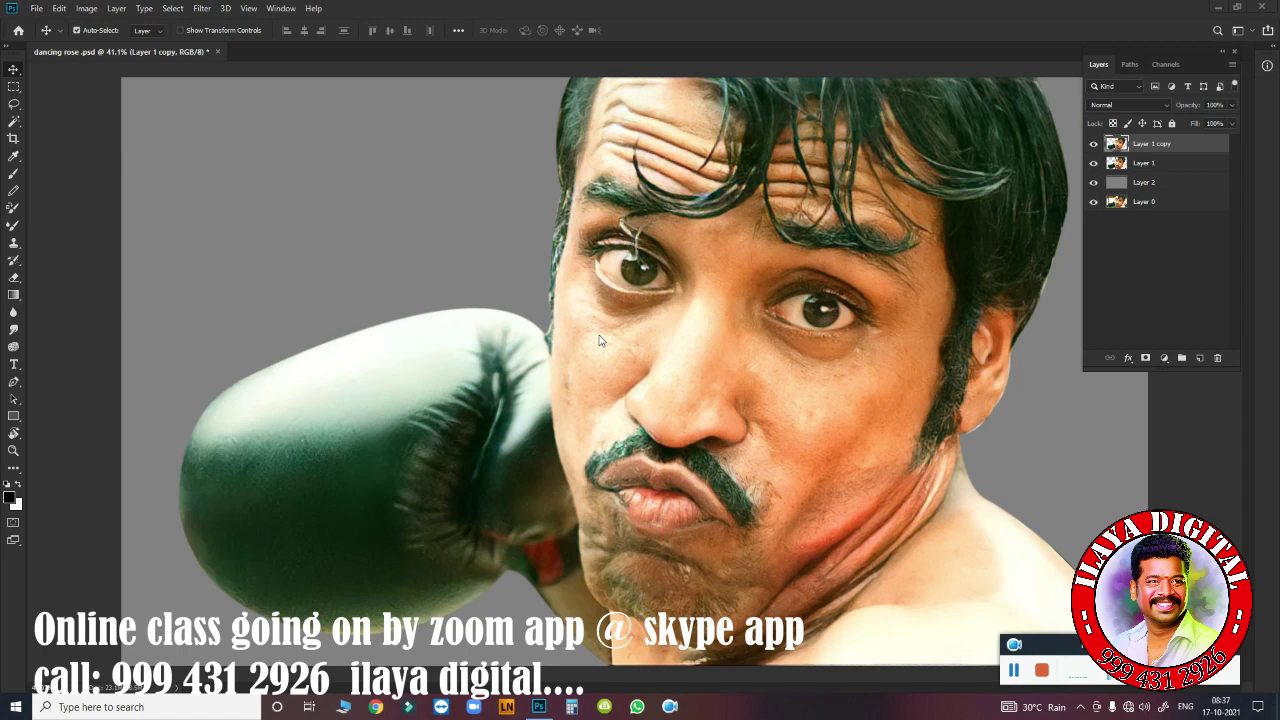
Hide the upper layers to view the original photo, then show them and select Layer 1 copy.
click(1093, 144)
click(1093, 182)
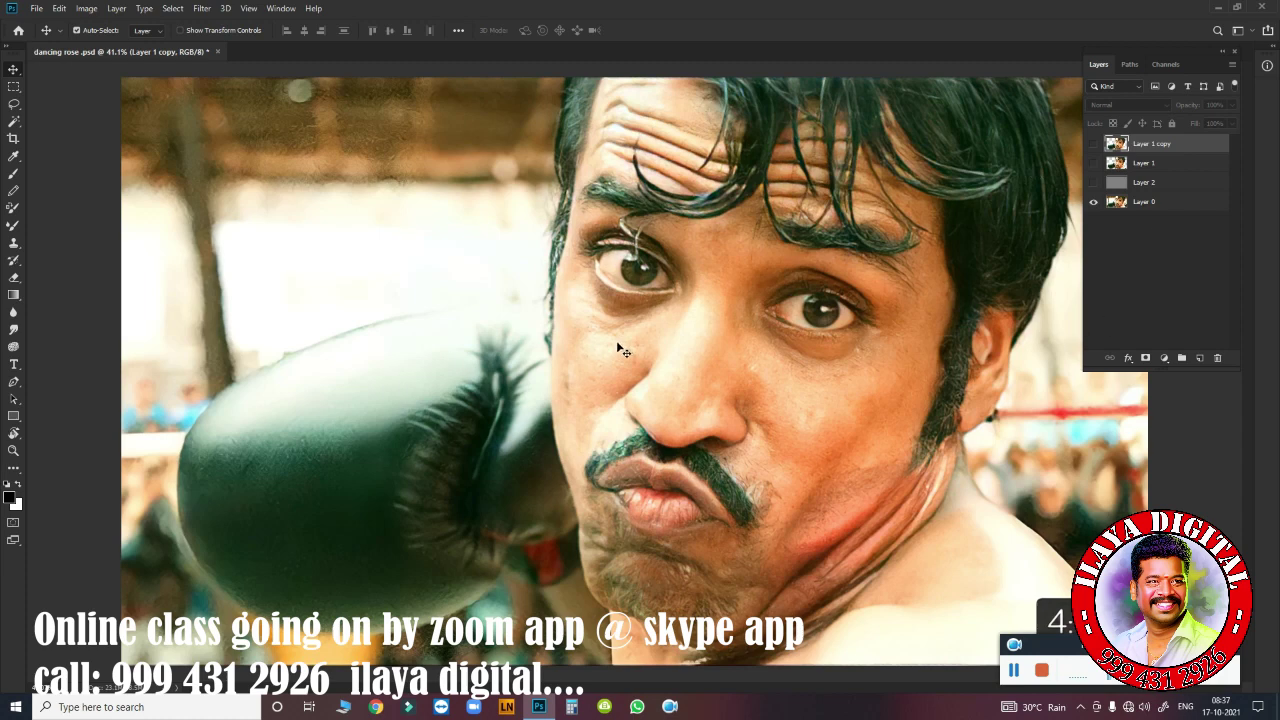
click(706, 327)
key(alt+comma)
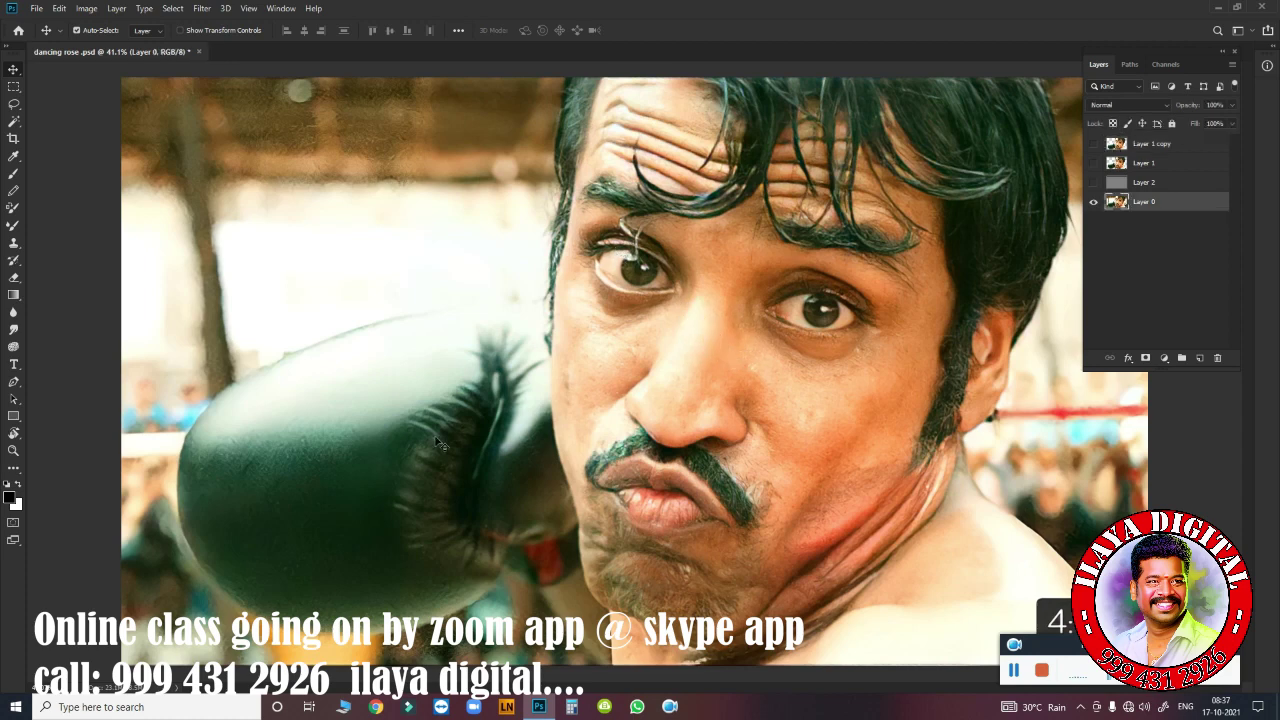
click(14, 450)
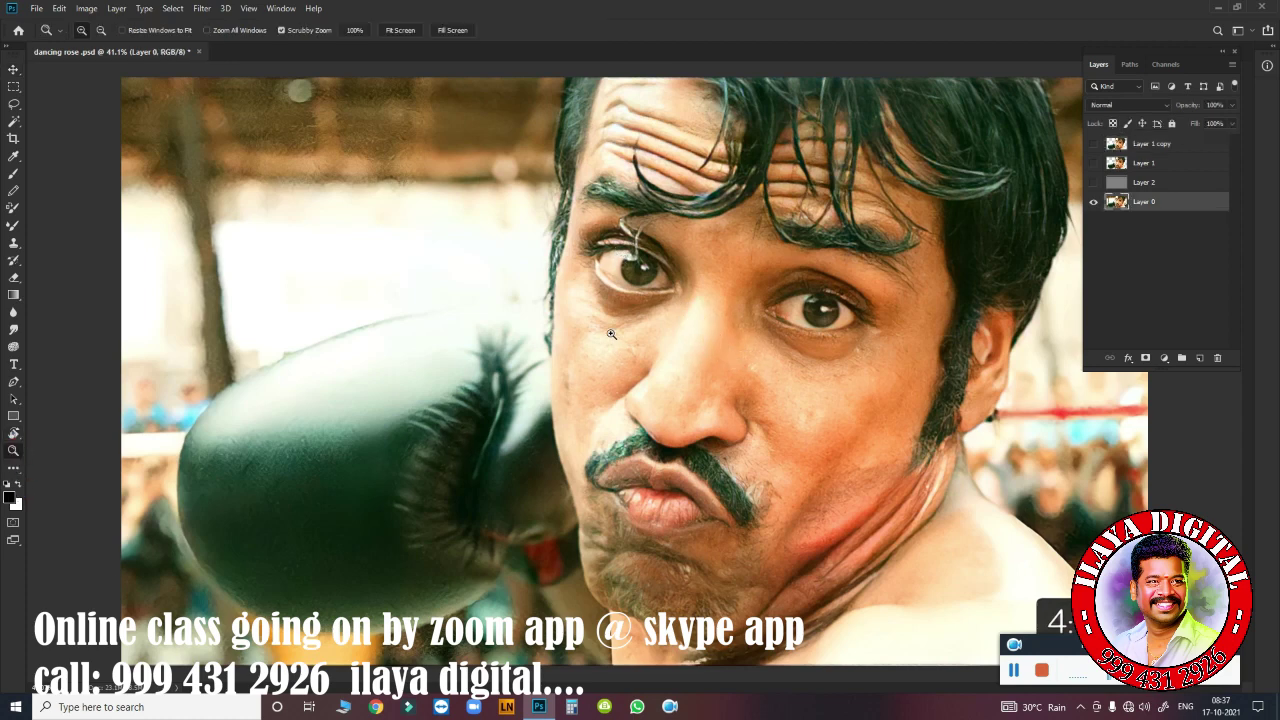
drag(609, 331, 679, 343)
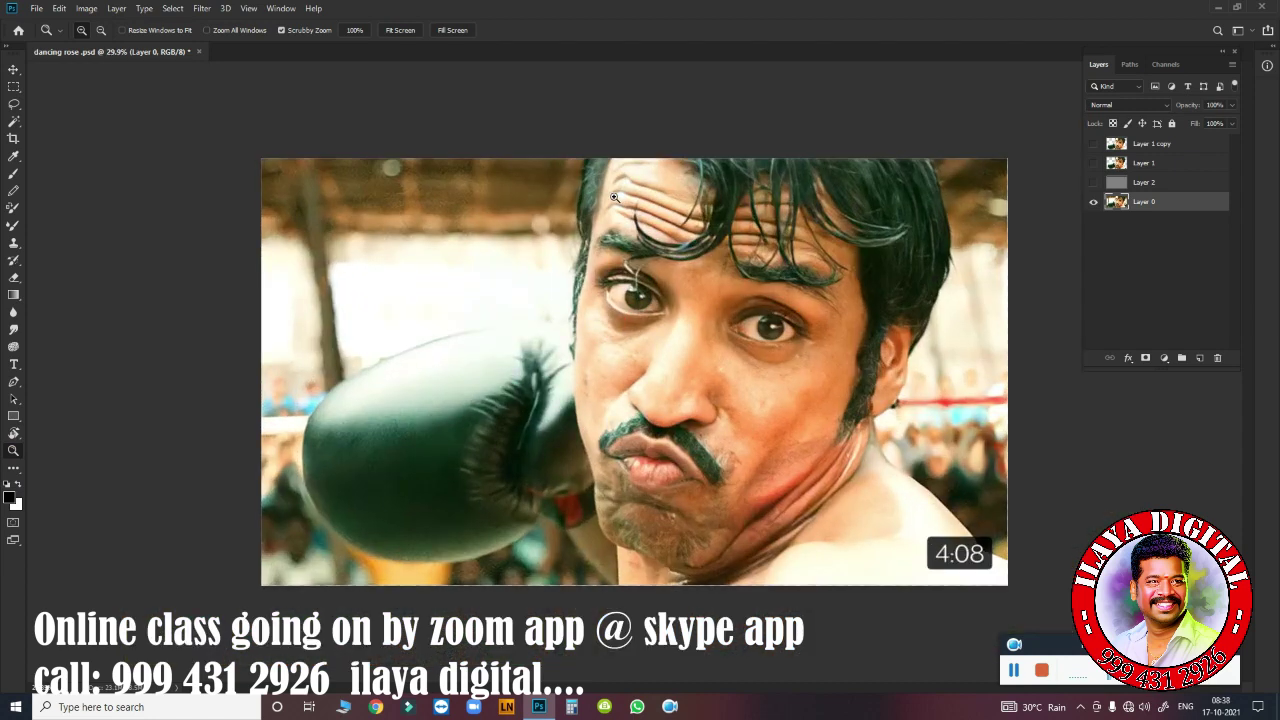
alt+click(1093, 166)
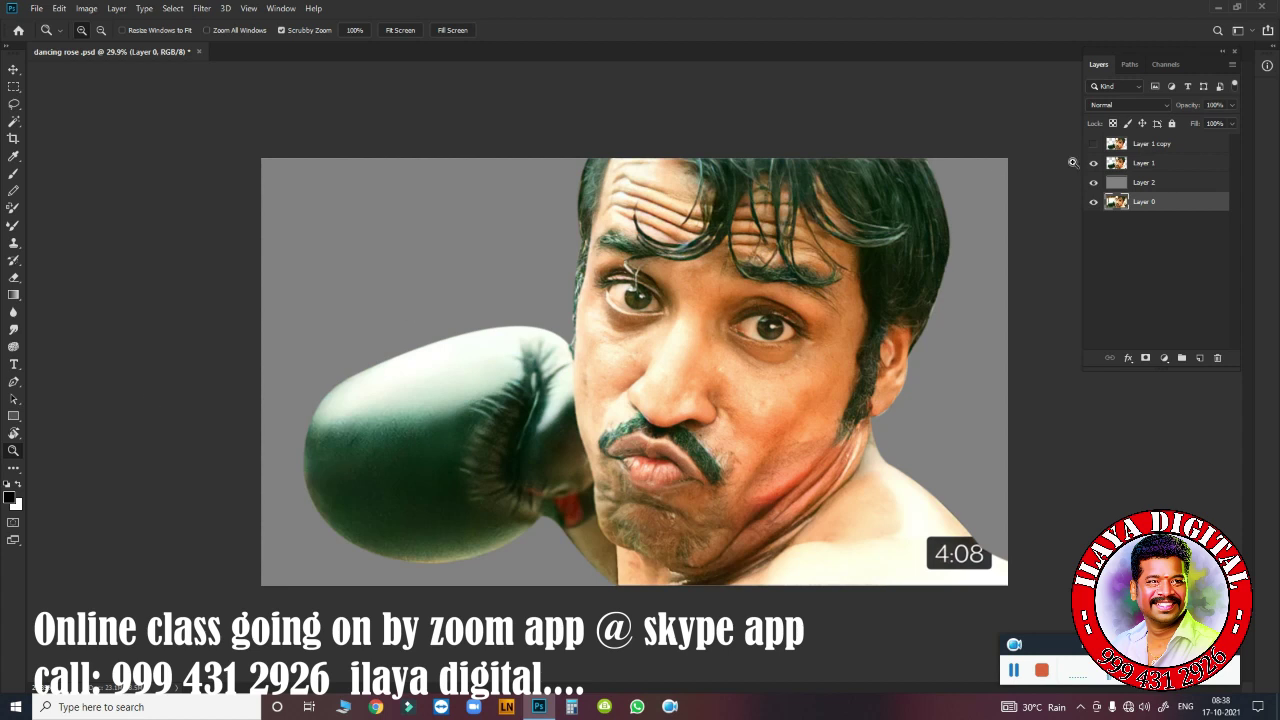
click(1150, 145)
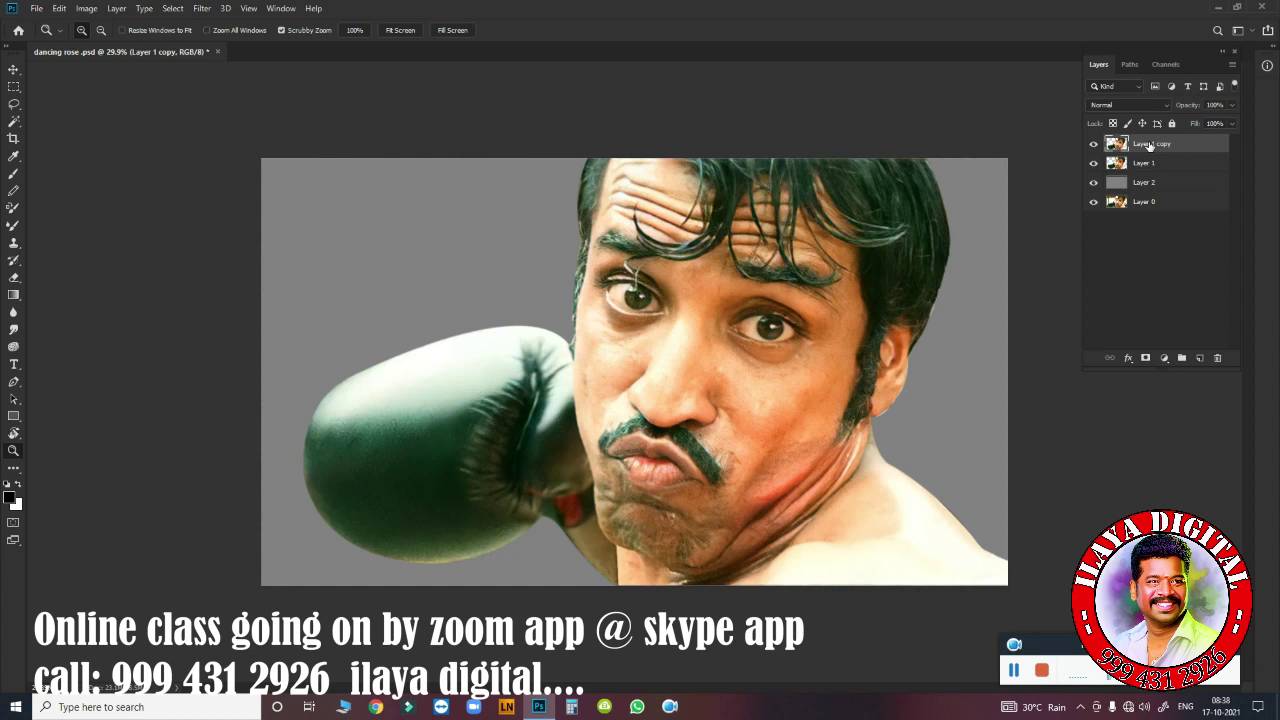
Lower Layer 1 copy's brightness to -17 with Brightness/Contrast.
click(86, 8)
click(270, 43)
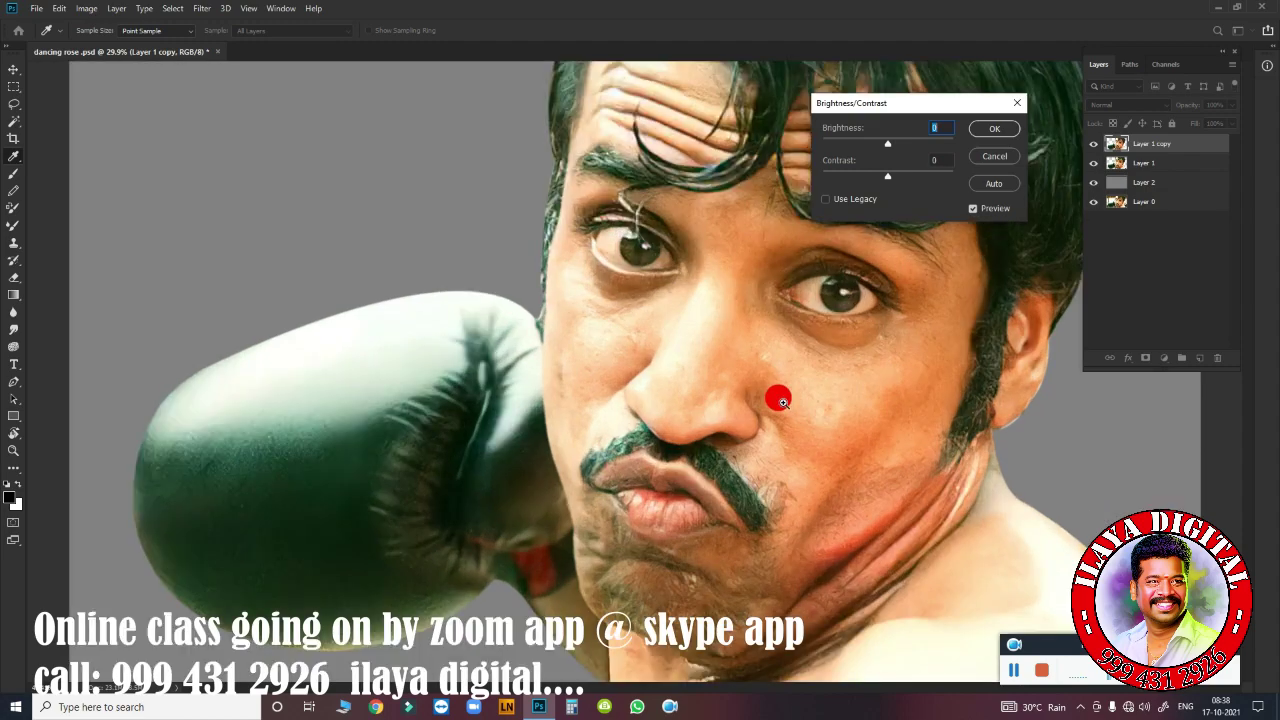
drag(766, 391, 603, 374)
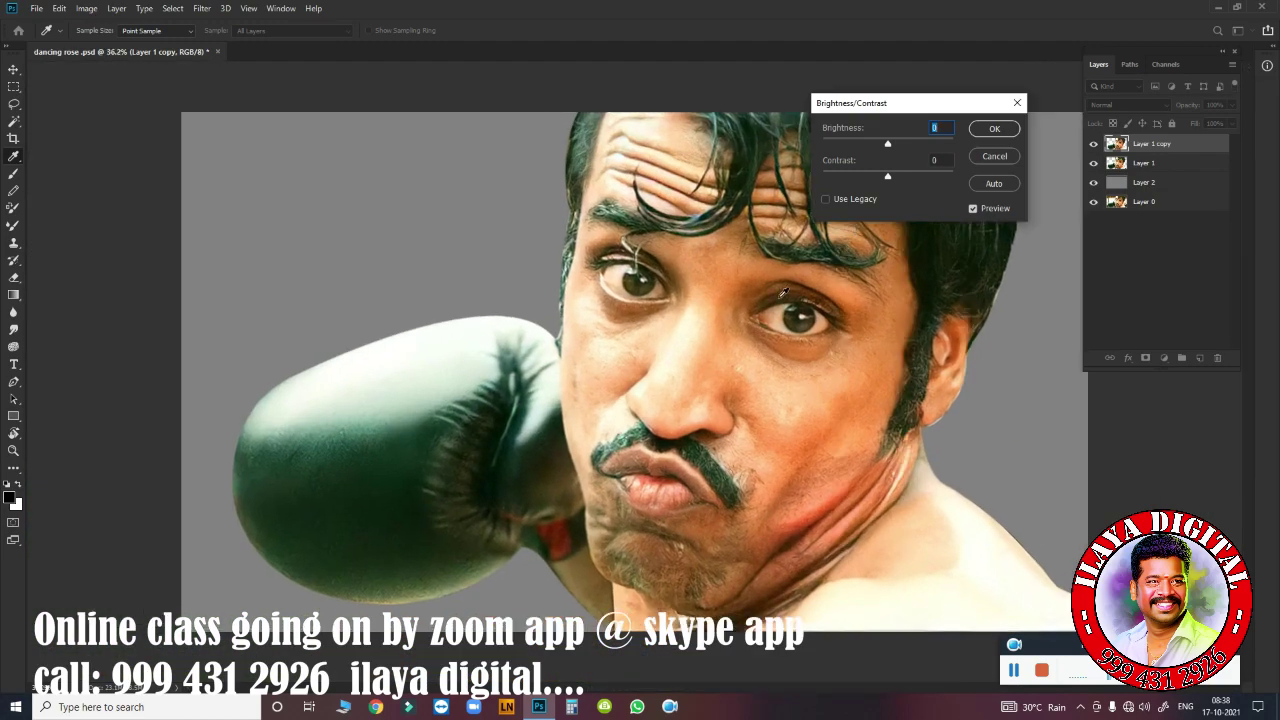
click(757, 343)
click(733, 298)
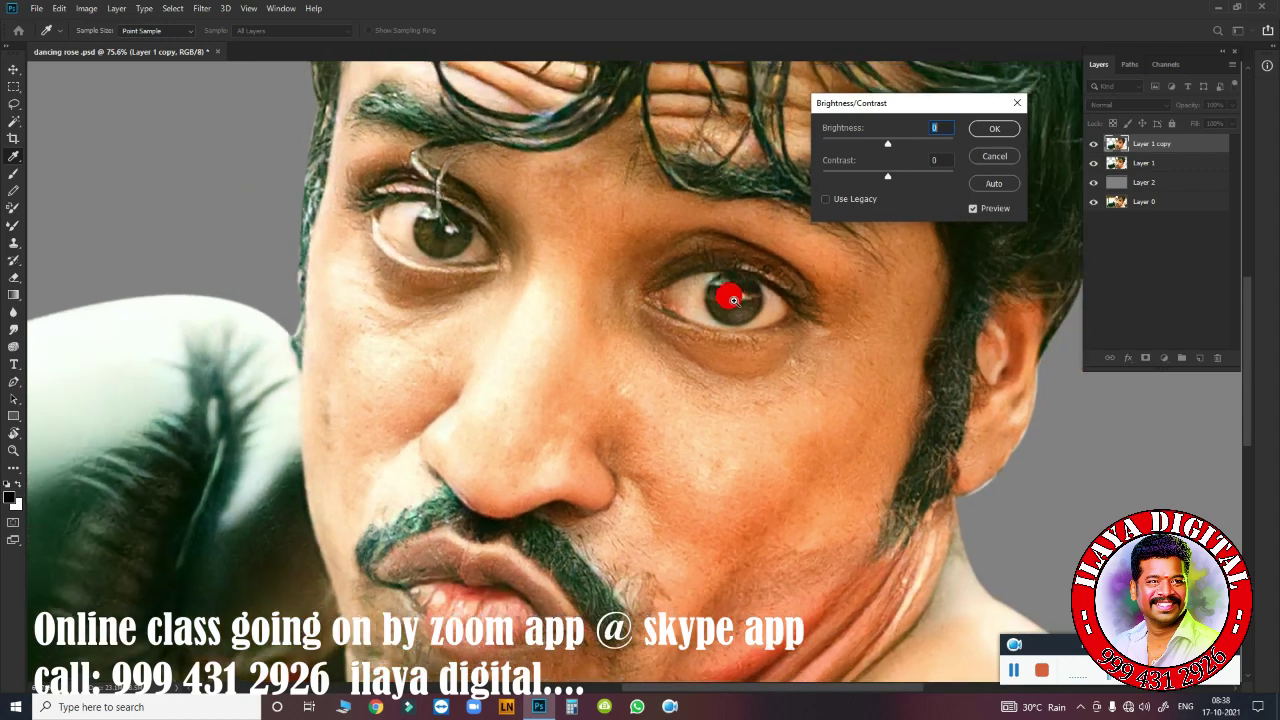
scroll(870, 182, down, 3)
mouse_move(887, 143)
mouse_down()
mouse_move(920, 172)
mouse_move(903, 185)
mouse_move(932, 183)
mouse_up()
key(Return)
key(z)
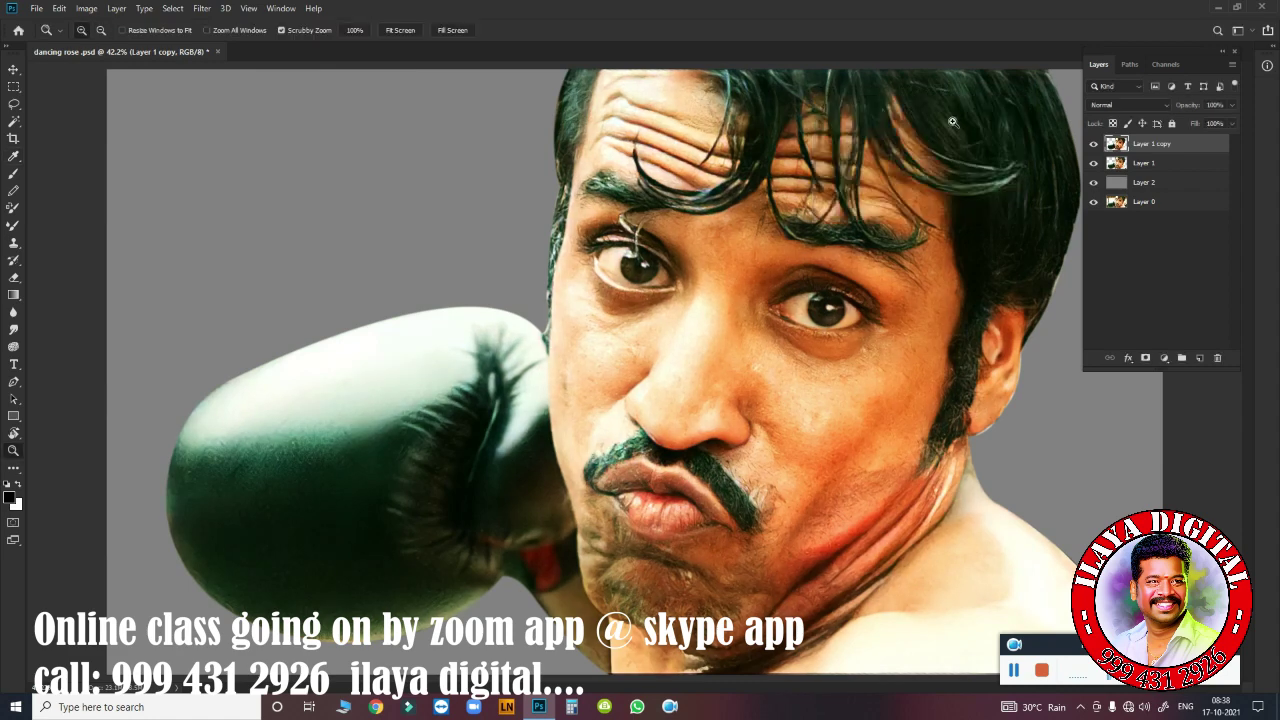
Apply Curves with the black point at 25 and the white point at 243.
key(ctrl+m)
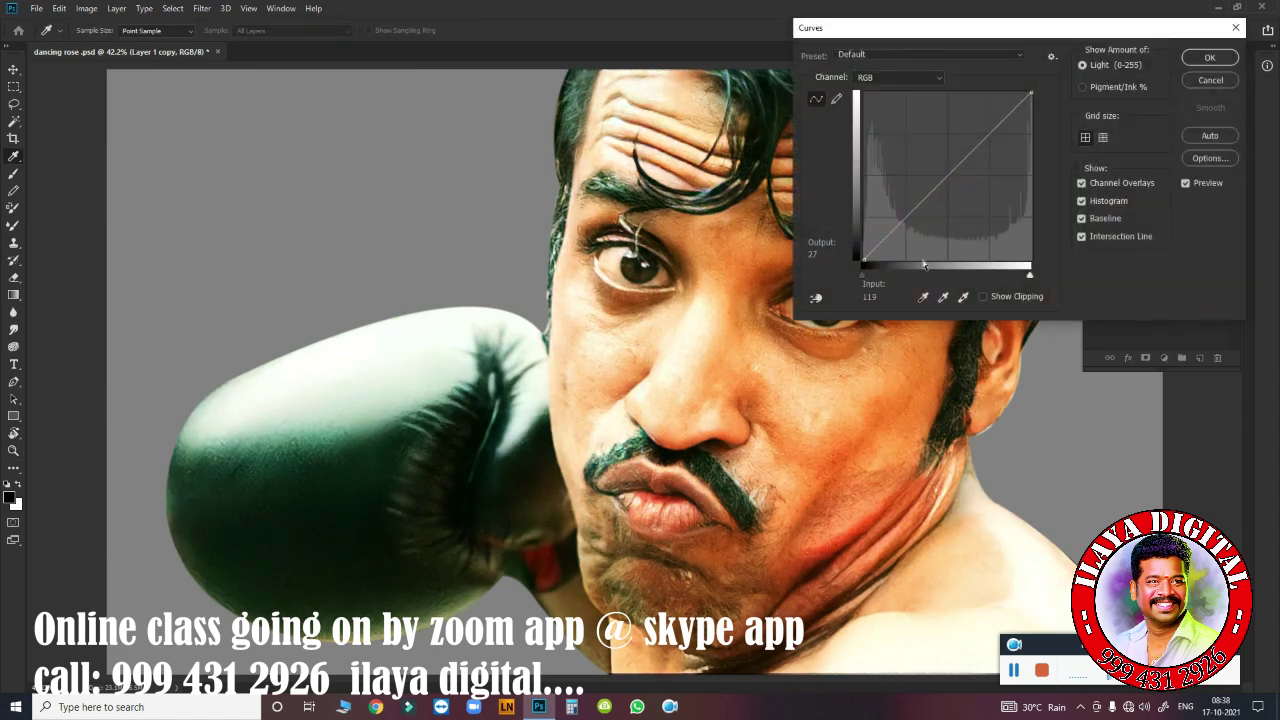
drag(863, 270, 879, 274)
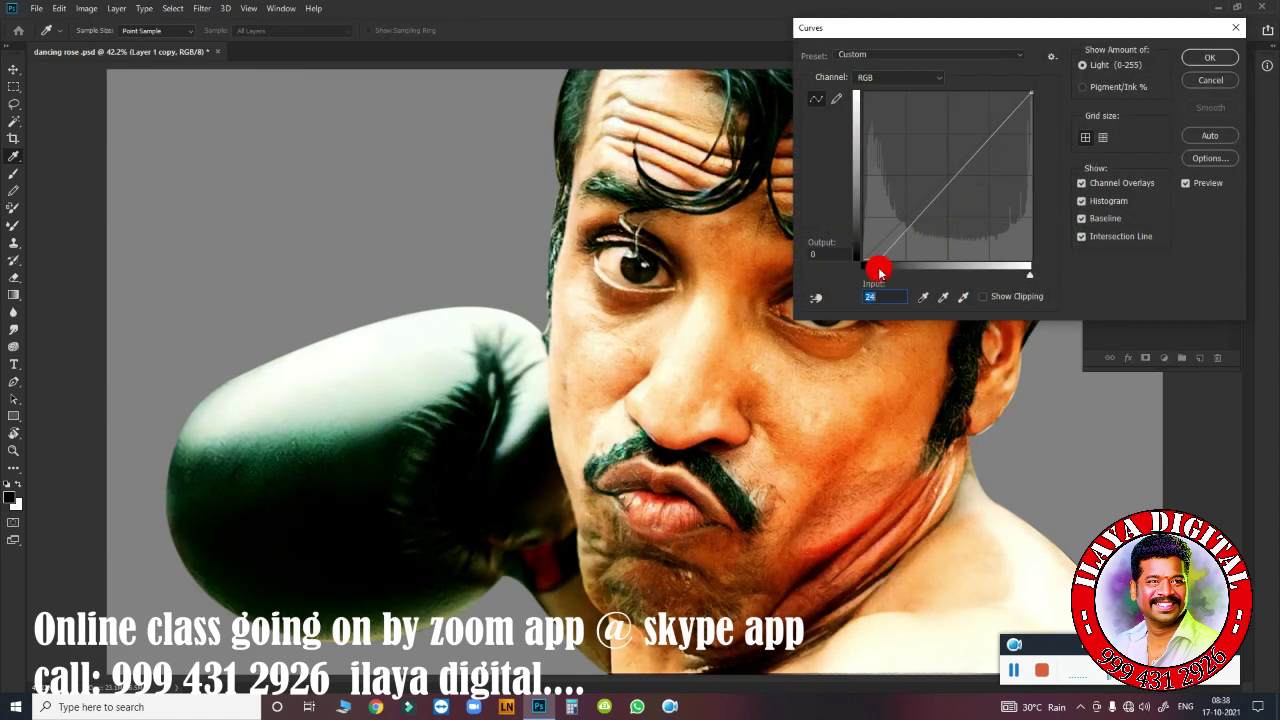
drag(1029, 271, 1021, 274)
key(Return)
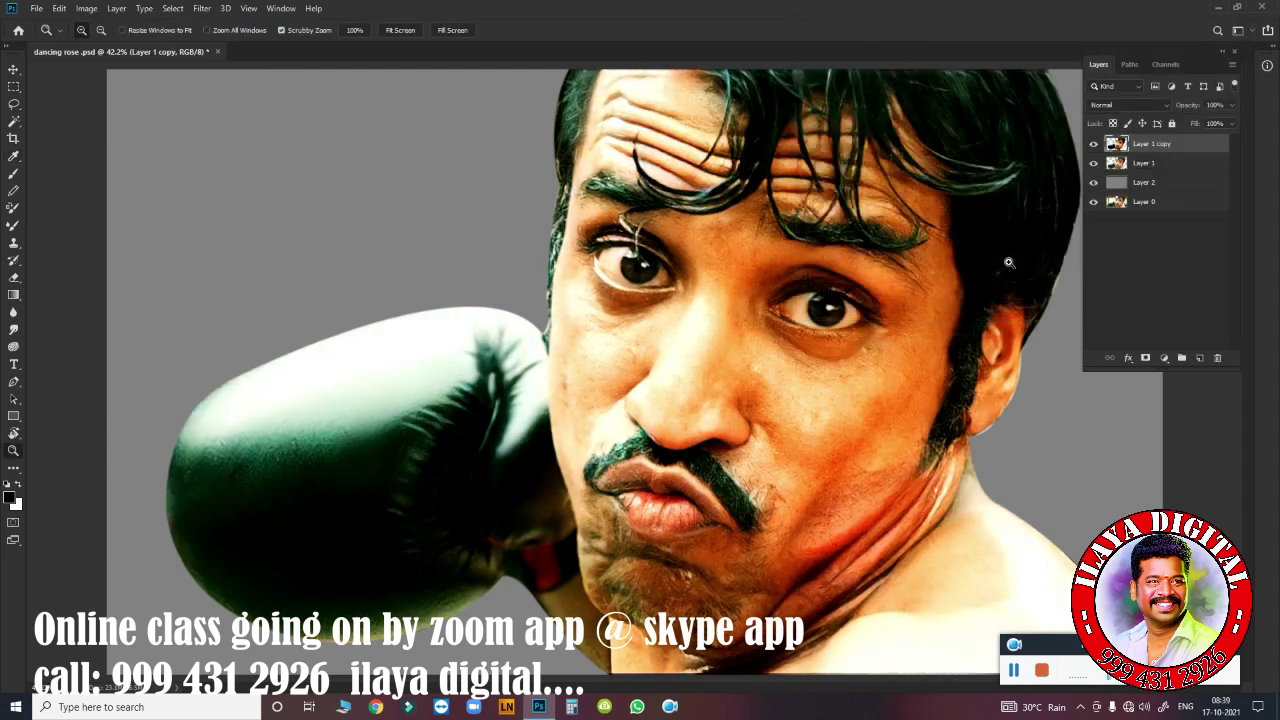
Apply Levels with black input 8 and midtone 0.89.
key(ctrl+l)
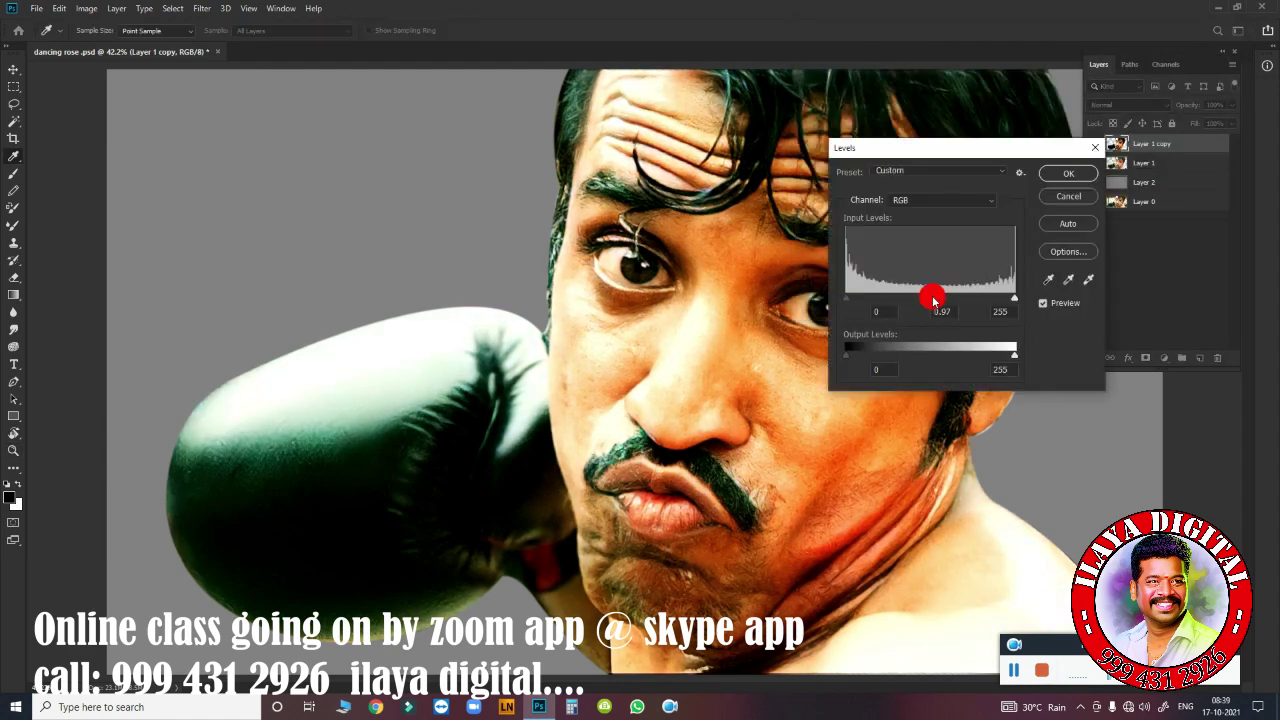
drag(848, 298, 852, 298)
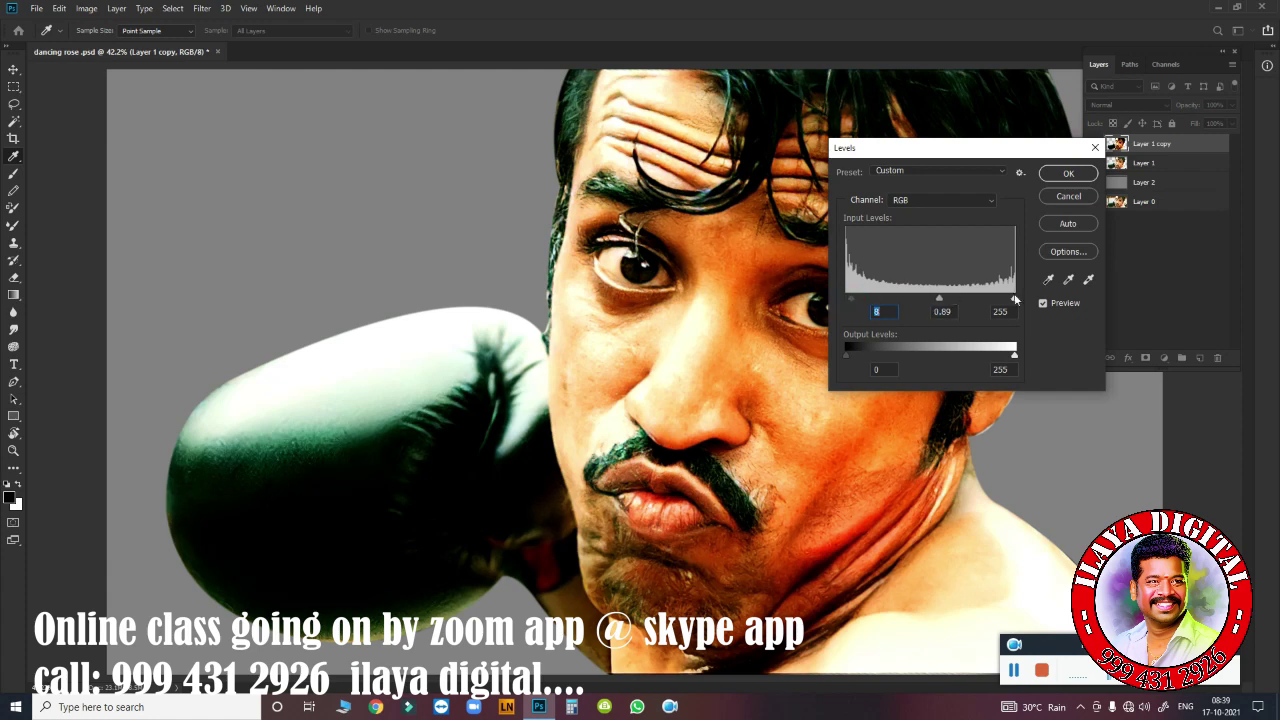
mouse_move(1015, 300)
mouse_down()
mouse_move(1000, 298)
mouse_move(1014, 298)
mouse_up()
key(Return)
Apply Color Balance: midtones Yellow/Blue -10, Magenta/Green -4, highlights Blue +14.
key(z)
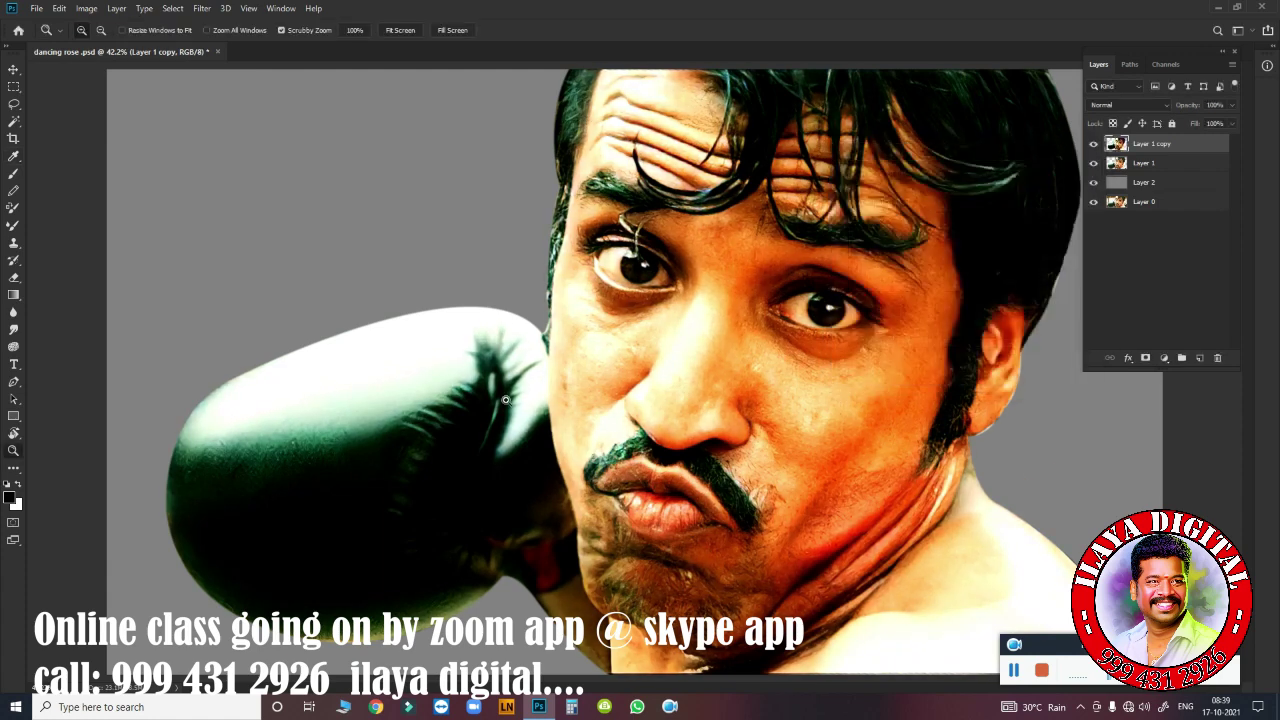
key(ctrl+b)
click(362, 240)
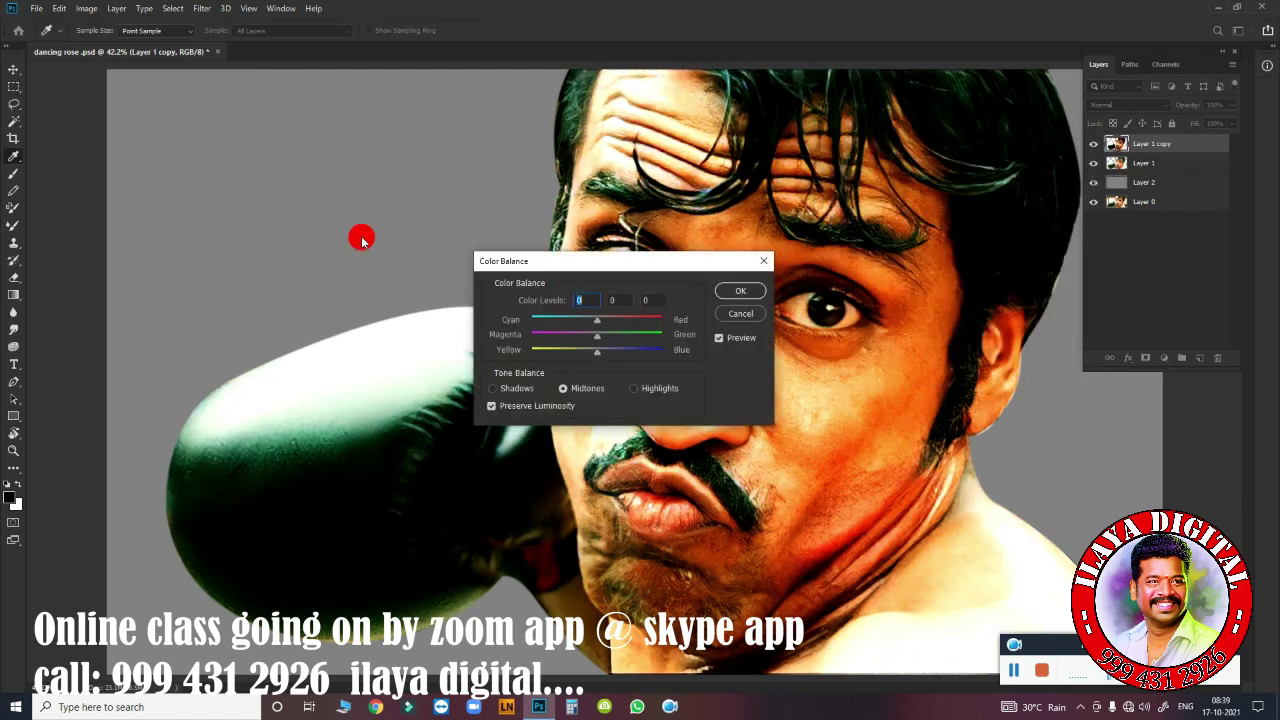
mouse_move(680, 262)
mouse_down()
mouse_move(457, 226)
mouse_move(397, 174)
mouse_up()
mouse_move(312, 266)
mouse_down()
mouse_move(300, 250)
mouse_move(312, 248)
mouse_move(314, 268)
mouse_move(367, 272)
mouse_move(325, 274)
mouse_up()
click(351, 301)
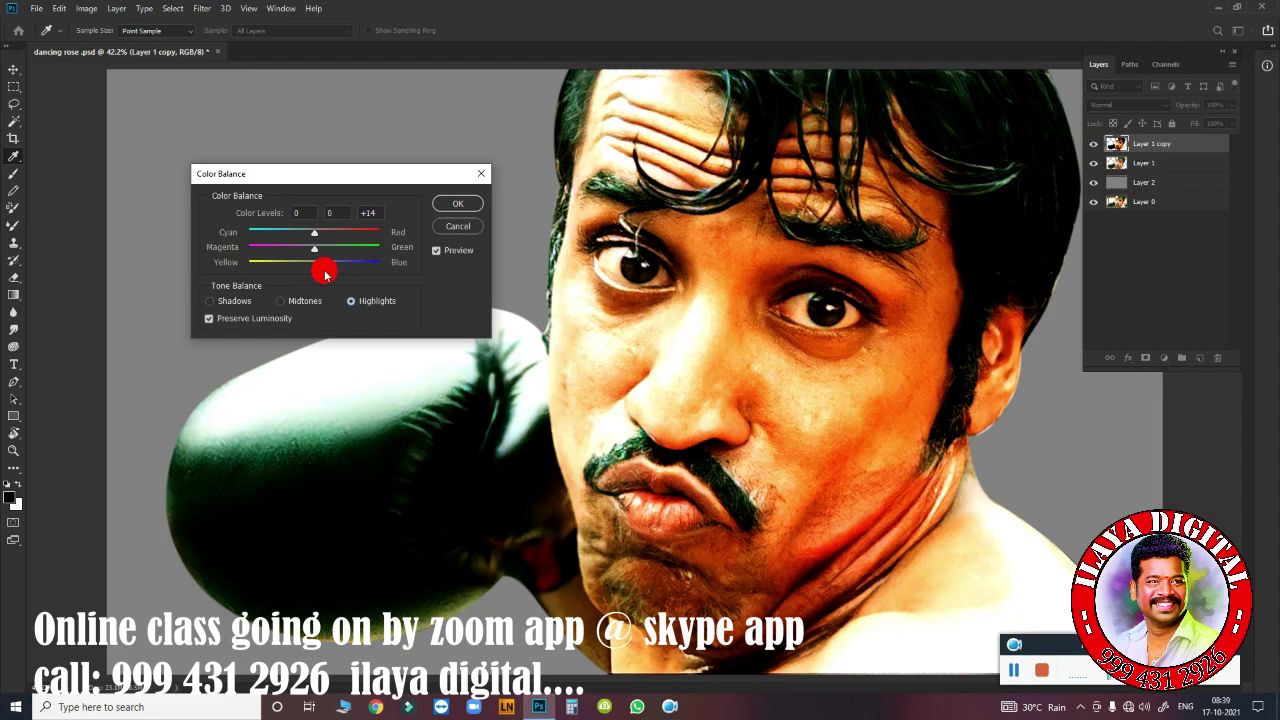
click(432, 205)
Toggle Layer 1 copy's visibility to compare the image before and after.
key(z)
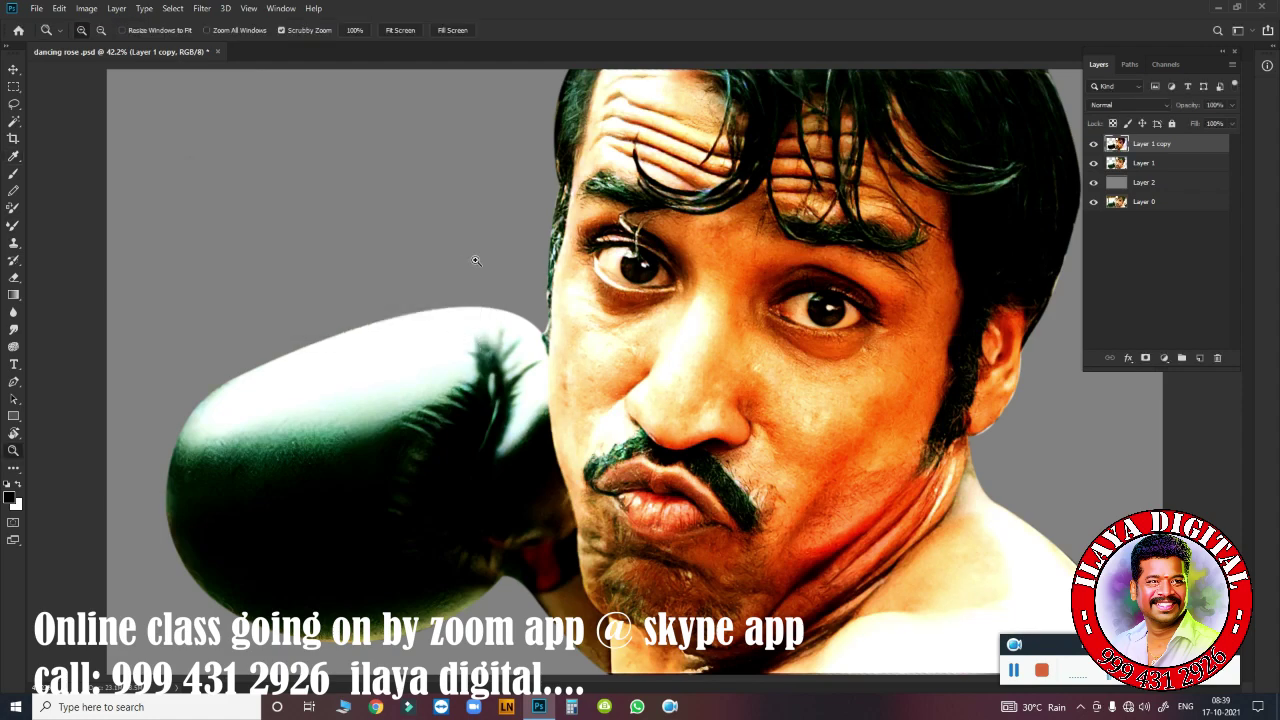
click(1093, 145)
click(1093, 145)
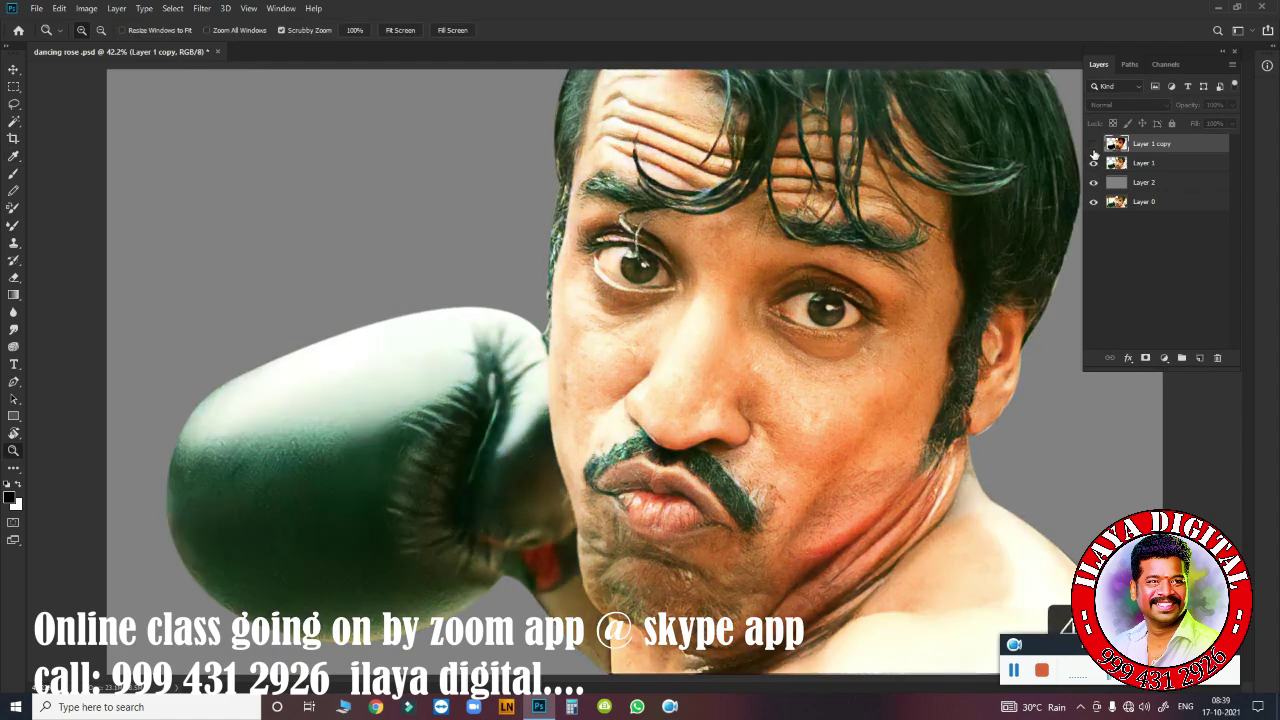
click(1093, 143)
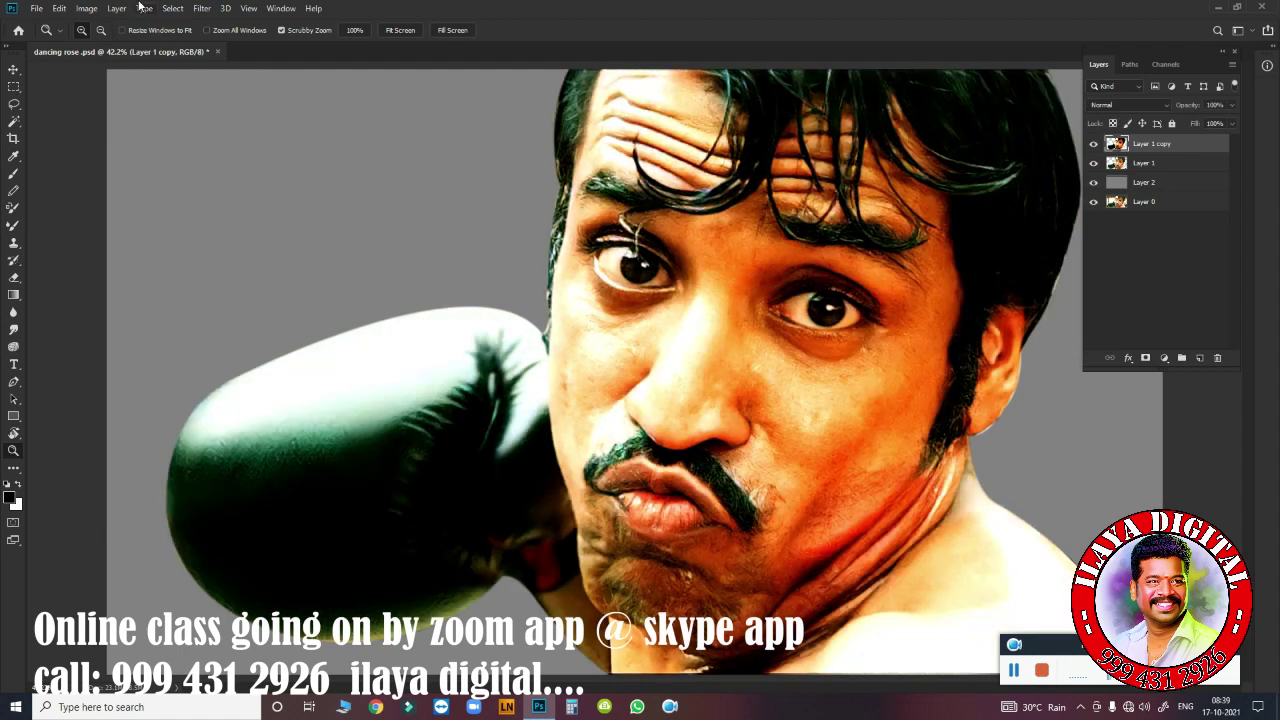
click(201, 9)
Sharpen the boxer layer with Unsharp Mask at 52% amount and 4.2-pixel radius.
click(404, 299)
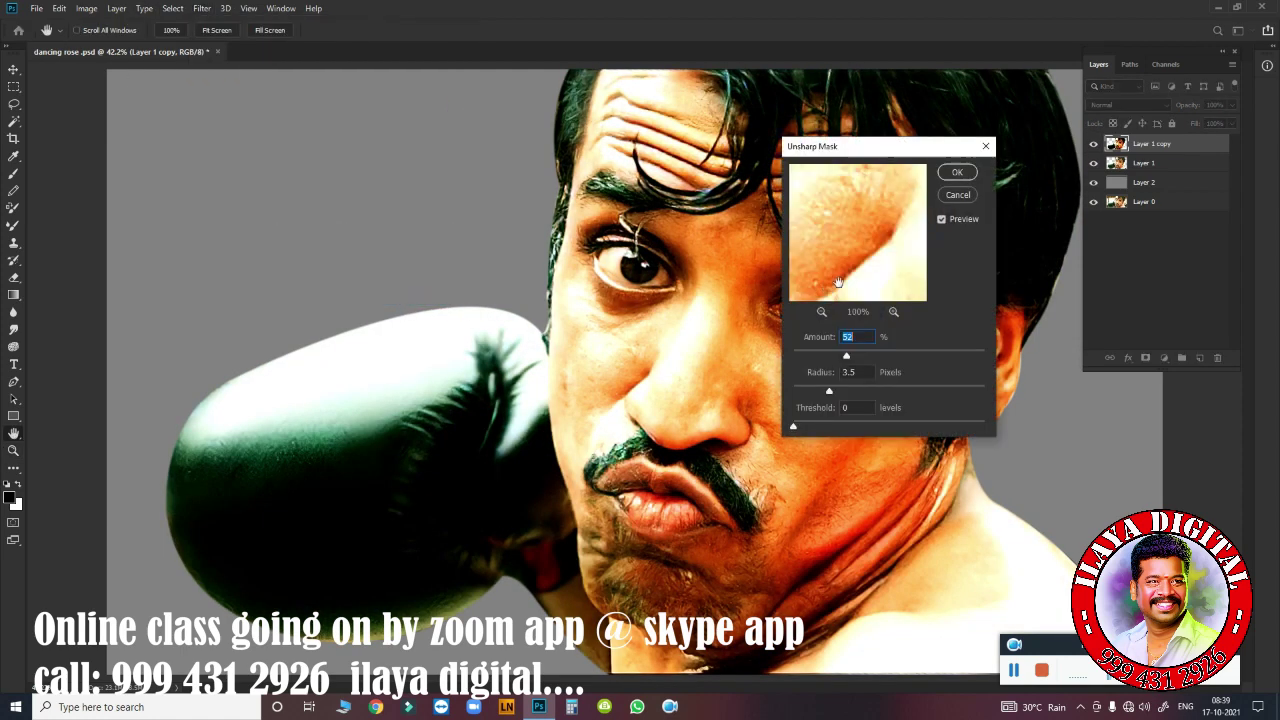
drag(881, 151, 369, 151)
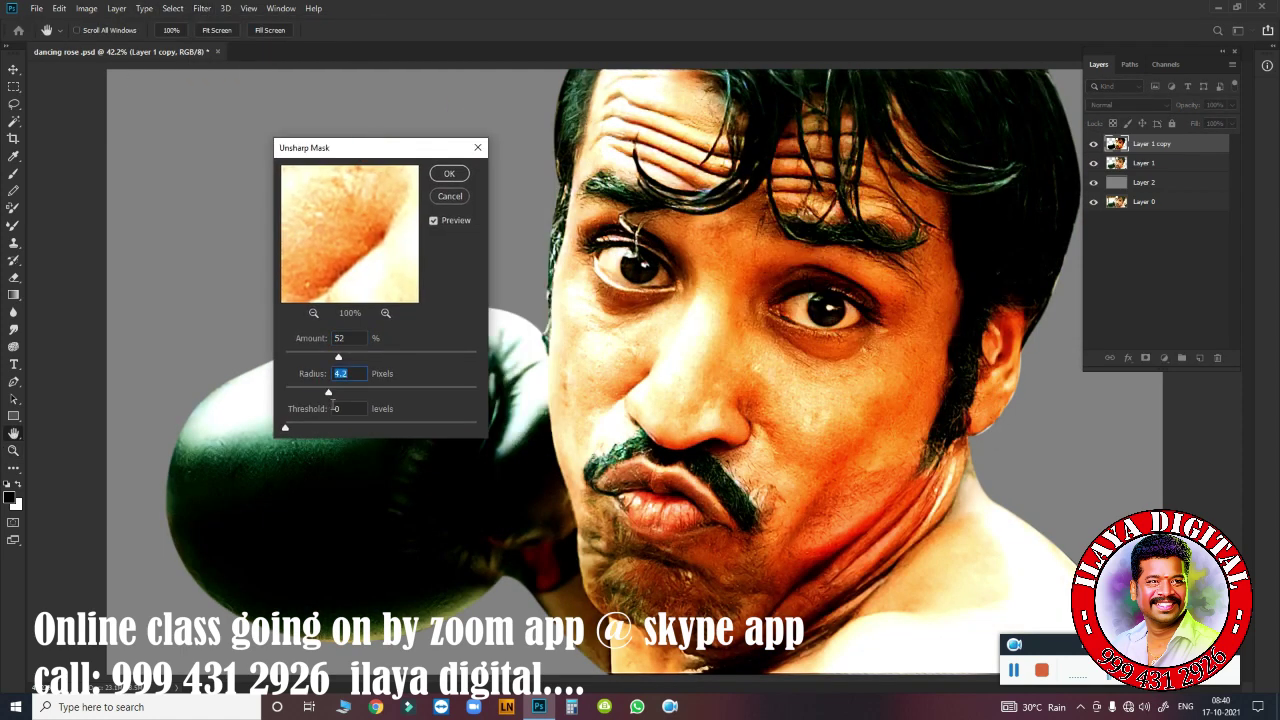
click(433, 220)
click(448, 174)
Add a new empty Layer 3 at the top of the layer stack.
key(z)
key(ctrl+shift+n)
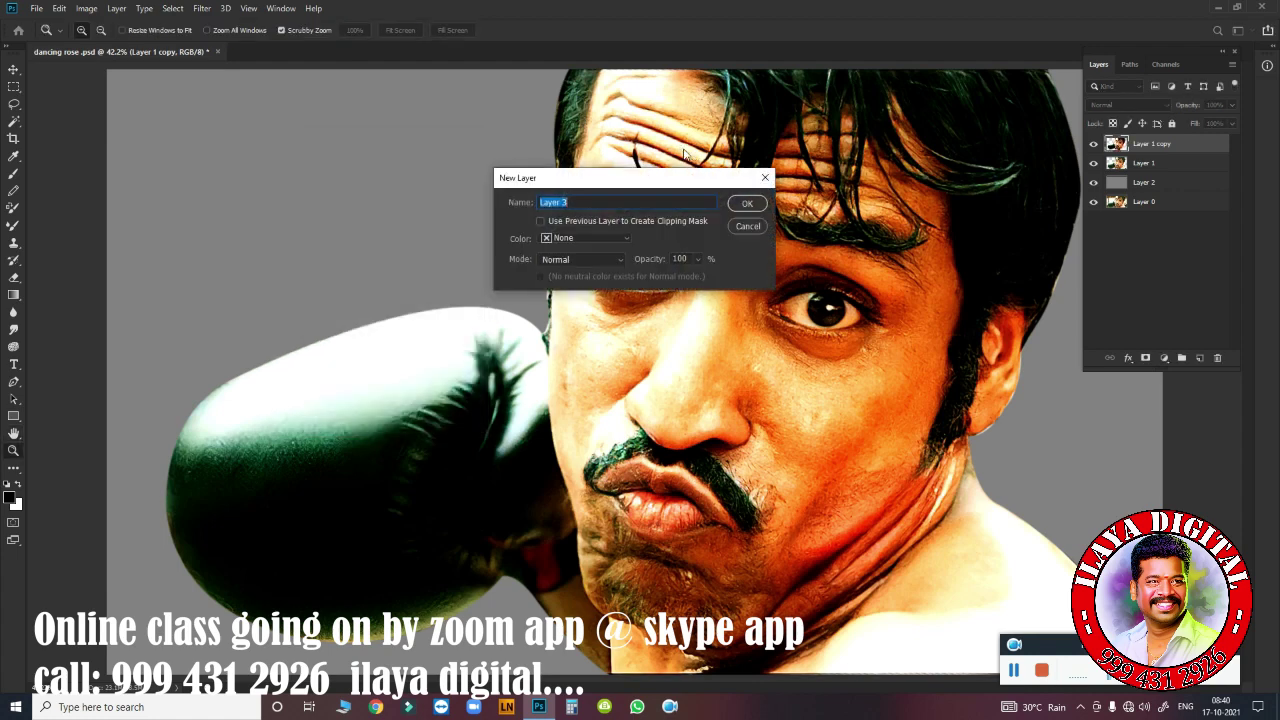
key(Return)
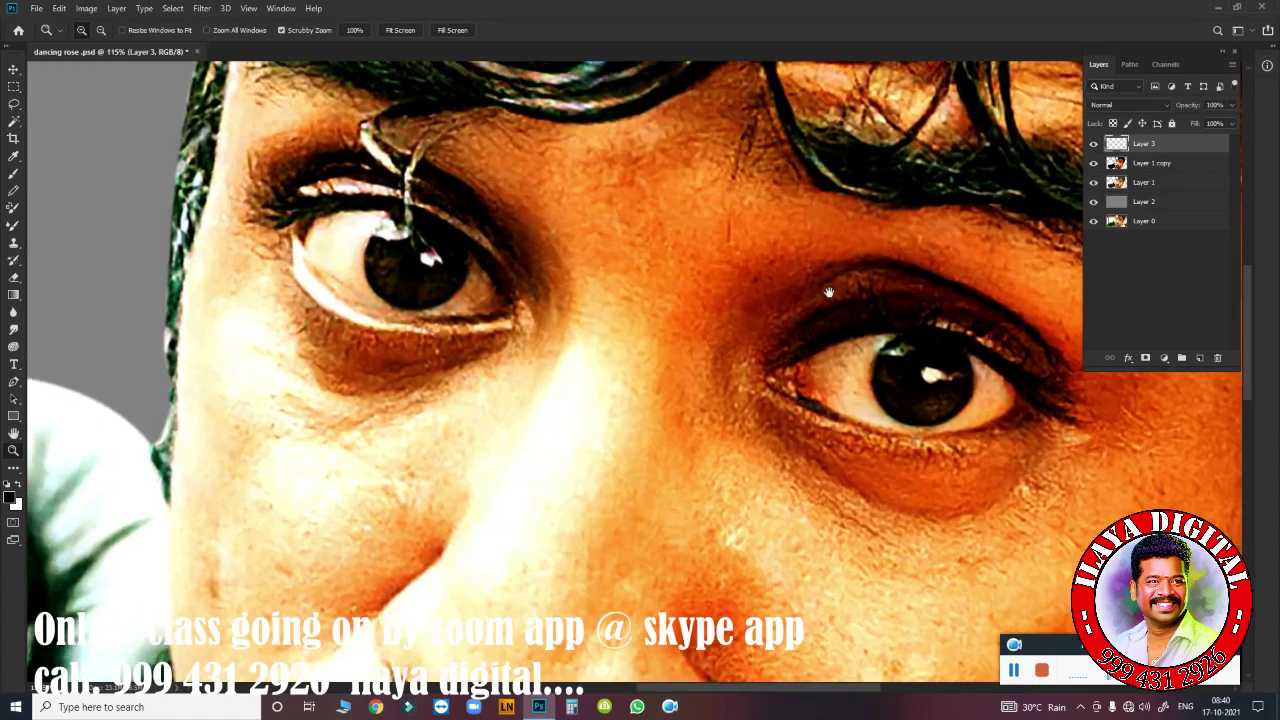
Zoom and rotate the view to frame the boxer's nose closely.
mouse_move(728, 270)
mouse_down()
mouse_move(786, 300)
mouse_move(790, 200)
mouse_up()
key(r)
scroll(668, 389, up, 3)
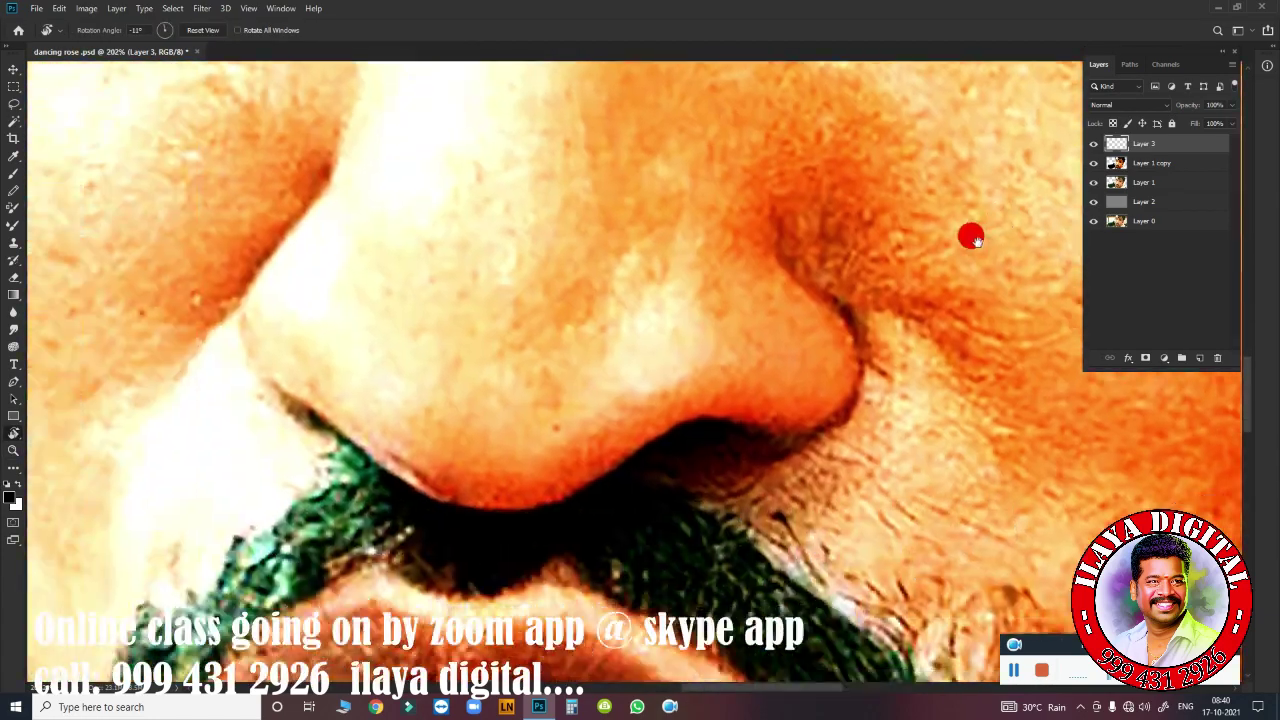
drag(969, 234, 779, 292)
scroll(800, 290, up, 2)
scroll(829, 288, down, 2)
scroll(829, 295, down, 5)
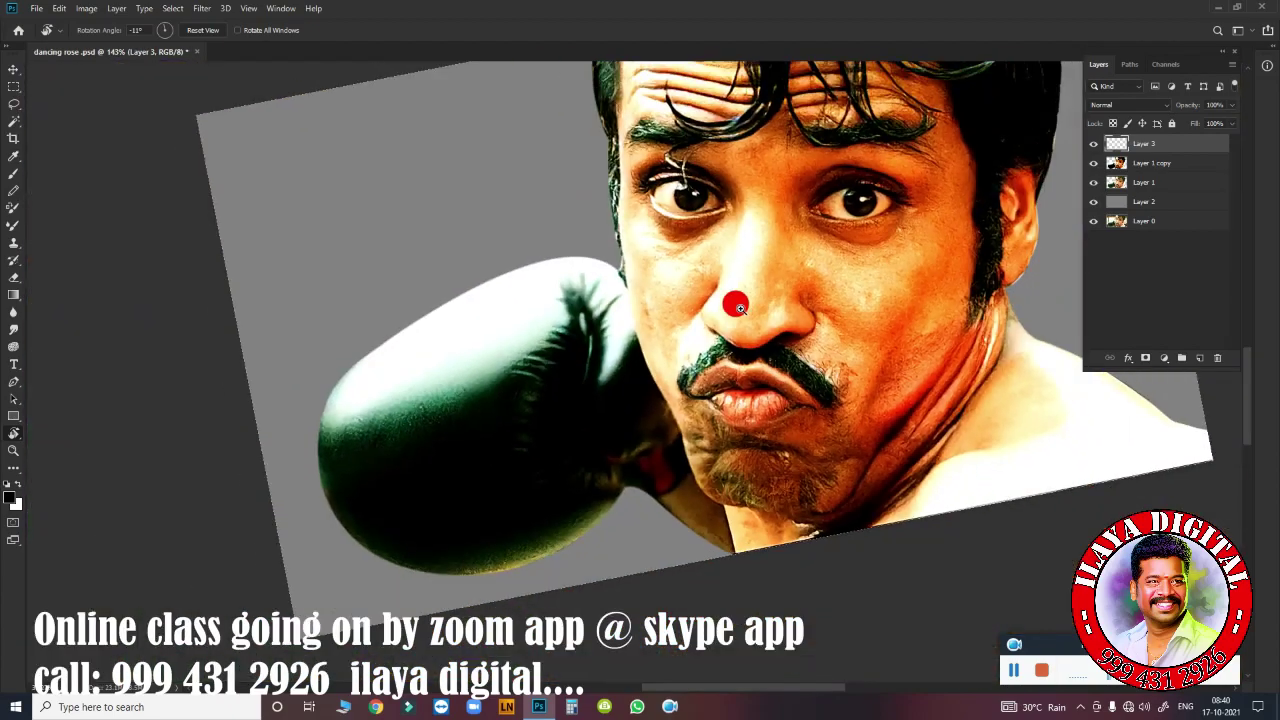
scroll(829, 302, up, 8)
scroll(829, 302, down, 2)
scroll(834, 306, down, 2)
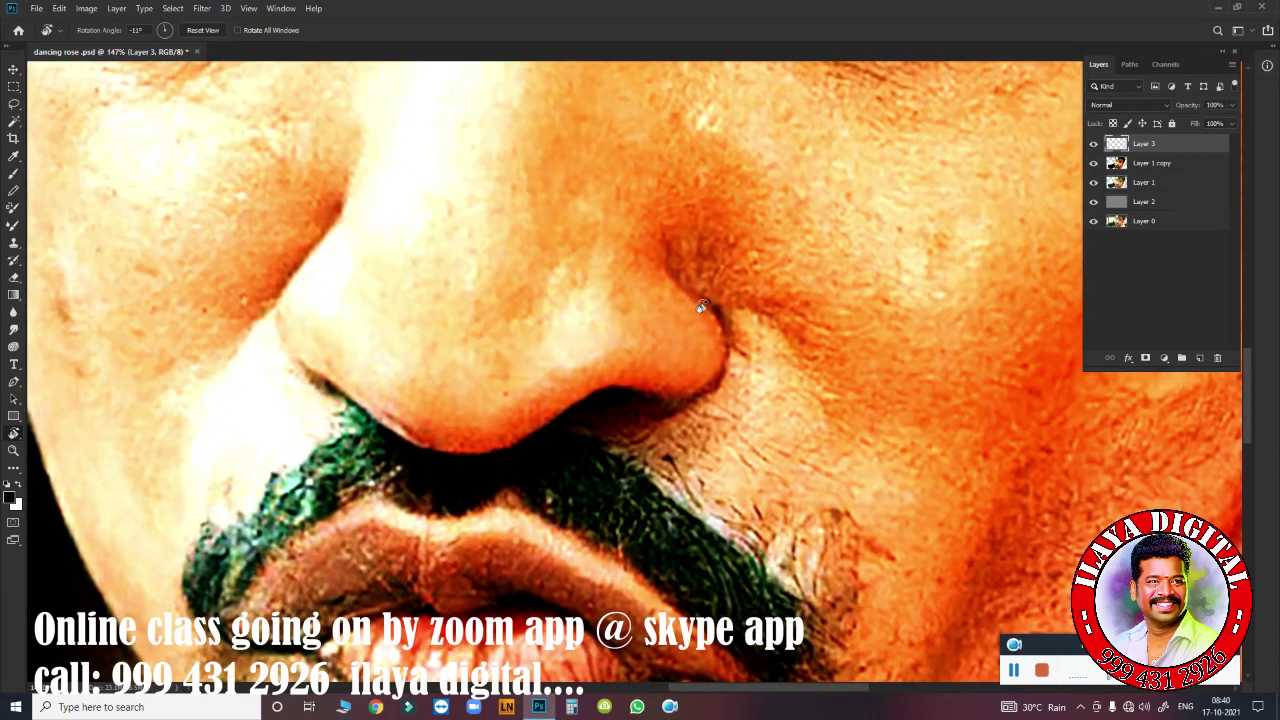
Load the Smudge Brush preset for the Smudge tool and zoom in on the nose tip.
click(13, 311)
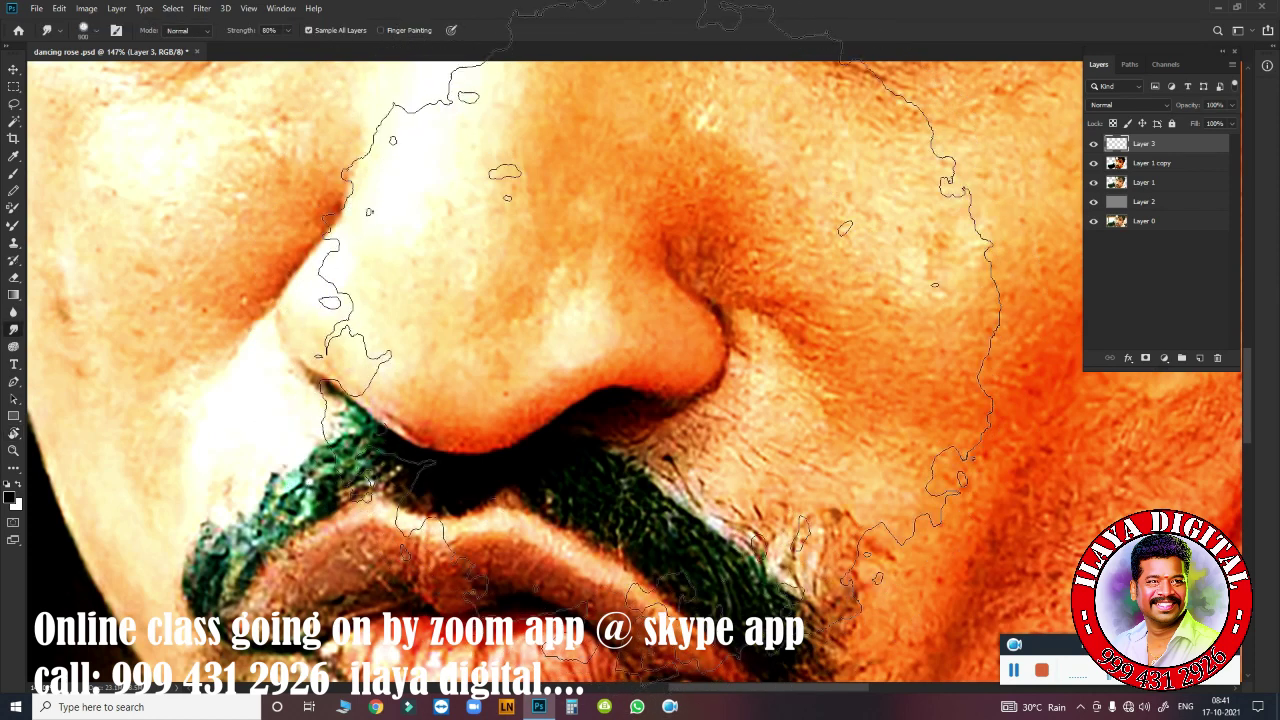
right_click(567, 203)
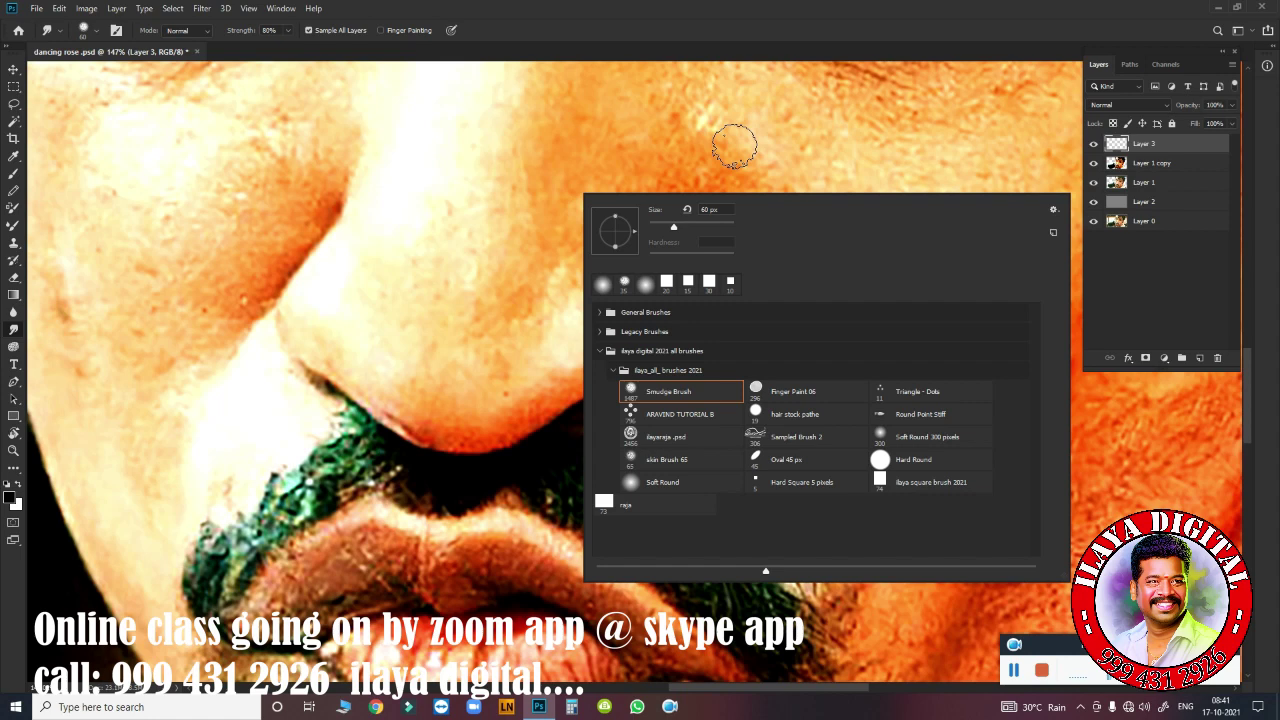
click(883, 181)
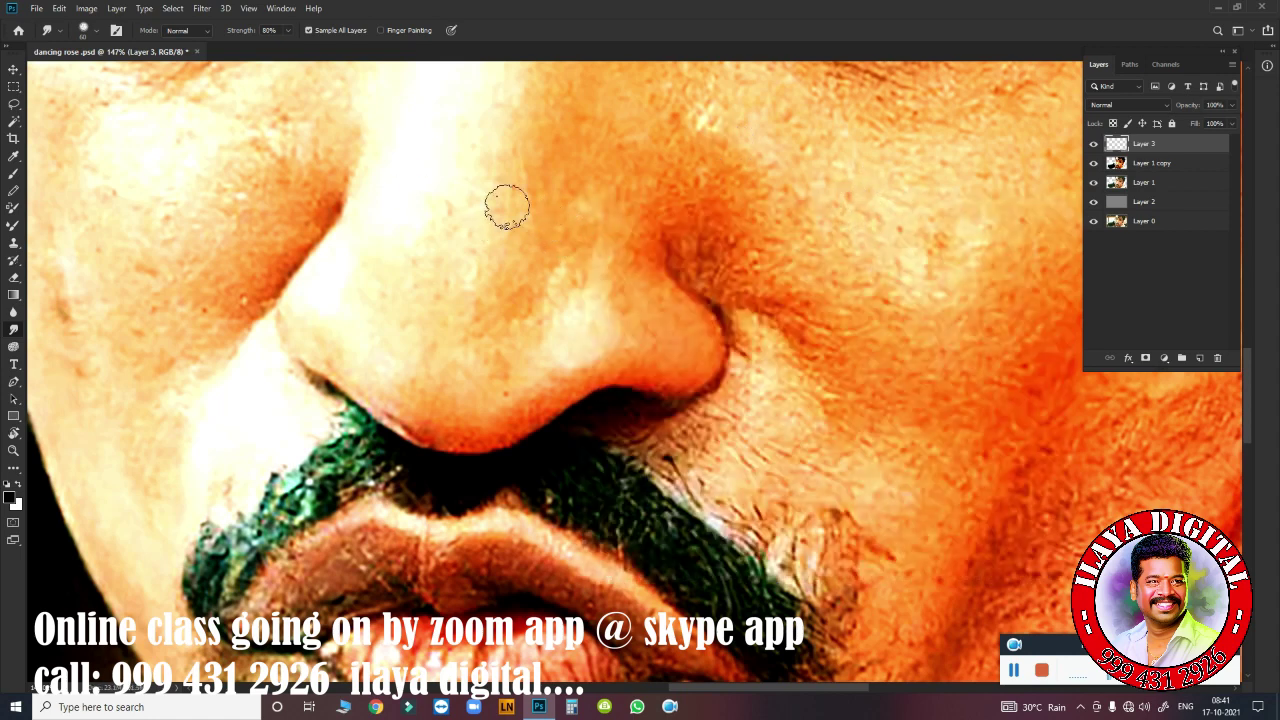
right_click(500, 150)
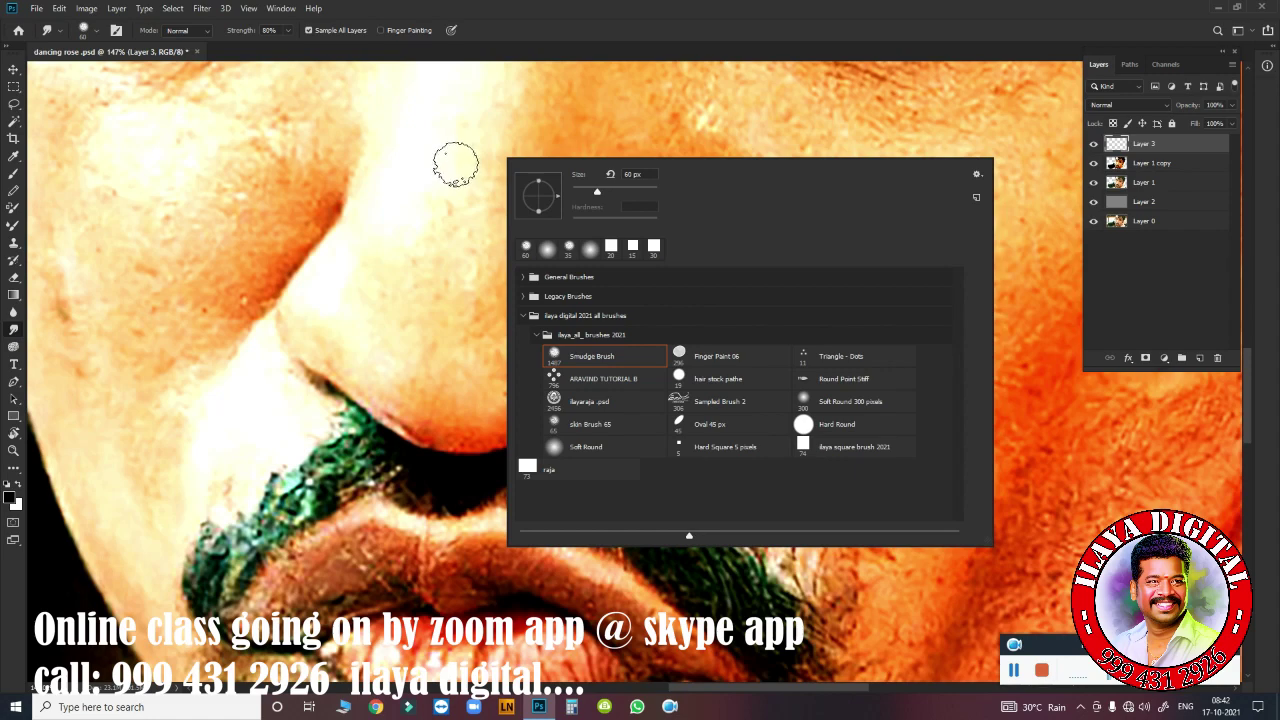
click(607, 95)
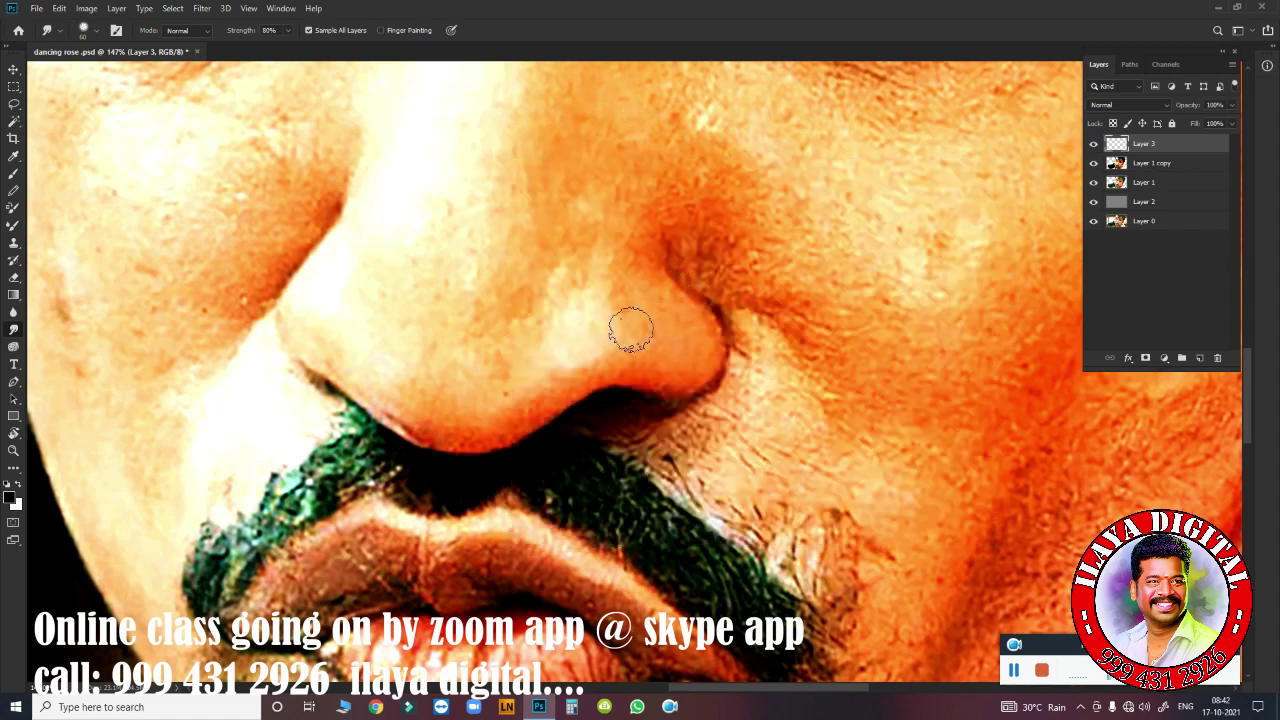
mouse_move(727, 350)
mouse_down()
mouse_move(757, 343)
mouse_move(943, 143)
mouse_up()
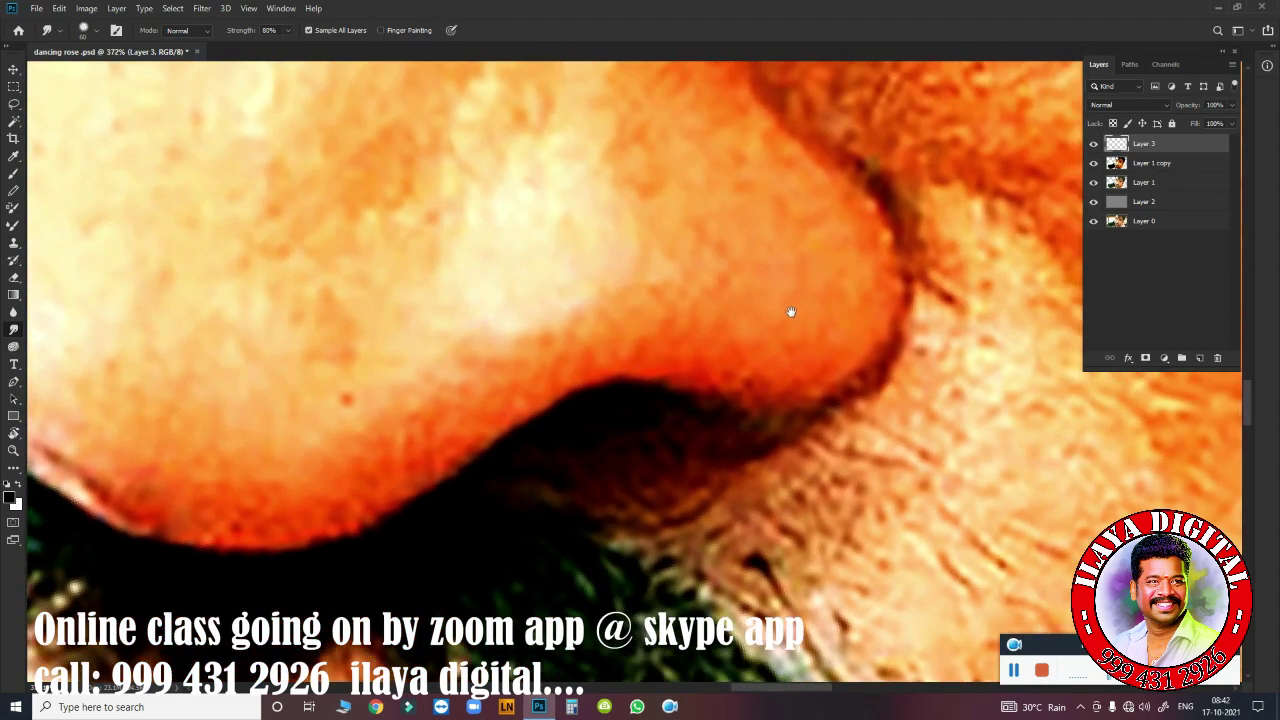
key(b)
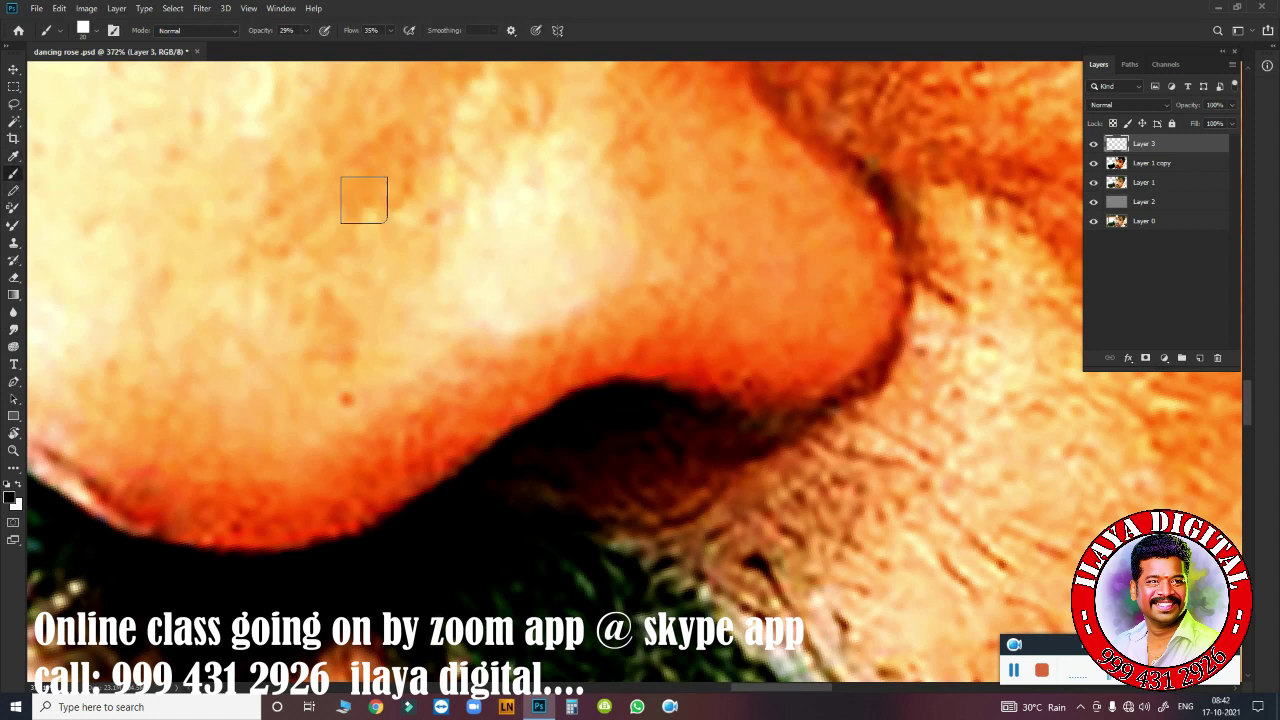
Use the Mixer Brush to blend the nose-tip highlight into a pale, smooth patch.
right_click(540, 210)
key(Escape)
key(F5)
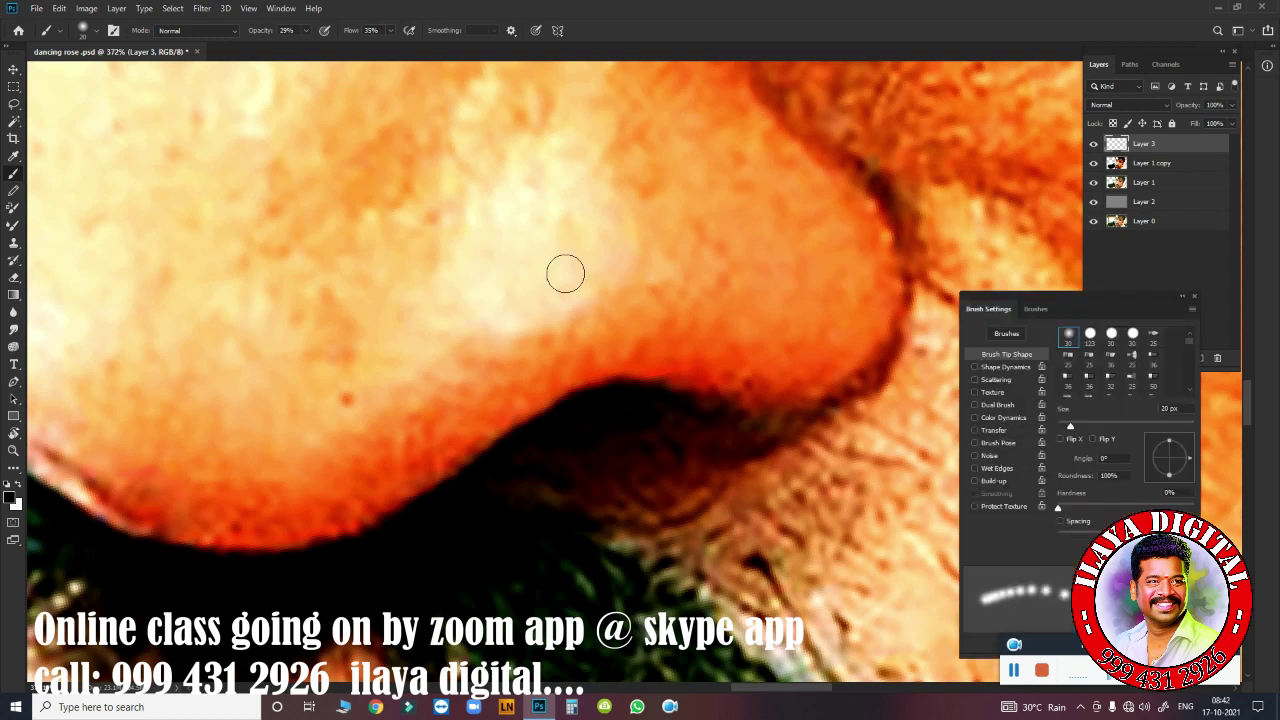
key(F5)
click(13, 224)
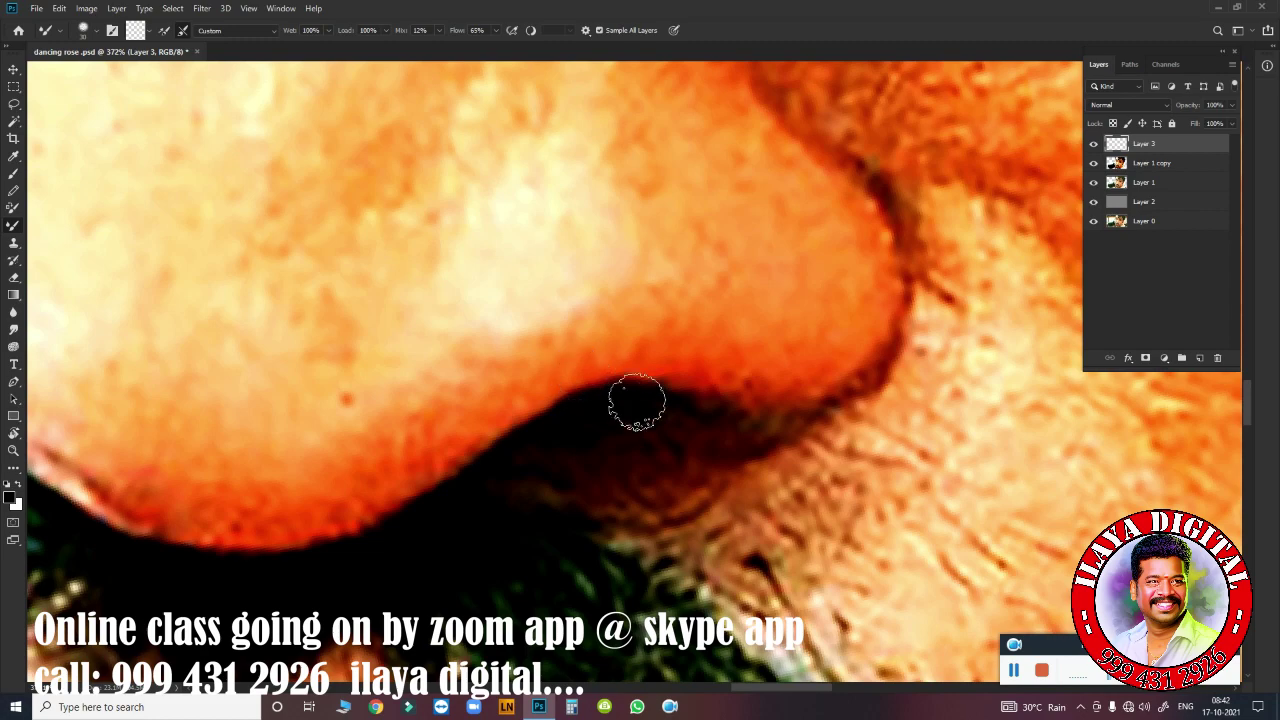
scroll(671, 343, down, 3)
scroll(678, 303, up, 2)
scroll(678, 303, down, 2)
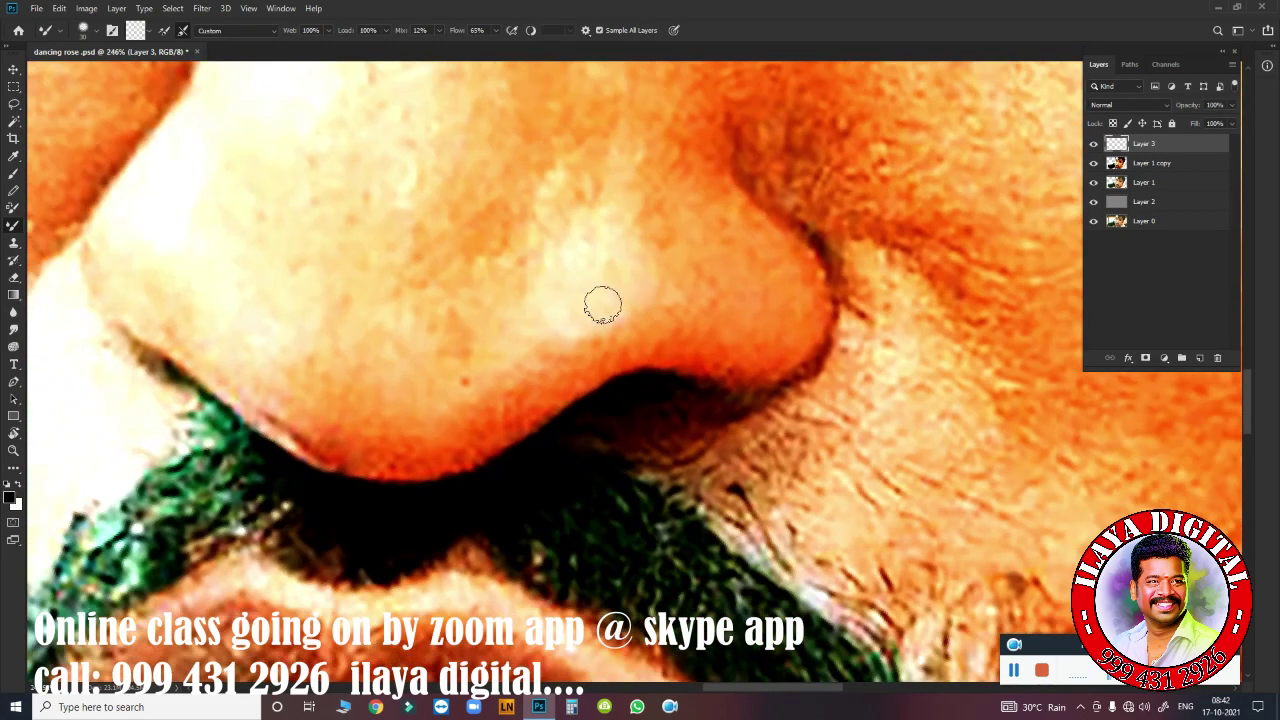
drag(598, 276, 590, 280)
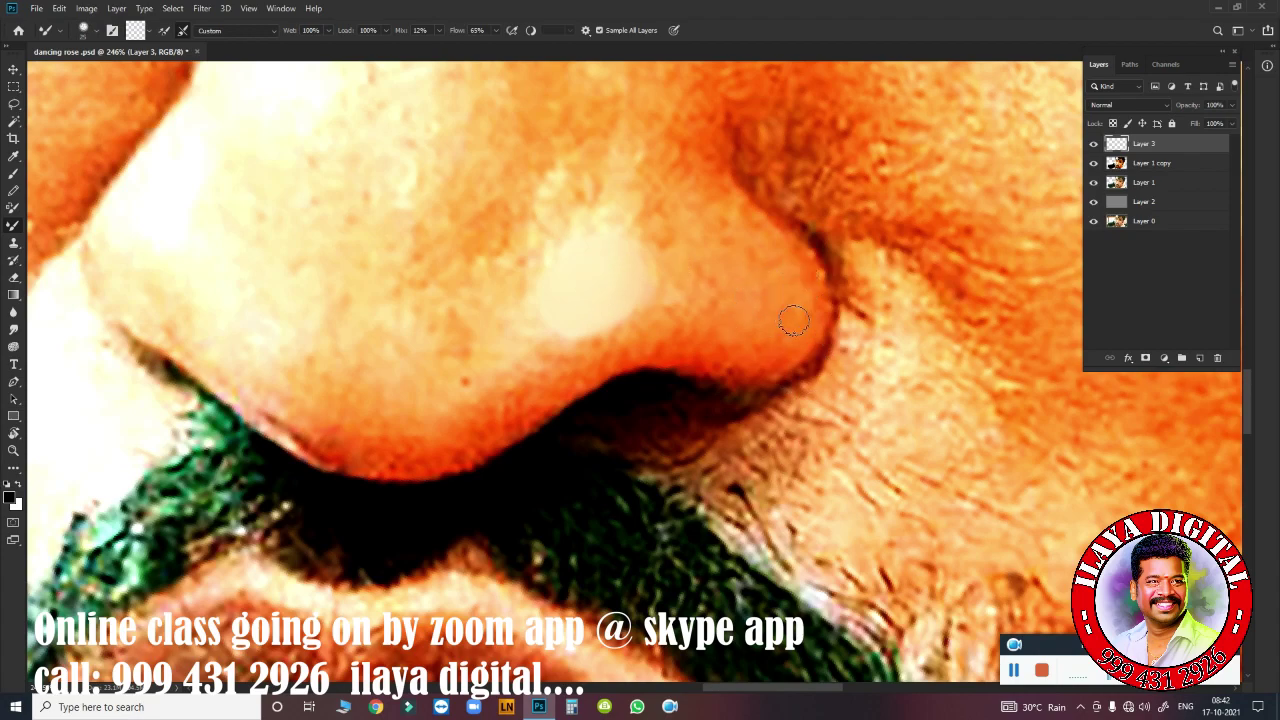
Smudge the orange skin along the nostril and its lower edge.
key(r)
scroll(861, 343, up, 3)
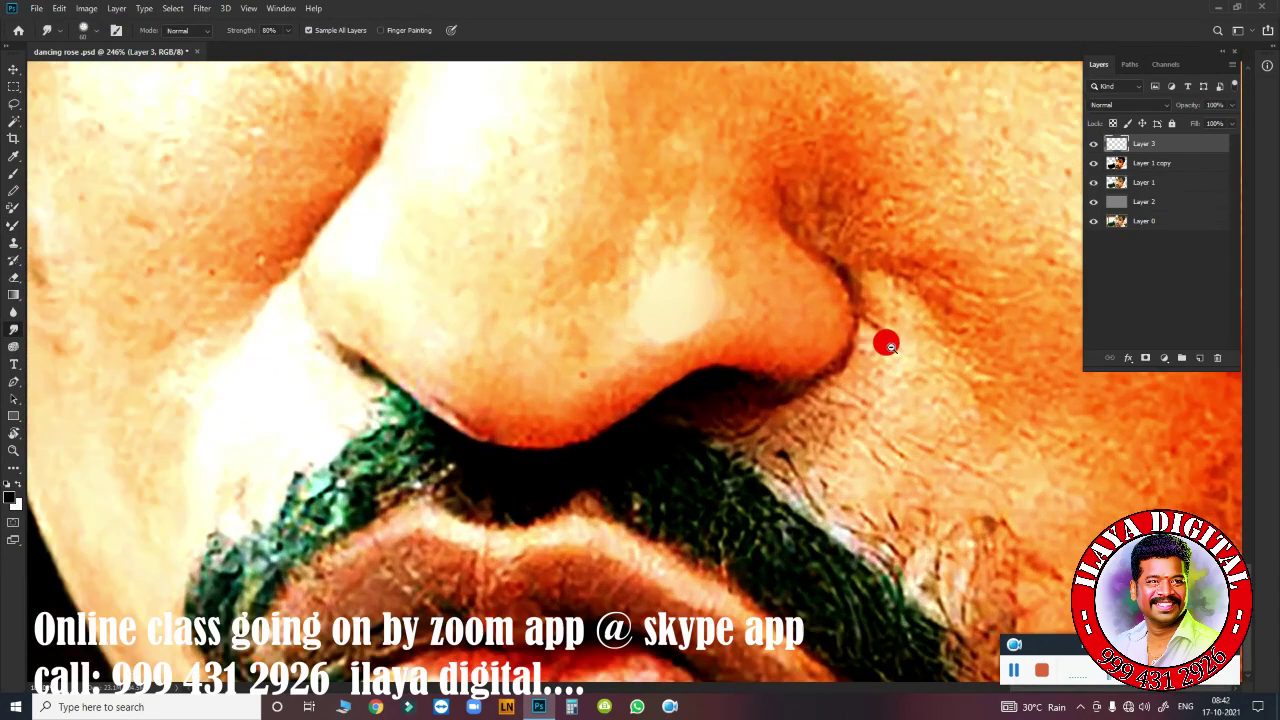
scroll(843, 314, up, 3)
scroll(843, 314, up, 3)
drag(849, 224, 843, 229)
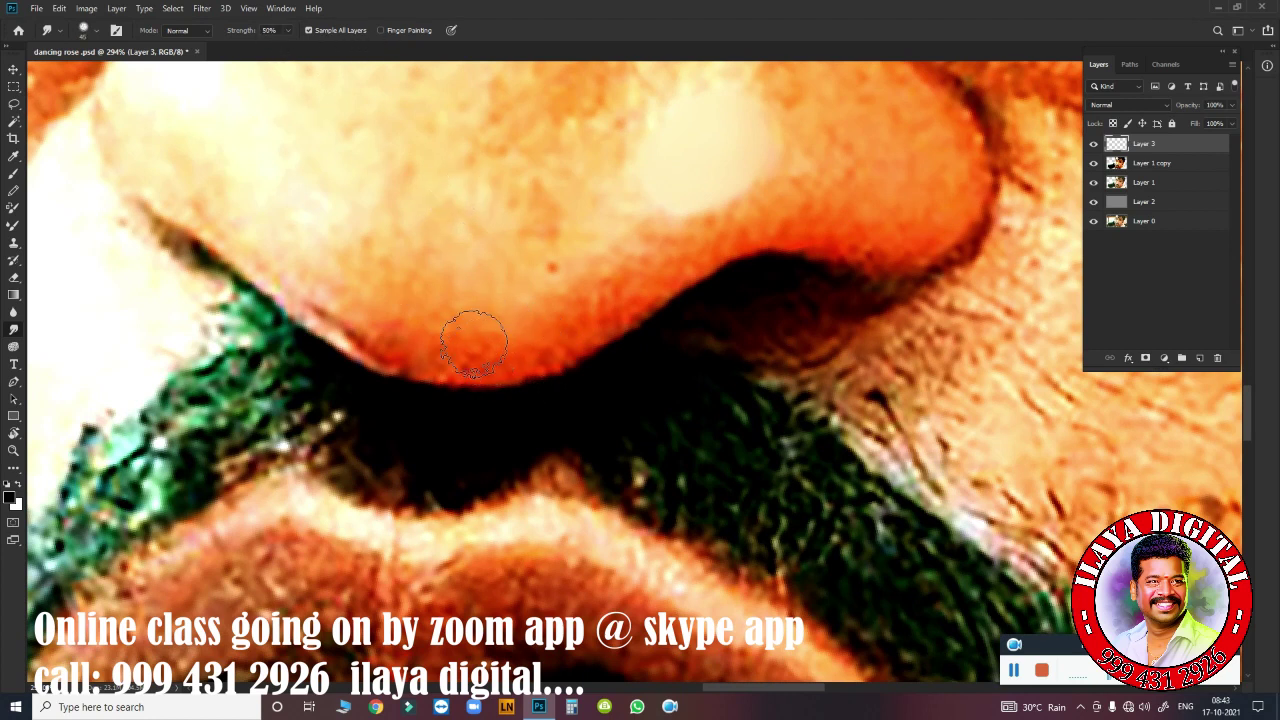
mouse_move(474, 343)
mouse_down()
mouse_move(527, 336)
mouse_move(490, 351)
mouse_up()
mouse_move(565, 327)
mouse_down()
mouse_move(686, 251)
mouse_move(557, 329)
mouse_move(643, 271)
mouse_move(600, 312)
mouse_move(402, 340)
mouse_move(427, 355)
mouse_move(525, 336)
mouse_move(693, 235)
mouse_move(488, 360)
mouse_move(686, 229)
mouse_up()
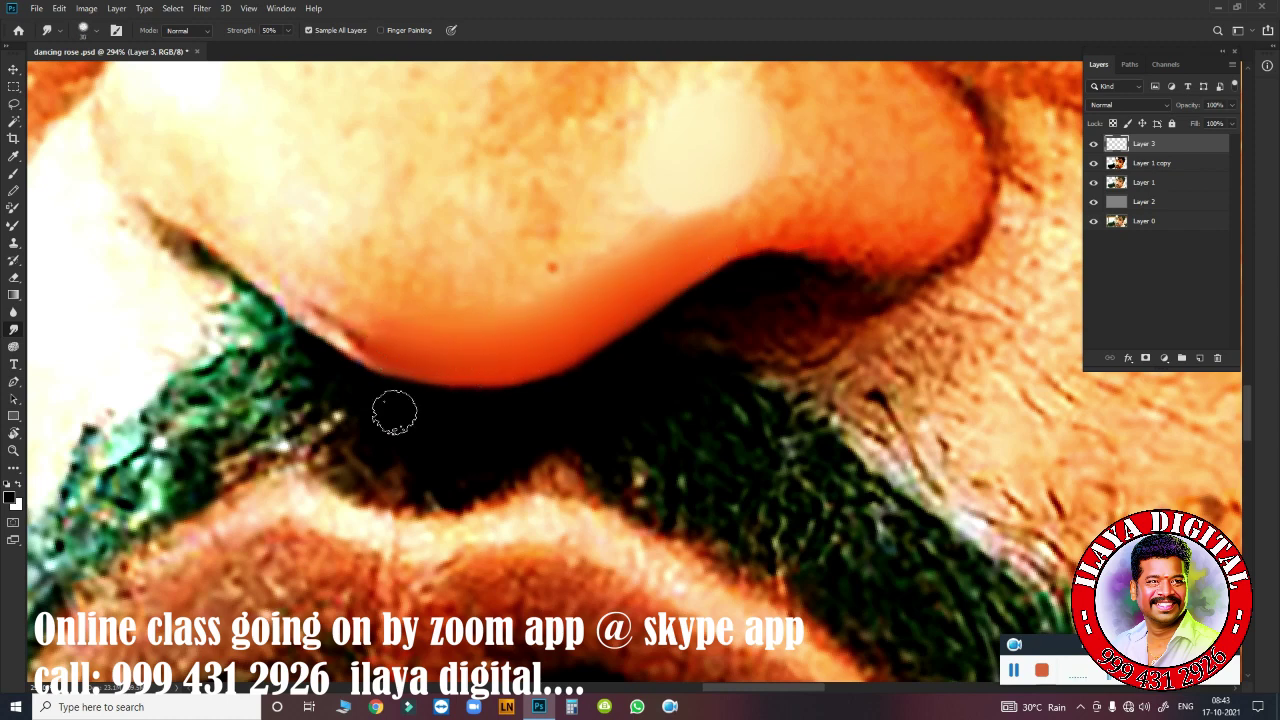
mouse_move(413, 402)
mouse_down()
mouse_move(607, 359)
mouse_move(685, 301)
mouse_move(777, 272)
mouse_up()
mouse_move(505, 385)
mouse_down()
mouse_move(583, 374)
mouse_move(697, 299)
mouse_up()
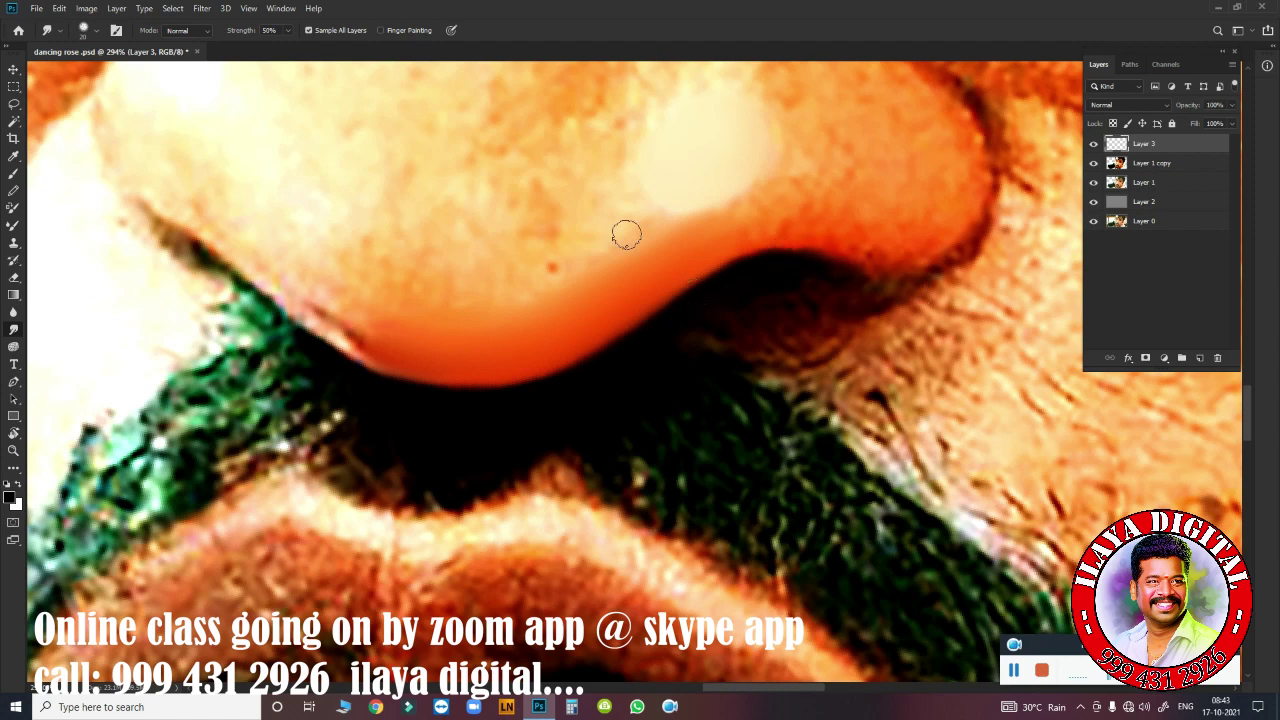
Check the brush Transfer settings, then smooth the nose's right edge with a 40 px smudge brush.
key(F5)
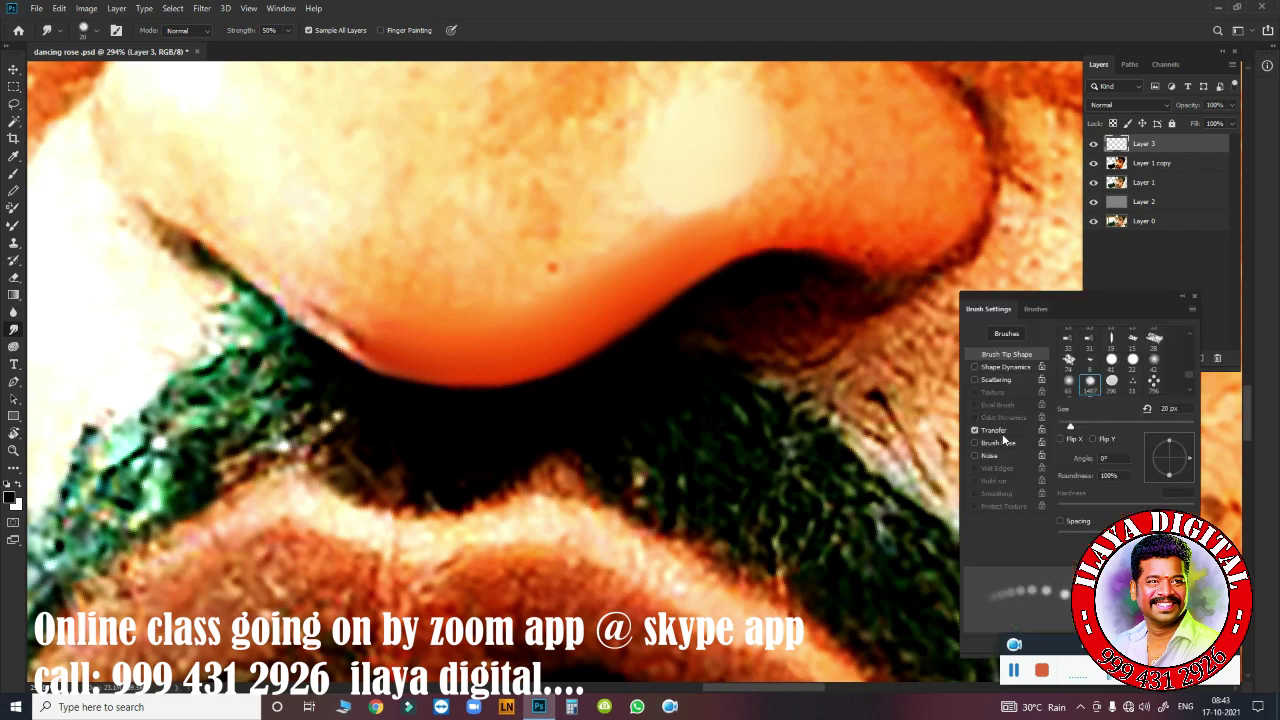
click(1012, 433)
click(1019, 355)
scroll(380, 179, up, 5)
scroll(500, 300, right, 1)
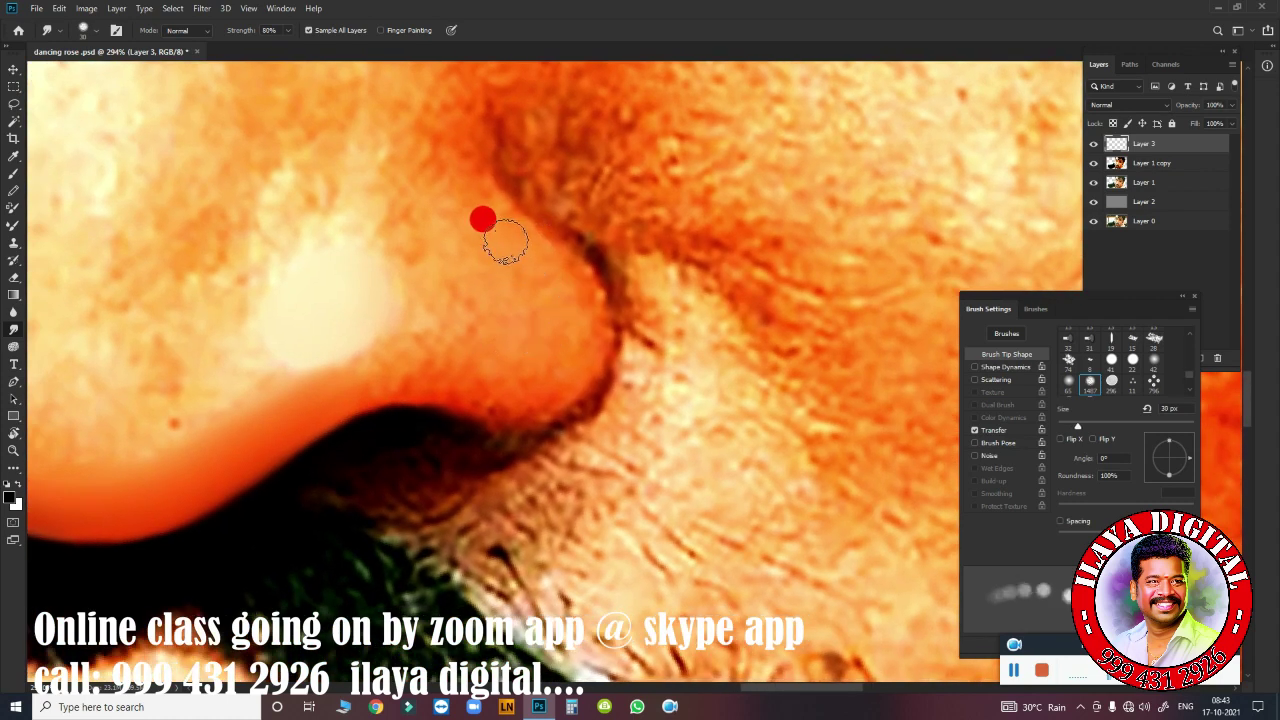
key(])
drag(549, 366, 563, 331)
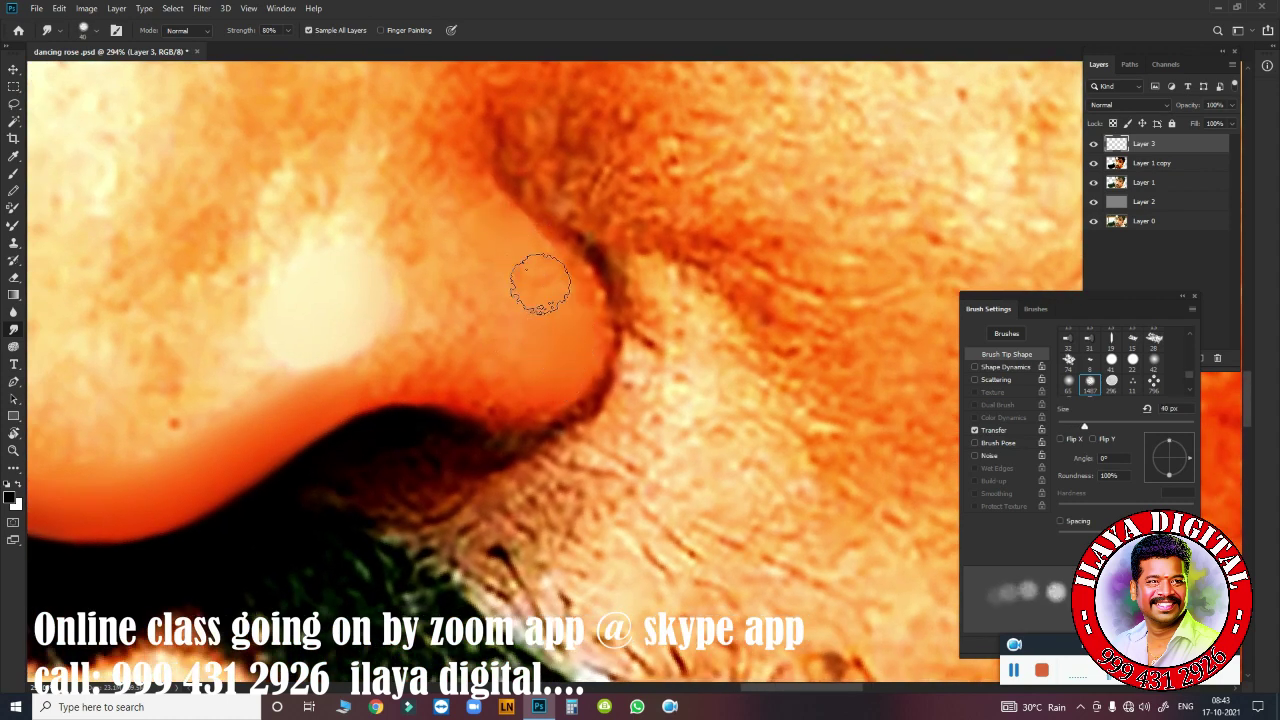
mouse_move(540, 283)
mouse_down()
mouse_move(526, 257)
mouse_move(549, 274)
mouse_move(522, 255)
mouse_move(571, 314)
mouse_move(523, 243)
mouse_move(530, 262)
mouse_up()
Tilt the view and smudge along the nose edge at 20, 50 and 30 px.
key(r)
scroll(658, 356, up, 3)
mouse_move(658, 356)
mouse_down()
mouse_move(680, 220)
mouse_move(743, 323)
mouse_move(757, 94)
mouse_move(690, 296)
mouse_up()
scroll(723, 290, down, 3)
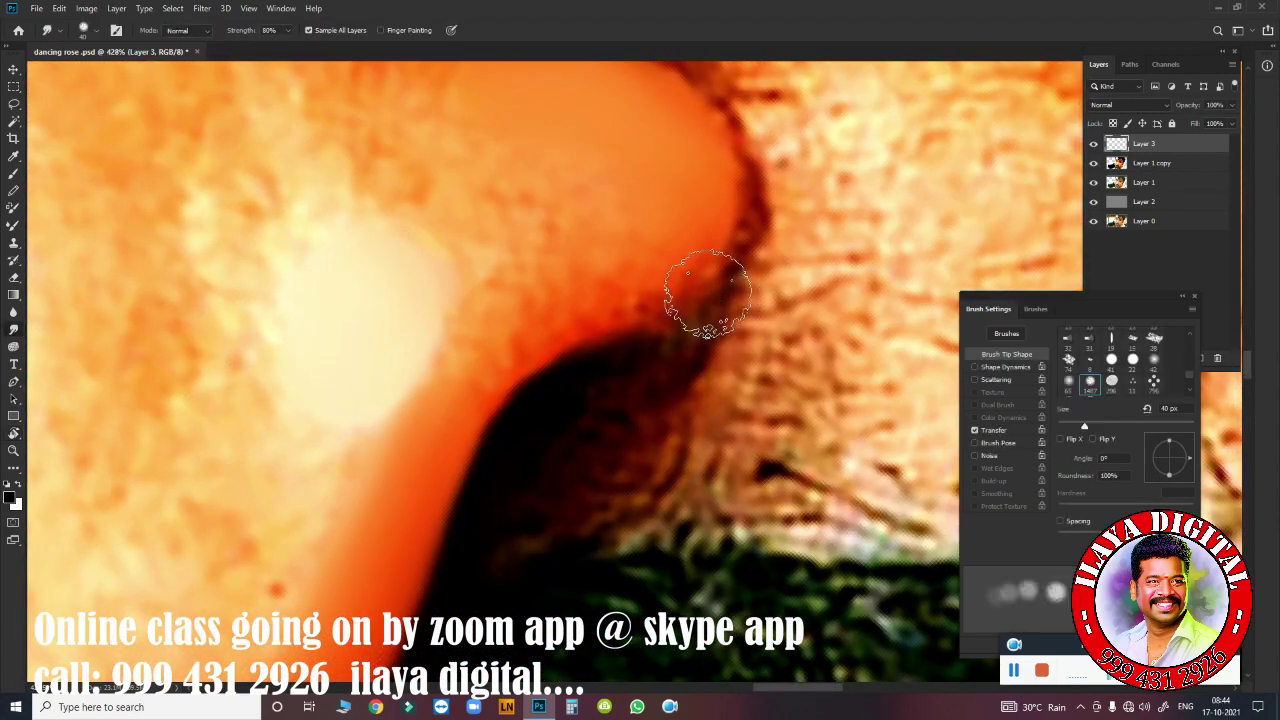
mouse_move(471, 363)
mouse_down()
mouse_move(497, 318)
mouse_move(491, 357)
mouse_move(586, 286)
mouse_move(457, 423)
mouse_move(498, 457)
mouse_move(440, 597)
mouse_move(511, 439)
mouse_up()
key(bracketleft)
key(bracketleft)
key(bracketleft)
drag(443, 460, 542, 355)
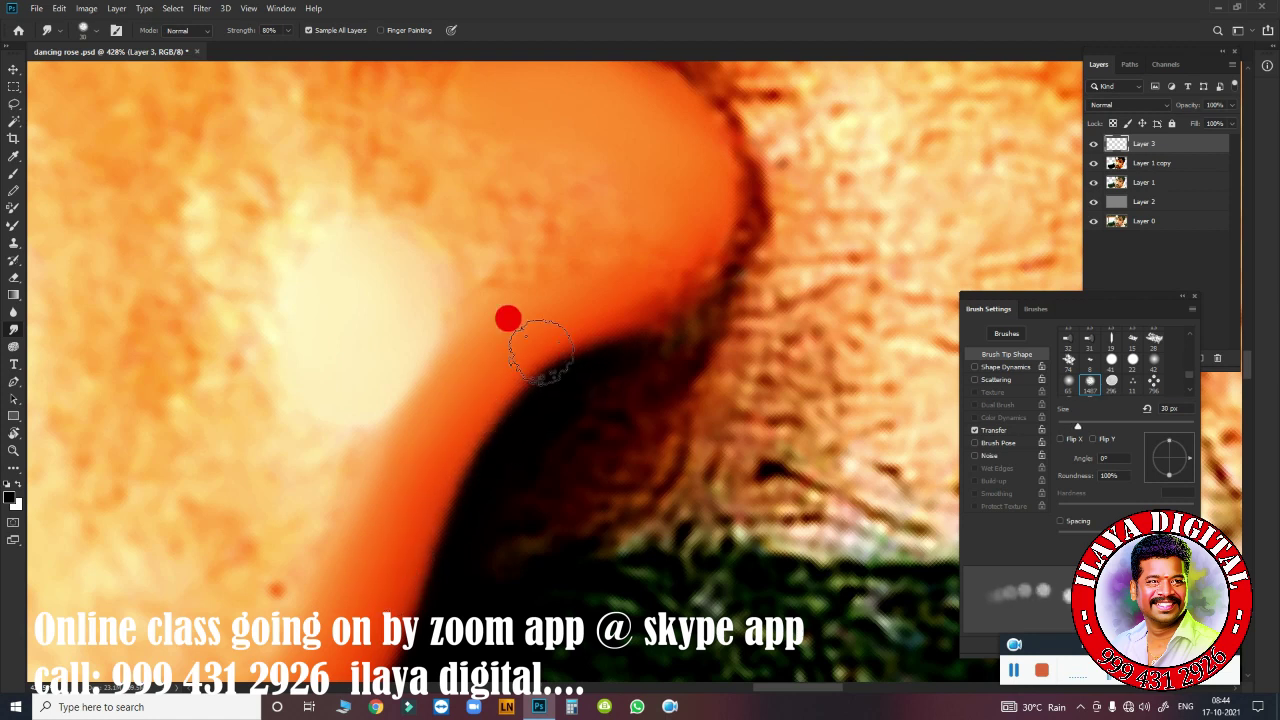
key(bracketright)
key(bracketright)
drag(551, 251, 481, 172)
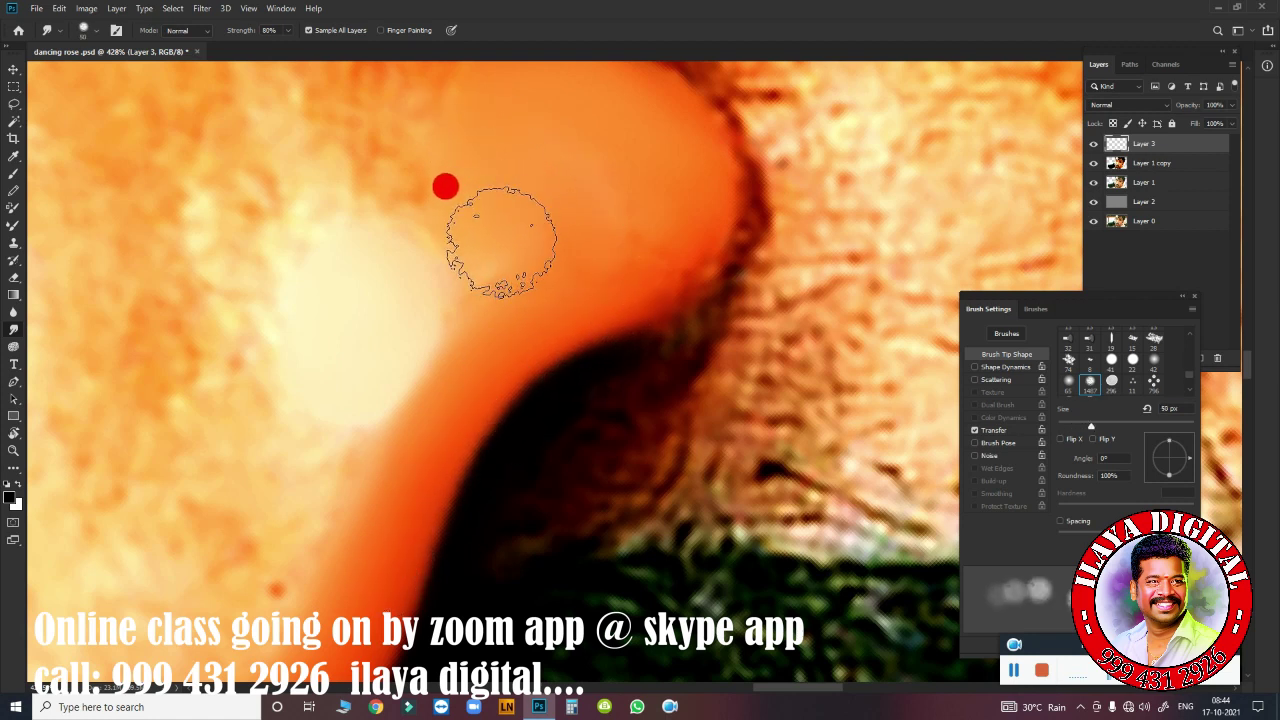
key(bracketleft)
key(bracketleft)
mouse_move(654, 303)
mouse_down()
mouse_move(685, 270)
mouse_move(683, 298)
mouse_move(589, 335)
mouse_up()
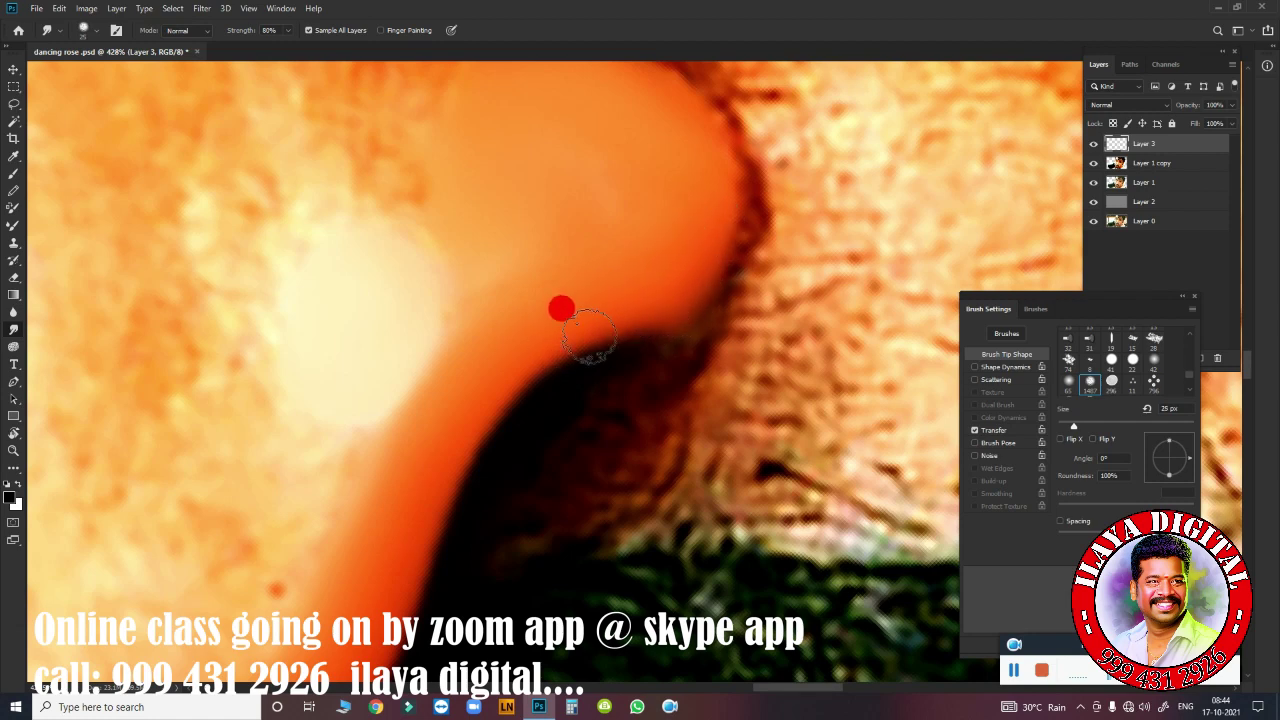
Smooth the upper nose edge and zoom out to see the whole nose.
drag(614, 171, 708, 331)
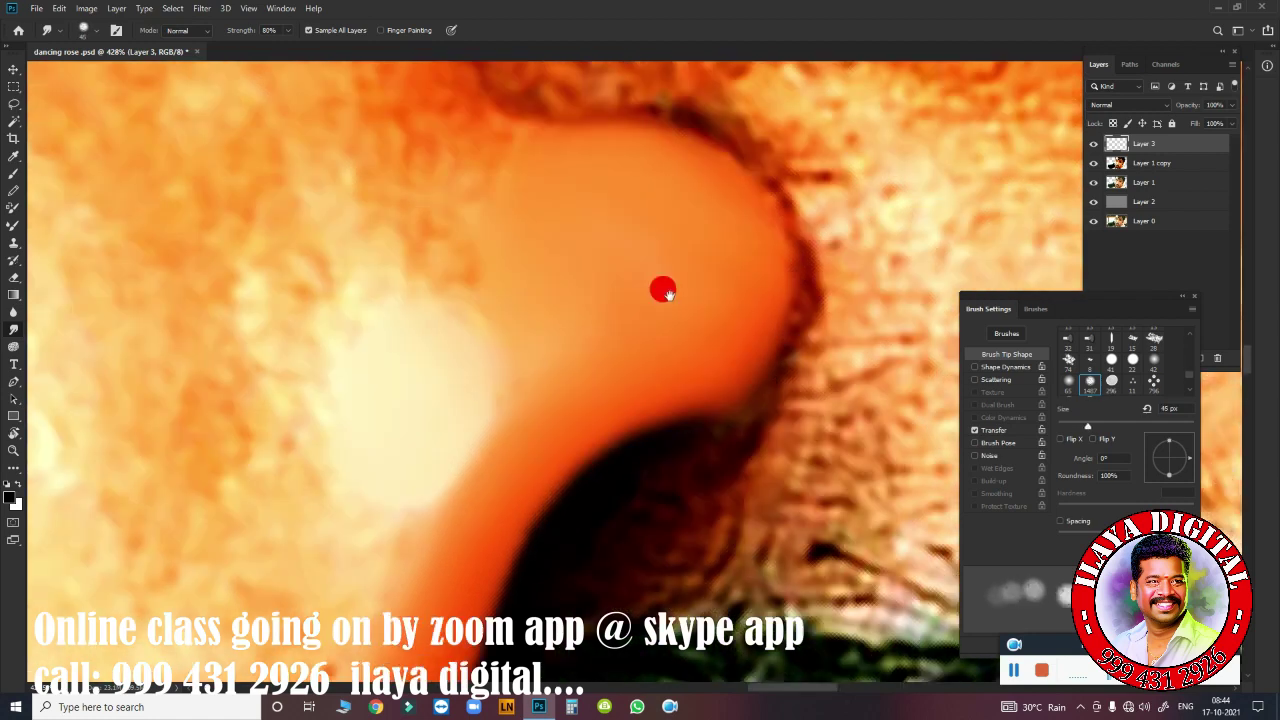
mouse_move(595, 293)
mouse_down()
mouse_move(566, 286)
mouse_move(594, 271)
mouse_move(755, 320)
mouse_move(777, 357)
mouse_move(766, 434)
mouse_move(608, 343)
mouse_up()
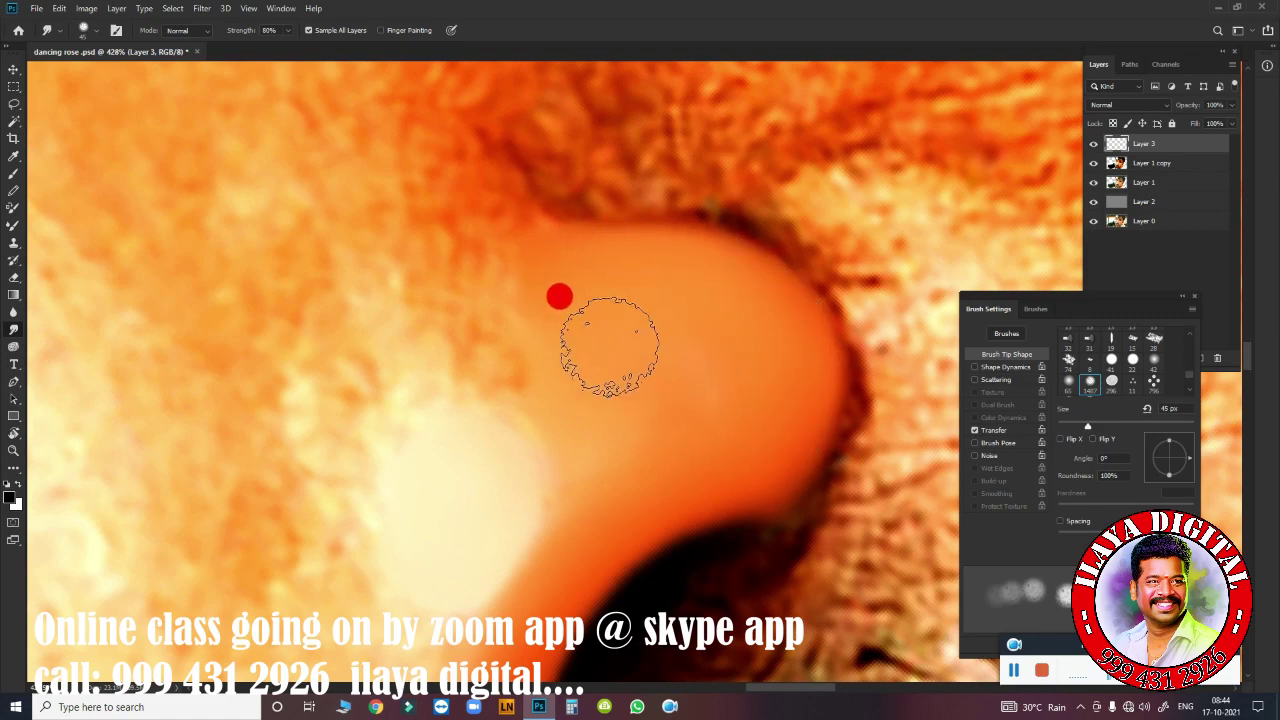
scroll(697, 342, down, 3)
mouse_move(697, 342)
mouse_down()
mouse_move(686, 394)
mouse_move(752, 406)
mouse_move(686, 377)
mouse_move(726, 382)
mouse_move(523, 397)
mouse_move(511, 354)
mouse_move(583, 298)
mouse_up()
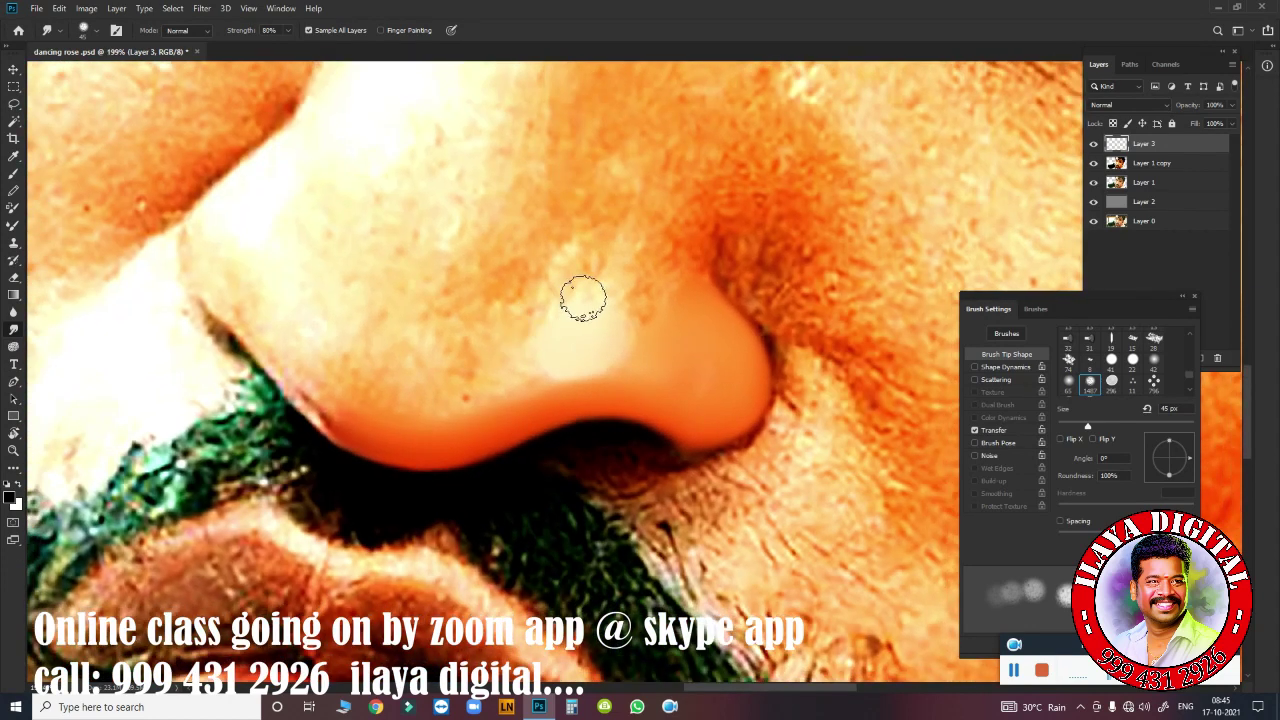
Smudge the nose's lower edge and bridge, enlarging the brush to 60 px.
mouse_move(652, 262)
mouse_down()
mouse_move(677, 240)
mouse_move(647, 298)
mouse_up()
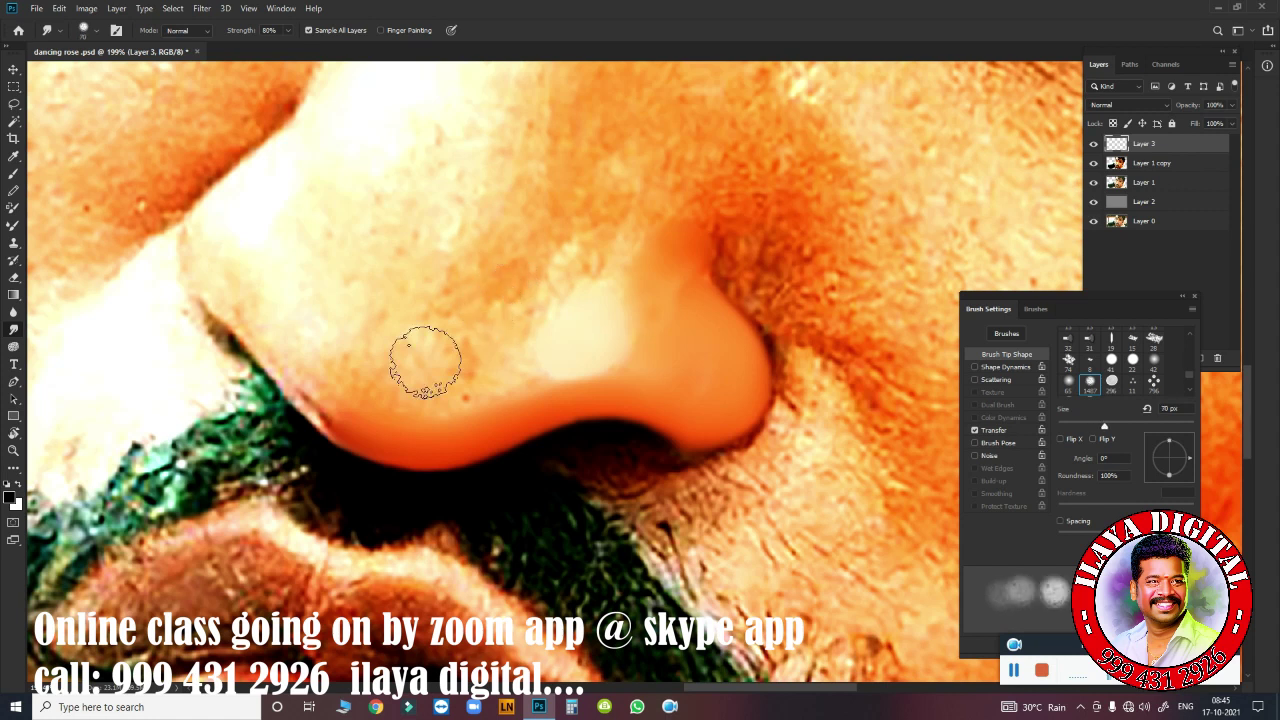
mouse_move(333, 405)
mouse_down()
mouse_move(312, 384)
mouse_move(345, 422)
mouse_move(306, 374)
mouse_move(329, 314)
mouse_move(320, 306)
mouse_up()
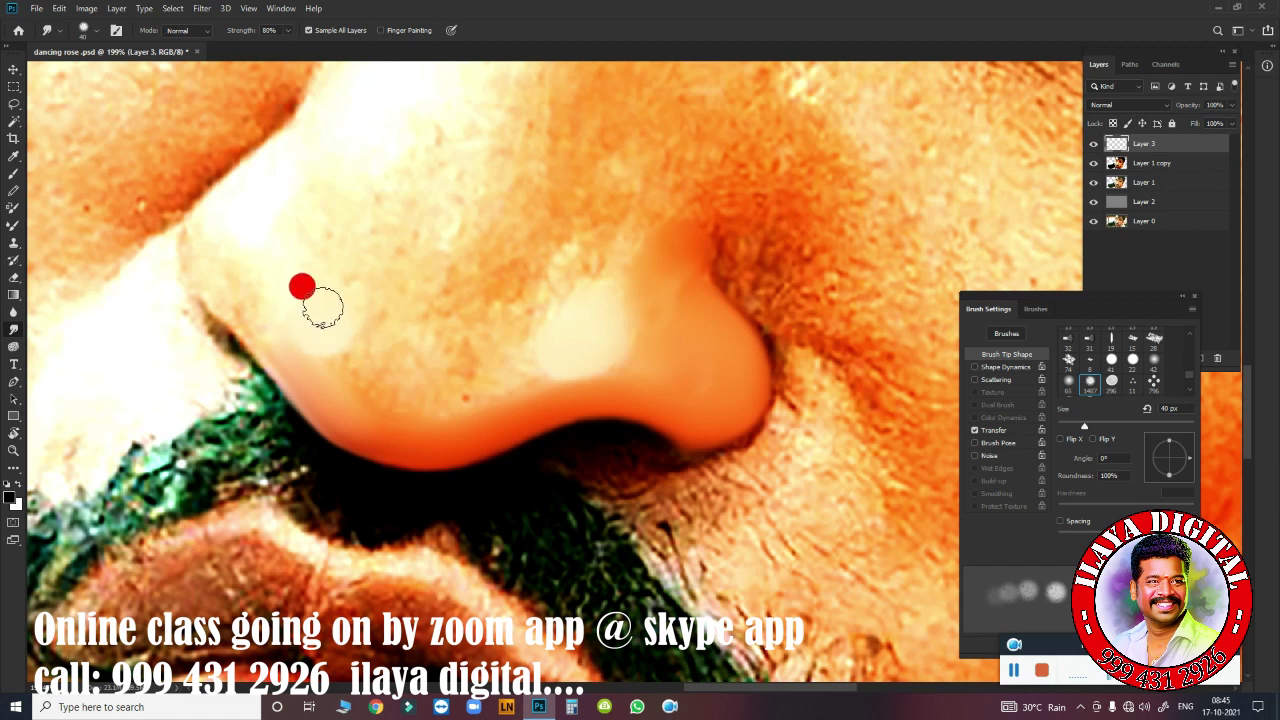
key(bracketright)
key(bracketright)
Smooth the nose surface, lower edge and highlight with 80, 50 and 45 px smudge strokes.
key(bracketright)
drag(360, 378, 451, 391)
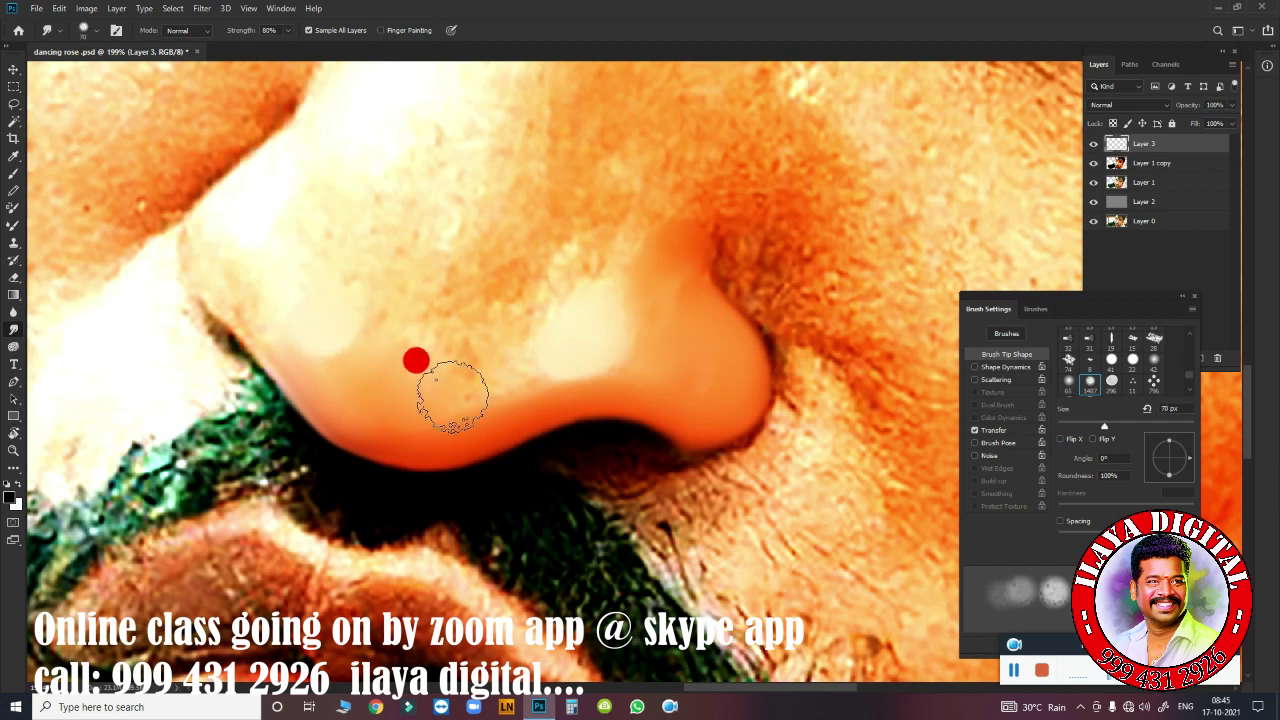
mouse_move(466, 294)
mouse_down()
mouse_move(563, 163)
mouse_move(600, 189)
mouse_move(518, 229)
mouse_move(491, 334)
mouse_move(549, 263)
mouse_move(652, 202)
mouse_move(628, 242)
mouse_move(489, 369)
mouse_up()
key(bracketleft)
key(bracketright)
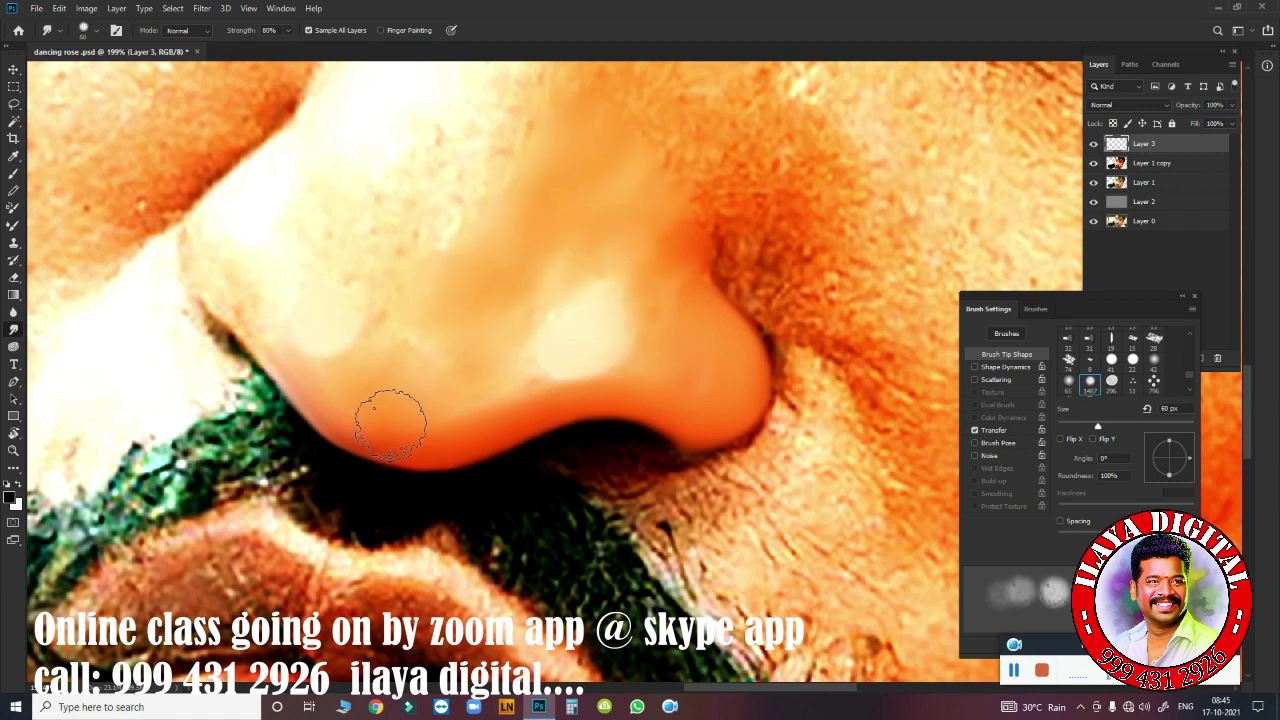
mouse_move(391, 423)
mouse_down()
mouse_move(374, 374)
mouse_move(359, 399)
mouse_move(414, 366)
mouse_move(514, 229)
mouse_move(605, 170)
mouse_move(611, 220)
mouse_up()
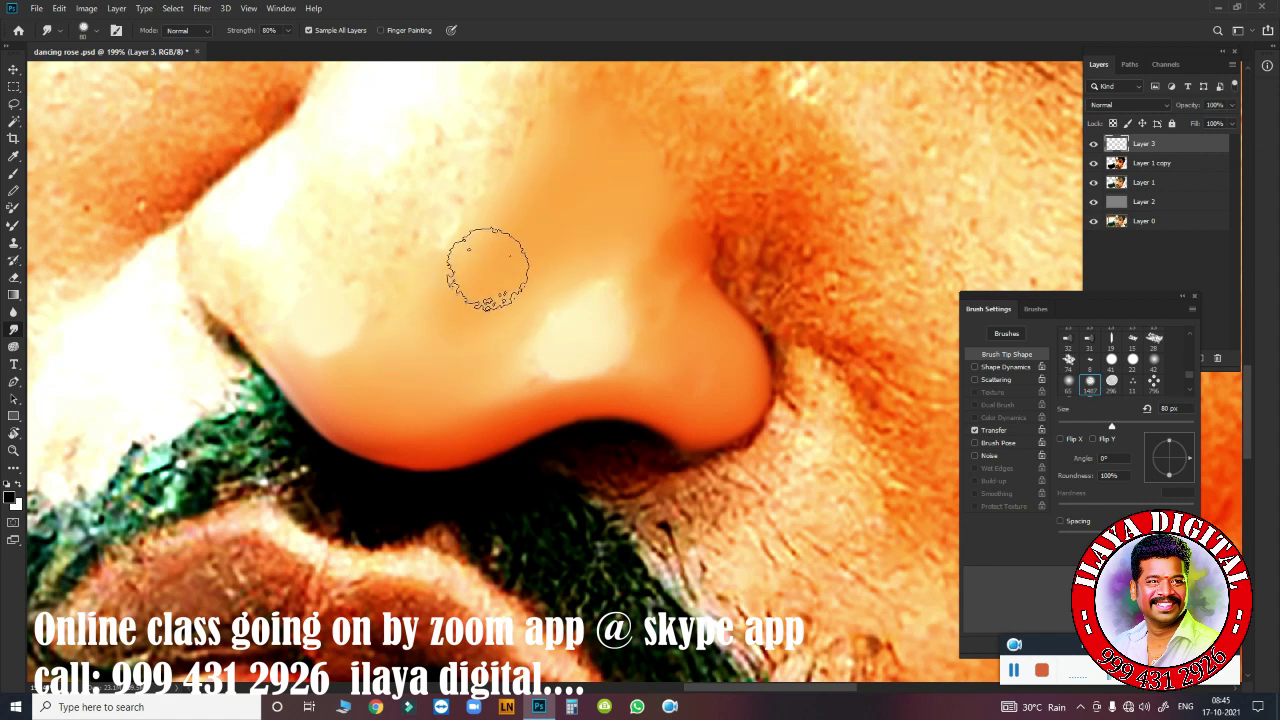
drag(486, 266, 523, 280)
key(bracketleft)
key(bracketleft)
key(bracketleft)
mouse_move(343, 400)
mouse_down()
mouse_move(380, 420)
mouse_move(451, 423)
mouse_move(364, 425)
mouse_move(343, 400)
mouse_move(380, 423)
mouse_move(496, 412)
mouse_move(496, 400)
mouse_up()
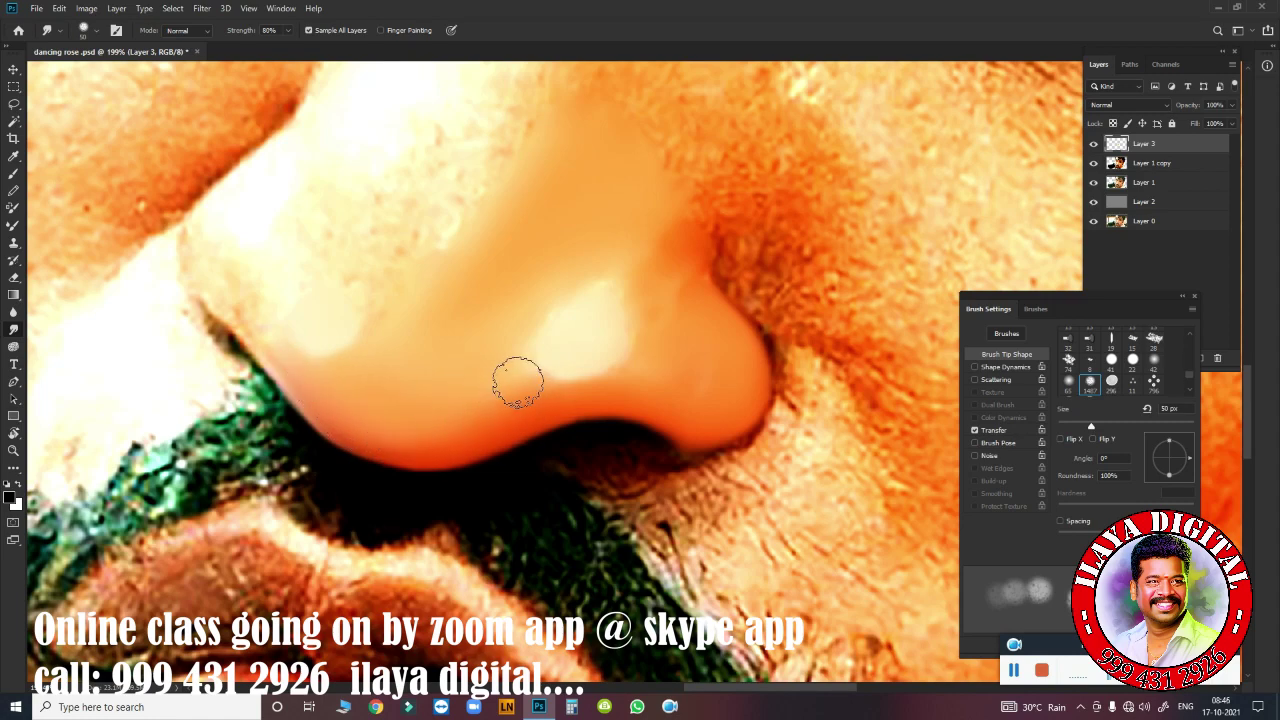
drag(651, 320, 598, 389)
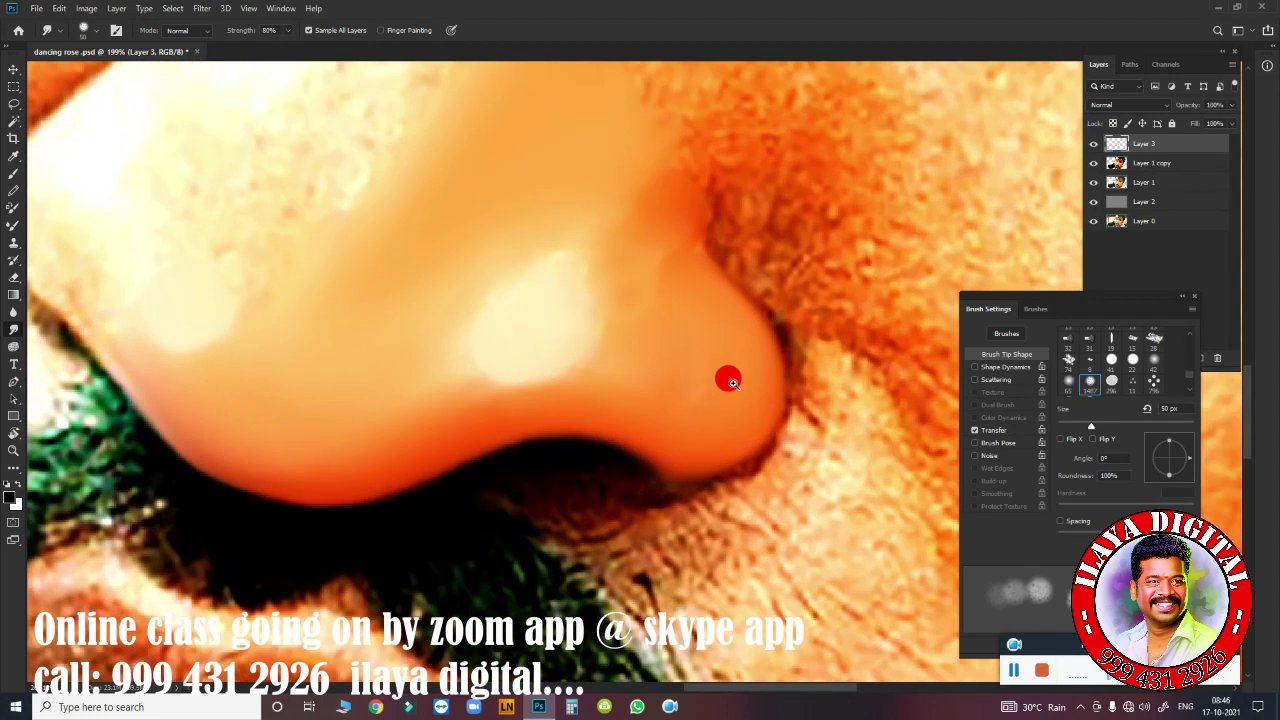
key([)
mouse_move(429, 443)
mouse_down()
mouse_move(294, 457)
mouse_move(594, 394)
mouse_move(709, 426)
mouse_move(737, 360)
mouse_move(646, 400)
mouse_move(709, 357)
mouse_move(692, 350)
mouse_up()
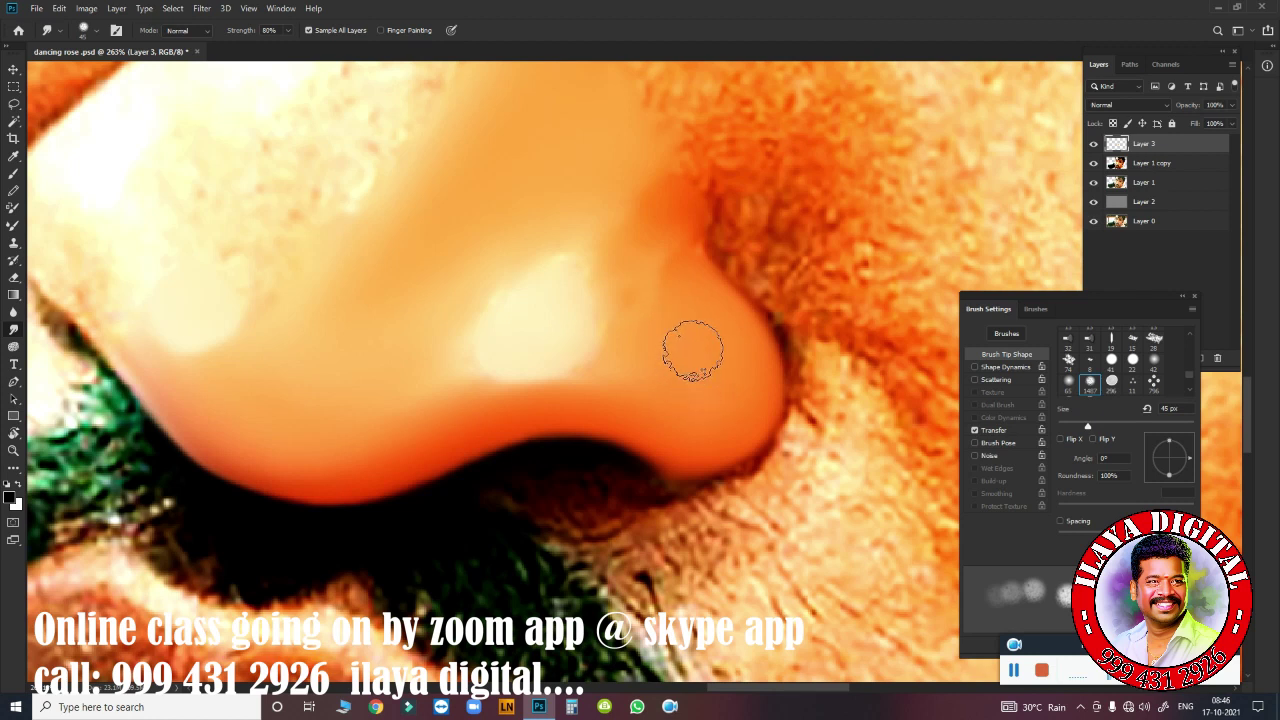
key(])
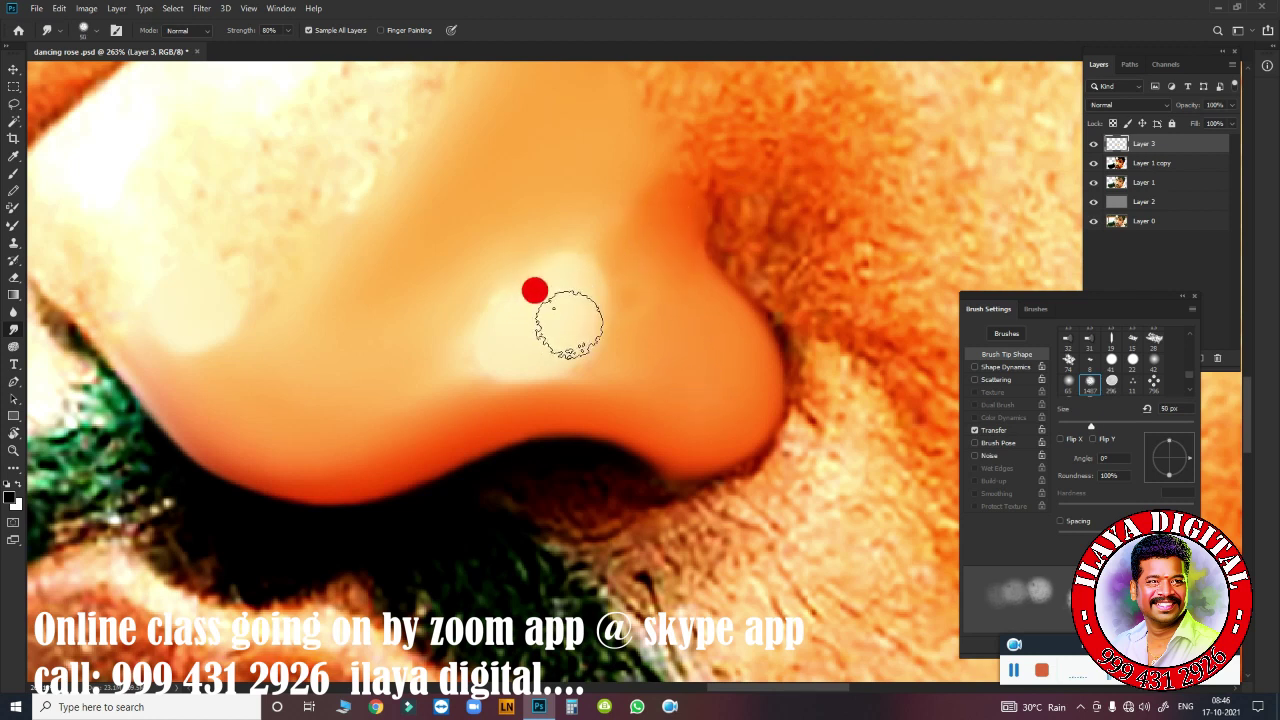
mouse_move(535, 305)
mouse_down()
mouse_move(560, 400)
mouse_move(580, 323)
mouse_move(630, 297)
mouse_up()
Soften the upper nose and left edge with 90, 45 and 35 px smudge strokes.
key([)
key(])
key(])
key(])
drag(340, 292, 402, 240)
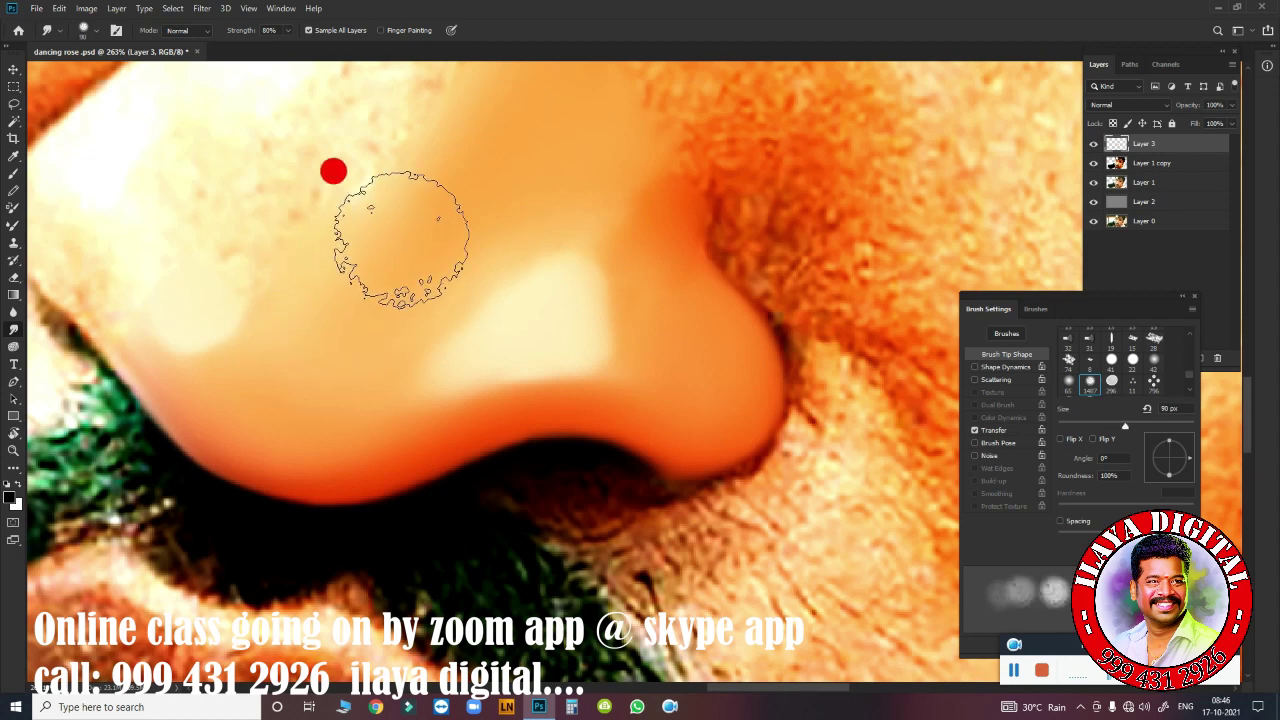
key([)
key([)
key([)
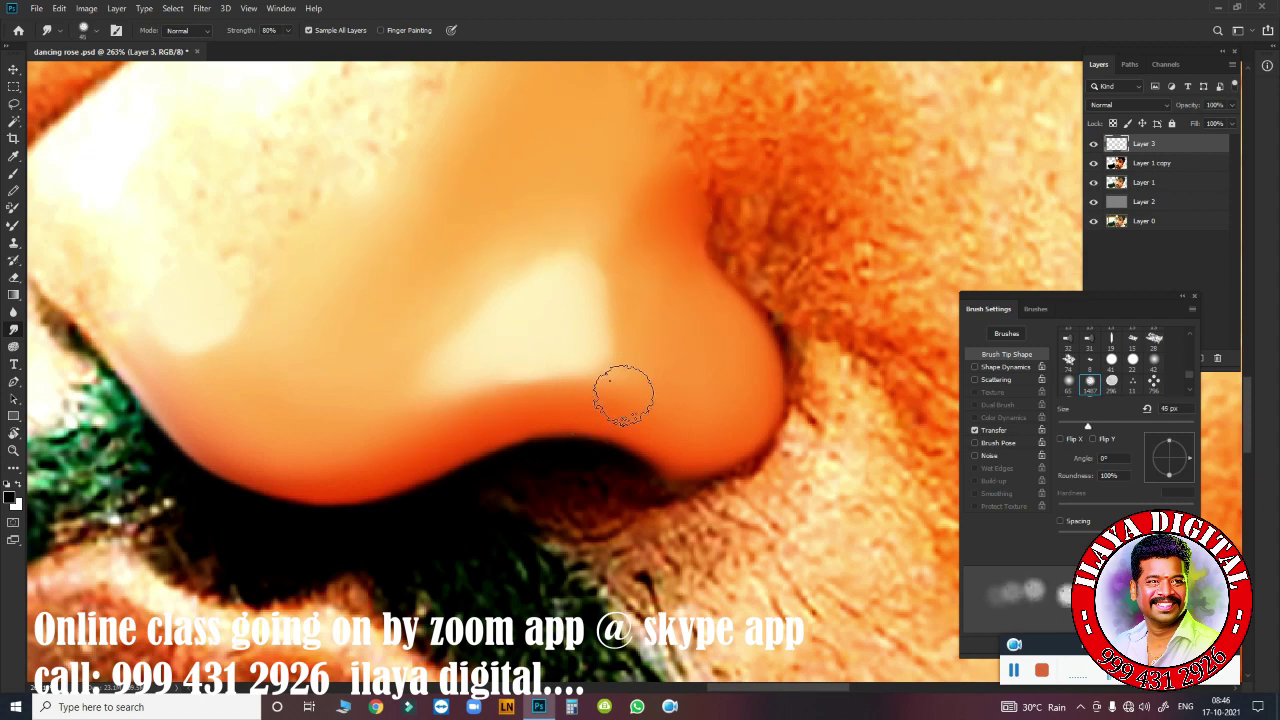
mouse_move(563, 374)
mouse_down()
mouse_move(594, 404)
mouse_move(634, 331)
mouse_move(743, 503)
mouse_up()
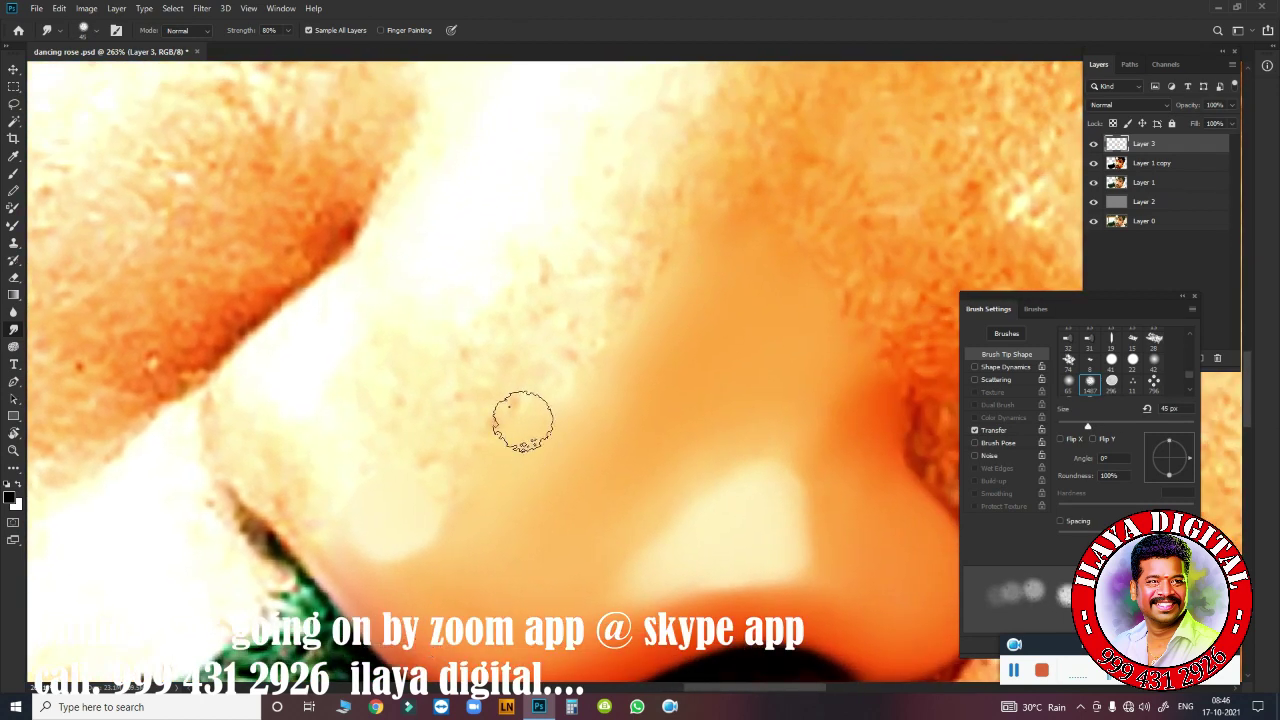
key(bracketleft)
mouse_move(245, 307)
mouse_down()
mouse_move(171, 317)
mouse_move(218, 325)
mouse_move(206, 315)
mouse_up()
key(b)
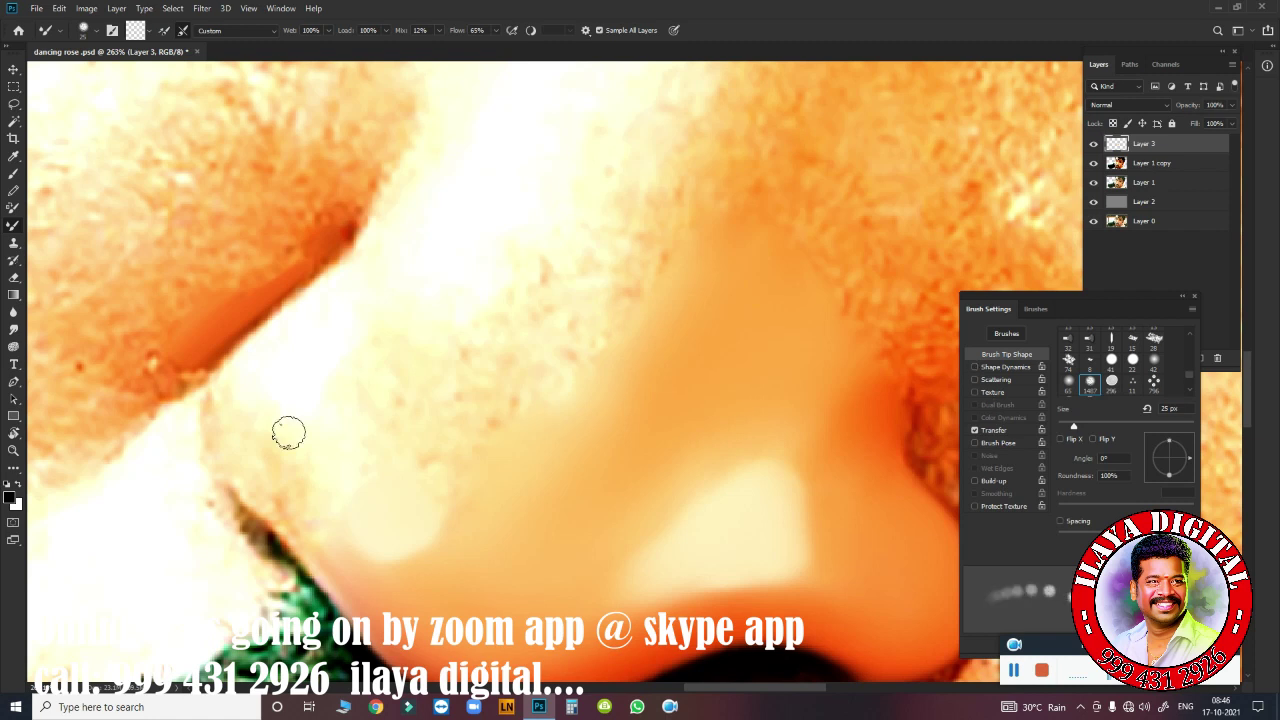
Blend the nose edge and its dark lower edge with Mixer Brush strokes.
click(993, 429)
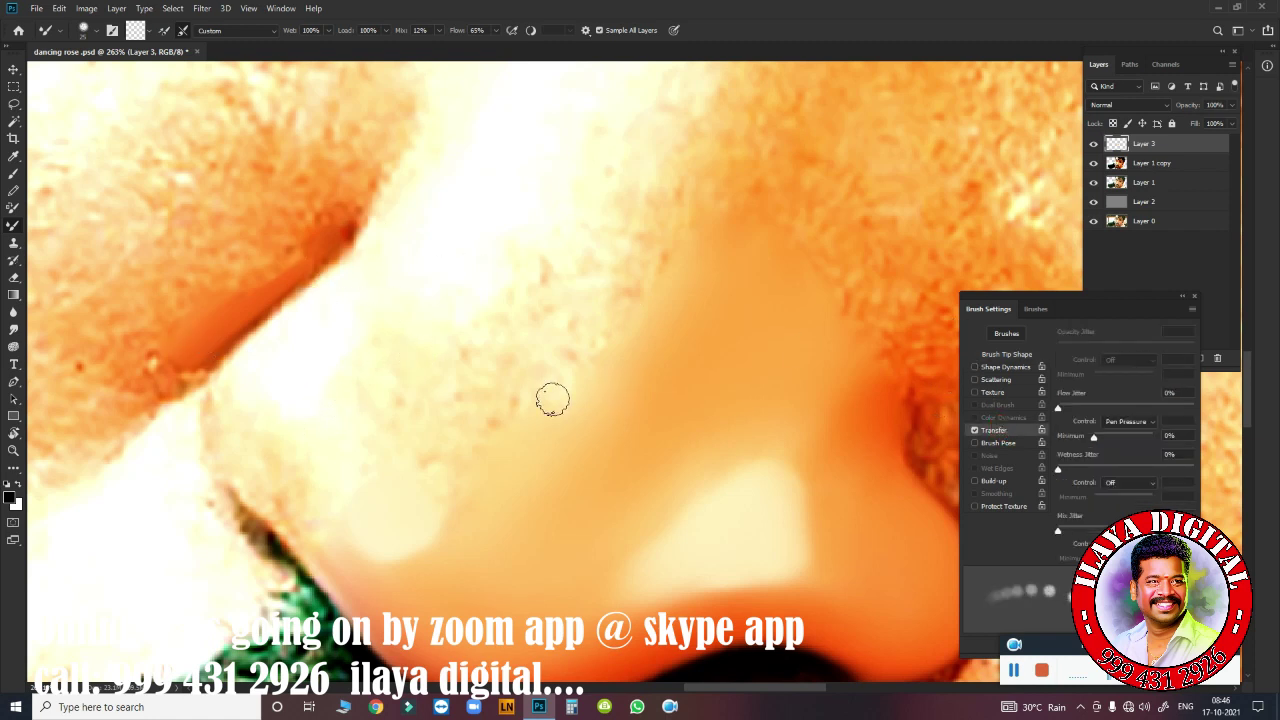
key(F5)
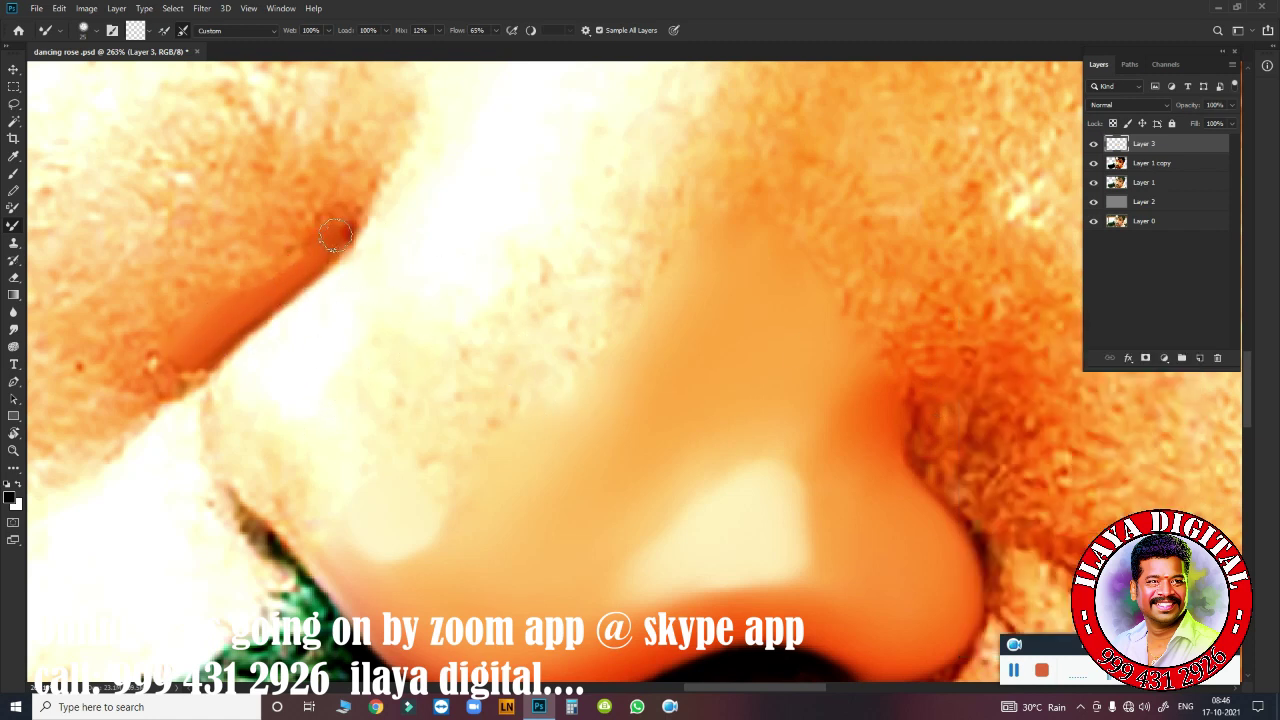
drag(319, 255, 156, 398)
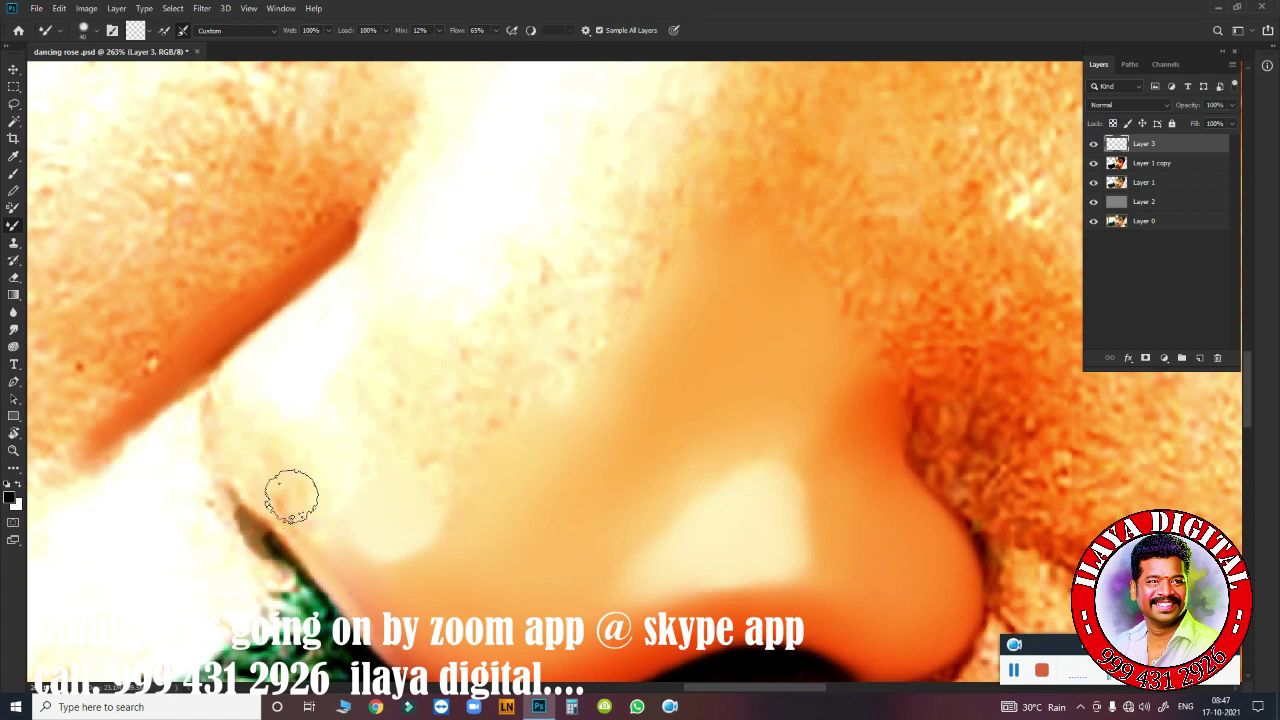
drag(271, 477, 228, 495)
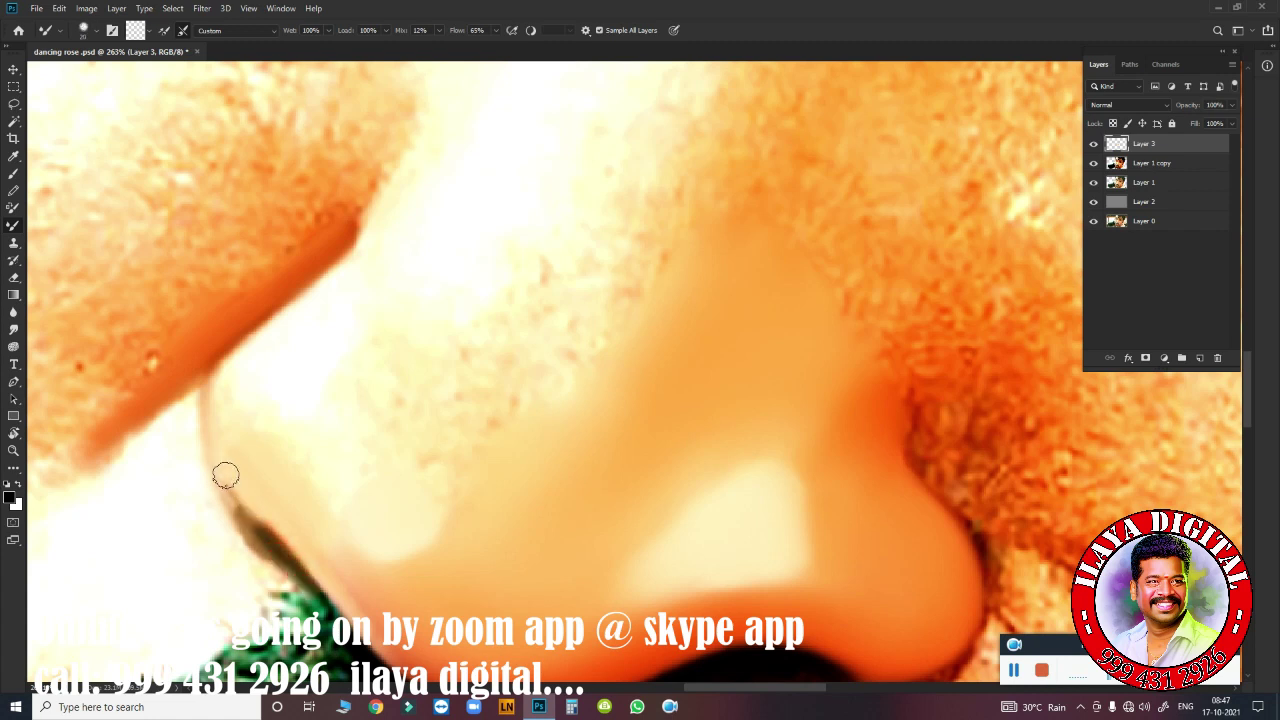
click(228, 392)
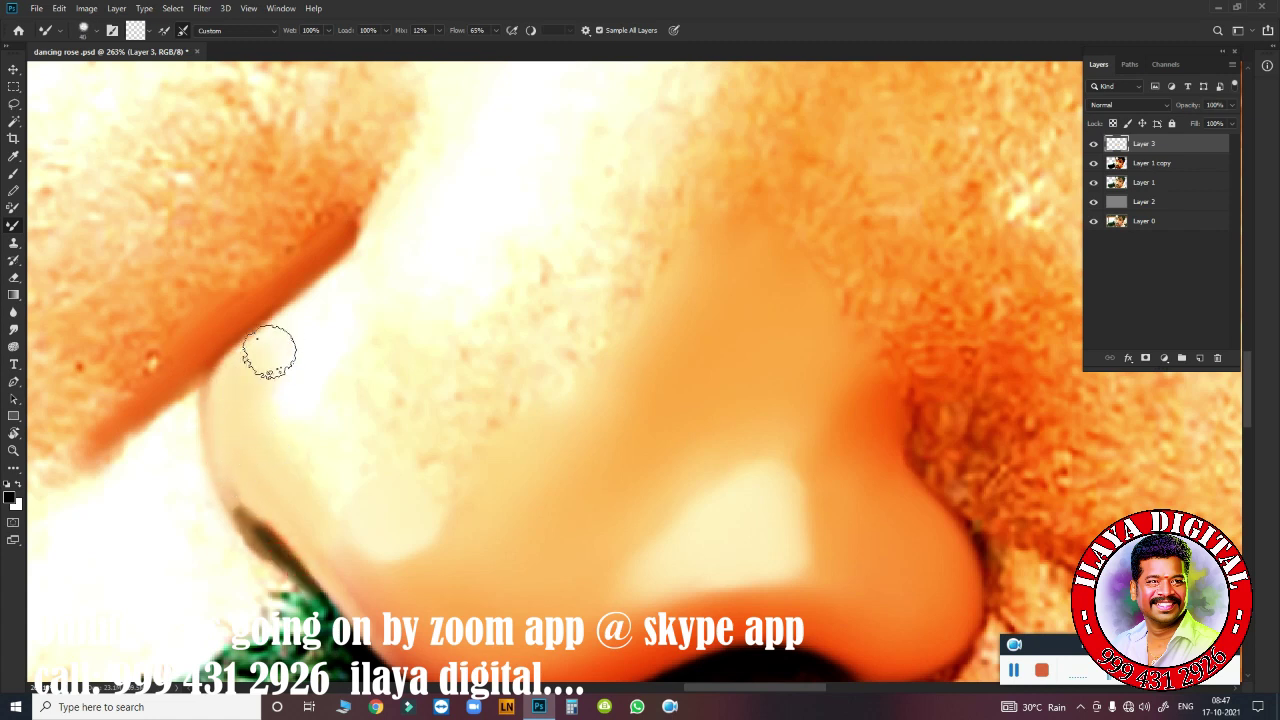
mouse_move(355, 479)
mouse_down()
mouse_move(389, 512)
mouse_move(551, 293)
mouse_move(534, 363)
mouse_up()
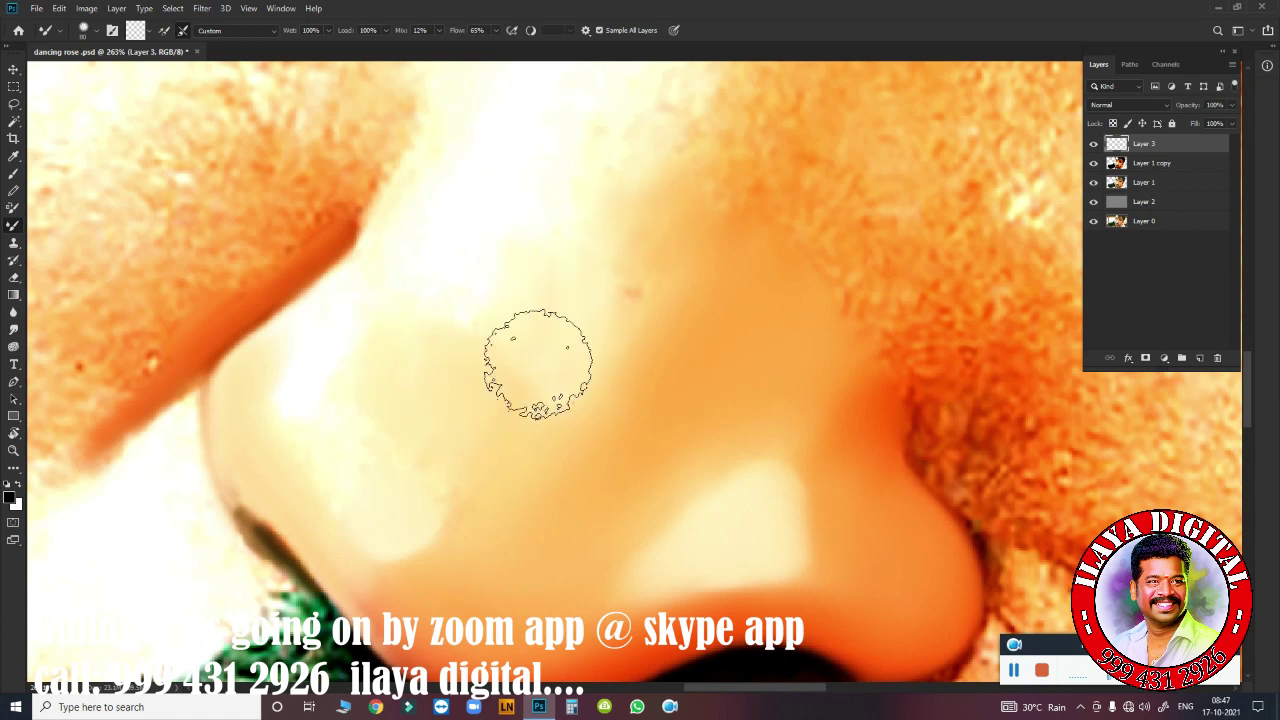
Dab-blend the lower nose skin, nose tip and lower-left orange skin edge.
click(391, 491)
click(726, 530)
drag(726, 530, 749, 529)
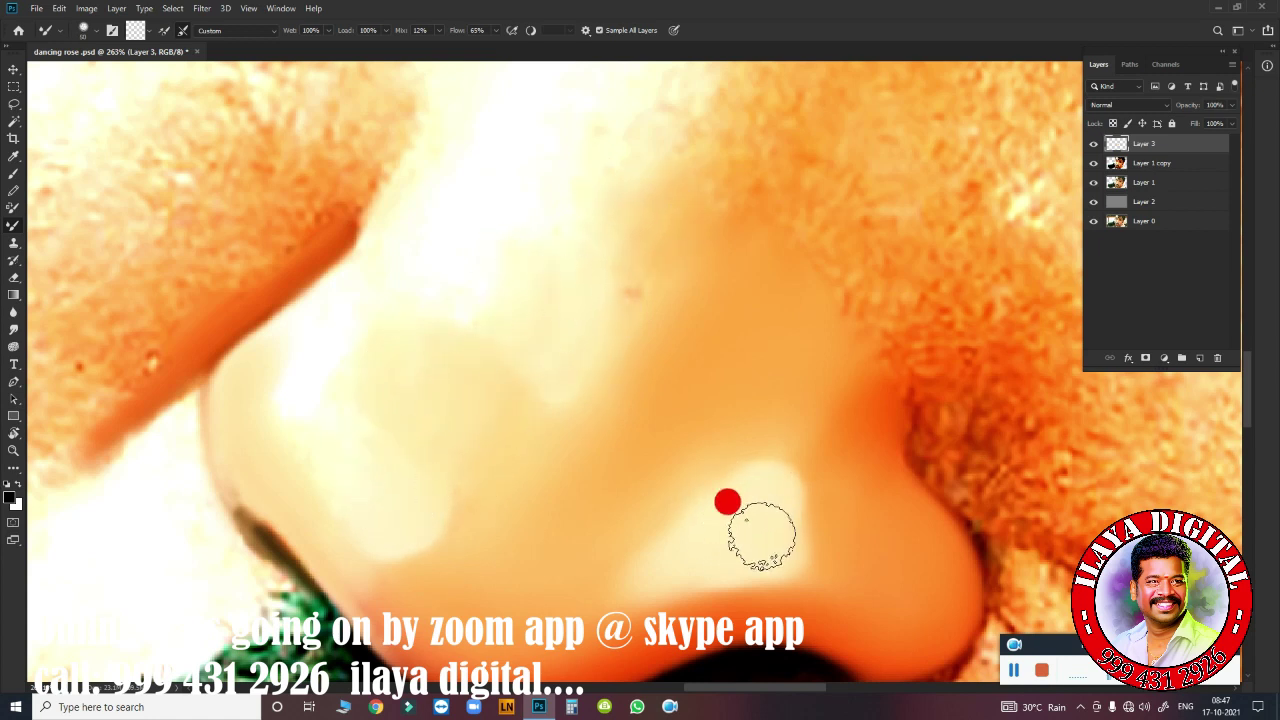
click(389, 509)
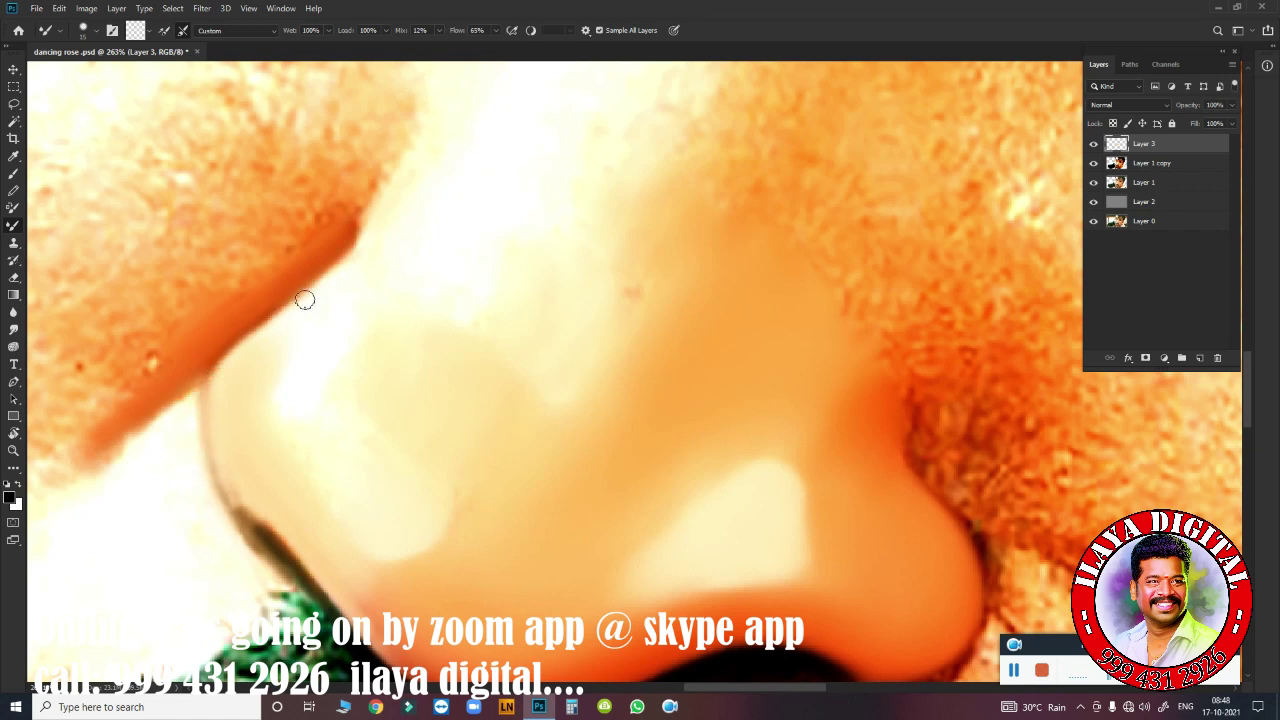
mouse_move(148, 346)
mouse_down()
mouse_move(177, 297)
mouse_move(314, 194)
mouse_move(93, 400)
mouse_move(77, 400)
mouse_move(194, 337)
mouse_move(323, 226)
mouse_move(197, 334)
mouse_move(127, 467)
mouse_move(186, 396)
mouse_up()
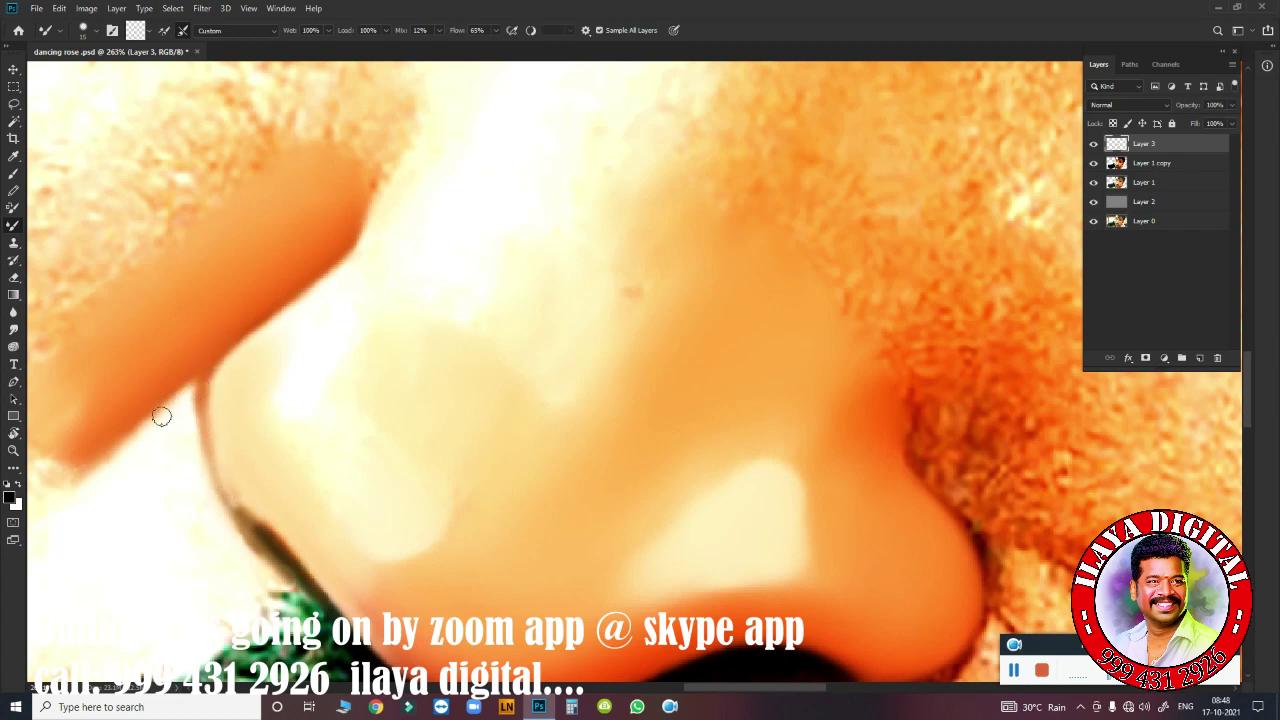
At about 572% zoom, smudge the nose's upper and left outline downward.
key(r)
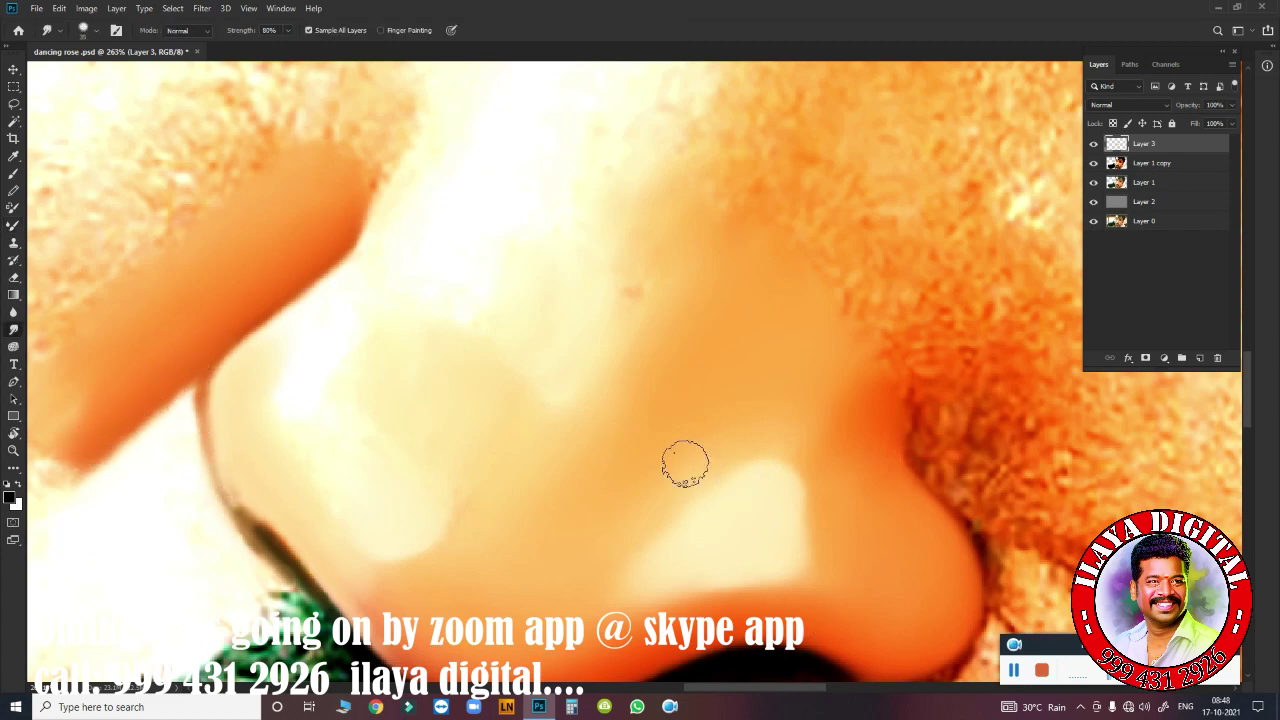
scroll(683, 457, down, 5)
scroll(700, 423, up, 3)
scroll(814, 434, down, 3)
scroll(769, 435, up, 3)
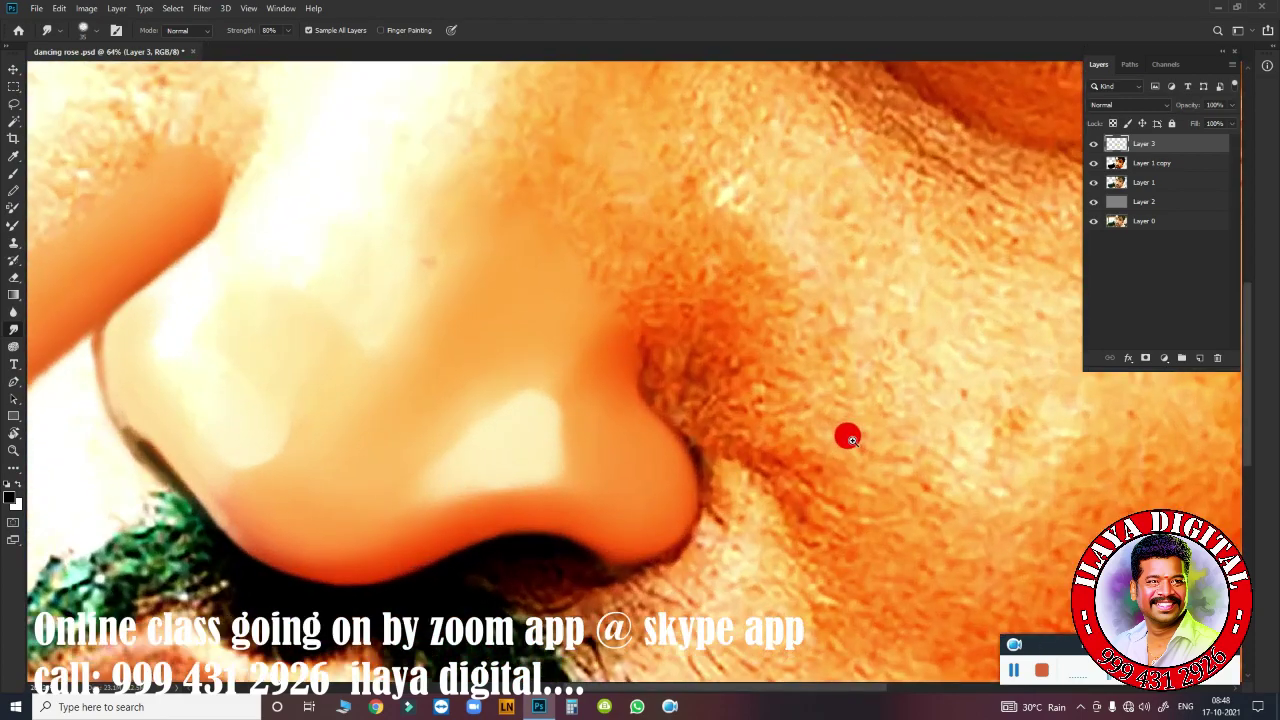
scroll(594, 400, up, 1)
scroll(510, 373, up, 1)
scroll(510, 373, up, 3)
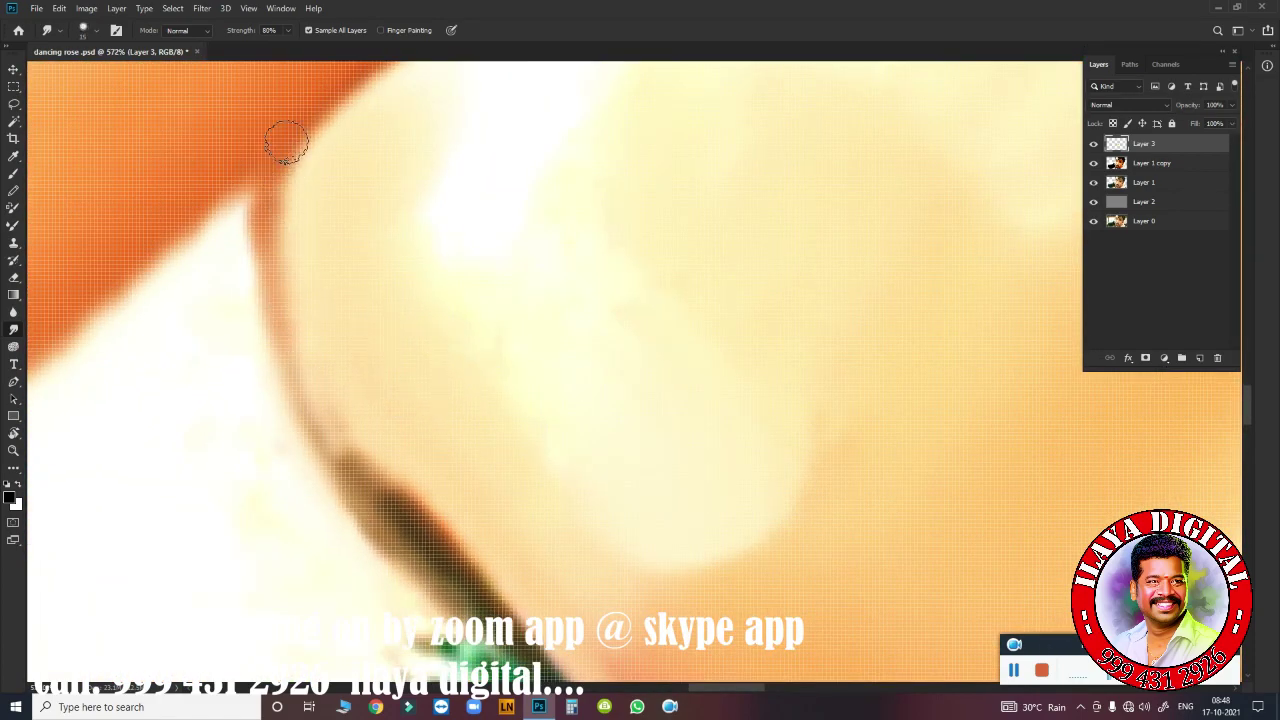
drag(285, 113, 266, 192)
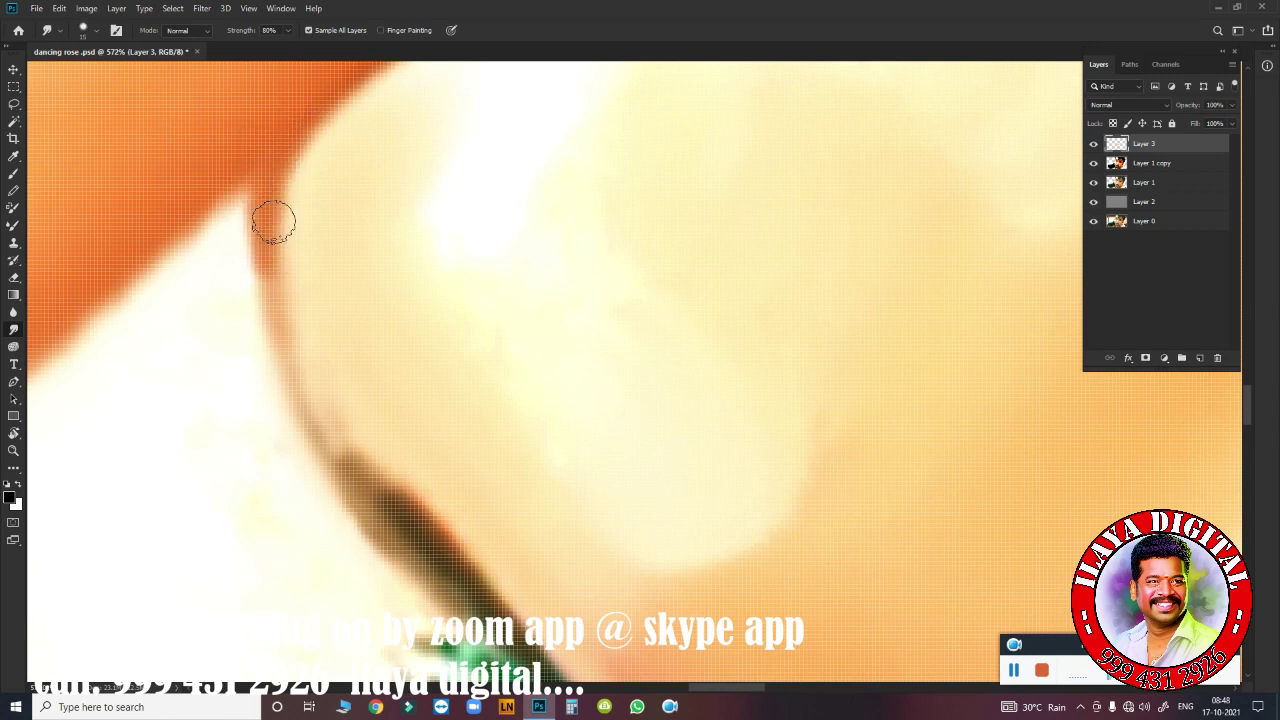
drag(263, 314, 364, 525)
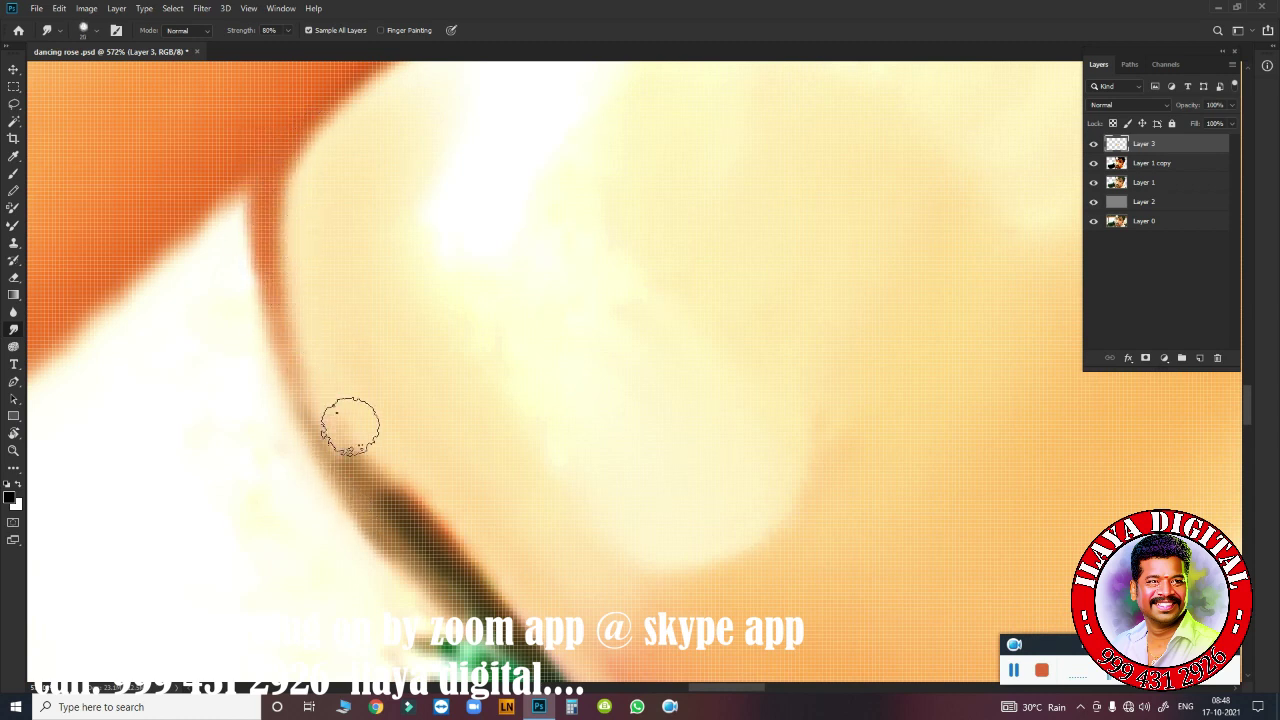
Smear the bright nose highlight, soften the upper-left skin edge, and pull the outline toward the shadow.
drag(420, 180, 463, 229)
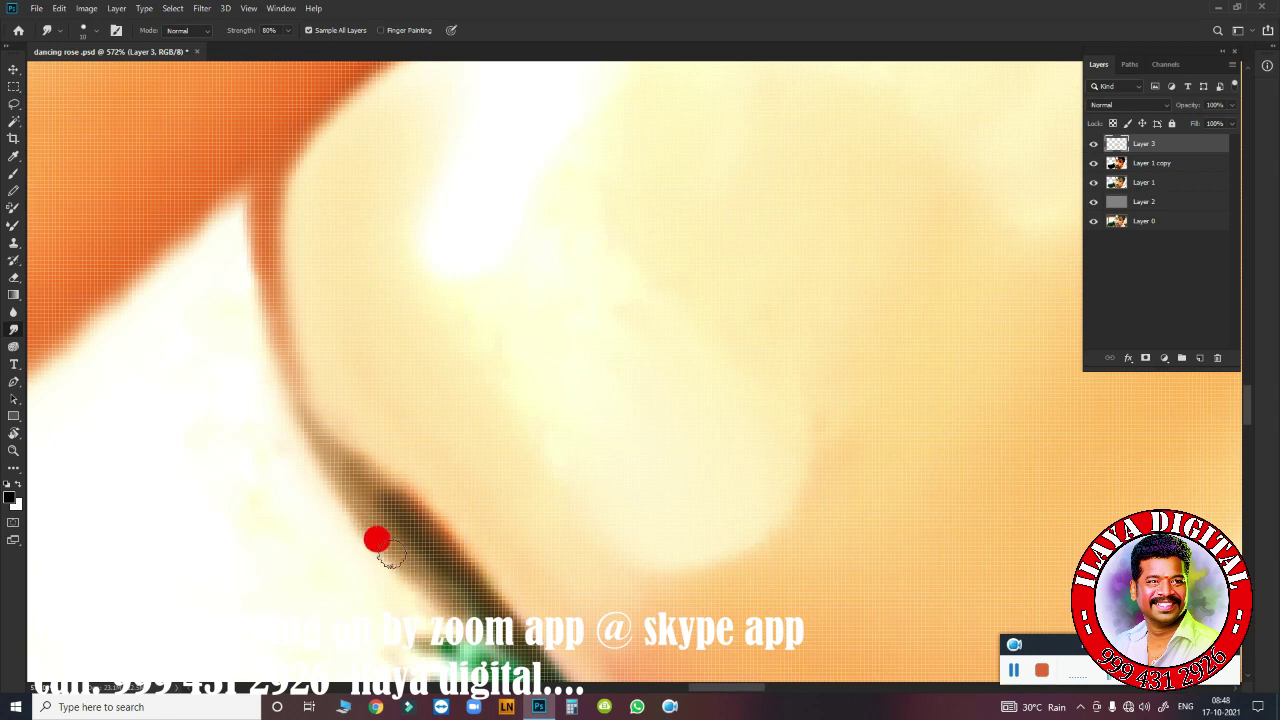
drag(163, 236, 102, 281)
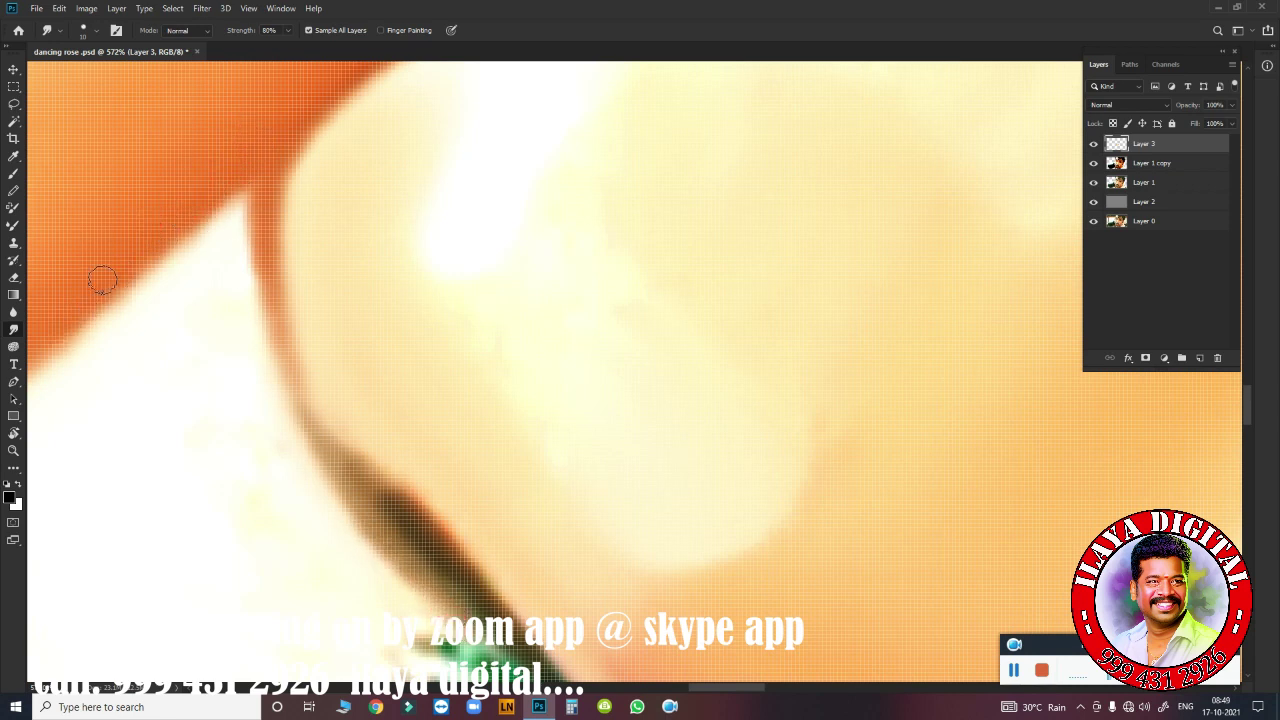
mouse_move(259, 234)
mouse_down()
mouse_move(291, 407)
mouse_move(313, 433)
mouse_up()
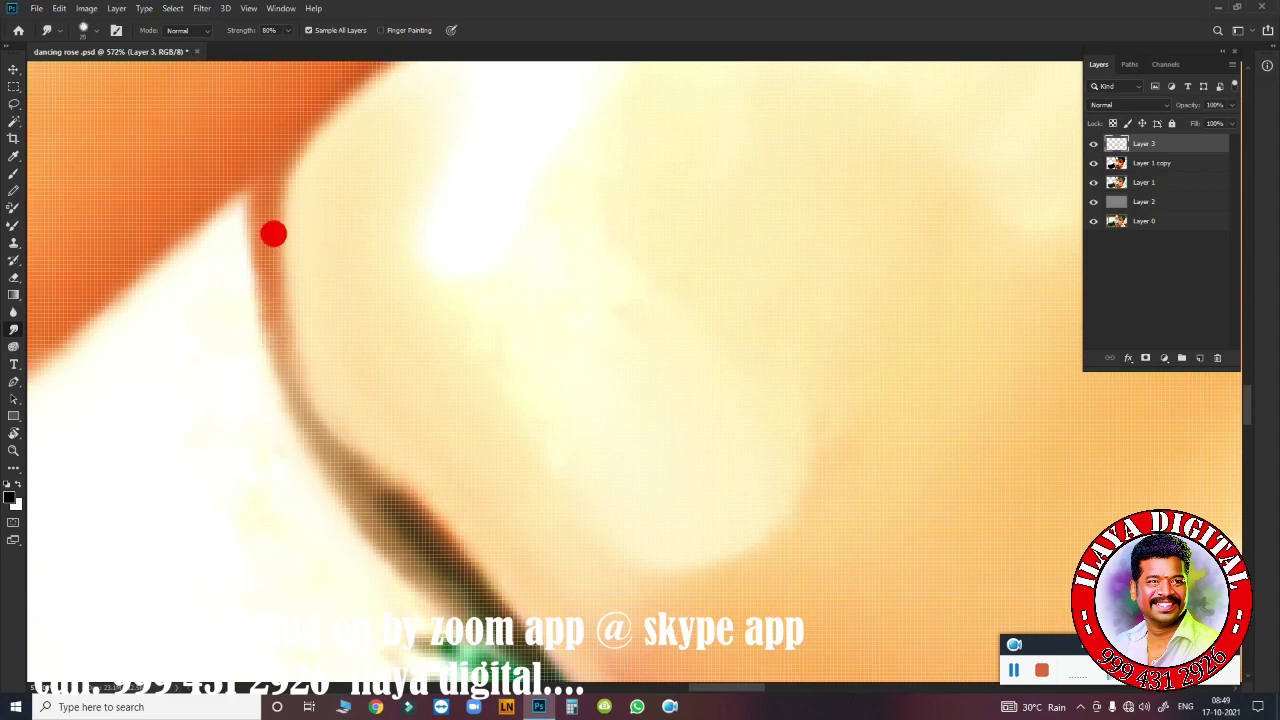
Rotate the view and blend lighter, smooth skin on the cheek just below the nostril.
scroll(760, 384, down, 5)
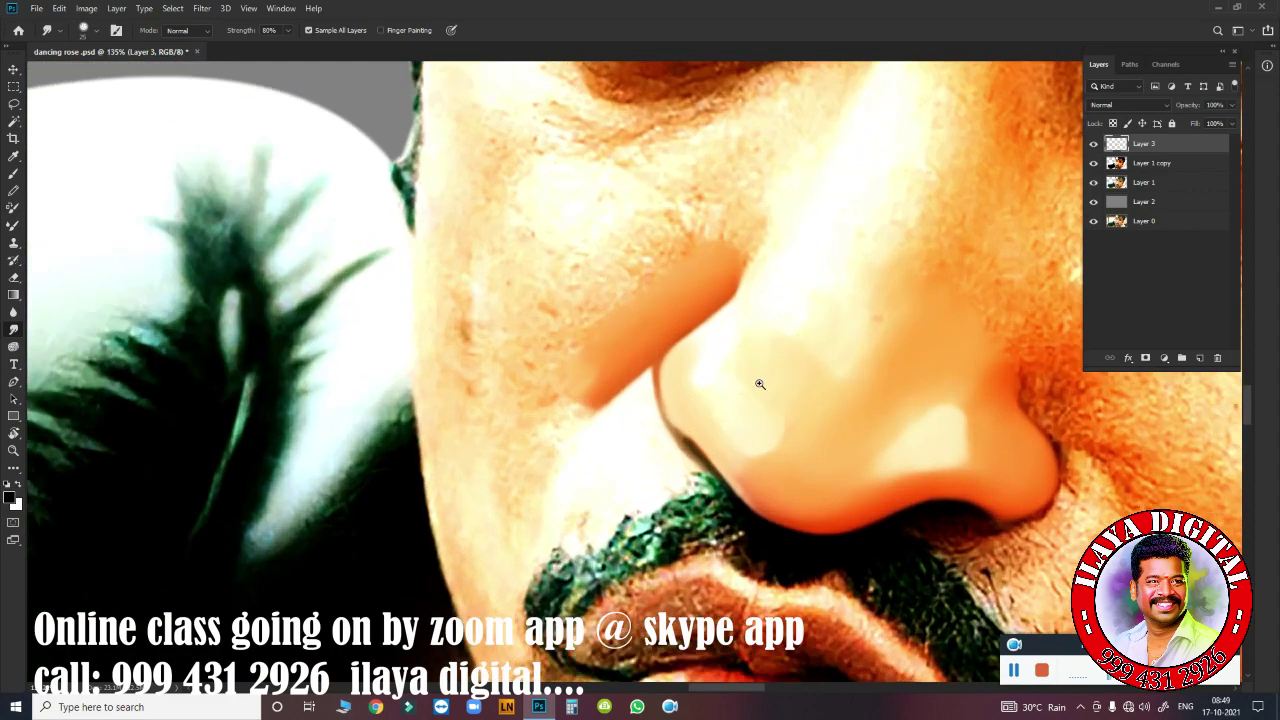
mouse_move(760, 384)
mouse_down()
mouse_move(537, 430)
mouse_move(727, 308)
mouse_up()
key(r)
drag(500, 274, 540, 374)
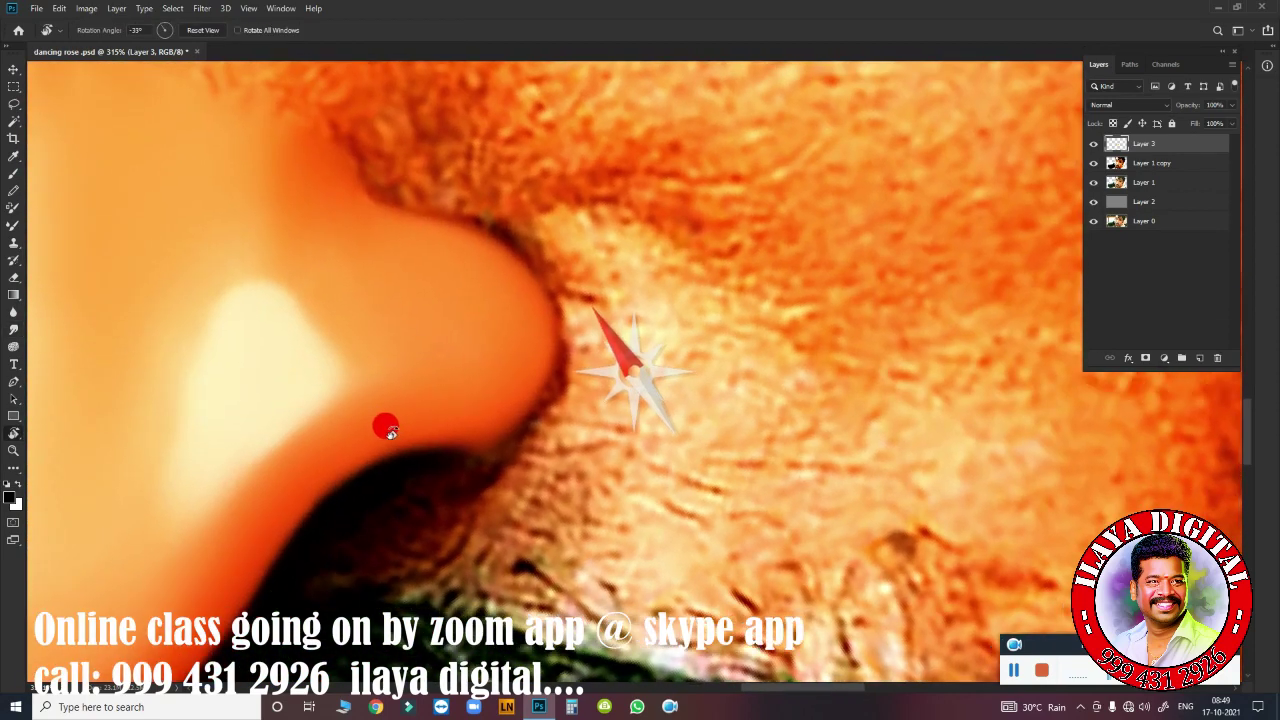
key(b)
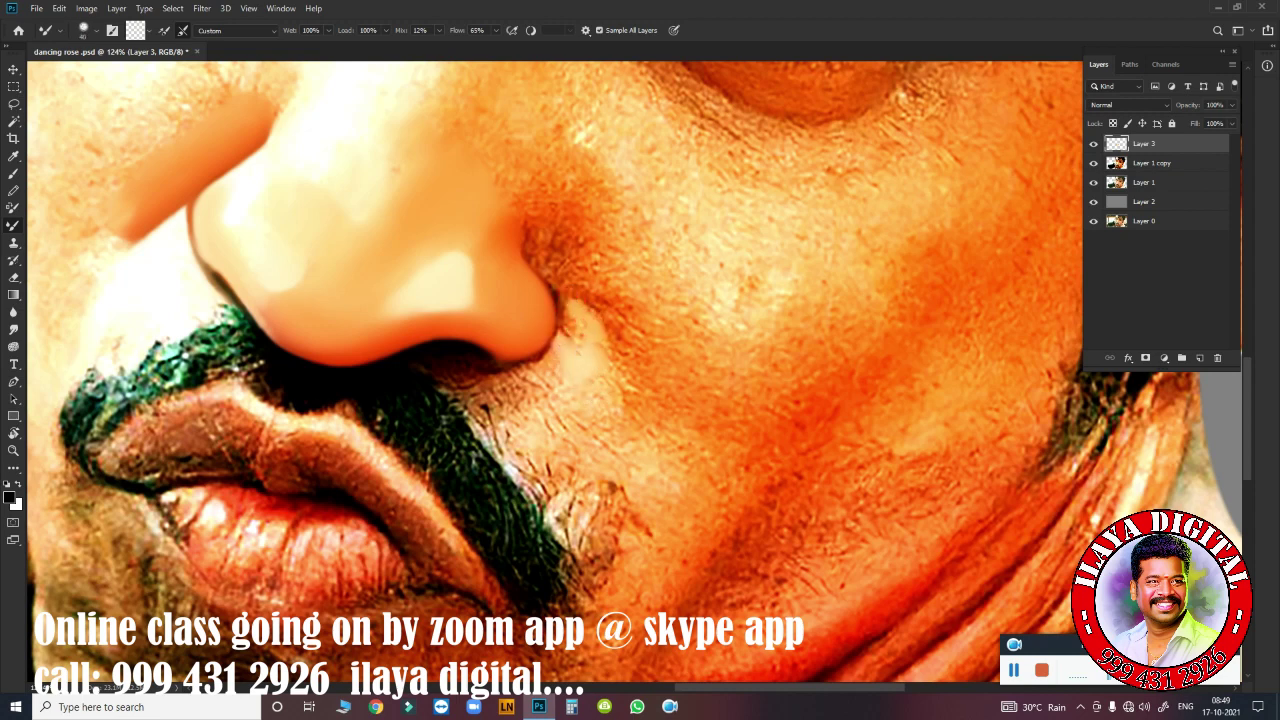
drag(647, 463, 659, 481)
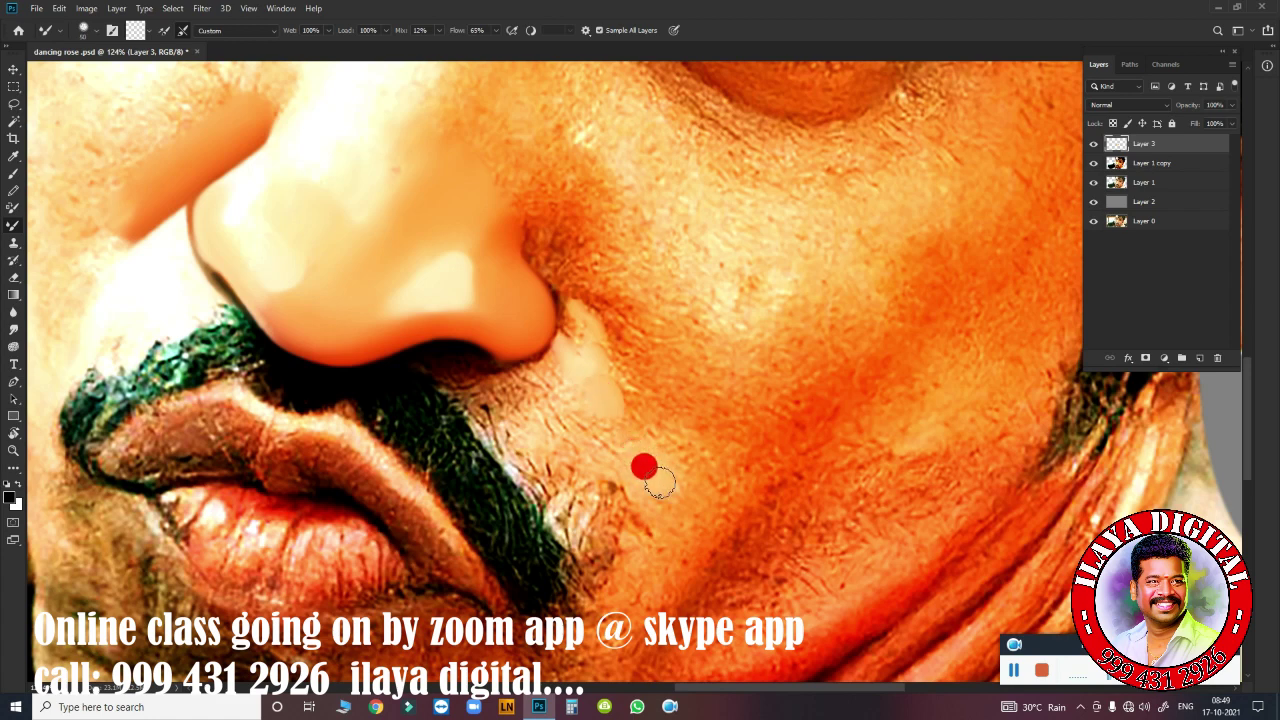
mouse_move(540, 427)
mouse_down()
mouse_move(571, 394)
mouse_move(591, 434)
mouse_move(572, 452)
mouse_up()
mouse_move(512, 397)
mouse_down()
mouse_move(529, 389)
mouse_move(504, 393)
mouse_up()
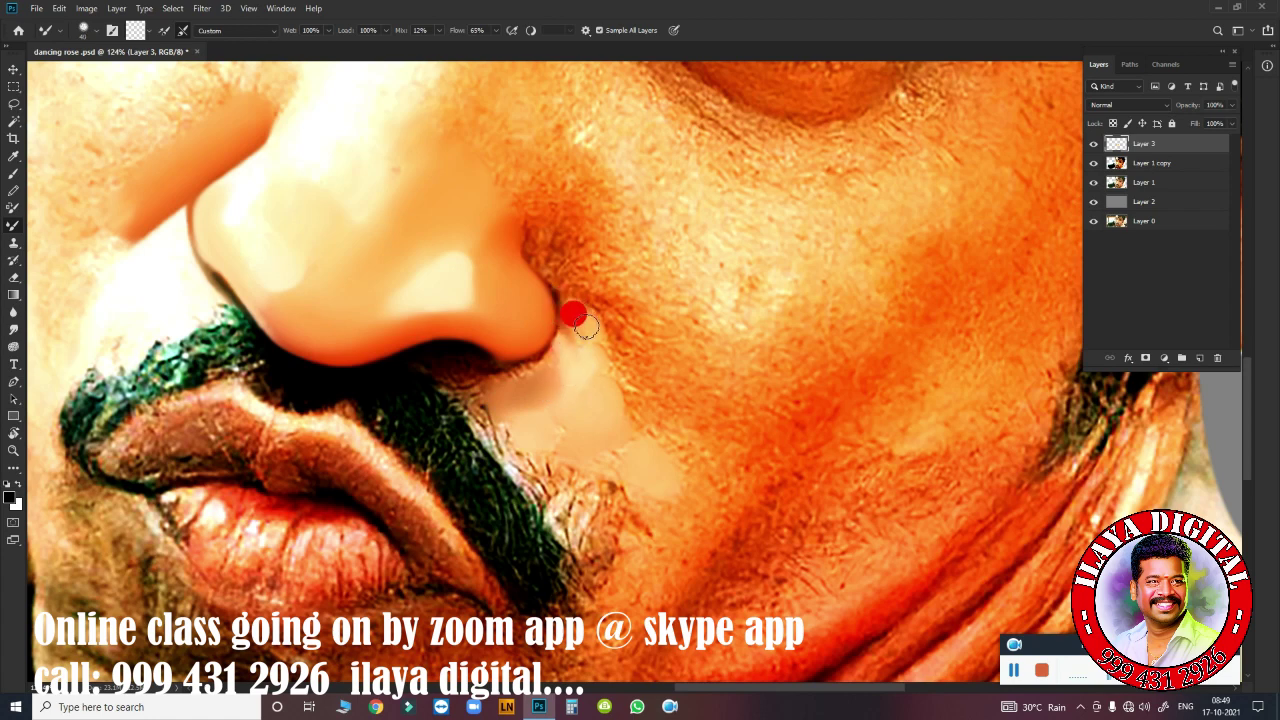
Smooth the cheek edge below the nostril and blend the shadow beside and under it.
scroll(590, 318, up, 3)
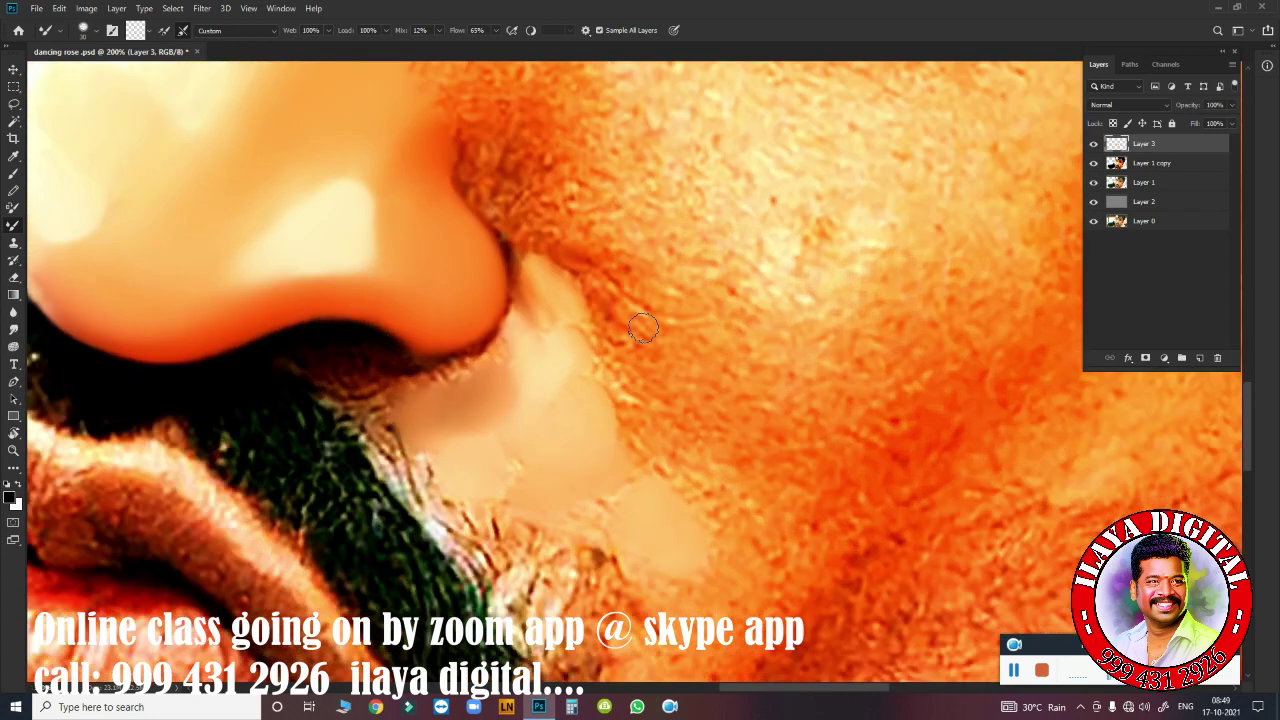
mouse_move(543, 235)
mouse_down()
mouse_move(596, 280)
mouse_move(654, 430)
mouse_up()
mouse_move(602, 296)
mouse_down()
mouse_move(577, 264)
mouse_move(618, 348)
mouse_up()
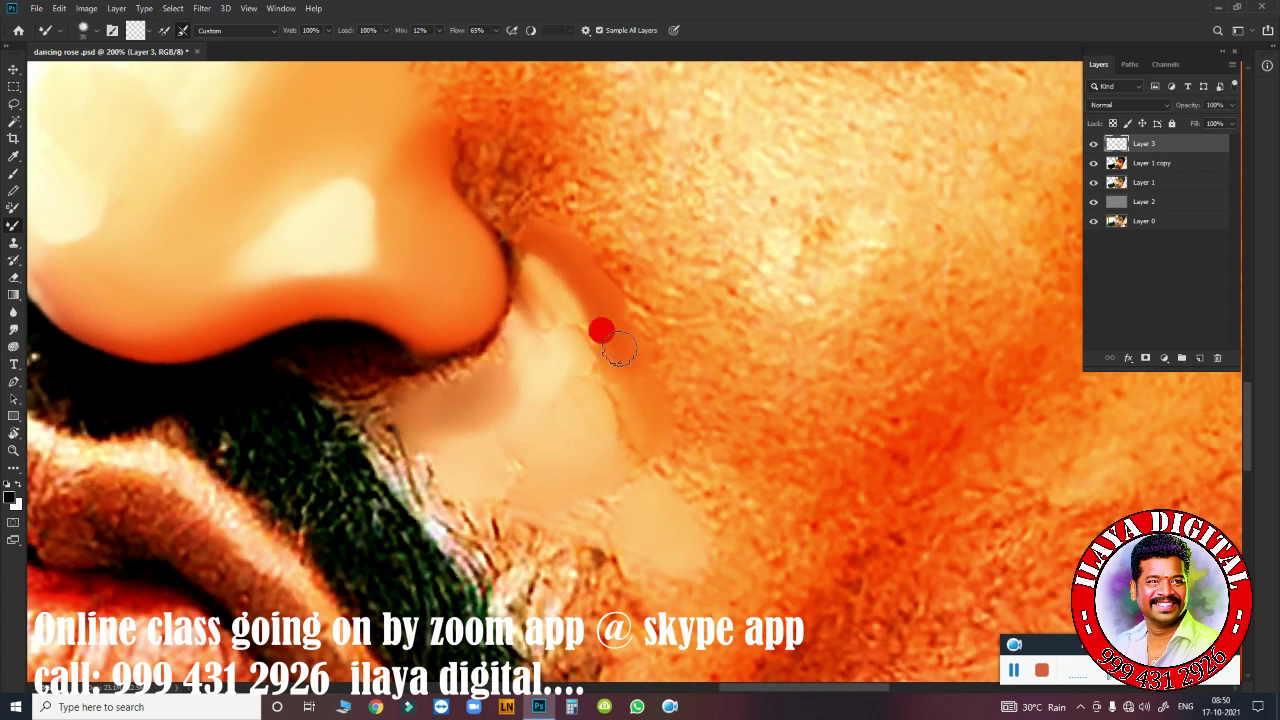
mouse_move(659, 437)
mouse_down()
mouse_move(709, 449)
mouse_move(680, 320)
mouse_move(489, 151)
mouse_move(497, 174)
mouse_move(573, 205)
mouse_move(663, 423)
mouse_move(560, 240)
mouse_move(546, 325)
mouse_move(515, 292)
mouse_up()
mouse_move(552, 332)
mouse_down()
mouse_move(520, 294)
mouse_move(594, 400)
mouse_move(623, 471)
mouse_move(600, 505)
mouse_up()
mouse_move(499, 385)
mouse_down()
mouse_move(491, 371)
mouse_move(531, 354)
mouse_up()
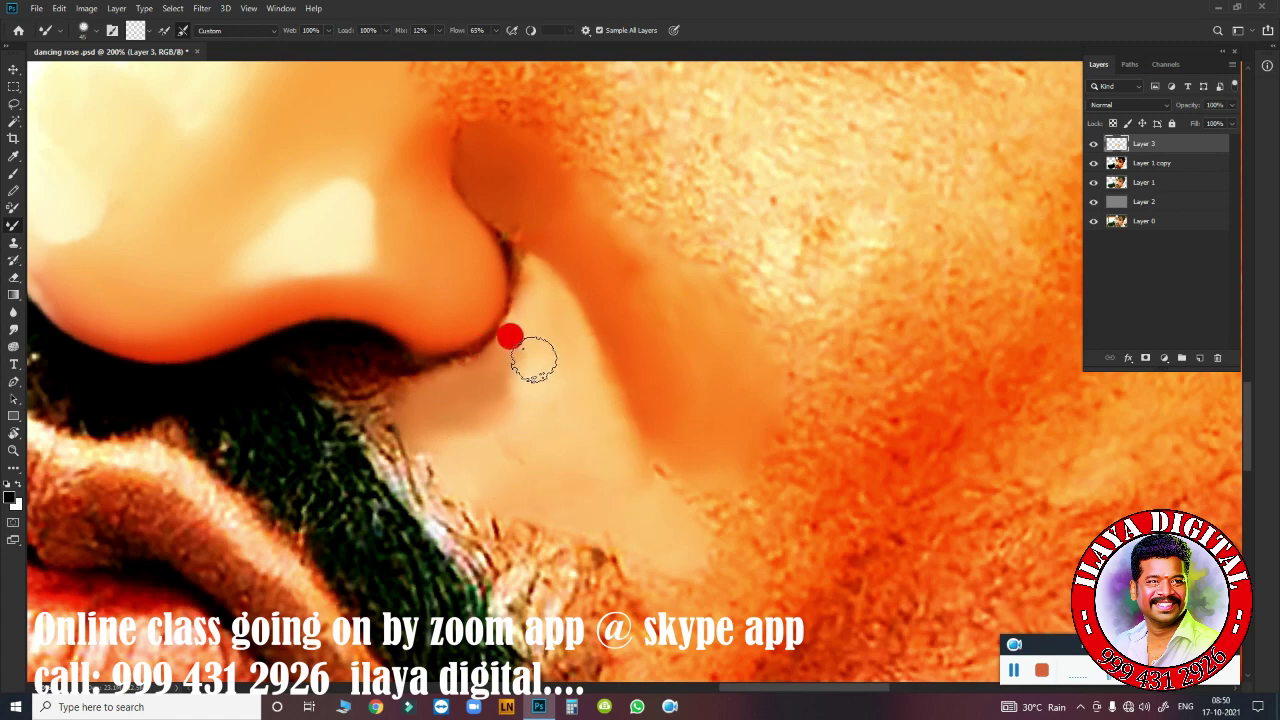
Review the whole face, zoom back onto the nose and open the Mixer Brush settings.
key(r)
key(ctrl+0)
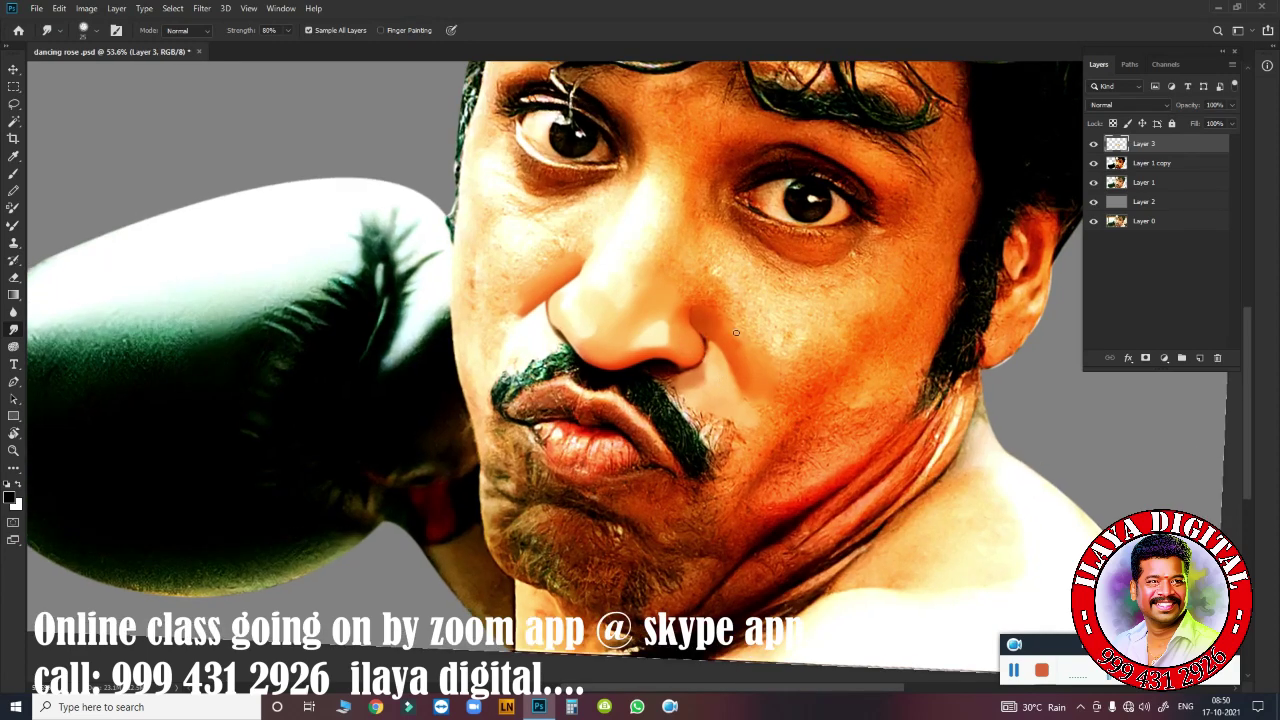
mouse_move(560, 318)
mouse_down()
mouse_move(622, 316)
mouse_move(603, 294)
mouse_move(671, 326)
mouse_move(657, 323)
mouse_move(855, 290)
mouse_up()
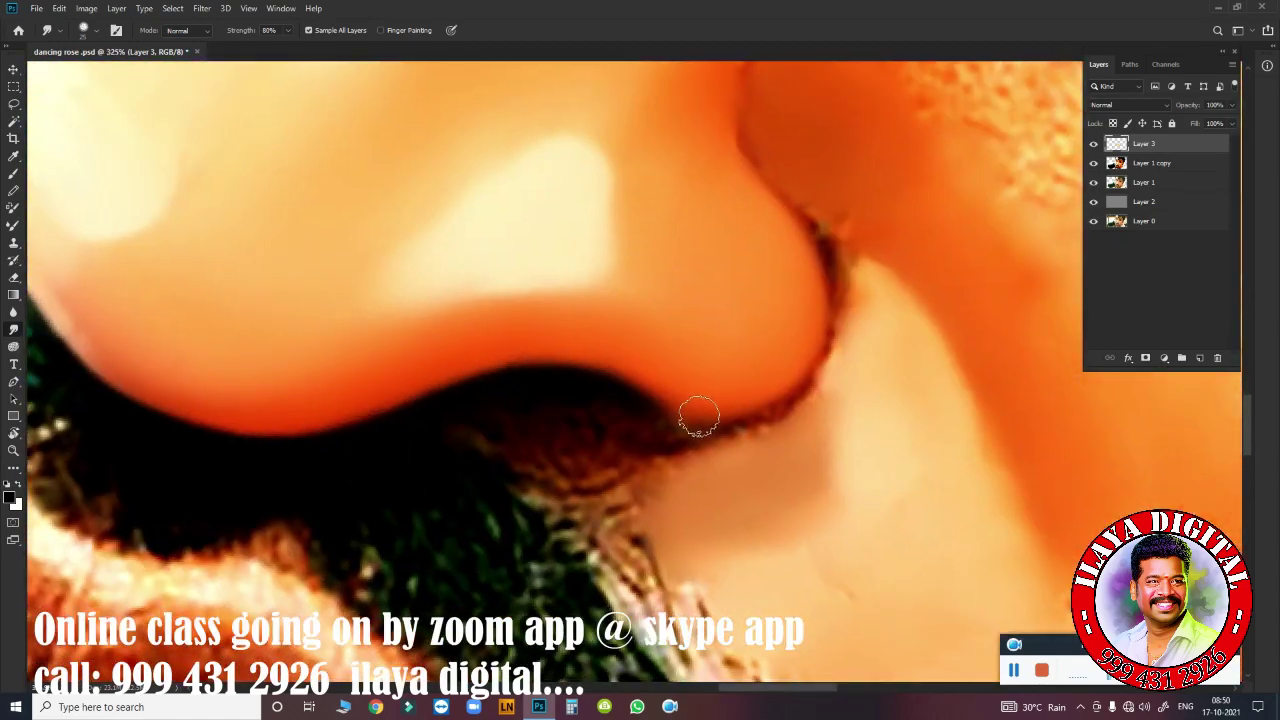
key(b)
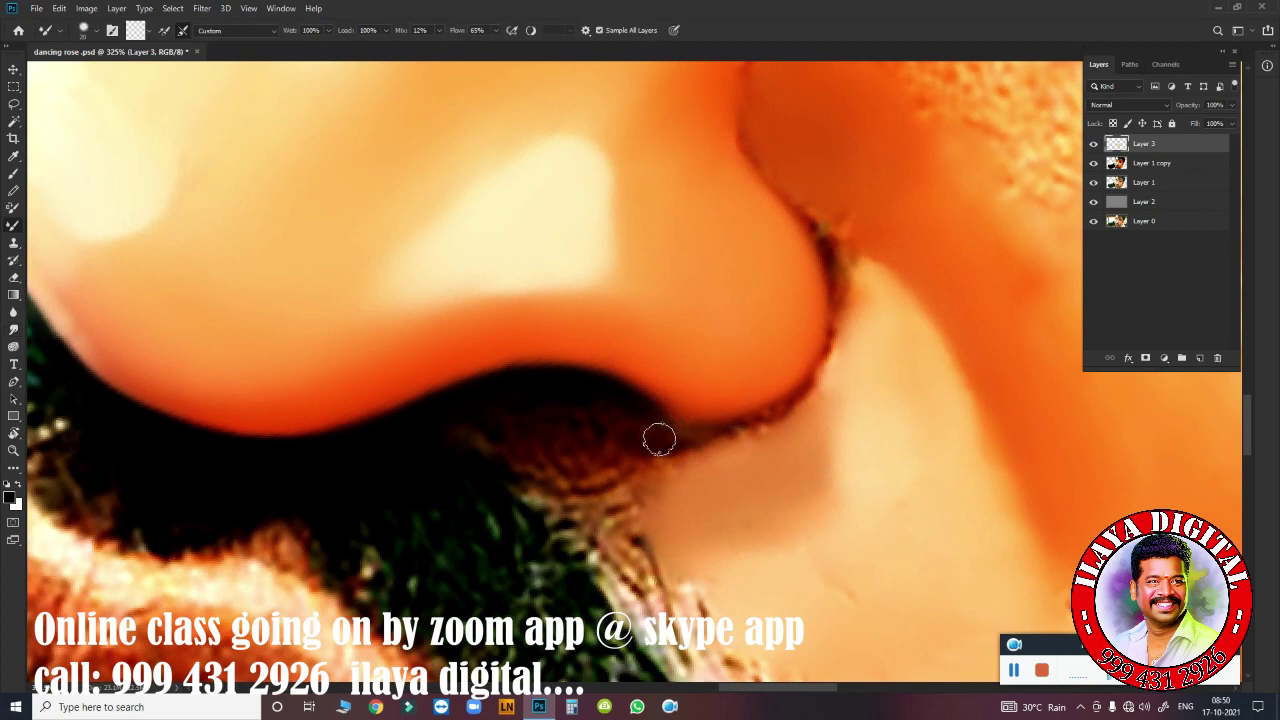
key(F5)
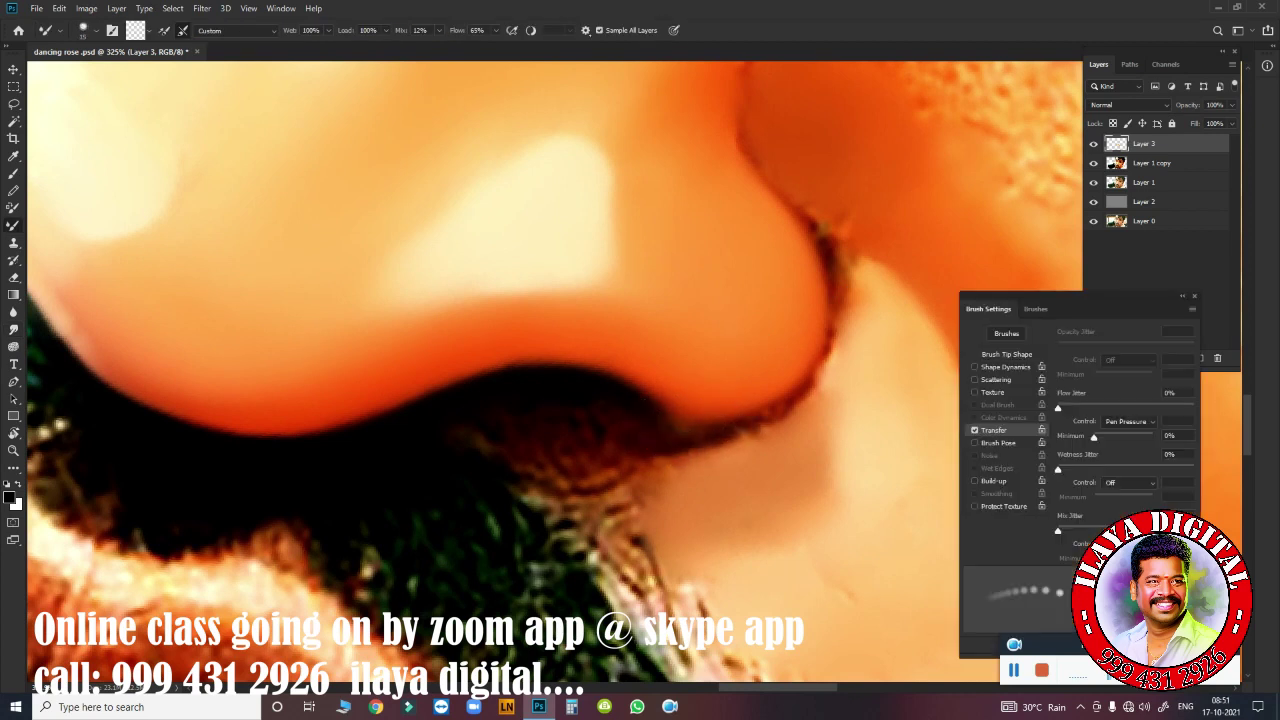
Blend and lighten the skin along the dark nostril outline with Mixer Brush strokes on Layer 3.
click(1007, 354)
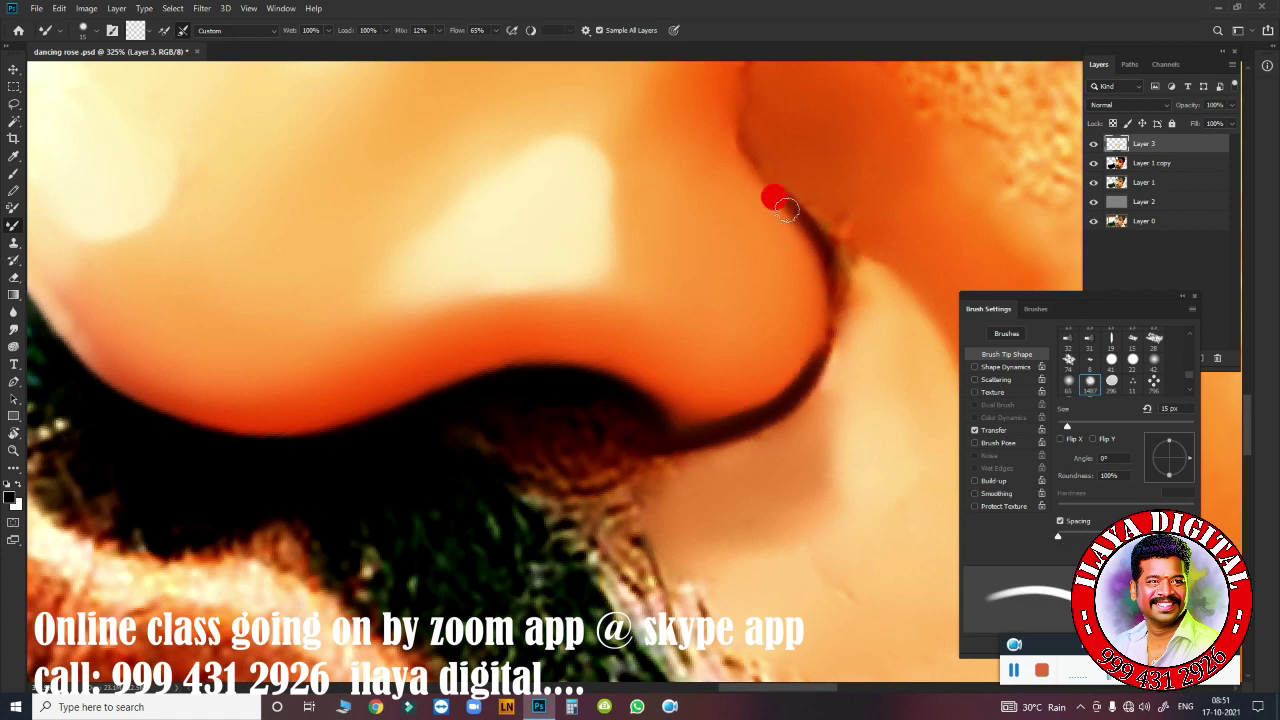
drag(828, 300, 828, 332)
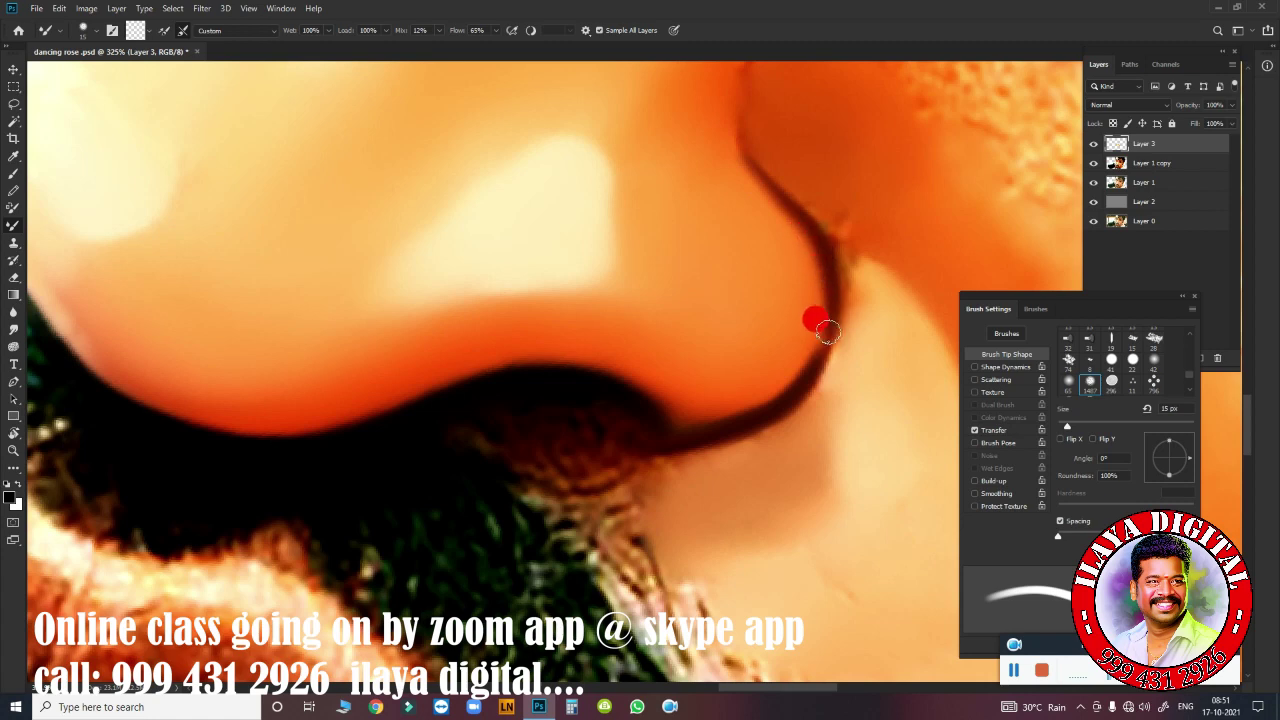
mouse_move(843, 252)
mouse_down()
mouse_move(870, 270)
mouse_move(825, 371)
mouse_up()
scroll(660, 437, right, 5)
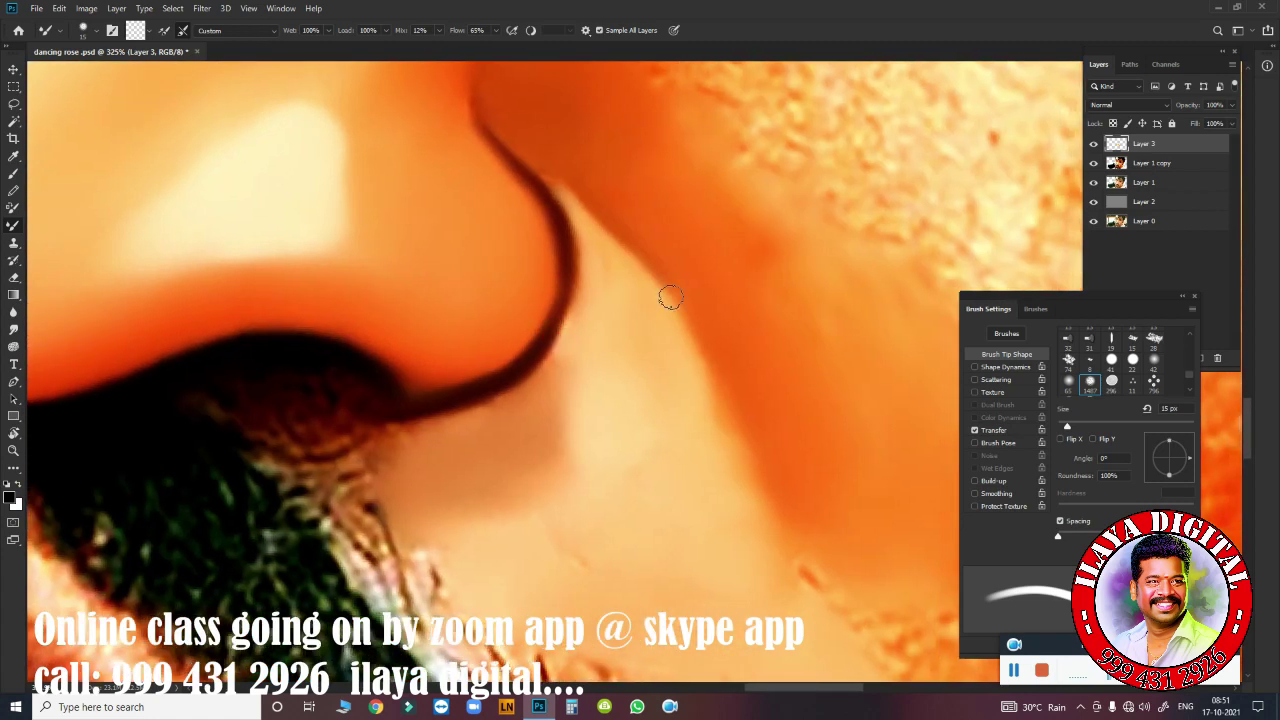
drag(563, 171, 592, 202)
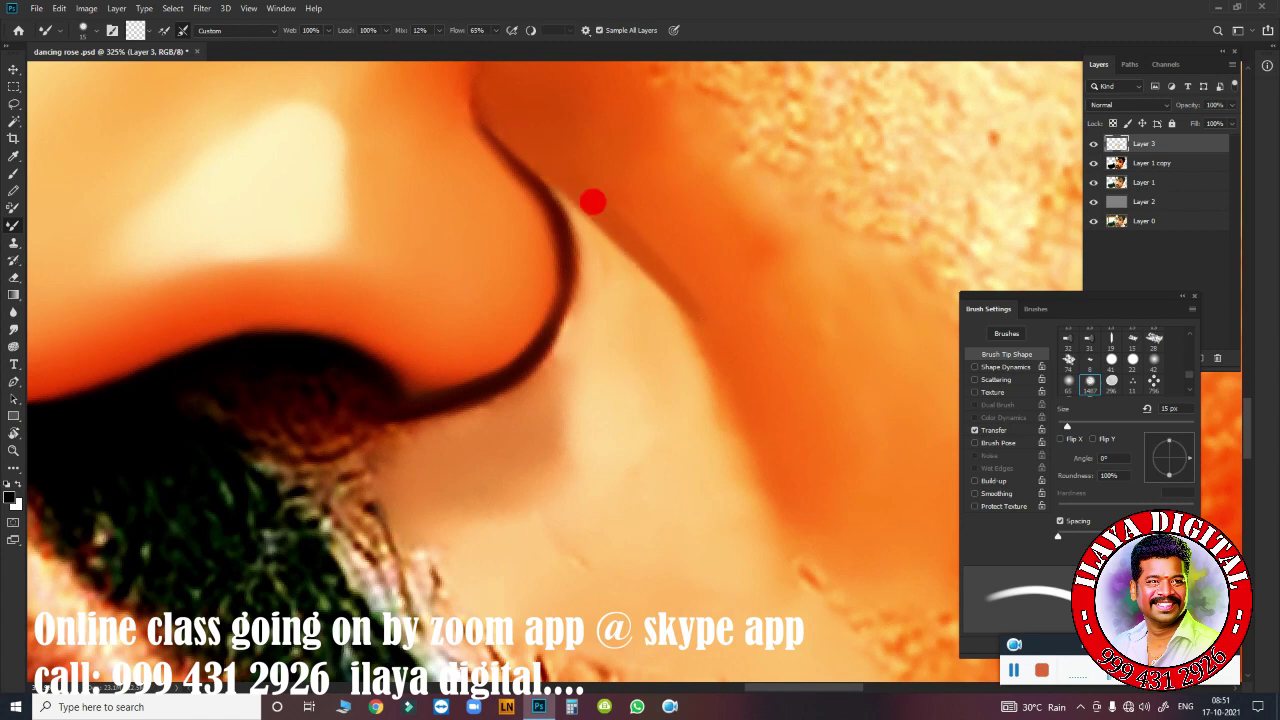
scroll(768, 459, up, 3)
scroll(768, 459, left, 5)
drag(823, 586, 748, 305)
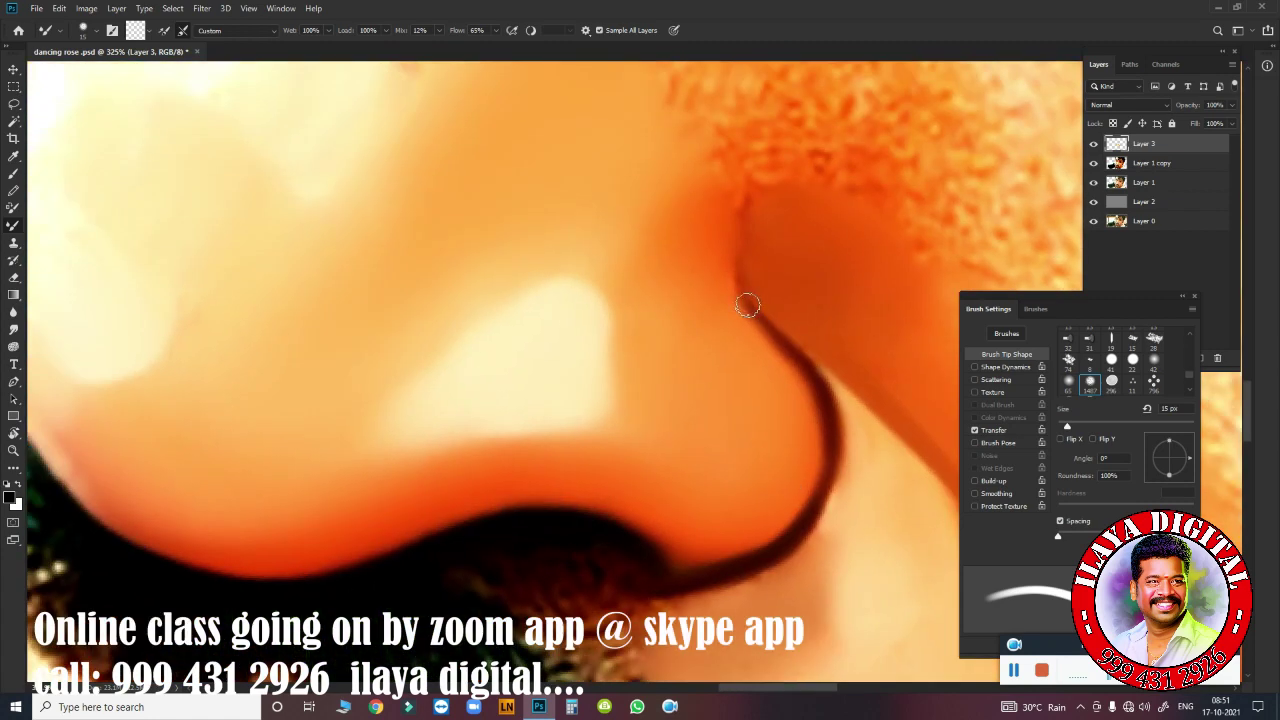
scroll(729, 362, down, 5)
Smudge the dark nostril outline's curve, rotating the view to follow the edge.
key(r)
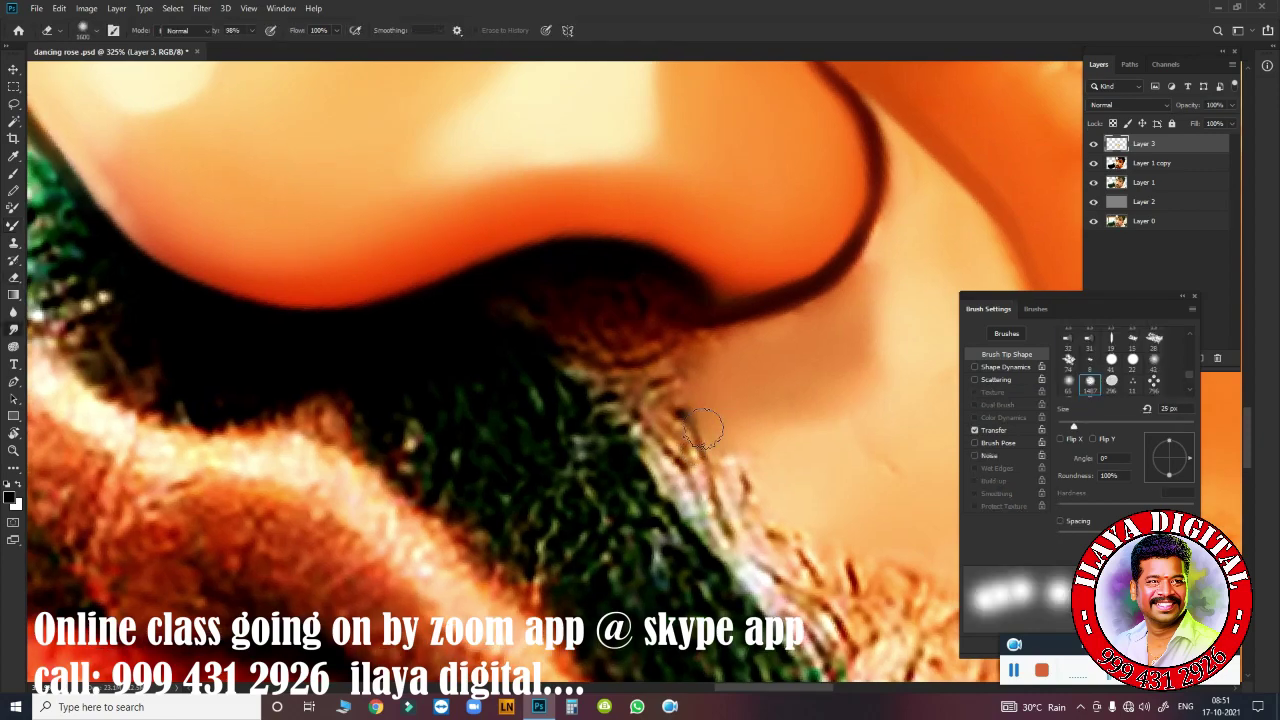
drag(760, 428, 685, 340)
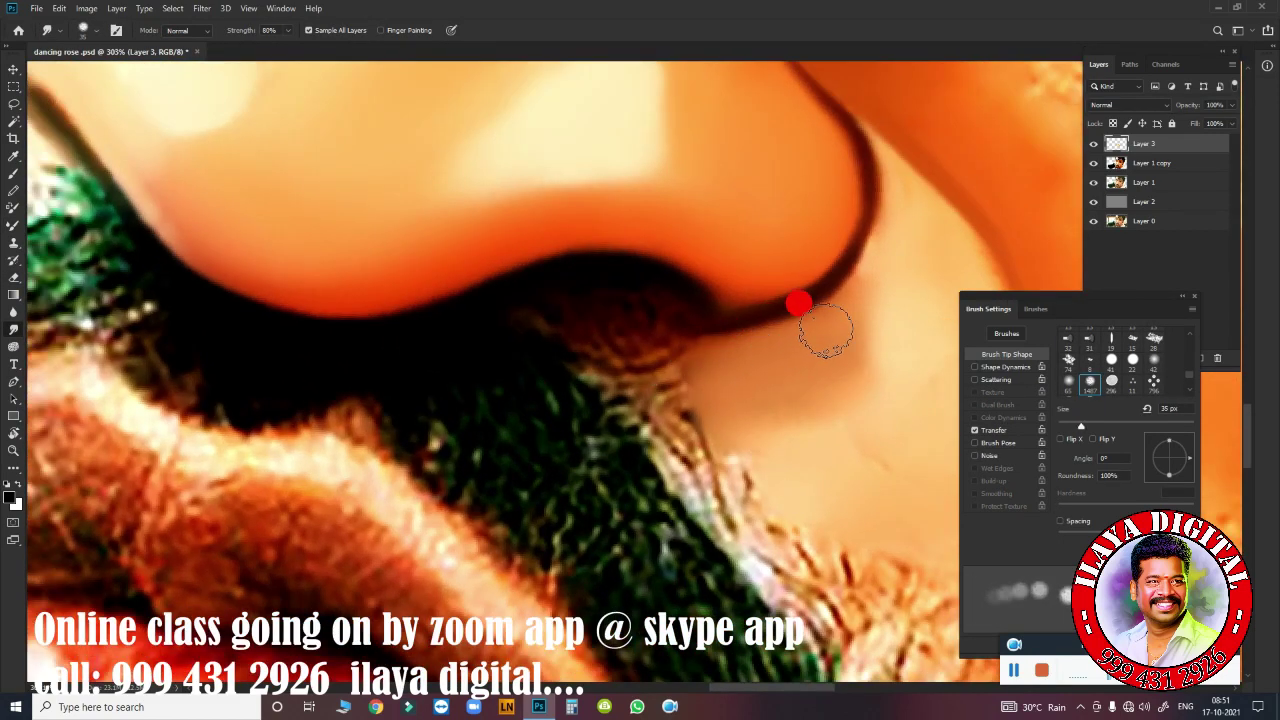
mouse_move(722, 368)
mouse_down()
mouse_move(760, 300)
mouse_move(812, 270)
mouse_move(838, 222)
mouse_move(743, 297)
mouse_move(790, 245)
mouse_up()
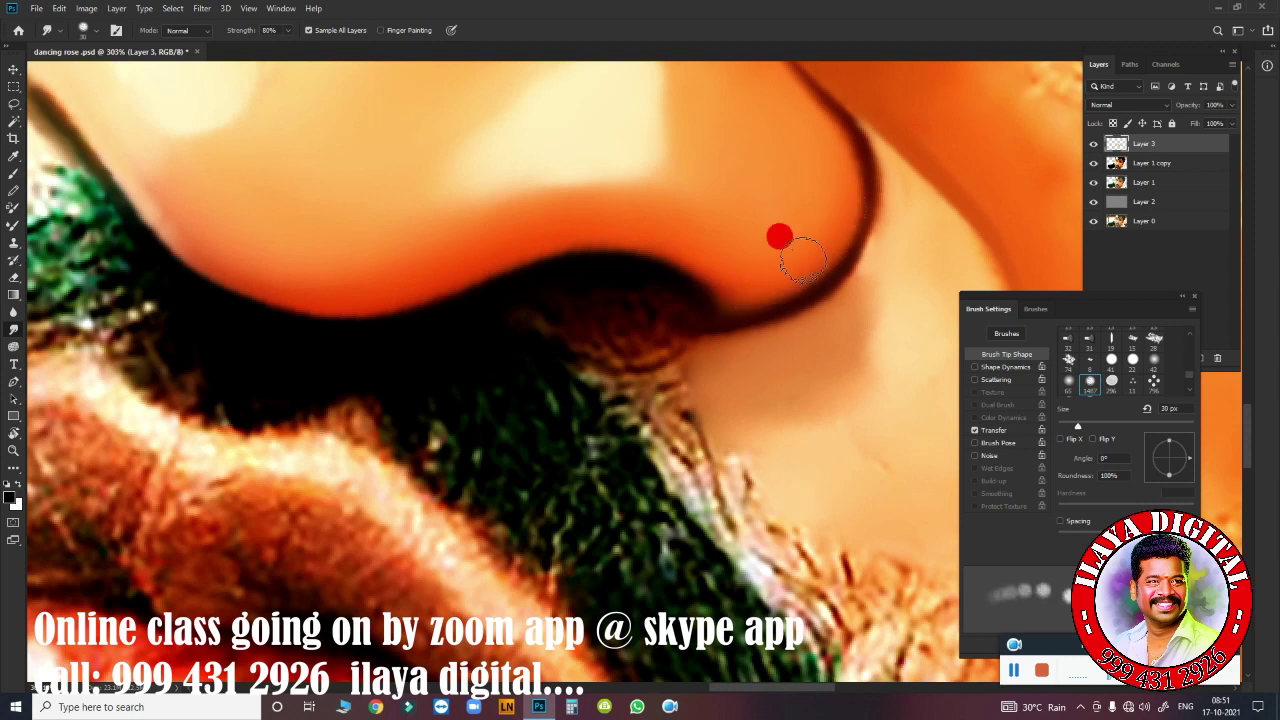
key(r)
drag(620, 330, 571, 457)
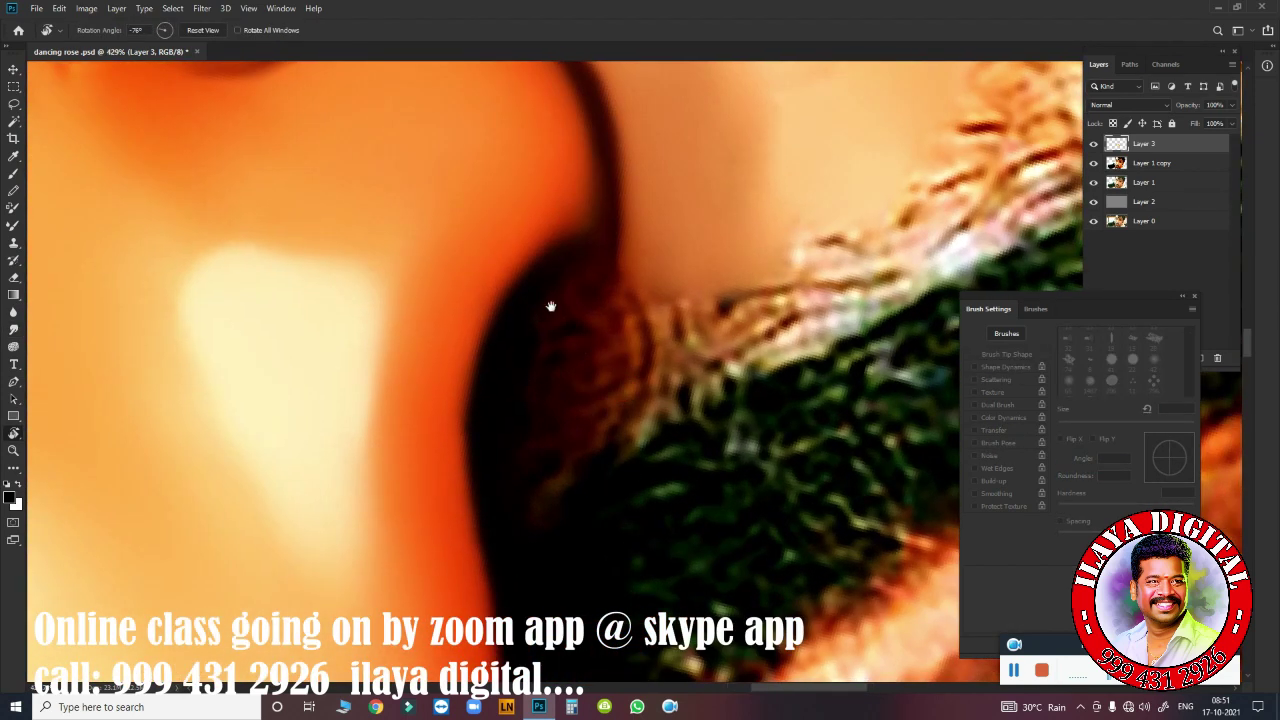
scroll(552, 291, up, 2)
Smooth the nostril edge and skin below it with 20–45 px smudge strokes, then zoom out to review.
key(bracketleft)
click(497, 290)
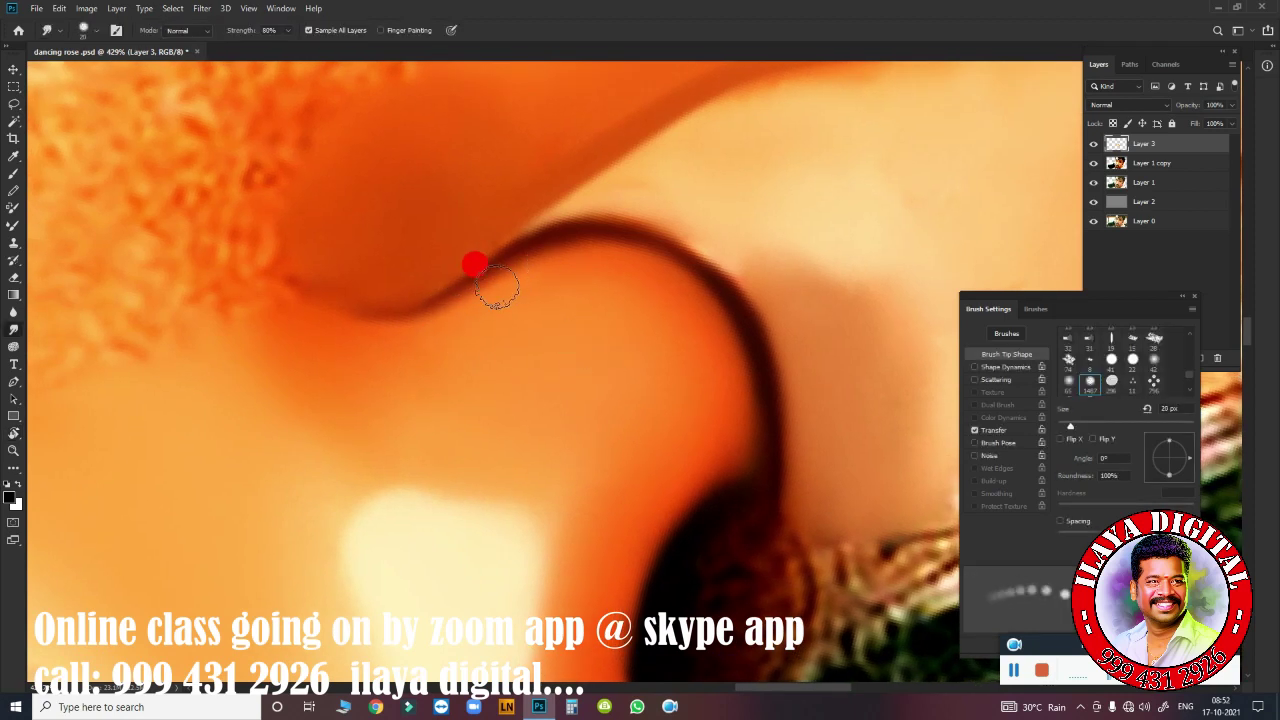
drag(497, 288, 628, 273)
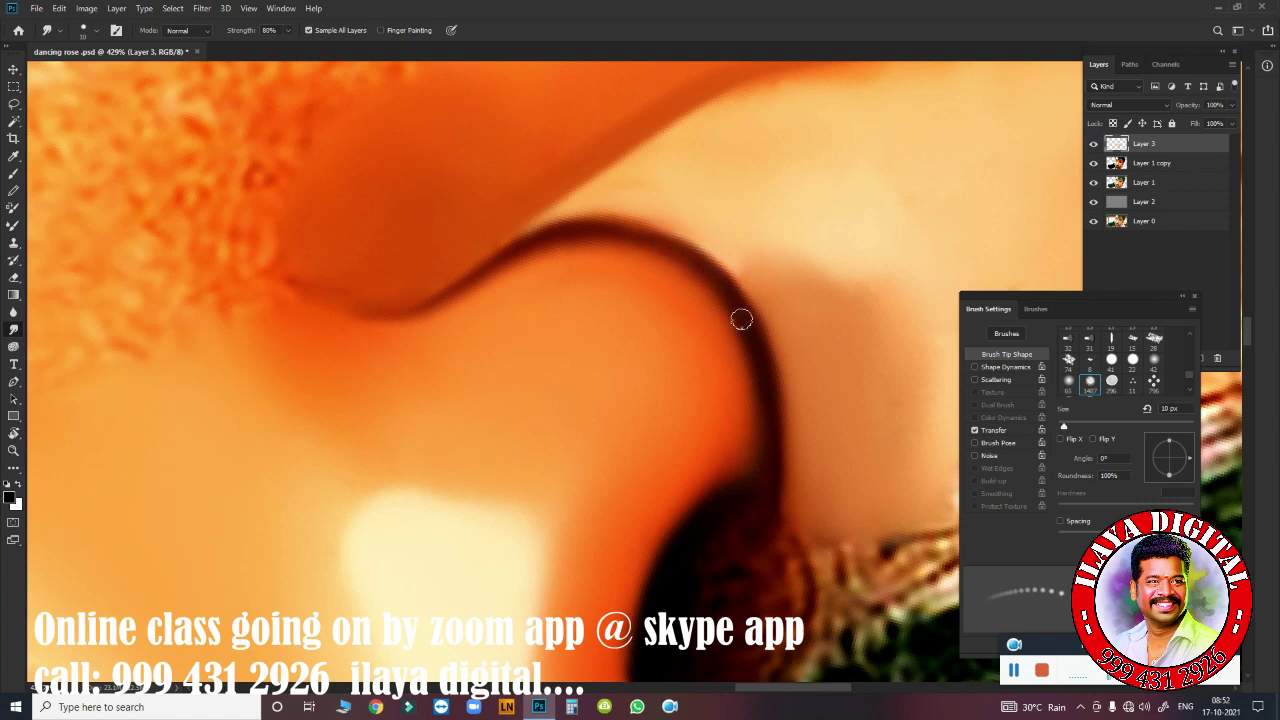
key(bracketright)
drag(731, 491, 718, 440)
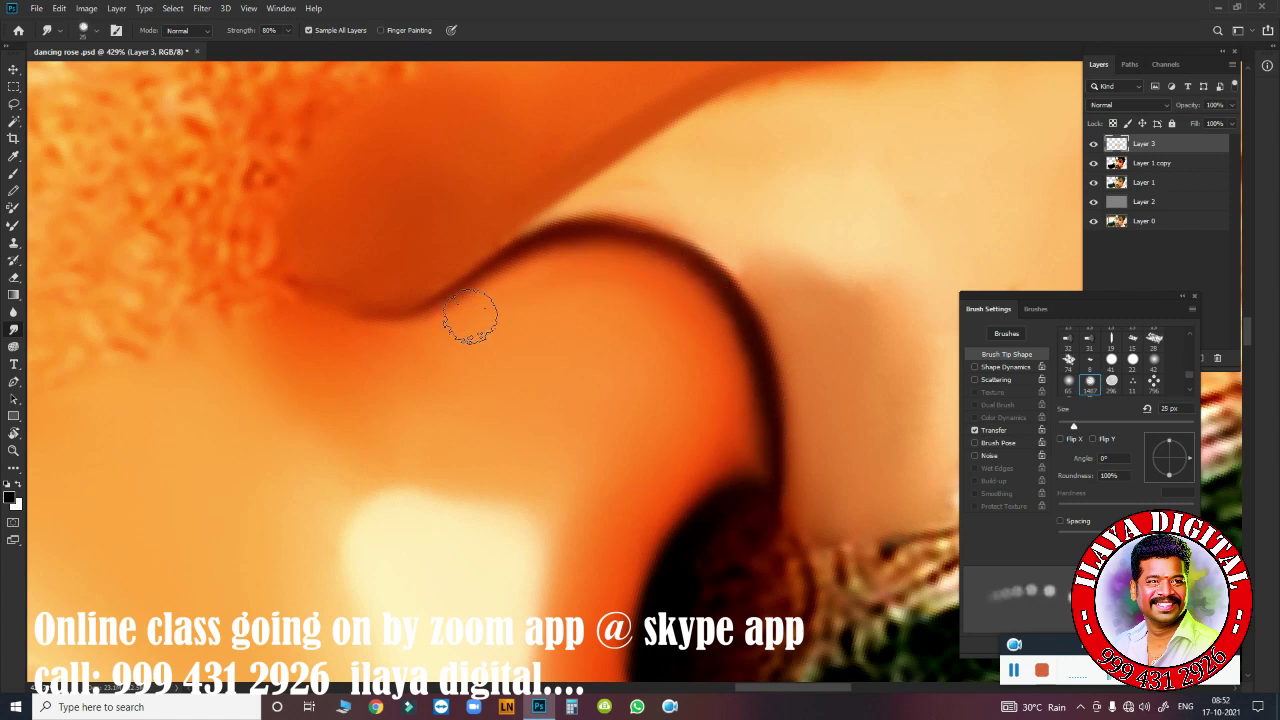
key(bracketright)
key(bracketright)
click(234, 291)
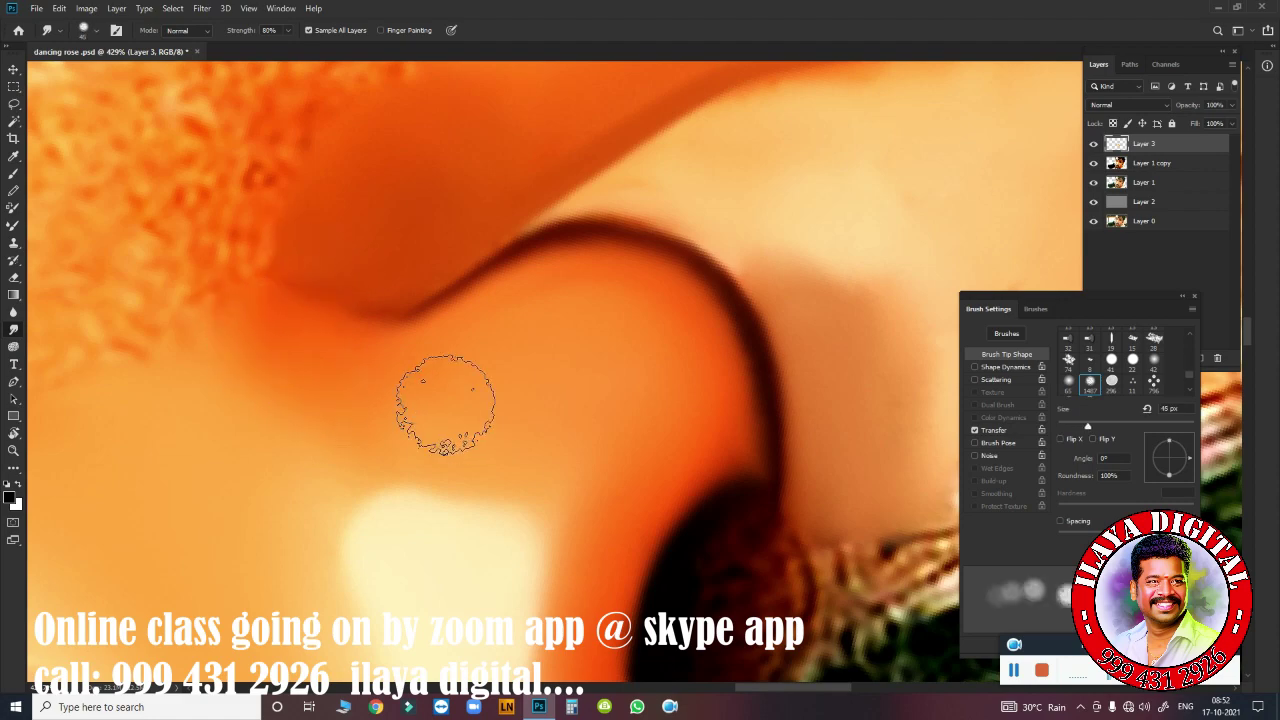
mouse_move(820, 430)
mouse_down()
mouse_move(789, 429)
mouse_move(769, 349)
mouse_up()
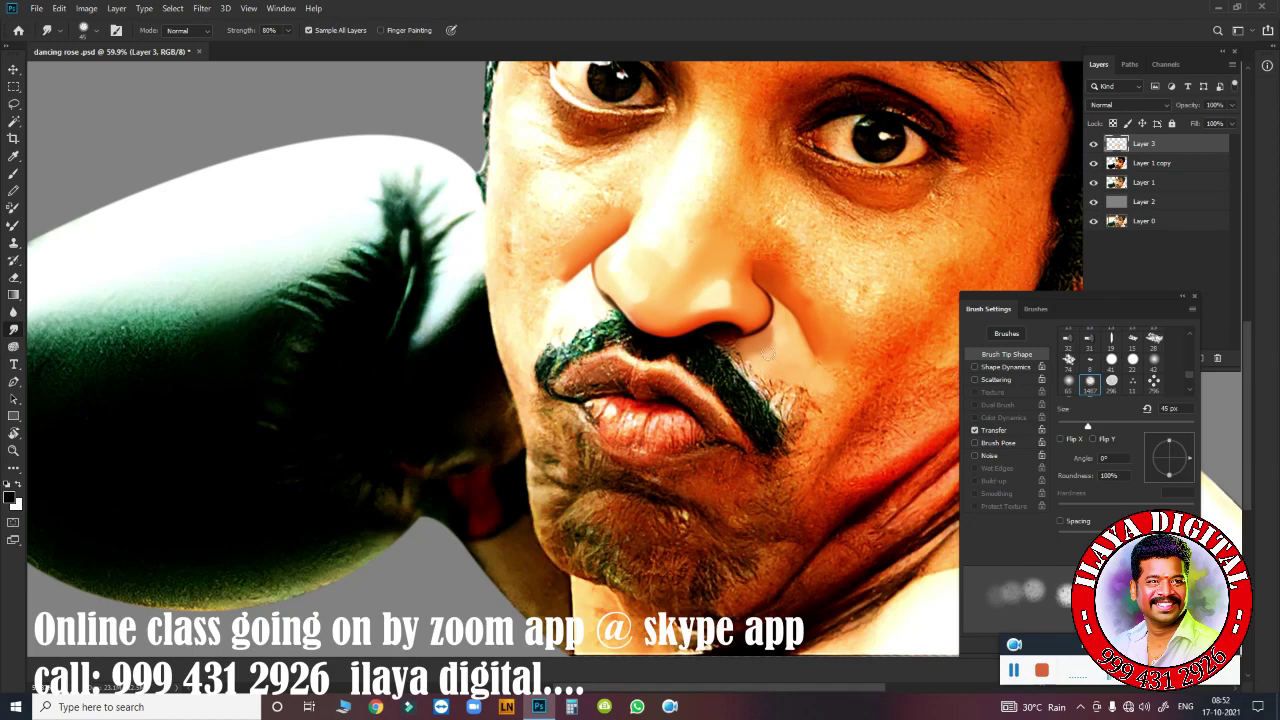
At about 441% zoom, smudge the brown texture below the nostril edge with 20–30 px brushes.
drag(751, 397, 767, 345)
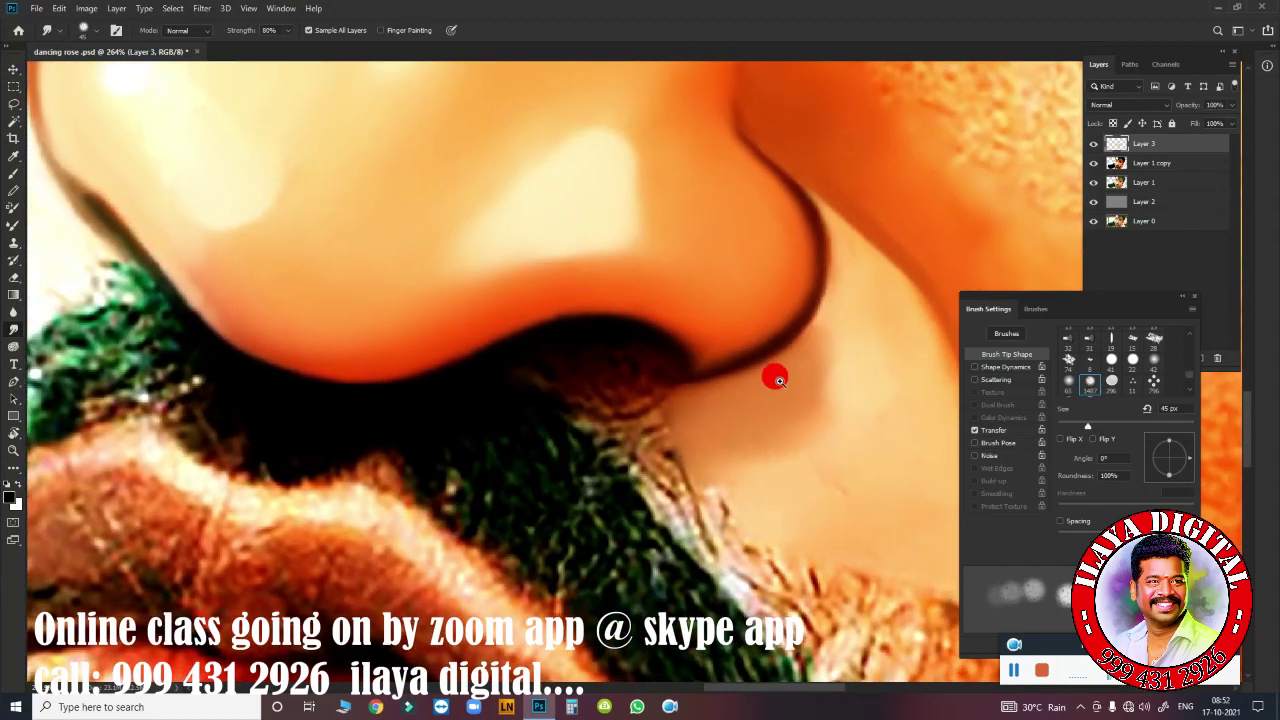
key(bracketleft)
key(bracketleft)
key(bracketleft)
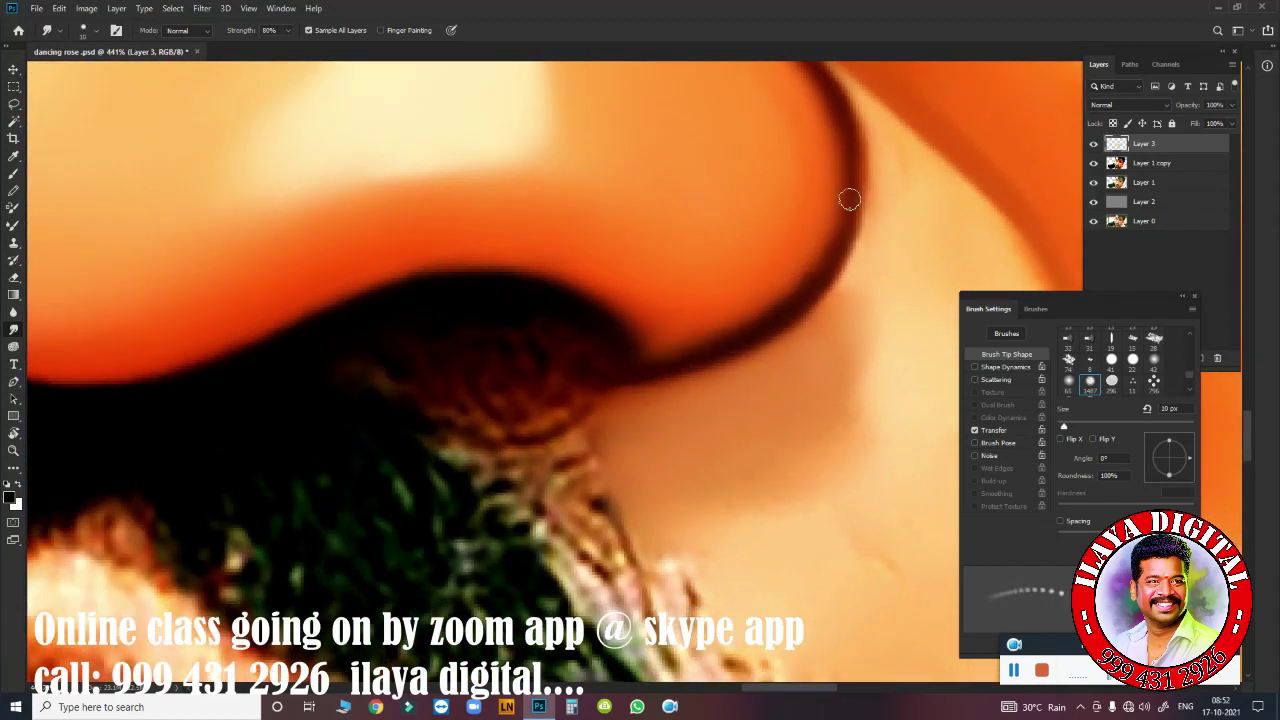
key(bracketright)
key(bracketright)
mouse_move(491, 314)
mouse_down()
mouse_move(474, 357)
mouse_move(450, 350)
mouse_move(486, 409)
mouse_move(374, 346)
mouse_move(386, 316)
mouse_up()
key(bracketleft)
key(bracketleft)
drag(631, 349, 700, 347)
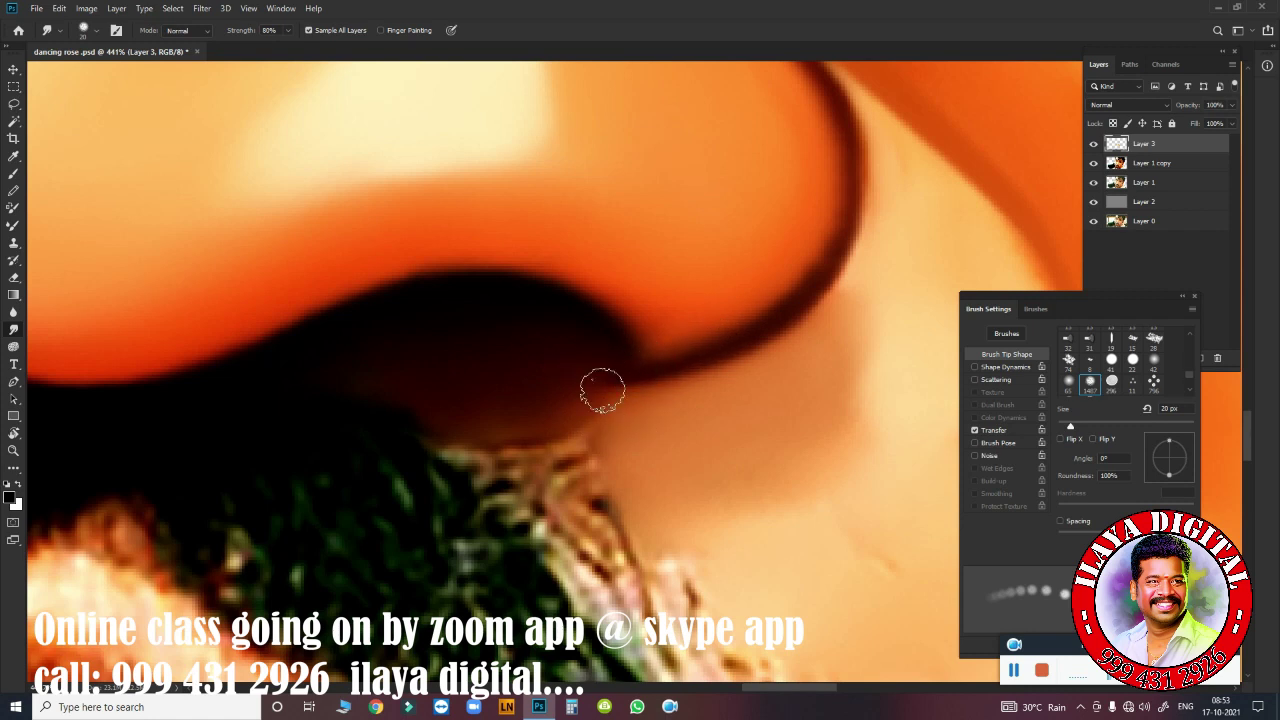
key(bracketright)
mouse_move(623, 414)
mouse_down()
mouse_move(566, 457)
mouse_move(503, 434)
mouse_move(567, 438)
mouse_move(543, 451)
mouse_move(400, 386)
mouse_up()
key(bracketright)
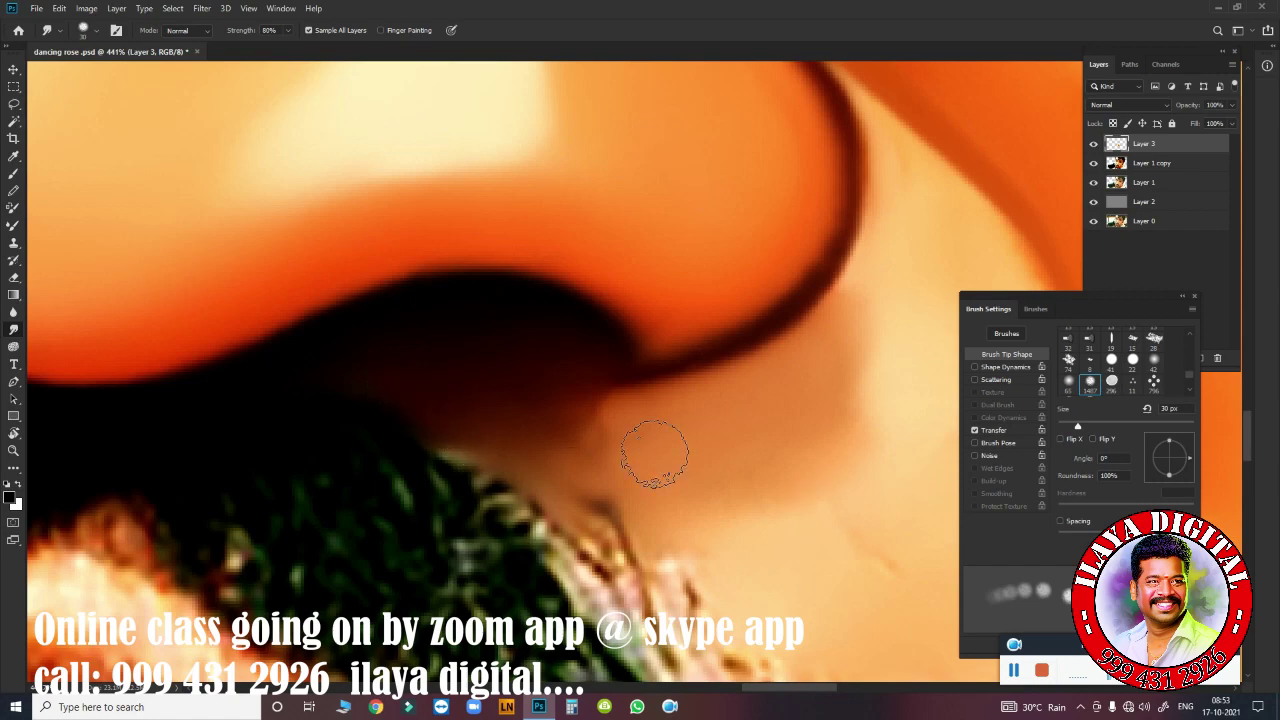
mouse_move(654, 449)
mouse_down()
mouse_move(580, 477)
mouse_move(586, 494)
mouse_move(551, 409)
mouse_move(585, 390)
mouse_up()
scroll(780, 540, down, 3)
Smudge the crease below the nostril with 35–50 px brushes.
scroll(760, 420, down, 2)
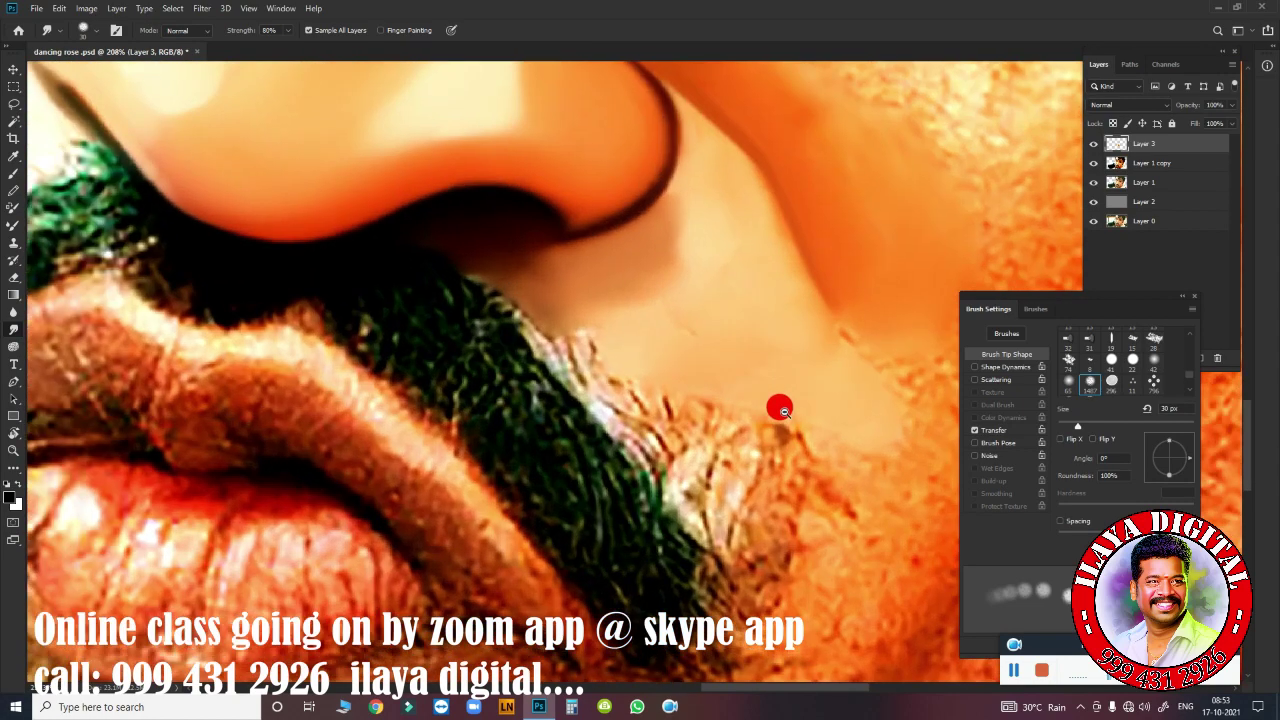
key(bracketright)
key(bracketright)
key(bracketright)
key(bracketright)
drag(709, 217, 680, 294)
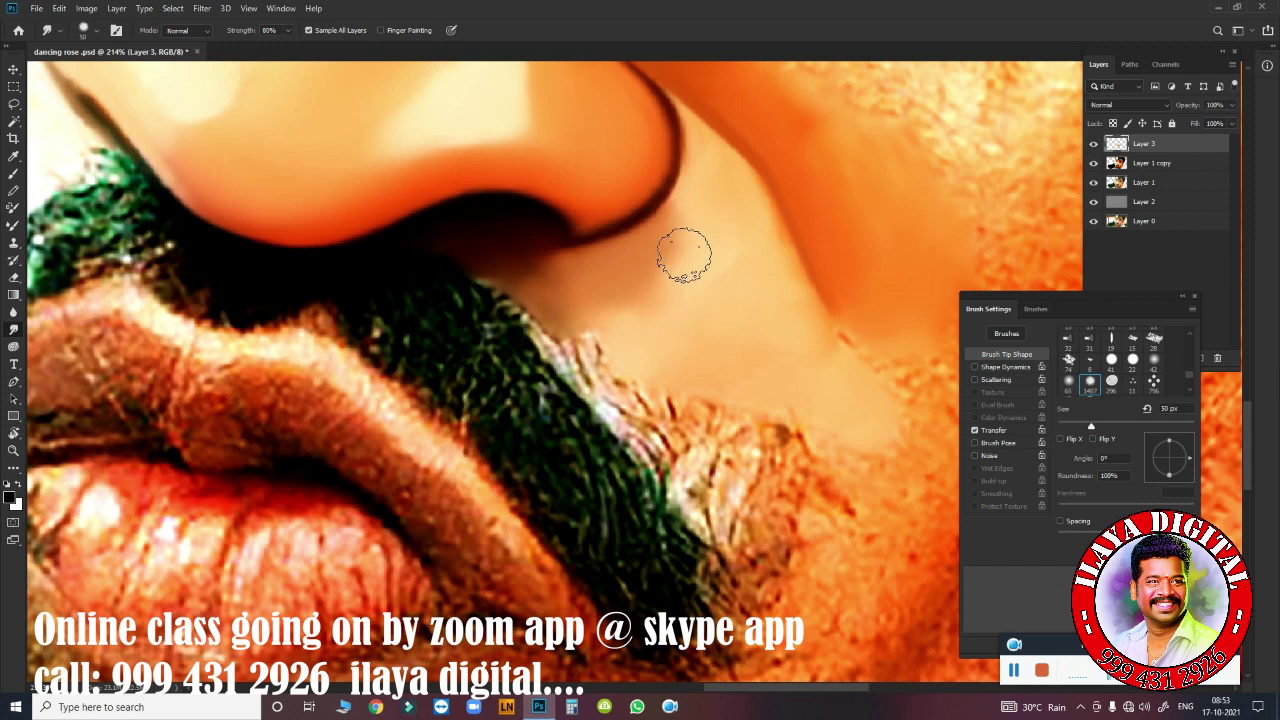
mouse_move(755, 240)
mouse_down()
mouse_move(729, 186)
mouse_move(729, 209)
mouse_up()
key(bracketright)
key(bracketright)
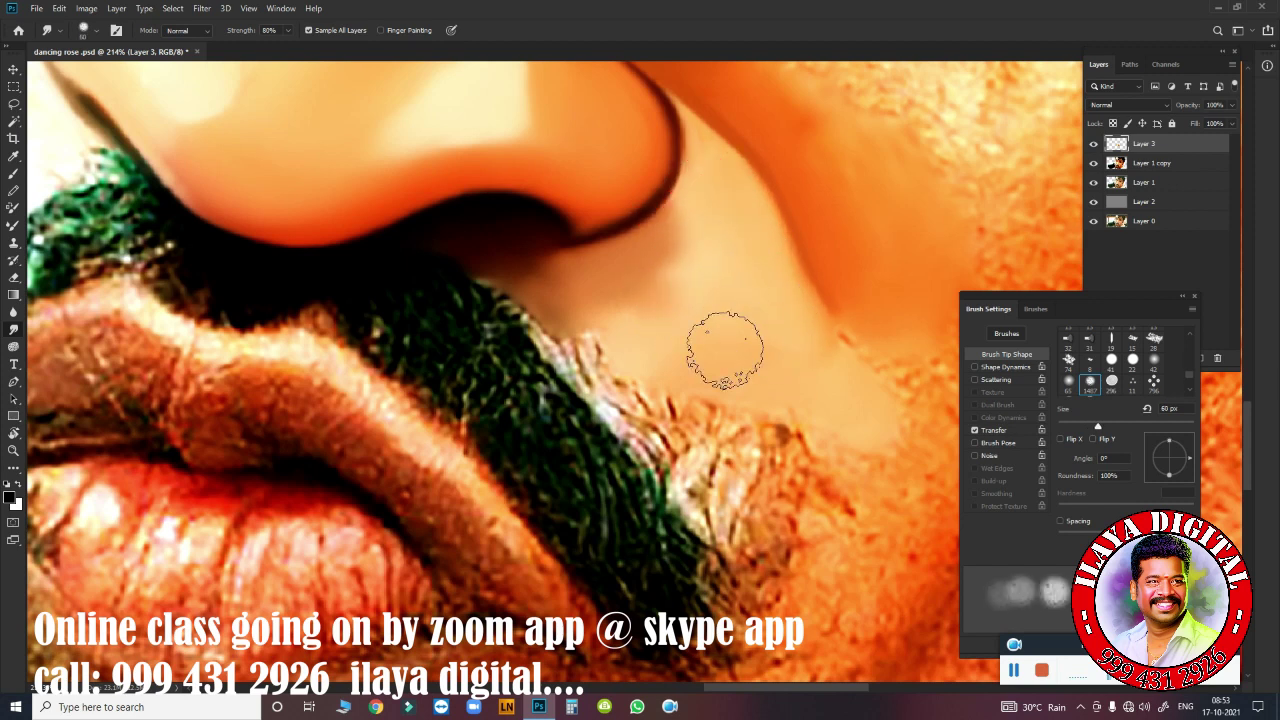
mouse_move(723, 349)
mouse_down()
mouse_move(627, 345)
mouse_move(671, 429)
mouse_move(632, 383)
mouse_move(714, 423)
mouse_move(669, 414)
mouse_move(783, 443)
mouse_move(769, 553)
mouse_move(714, 486)
mouse_move(720, 457)
mouse_move(686, 443)
mouse_up()
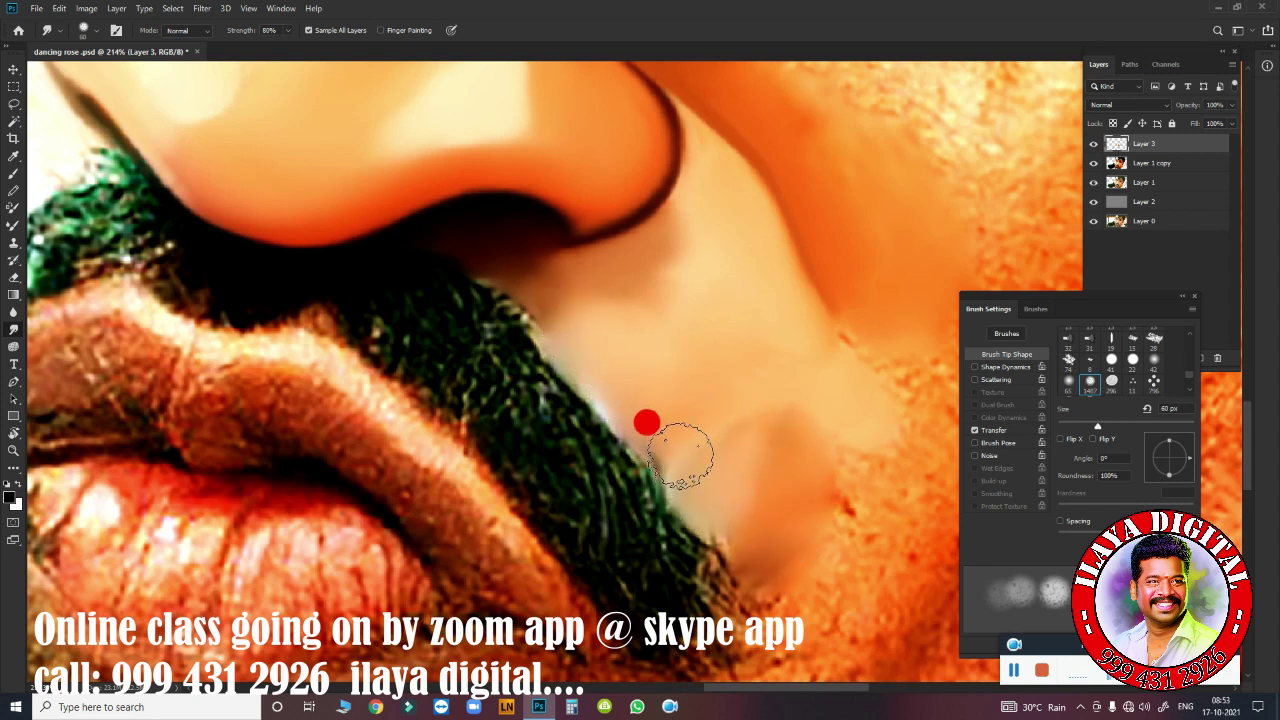
Smooth the cheek skin beside the mustache edge and sweep it up toward the nose at 60–80 px.
key(bracketleft)
mouse_move(766, 445)
mouse_down()
mouse_move(829, 506)
mouse_move(846, 557)
mouse_move(851, 491)
mouse_up()
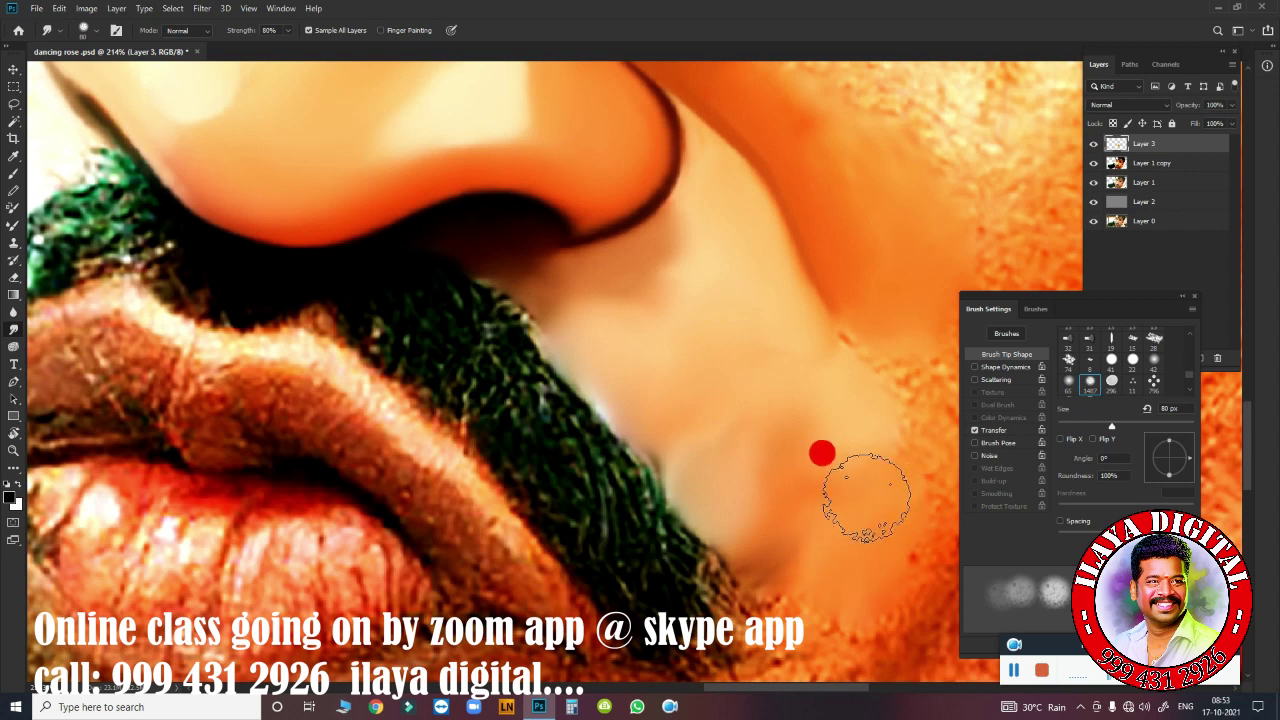
key(bracketright)
key(bracketright)
key(bracketright)
key(bracketright)
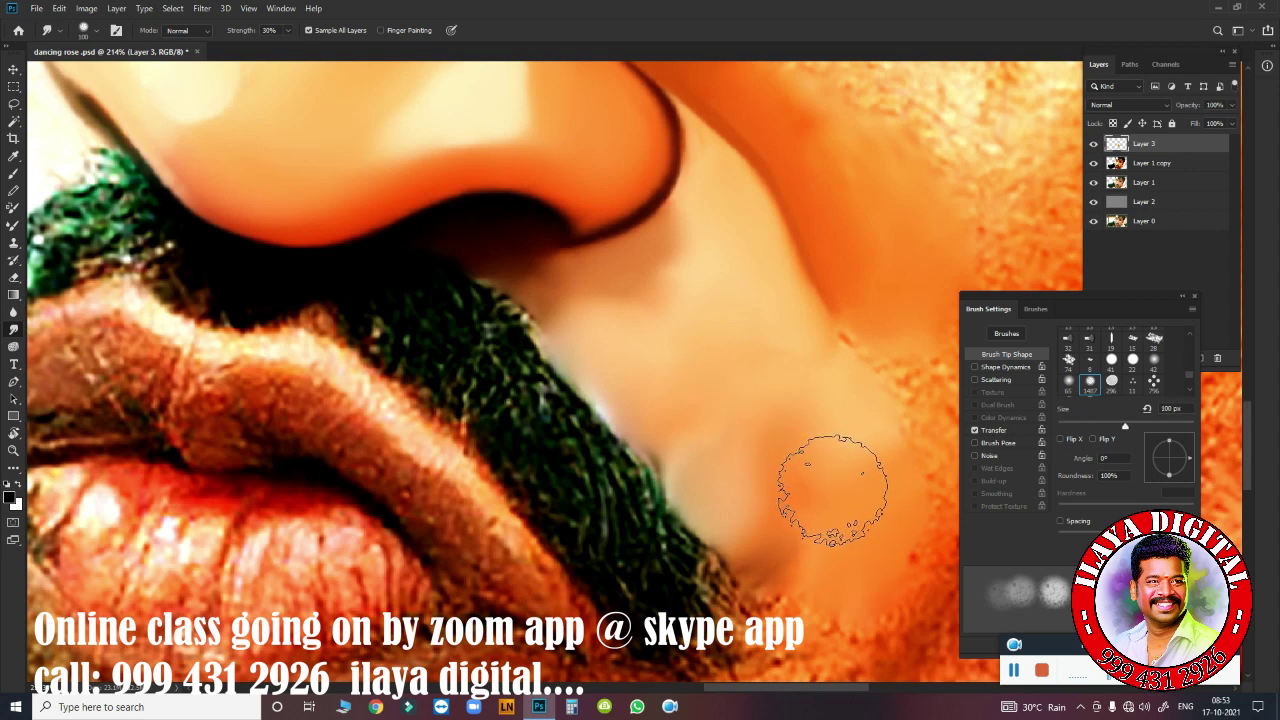
key(bracketleft)
key(bracketleft)
mouse_move(651, 309)
mouse_down()
mouse_move(593, 315)
mouse_move(835, 582)
mouse_up()
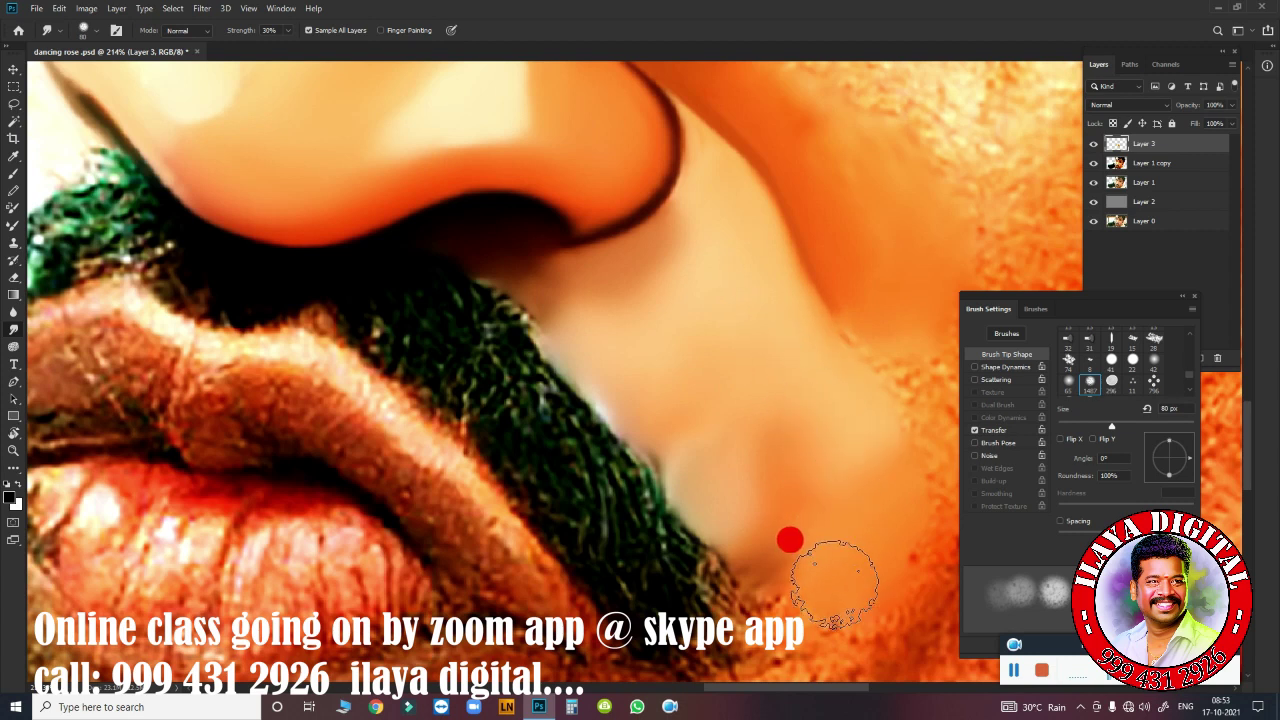
drag(835, 582, 620, 360)
key(bracketleft)
key(bracketleft)
mouse_move(571, 306)
mouse_down()
mouse_move(552, 318)
mouse_move(480, 271)
mouse_move(543, 271)
mouse_move(674, 237)
mouse_move(672, 422)
mouse_move(838, 376)
mouse_up()
Smear skin tones along the nose crease at 70–80 px, then zoom in on nose and cheek.
key(bracketright)
mouse_move(872, 316)
mouse_down()
mouse_move(820, 200)
mouse_move(893, 212)
mouse_move(871, 414)
mouse_move(857, 406)
mouse_up()
key(bracketright)
scroll(813, 497, down, 5)
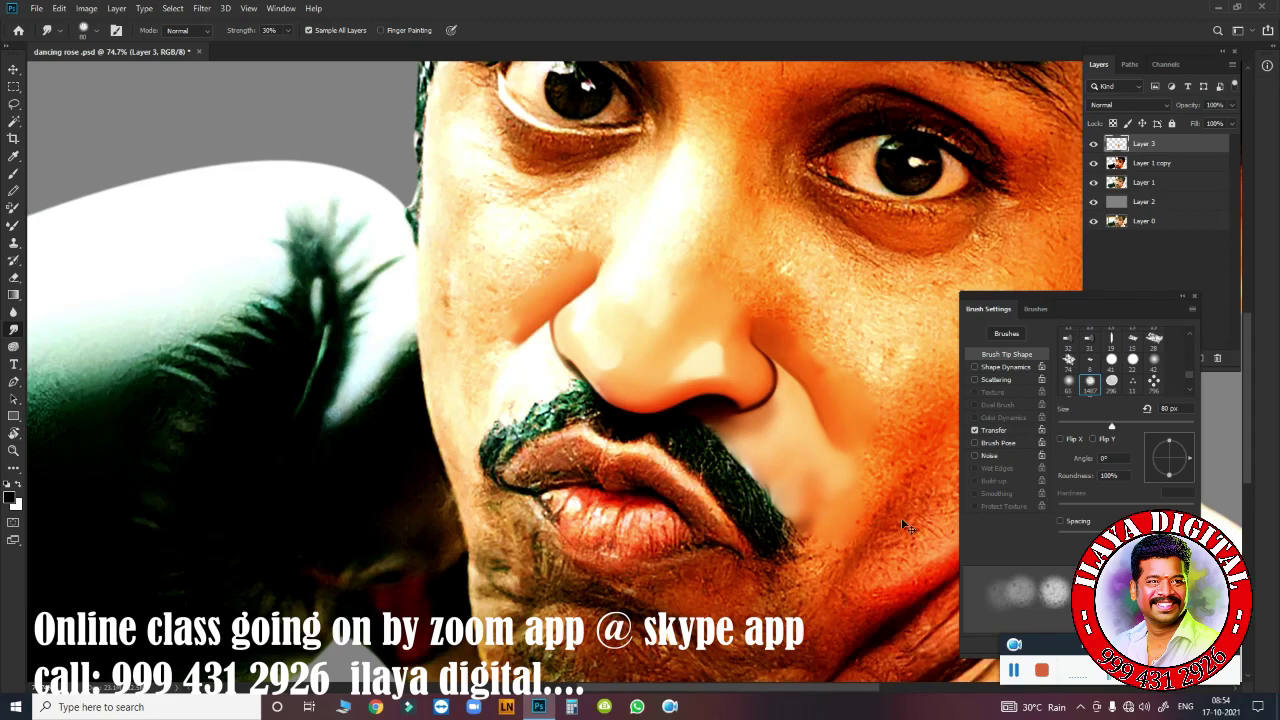
scroll(719, 468, up, 2)
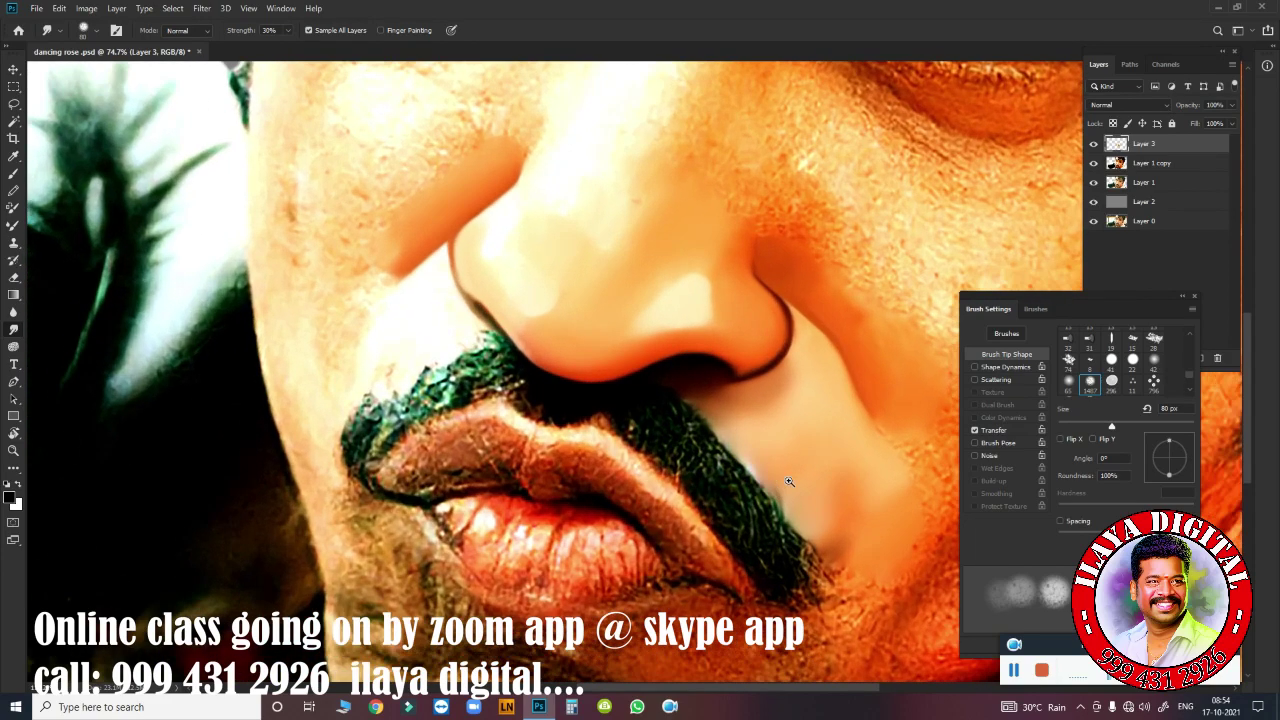
key(bracketleft)
key(bracketleft)
key(bracketleft)
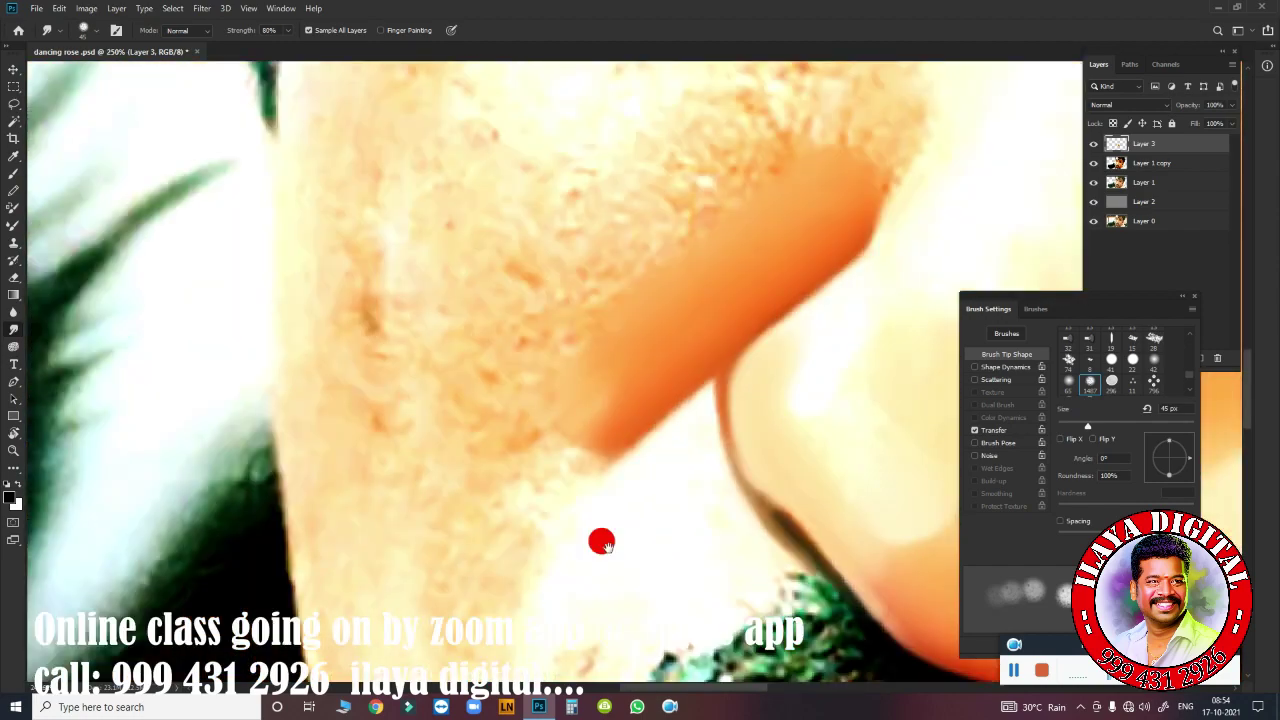
mouse_move(433, 305)
mouse_down()
mouse_move(591, 379)
mouse_move(625, 317)
mouse_move(586, 331)
mouse_move(634, 337)
mouse_move(606, 343)
mouse_move(606, 368)
mouse_up()
With the Mixer Brush at about 50 px, blend the dark streak along the cheek edge upward.
key(b)
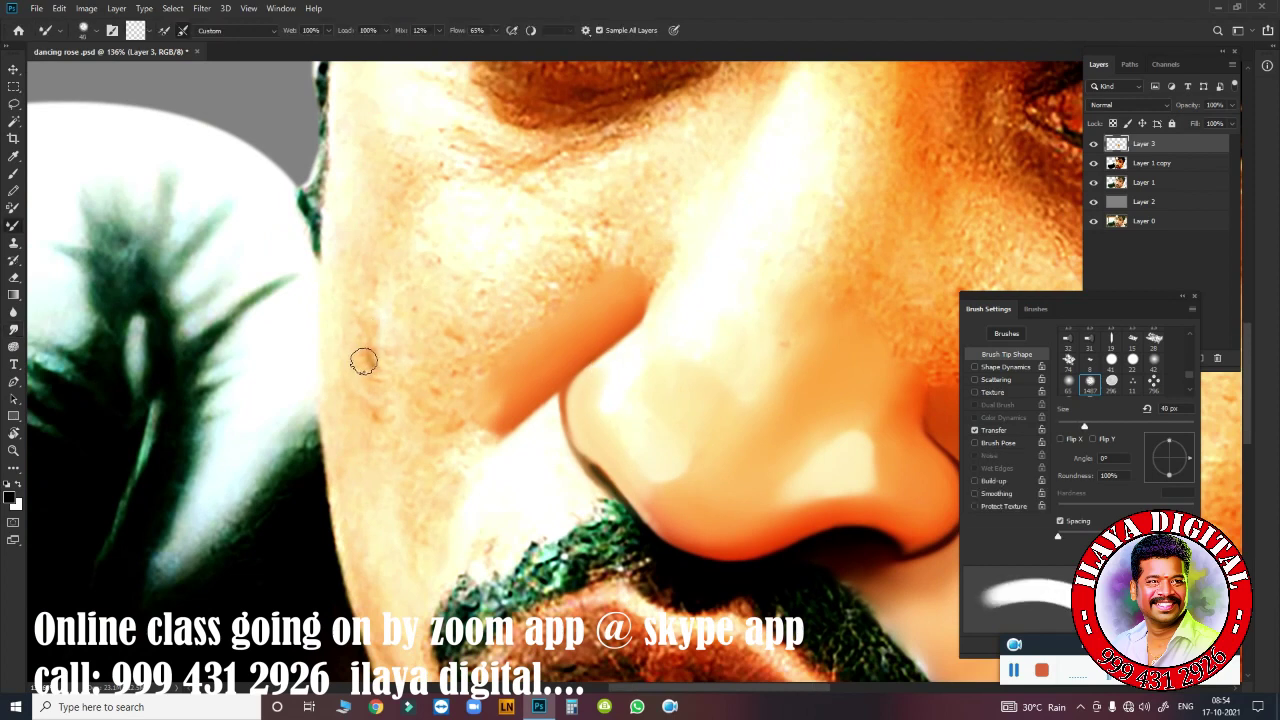
click(358, 343)
key(bracketright)
key(bracketright)
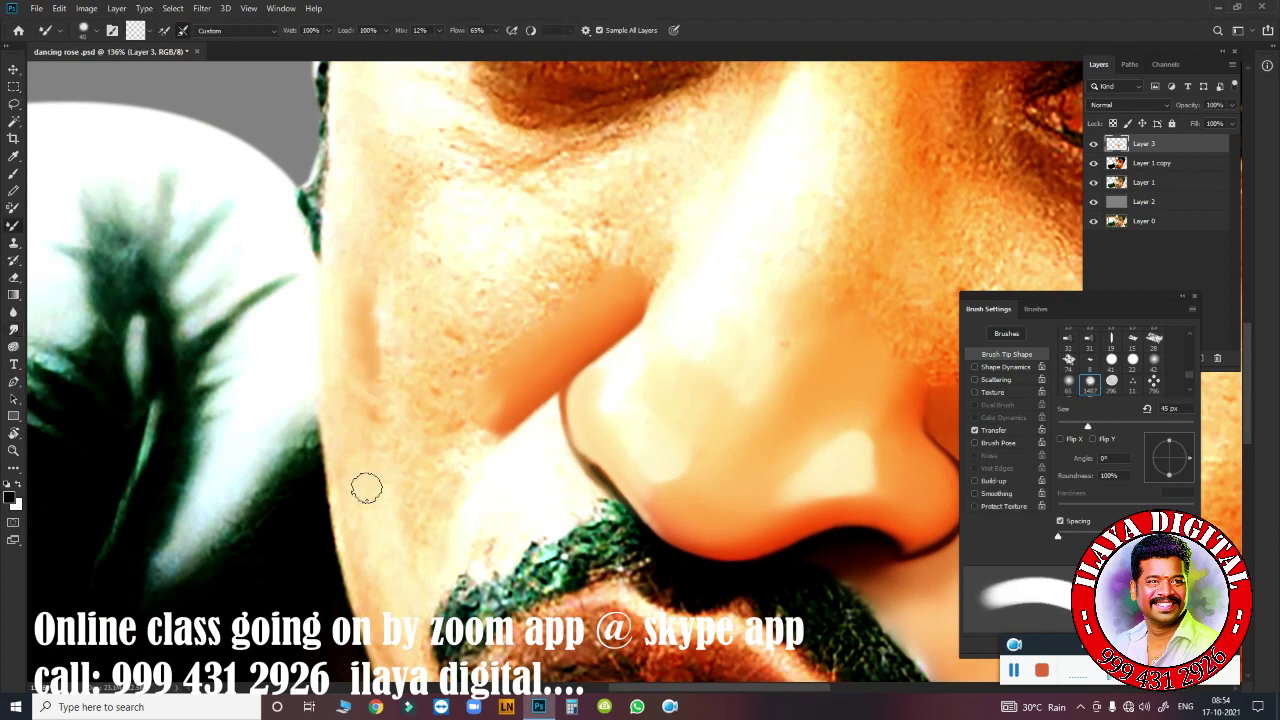
key(bracketright)
mouse_move(355, 420)
mouse_down()
mouse_move(357, 386)
mouse_move(363, 443)
mouse_move(357, 323)
mouse_up()
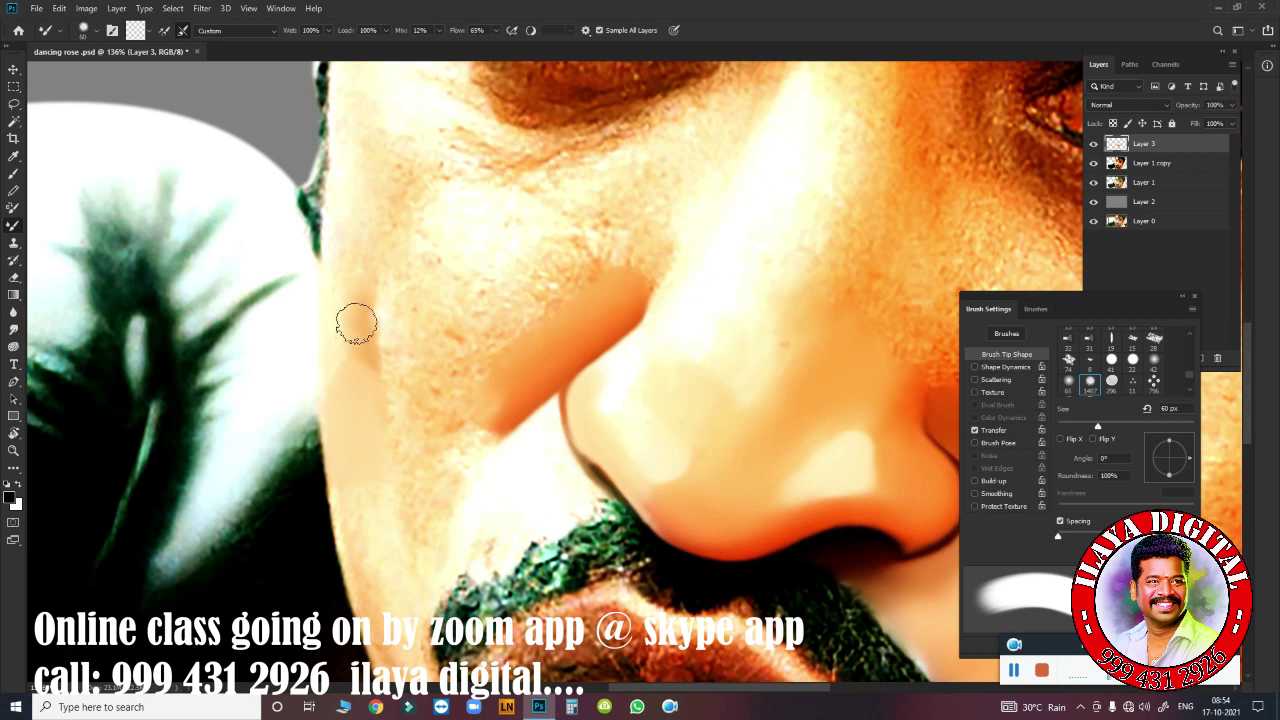
mouse_move(445, 403)
mouse_down()
mouse_move(455, 365)
mouse_move(557, 286)
mouse_move(634, 257)
mouse_move(623, 217)
mouse_move(646, 194)
mouse_up()
At 80 px, blend the cheek skin beside the nose and lip and along the face edge.
key(bracketright)
key(bracketright)
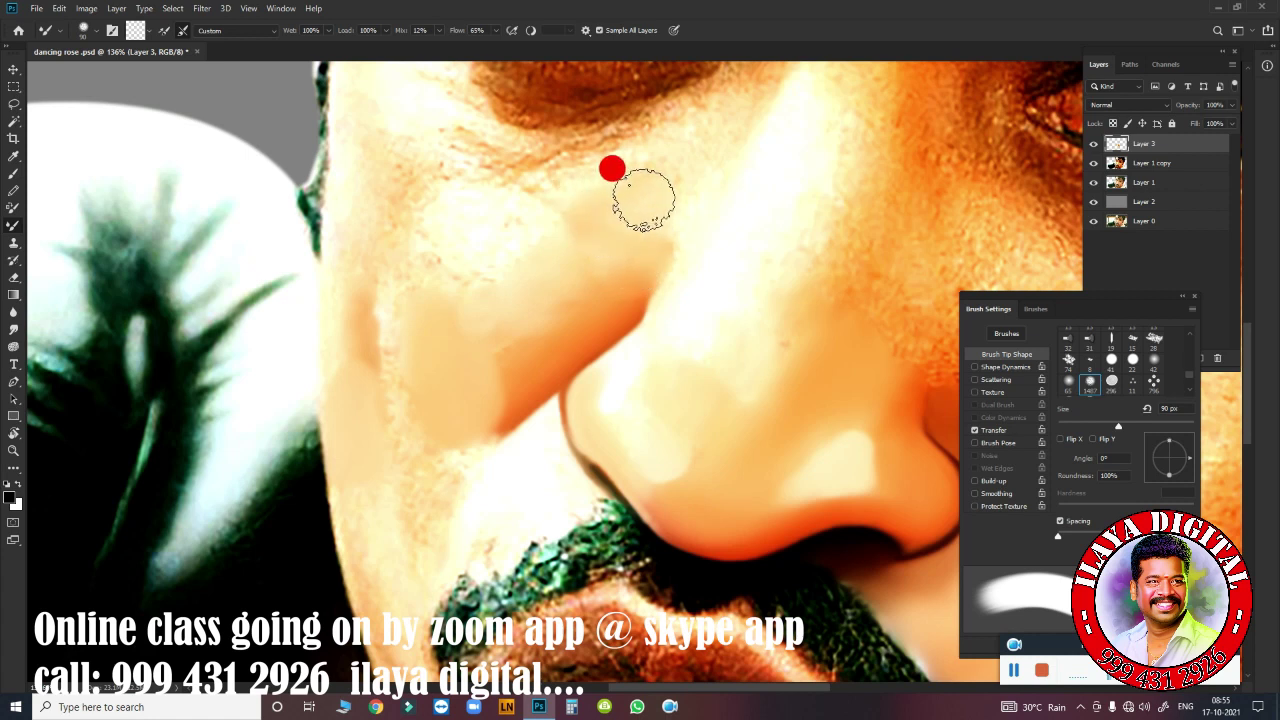
drag(475, 495, 466, 463)
drag(423, 517, 411, 463)
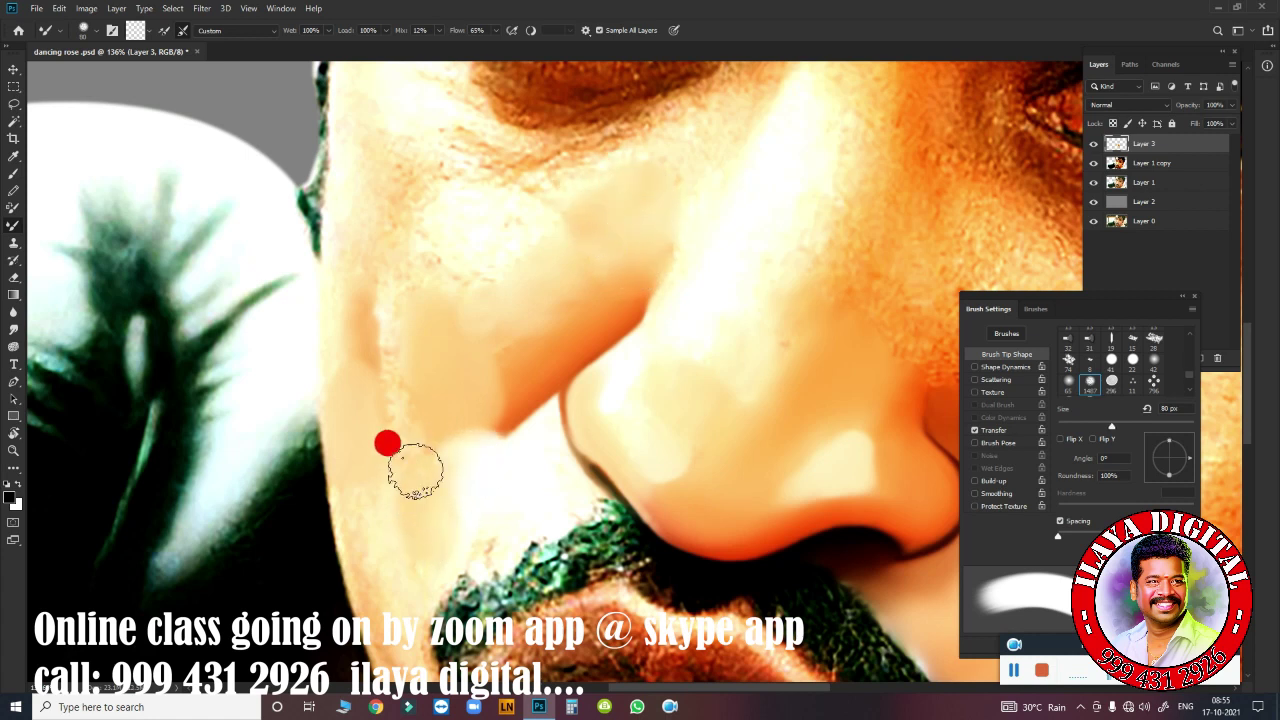
key(bracketleft)
key(bracketleft)
drag(399, 343, 391, 357)
drag(475, 515, 514, 518)
drag(373, 600, 398, 612)
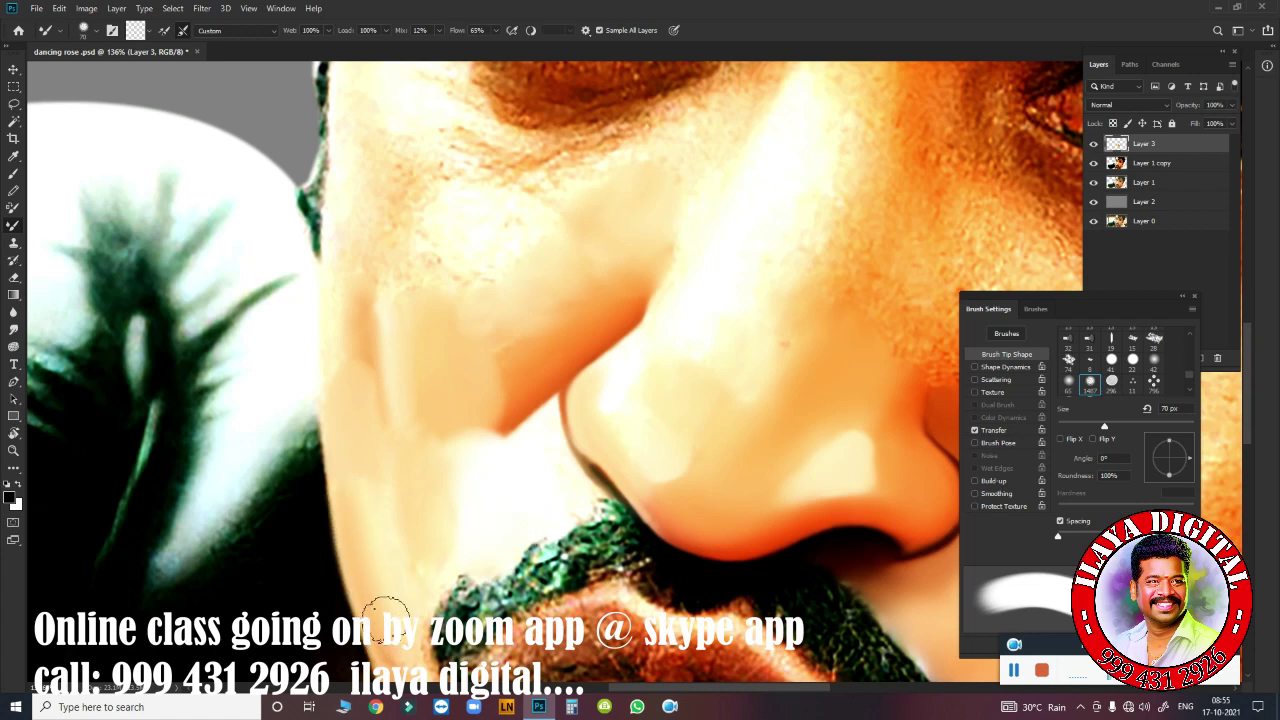
scroll(483, 392, up, 3)
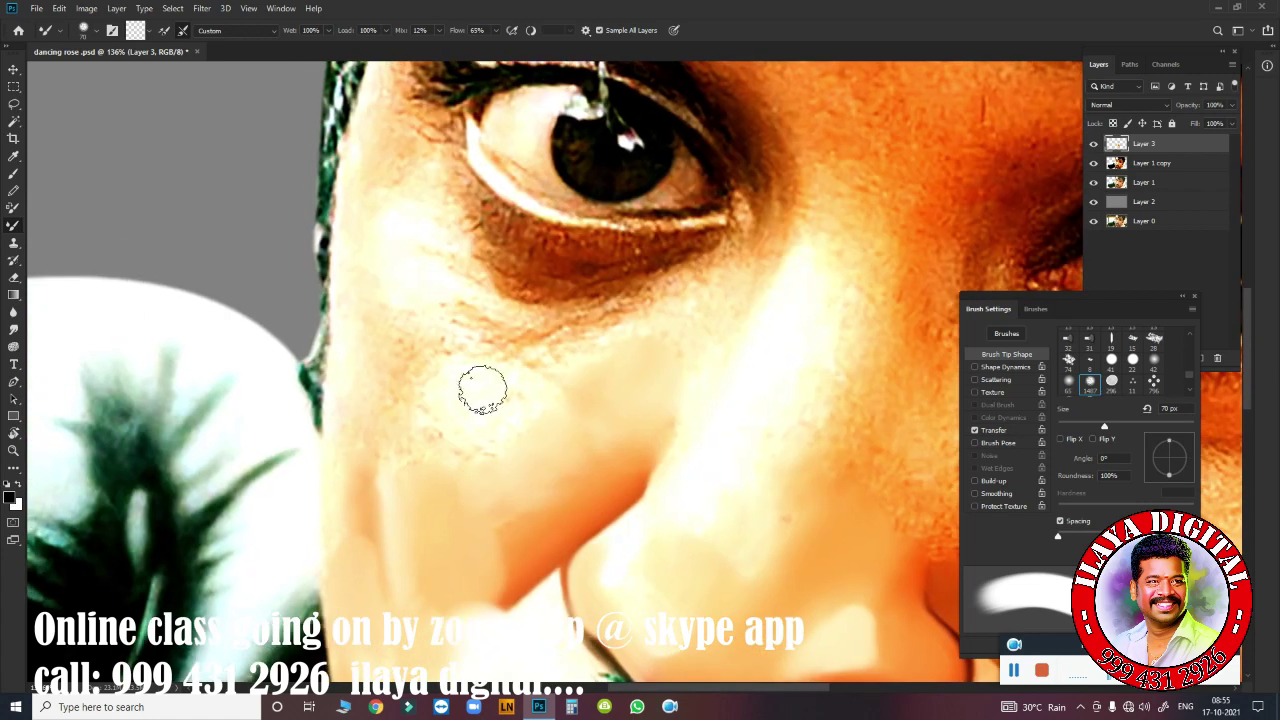
drag(354, 409, 378, 168)
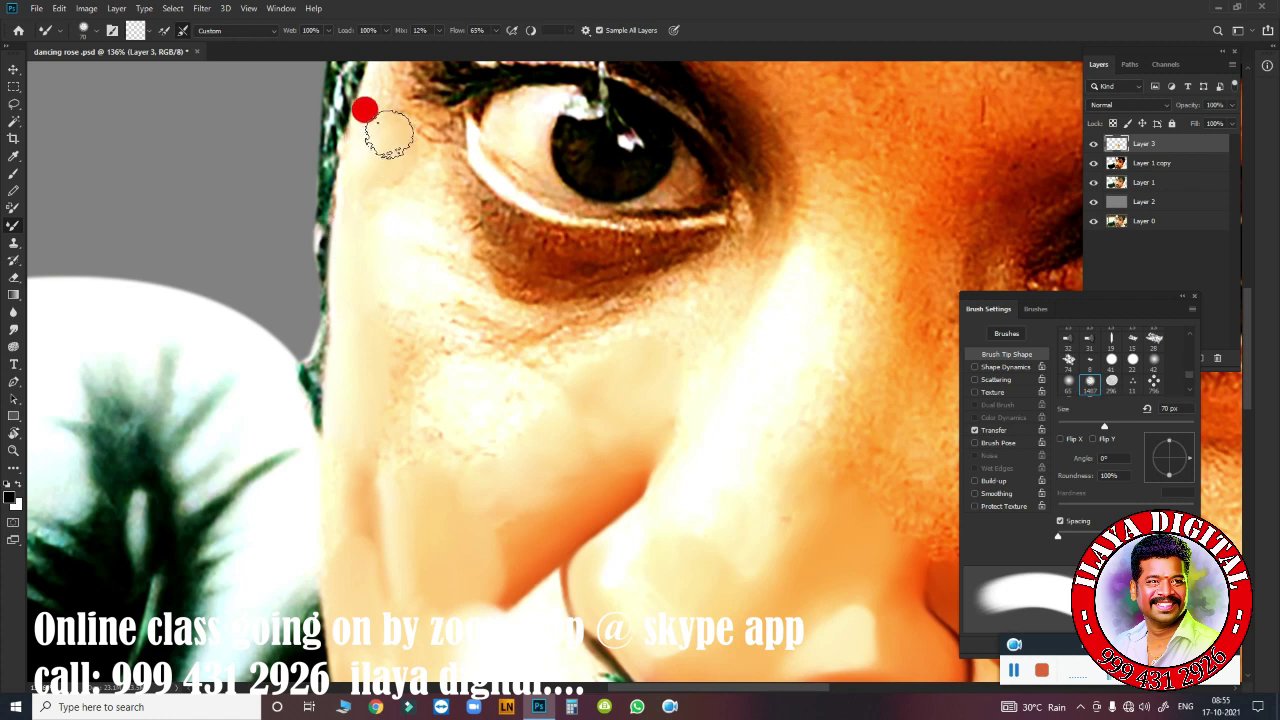
drag(378, 168, 357, 191)
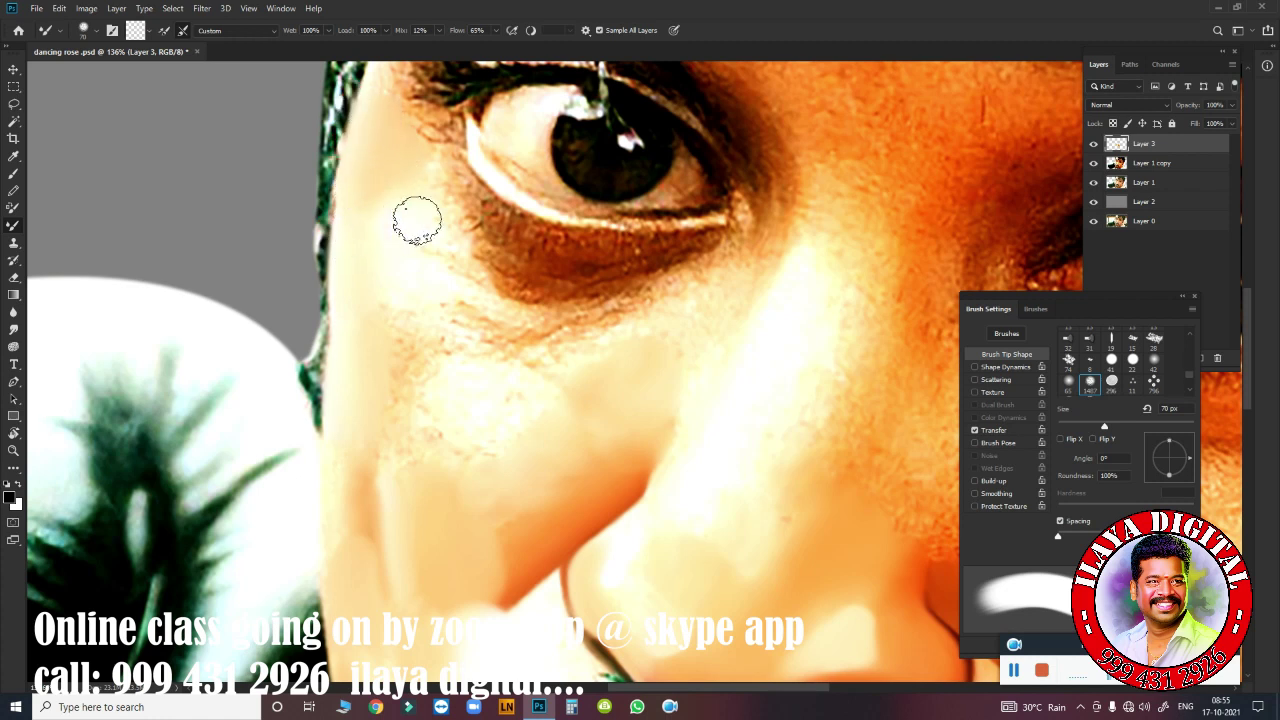
Blend the skin and under-eye crease with 15–60 px Mixer Brush strokes.
key(bracketleft)
key(bracketleft)
key(bracketleft)
key(bracketleft)
key(bracketleft)
key(bracketleft)
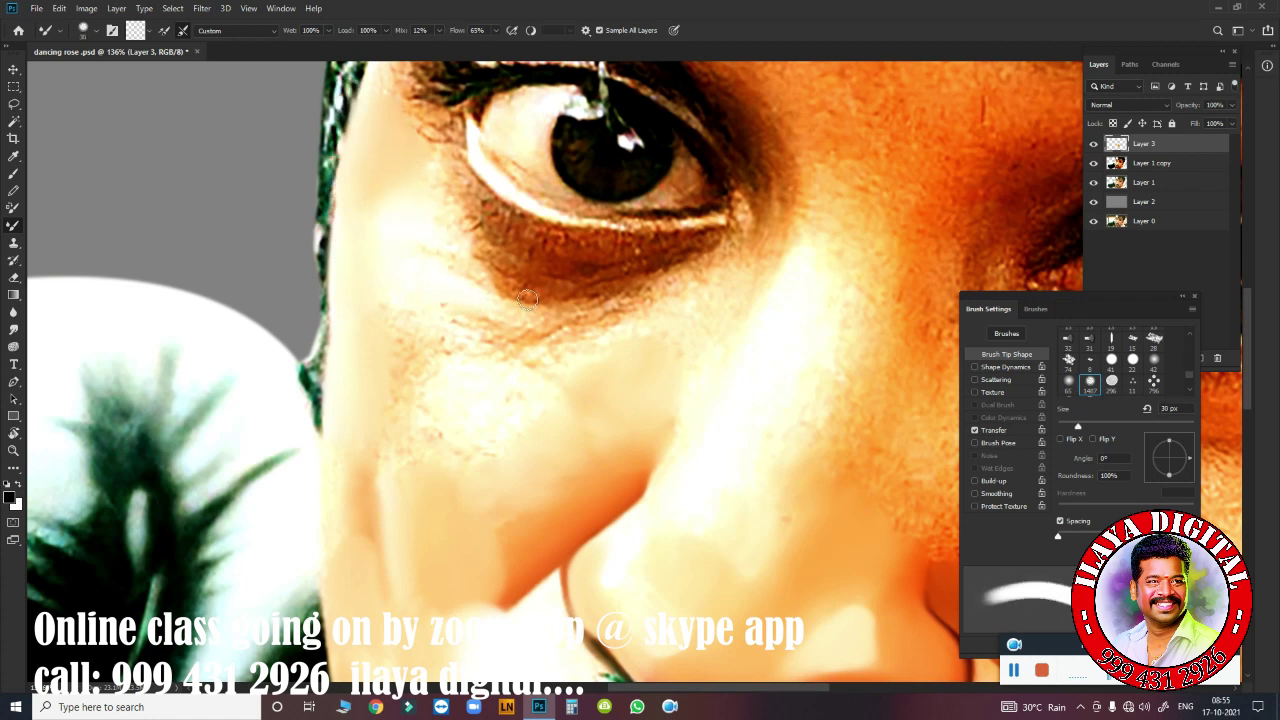
click(522, 300)
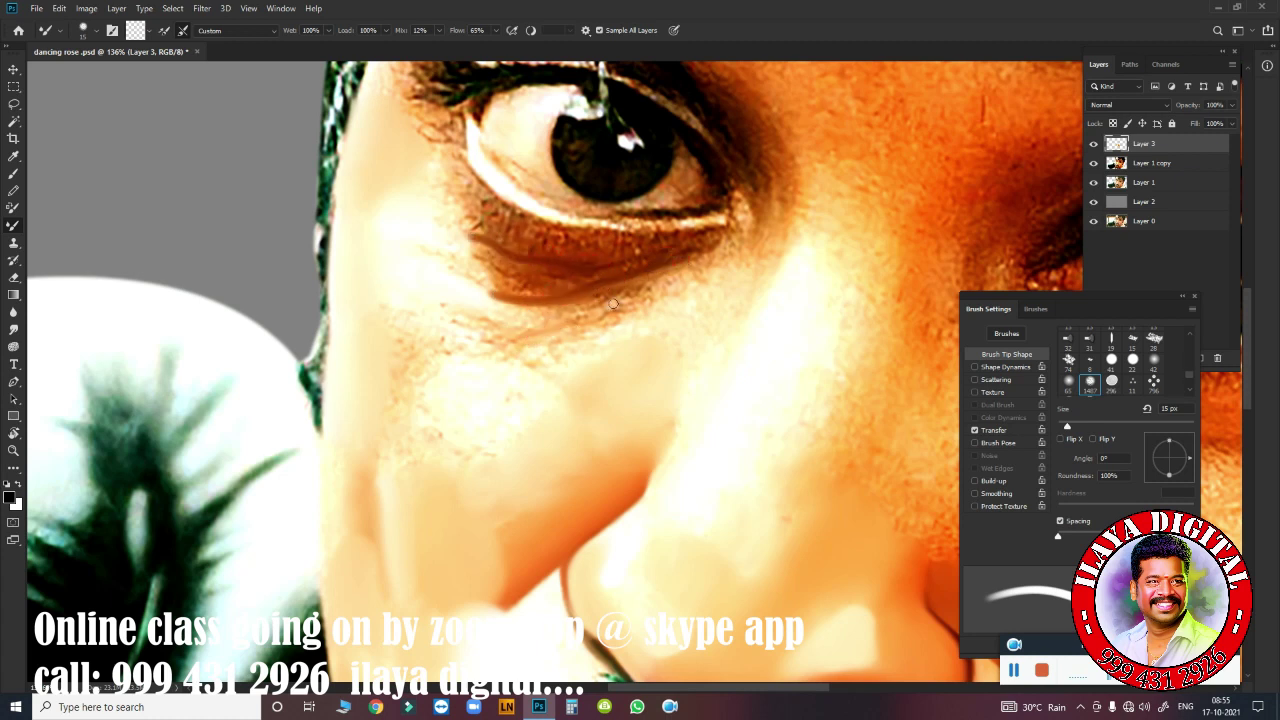
drag(490, 308, 600, 305)
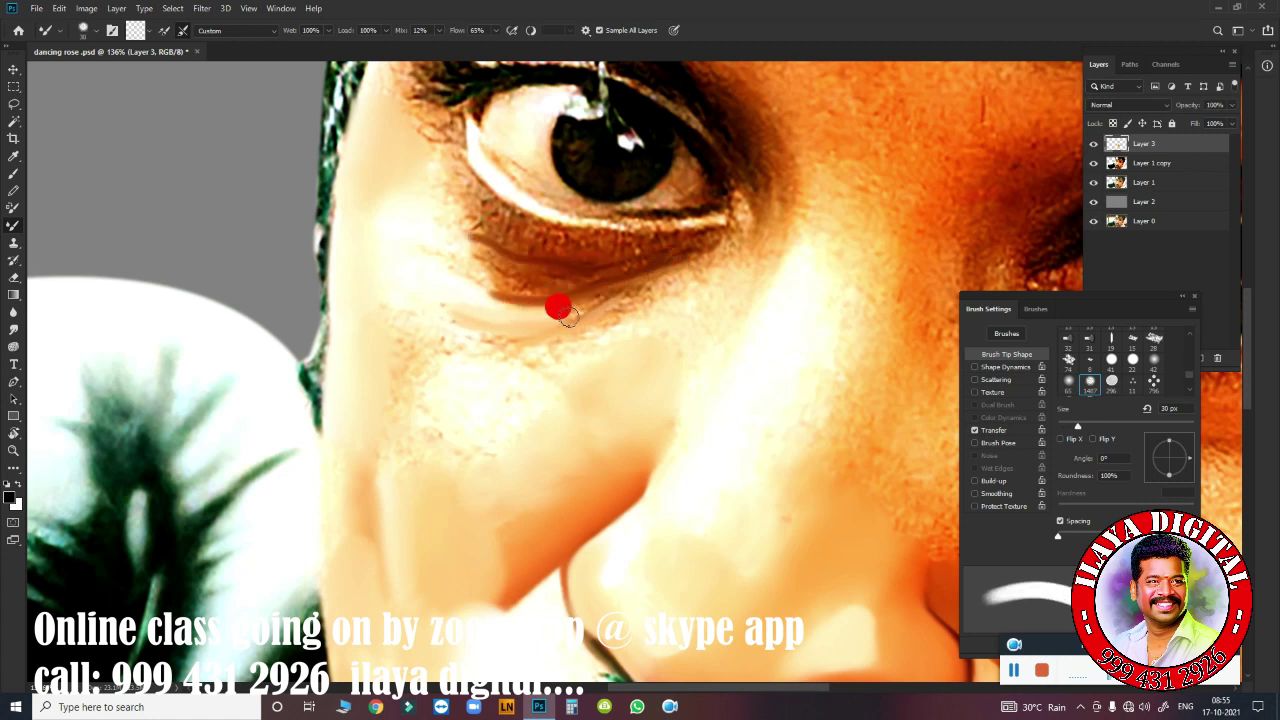
key(bracketright)
click(664, 278)
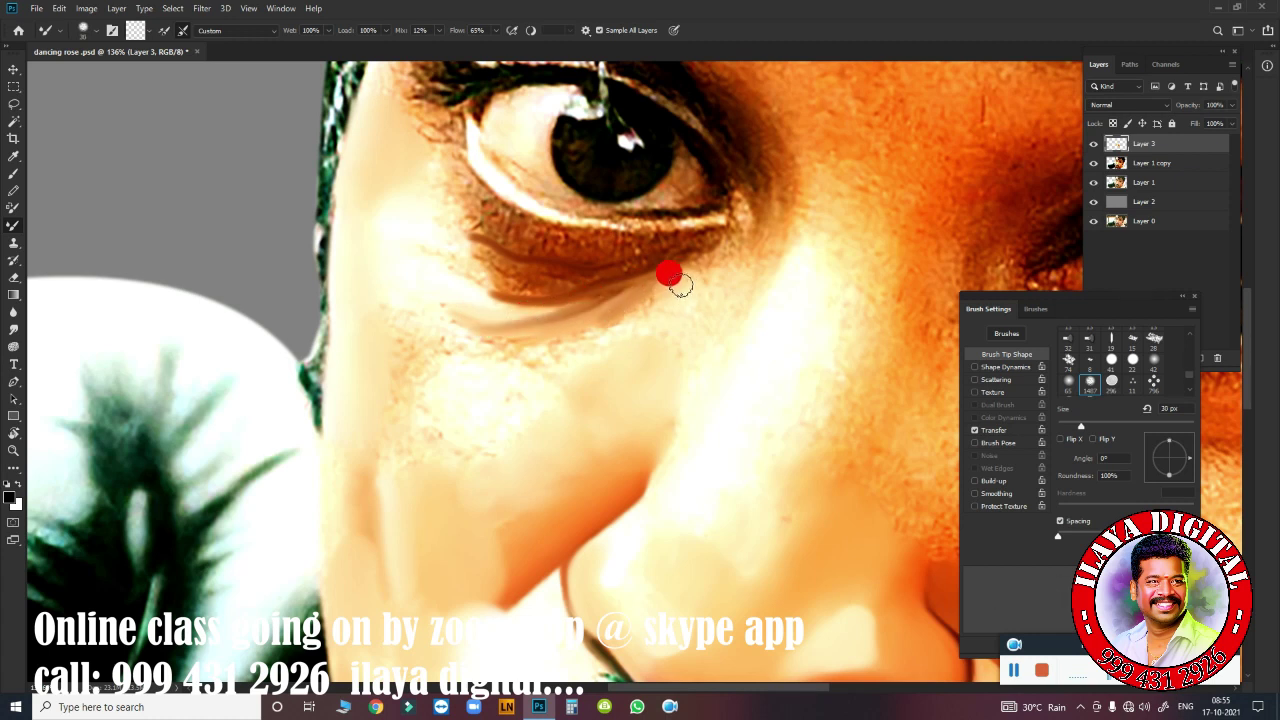
key(bracketright)
key(bracketright)
key(bracketright)
click(383, 409)
key(bracketright)
key(bracketright)
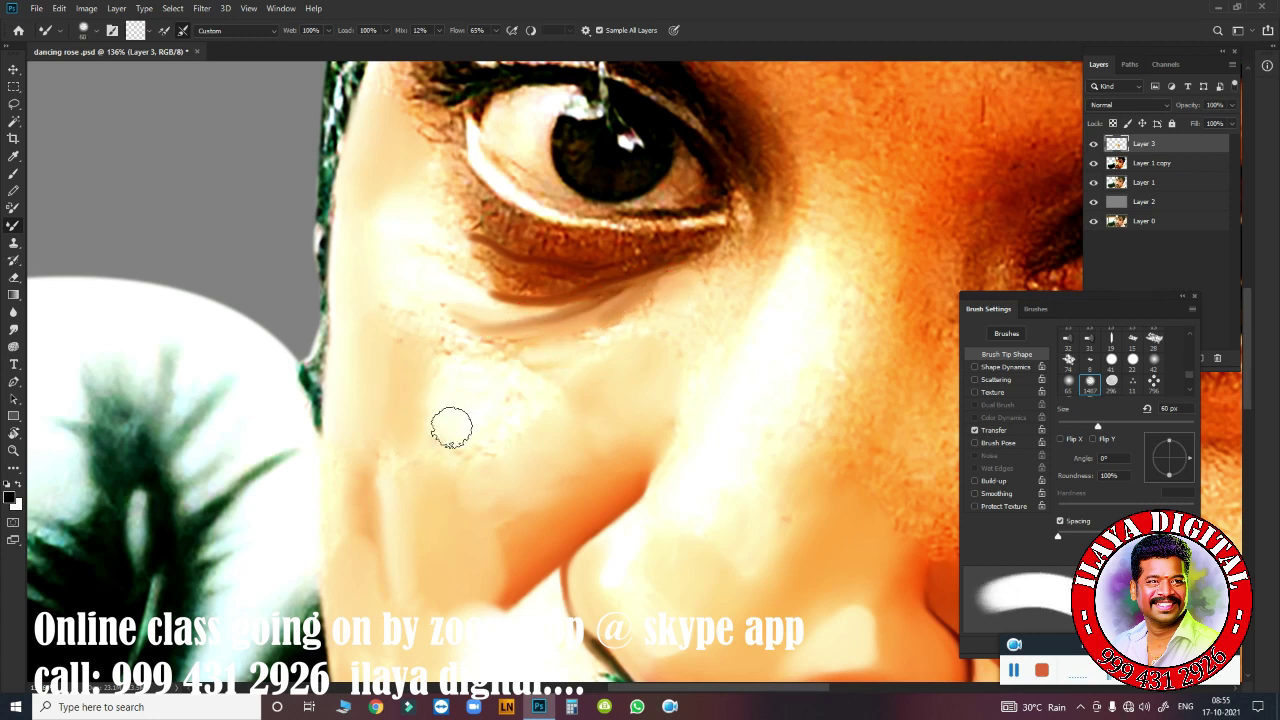
Smudge down and up along the cheek edge and across the skin below the eye.
key(r)
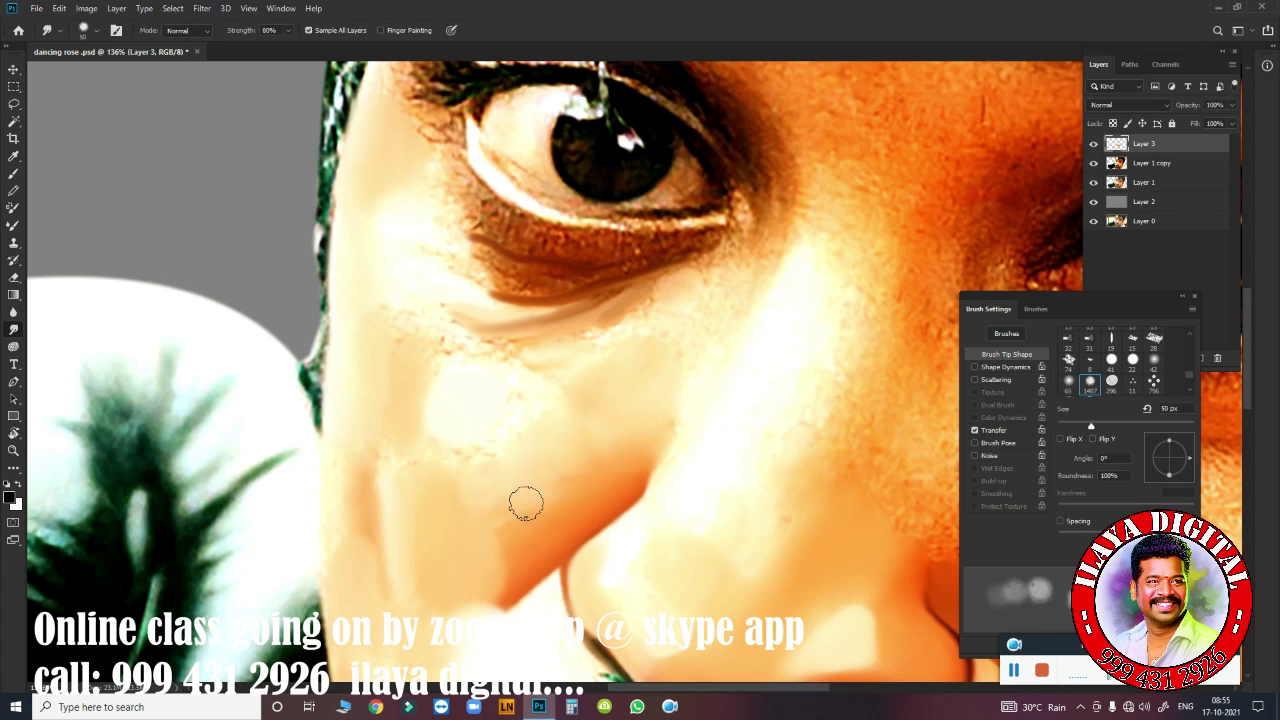
mouse_move(371, 119)
mouse_down()
mouse_move(356, 243)
mouse_move(423, 180)
mouse_move(411, 149)
mouse_move(403, 172)
mouse_up()
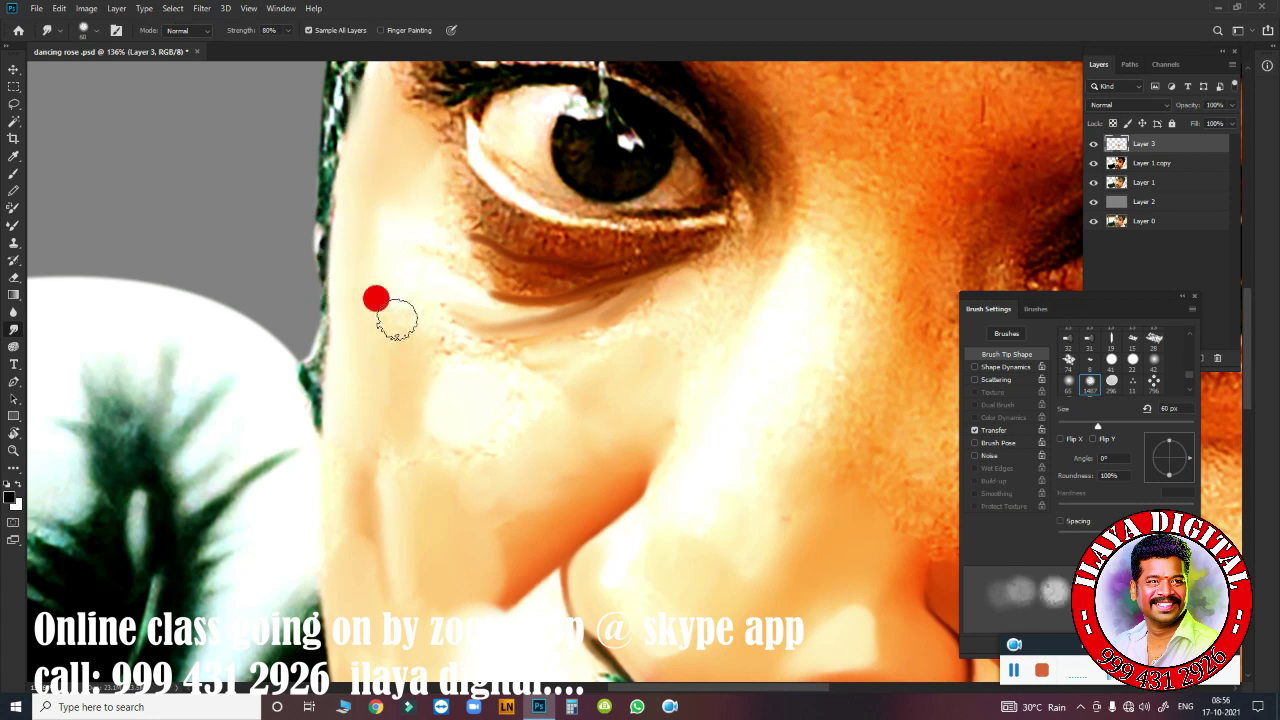
mouse_move(396, 318)
mouse_down()
mouse_move(400, 360)
mouse_move(397, 320)
mouse_move(357, 320)
mouse_up()
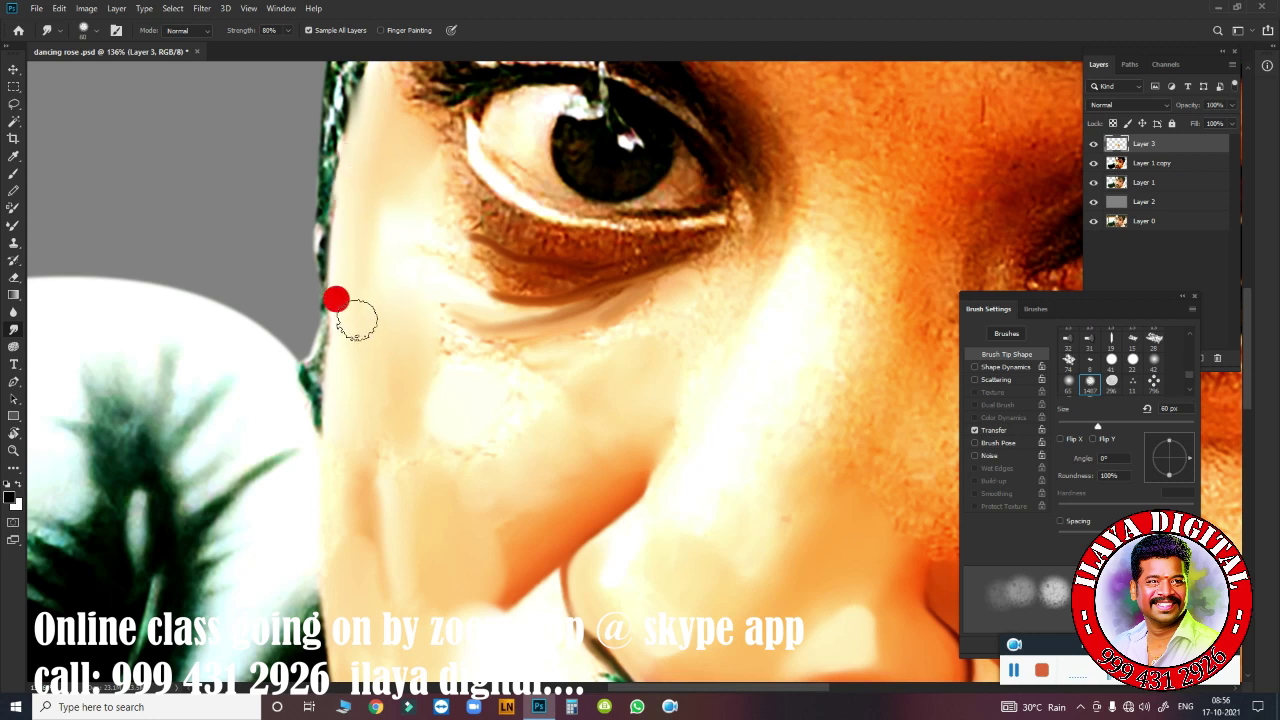
drag(349, 600, 402, 483)
key(bracketright)
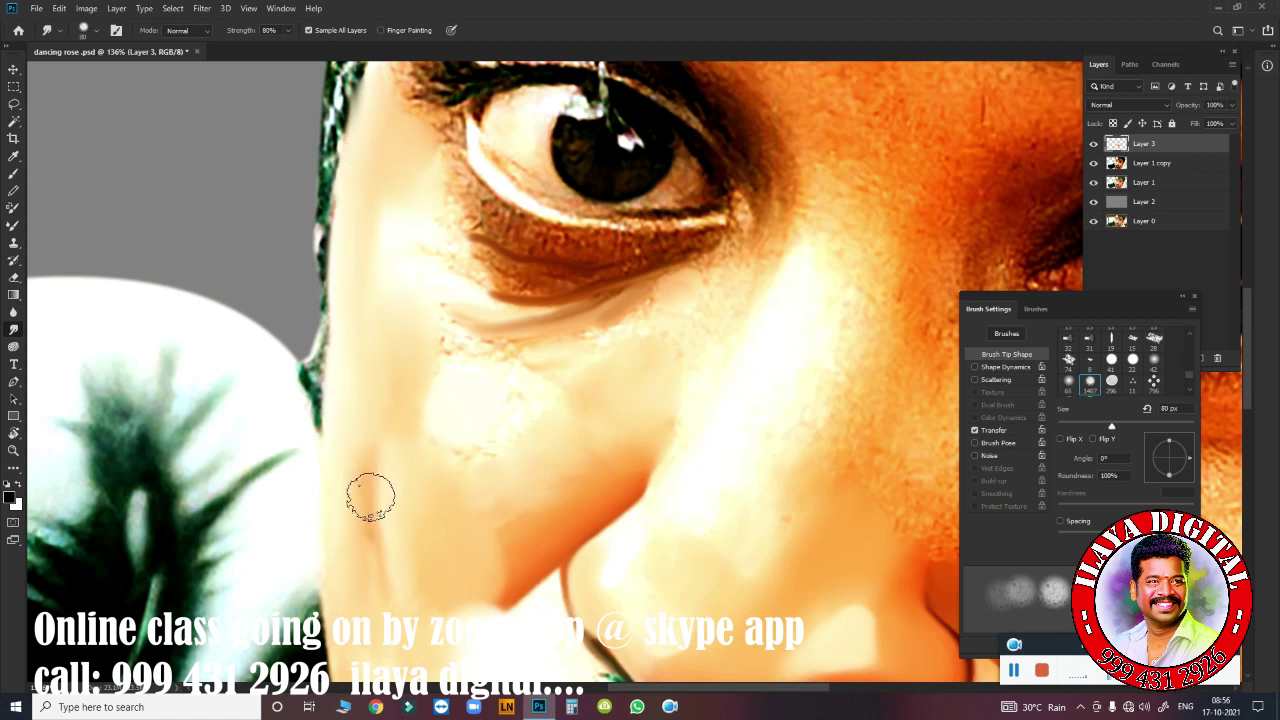
key(bracketright)
key(bracketright)
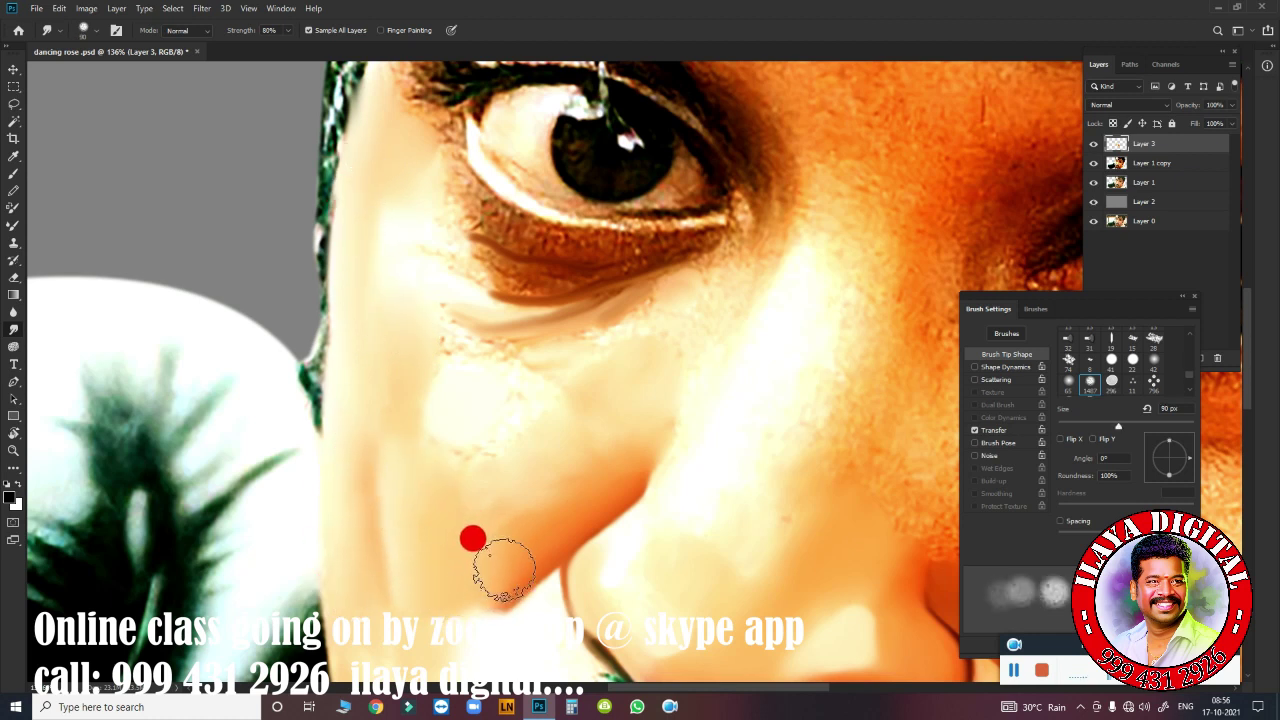
key(bracketright)
key(bracketright)
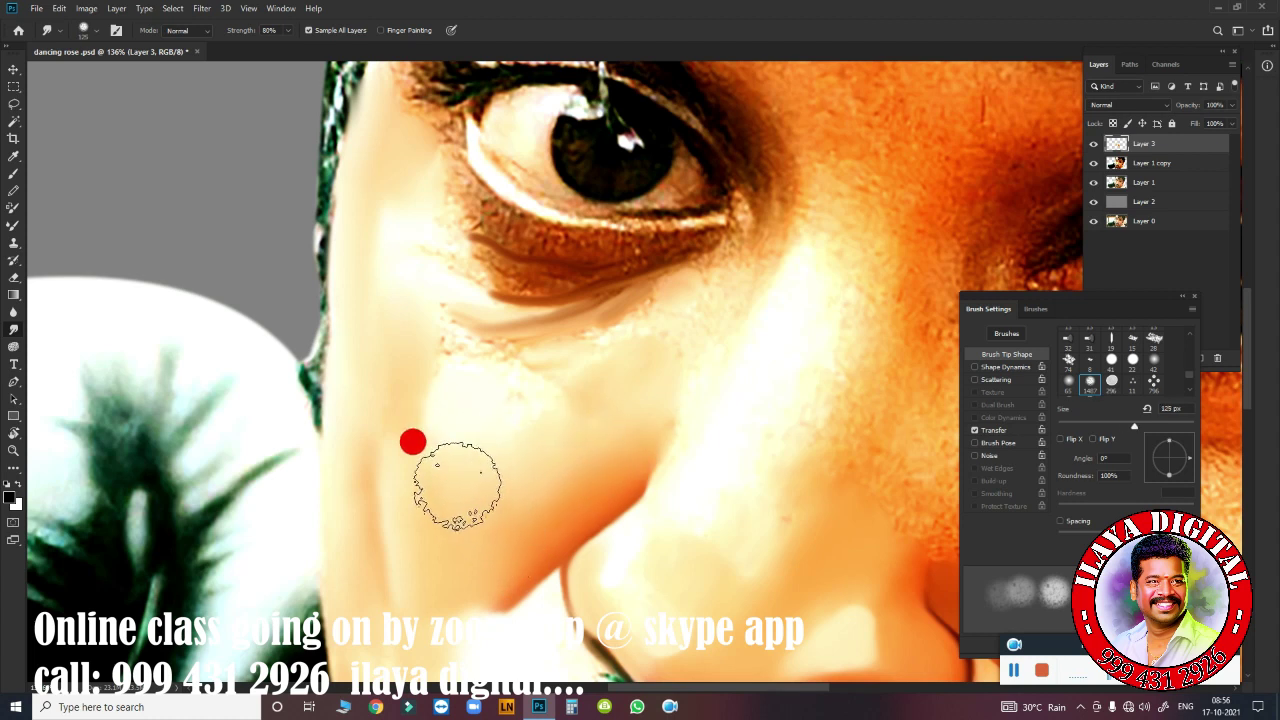
key(bracketleft)
key(bracketleft)
key(bracketleft)
key(bracketleft)
key(bracketleft)
key(bracketleft)
key(bracketright)
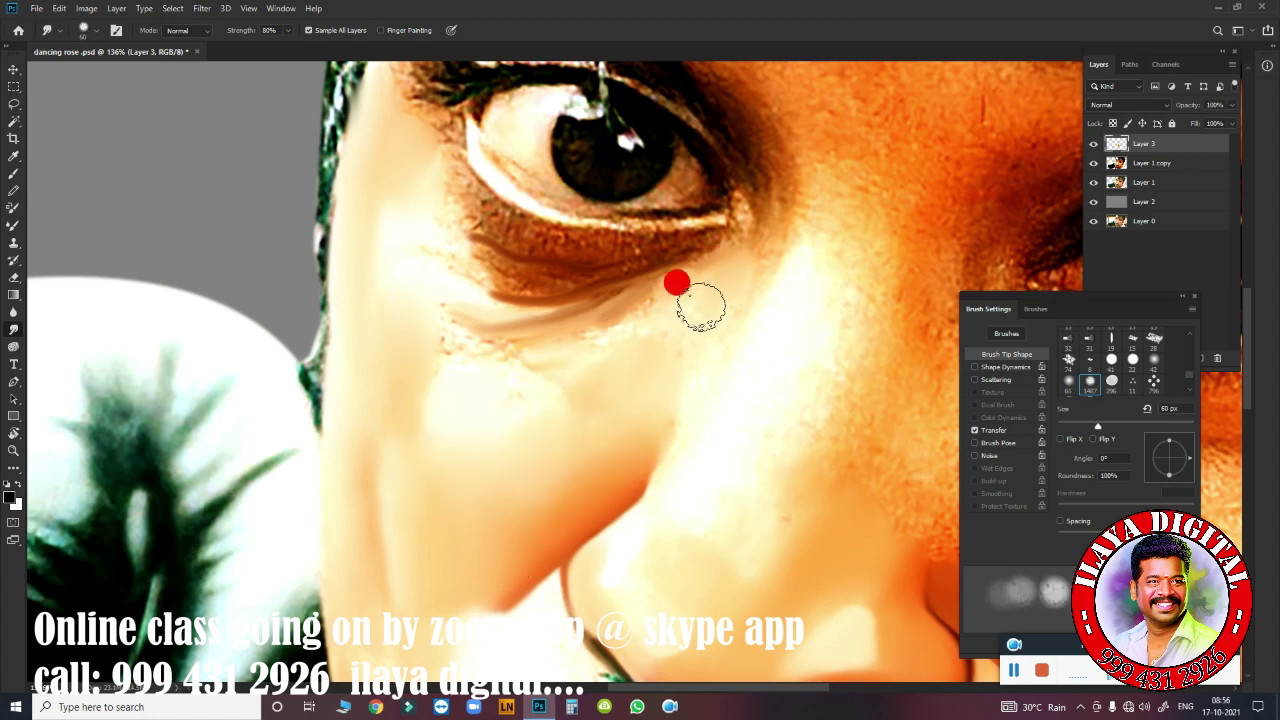
Smudge leftward across the cheek, then along the lower eyelid line with a 25–30 px brush.
key(bracketright)
key(bracketright)
drag(675, 414, 630, 400)
key(bracketright)
key(bracketright)
drag(470, 368, 430, 393)
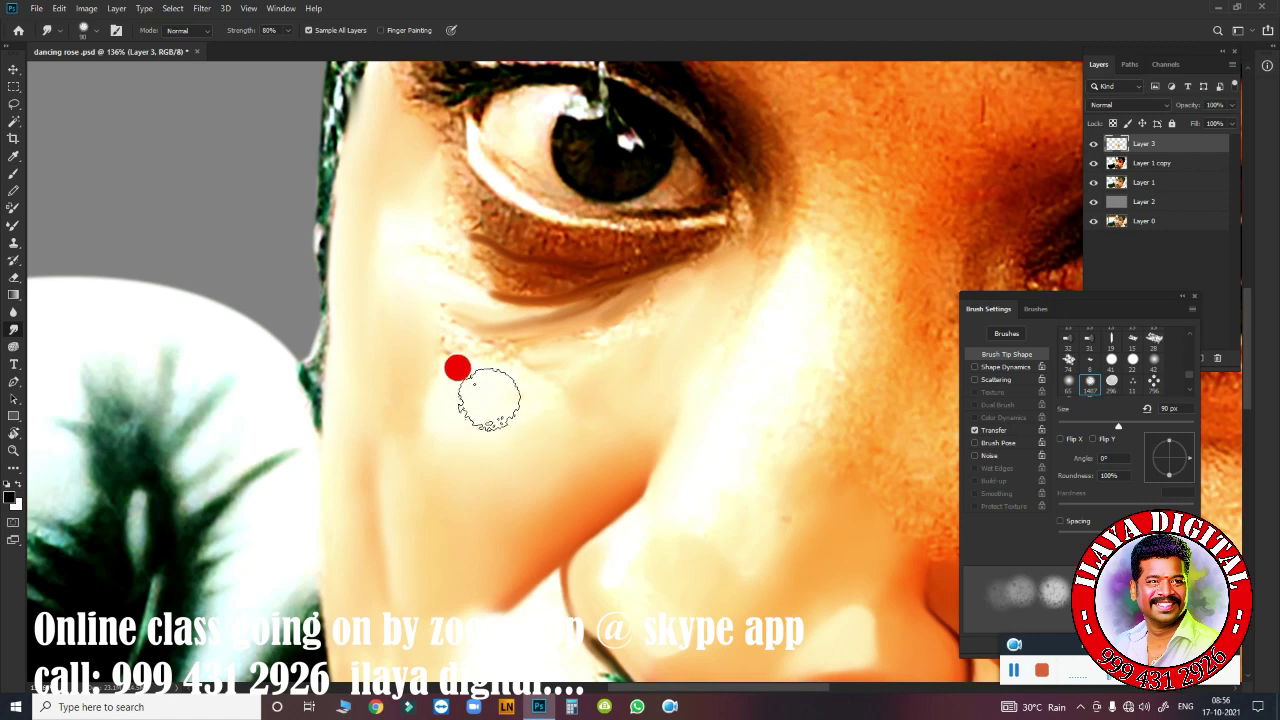
key(bracketleft)
key(bracketleft)
key(bracketleft)
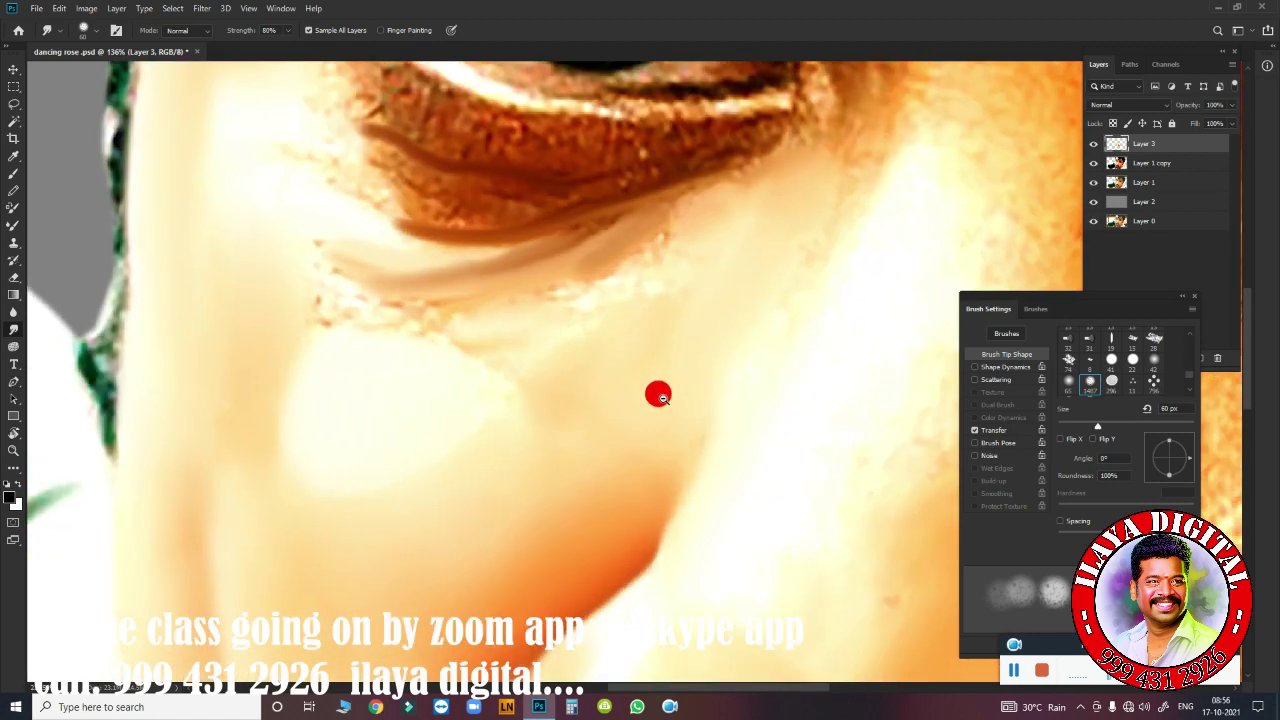
drag(657, 391, 667, 375)
key(bracketleft)
key(bracketleft)
key(bracketleft)
mouse_move(326, 248)
mouse_down()
mouse_move(565, 230)
mouse_move(408, 243)
mouse_move(690, 195)
mouse_move(409, 249)
mouse_move(391, 203)
mouse_move(480, 200)
mouse_up()
key(bracketleft)
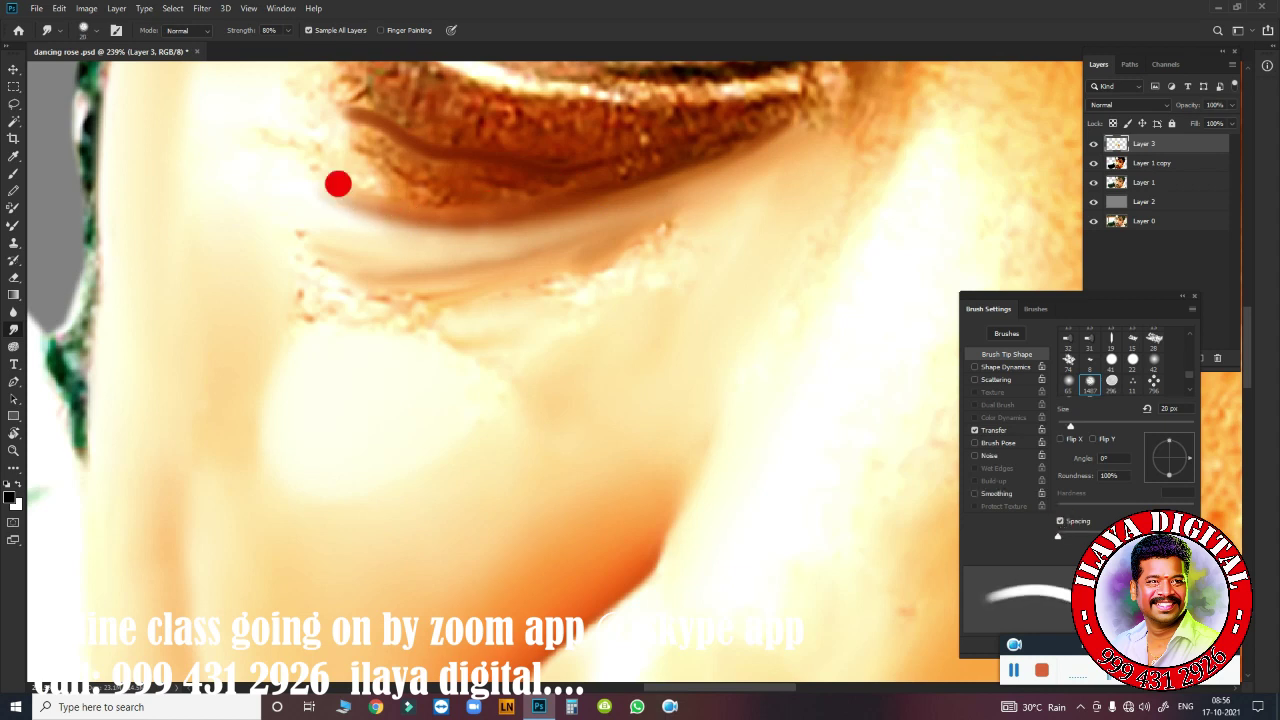
drag(690, 169, 762, 134)
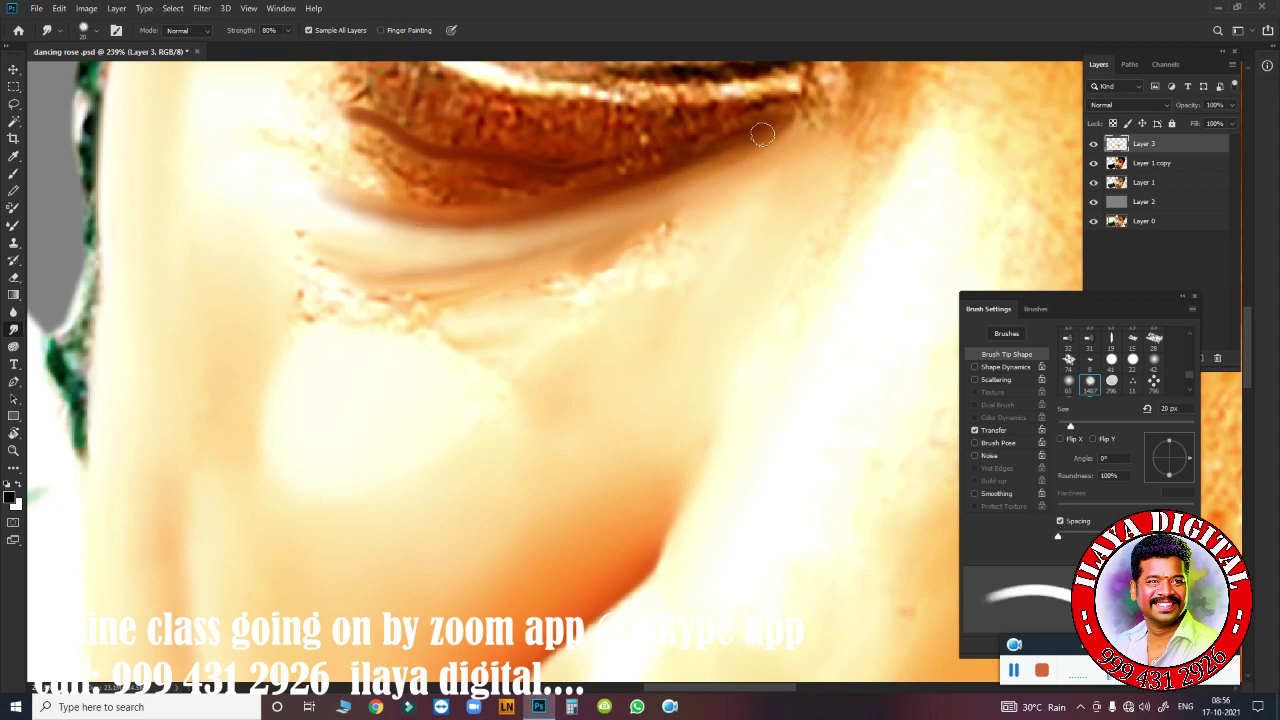
With brush Spacing off, smooth the lower eyelid edge, the band beneath it and the outer eye corner.
click(1061, 521)
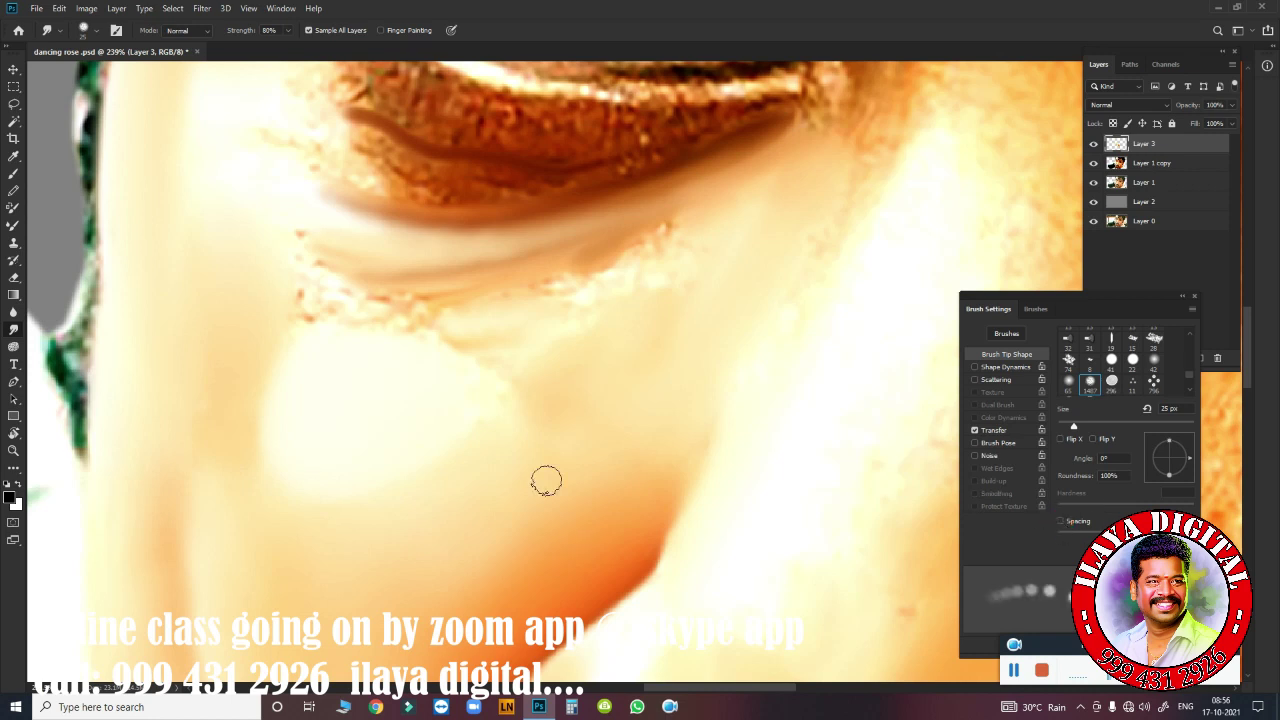
mouse_move(316, 260)
mouse_down()
mouse_move(369, 271)
mouse_move(273, 207)
mouse_move(389, 240)
mouse_move(686, 186)
mouse_up()
key(])
mouse_move(640, 257)
mouse_down()
mouse_move(277, 300)
mouse_move(326, 303)
mouse_move(309, 320)
mouse_move(461, 283)
mouse_move(543, 243)
mouse_move(348, 259)
mouse_move(480, 237)
mouse_up()
key(])
key(])
key(])
mouse_move(371, 429)
mouse_down()
mouse_move(320, 443)
mouse_move(415, 372)
mouse_move(480, 414)
mouse_move(429, 429)
mouse_move(560, 371)
mouse_move(627, 313)
mouse_up()
key([)
key([)
mouse_move(791, 194)
mouse_down()
mouse_move(846, 229)
mouse_move(829, 214)
mouse_up()
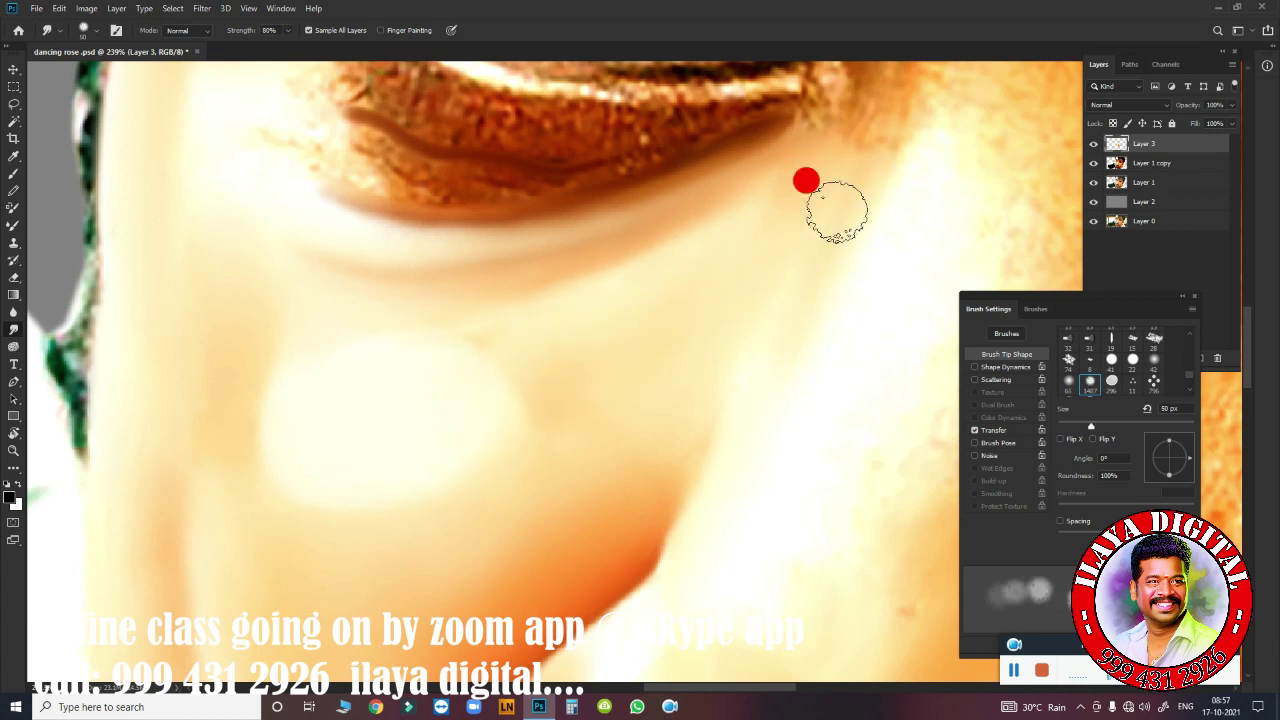
Lightly smudge the cheek skin at 70 px, then blend around the lip and chin at 40 px.
key(])
key(])
mouse_move(450, 387)
mouse_down()
mouse_move(458, 379)
mouse_move(428, 469)
mouse_up()
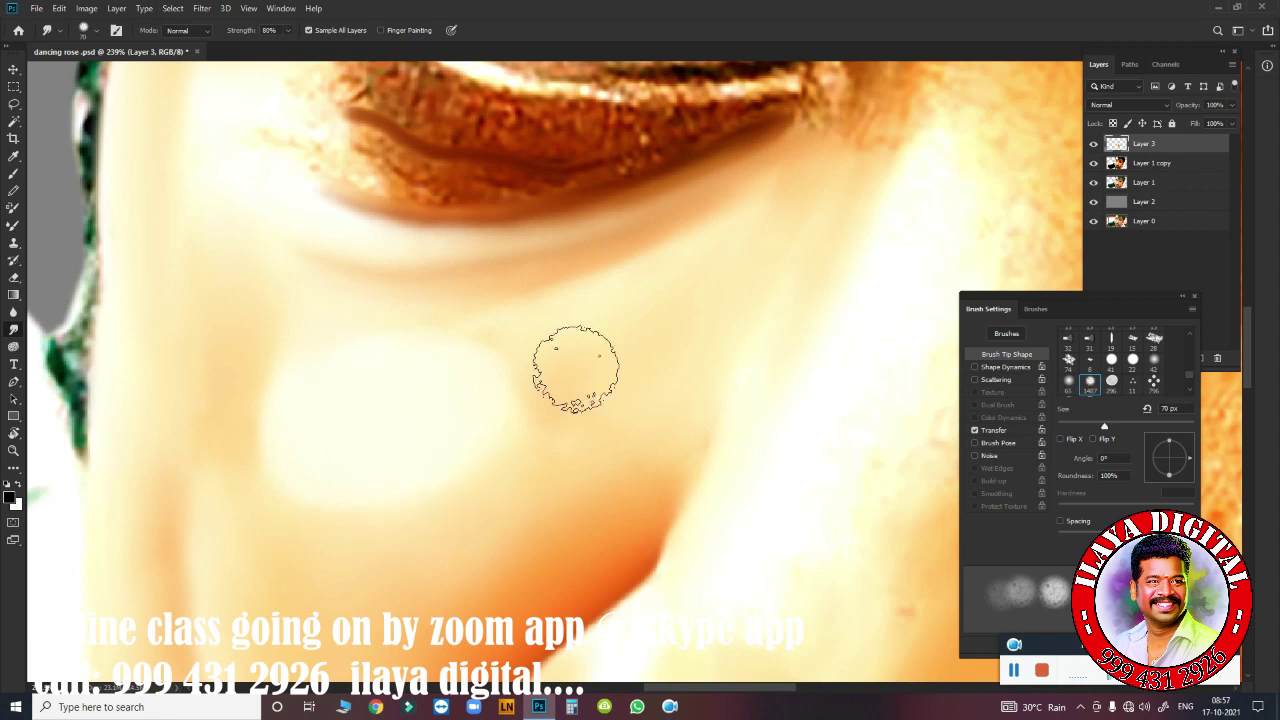
mouse_move(576, 366)
mouse_down()
mouse_move(500, 352)
mouse_move(641, 469)
mouse_move(580, 540)
mouse_move(411, 467)
mouse_move(343, 400)
mouse_up()
key(])
key([)
key([)
key([)
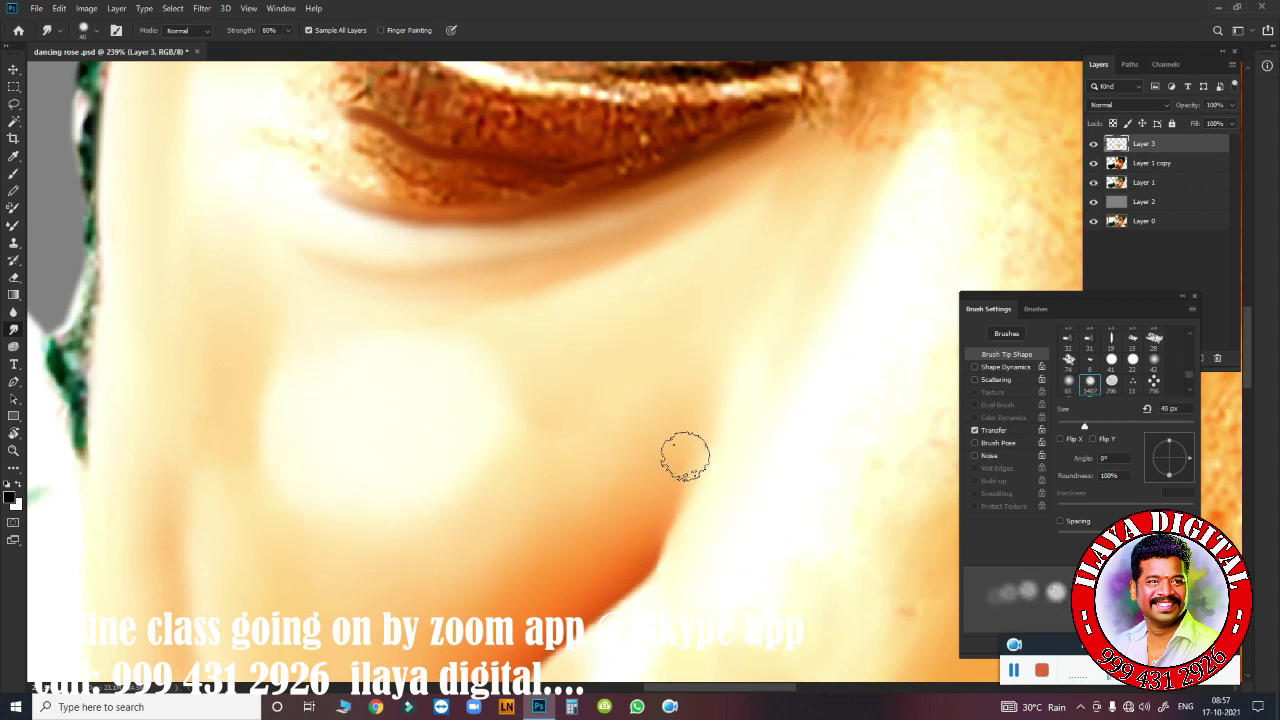
mouse_move(561, 318)
mouse_down()
mouse_move(626, 211)
mouse_move(397, 263)
mouse_move(556, 189)
mouse_up()
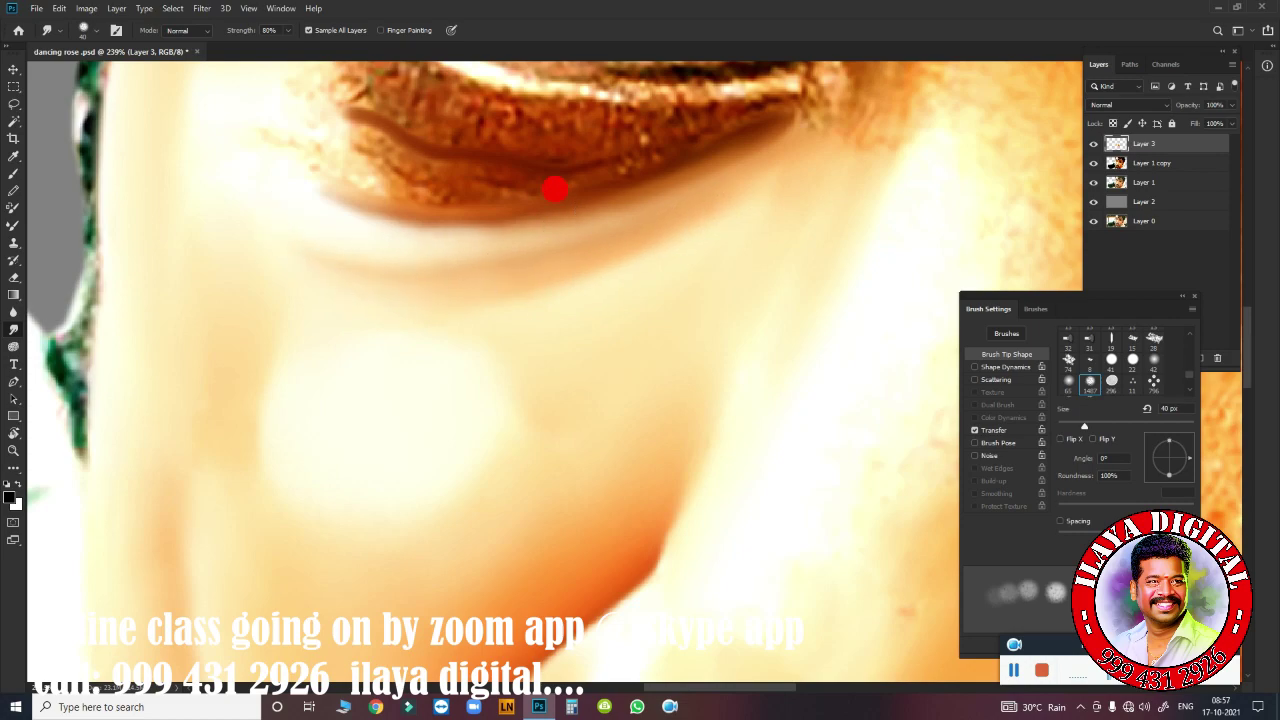
mouse_move(645, 453)
mouse_down()
mouse_move(563, 457)
mouse_move(597, 480)
mouse_up()
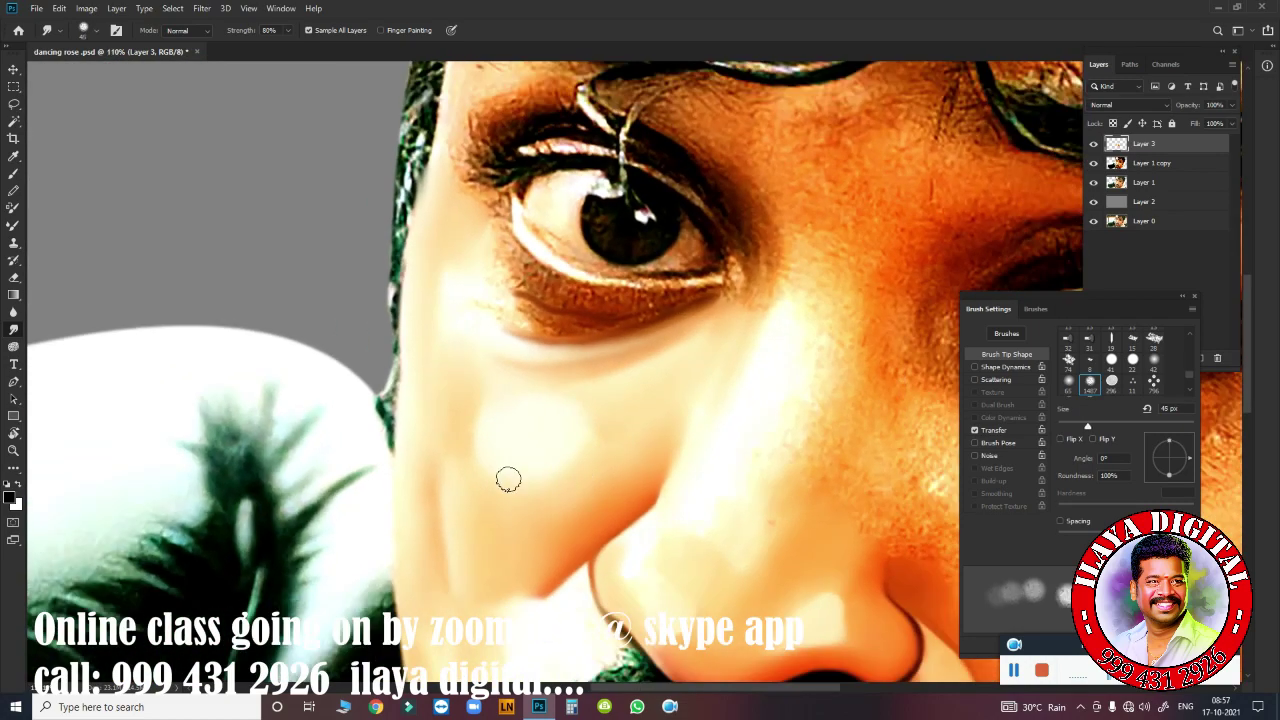
Smudge the cheek below the eye, blending it upward toward the eye corner with a 60–100 px brush.
key(bracketright)
key(bracketright)
key(bracketright)
mouse_move(480, 486)
mouse_down()
mouse_move(531, 477)
mouse_move(501, 435)
mouse_move(537, 529)
mouse_move(519, 617)
mouse_up()
key(bracketright)
key(bracketleft)
key(bracketleft)
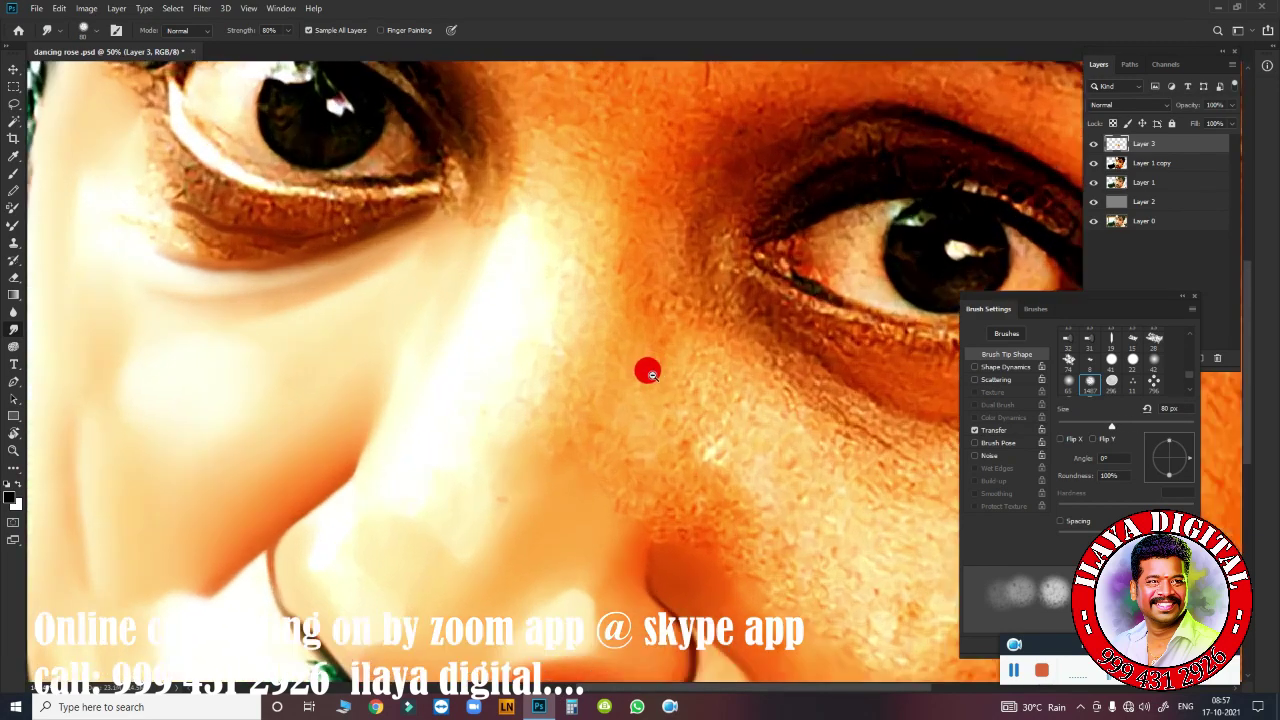
drag(645, 366, 680, 458)
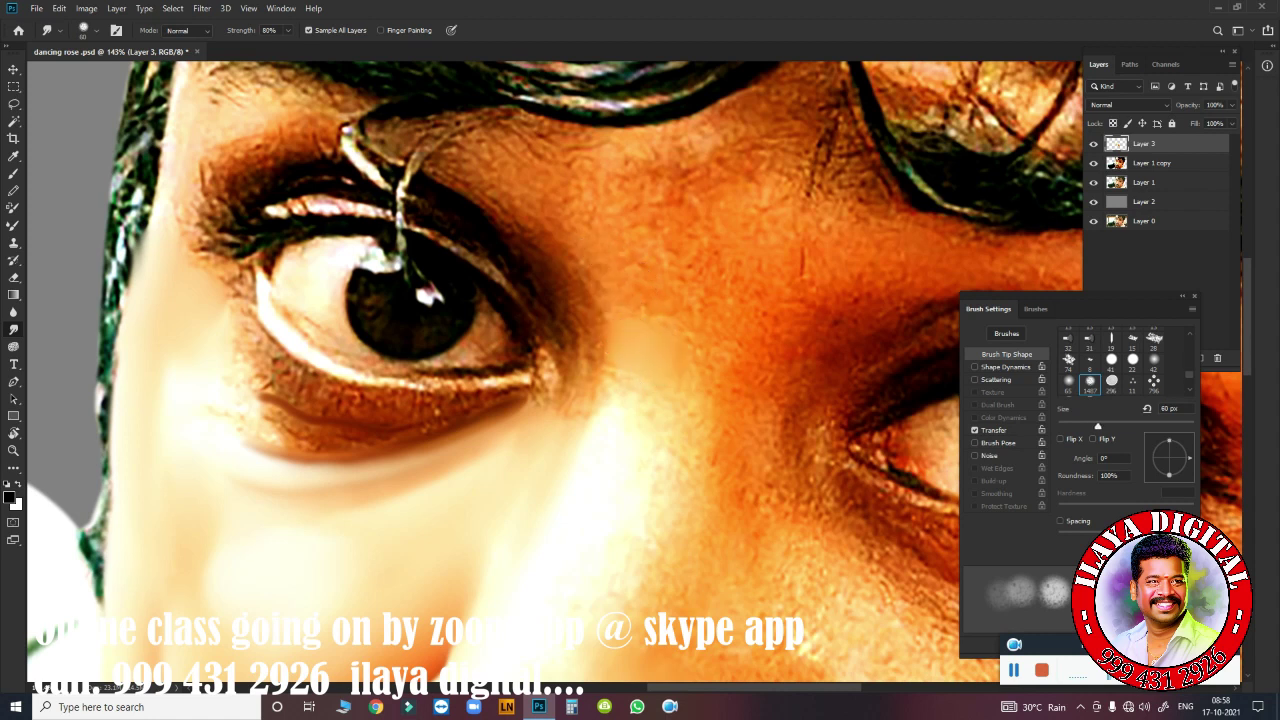
mouse_move(616, 451)
mouse_down()
mouse_move(620, 374)
mouse_move(707, 360)
mouse_move(677, 414)
mouse_move(741, 368)
mouse_up()
key(bracketright)
key(bracketleft)
mouse_move(741, 412)
mouse_down()
mouse_move(729, 471)
mouse_move(620, 417)
mouse_up()
key(bracketright)
key(bracketright)
key(bracketright)
drag(600, 309, 650, 370)
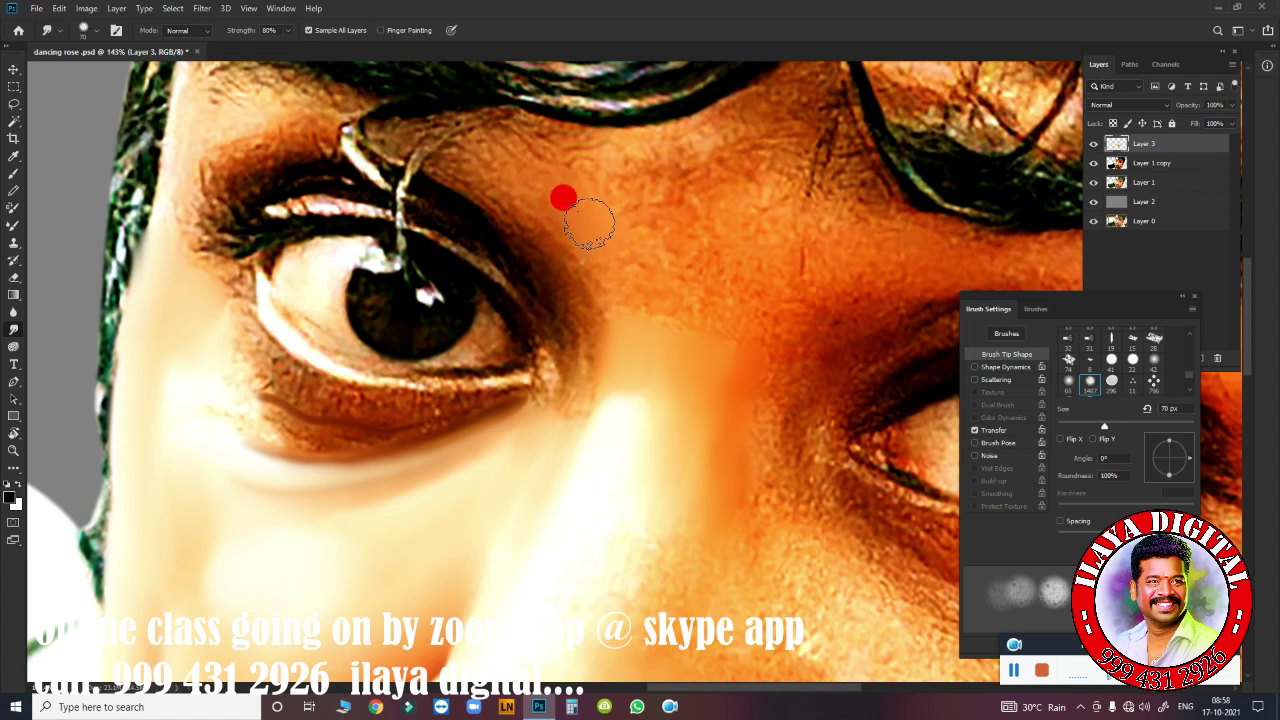
Smooth the forehead above the eye, the skin between the eyes and beside the eyebrow into orange.
mouse_move(583, 208)
mouse_down()
mouse_move(580, 290)
mouse_move(645, 210)
mouse_move(623, 280)
mouse_up()
key(bracketright)
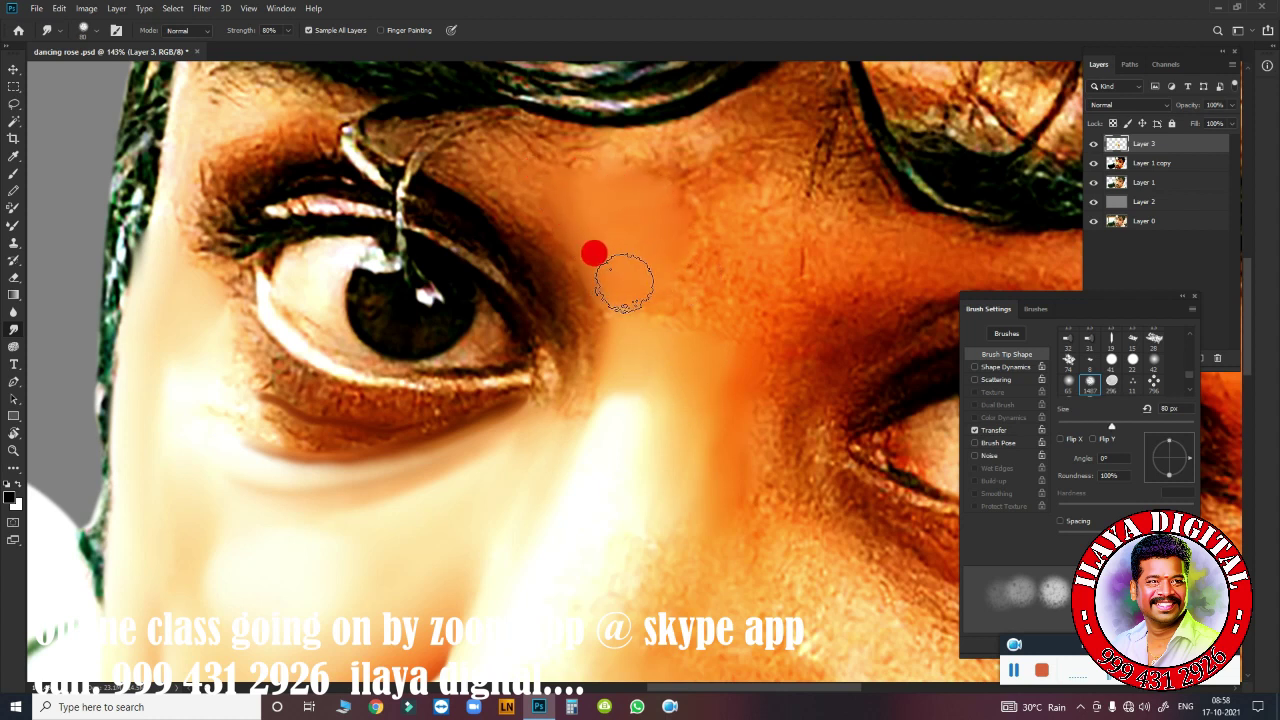
key(bracketright)
key(bracketright)
mouse_move(700, 214)
mouse_down()
mouse_move(735, 250)
mouse_move(808, 234)
mouse_move(679, 307)
mouse_up()
drag(648, 347, 683, 368)
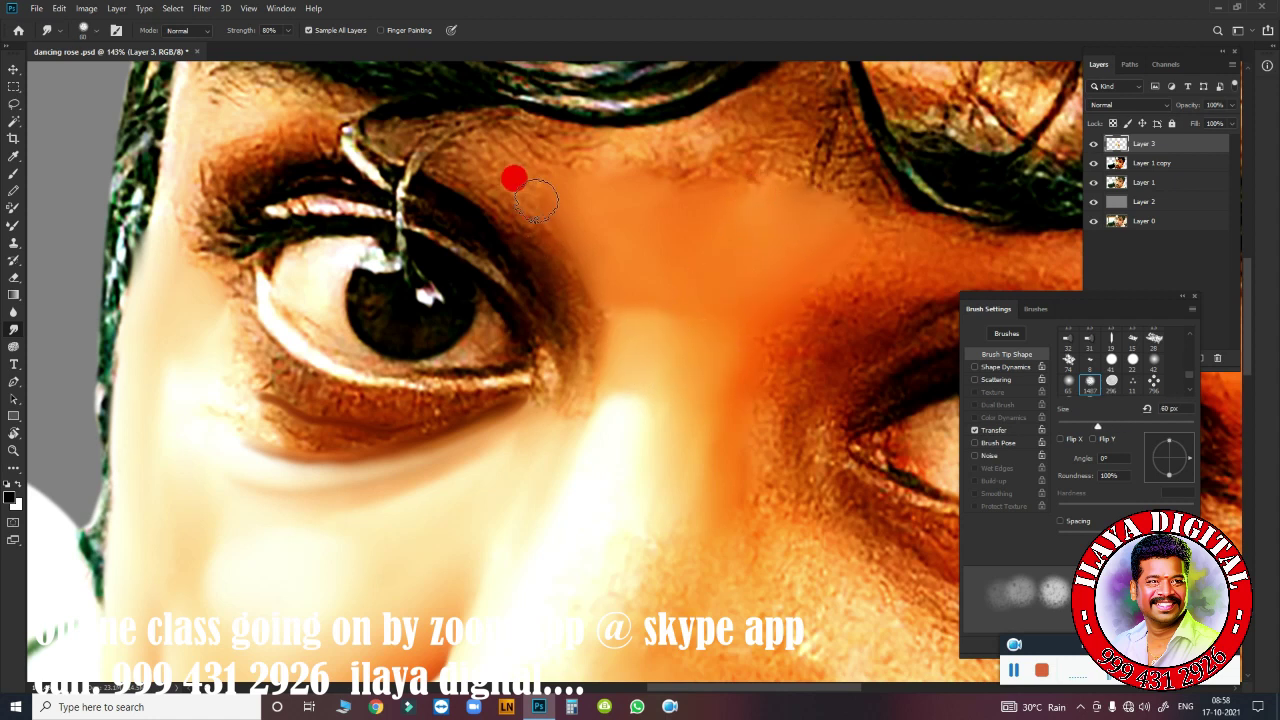
mouse_move(536, 200)
mouse_down()
mouse_move(532, 171)
mouse_move(592, 268)
mouse_move(598, 352)
mouse_up()
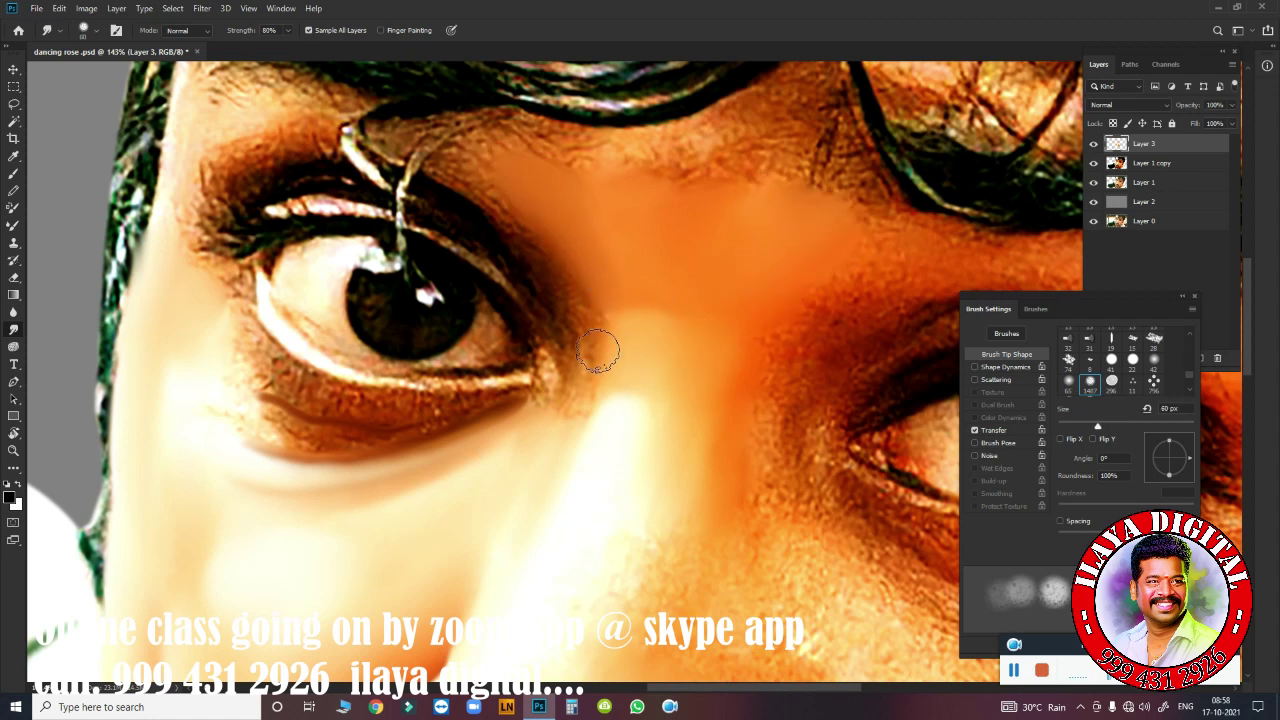
key(bracketleft)
key(bracketleft)
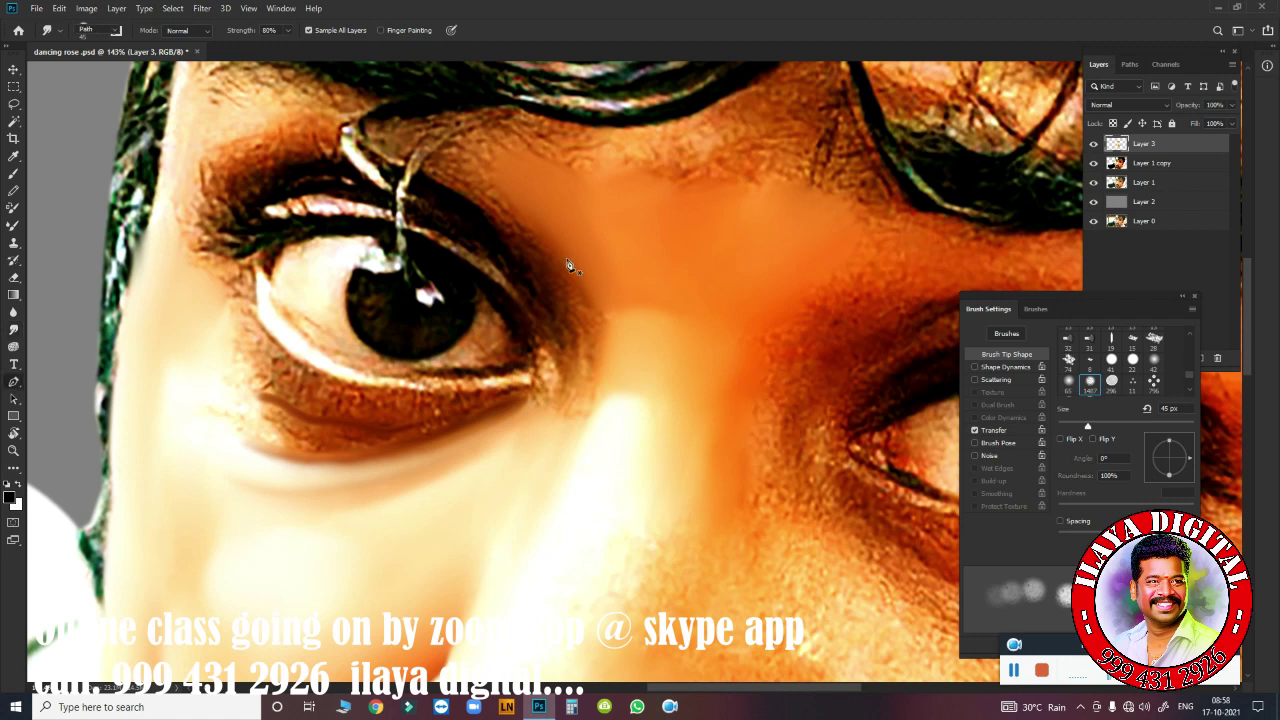
Start a Pen path at the brow, curving it beside the eye, down the nose and around the nostril.
key(p)
click(500, 192)
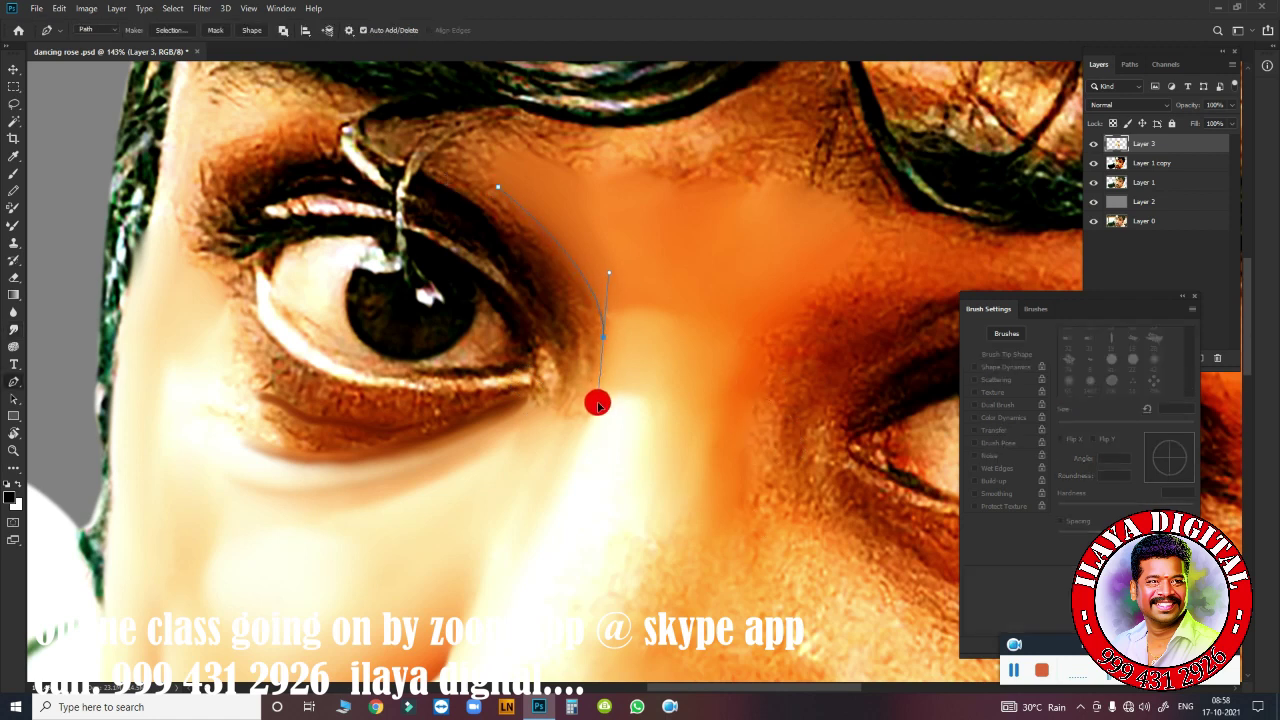
drag(529, 558, 468, 666)
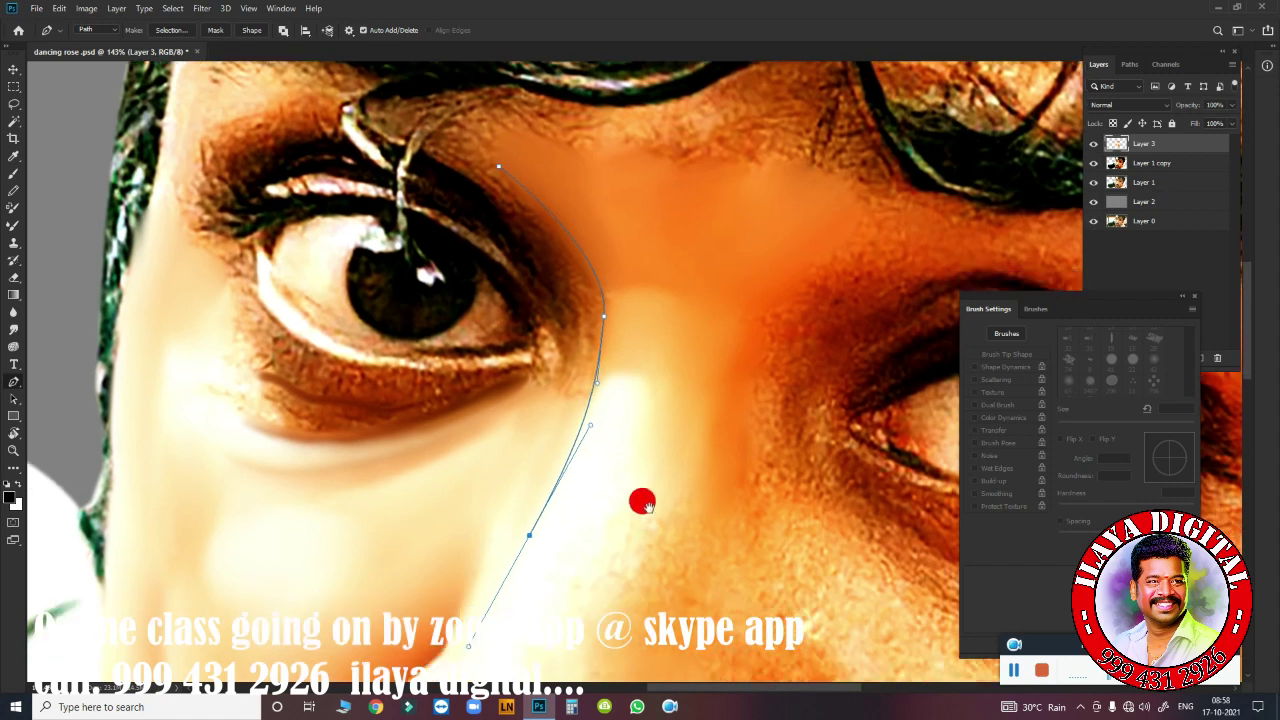
drag(645, 505, 648, 338)
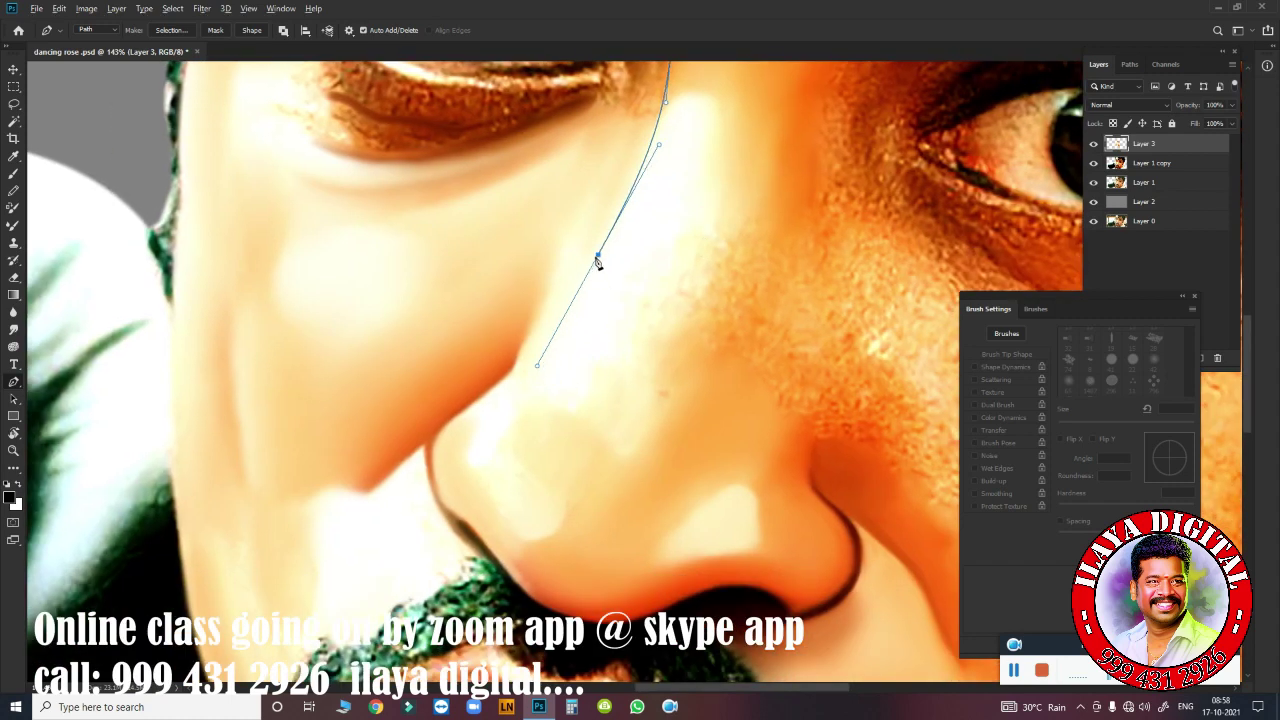
drag(506, 378, 466, 408)
click(526, 464)
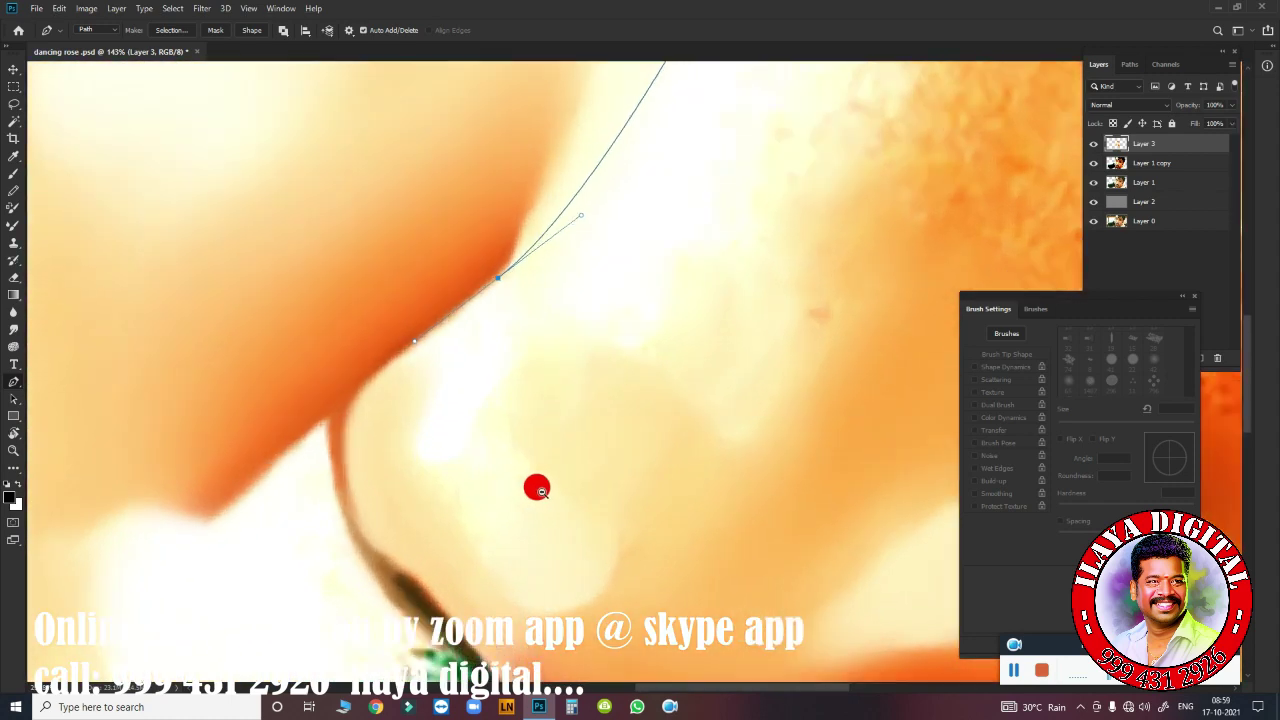
drag(331, 424, 331, 453)
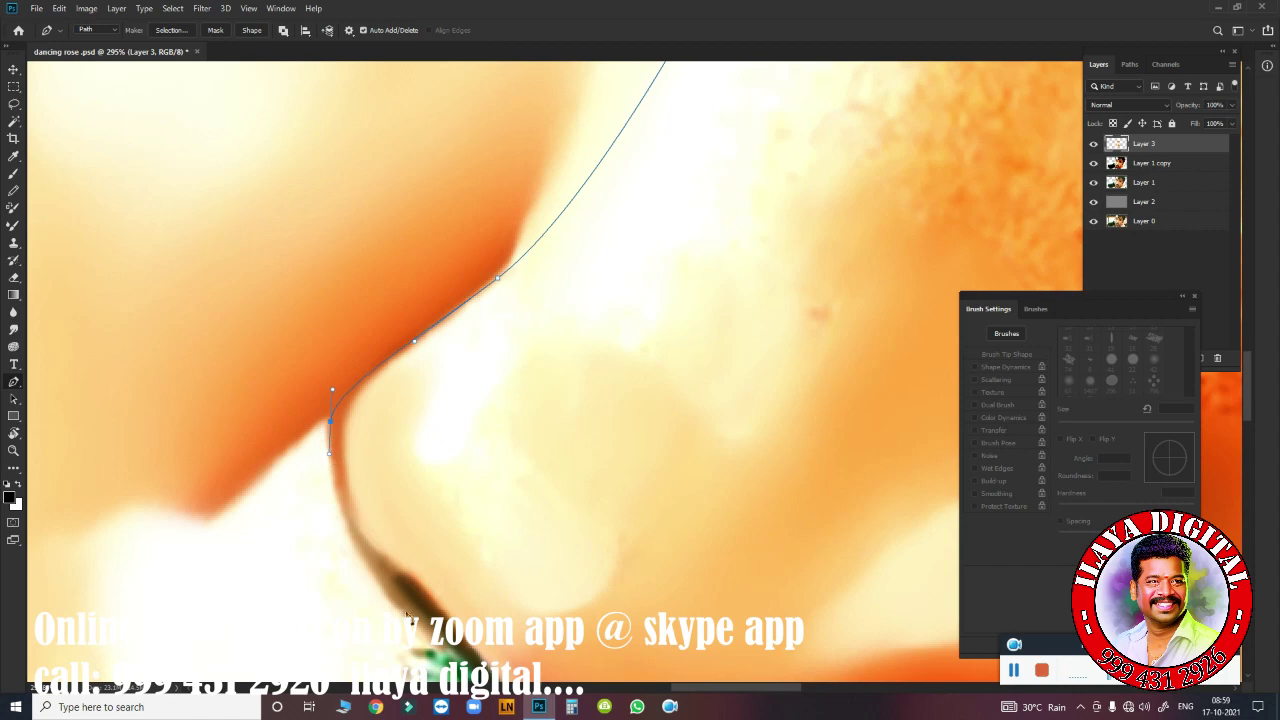
scroll(452, 645, down, 3)
drag(410, 500, 495, 580)
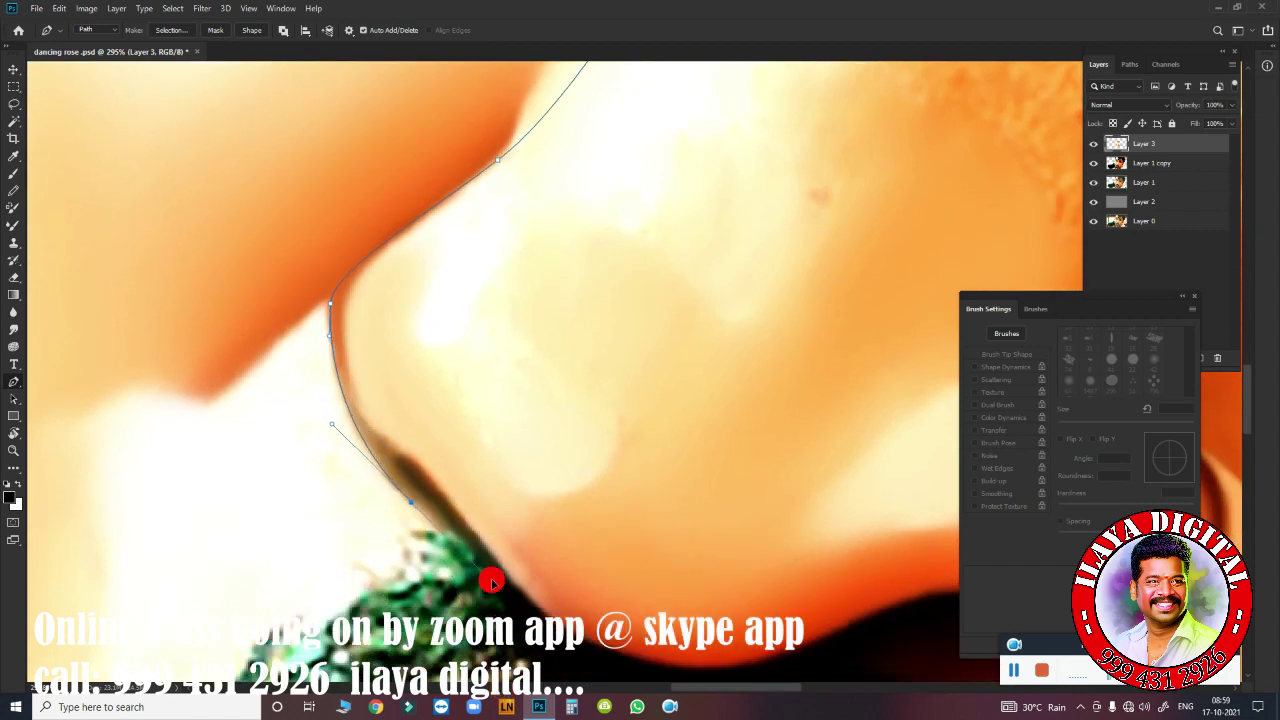
Continue the path over the cheek, under the eye and along the brow, close it, and load it as a selection.
key(ctrl+1)
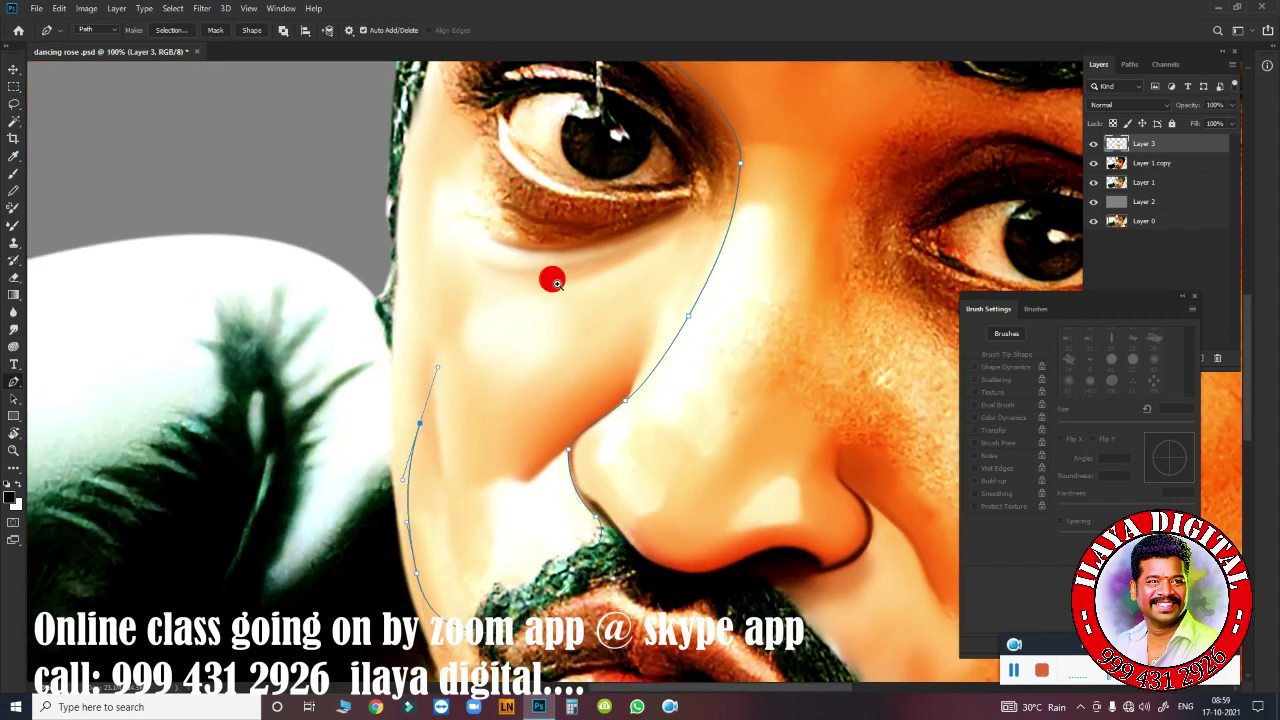
scroll(557, 283, up, 1)
click(416, 190)
scroll(820, 127, up, 5)
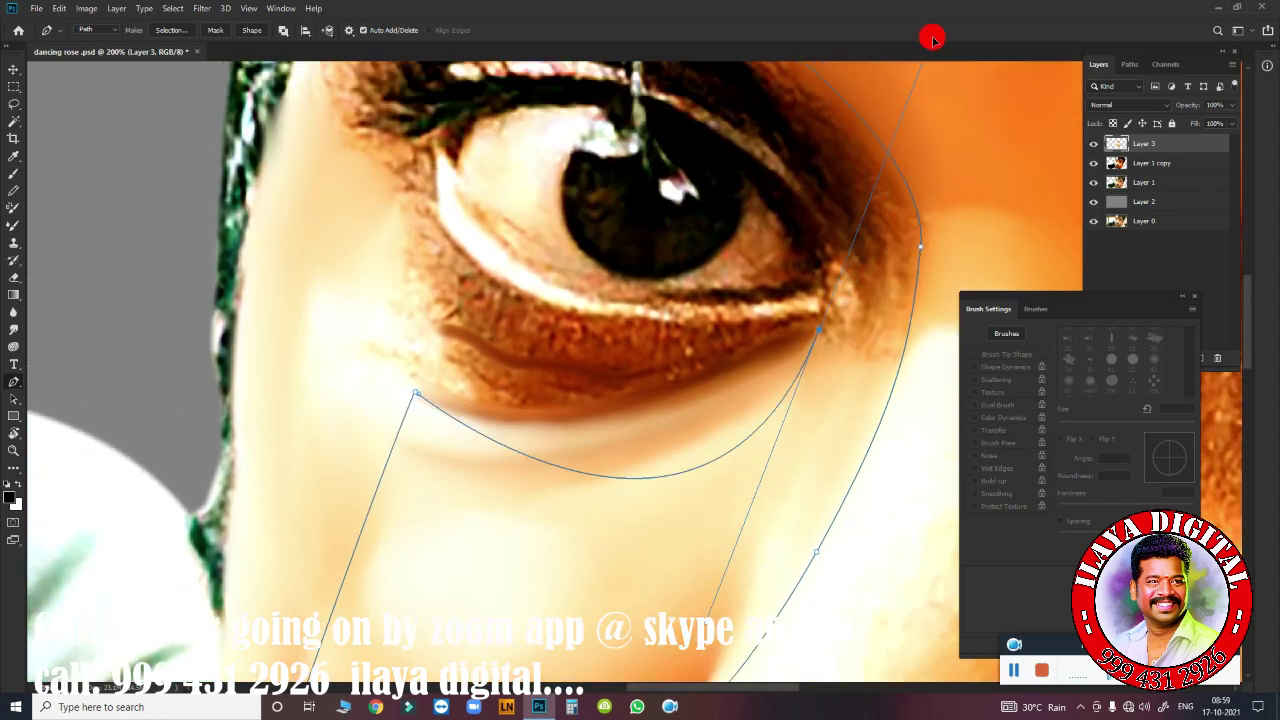
drag(818, 397, 1055, 242)
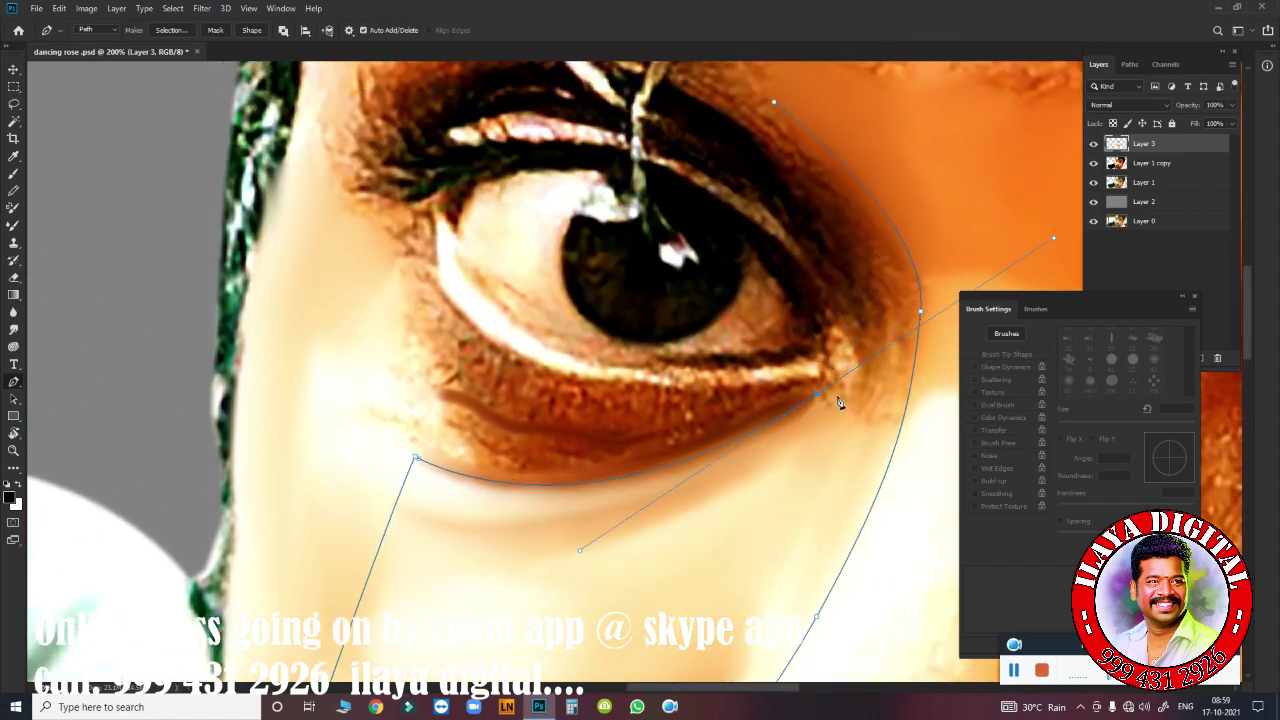
scroll(817, 397, down, 2)
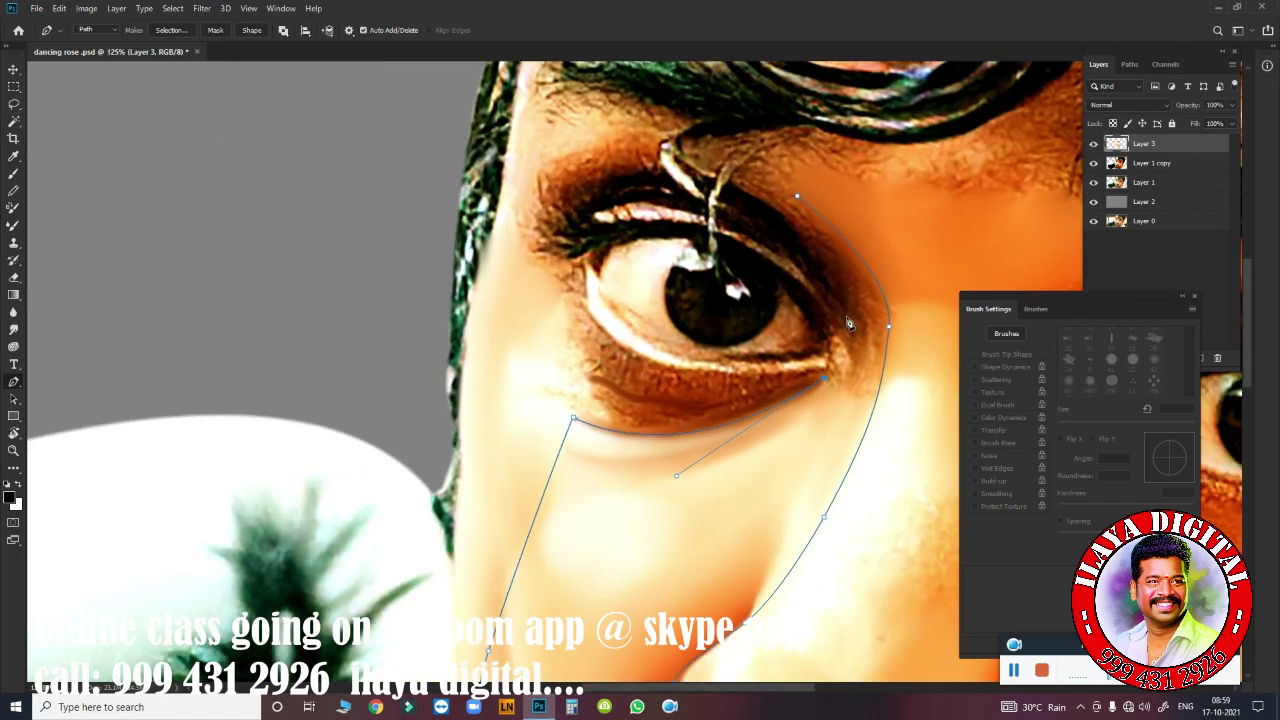
drag(749, 196, 672, 166)
drag(590, 189, 552, 224)
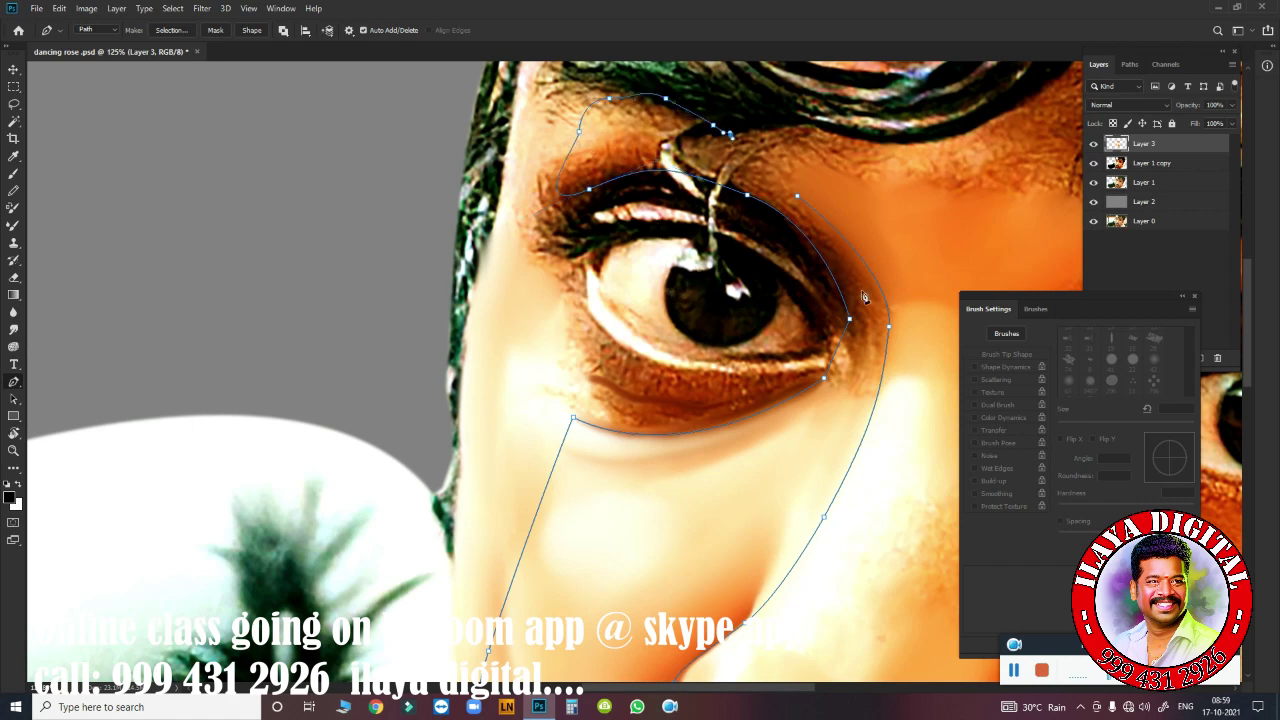
click(849, 320)
key(ctrl+Return)
Smudge along the selection edge toward the brow and blend the brown lower lid edge into orange skin.
key(r)
scroll(766, 369, up, 3)
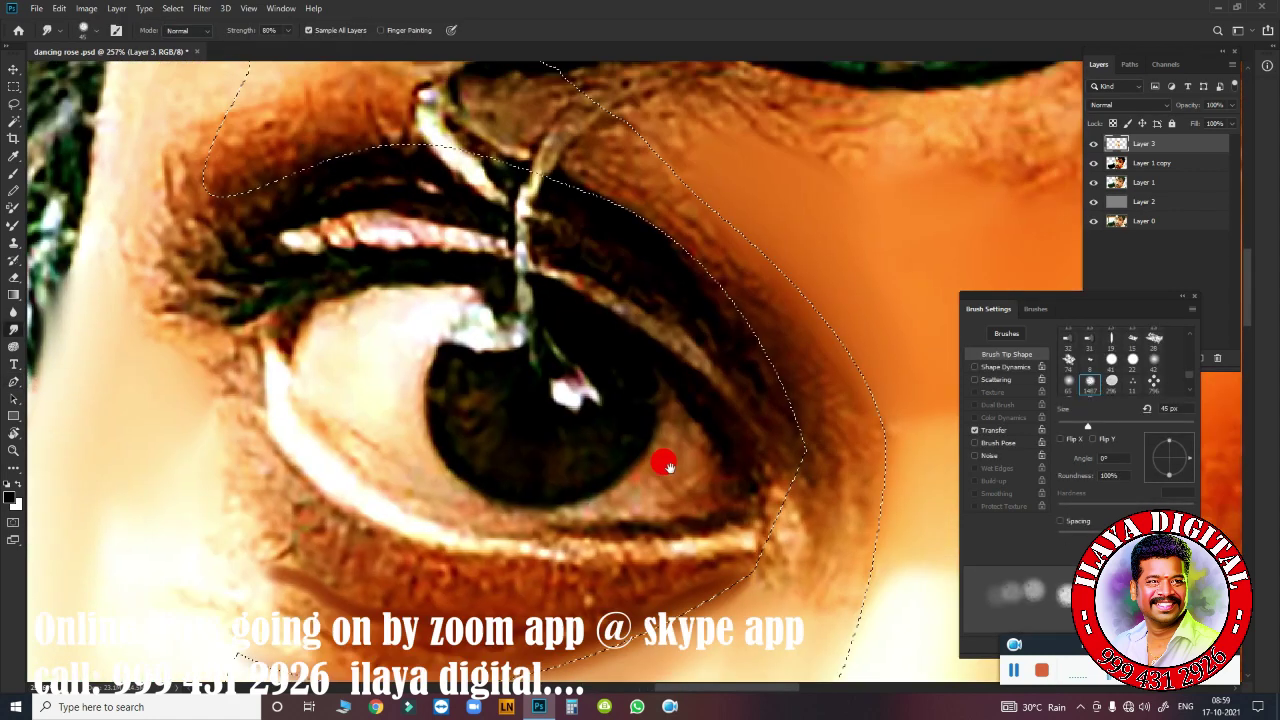
drag(667, 466, 647, 511)
mouse_move(790, 430)
mouse_down()
mouse_move(556, 193)
mouse_move(646, 266)
mouse_move(523, 166)
mouse_up()
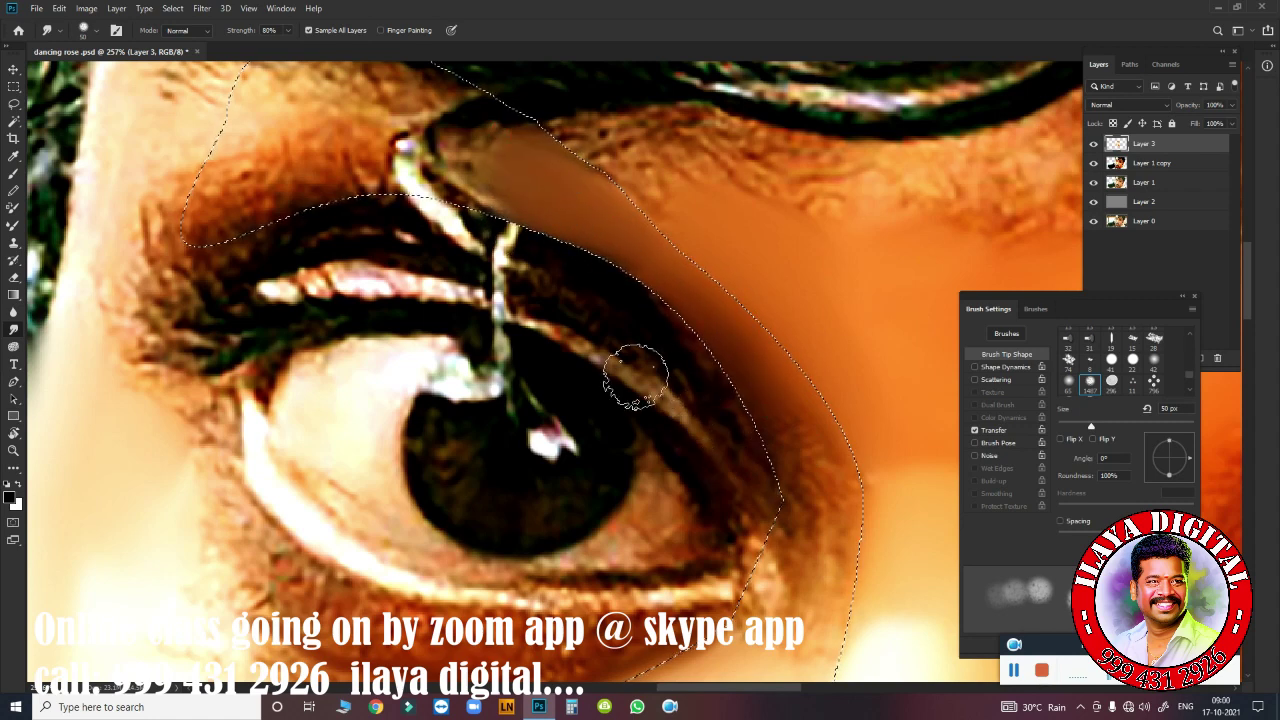
key(bracketleft)
mouse_move(794, 400)
mouse_down()
mouse_move(766, 409)
mouse_move(840, 530)
mouse_move(814, 414)
mouse_up()
key(bracketleft)
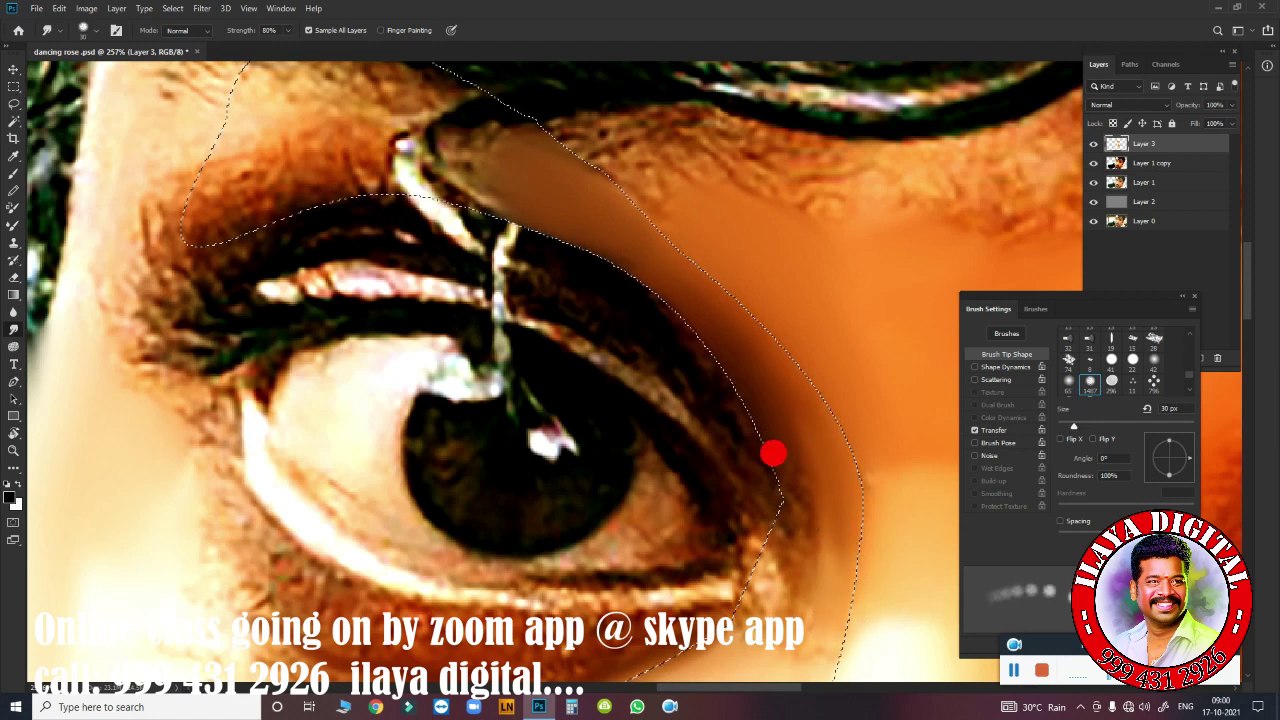
mouse_move(773, 454)
mouse_down()
mouse_move(820, 486)
mouse_move(774, 306)
mouse_up()
key(bracketright)
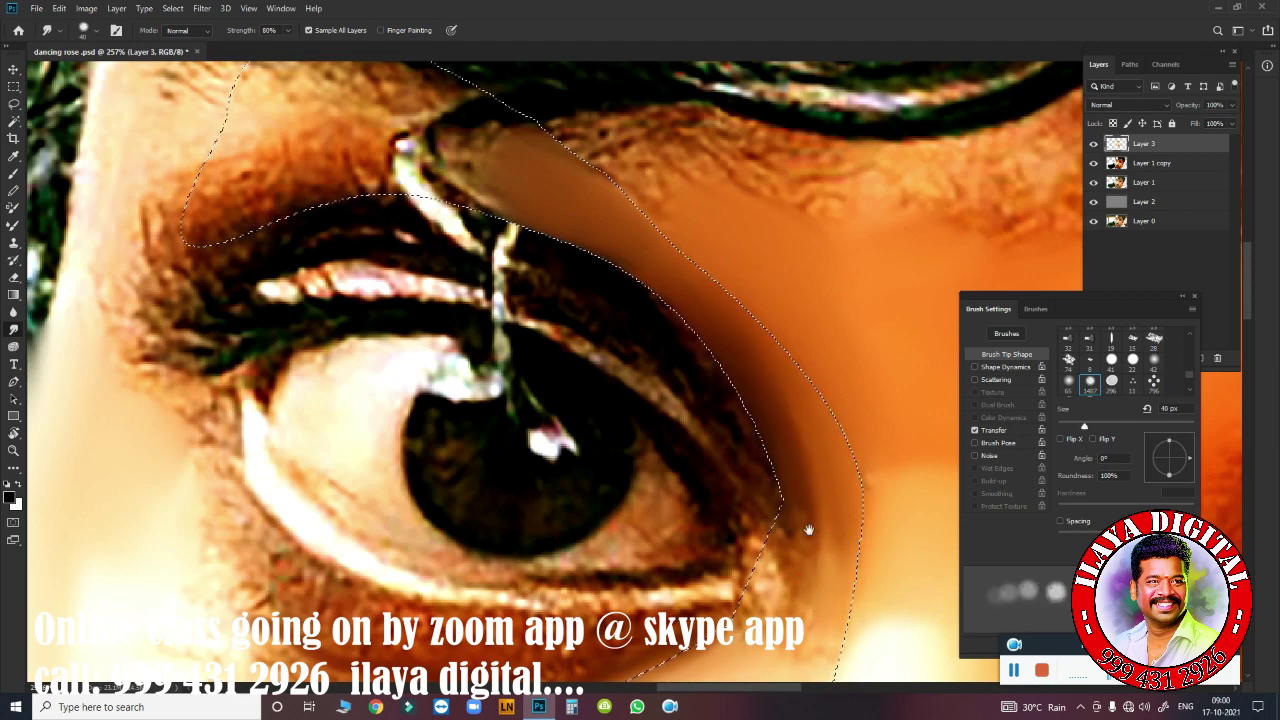
drag(809, 529, 829, 300)
mouse_move(817, 377)
mouse_down()
mouse_move(848, 238)
mouse_move(777, 349)
mouse_move(806, 233)
mouse_move(811, 254)
mouse_up()
Smudge the lid corner and the cheek edge beside the nose with a 25–35 px brush.
key(bracketleft)
key(bracketleft)
key(bracketright)
mouse_move(792, 411)
mouse_down()
mouse_move(816, 433)
mouse_move(750, 322)
mouse_move(771, 343)
mouse_up()
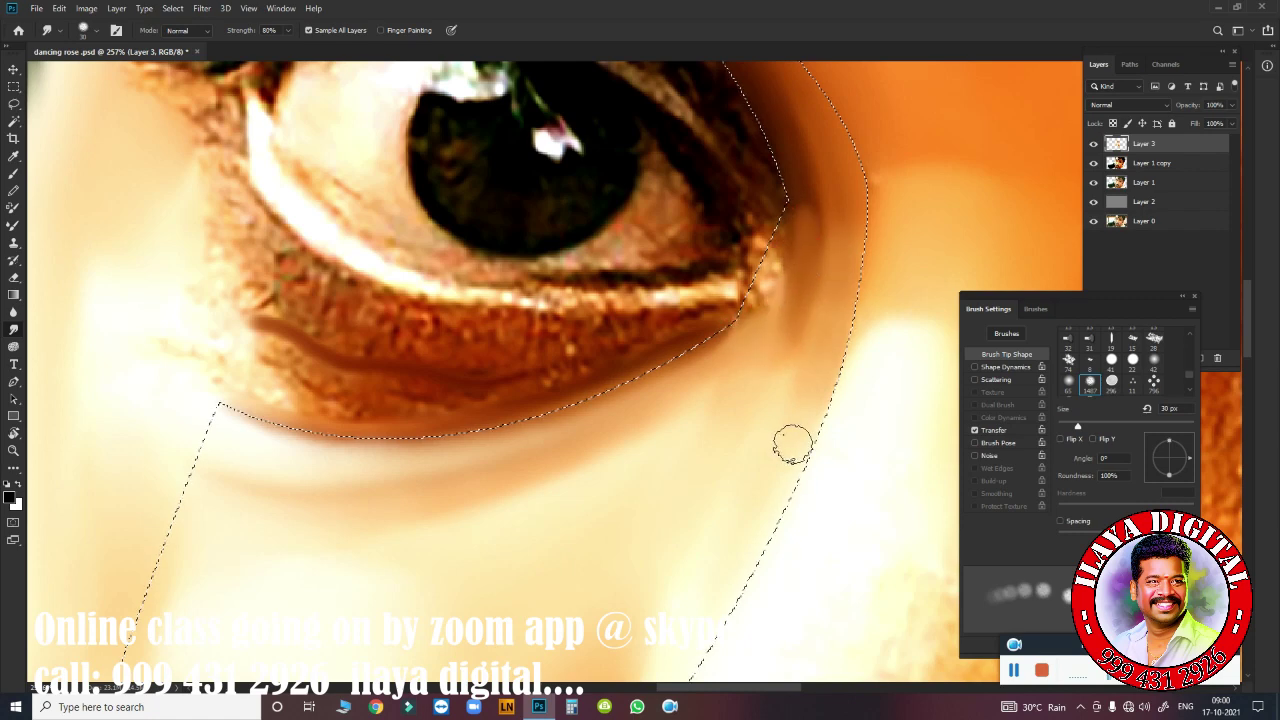
key(bracketleft)
scroll(748, 308, down, 5)
scroll(748, 308, down, 5)
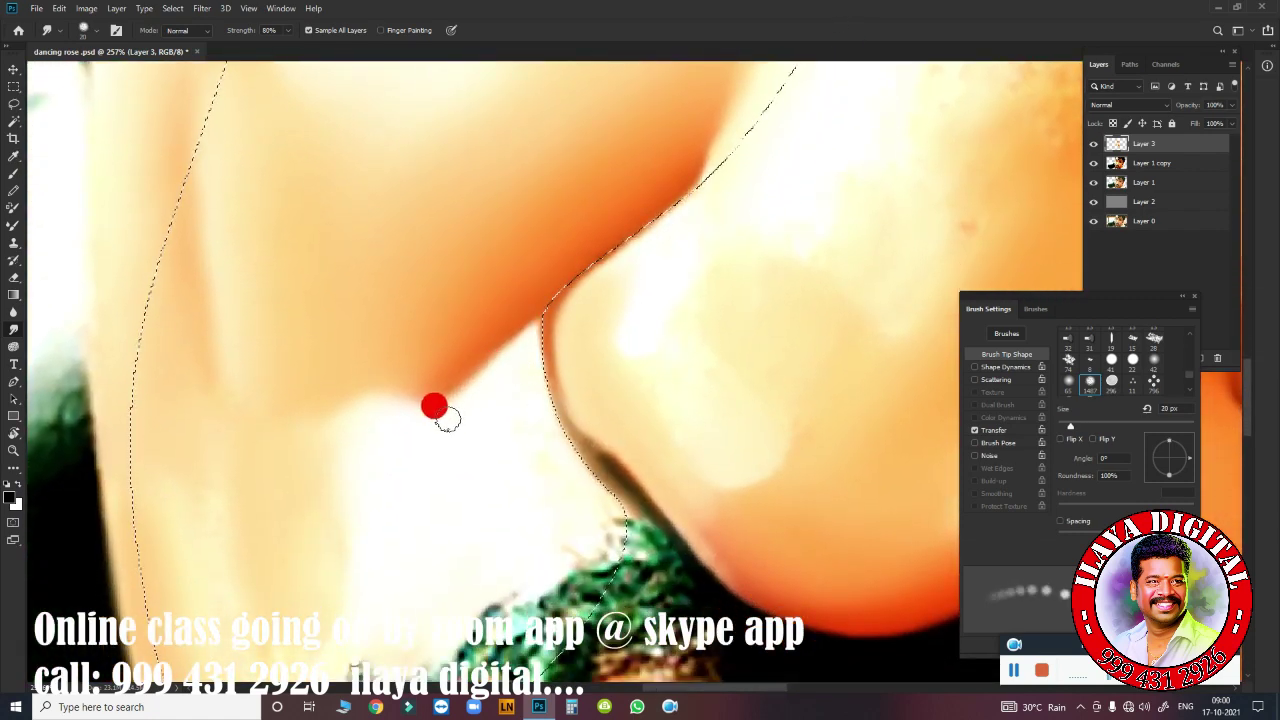
key(bracketright)
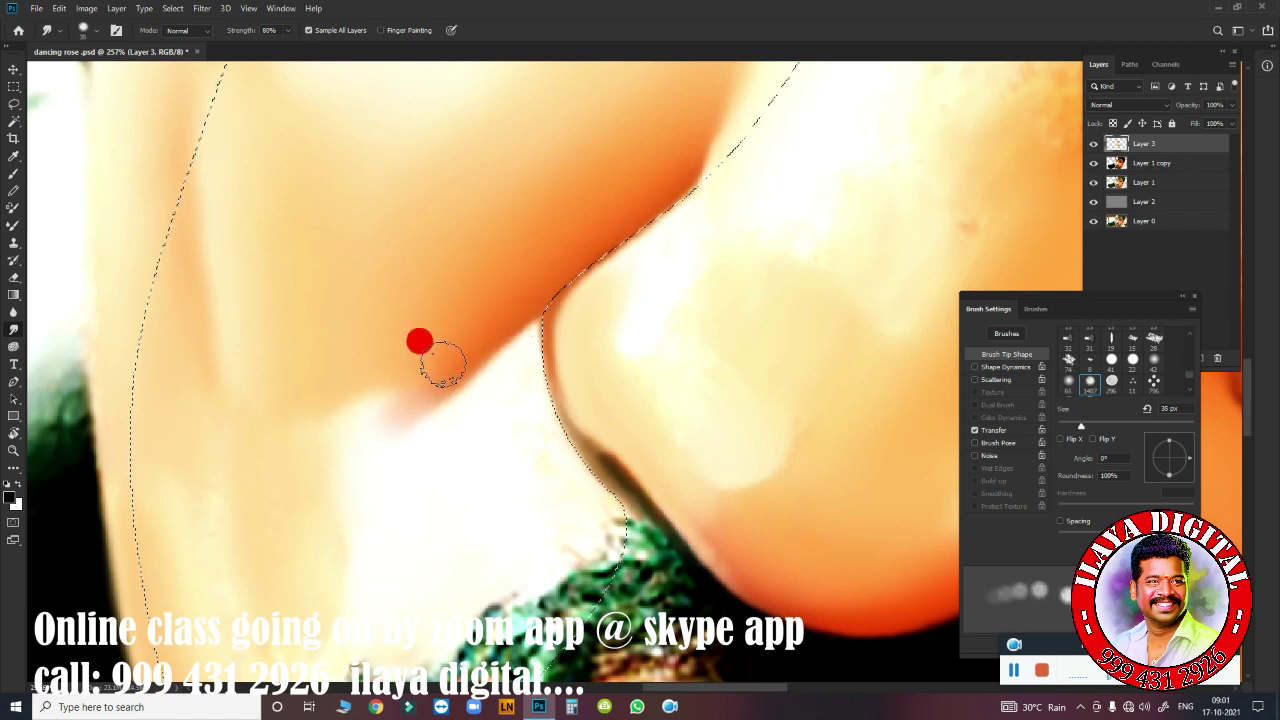
drag(500, 447, 578, 475)
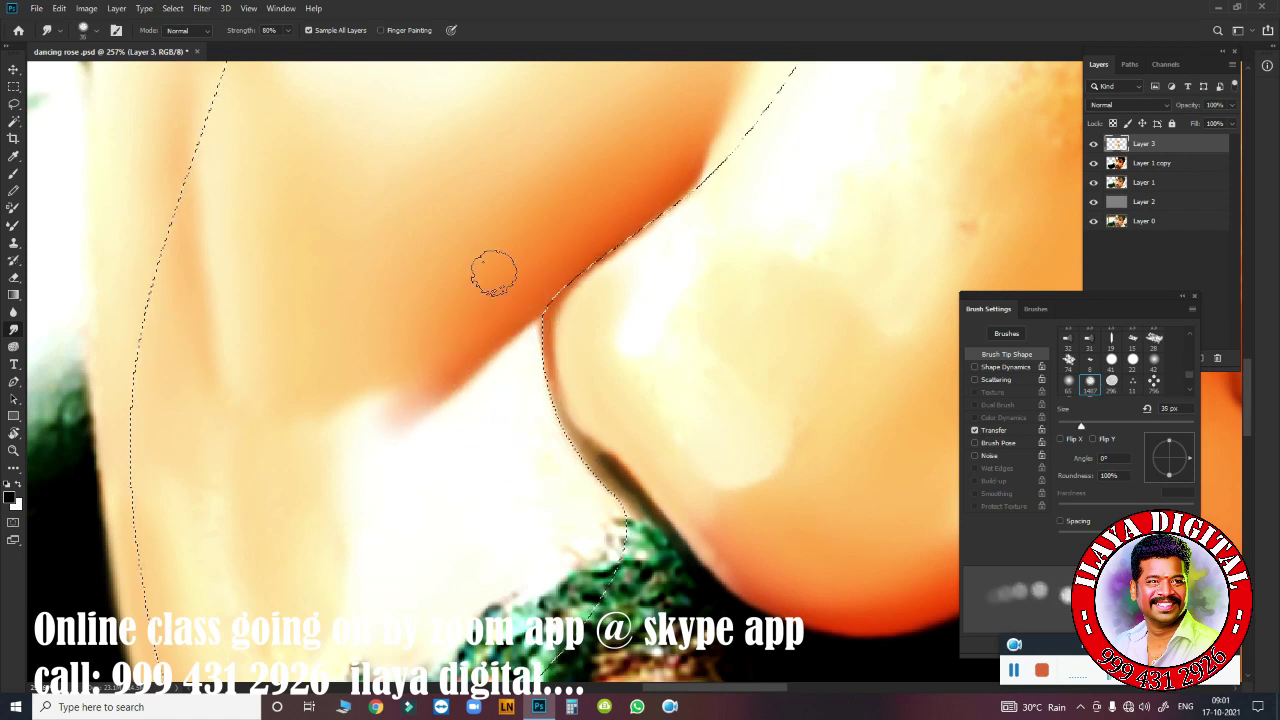
key(bracketleft)
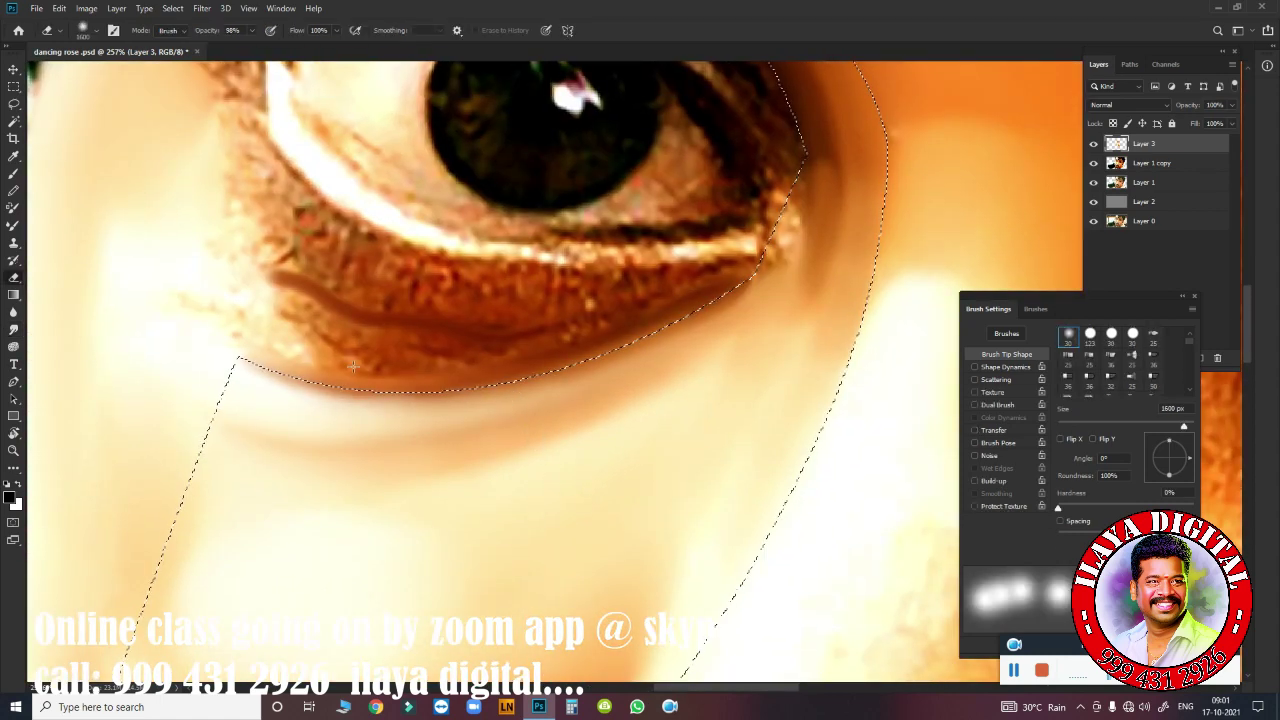
Erase along the lower eyelid selection edge, then smudge the lower eyelid smooth.
drag(400, 366, 680, 315)
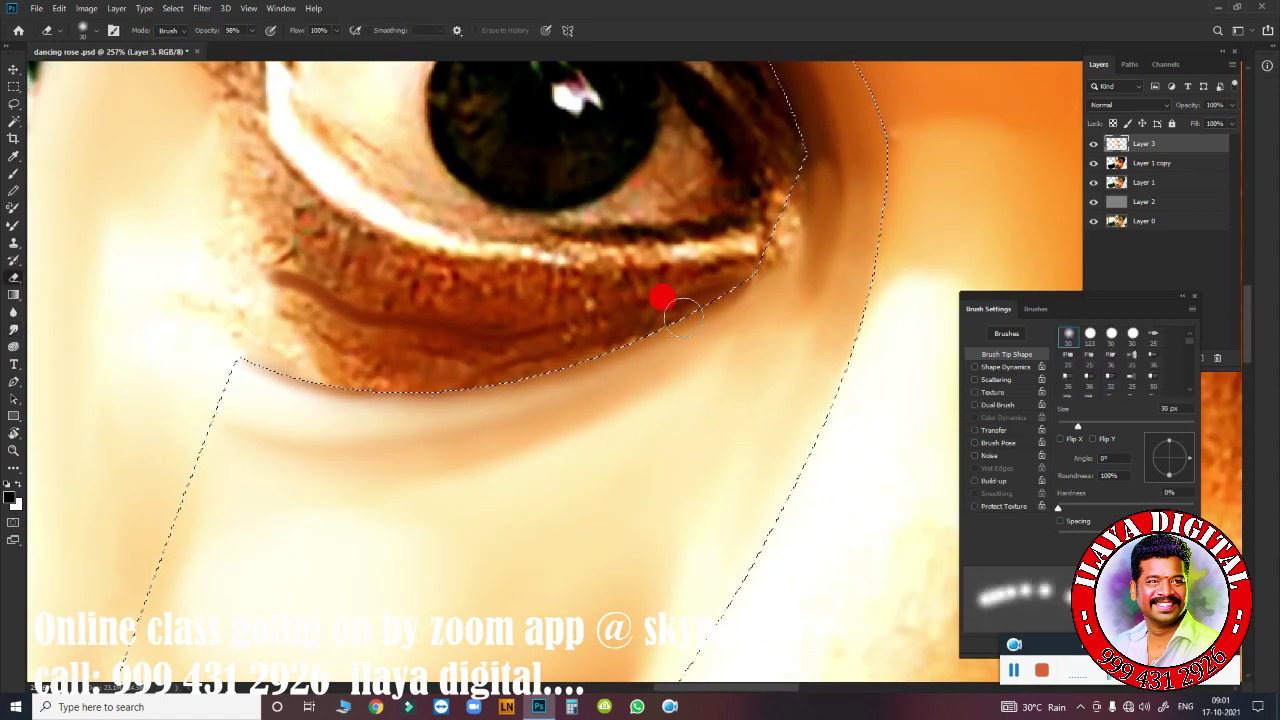
key(r)
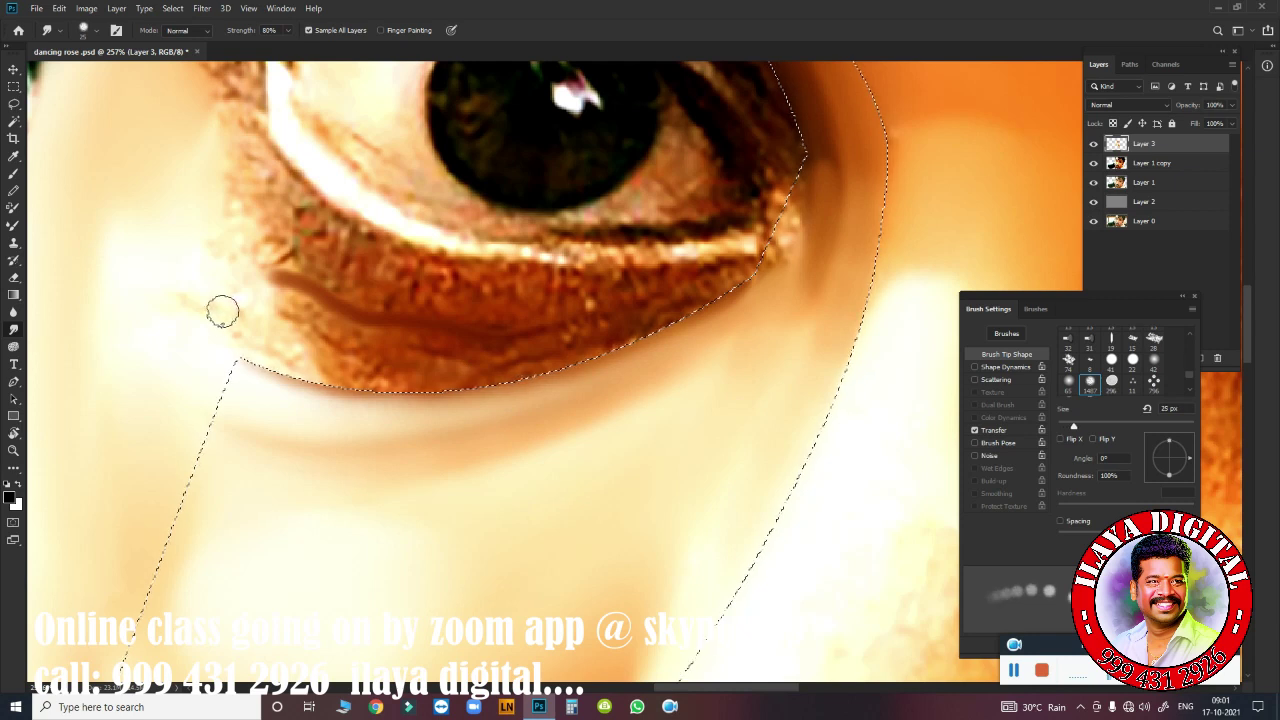
mouse_move(222, 312)
mouse_down()
mouse_move(343, 382)
mouse_move(510, 393)
mouse_up()
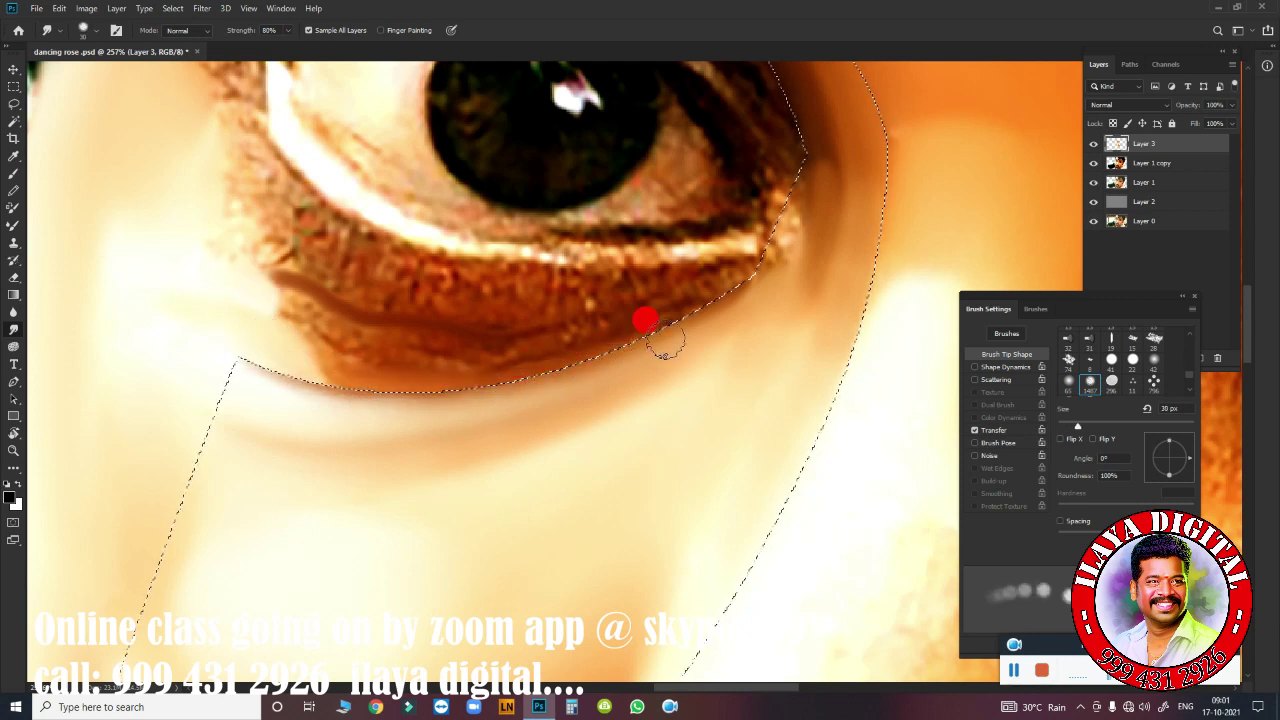
mouse_move(712, 287)
mouse_down()
mouse_move(306, 357)
mouse_move(504, 366)
mouse_up()
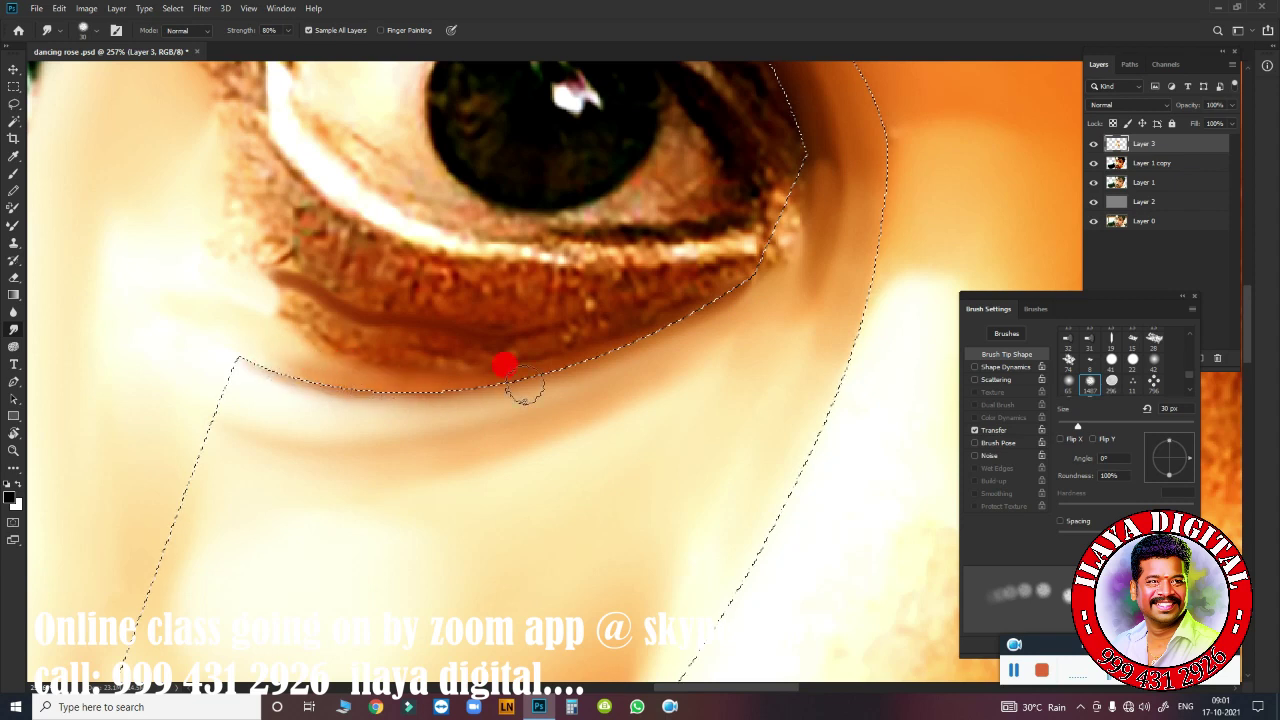
drag(286, 291, 457, 346)
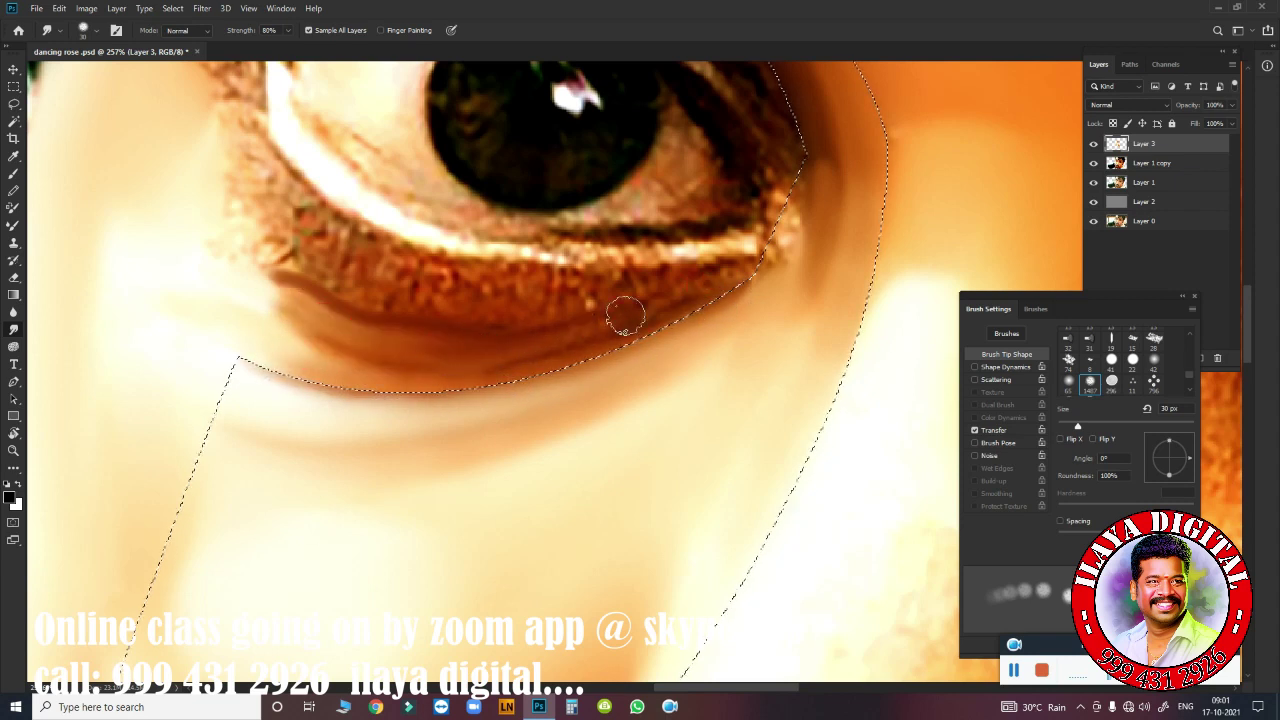
key(bracketleft)
drag(623, 306, 690, 289)
mouse_move(514, 349)
mouse_down()
mouse_move(414, 366)
mouse_move(271, 309)
mouse_move(306, 310)
mouse_up()
Soften the dark band under the lower eyelid at 30 px and smudge near the upper eyelid.
key(bracketright)
drag(360, 372, 566, 360)
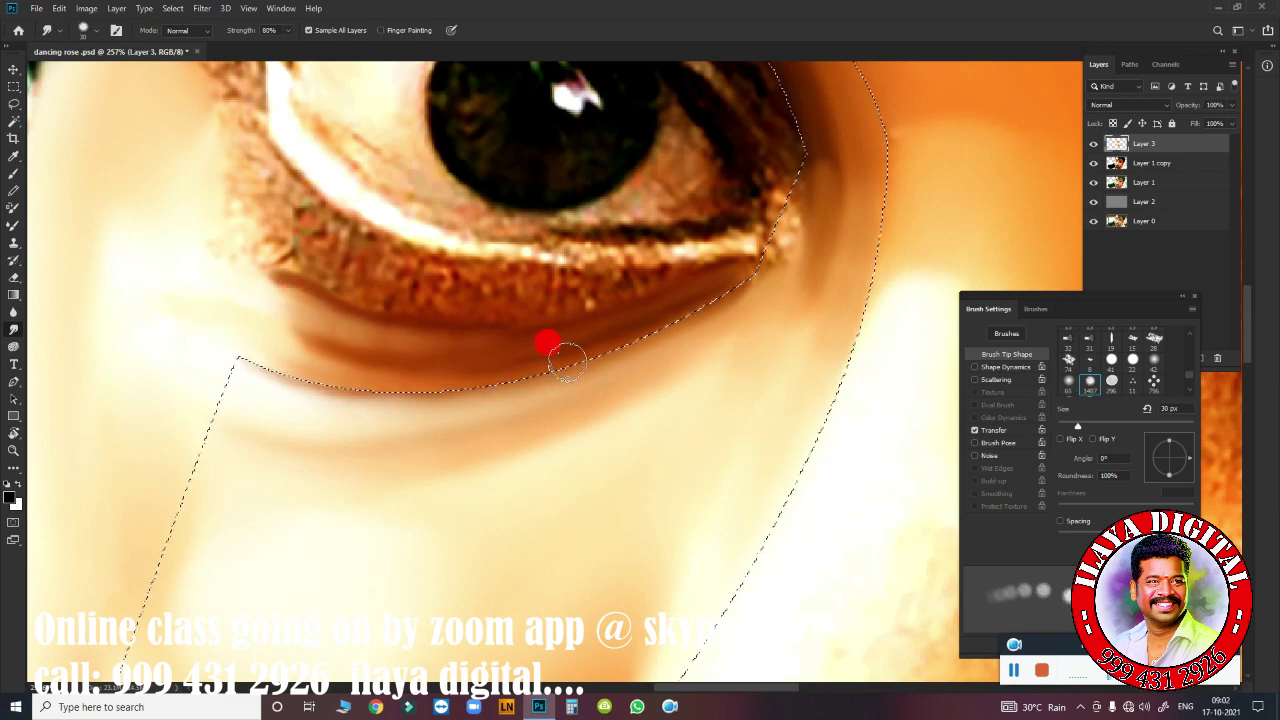
drag(474, 369, 349, 349)
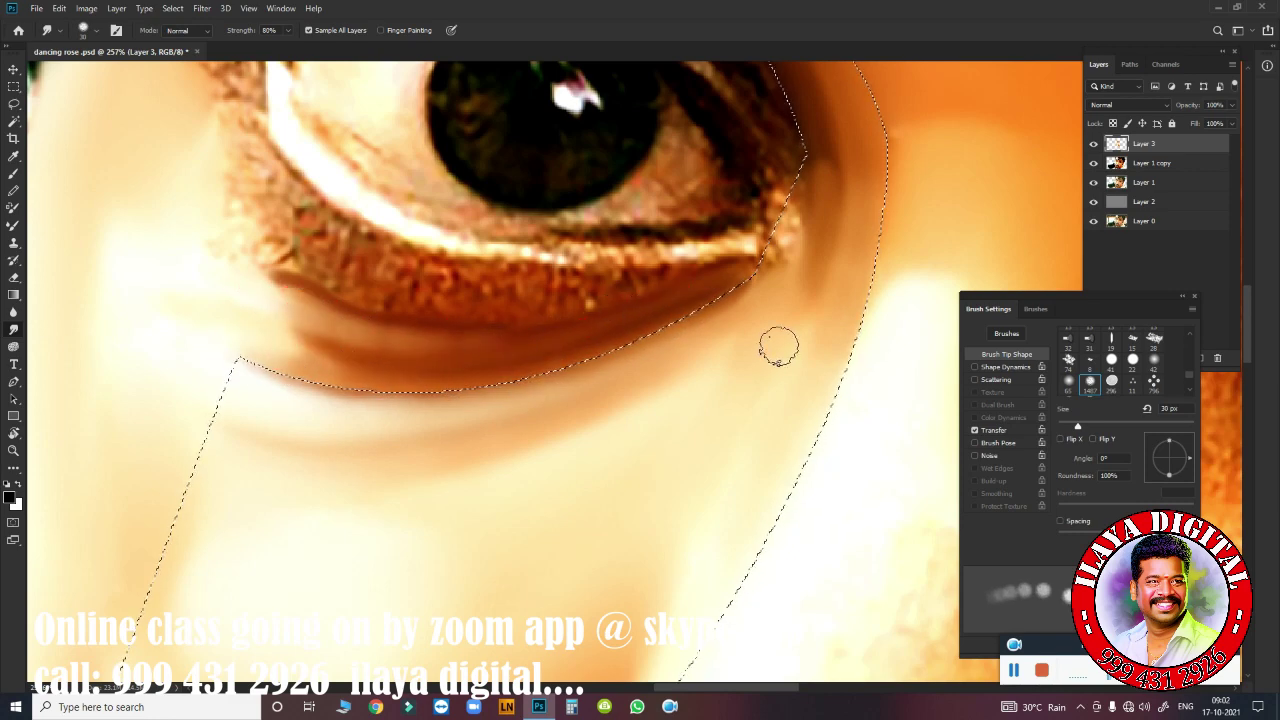
drag(617, 212, 640, 517)
mouse_move(594, 189)
mouse_down()
mouse_move(620, 200)
mouse_move(605, 197)
mouse_up()
key(bracketleft)
key(b)
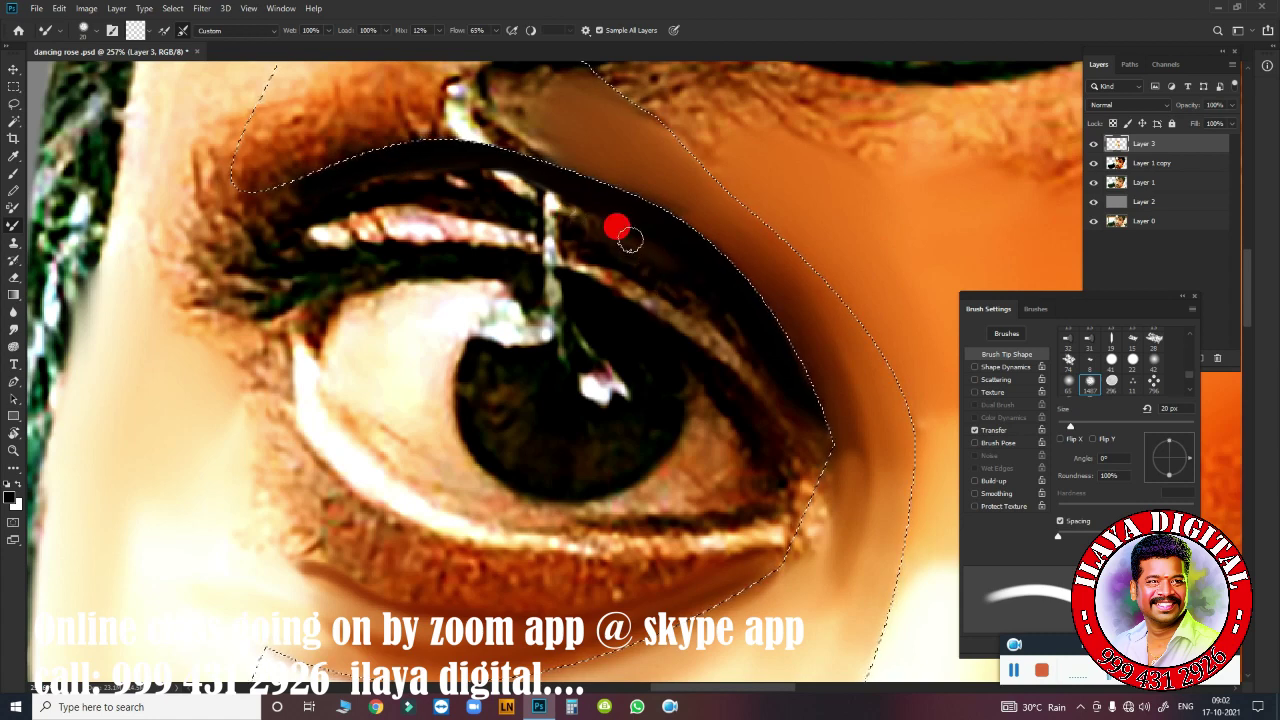
Blend the upper eyelid crease, dark lash line and inner eye corner into the skin with the Mixer Brush.
drag(629, 238, 770, 365)
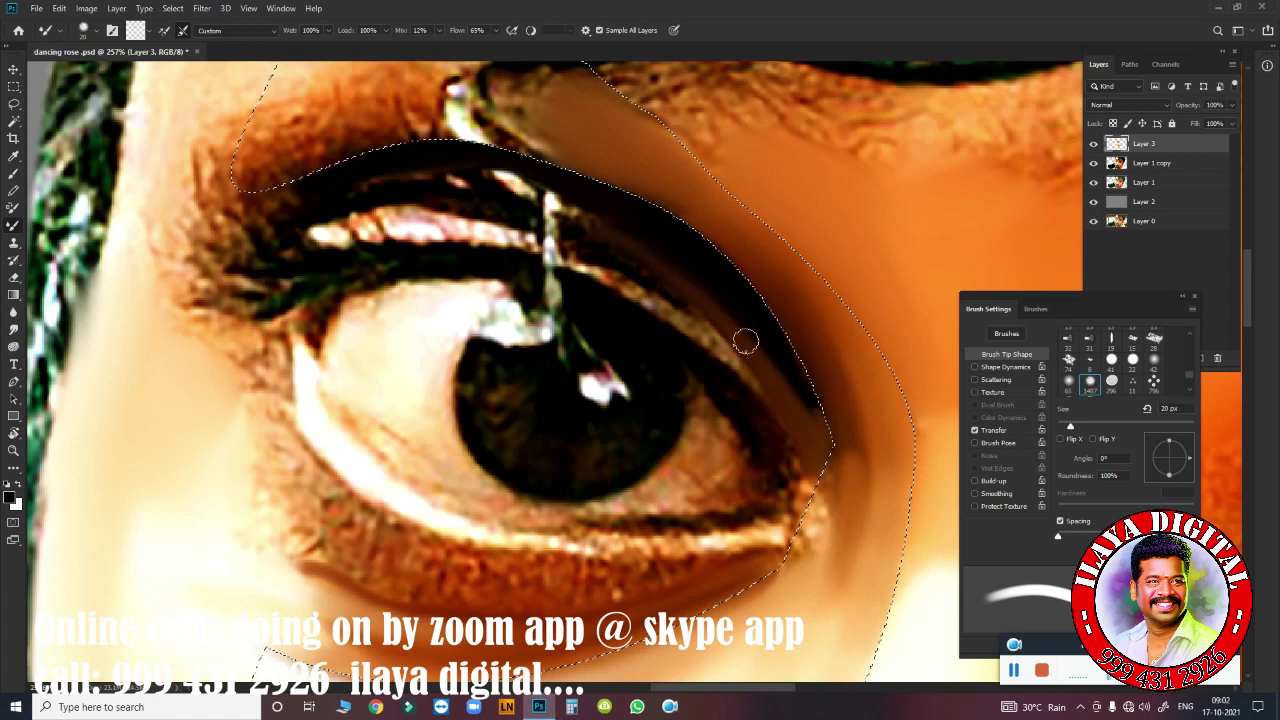
drag(651, 257, 490, 189)
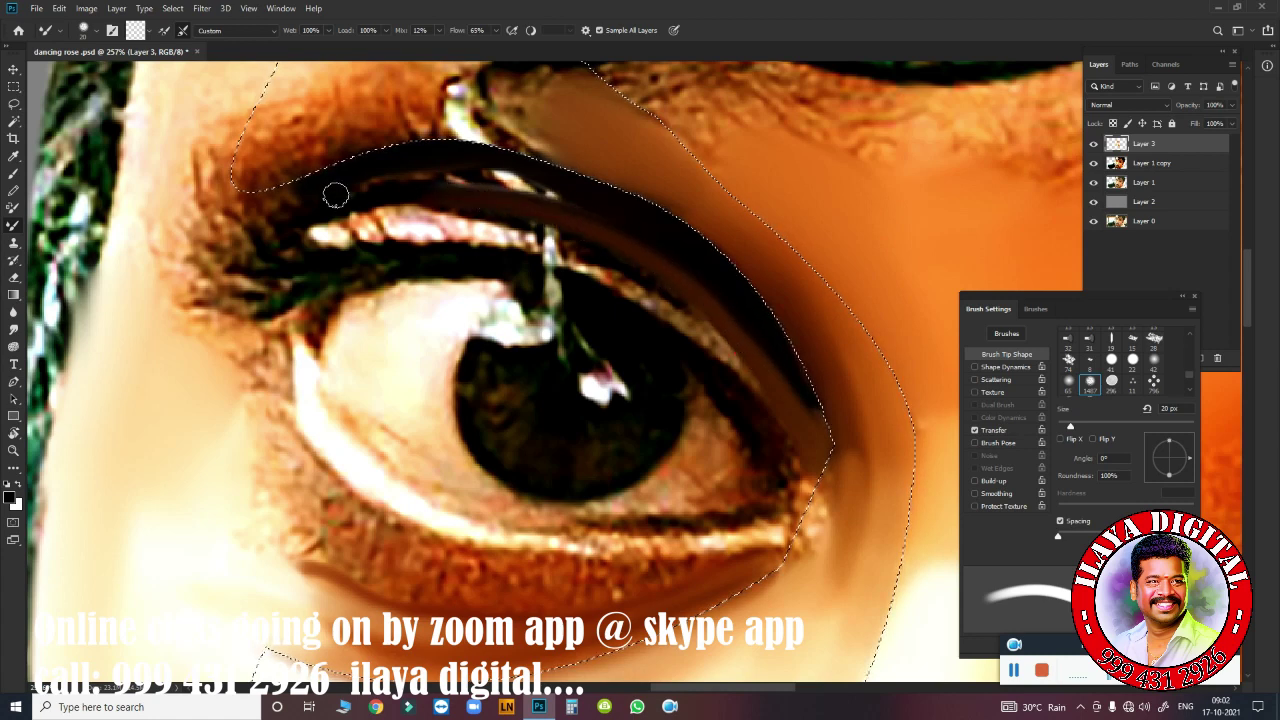
mouse_move(335, 195)
mouse_down()
mouse_move(466, 166)
mouse_move(637, 234)
mouse_up()
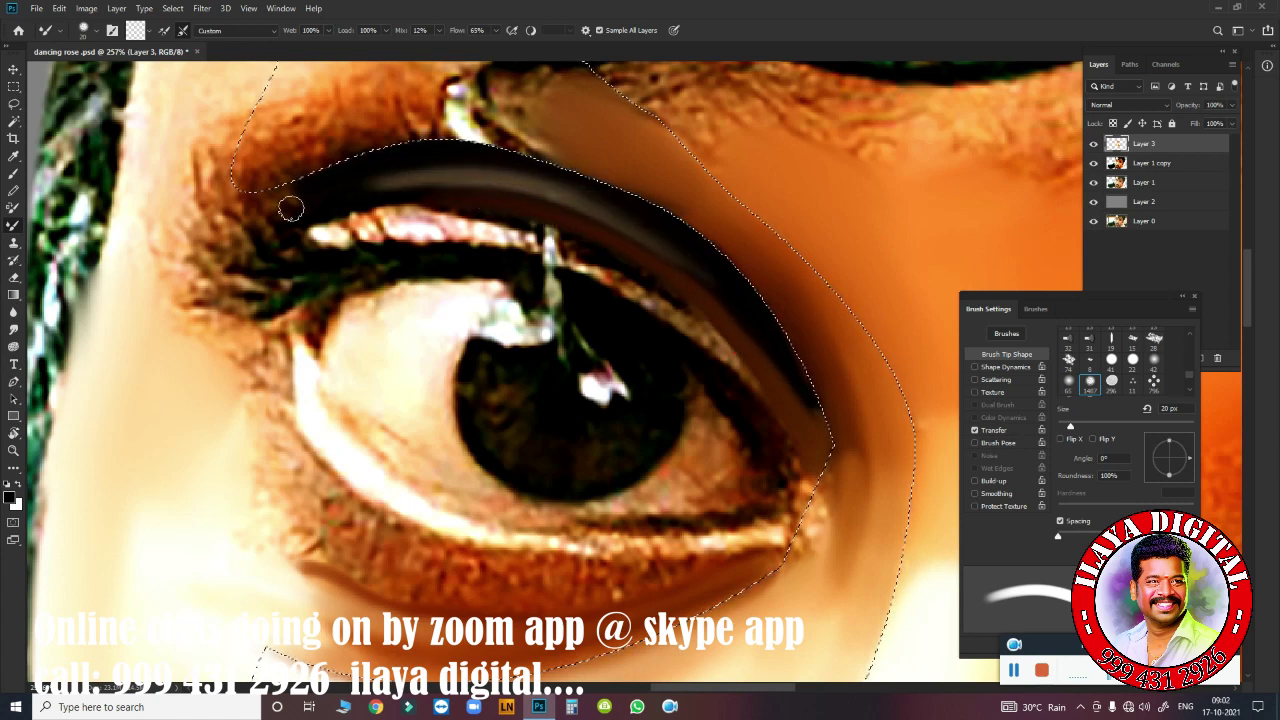
mouse_move(258, 214)
mouse_down()
mouse_move(491, 194)
mouse_move(575, 238)
mouse_up()
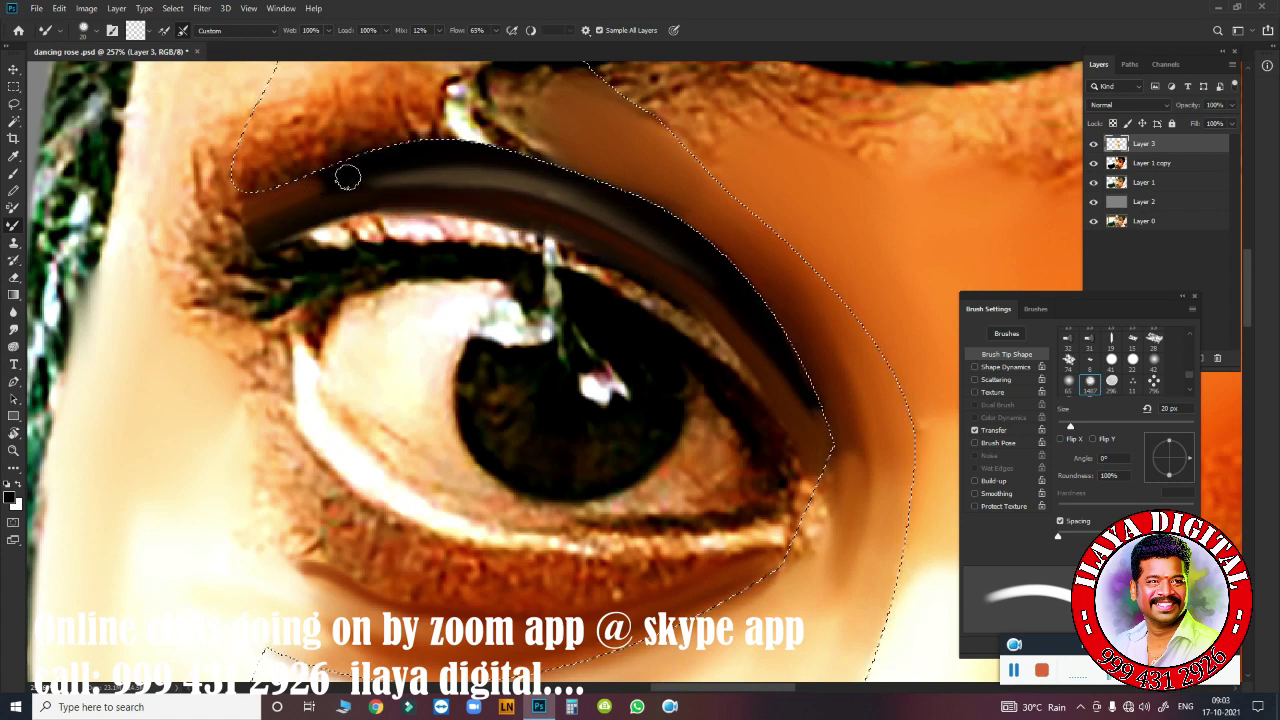
mouse_move(228, 238)
mouse_down()
mouse_move(185, 220)
mouse_move(157, 254)
mouse_move(195, 188)
mouse_move(201, 276)
mouse_up()
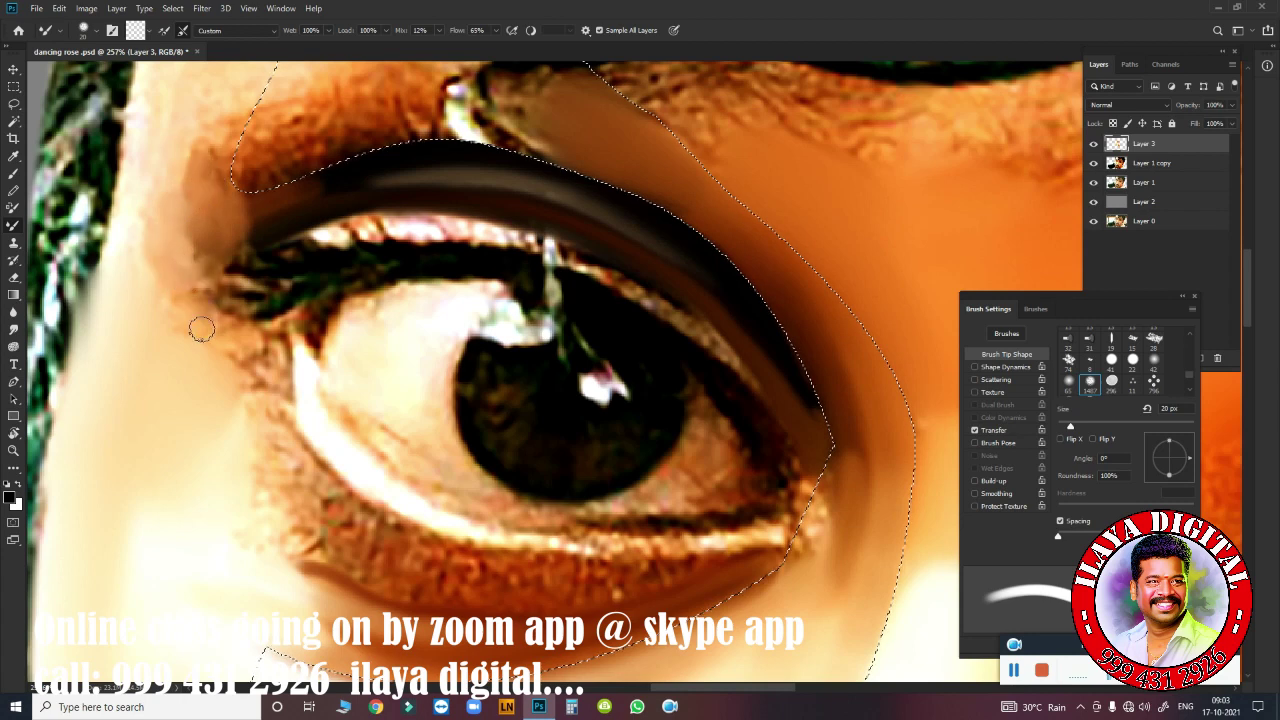
drag(201, 330, 245, 396)
Smudge the skin above the inner eye corner and along the nose with a 70 px brush.
scroll(921, 465, down, 5)
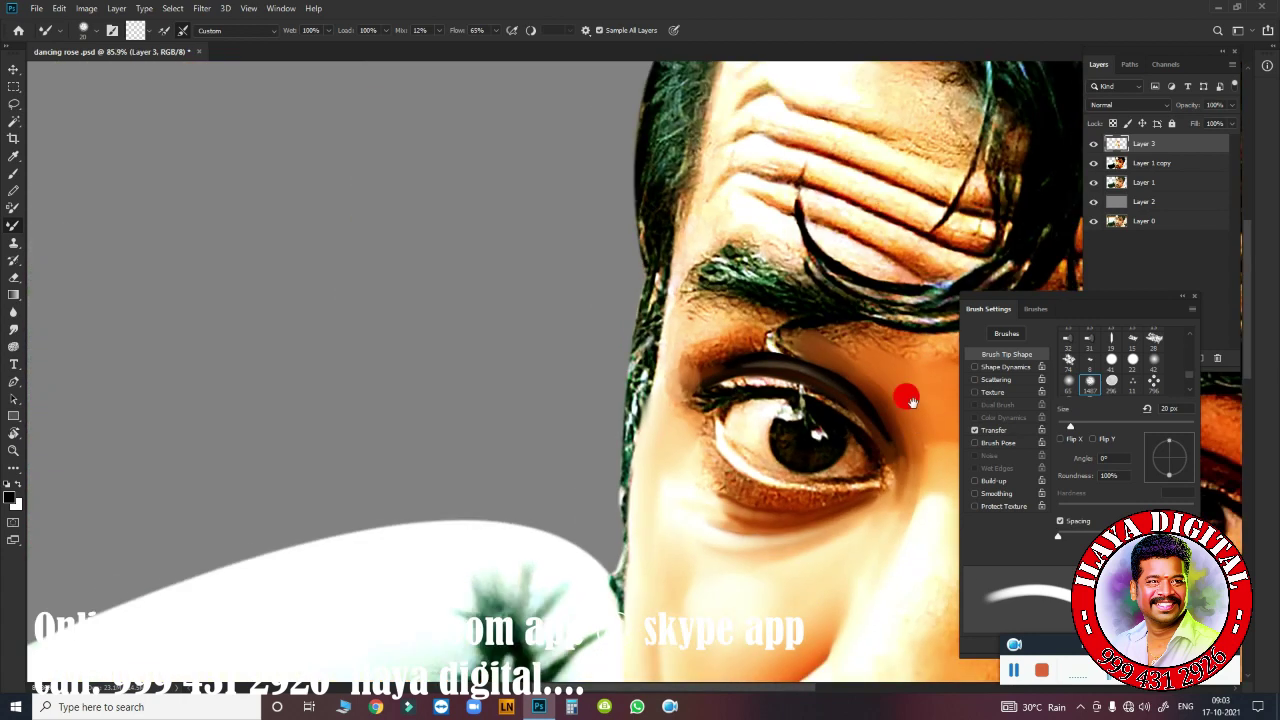
scroll(580, 226, up, 2)
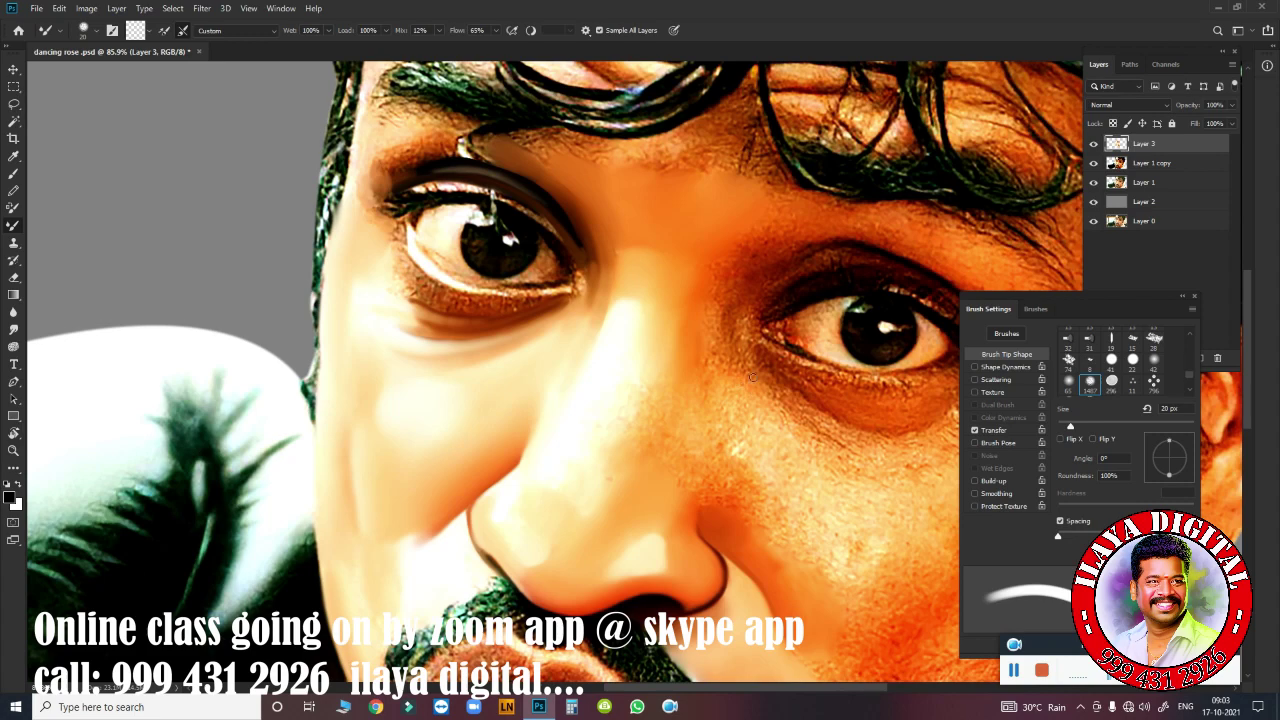
scroll(674, 414, up, 2)
scroll(600, 430, up, 1)
scroll(628, 462, up, 1)
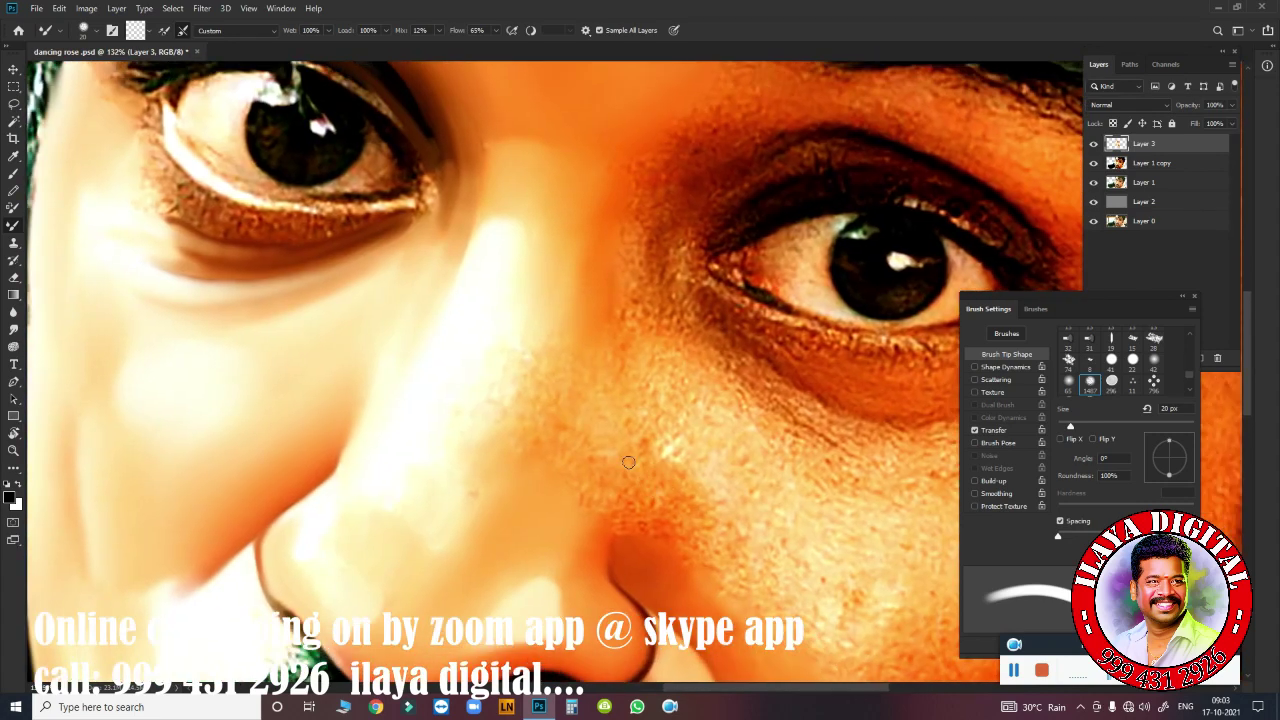
key(shift+b)
key(bracketright)
key(bracketright)
key(bracketright)
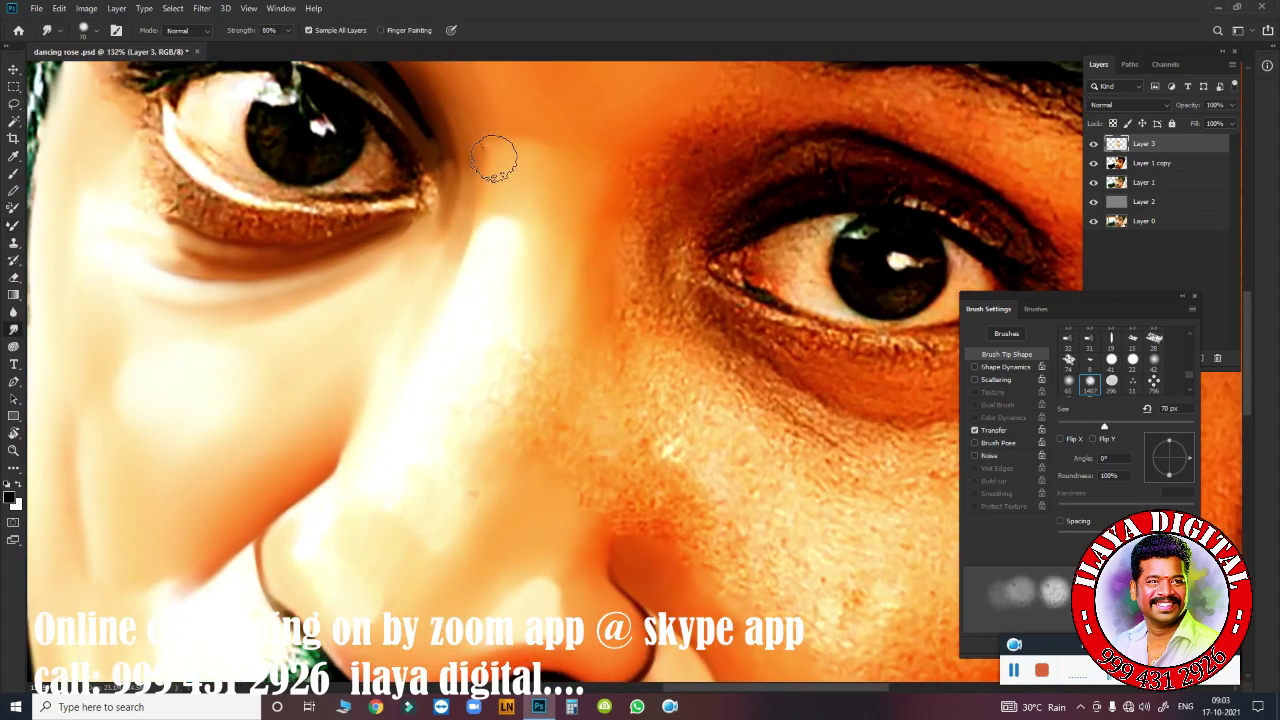
drag(451, 86, 495, 140)
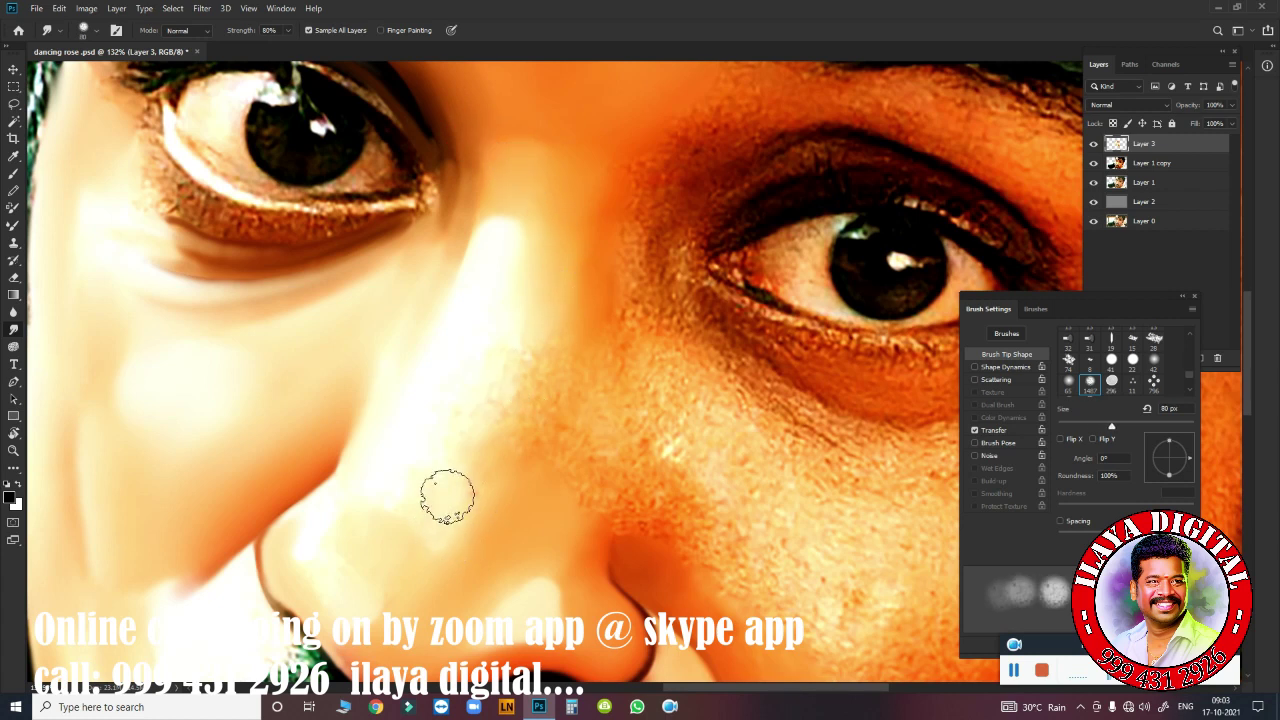
drag(490, 342, 449, 457)
Blend the pale nose tone into the orange cheek and beside the eye corner at 90–100 px.
key(bracketright)
mouse_move(534, 320)
mouse_down()
mouse_move(529, 429)
mouse_move(543, 387)
mouse_move(523, 404)
mouse_move(538, 307)
mouse_move(526, 221)
mouse_up()
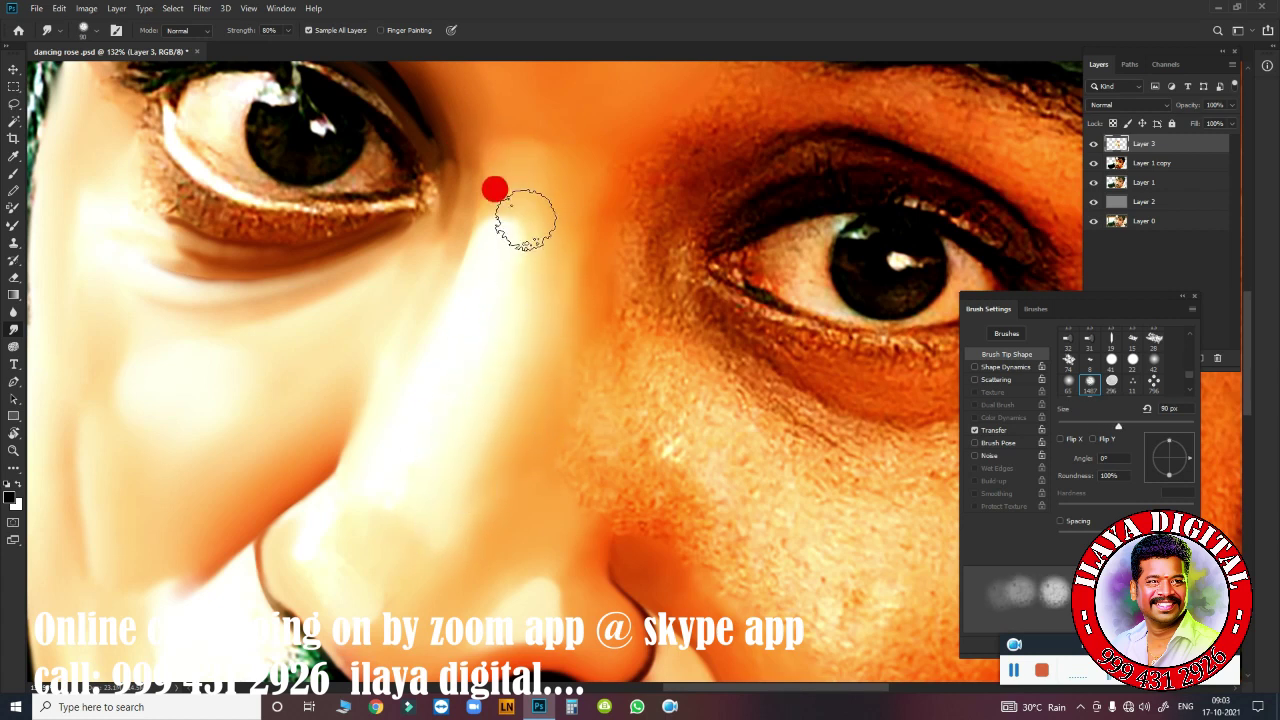
mouse_move(546, 446)
mouse_down()
mouse_move(580, 474)
mouse_move(600, 400)
mouse_up()
key(bracketright)
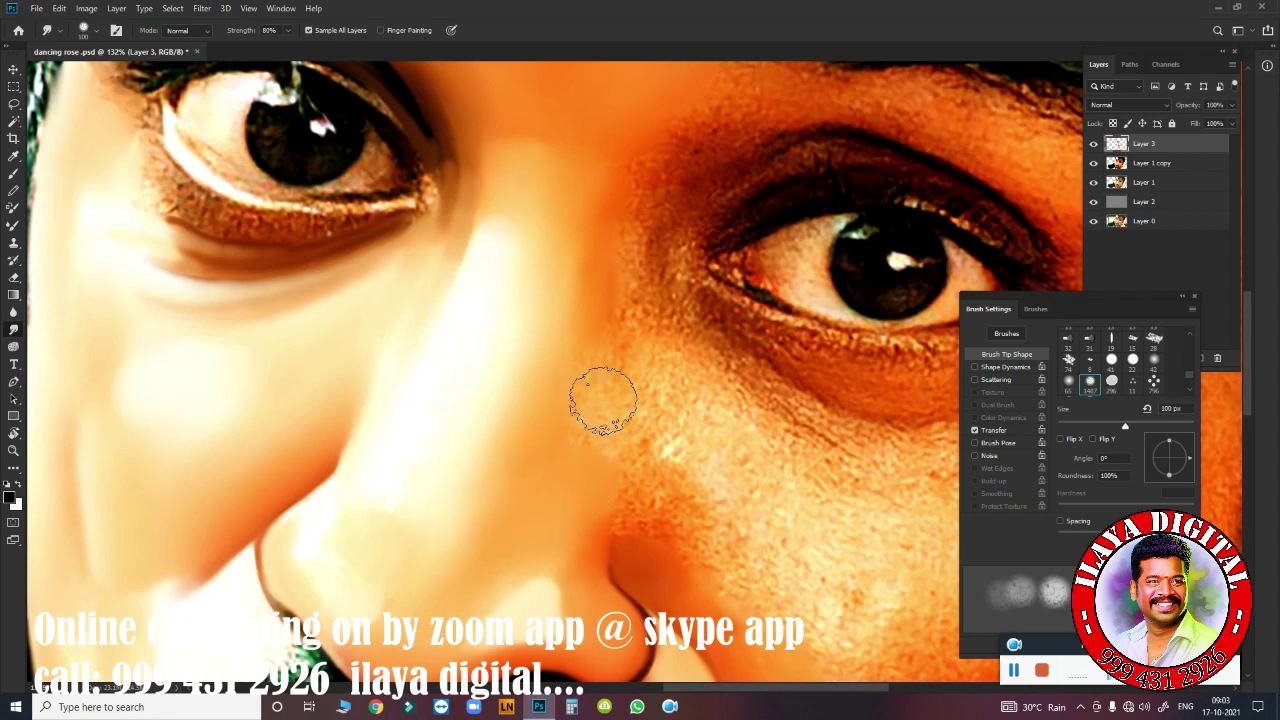
mouse_move(571, 351)
mouse_down()
mouse_move(603, 380)
mouse_move(594, 350)
mouse_up()
mouse_move(623, 180)
mouse_down()
mouse_move(666, 74)
mouse_move(617, 212)
mouse_move(610, 195)
mouse_up()
key(bracketleft)
key(bracketleft)
key(bracketleft)
key(bracketright)
key(bracketright)
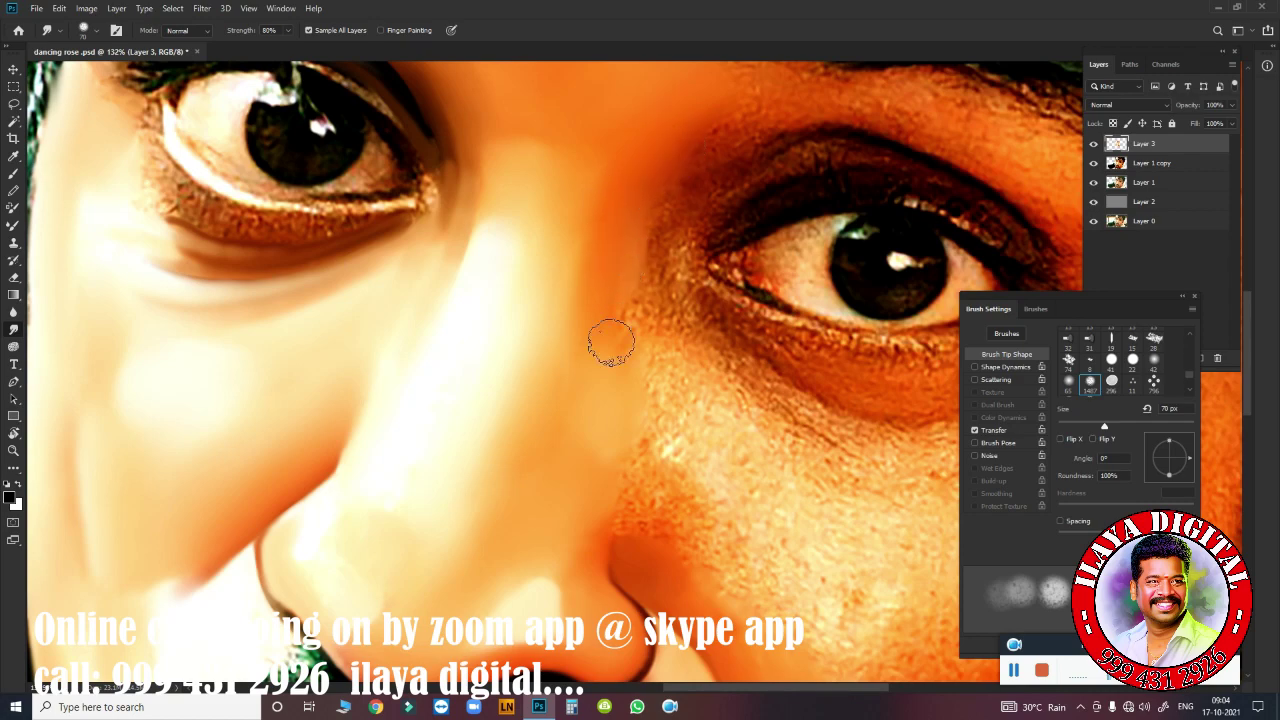
mouse_move(589, 274)
mouse_down()
mouse_move(609, 294)
mouse_move(593, 352)
mouse_up()
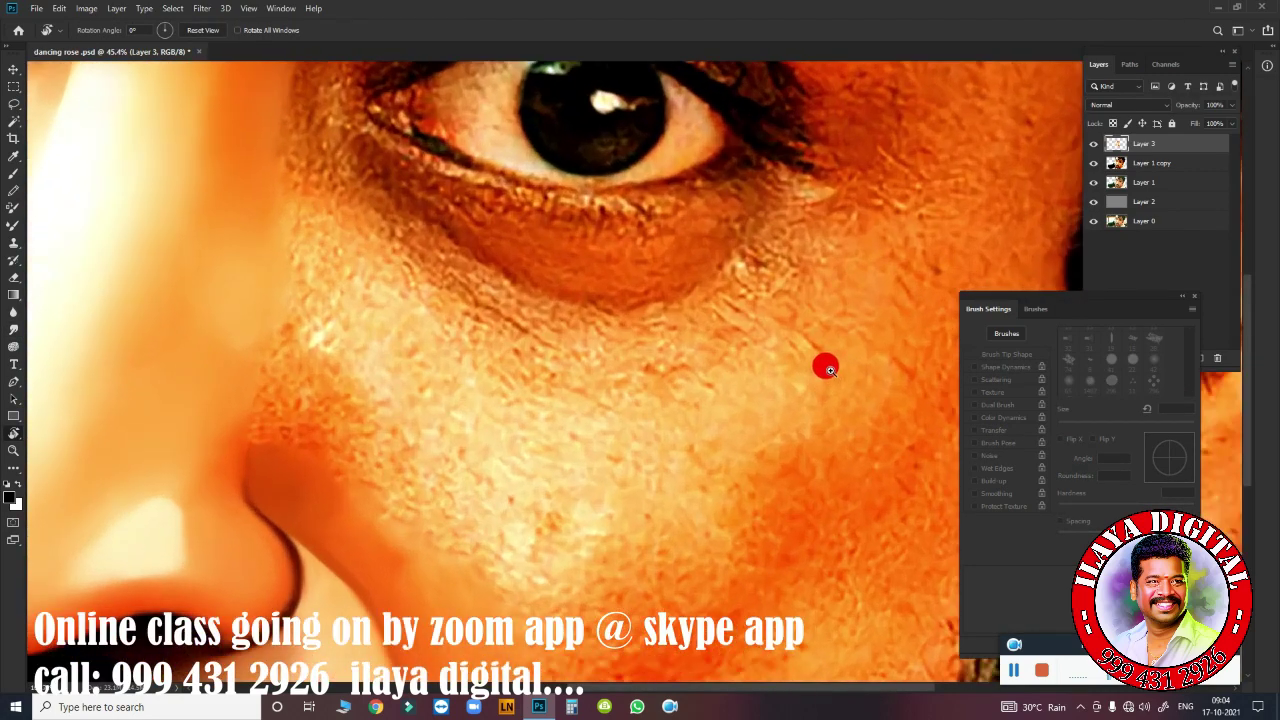
Draw a Pen path from the nostril edge up the nose and around the under-eye area.
key(p)
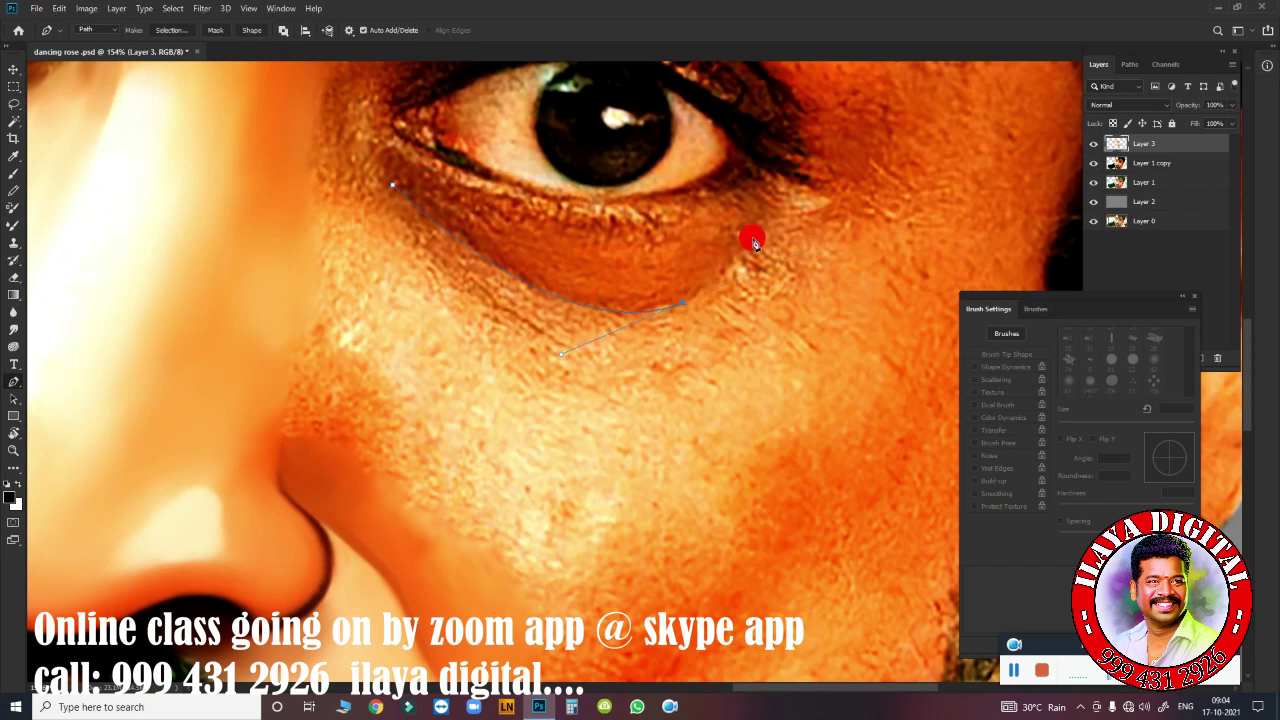
scroll(815, 330, down, 3)
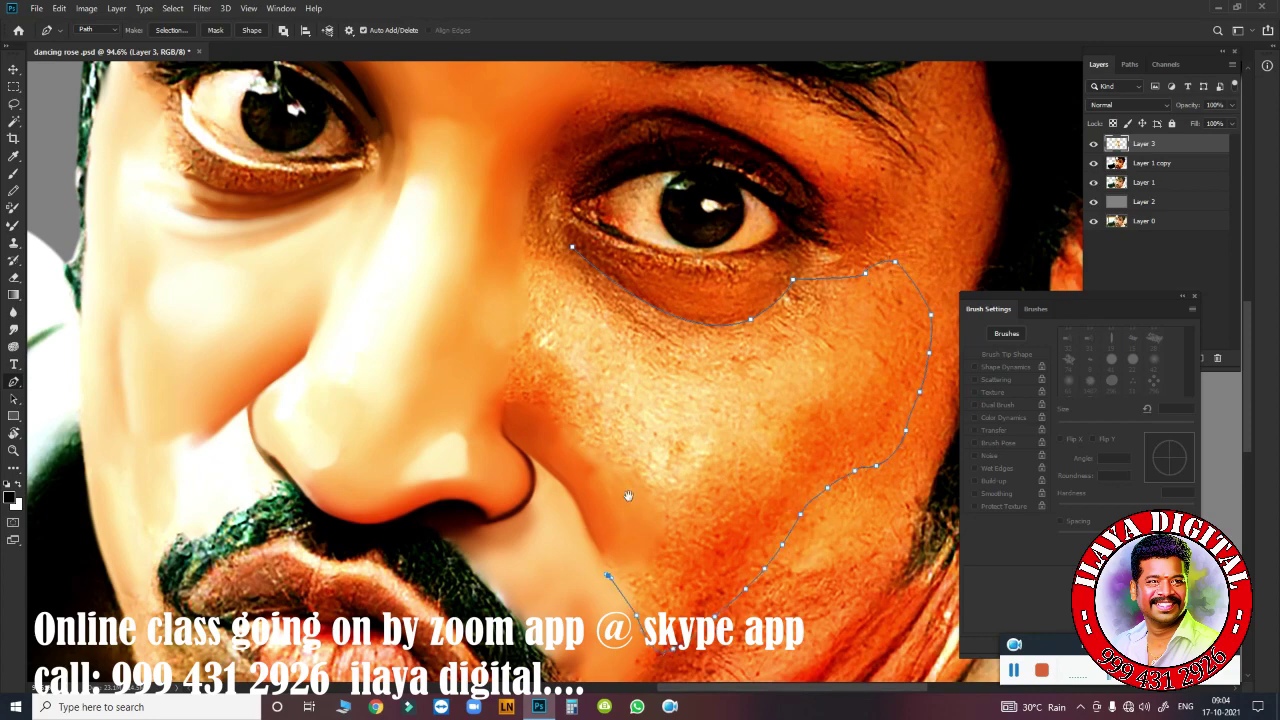
scroll(628, 495, up, 5)
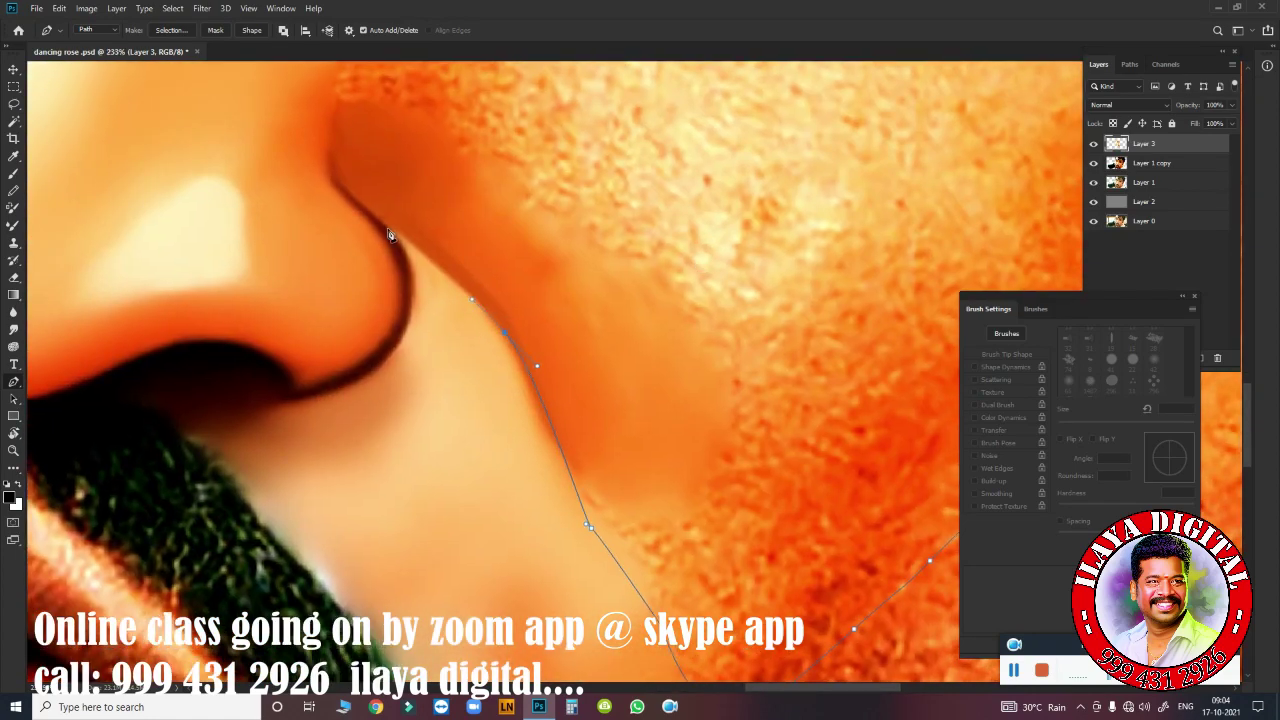
drag(341, 193, 273, 161)
scroll(327, 108, down, 3)
drag(540, 100, 540, 356)
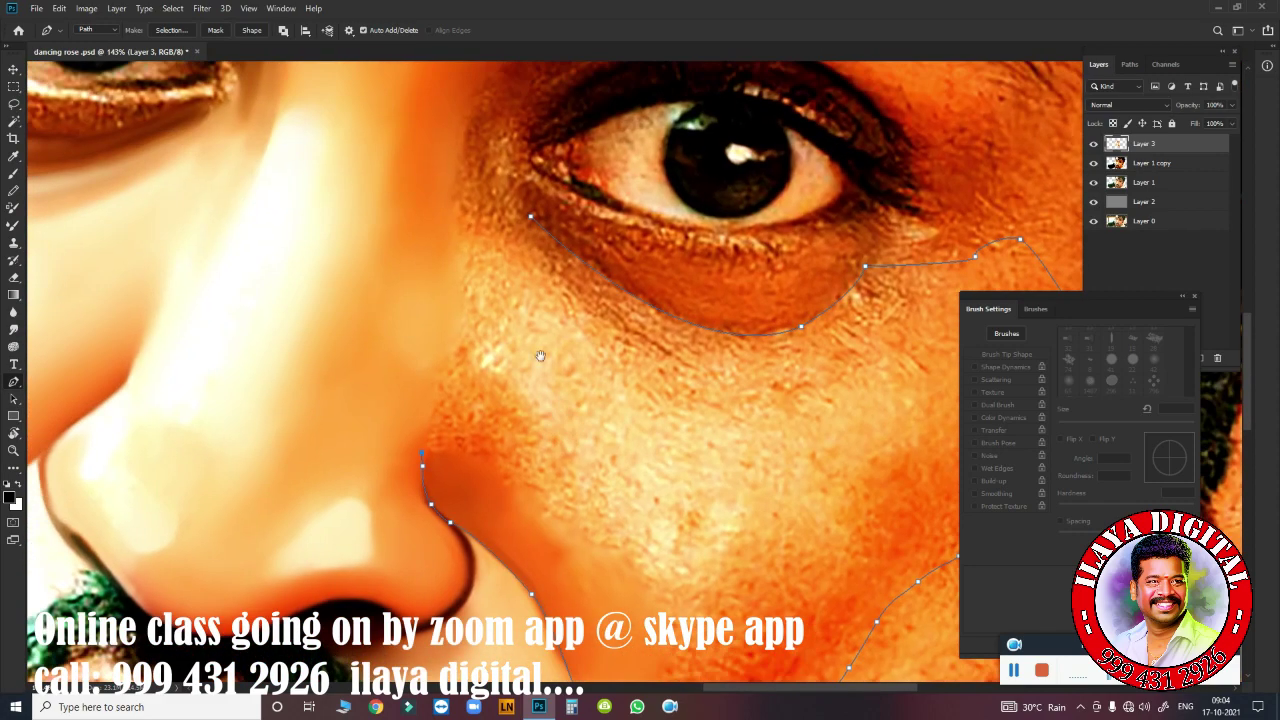
click(463, 228)
drag(463, 228, 466, 355)
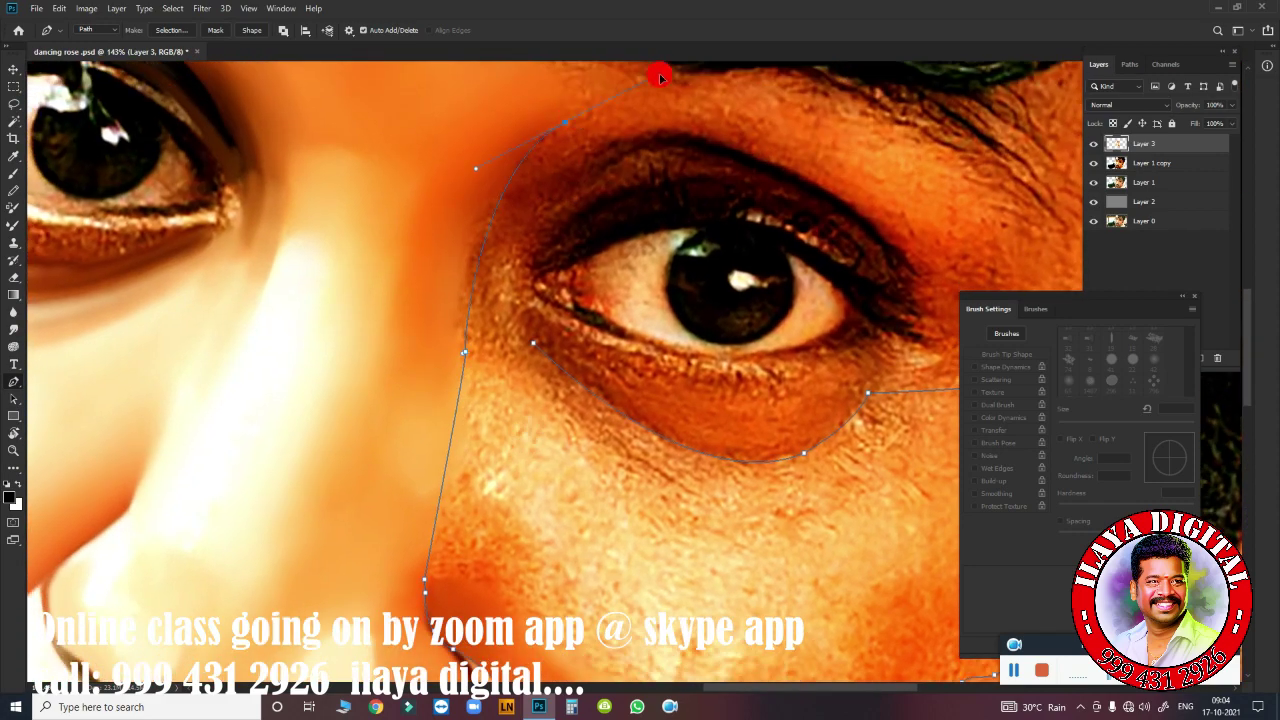
scroll(660, 77, up, 1)
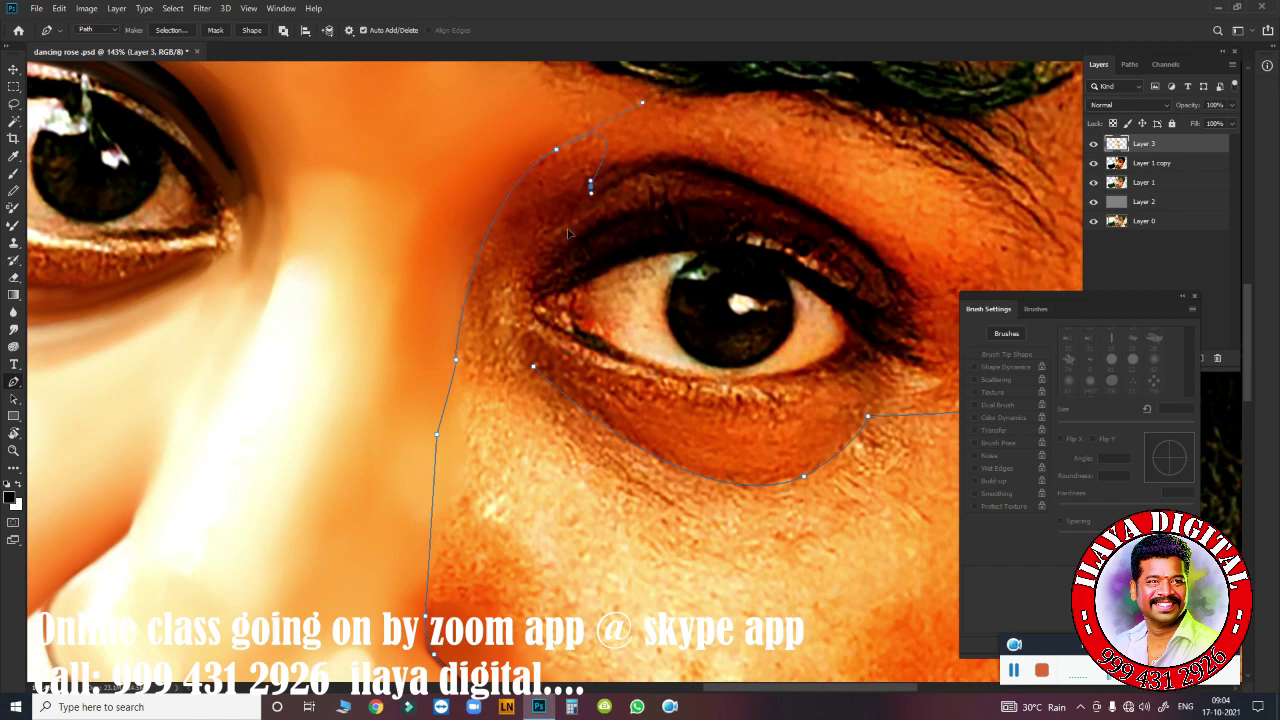
Load the cheek path as a selection and set the Smudge tool to a 60 px brush.
key(ctrl+Return)
key(r)
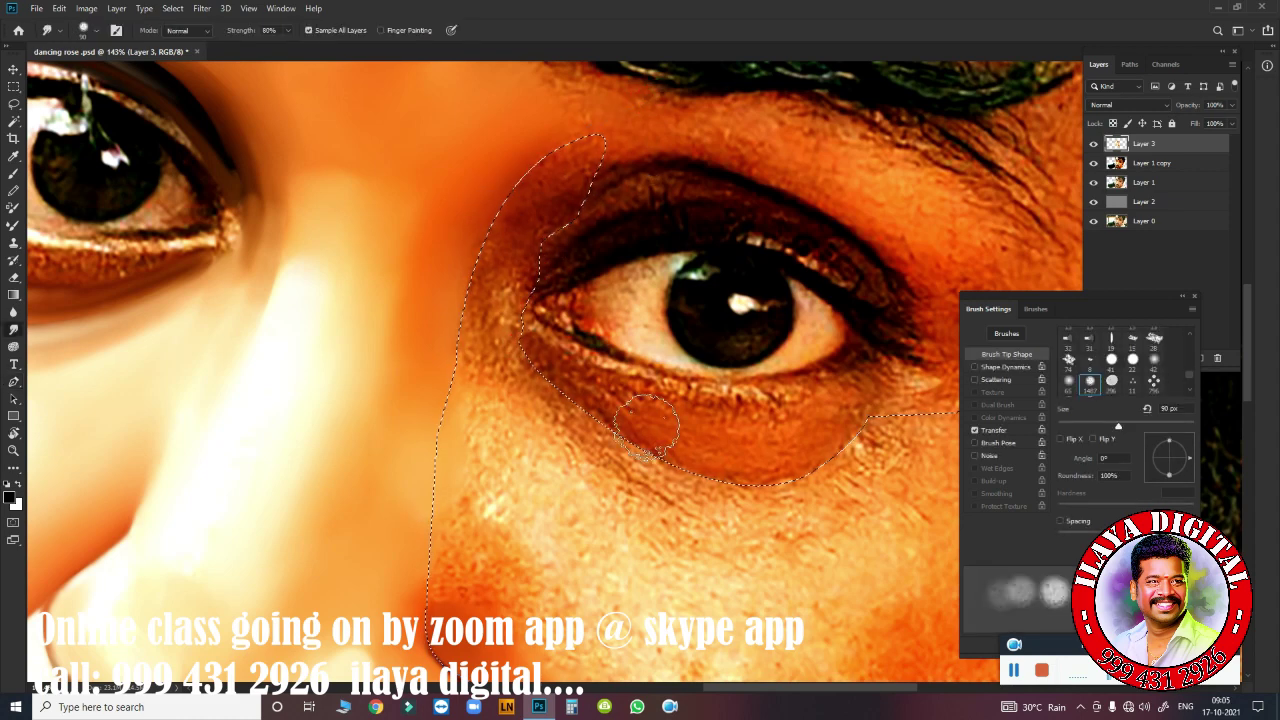
scroll(680, 390, up, 3)
key(bracketleft)
key(bracketleft)
key(bracketleft)
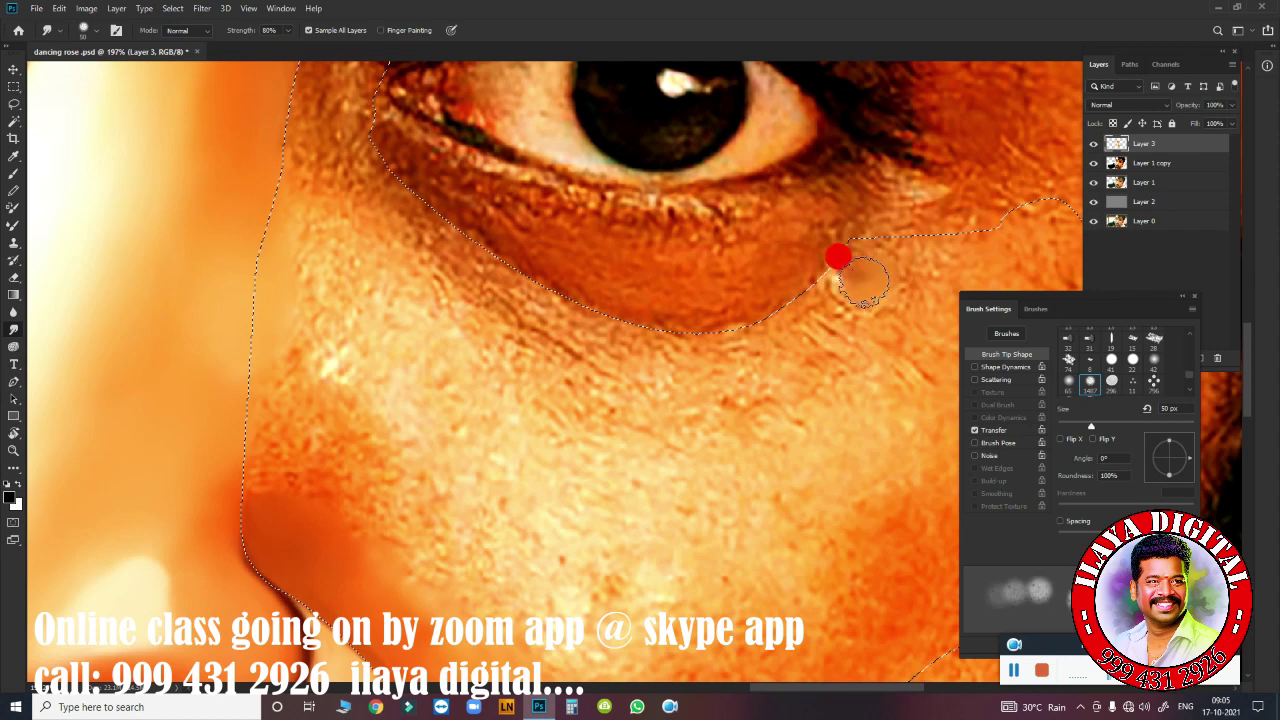
drag(837, 257, 894, 254)
key(F5)
Smudge the textured skin under and beside the eye smooth.
click(880, 249)
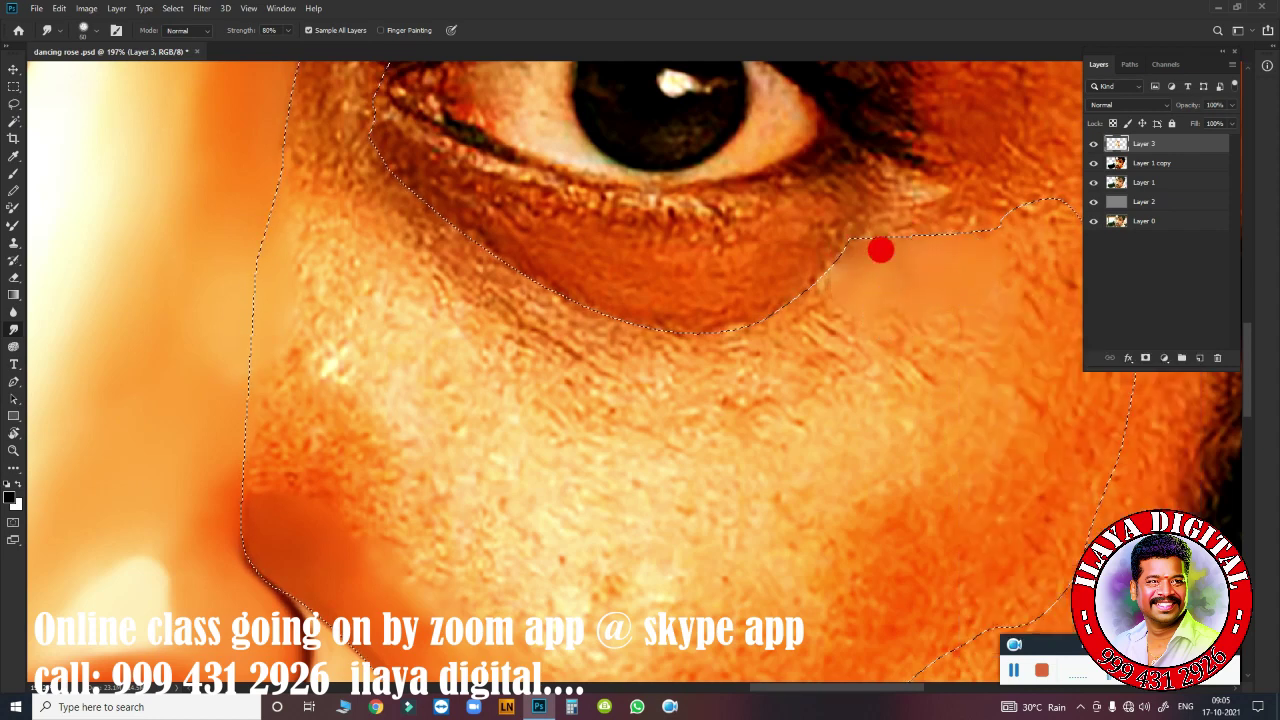
mouse_move(807, 286)
mouse_down()
mouse_move(830, 308)
mouse_move(834, 281)
mouse_move(609, 344)
mouse_move(523, 295)
mouse_move(743, 356)
mouse_up()
mouse_move(971, 309)
mouse_down()
mouse_move(880, 357)
mouse_move(866, 294)
mouse_up()
mouse_move(956, 545)
mouse_down()
mouse_move(986, 457)
mouse_move(957, 471)
mouse_up()
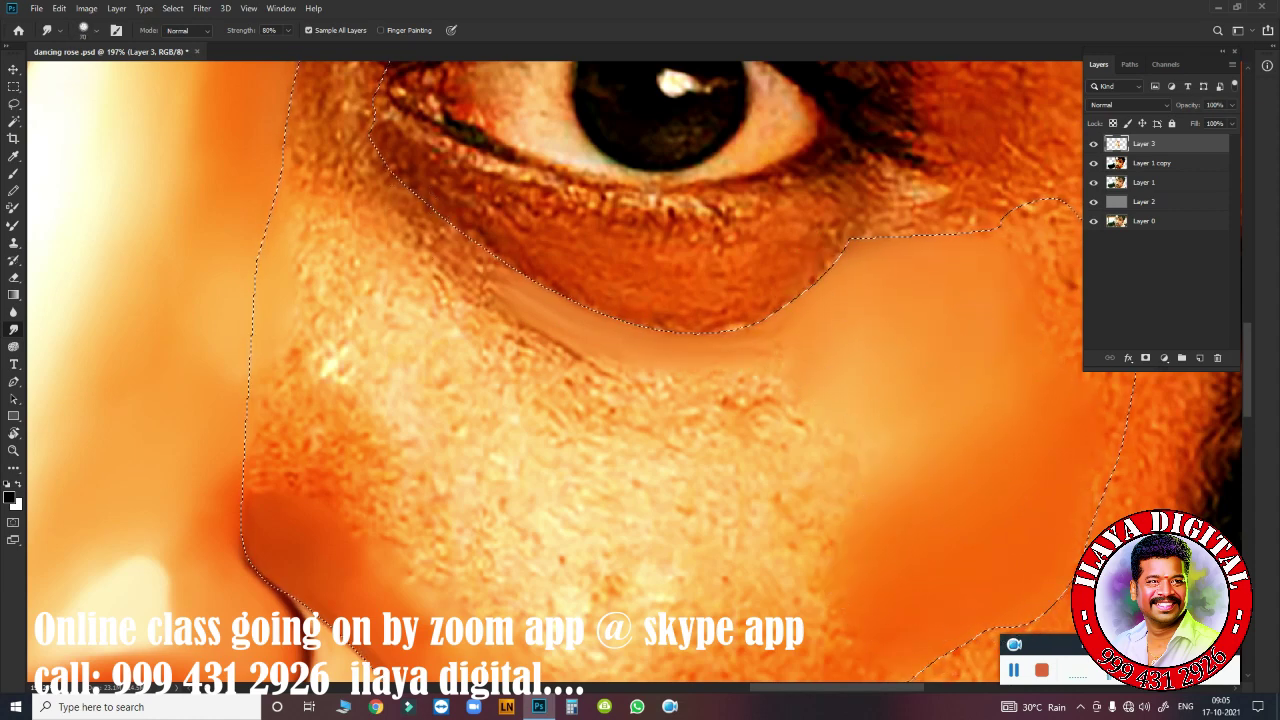
mouse_move(371, 163)
mouse_down()
mouse_move(450, 236)
mouse_move(422, 200)
mouse_up()
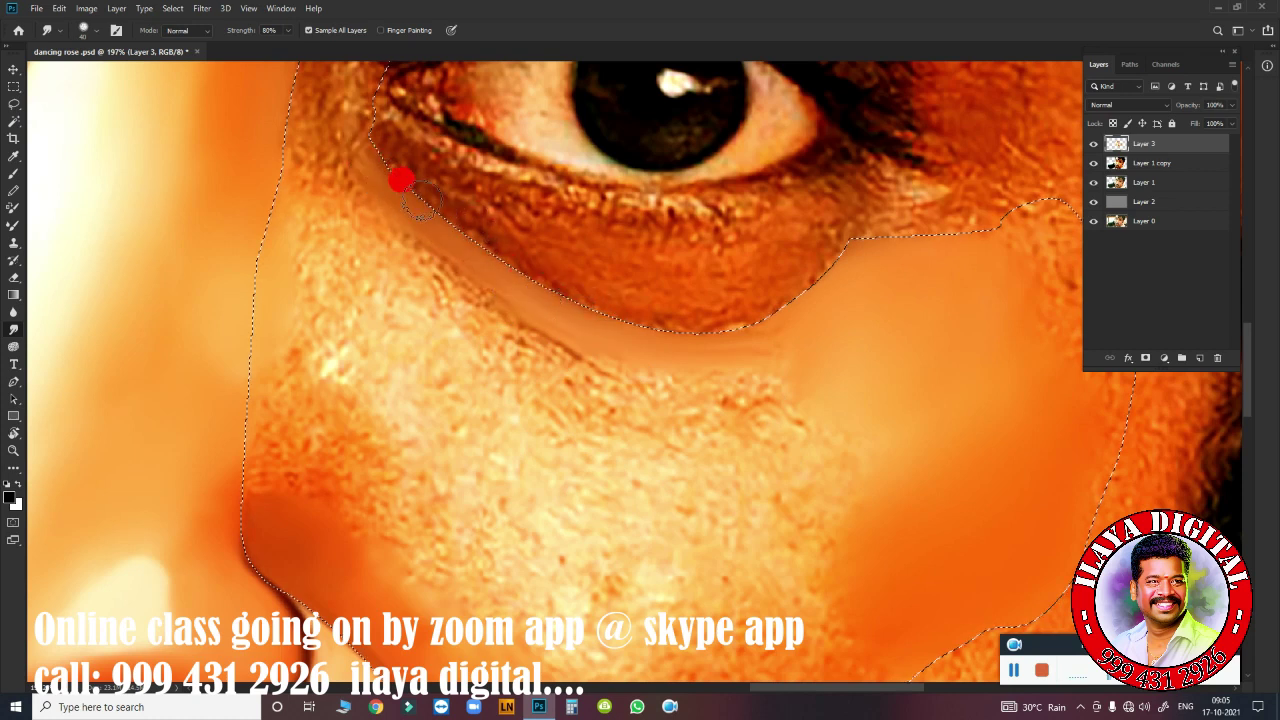
mouse_move(700, 335)
mouse_down()
mouse_move(737, 340)
mouse_move(531, 363)
mouse_move(685, 400)
mouse_up()
drag(791, 286, 849, 337)
drag(737, 391, 814, 486)
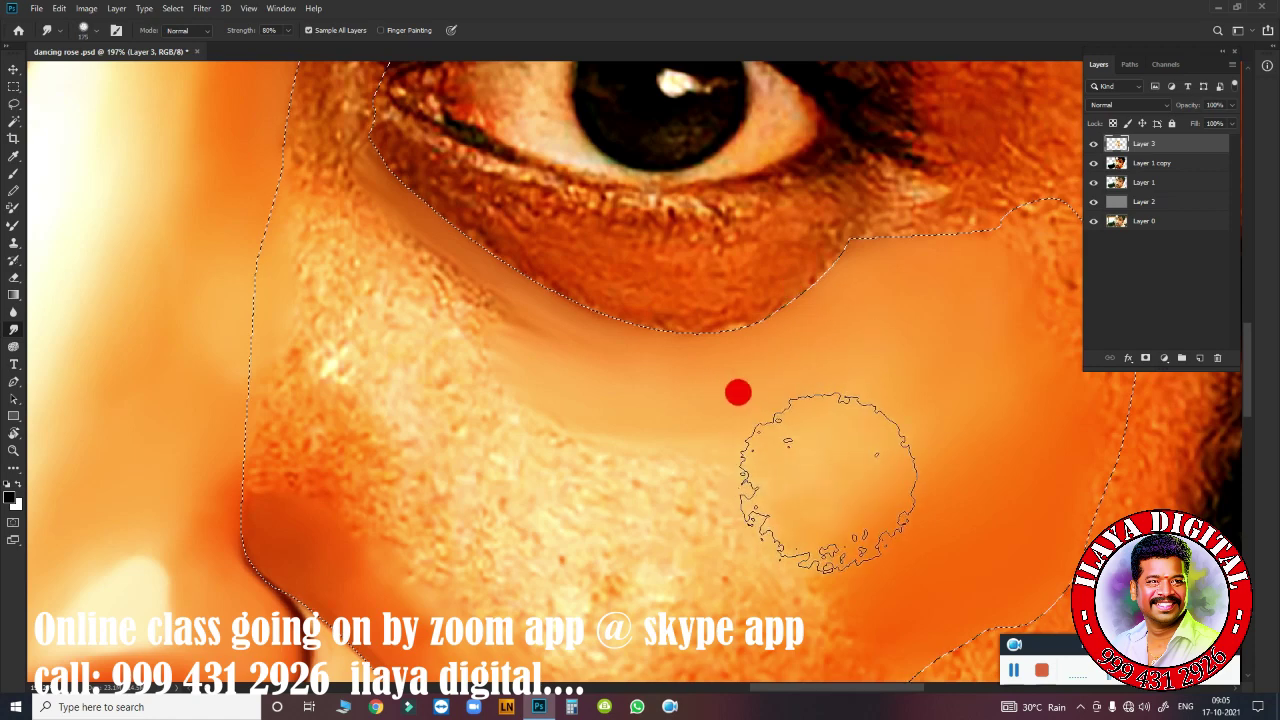
Smear the left cheek and the cheek skin beside the nose smooth.
mouse_move(483, 435)
mouse_down()
mouse_move(300, 460)
mouse_move(286, 434)
mouse_move(337, 414)
mouse_move(404, 530)
mouse_move(351, 280)
mouse_move(457, 443)
mouse_move(531, 527)
mouse_up()
scroll(777, 514, down, 5)
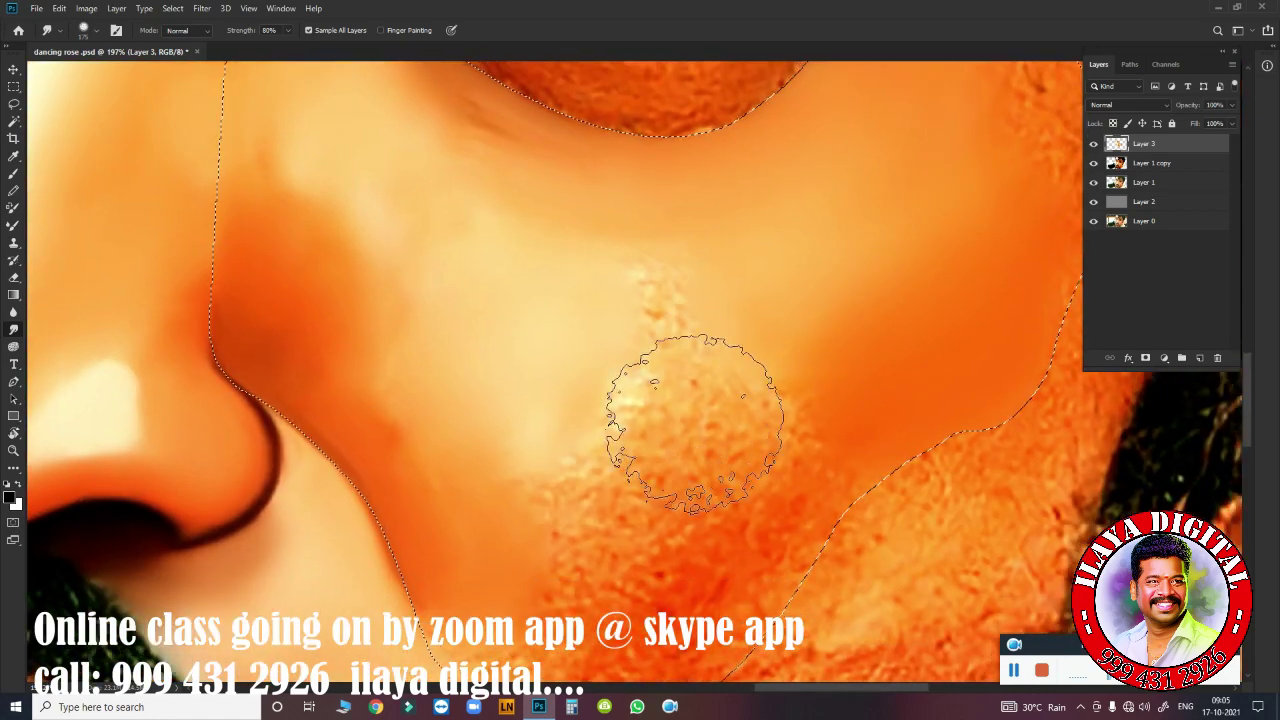
drag(530, 308, 740, 308)
scroll(740, 308, down, 3)
mouse_move(686, 414)
mouse_down()
mouse_move(586, 471)
mouse_move(545, 338)
mouse_move(614, 429)
mouse_up()
mouse_move(600, 366)
mouse_down()
mouse_move(620, 478)
mouse_move(700, 380)
mouse_move(694, 489)
mouse_up()
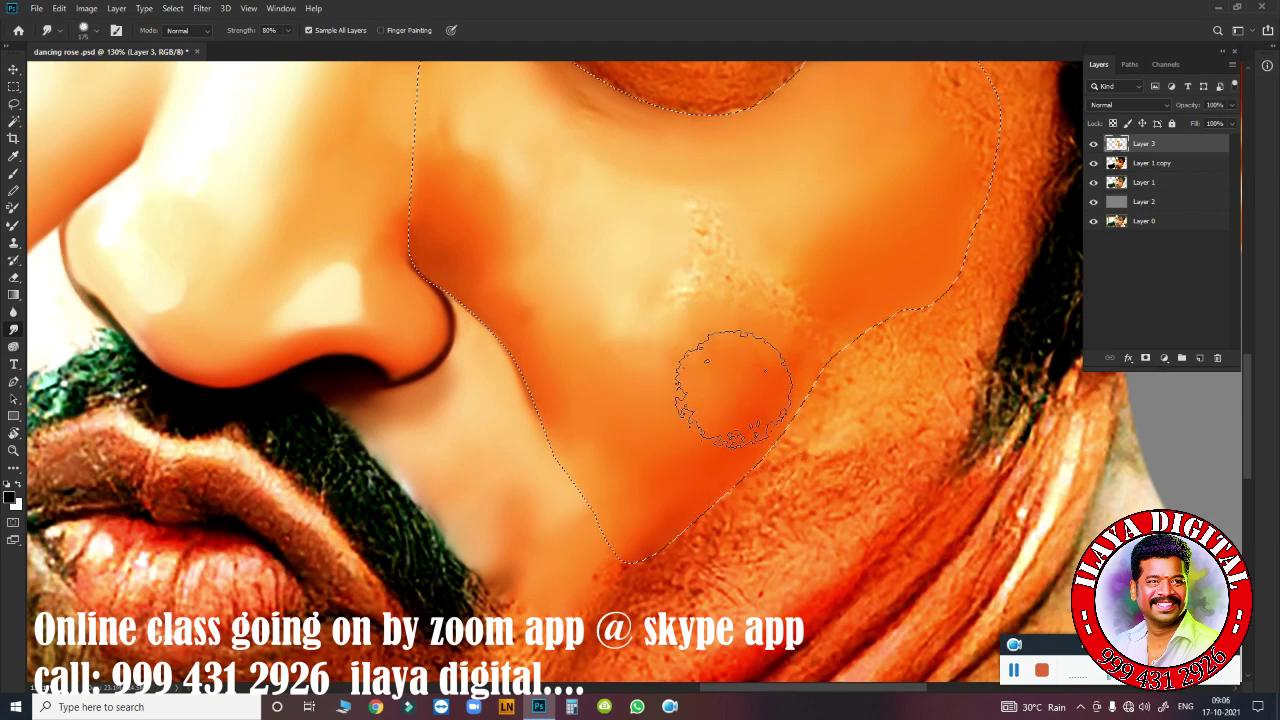
Smooth the remaining rough cheek skin and the skin at the eyebrow edge.
mouse_move(728, 386)
mouse_down()
mouse_move(680, 403)
mouse_move(751, 314)
mouse_move(700, 257)
mouse_up()
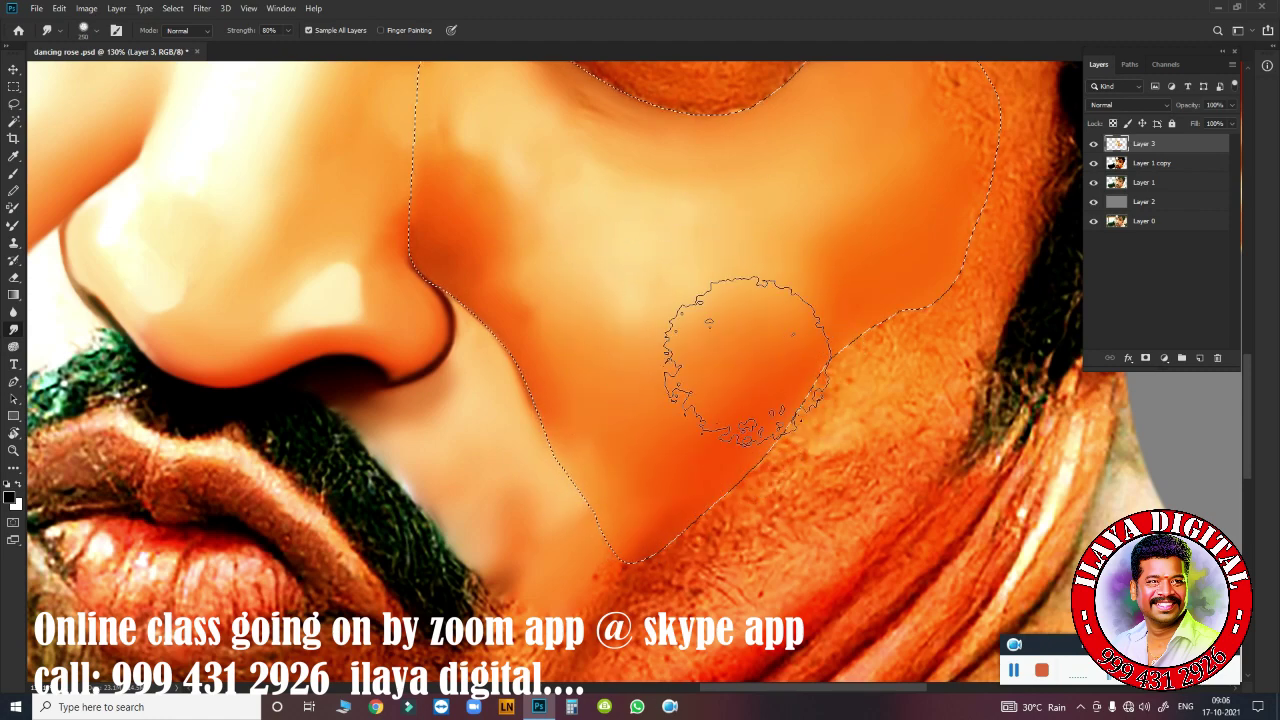
mouse_move(685, 435)
mouse_down()
mouse_move(655, 360)
mouse_move(685, 460)
mouse_up()
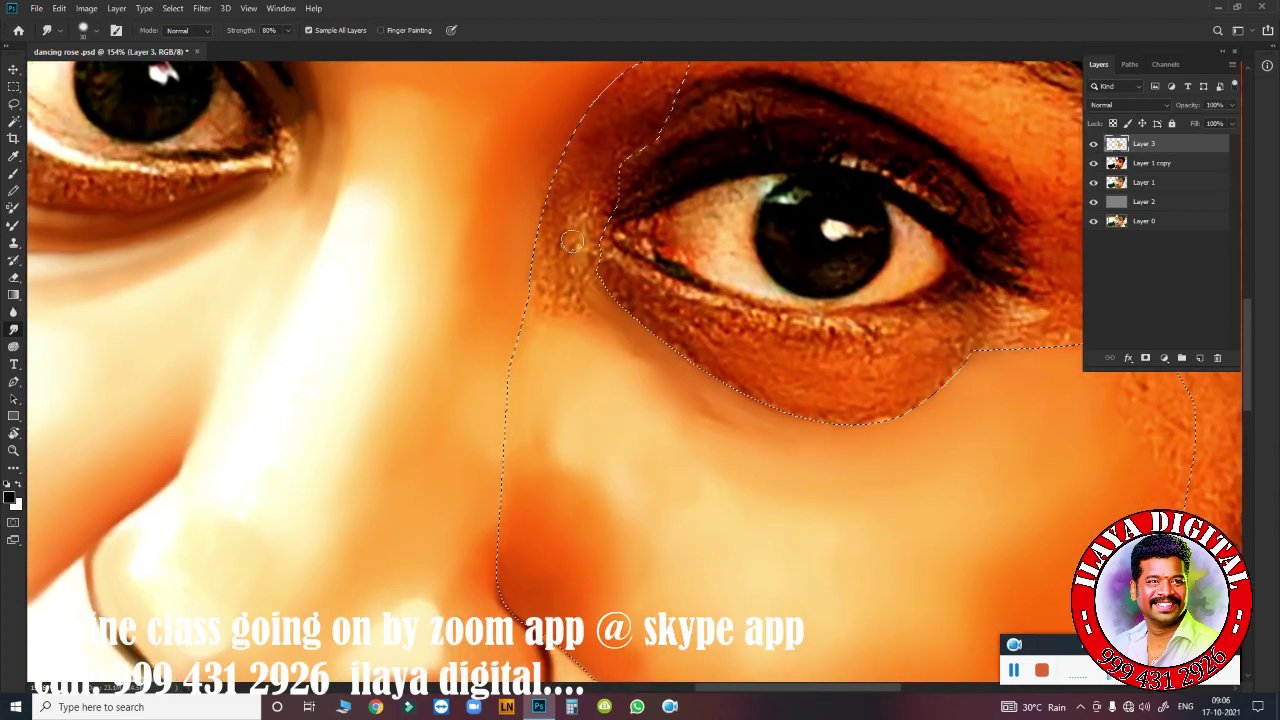
drag(619, 67, 637, 85)
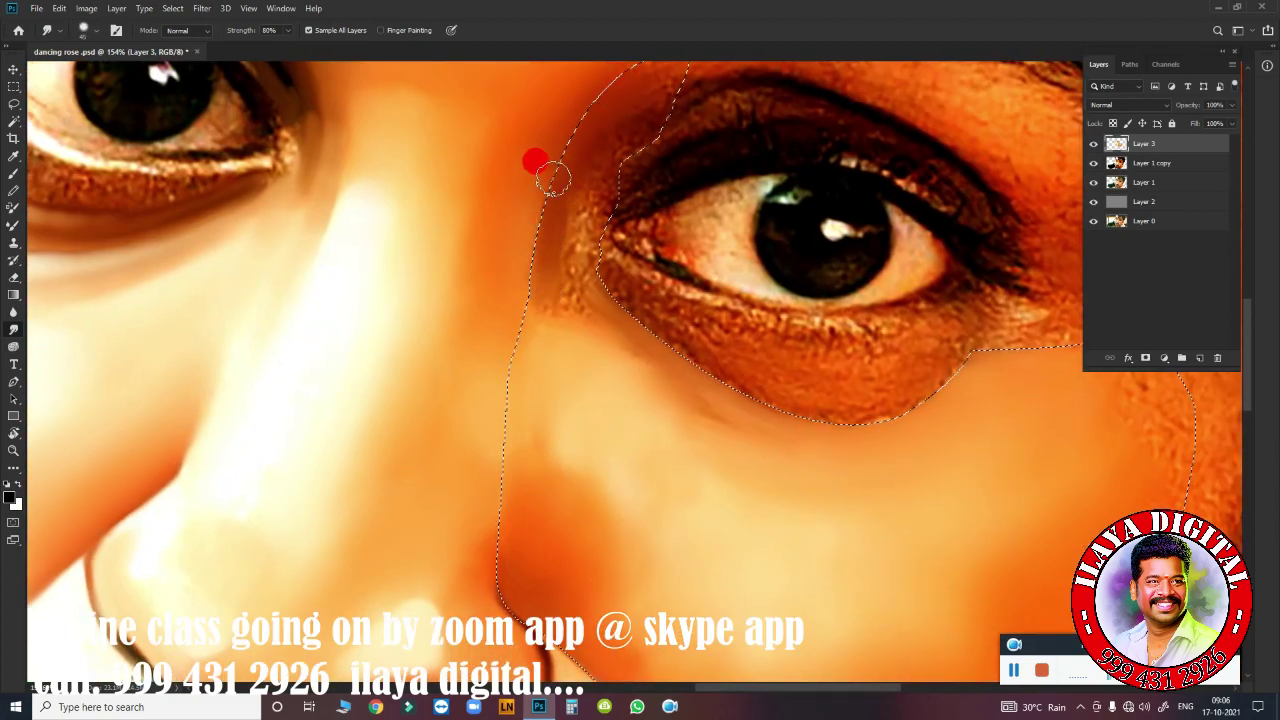
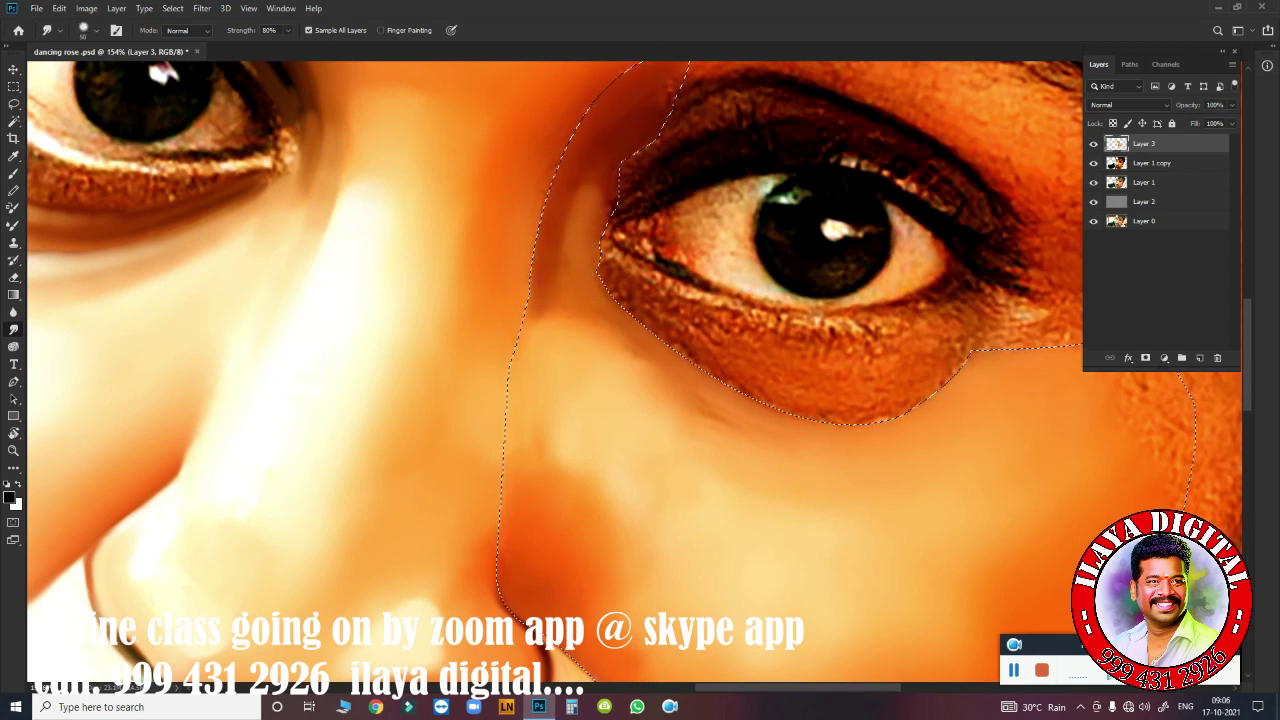
Smudge along the under-eye fold and cheek, then refine the lower eyelid edge with a smaller brush.
drag(556, 333, 909, 443)
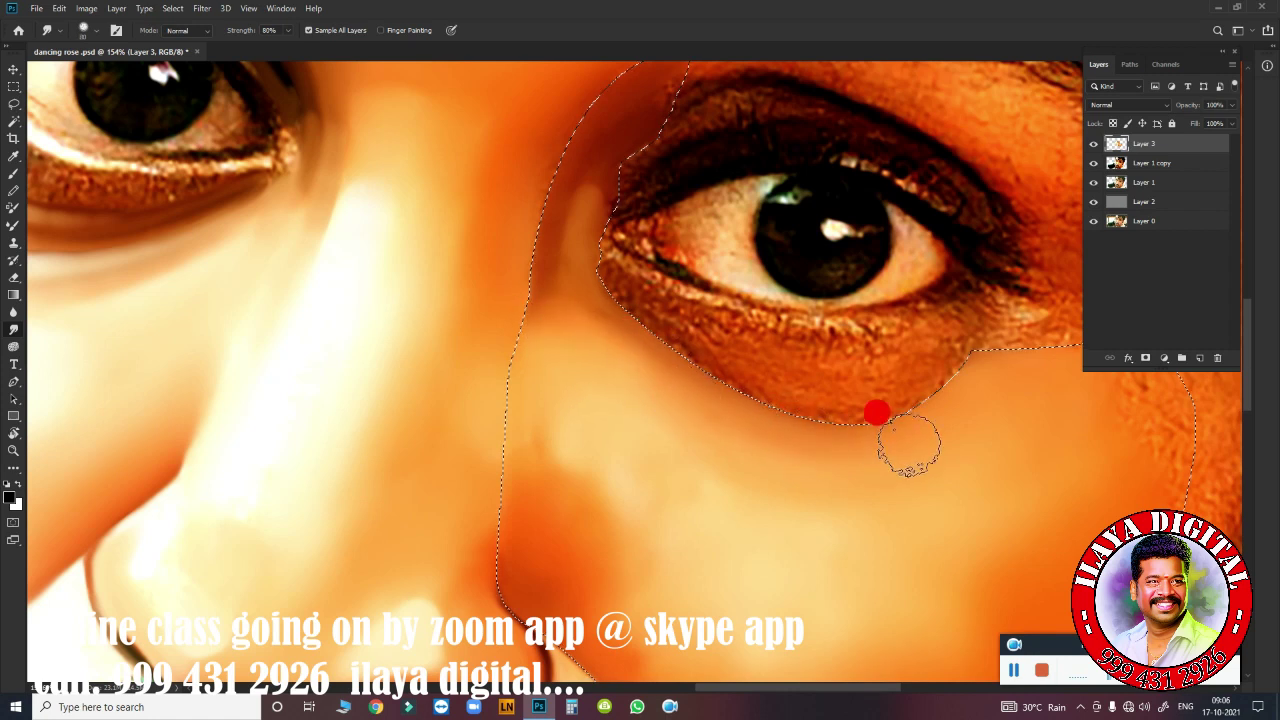
mouse_move(578, 276)
mouse_down()
mouse_move(551, 437)
mouse_move(912, 503)
mouse_up()
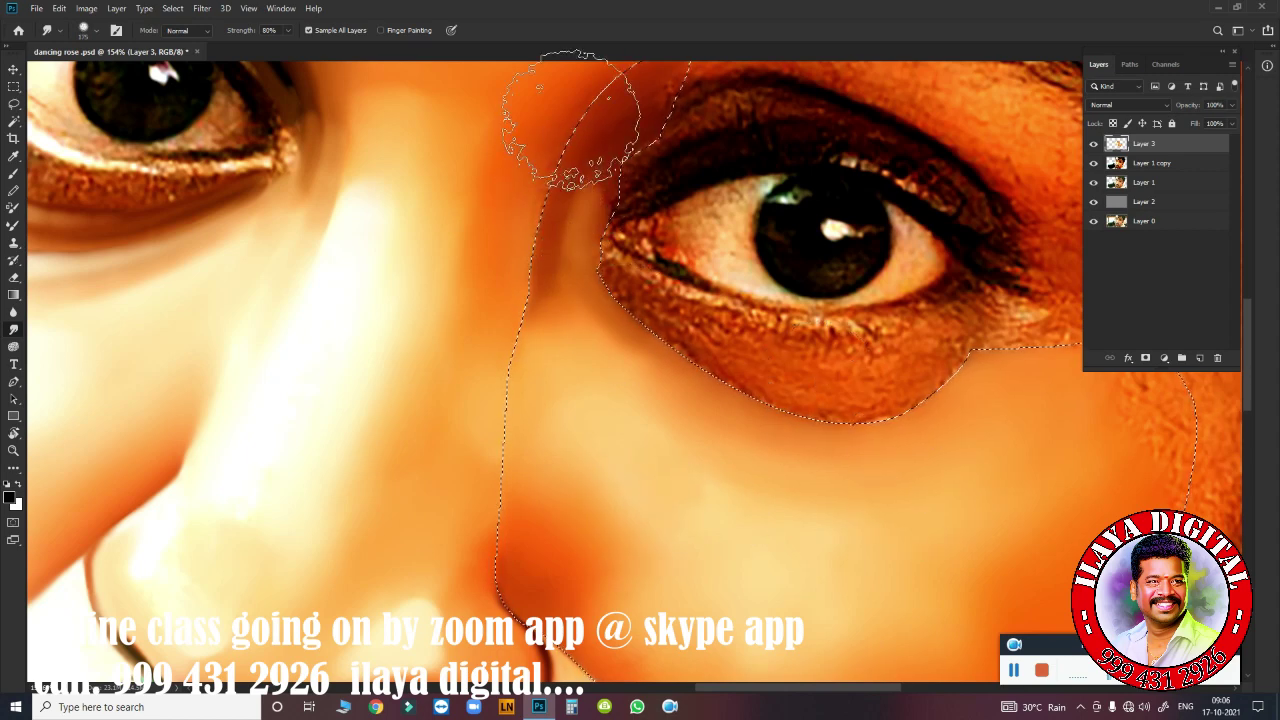
key(bracketleft)
key(bracketleft)
key(bracketleft)
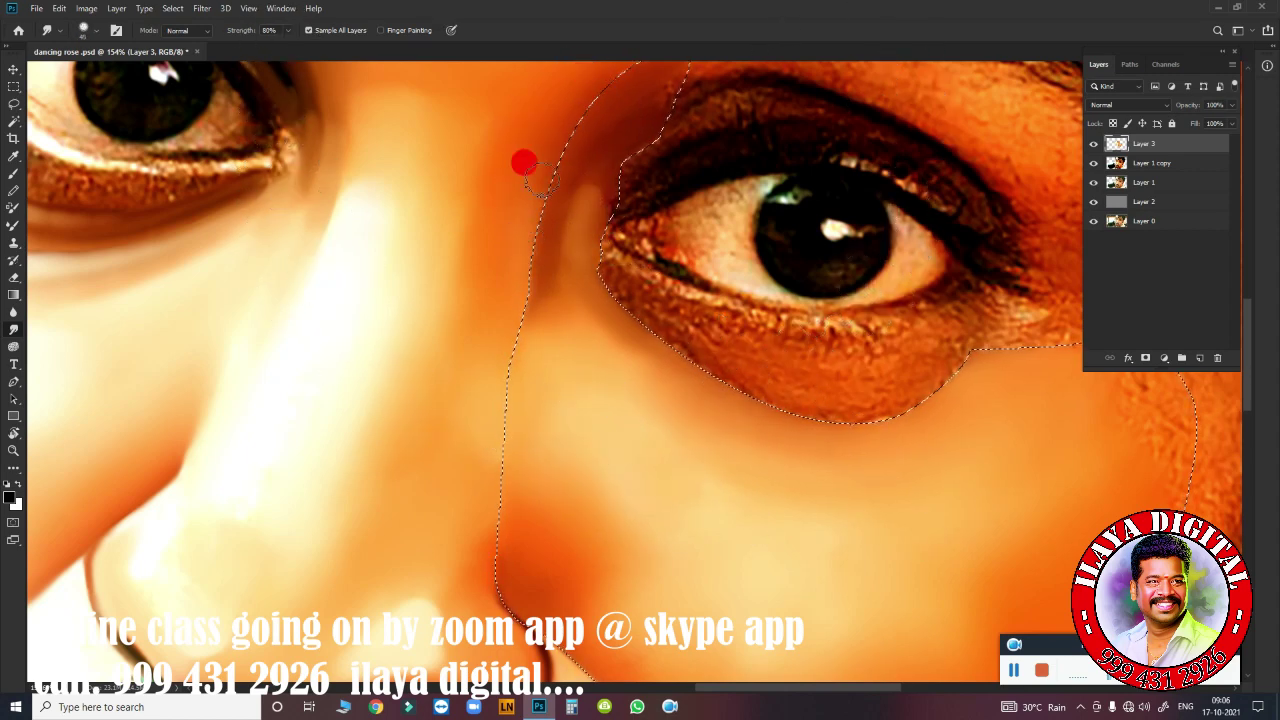
click(540, 181)
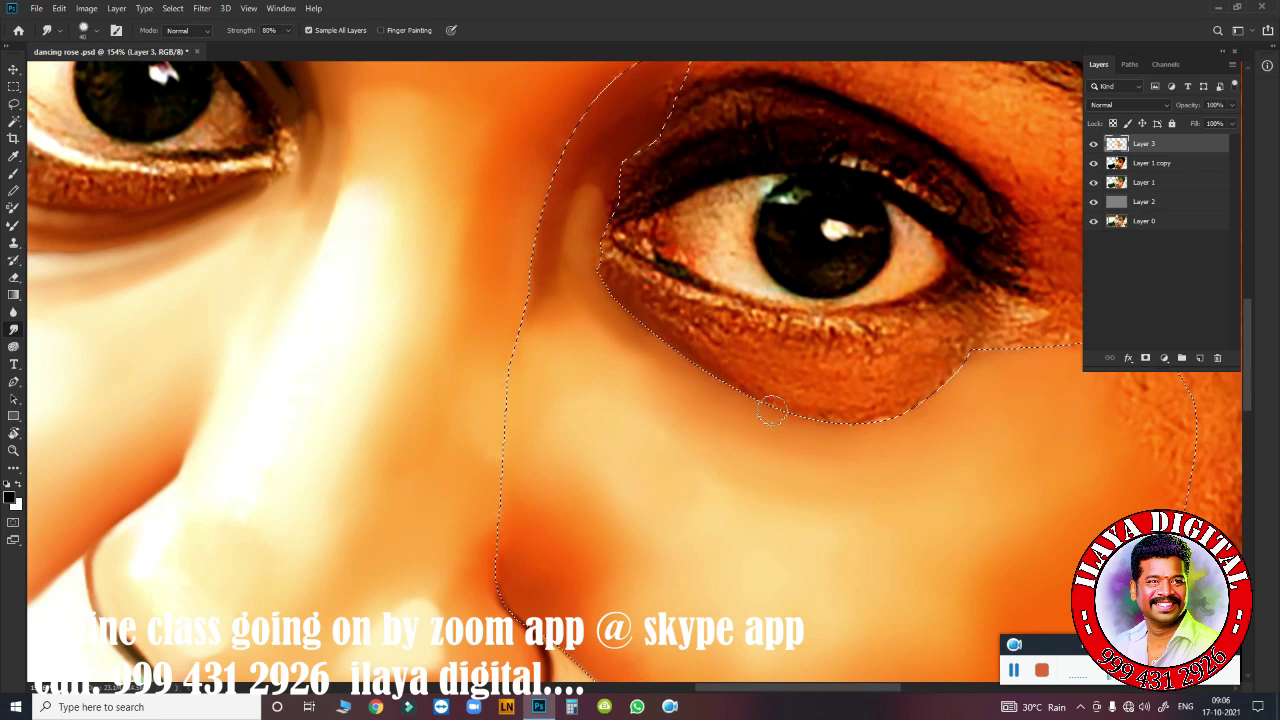
drag(830, 421, 922, 397)
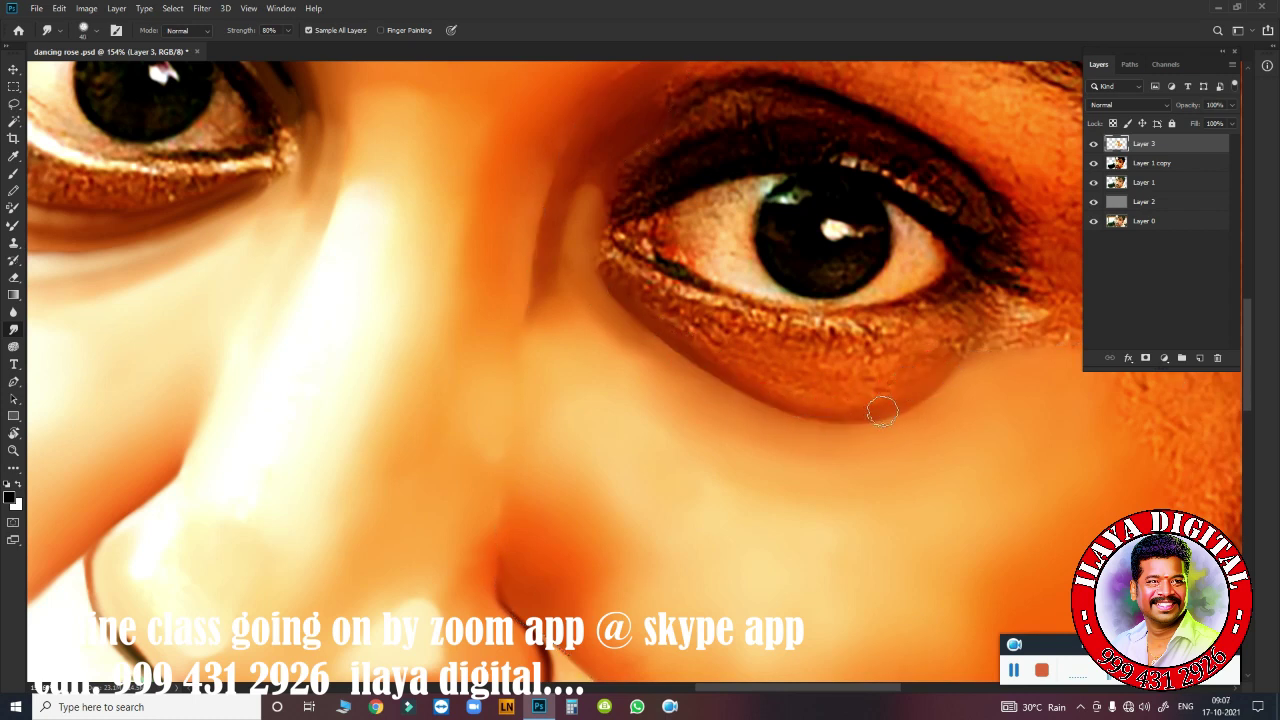
scroll(623, 471, down, 5)
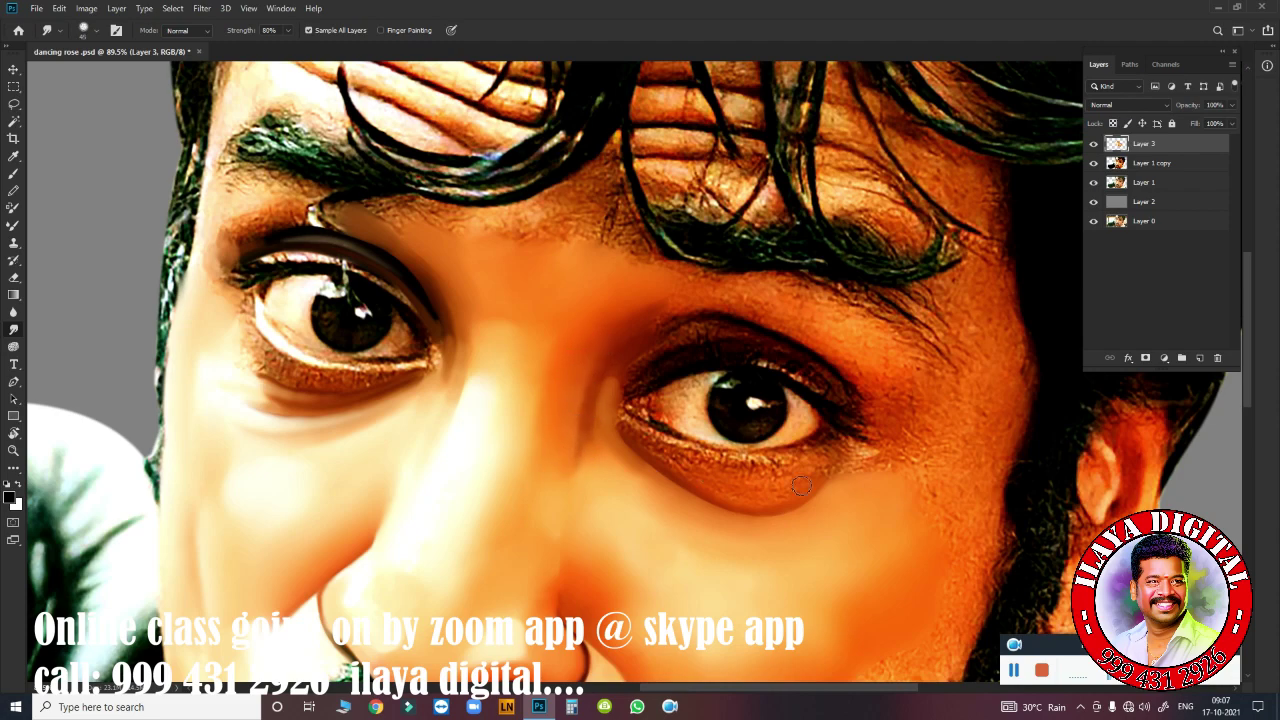
Zoom in to 174% on the cheek and blend the shadow beside the nose.
scroll(801, 486, down, 3)
key(ctrl+0)
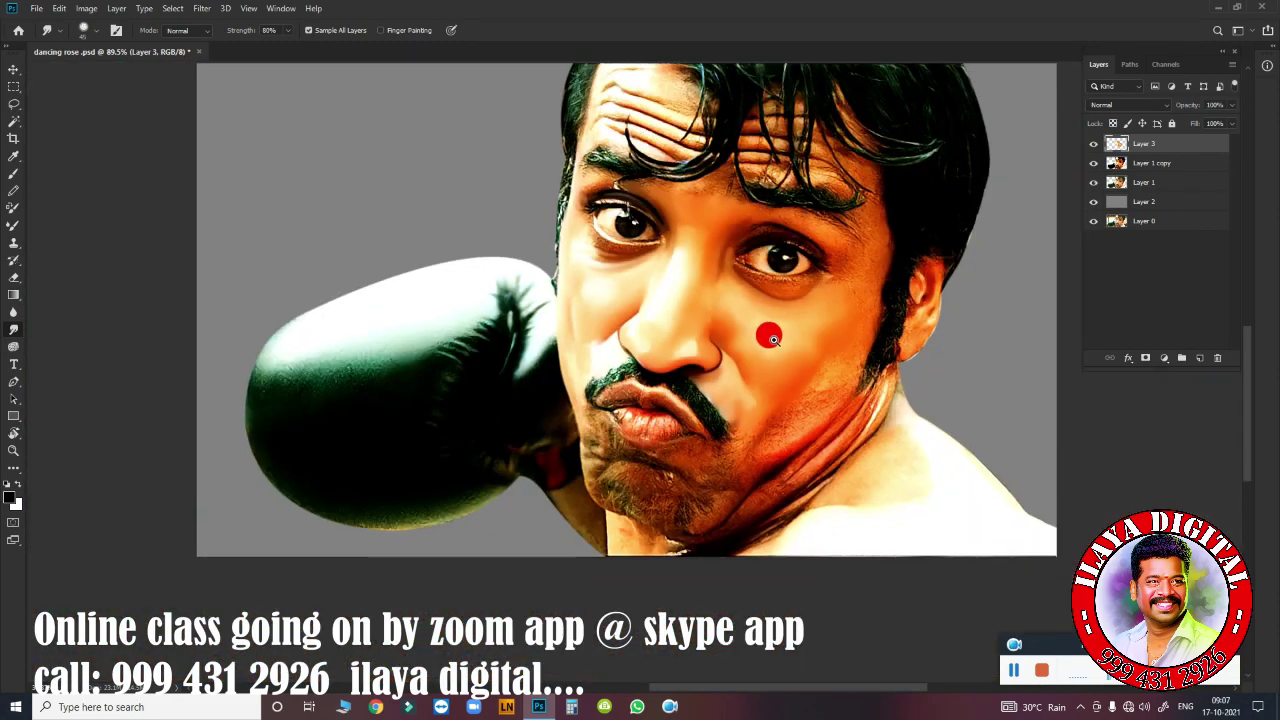
key(ctrl+plus)
scroll(783, 372, down, 2)
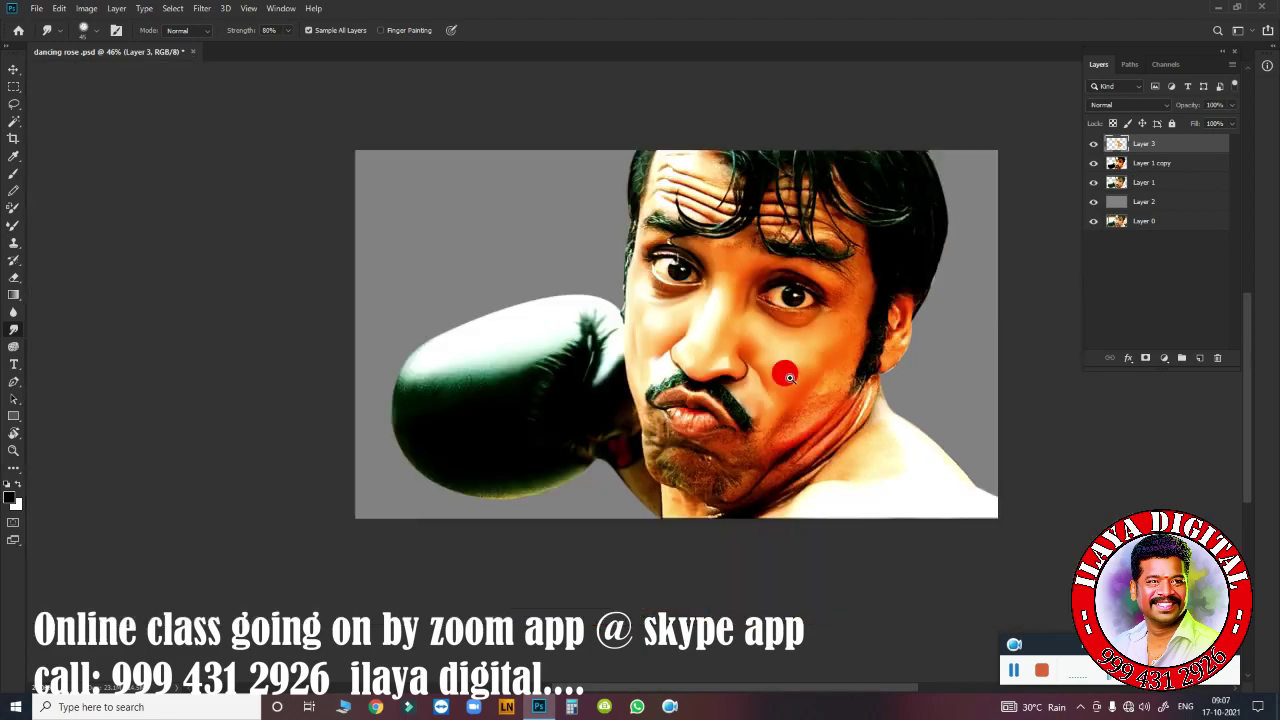
scroll(823, 386, up, 3)
scroll(734, 337, up, 2)
scroll(700, 390, up, 1)
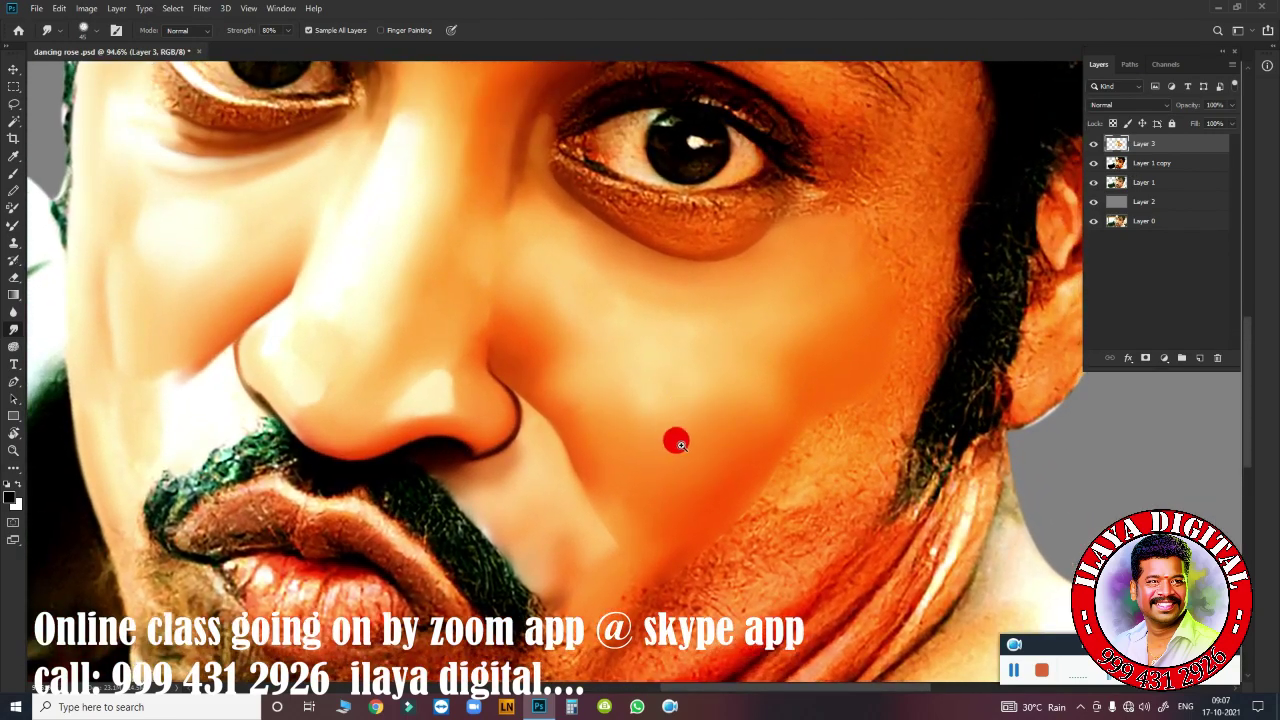
scroll(677, 443, up, 2)
drag(383, 262, 371, 243)
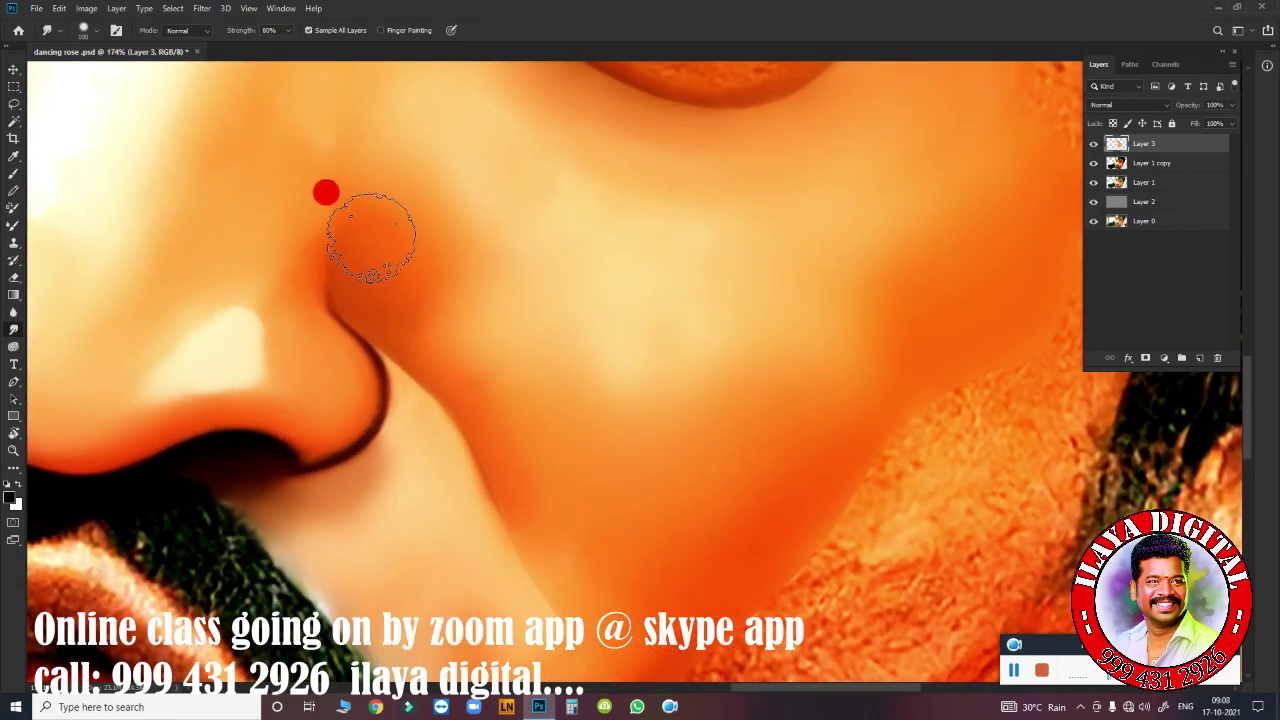
drag(470, 350, 482, 380)
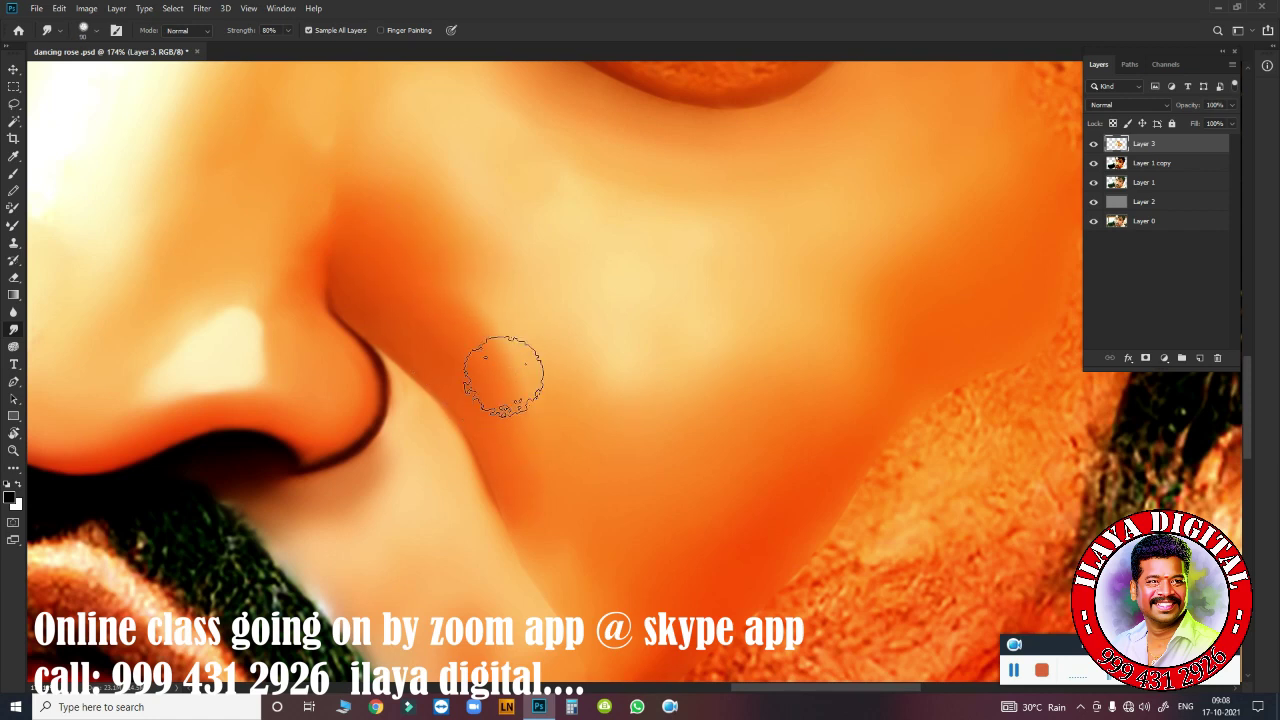
Smooth the broad cheek shading beside the nose, enlarging and shrinking the smudge brush as needed.
key(bracketright)
key(bracketright)
mouse_move(578, 462)
mouse_down()
mouse_move(592, 502)
mouse_move(623, 423)
mouse_up()
key(bracketright)
key(bracketright)
key(bracketright)
mouse_move(737, 414)
mouse_down()
mouse_move(700, 450)
mouse_move(771, 343)
mouse_up()
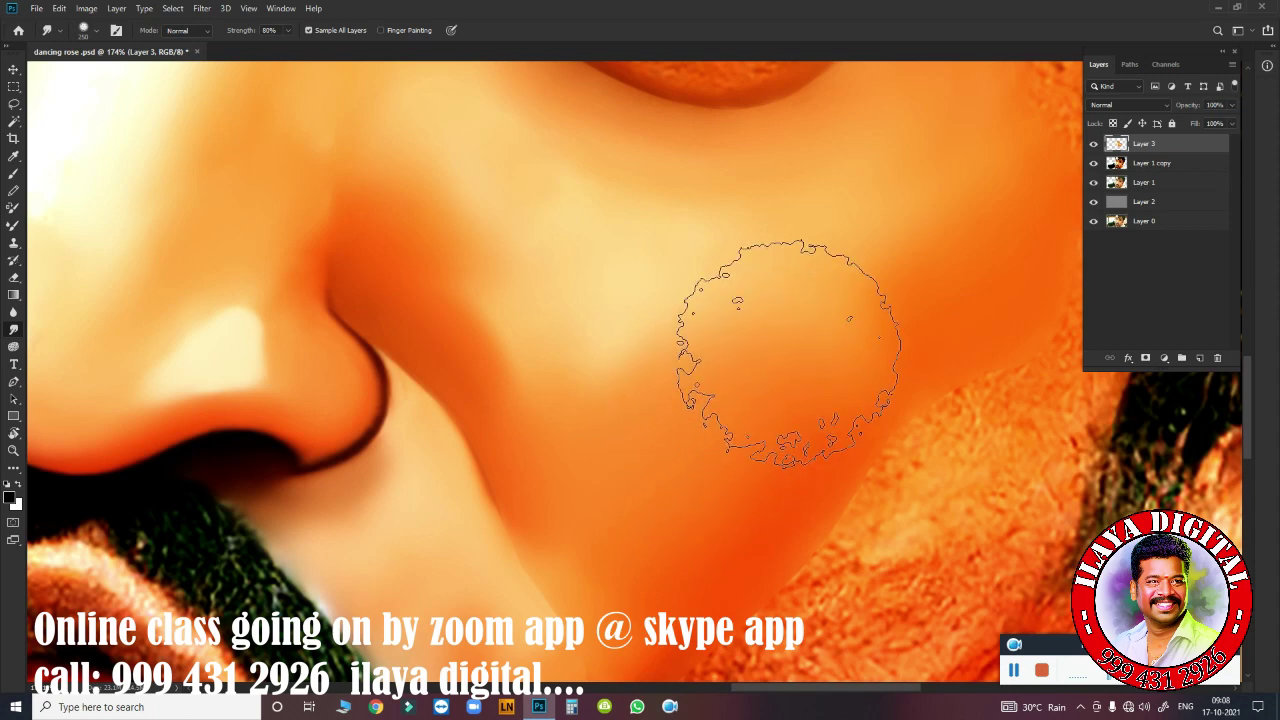
drag(657, 371, 700, 400)
key(bracketleft)
key(bracketleft)
key(bracketleft)
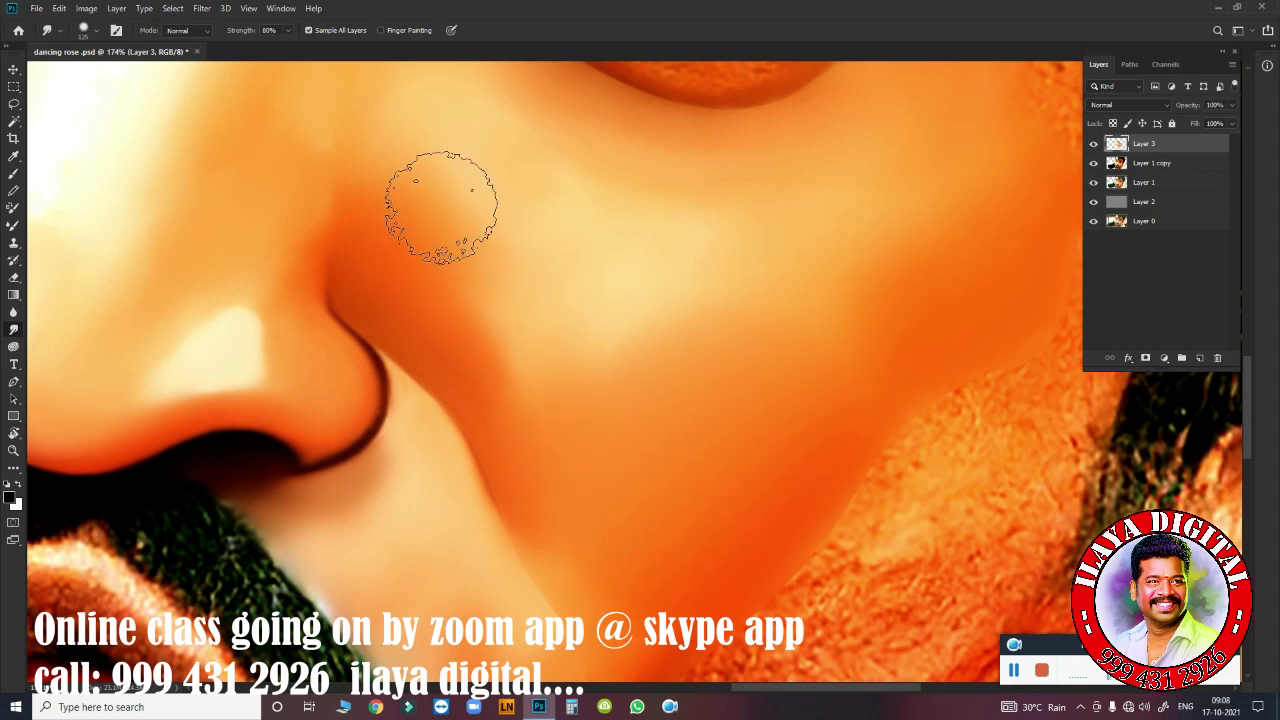
mouse_move(443, 203)
mouse_down()
mouse_move(567, 466)
mouse_move(549, 457)
mouse_up()
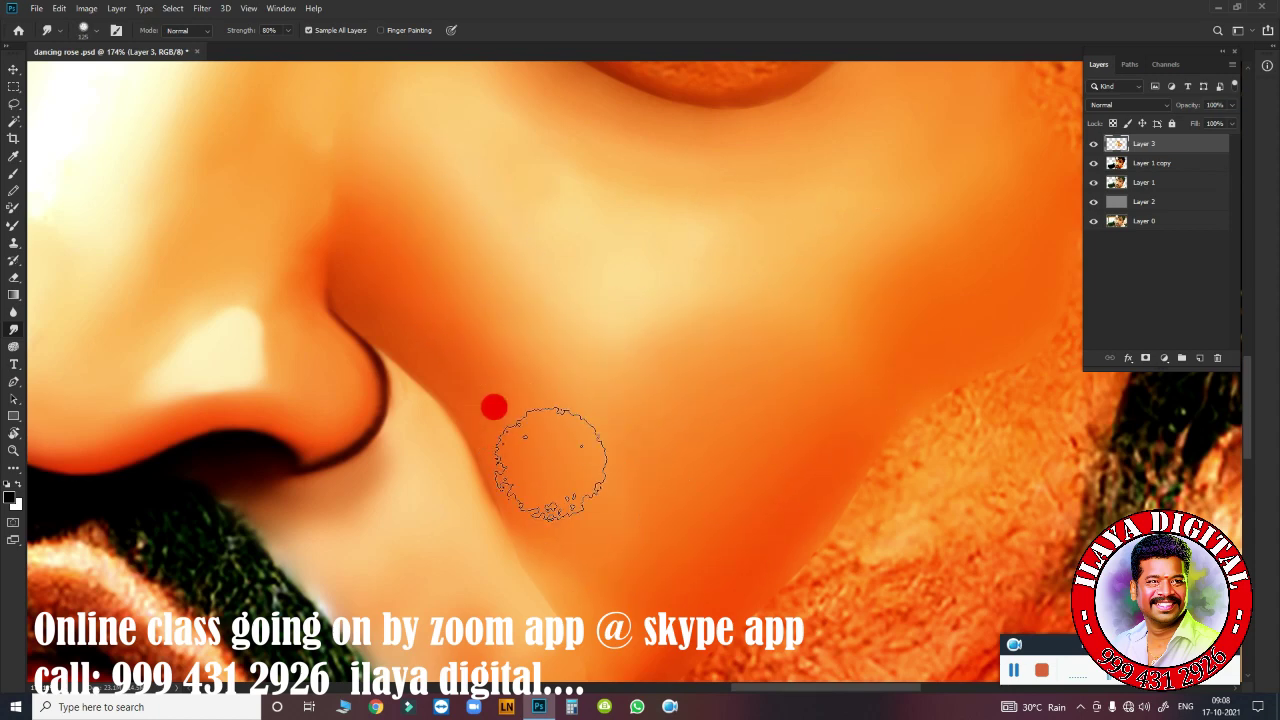
mouse_move(391, 277)
mouse_down()
mouse_move(555, 520)
mouse_move(537, 457)
mouse_up()
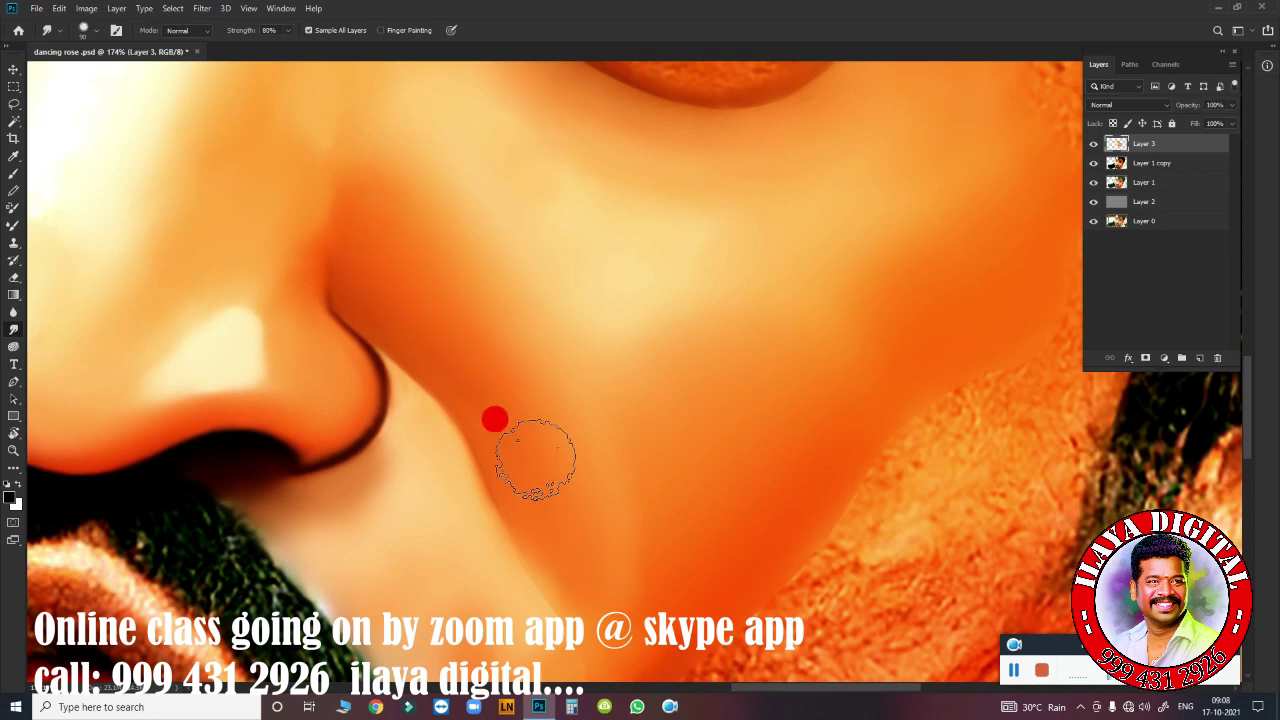
key(bracketright)
key(bracketright)
key(bracketright)
mouse_move(686, 400)
mouse_down()
mouse_move(651, 508)
mouse_move(657, 447)
mouse_move(857, 309)
mouse_up()
key(bracketleft)
key(bracketleft)
key(bracketleft)
key(bracketleft)
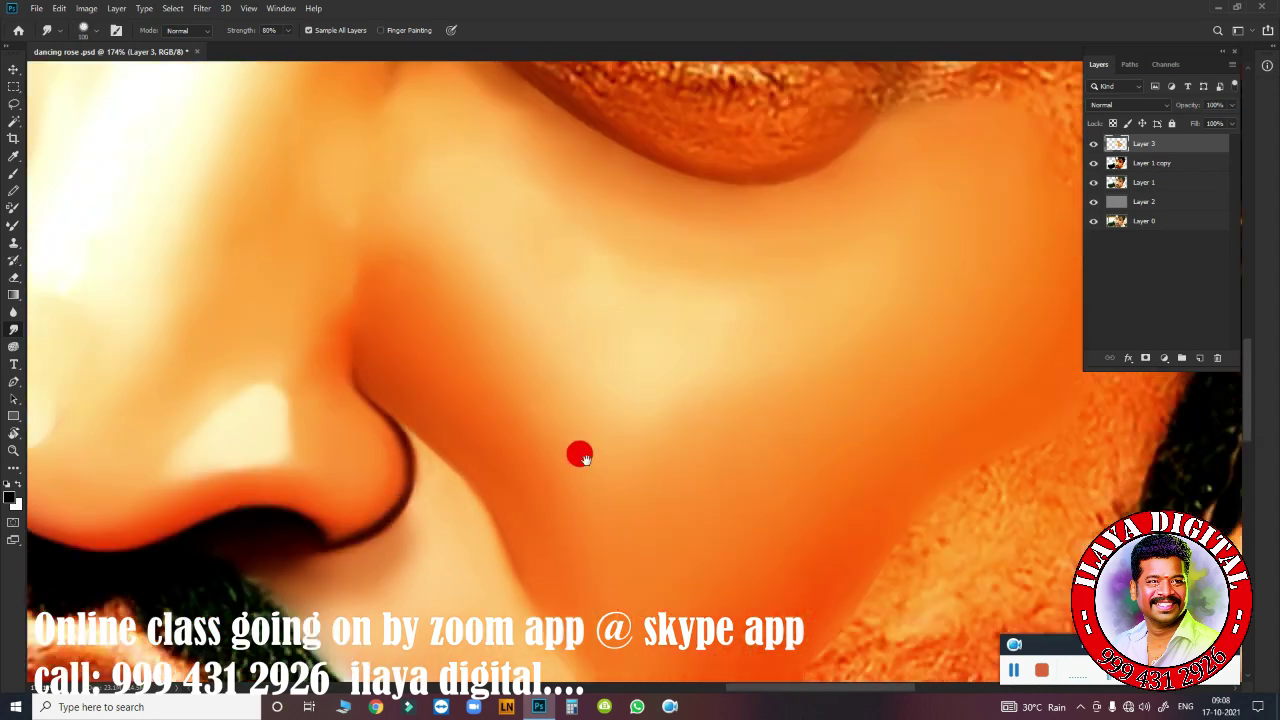
Smooth the skin under the eye, the lower eyelid edge and the nose bridge.
drag(577, 451, 650, 620)
drag(509, 212, 512, 178)
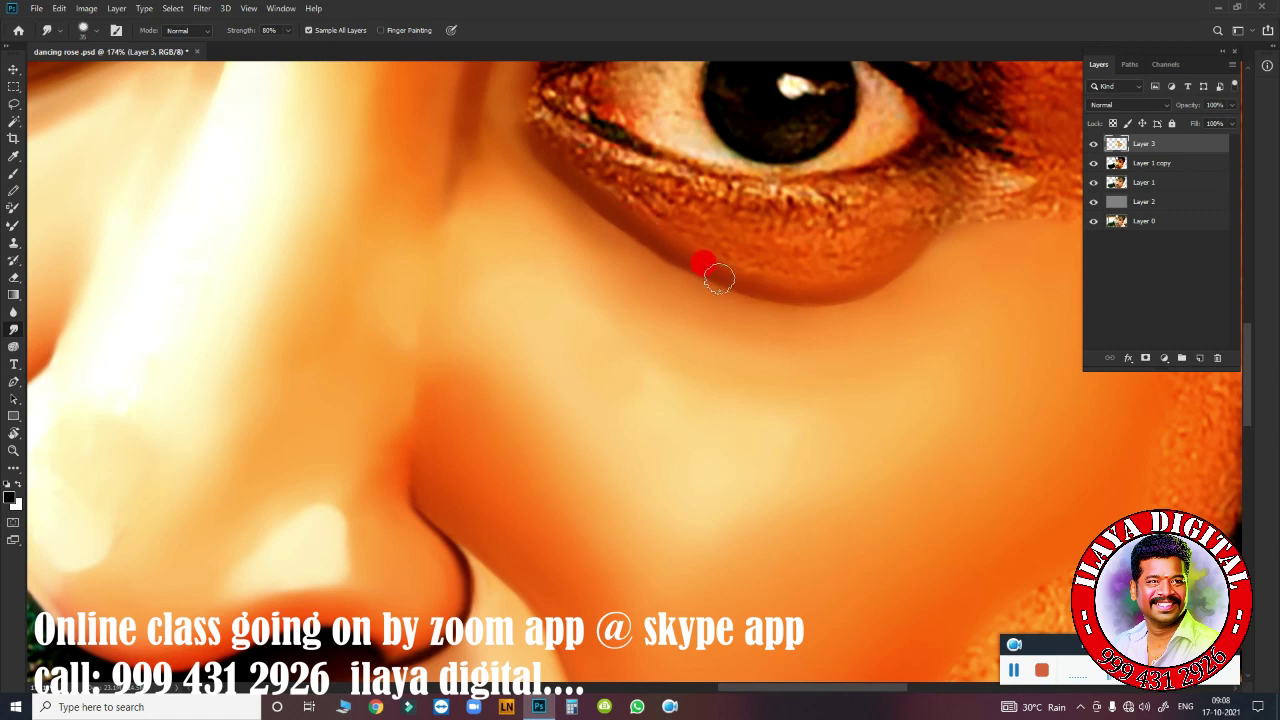
drag(743, 286, 849, 283)
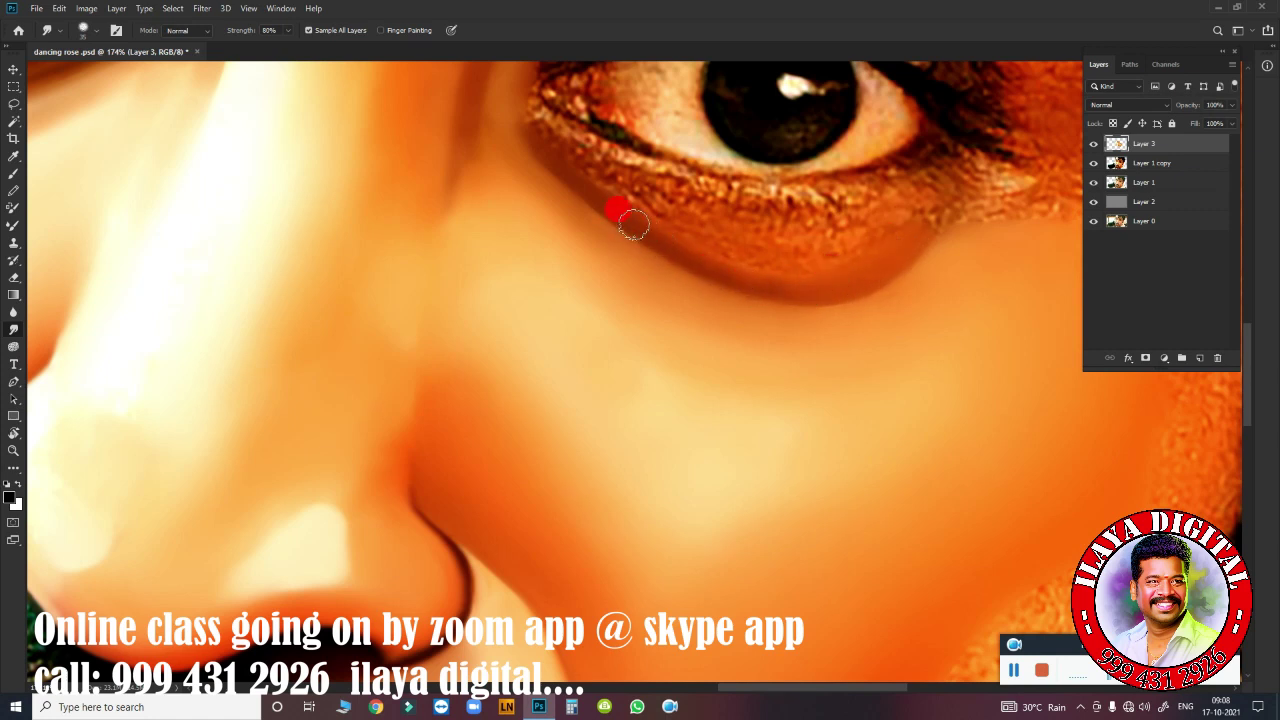
mouse_move(741, 316)
mouse_down()
mouse_move(914, 303)
mouse_move(792, 323)
mouse_up()
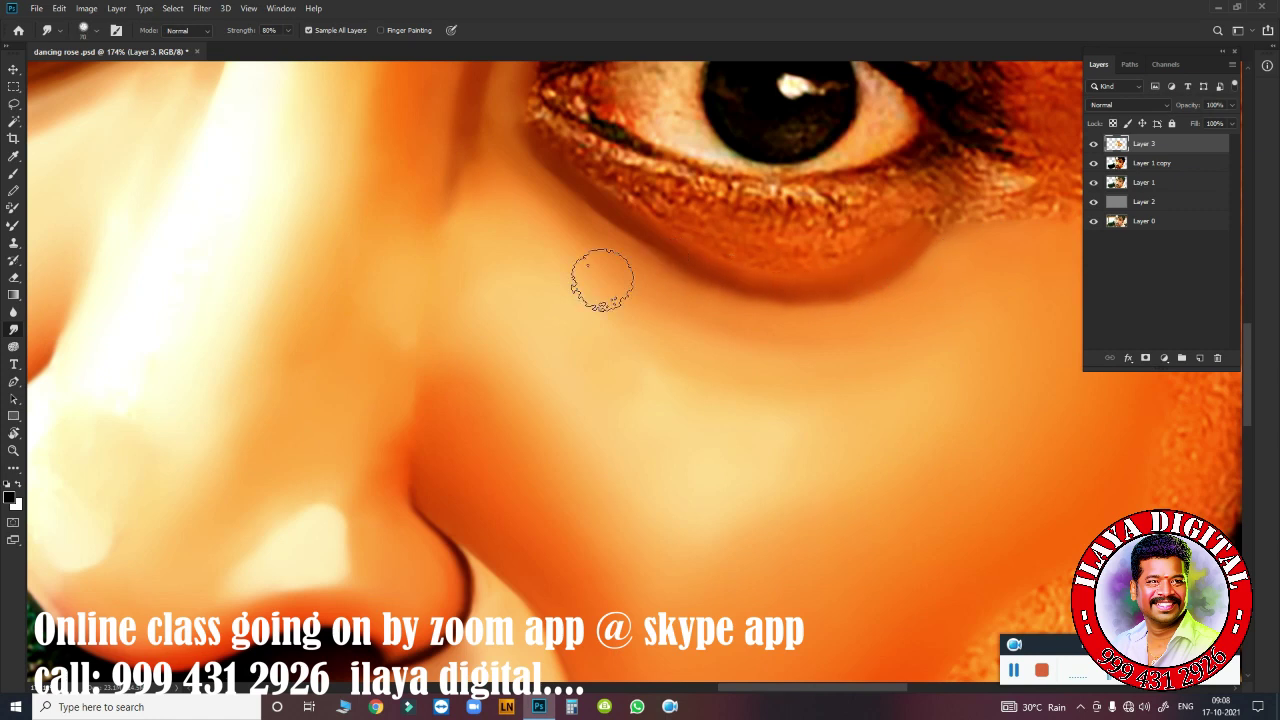
mouse_move(520, 217)
mouse_down()
mouse_move(514, 306)
mouse_move(680, 343)
mouse_move(529, 257)
mouse_move(862, 420)
mouse_move(623, 506)
mouse_up()
mouse_move(380, 186)
mouse_down()
mouse_move(365, 360)
mouse_move(449, 334)
mouse_up()
drag(551, 371, 460, 323)
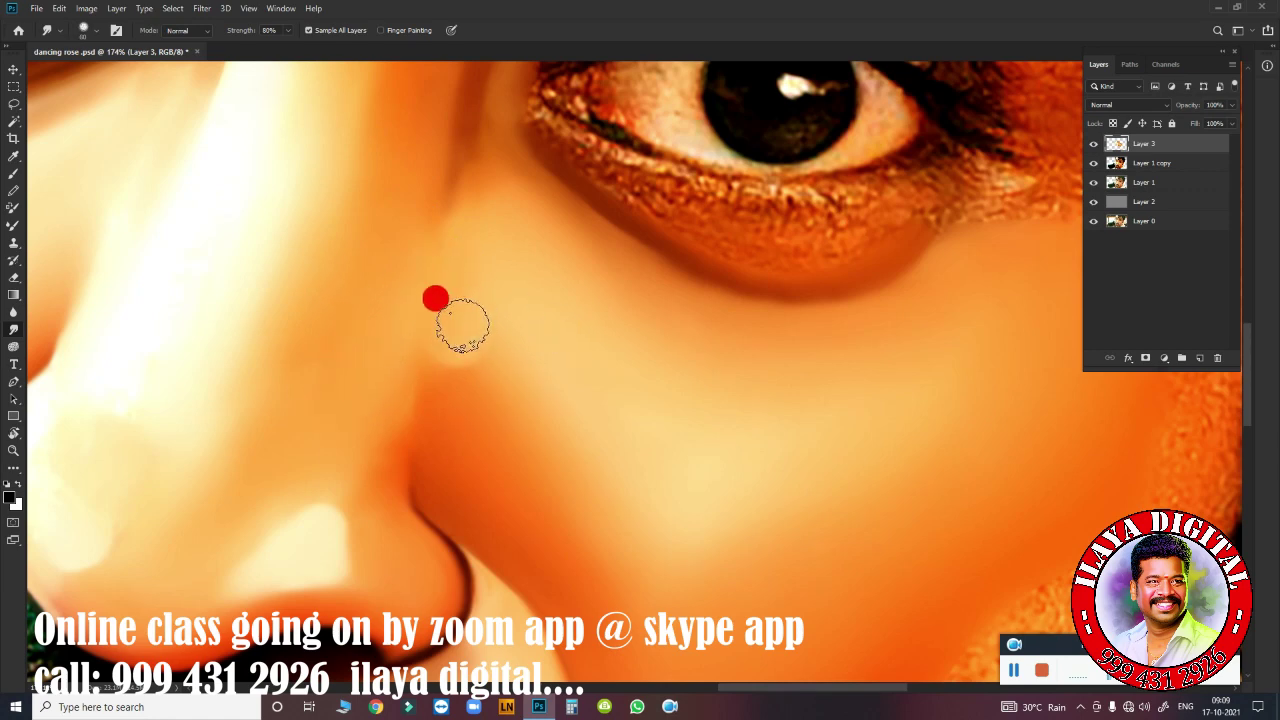
scroll(788, 469, down, 5)
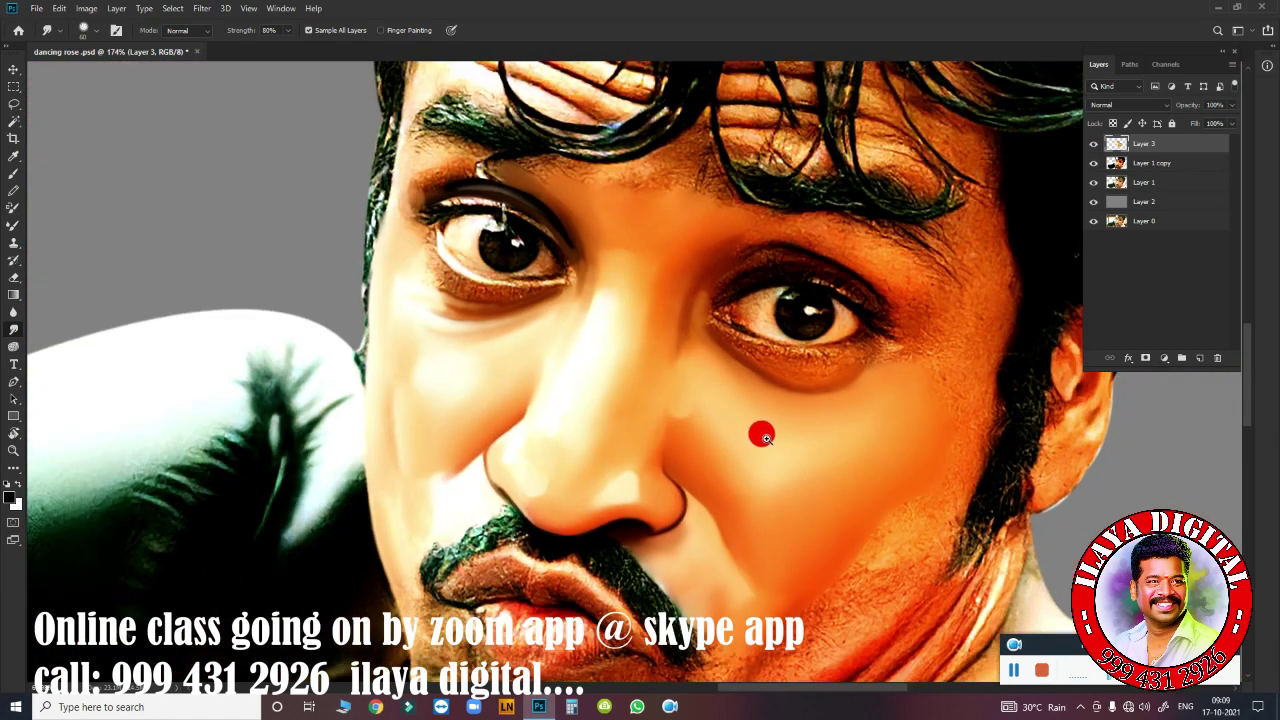
Blend the skin around the chin toward the moustache with the Mixer Brush.
drag(791, 420, 625, 430)
key(shift+b)
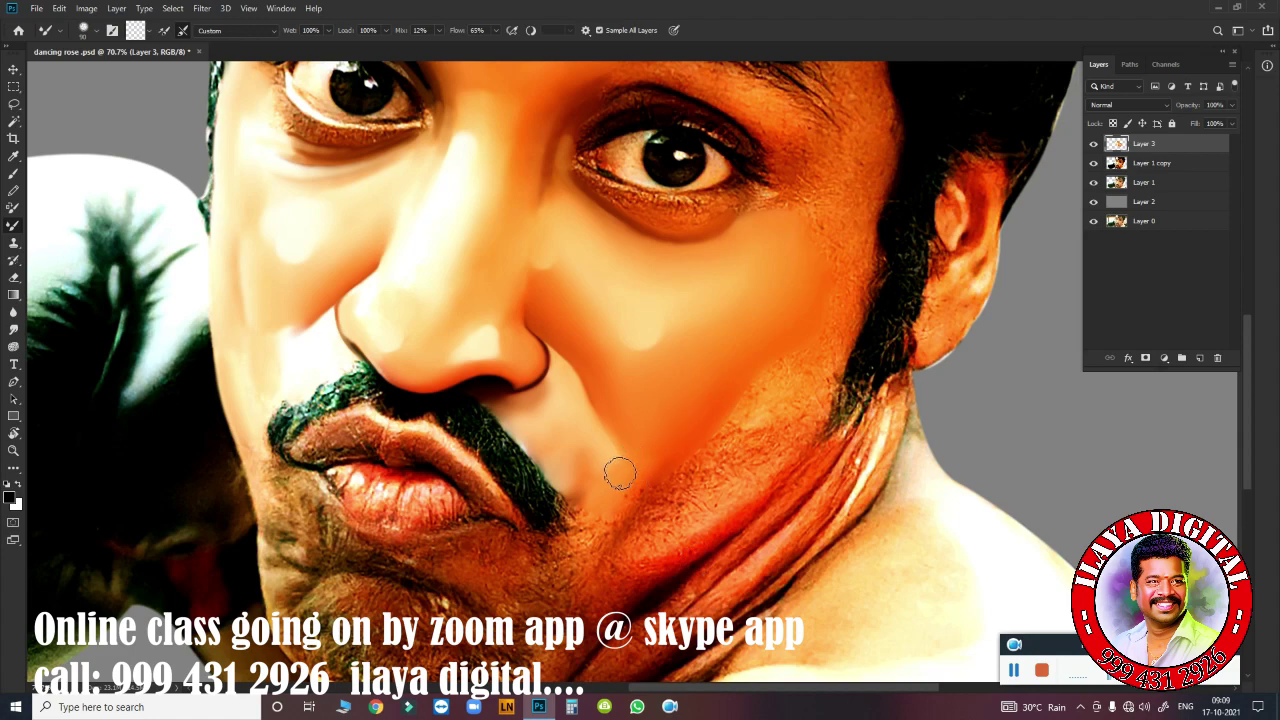
drag(600, 417, 613, 530)
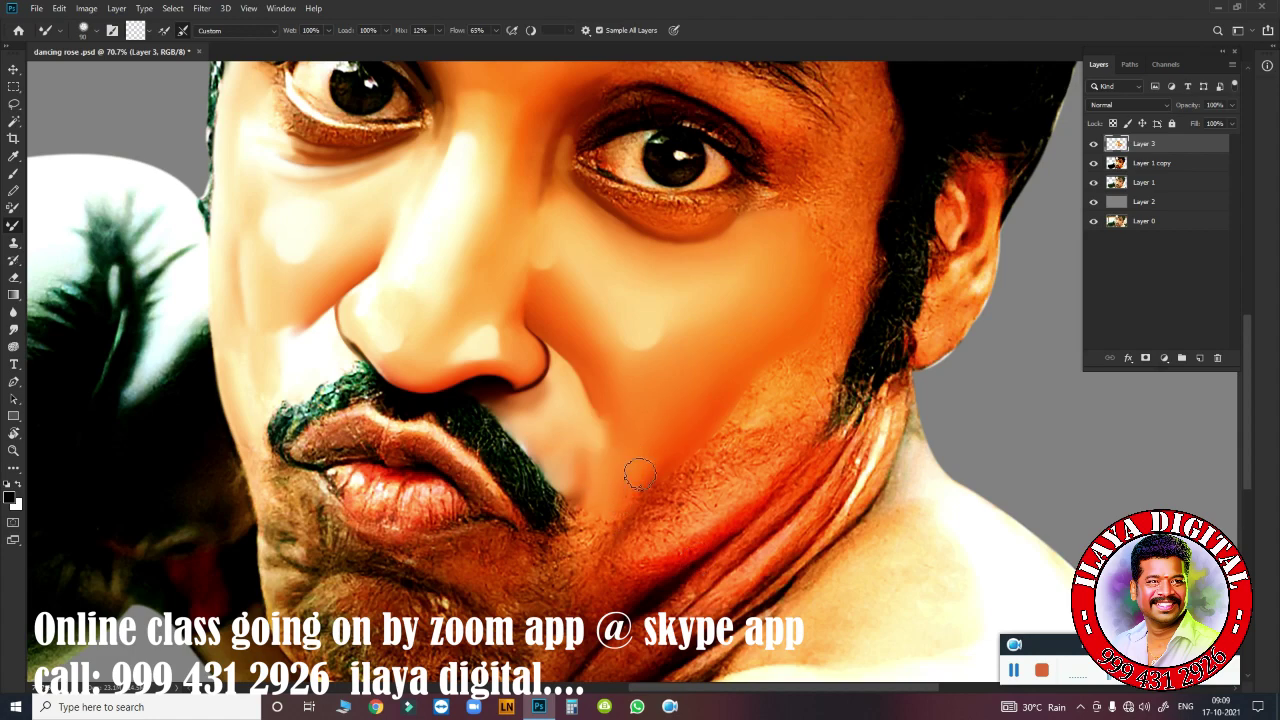
mouse_move(669, 441)
mouse_down()
mouse_move(562, 400)
mouse_move(514, 334)
mouse_up()
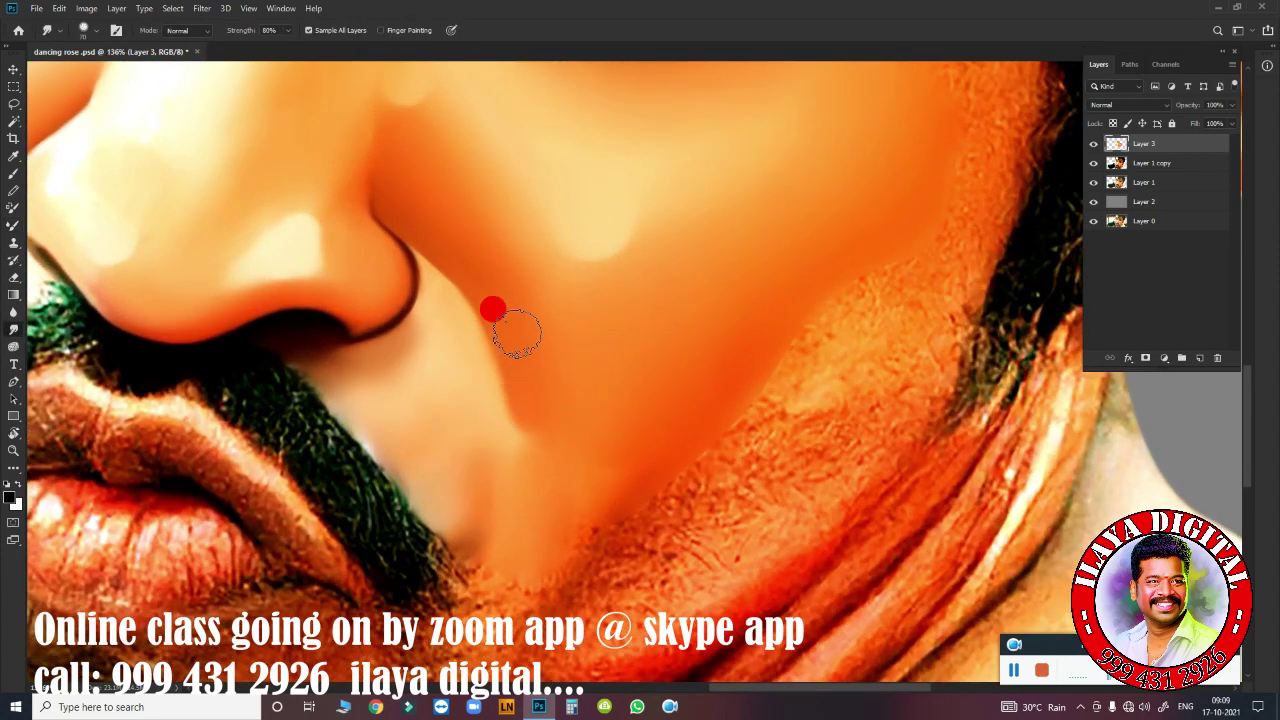
mouse_move(529, 500)
mouse_down()
mouse_move(526, 406)
mouse_move(474, 380)
mouse_move(507, 321)
mouse_up()
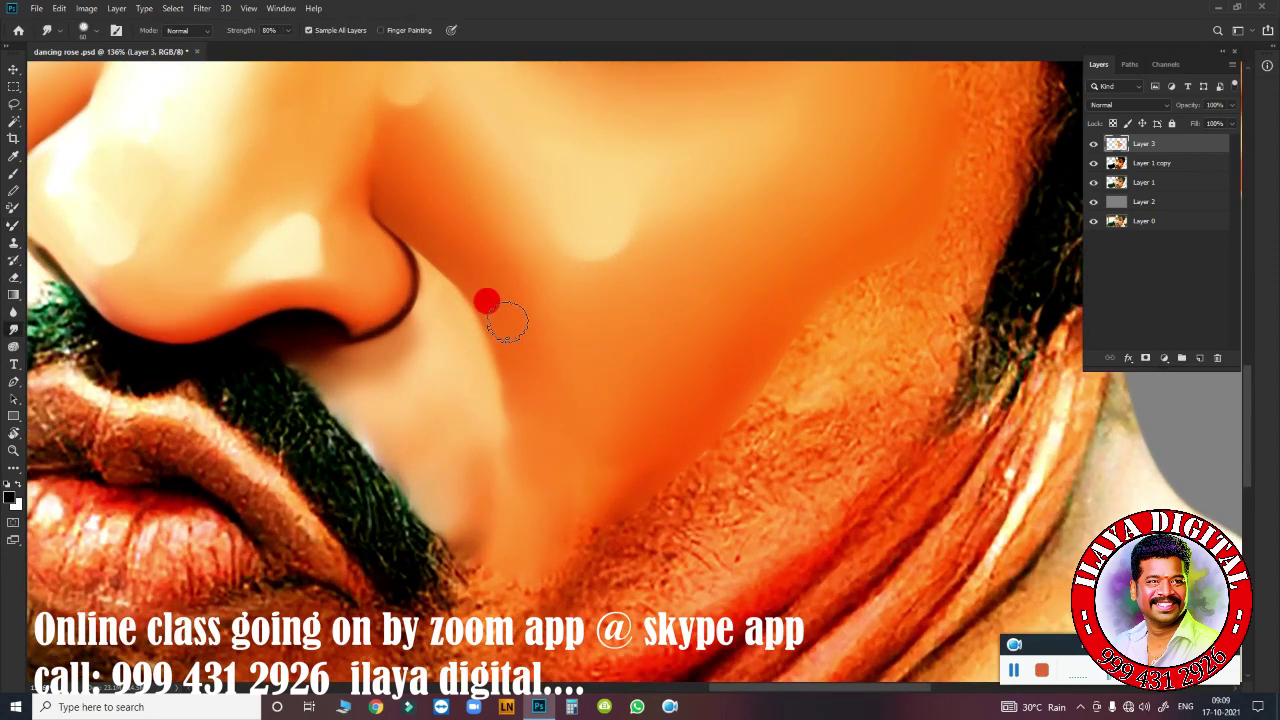
drag(516, 489, 417, 429)
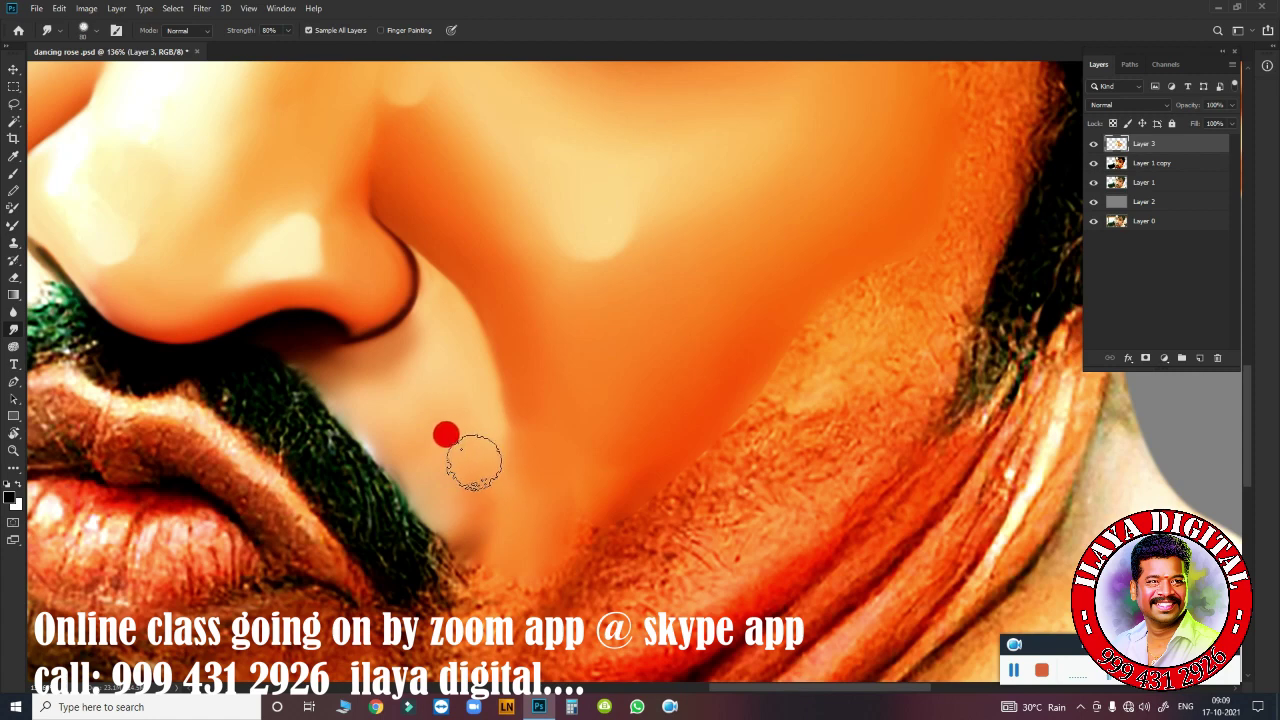
mouse_move(540, 403)
mouse_down()
mouse_move(509, 391)
mouse_move(517, 371)
mouse_up()
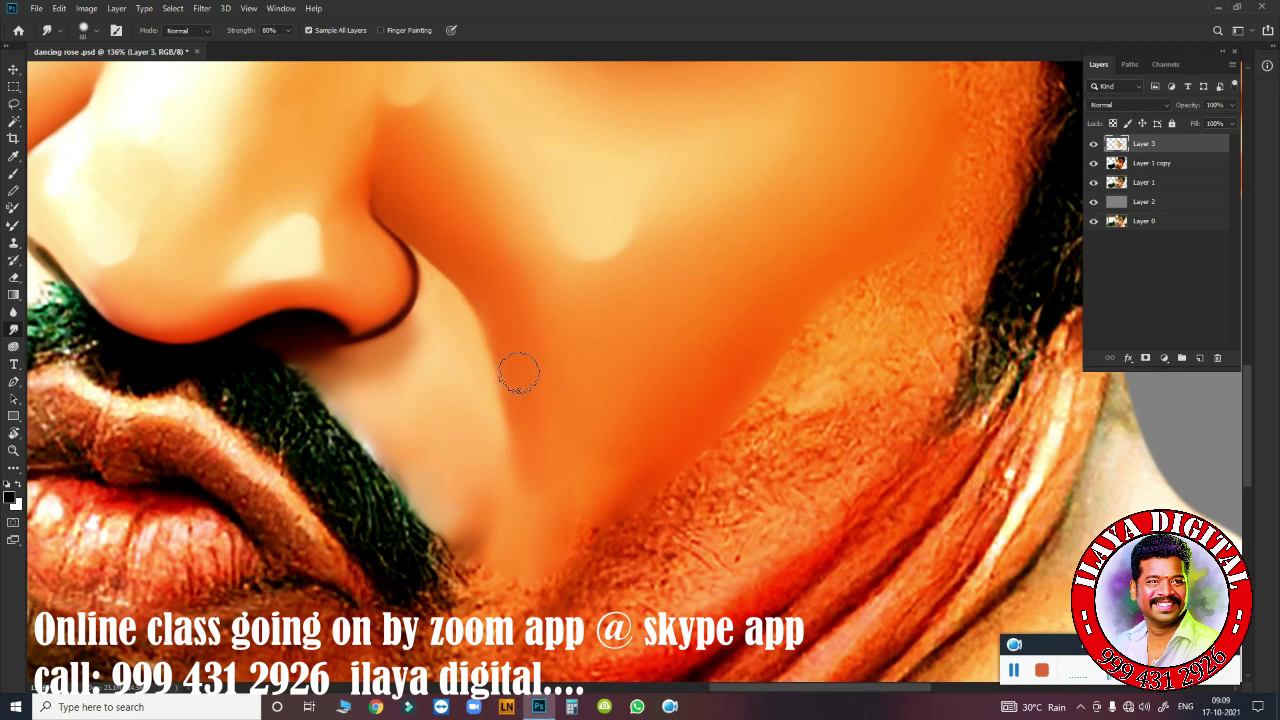
mouse_move(535, 543)
mouse_down()
mouse_move(531, 497)
mouse_move(605, 503)
mouse_move(655, 383)
mouse_up()
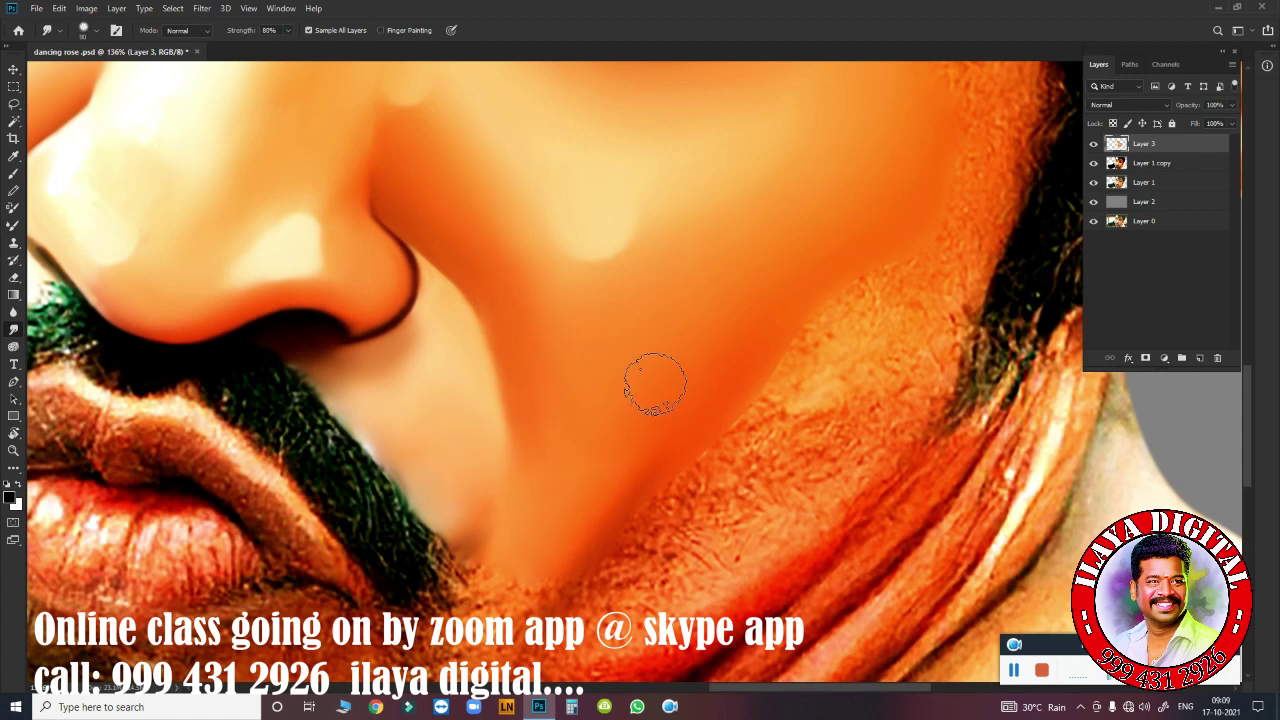
Smear the outer eyebrow tip into the skin and smooth the cheek up to the eye and down to the jaw.
drag(839, 384, 766, 471)
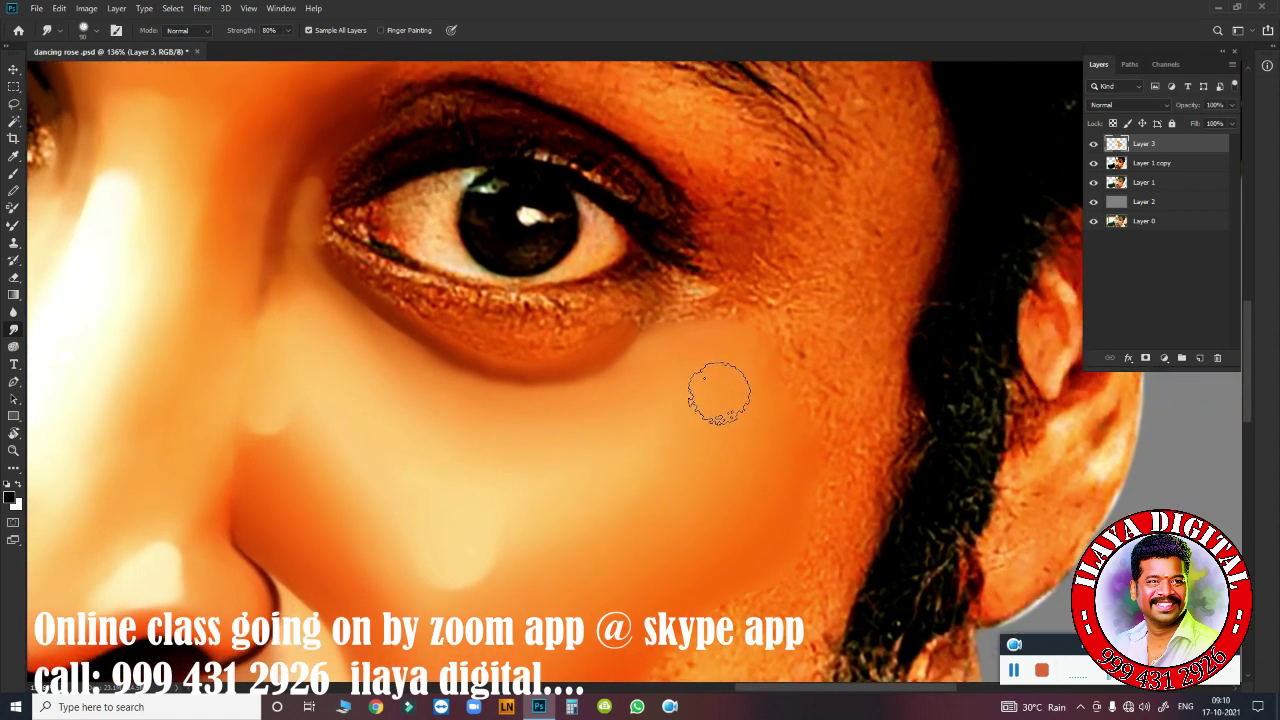
drag(729, 376, 686, 394)
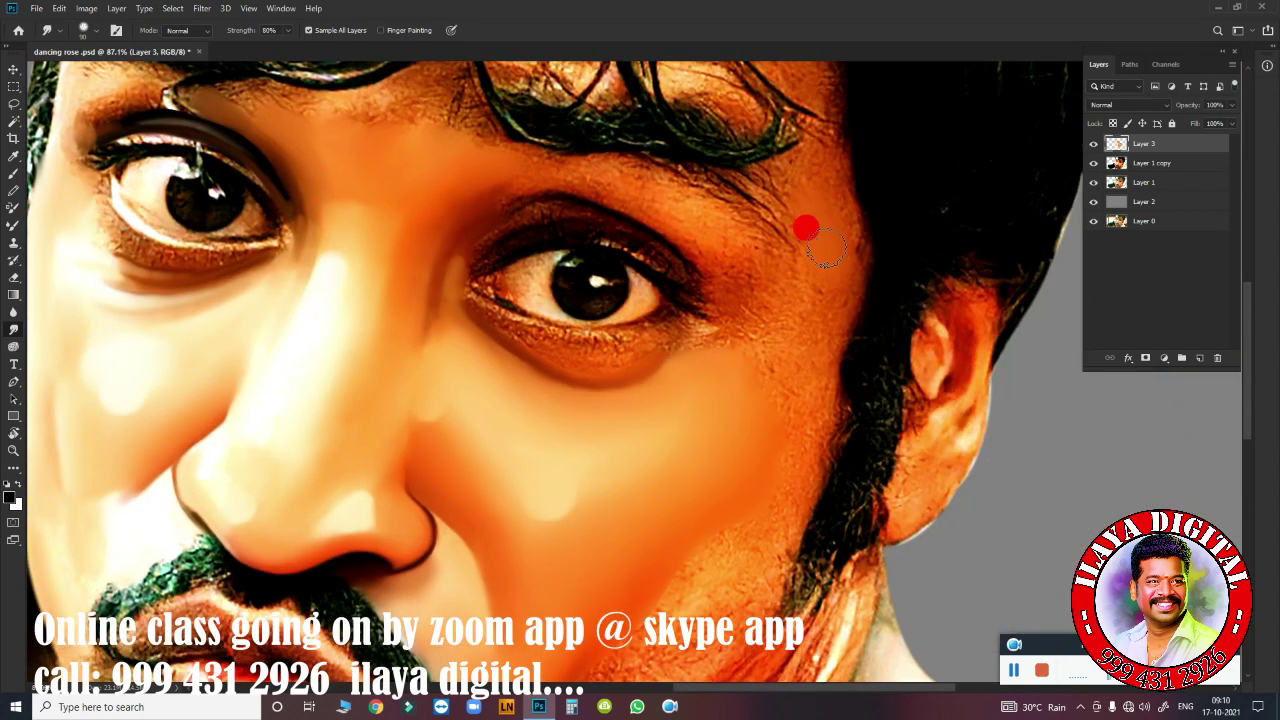
mouse_move(799, 174)
mouse_down()
mouse_move(831, 193)
mouse_move(803, 320)
mouse_up()
drag(822, 396, 835, 420)
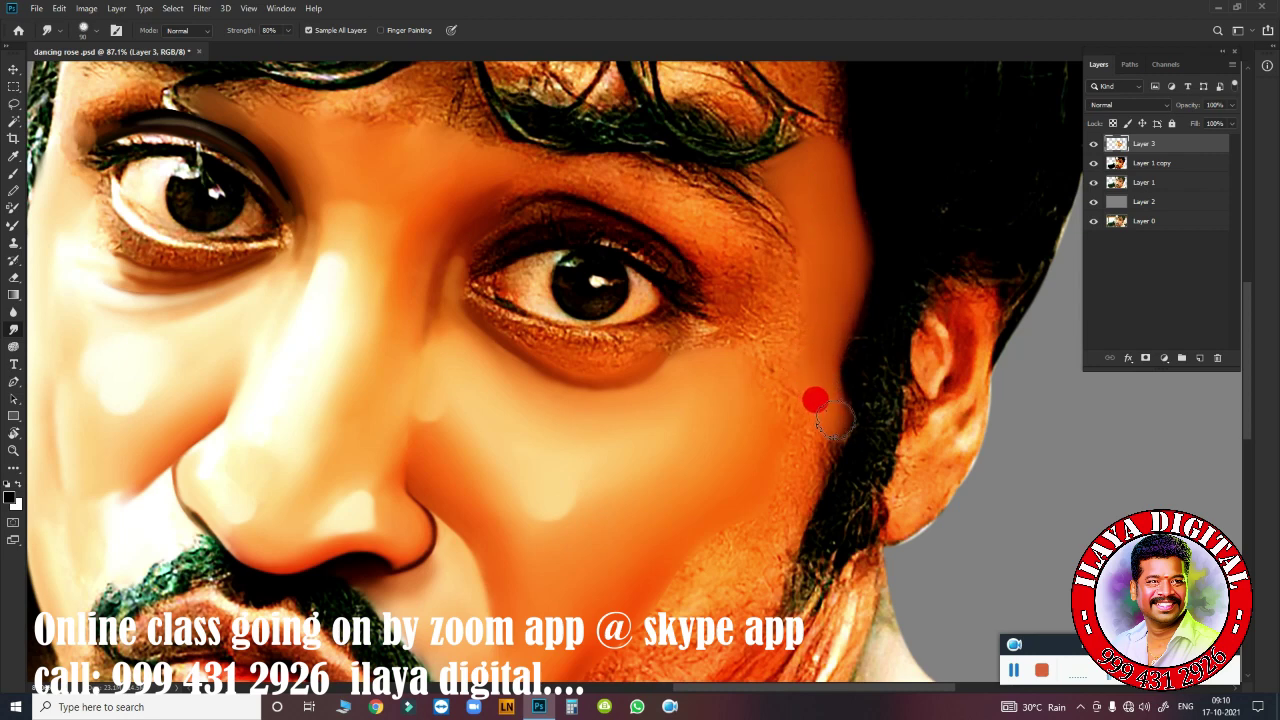
scroll(779, 463, down, 5)
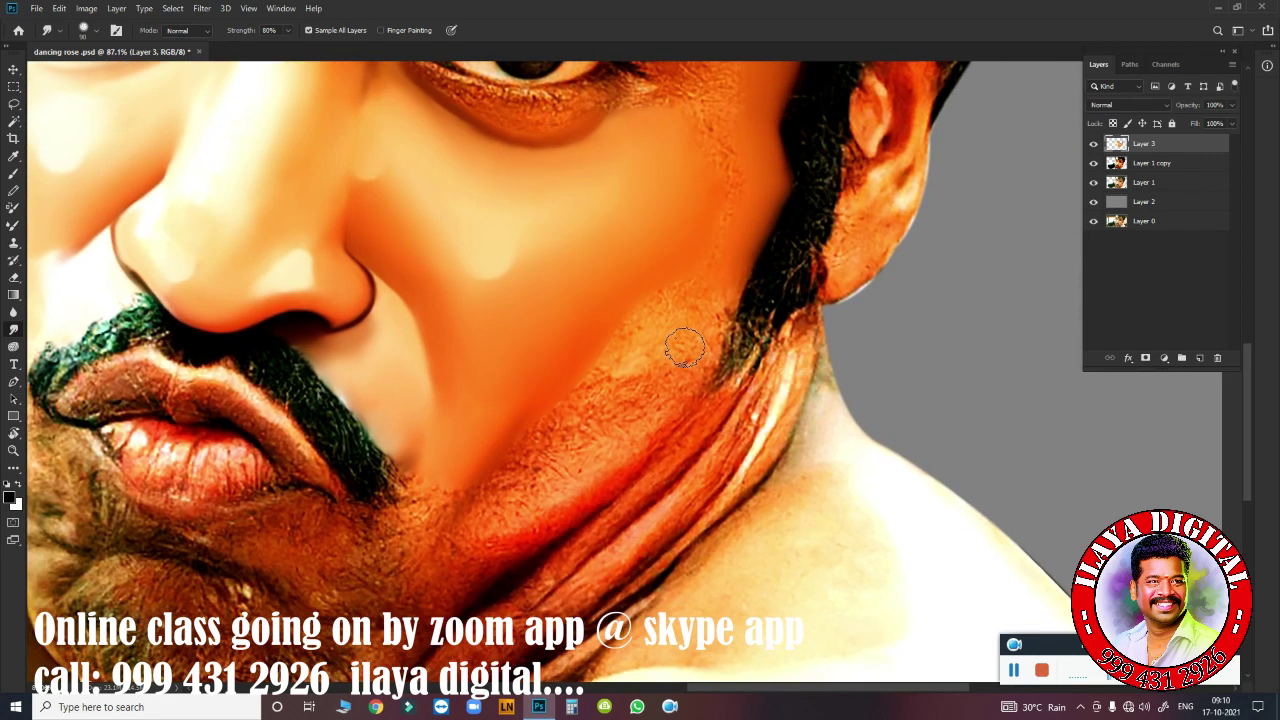
mouse_move(654, 343)
mouse_down()
mouse_move(654, 314)
mouse_move(706, 309)
mouse_move(702, 291)
mouse_up()
drag(642, 326, 629, 337)
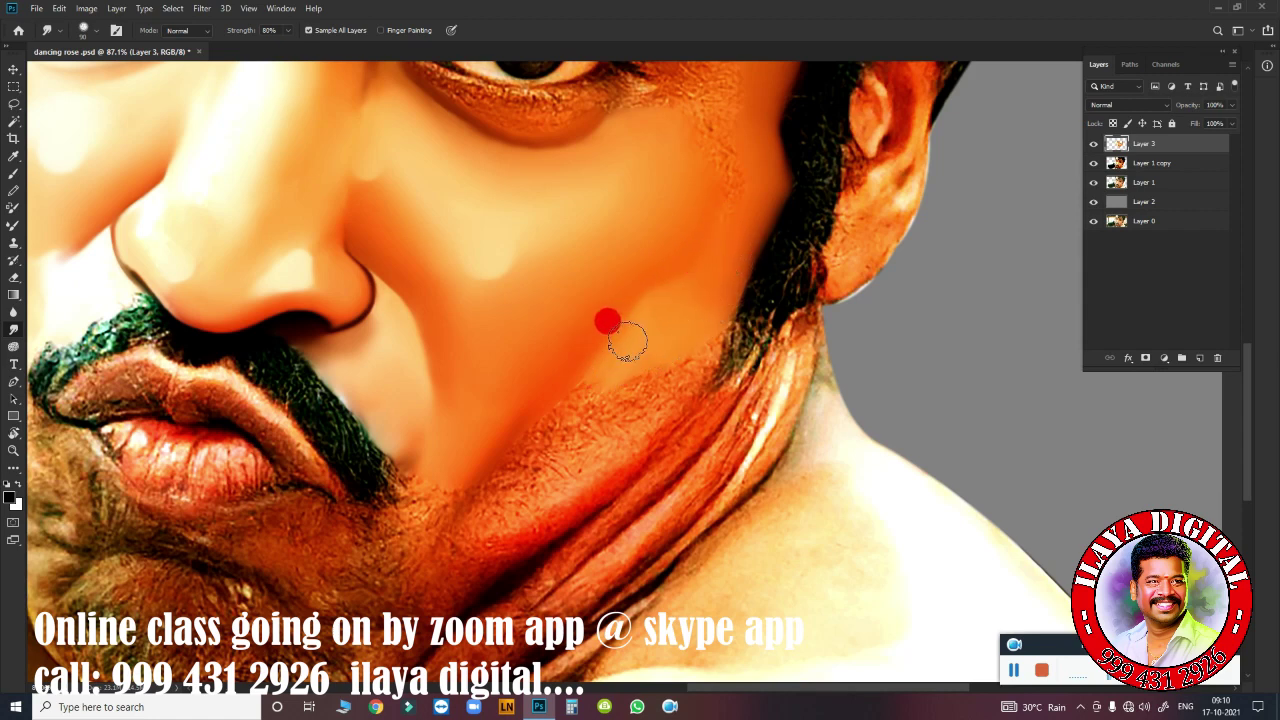
mouse_move(651, 260)
mouse_down()
mouse_move(703, 206)
mouse_move(724, 120)
mouse_move(723, 220)
mouse_move(705, 280)
mouse_move(637, 234)
mouse_move(554, 346)
mouse_move(651, 200)
mouse_move(554, 354)
mouse_up()
drag(585, 450, 518, 513)
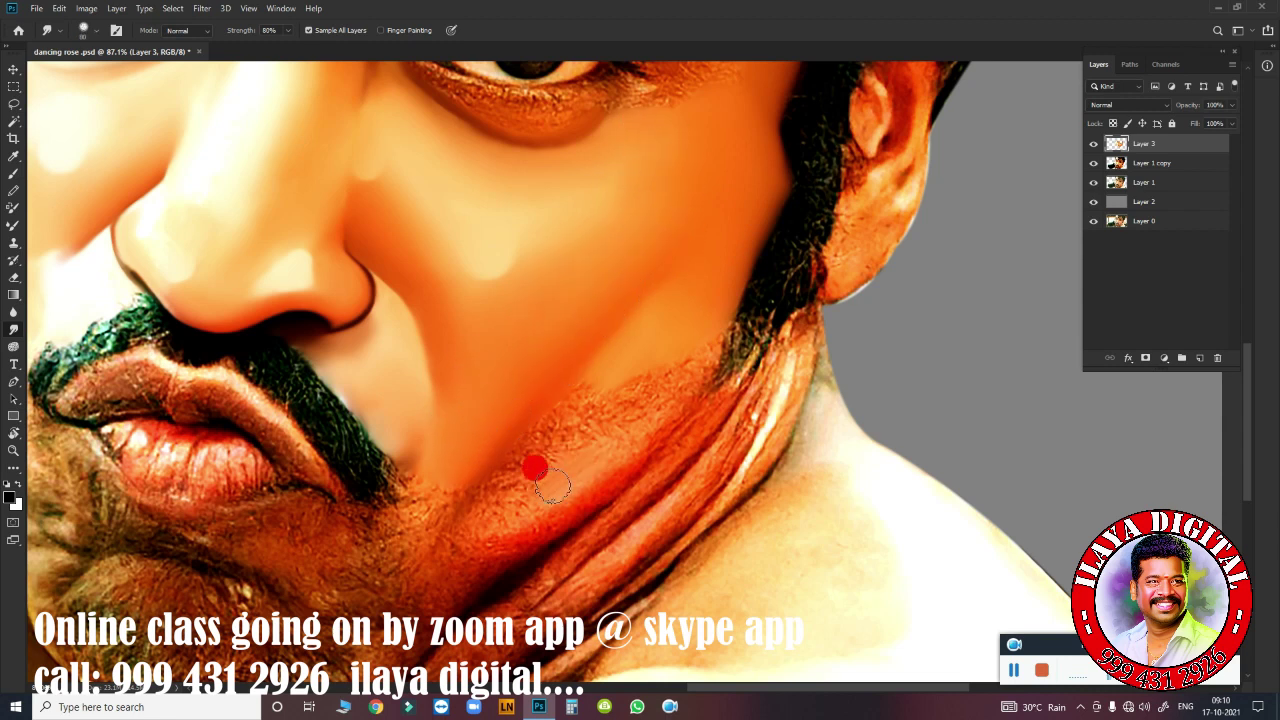
Blend a smooth strip of skin along the lower jaw toward the chin with the Mixer Brush.
key(b)
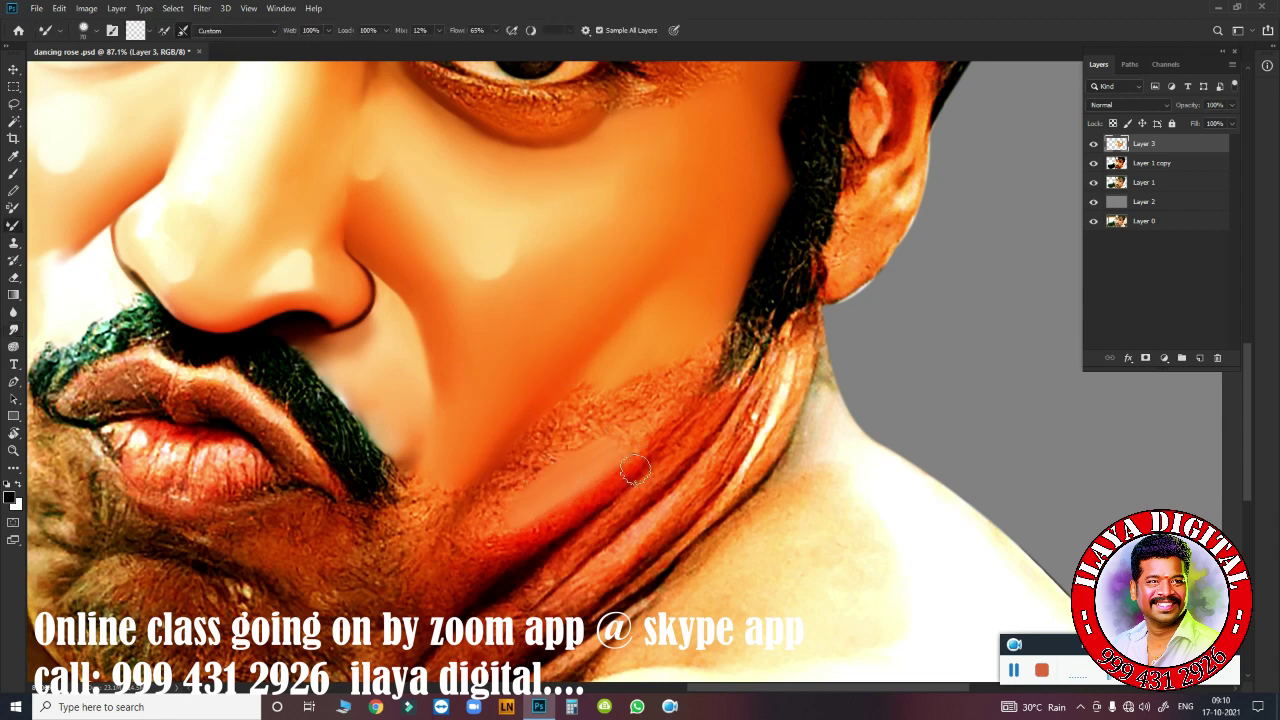
drag(549, 505, 610, 436)
drag(500, 459, 652, 392)
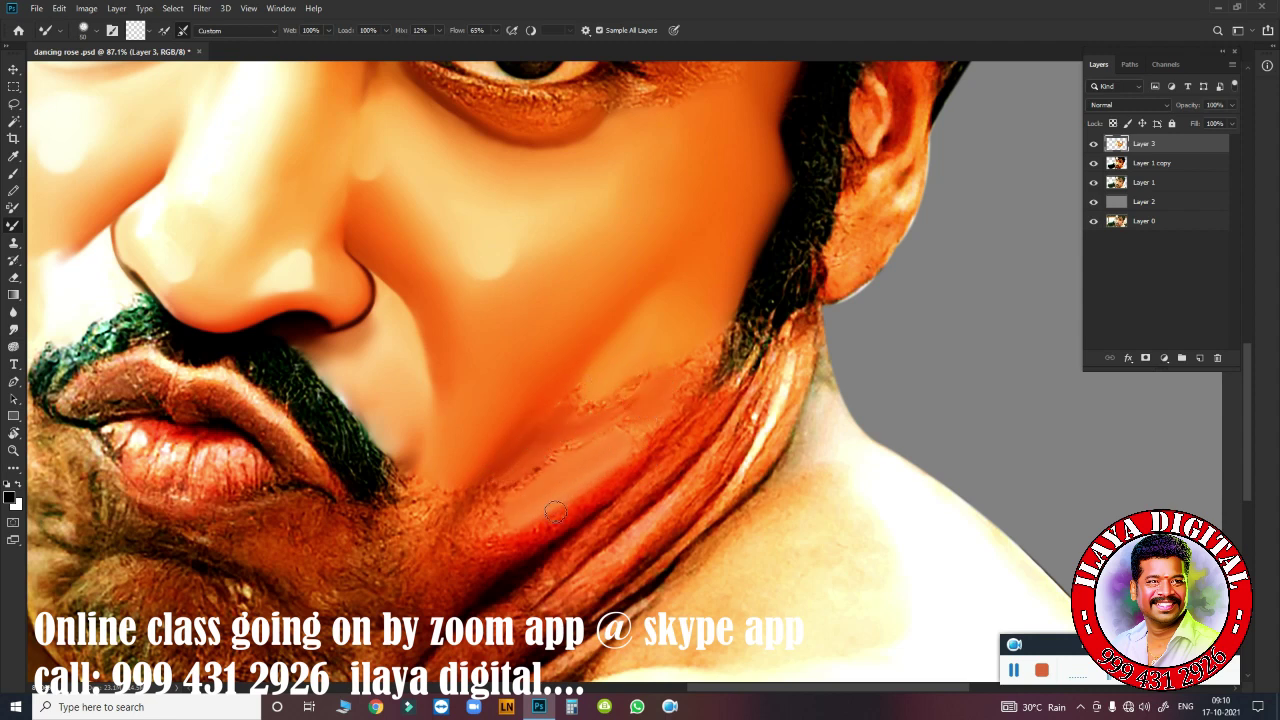
drag(505, 548, 613, 488)
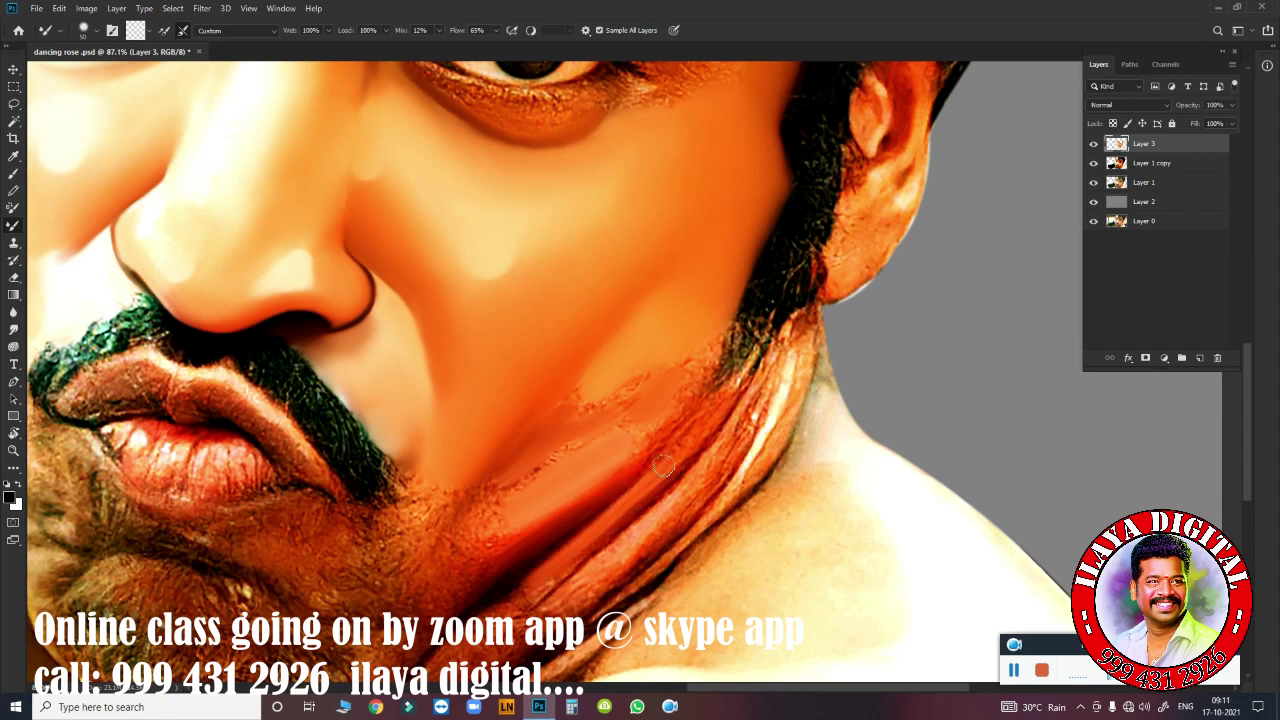
drag(655, 533, 492, 537)
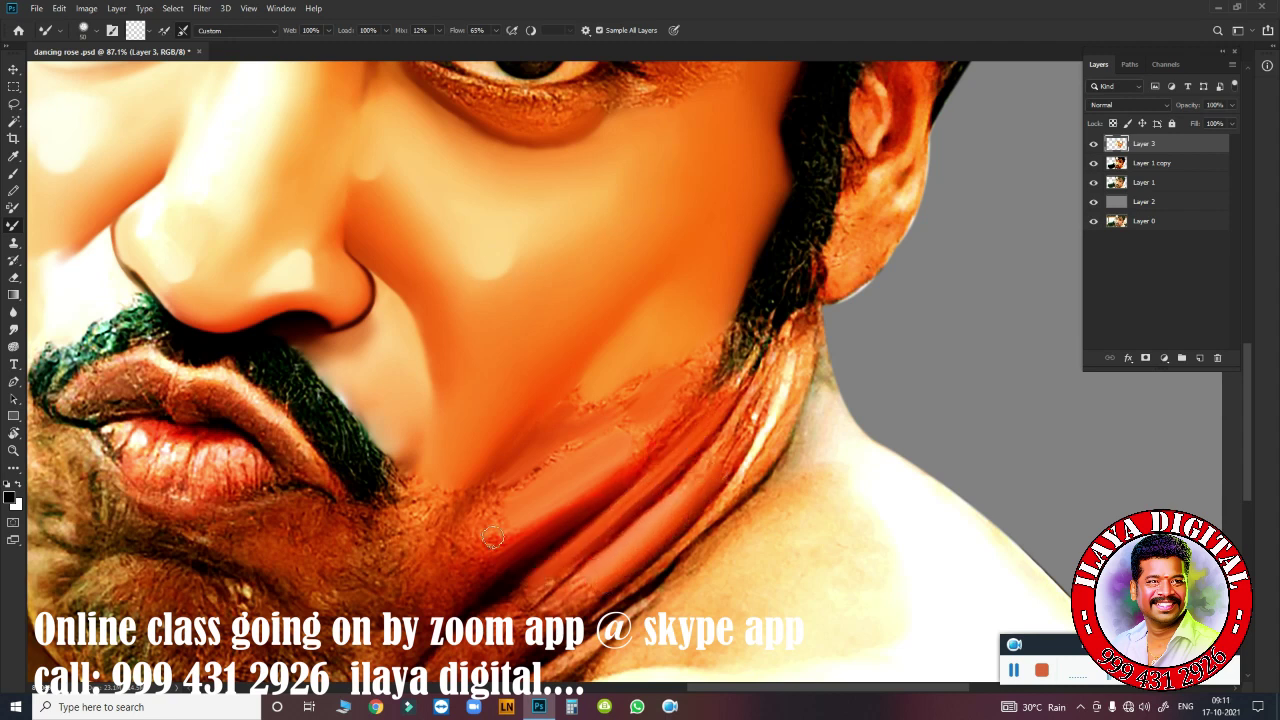
drag(420, 588, 452, 529)
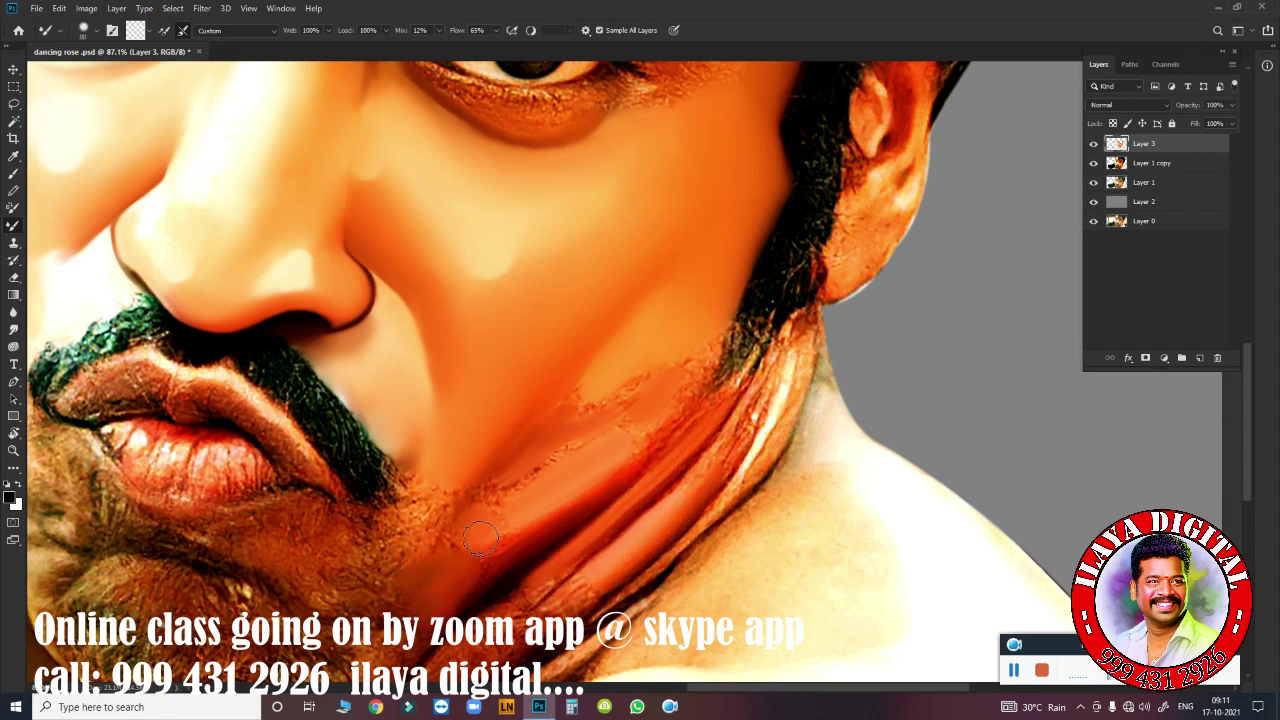
Smudge the chin and jaw skin smooth with the Smudge tool.
key(r)
scroll(686, 491, down, 5)
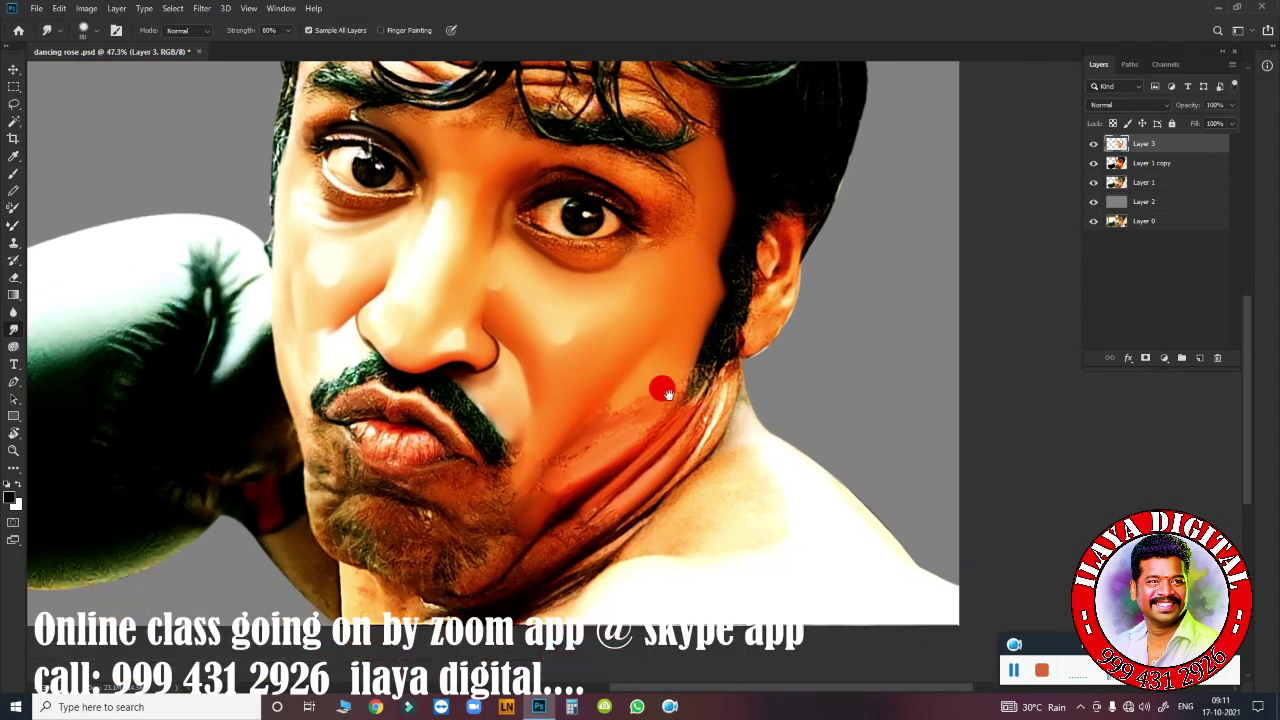
scroll(671, 329, up, 5)
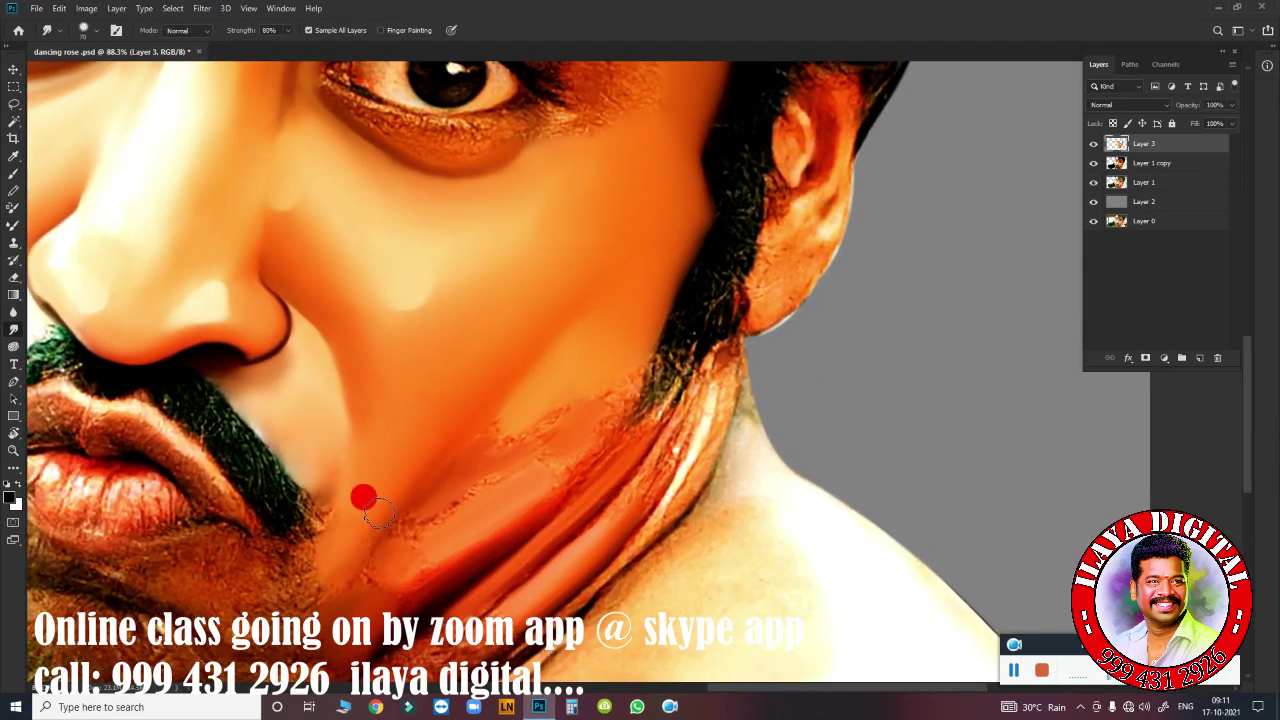
drag(378, 512, 375, 446)
drag(343, 527, 431, 406)
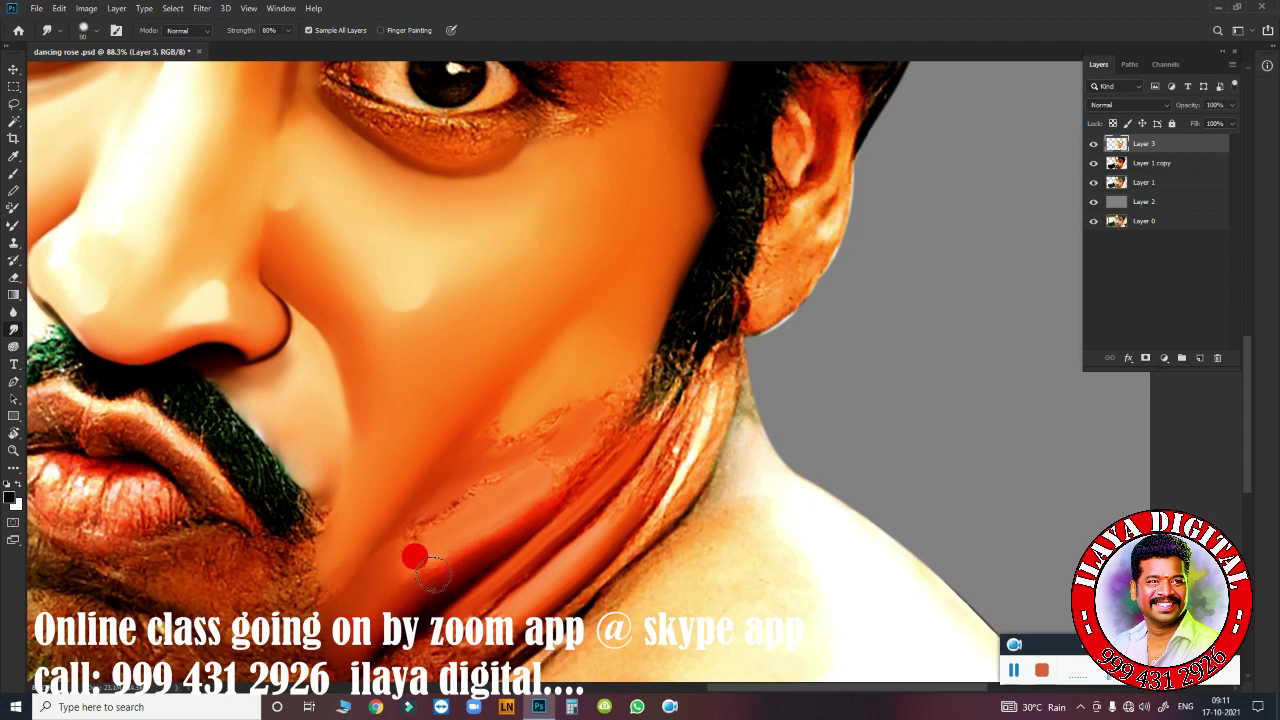
mouse_move(370, 586)
mouse_down()
mouse_move(415, 562)
mouse_move(514, 463)
mouse_move(491, 434)
mouse_move(543, 420)
mouse_move(625, 367)
mouse_move(595, 414)
mouse_move(532, 466)
mouse_move(581, 429)
mouse_move(487, 437)
mouse_move(417, 523)
mouse_move(385, 497)
mouse_move(524, 410)
mouse_move(507, 375)
mouse_up()
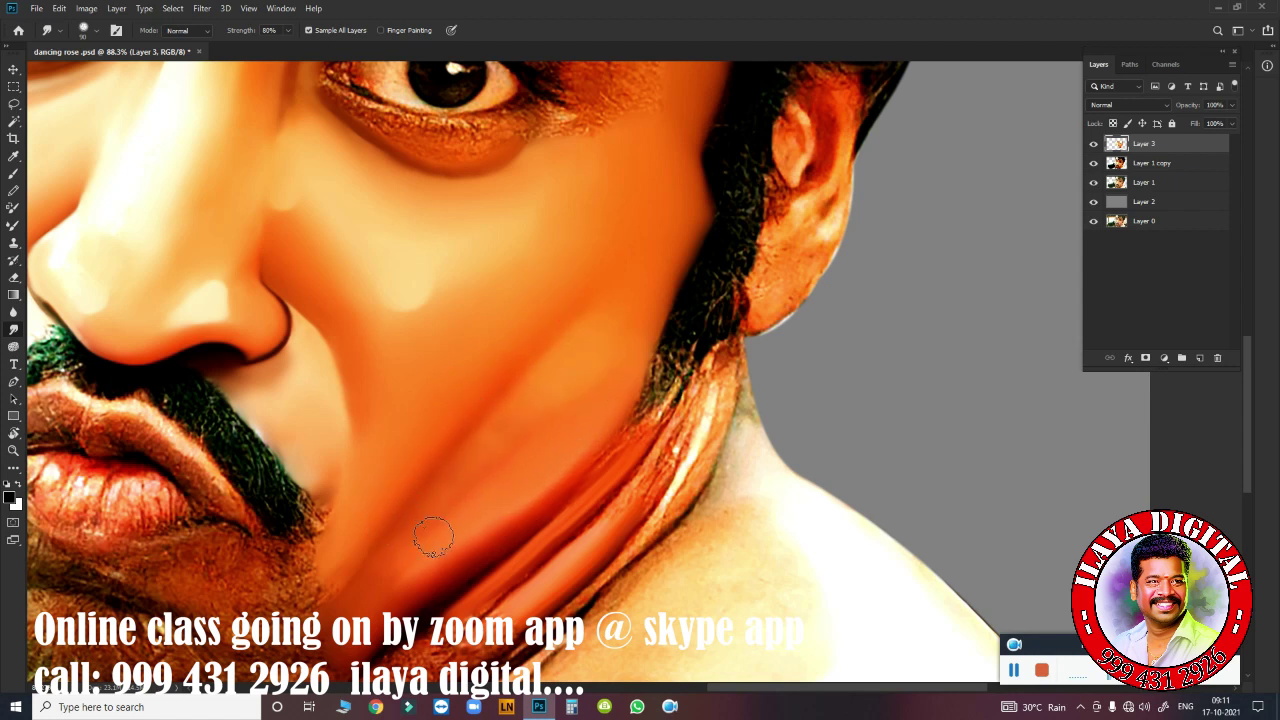
mouse_move(431, 534)
mouse_down()
mouse_move(410, 561)
mouse_move(432, 568)
mouse_move(509, 491)
mouse_move(451, 580)
mouse_move(609, 429)
mouse_move(588, 460)
mouse_move(586, 409)
mouse_move(531, 348)
mouse_up()
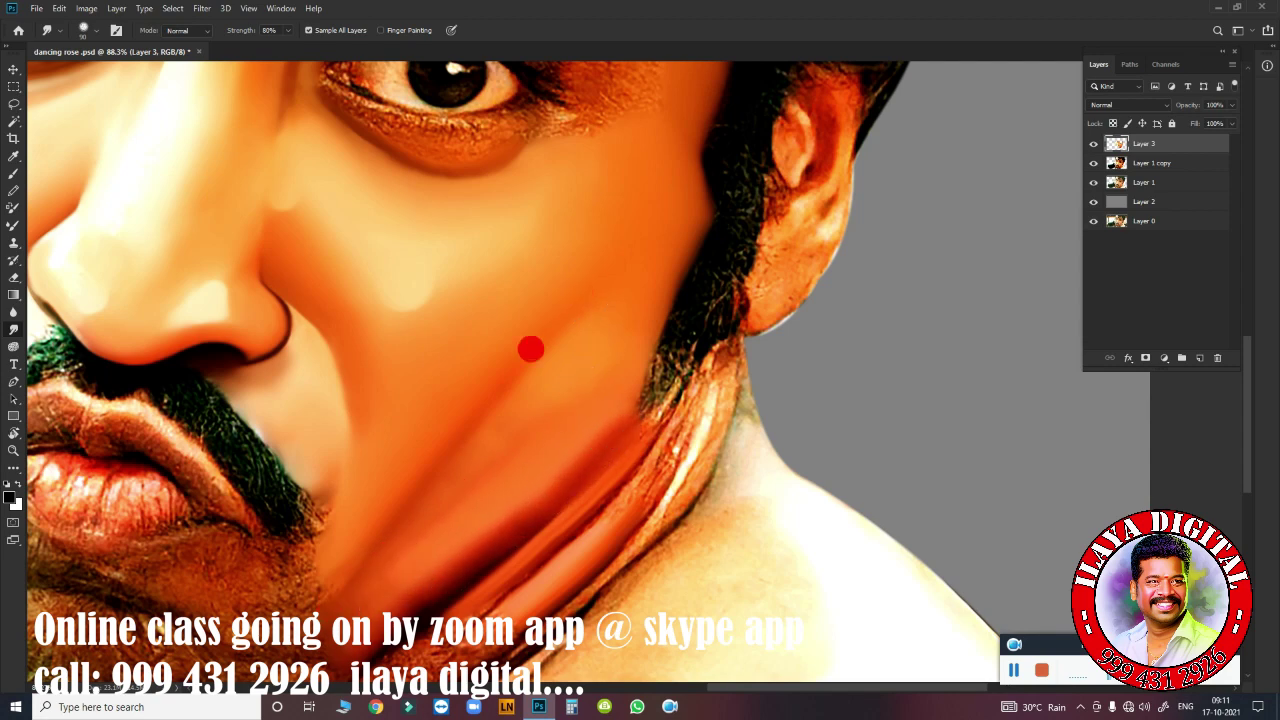
Lighten the dark crease by the jaw and smooth the chin with a 60 px brush.
drag(627, 316, 597, 277)
mouse_move(737, 437)
mouse_down()
mouse_move(714, 409)
mouse_move(750, 421)
mouse_move(760, 331)
mouse_move(777, 360)
mouse_up()
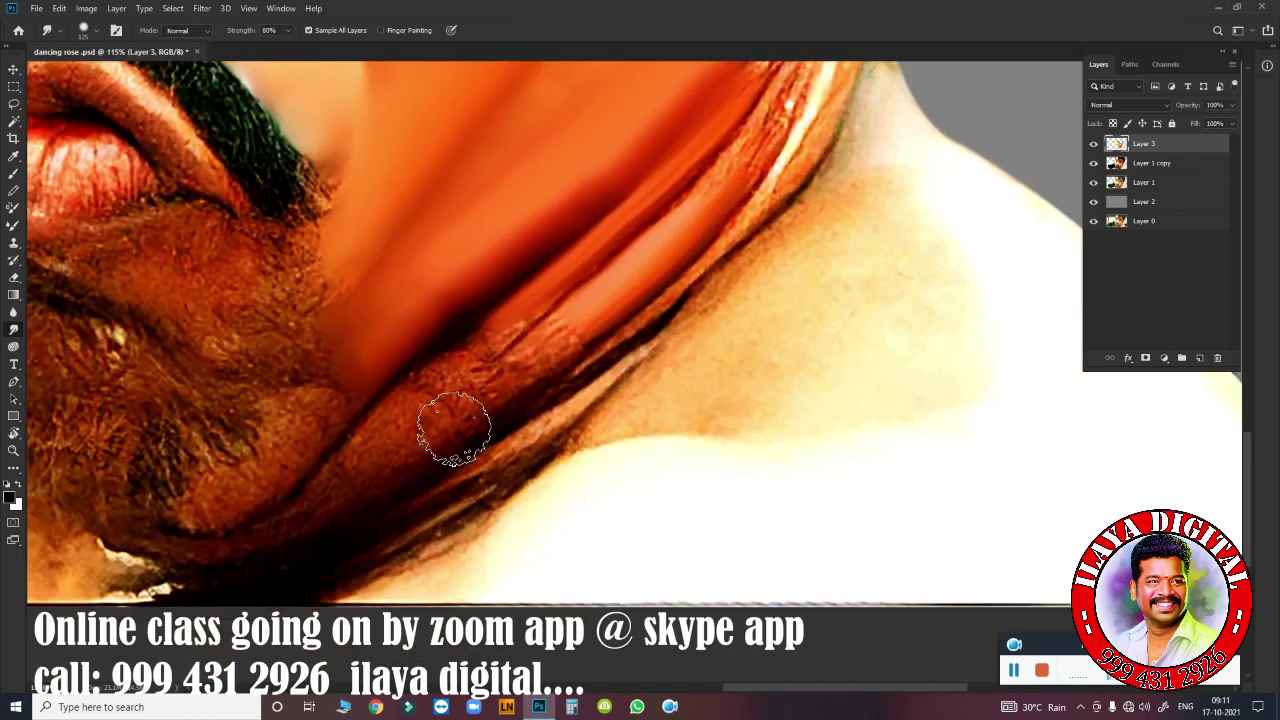
drag(520, 257, 527, 263)
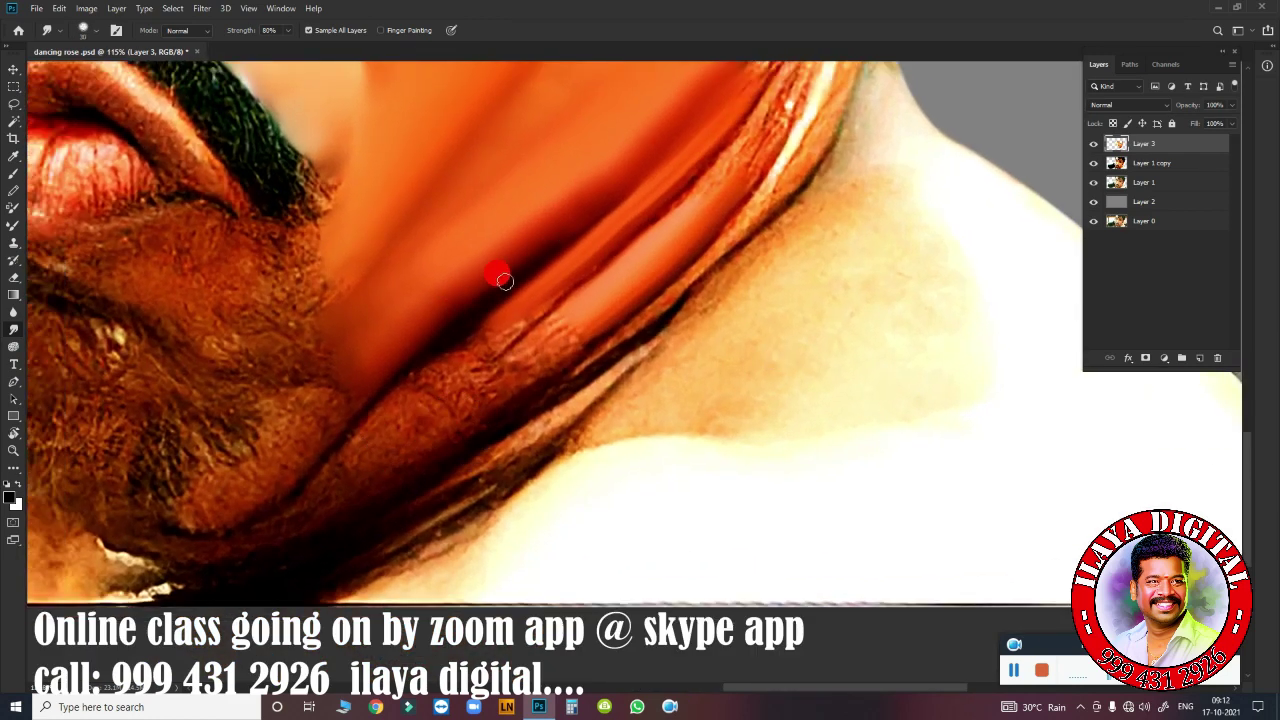
drag(466, 303, 577, 234)
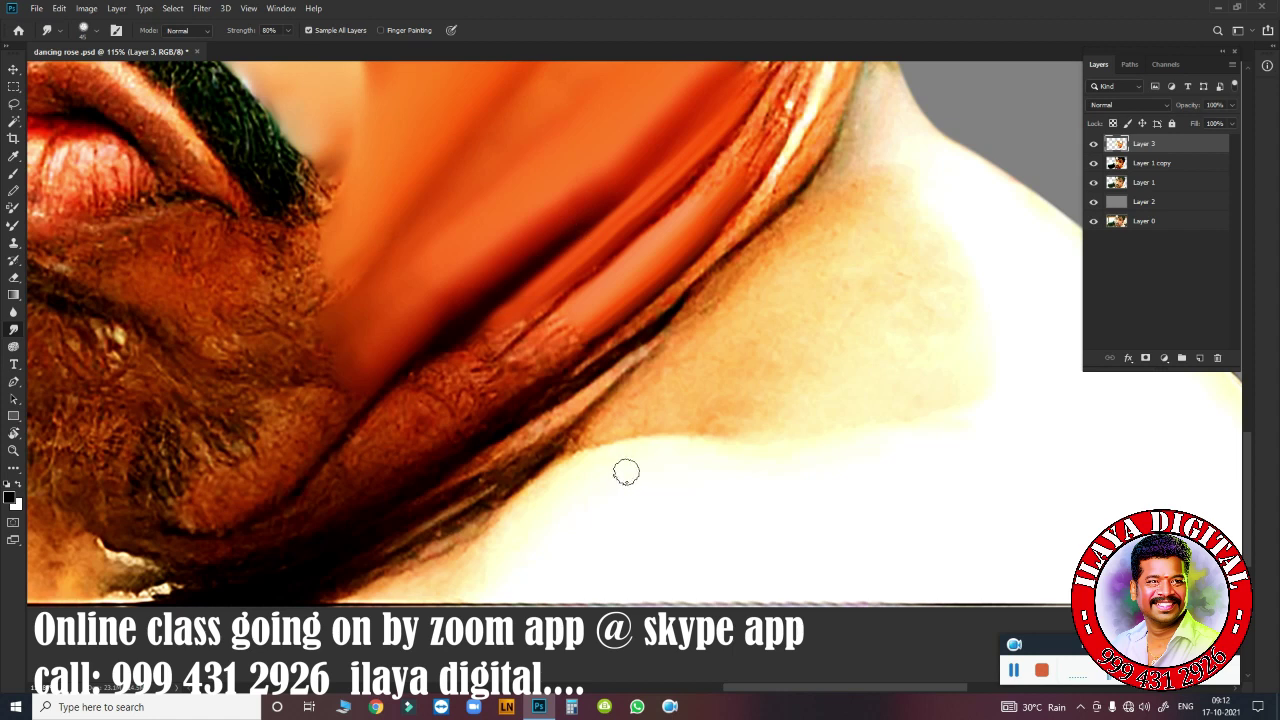
key(F5)
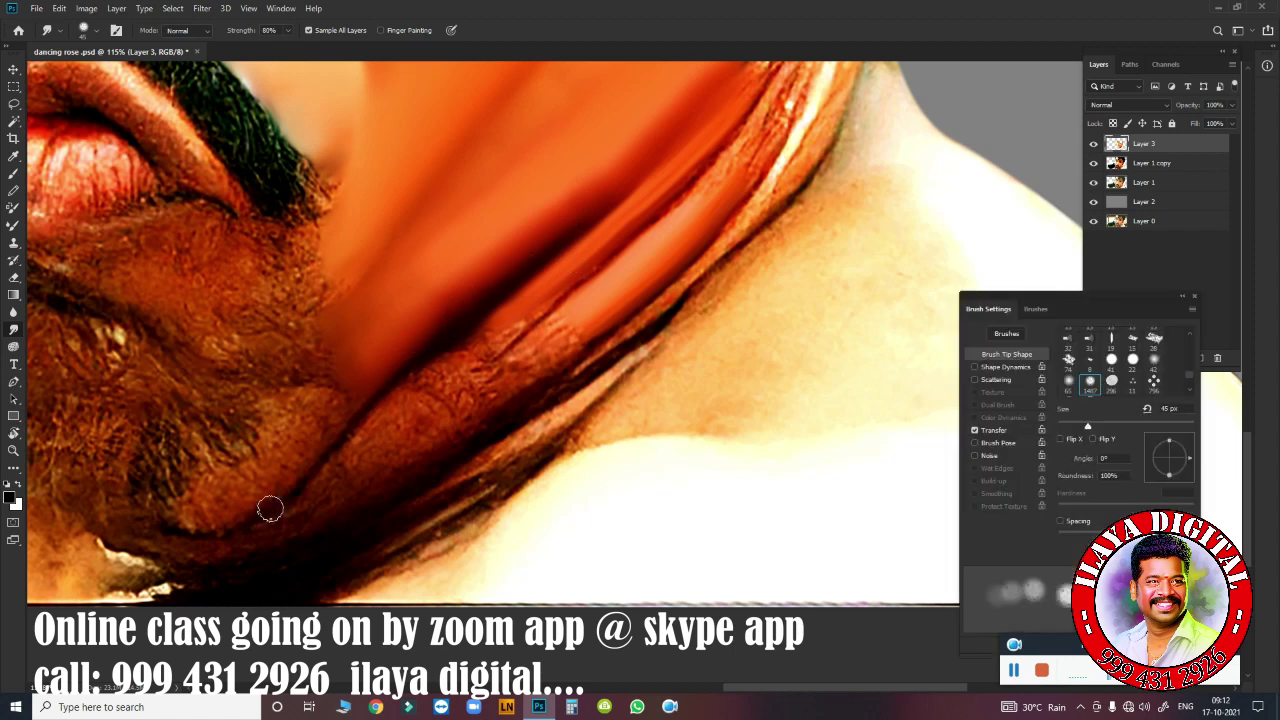
mouse_move(280, 478)
mouse_down()
mouse_move(291, 487)
mouse_move(200, 503)
mouse_move(294, 403)
mouse_move(278, 446)
mouse_move(228, 468)
mouse_move(206, 442)
mouse_move(188, 510)
mouse_move(217, 409)
mouse_move(214, 431)
mouse_move(268, 436)
mouse_move(276, 452)
mouse_up()
key(bracketright)
key(bracketright)
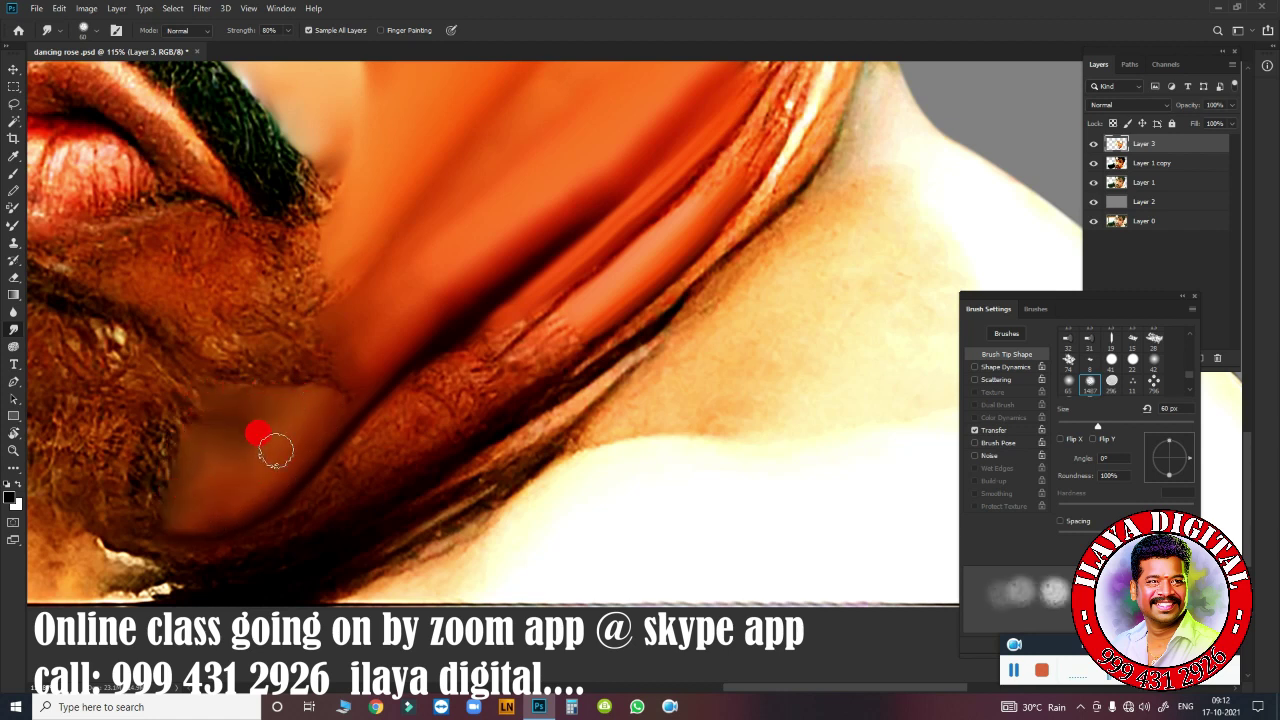
mouse_move(230, 352)
mouse_down()
mouse_move(328, 368)
mouse_move(297, 343)
mouse_up()
mouse_move(211, 300)
mouse_down()
mouse_move(277, 314)
mouse_move(263, 257)
mouse_move(294, 240)
mouse_move(336, 301)
mouse_move(331, 266)
mouse_move(317, 283)
mouse_up()
mouse_move(420, 200)
mouse_down()
mouse_move(292, 340)
mouse_move(243, 451)
mouse_move(297, 451)
mouse_move(343, 376)
mouse_up()
Smear the jaw skin and highlight smooth with 45–90 px brushes, blending the beard edge into the skin.
key(bracketleft)
key(bracketleft)
key(bracketleft)
key(bracketright)
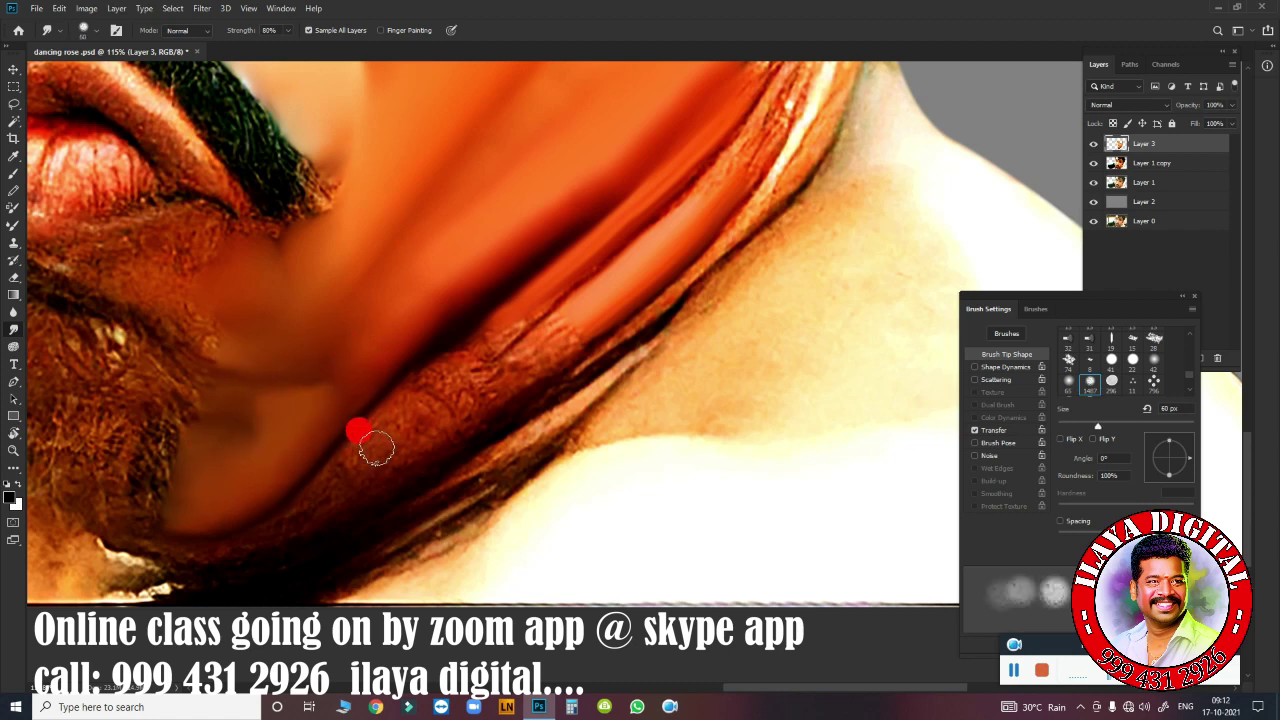
mouse_move(376, 449)
mouse_down()
mouse_move(309, 509)
mouse_move(457, 429)
mouse_up()
key(bracketright)
mouse_move(378, 459)
mouse_down()
mouse_move(357, 457)
mouse_move(506, 323)
mouse_move(509, 367)
mouse_move(527, 358)
mouse_move(407, 433)
mouse_move(424, 444)
mouse_move(494, 393)
mouse_up()
key(bracketleft)
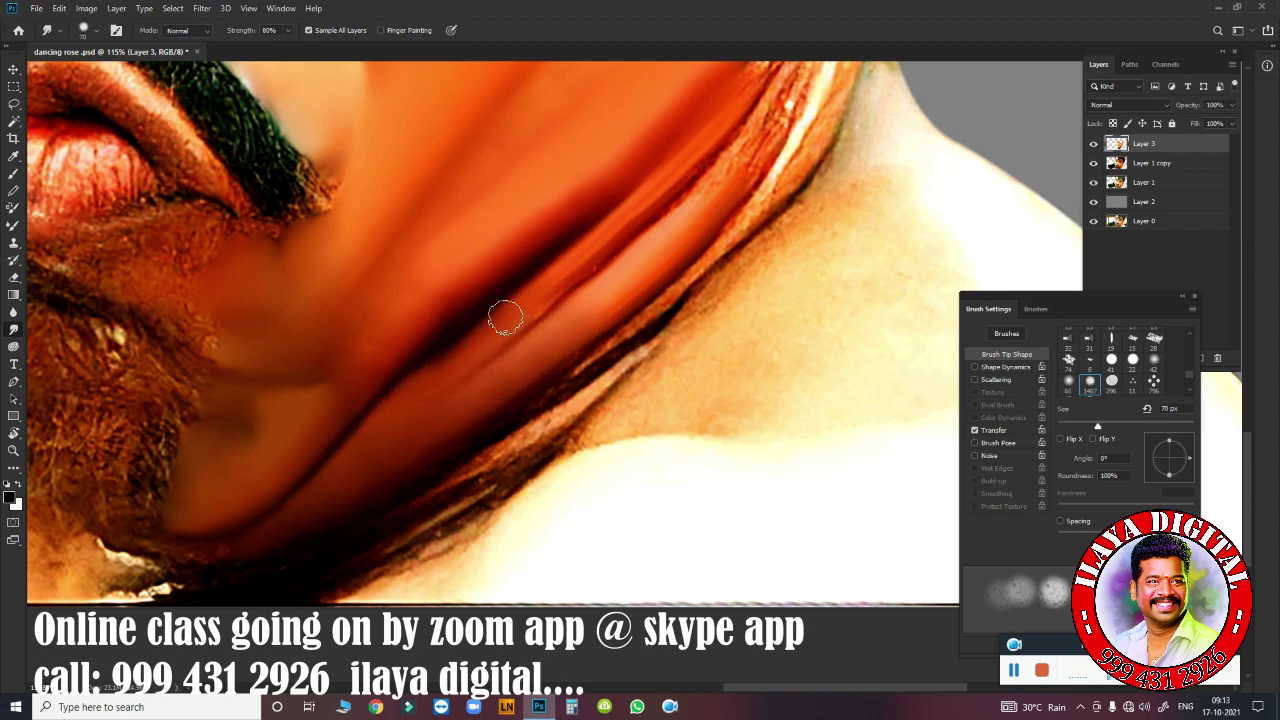
mouse_move(505, 318)
mouse_down()
mouse_move(734, 134)
mouse_move(674, 226)
mouse_move(371, 429)
mouse_move(409, 394)
mouse_up()
key(bracketleft)
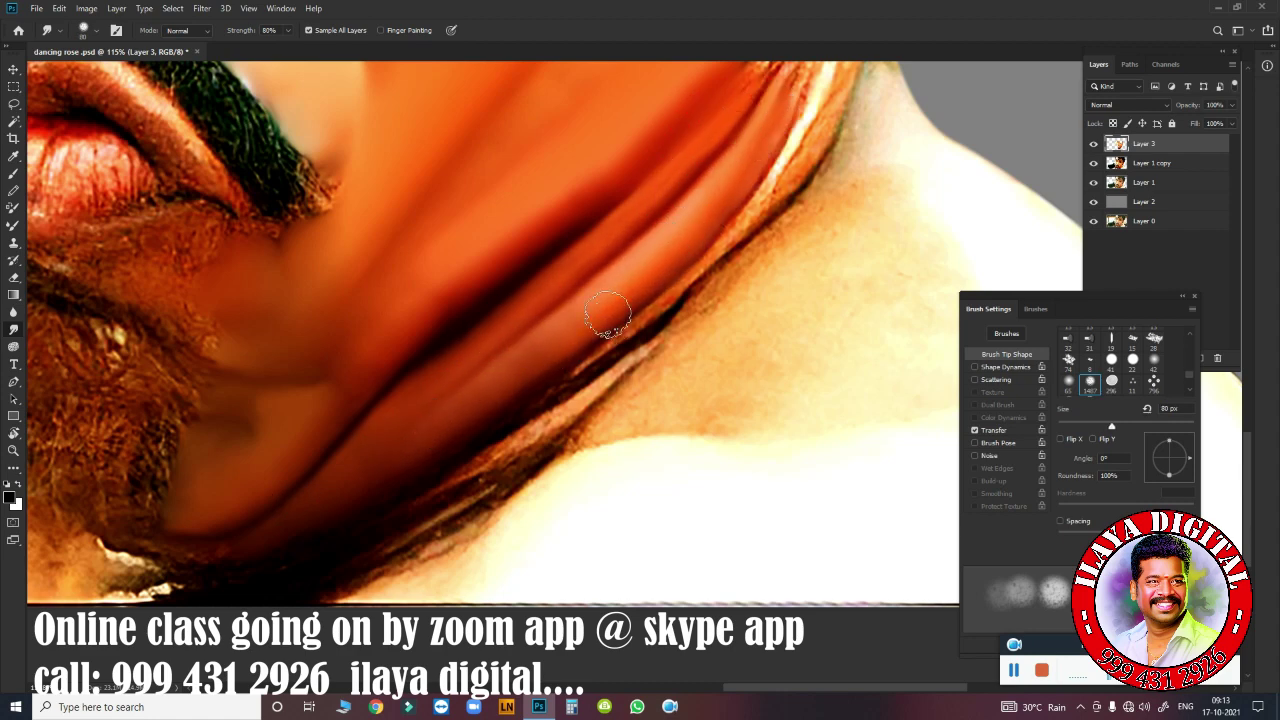
key(bracketright)
key(bracketright)
drag(609, 320, 519, 469)
mouse_move(366, 480)
mouse_down()
mouse_move(246, 557)
mouse_move(506, 351)
mouse_move(514, 366)
mouse_move(409, 378)
mouse_up()
key(bracketright)
key(bracketright)
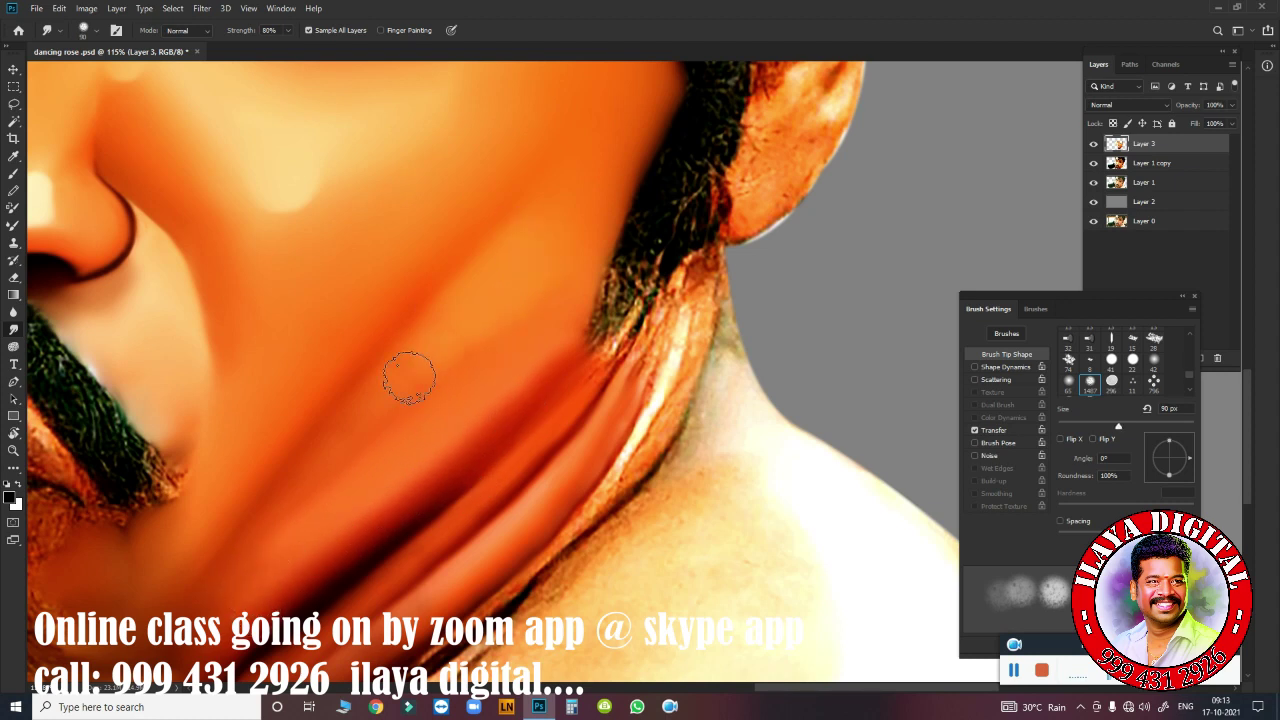
drag(619, 345, 565, 356)
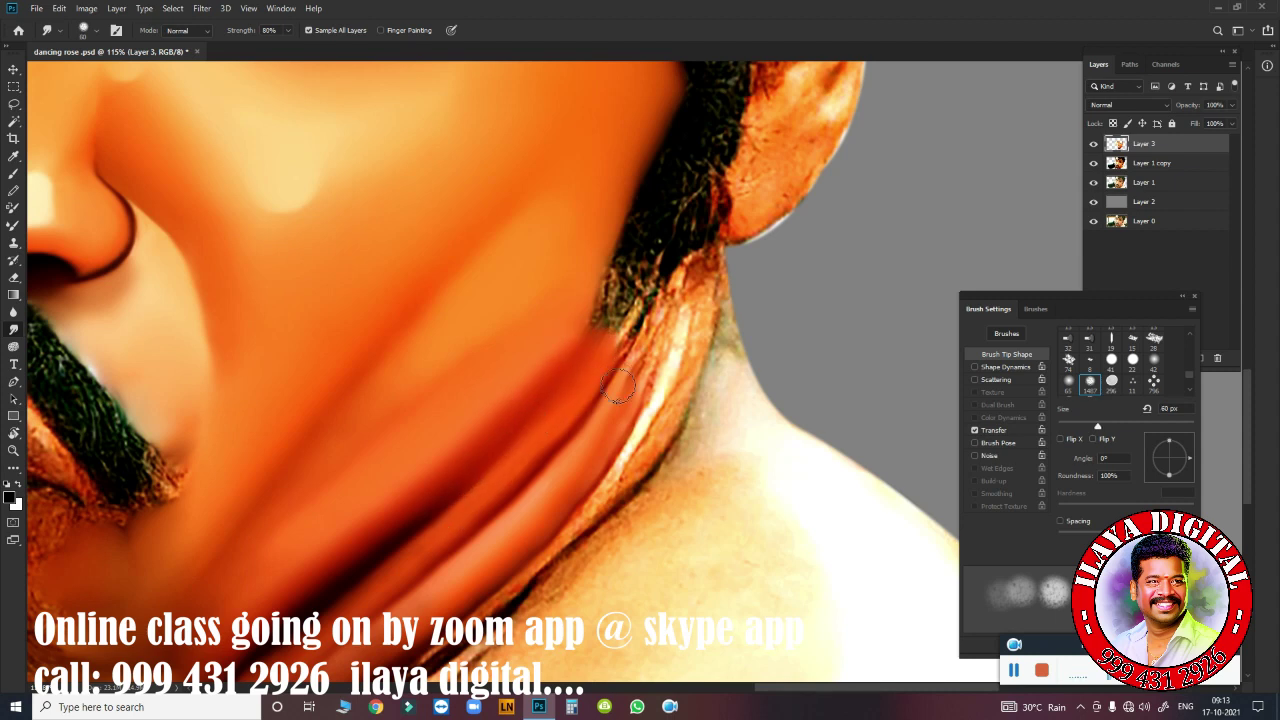
Smudge the dark beard edge and jaw edge below the ear with 25–50 px brushes.
key(bracketleft)
key(bracketleft)
key(bracketleft)
mouse_move(643, 294)
mouse_down()
mouse_move(674, 260)
mouse_move(649, 325)
mouse_up()
key(bracketright)
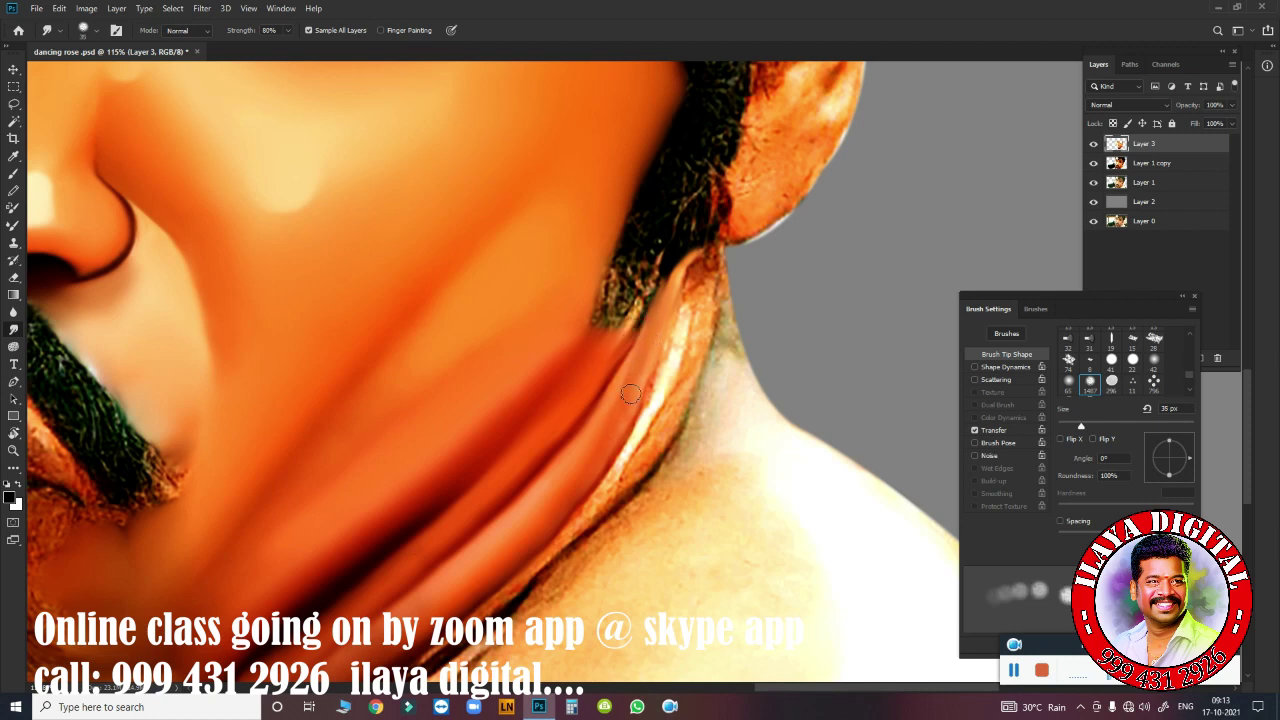
key(bracketright)
mouse_move(686, 257)
mouse_down()
mouse_move(605, 465)
mouse_move(646, 303)
mouse_move(583, 513)
mouse_move(651, 374)
mouse_move(591, 477)
mouse_move(480, 600)
mouse_move(576, 494)
mouse_up()
key(bracketright)
key(bracketleft)
key(bracketright)
key(bracketright)
drag(634, 460, 665, 306)
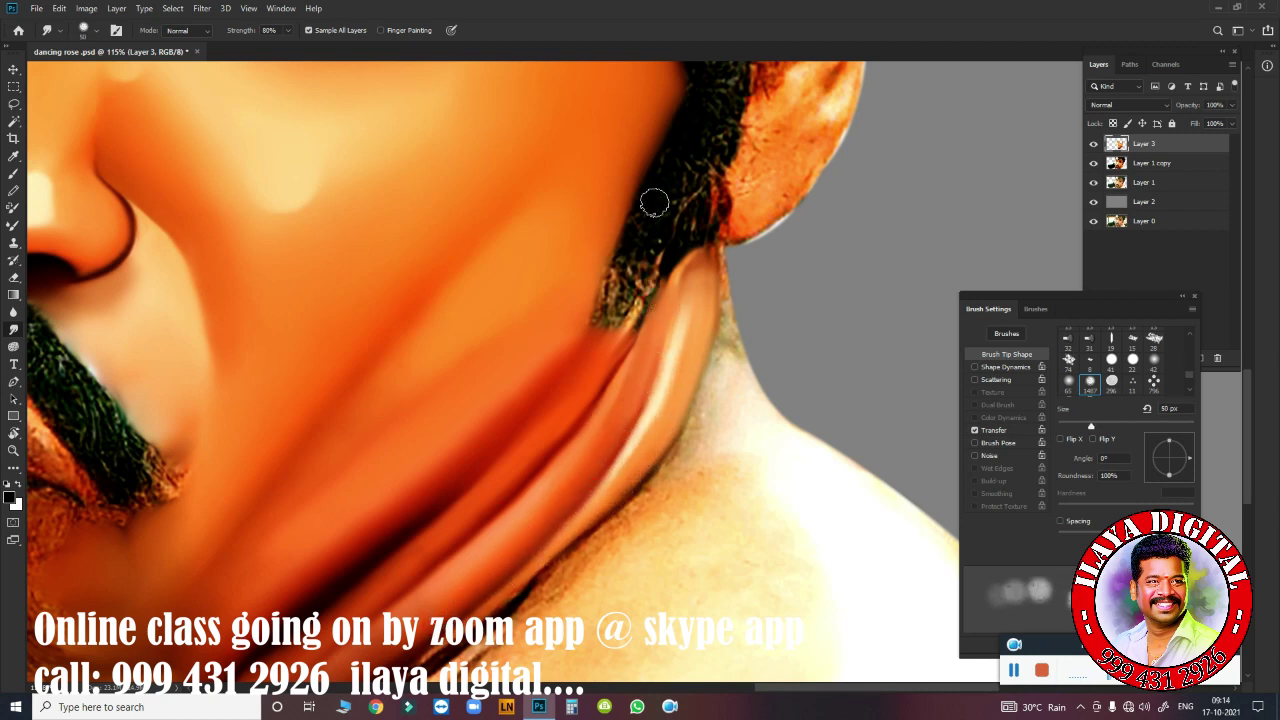
key(bracketleft)
mouse_move(654, 203)
mouse_down()
mouse_move(620, 229)
mouse_move(643, 240)
mouse_move(623, 249)
mouse_move(591, 312)
mouse_move(694, 200)
mouse_move(706, 206)
mouse_move(654, 199)
mouse_move(605, 300)
mouse_move(663, 234)
mouse_move(654, 289)
mouse_move(620, 323)
mouse_up()
key(bracketleft)
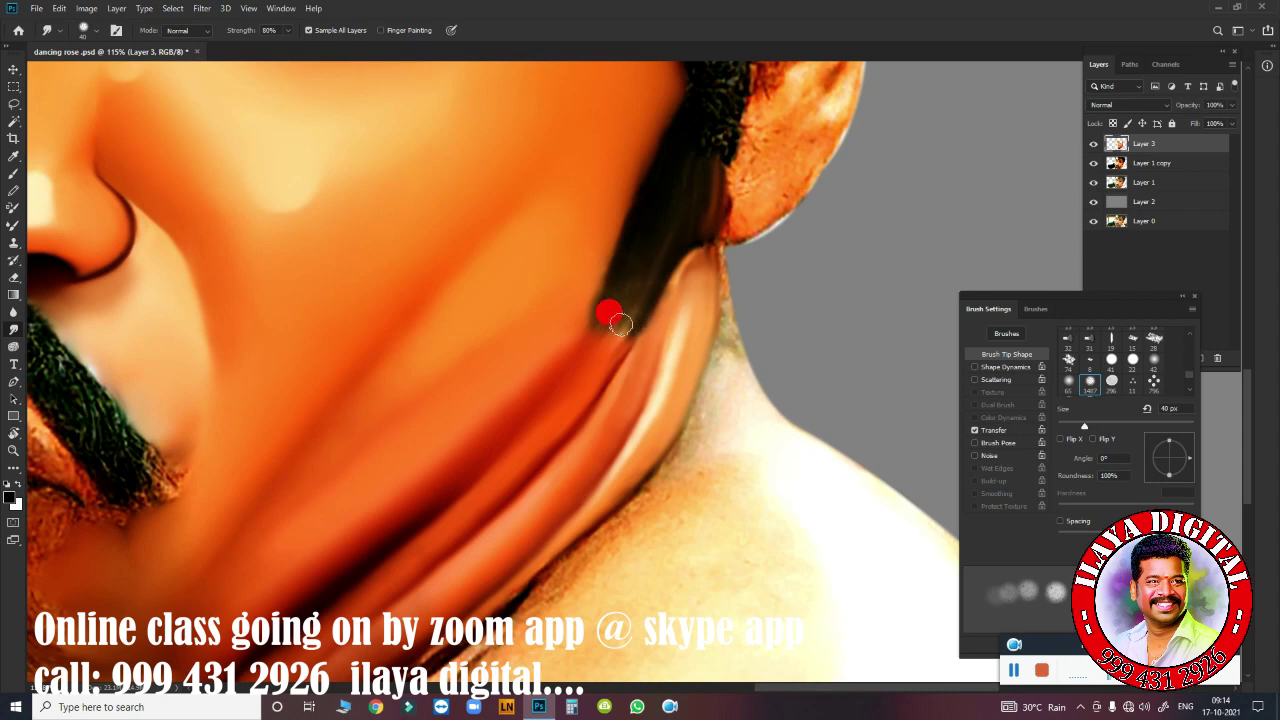
key(bracketleft)
key(bracketleft)
mouse_move(716, 345)
mouse_down()
mouse_move(706, 249)
mouse_move(697, 394)
mouse_up()
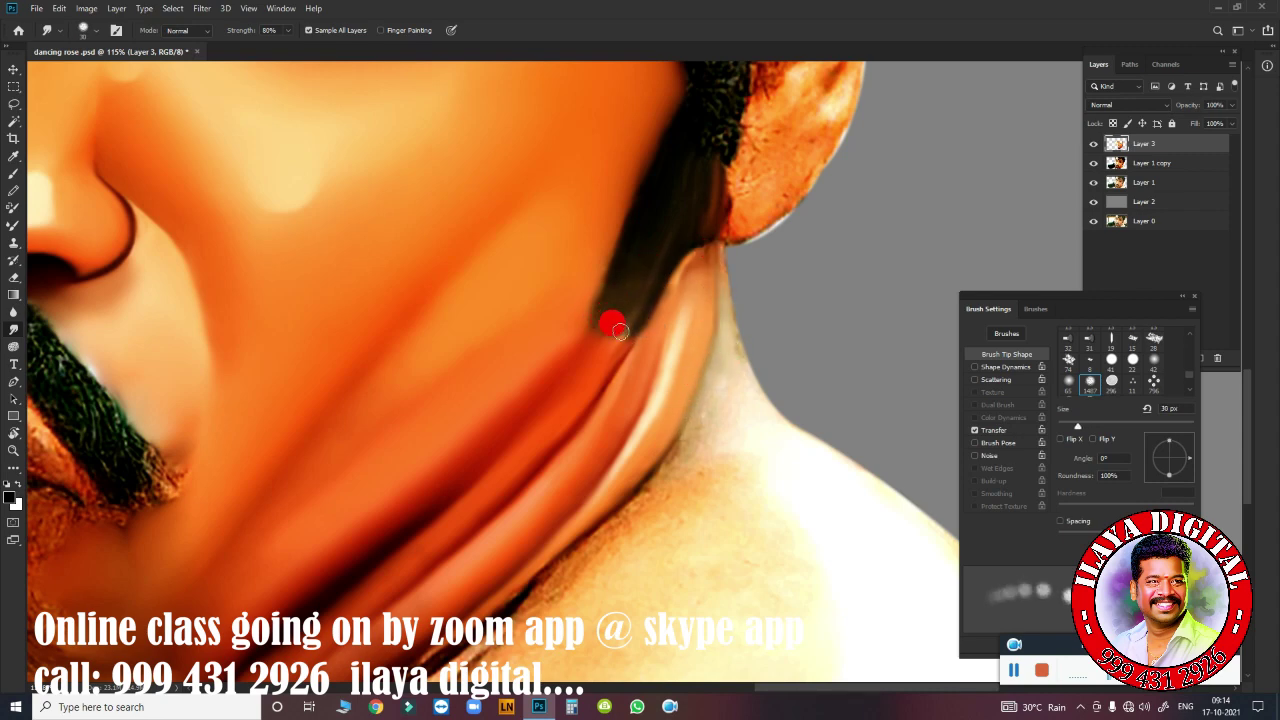
Smudge the neck and jaw edge below the ear, then toggle Layer 3 to compare.
scroll(670, 201, down, 3)
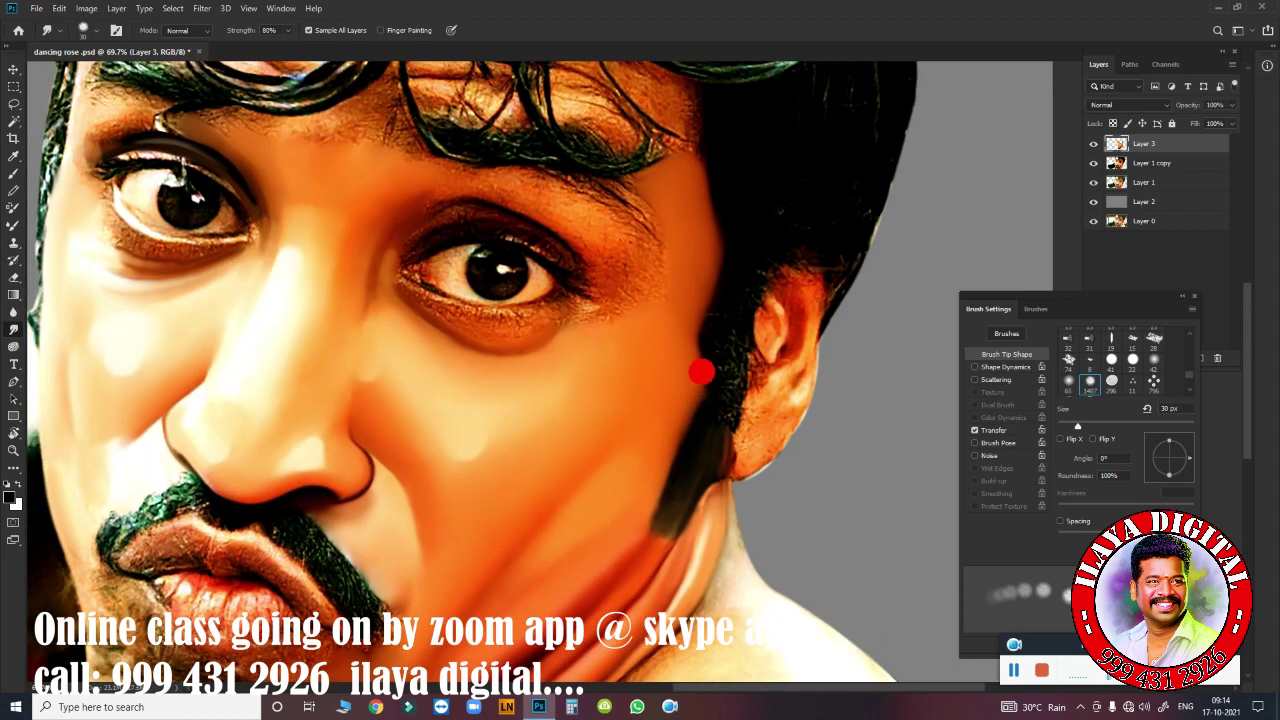
mouse_move(706, 363)
mouse_down()
mouse_move(702, 384)
mouse_move(703, 299)
mouse_up()
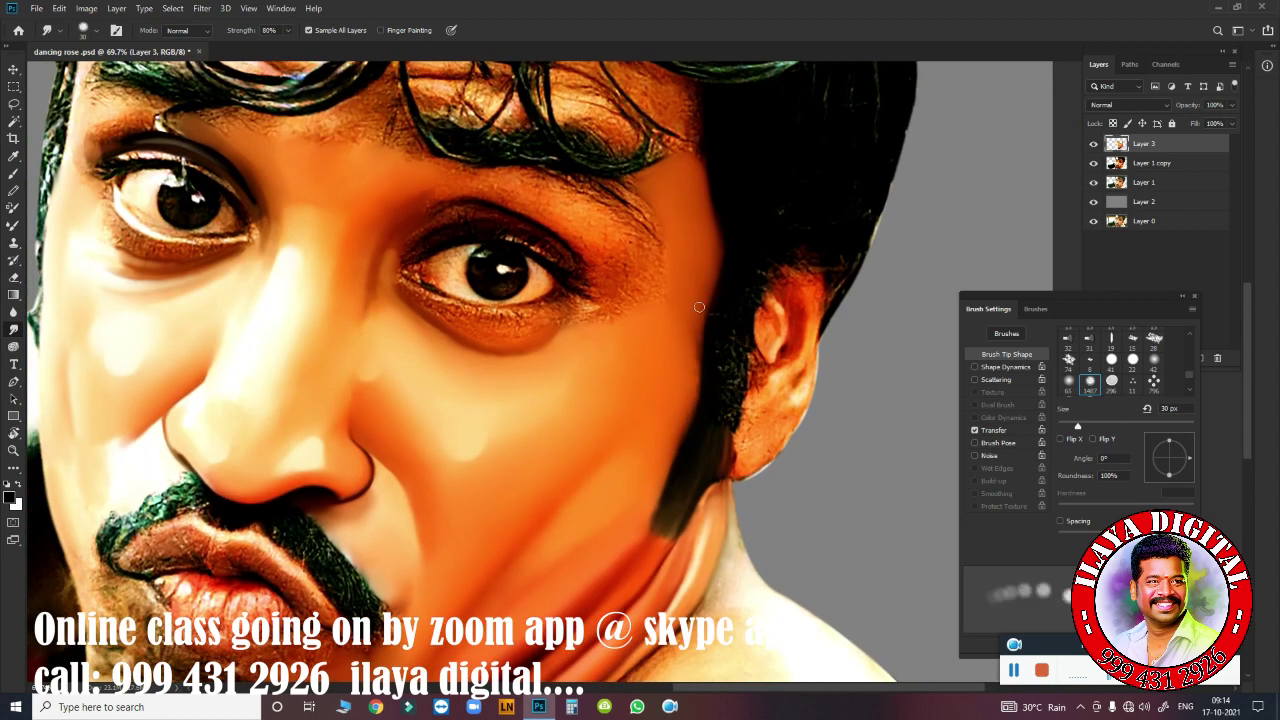
key(bracketright)
key(bracketright)
key(bracketright)
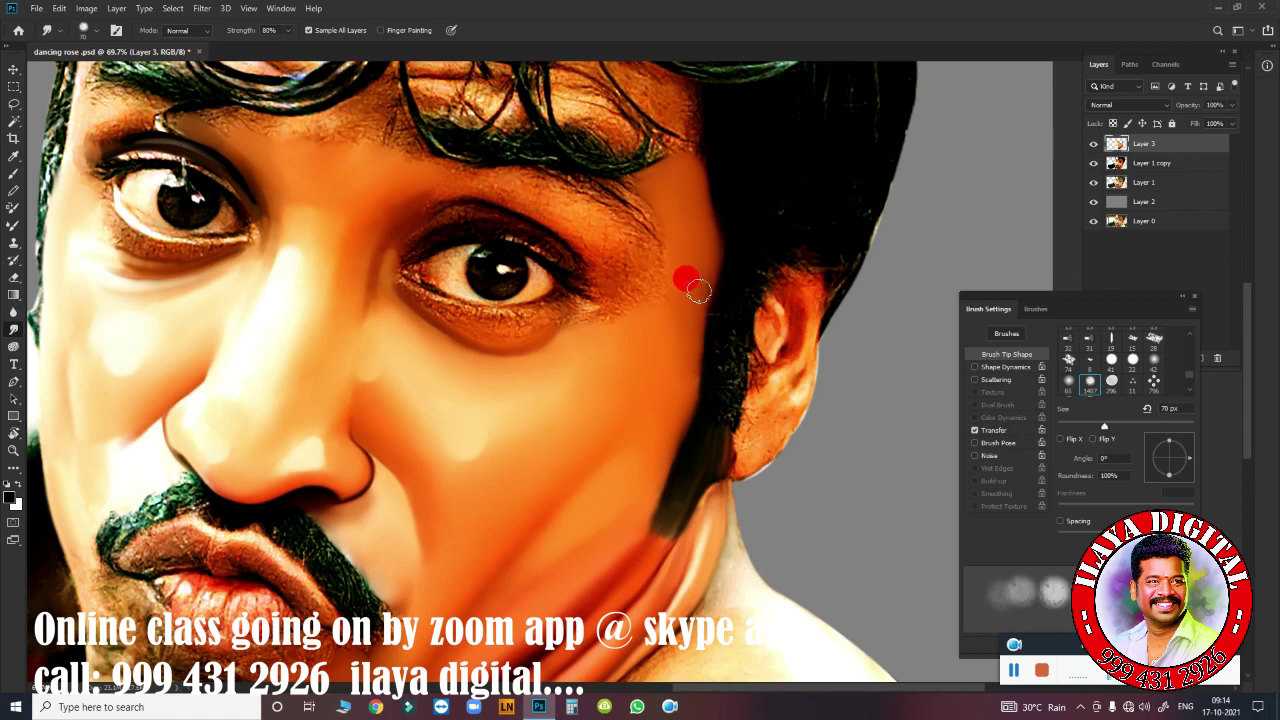
key(bracketleft)
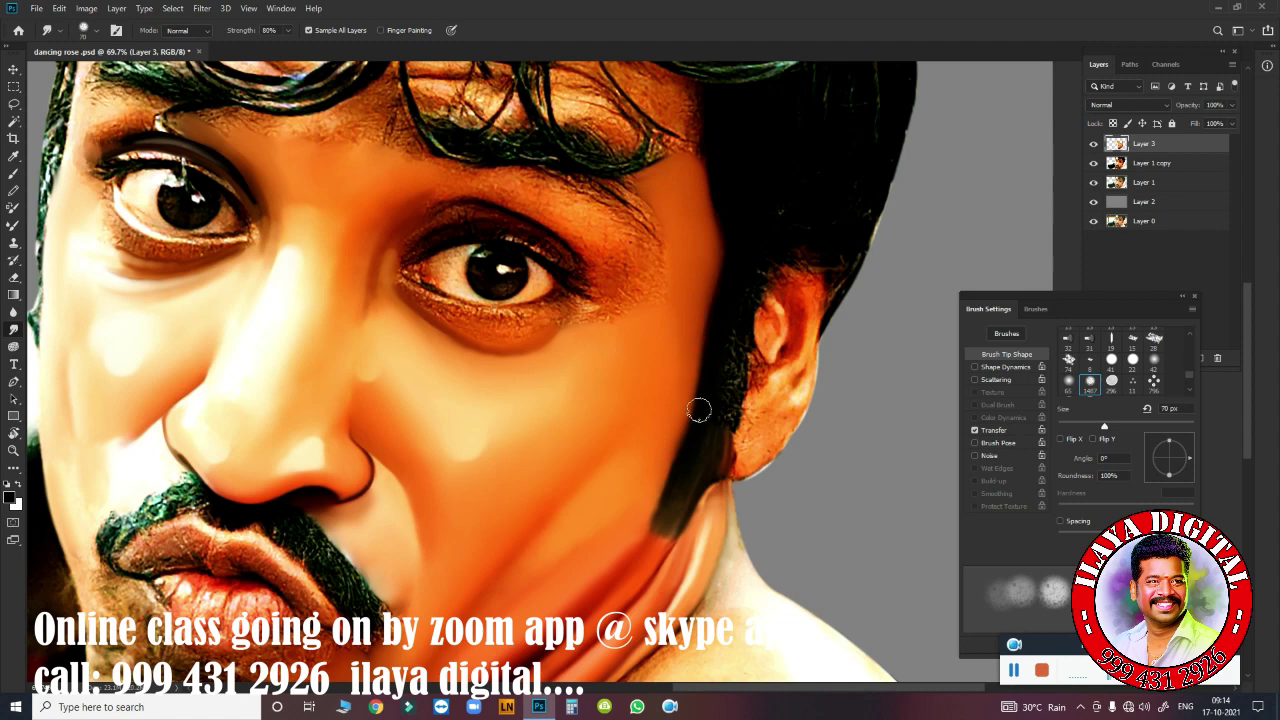
mouse_move(699, 410)
mouse_down()
mouse_move(730, 322)
mouse_move(722, 388)
mouse_move(755, 266)
mouse_move(724, 432)
mouse_move(709, 449)
mouse_move(707, 418)
mouse_up()
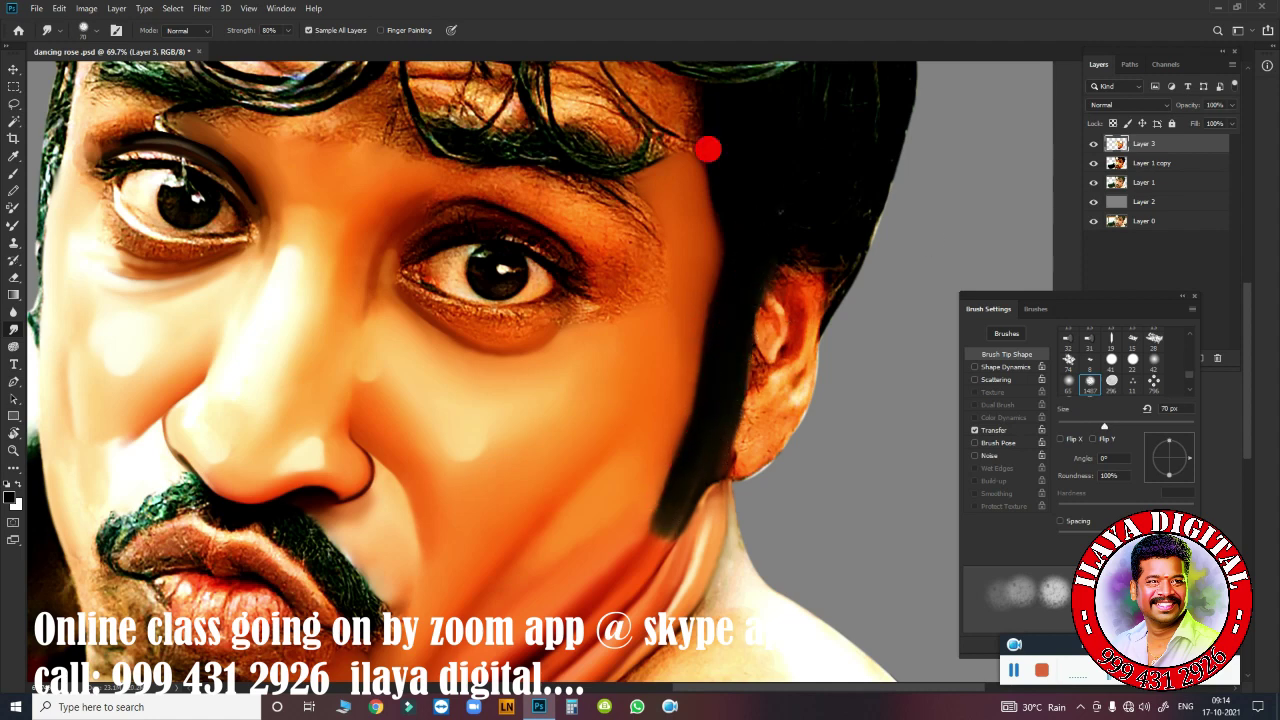
scroll(755, 411, down, 5)
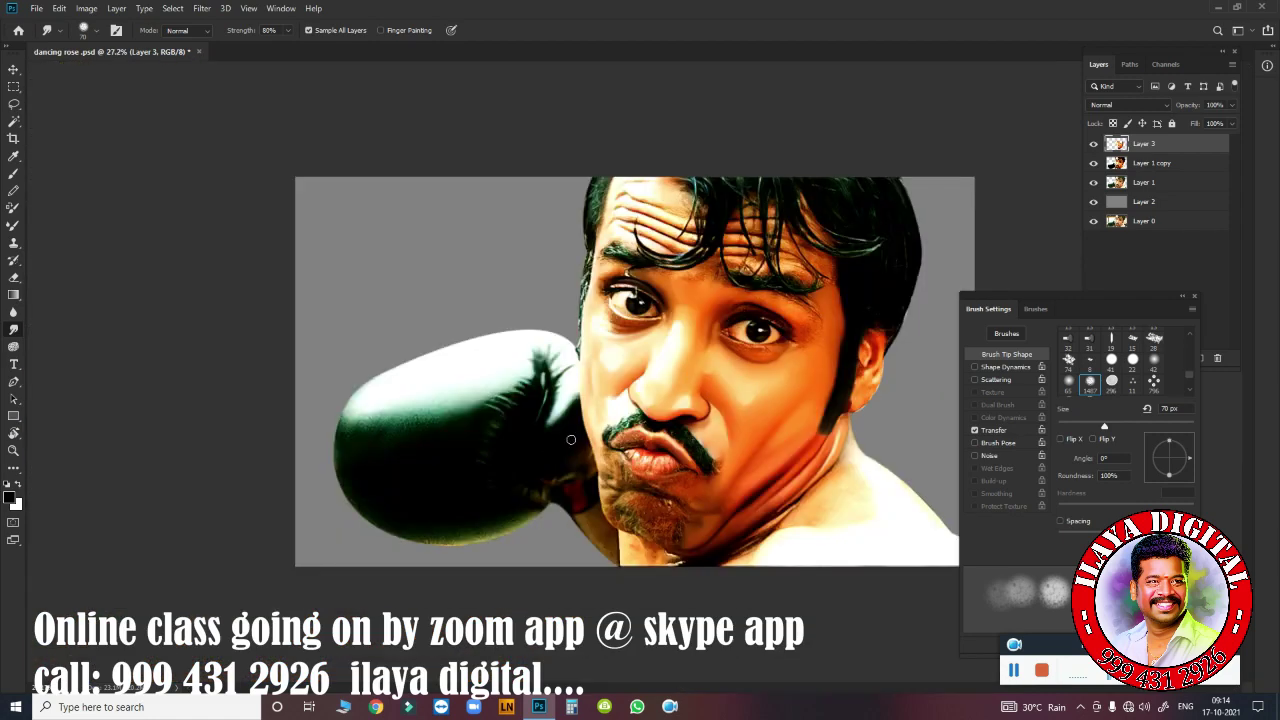
click(1093, 143)
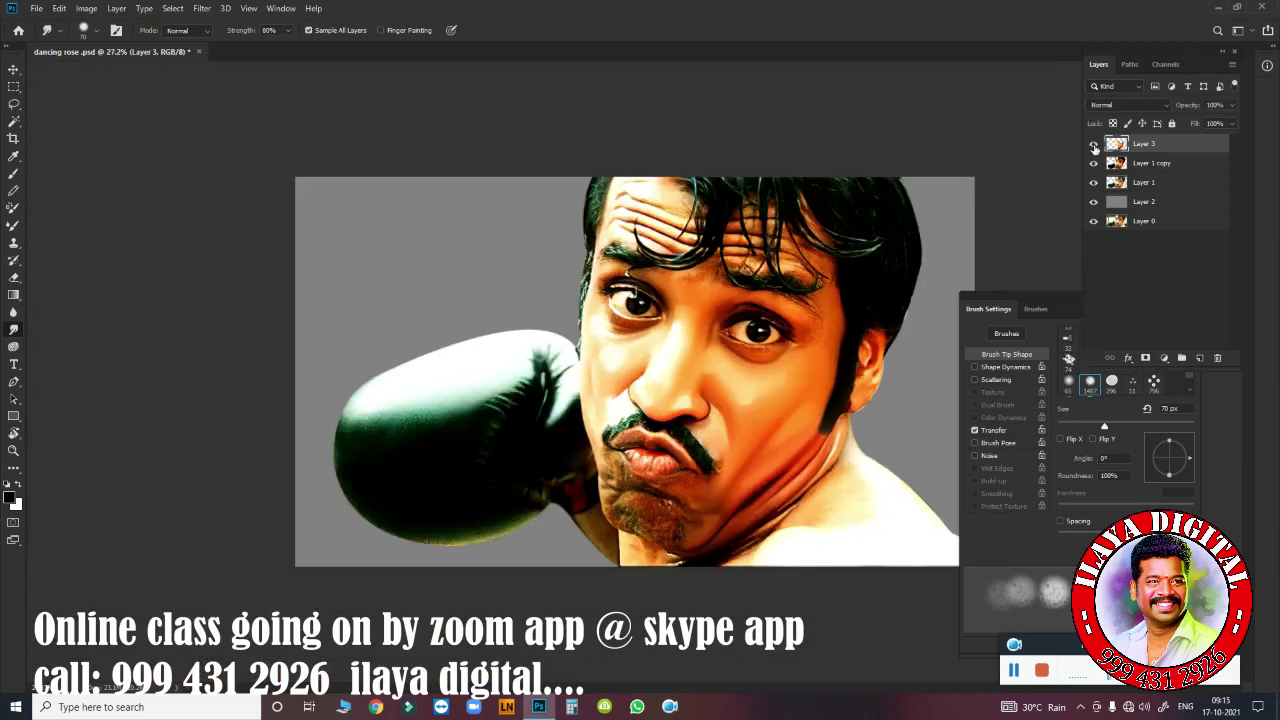
click(1093, 143)
Erase stray bits on Layer 3, then blend the dark hair down along the jaw.
key(e)
scroll(880, 406, up, 3)
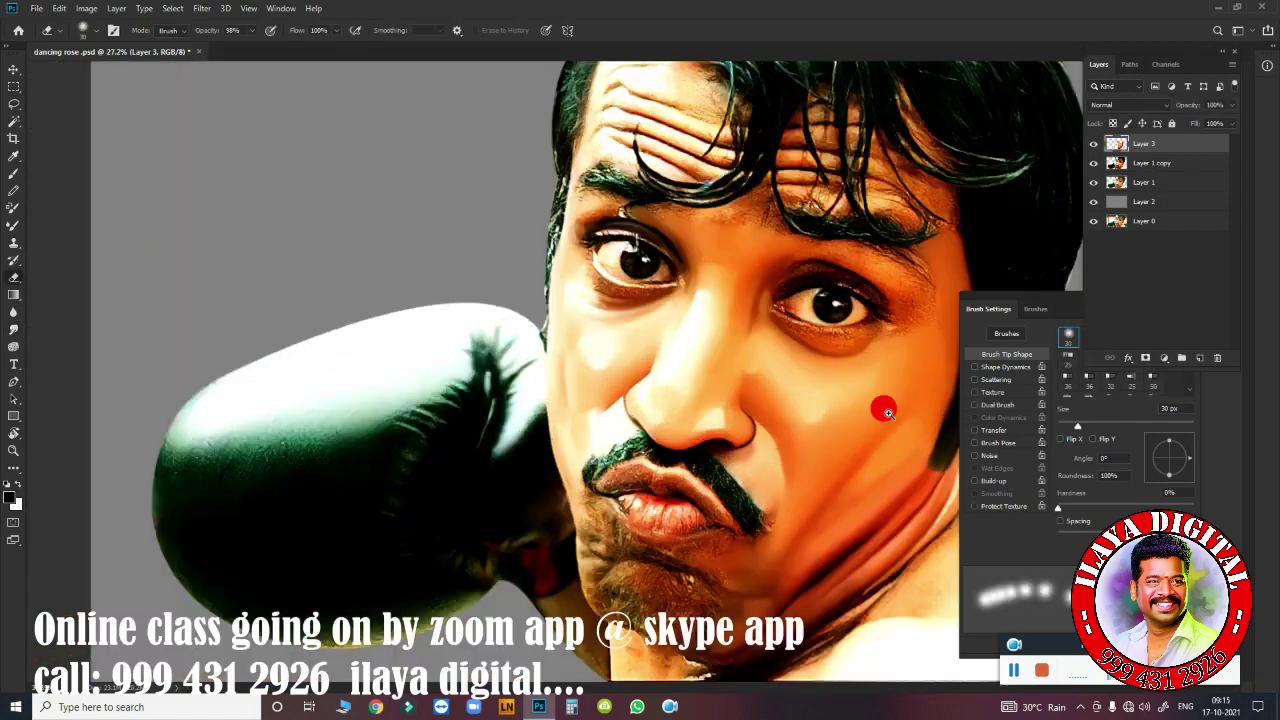
scroll(770, 406, up, 2)
mouse_move(770, 405)
mouse_down()
mouse_move(694, 306)
mouse_move(700, 277)
mouse_move(732, 258)
mouse_move(709, 257)
mouse_move(757, 227)
mouse_move(750, 258)
mouse_up()
key(r)
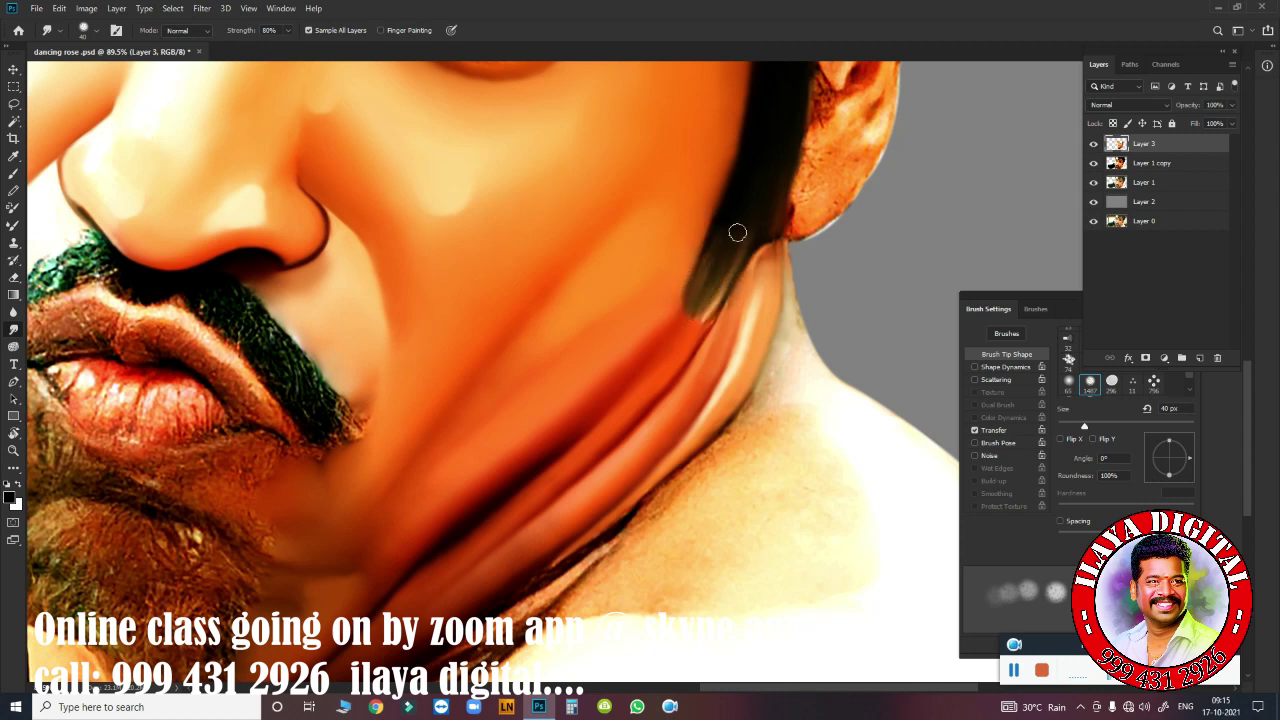
drag(752, 214, 716, 240)
drag(678, 313, 681, 322)
Close the Brush Settings panel and zoom out to view the whole image.
scroll(710, 428, down, 5)
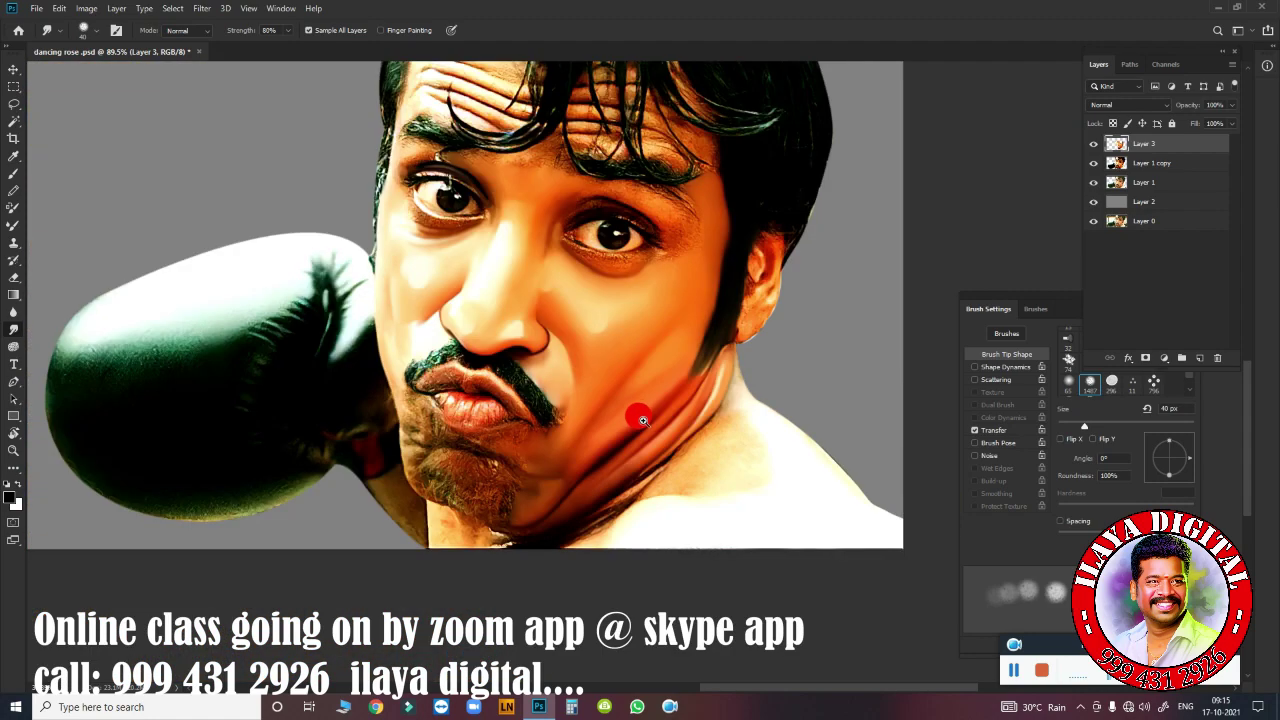
drag(880, 357, 873, 349)
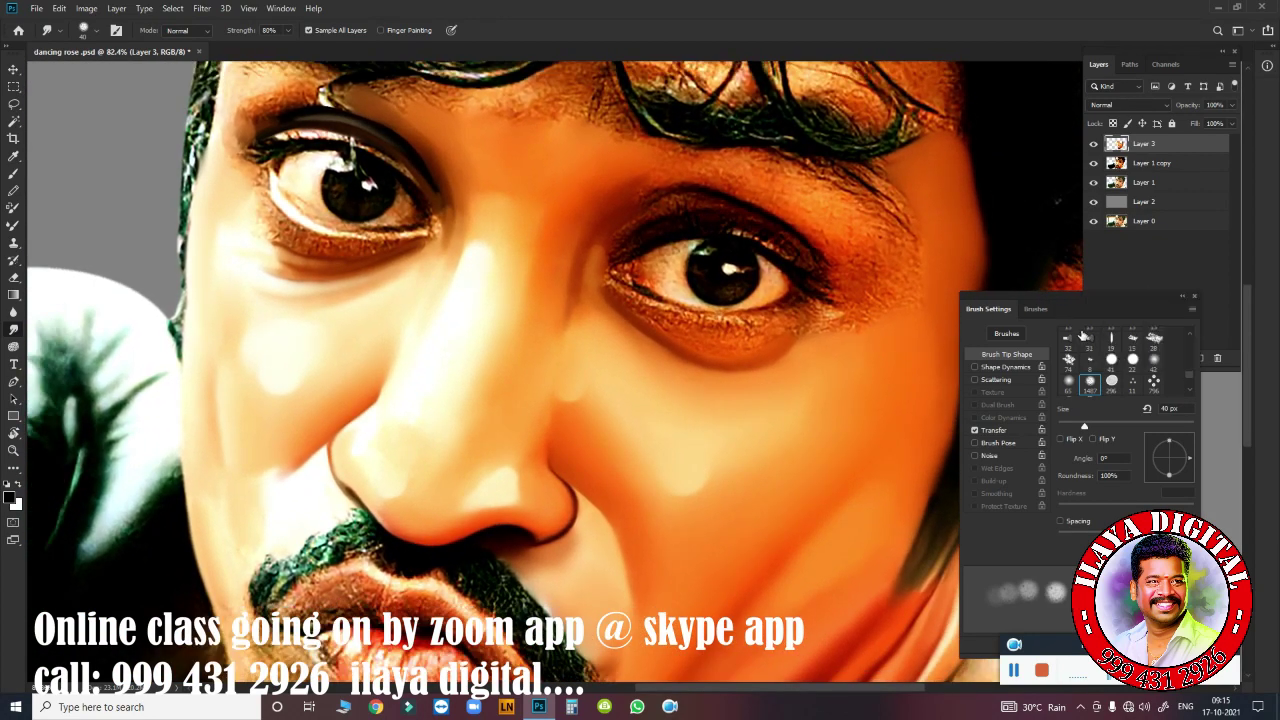
key(F5)
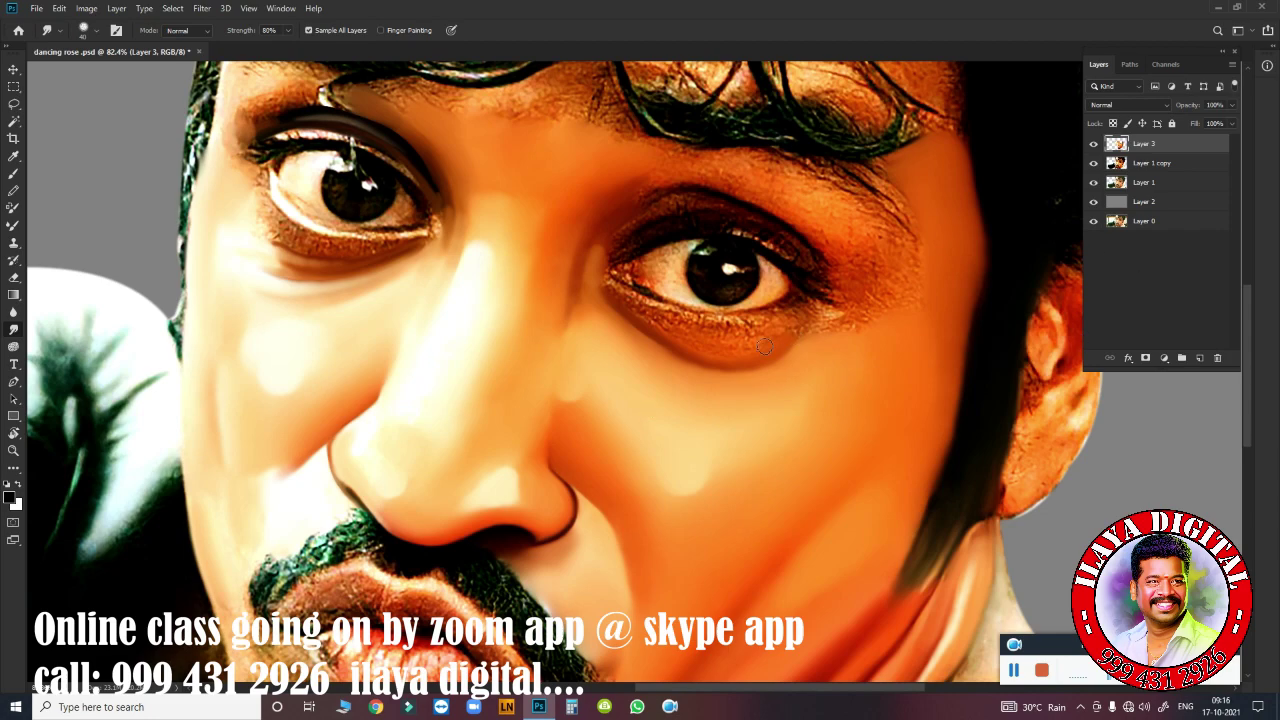
key(ctrl+minus)
key(ctrl+minus)
key(ctrl+minus)
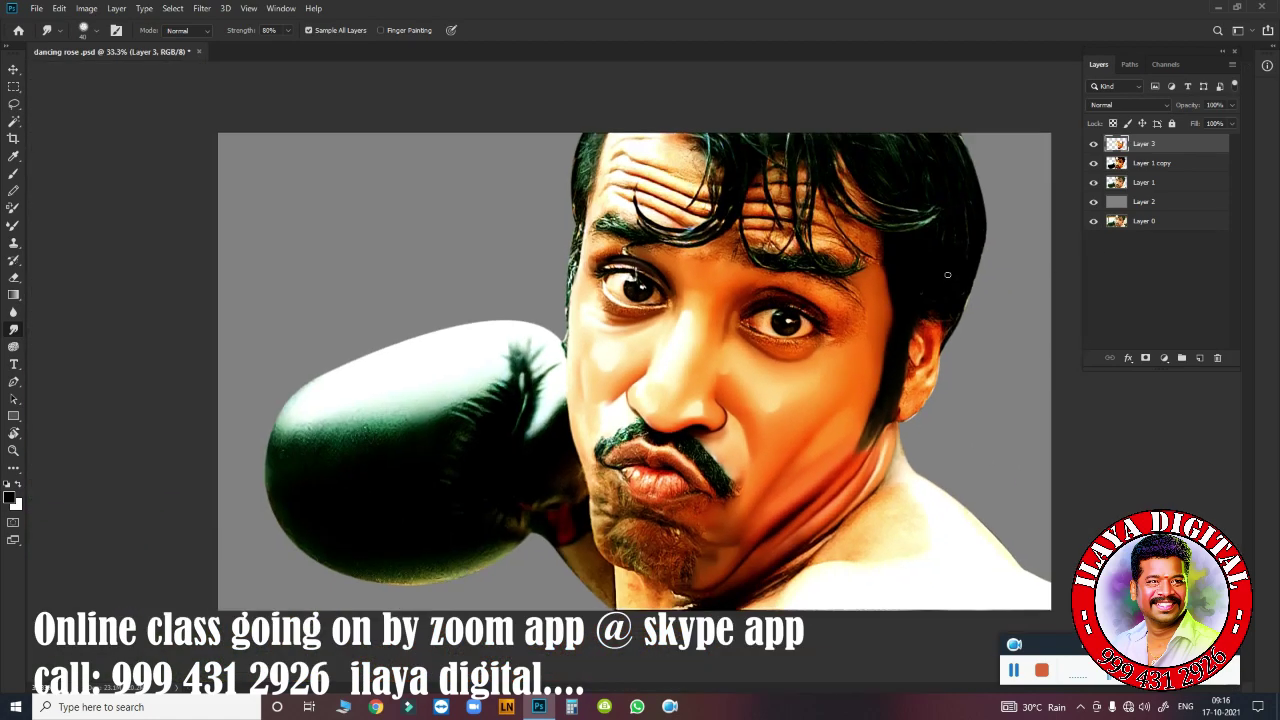
drag(731, 357, 843, 391)
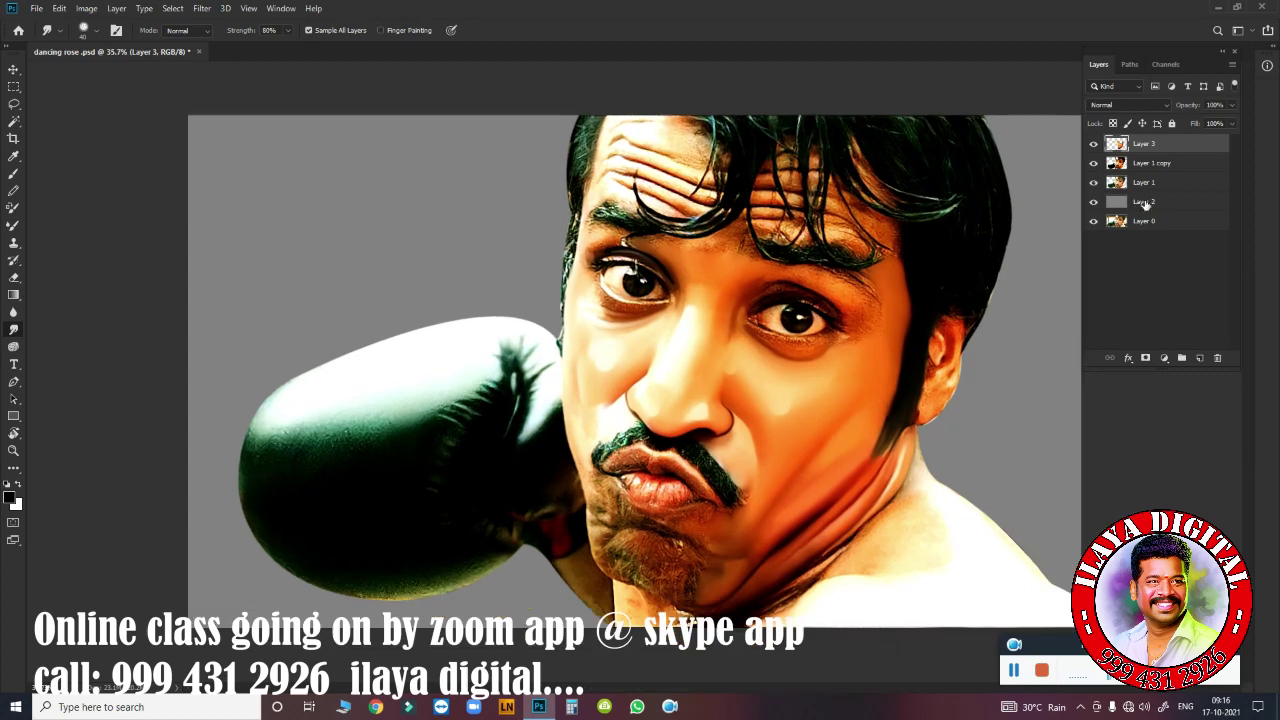
Make Layer 2's grey background black with Hue/Saturation Lightness -100, checking via Layer 1 copy's visibility.
click(1163, 205)
key(ctrl+u)
drag(603, 298, 510, 298)
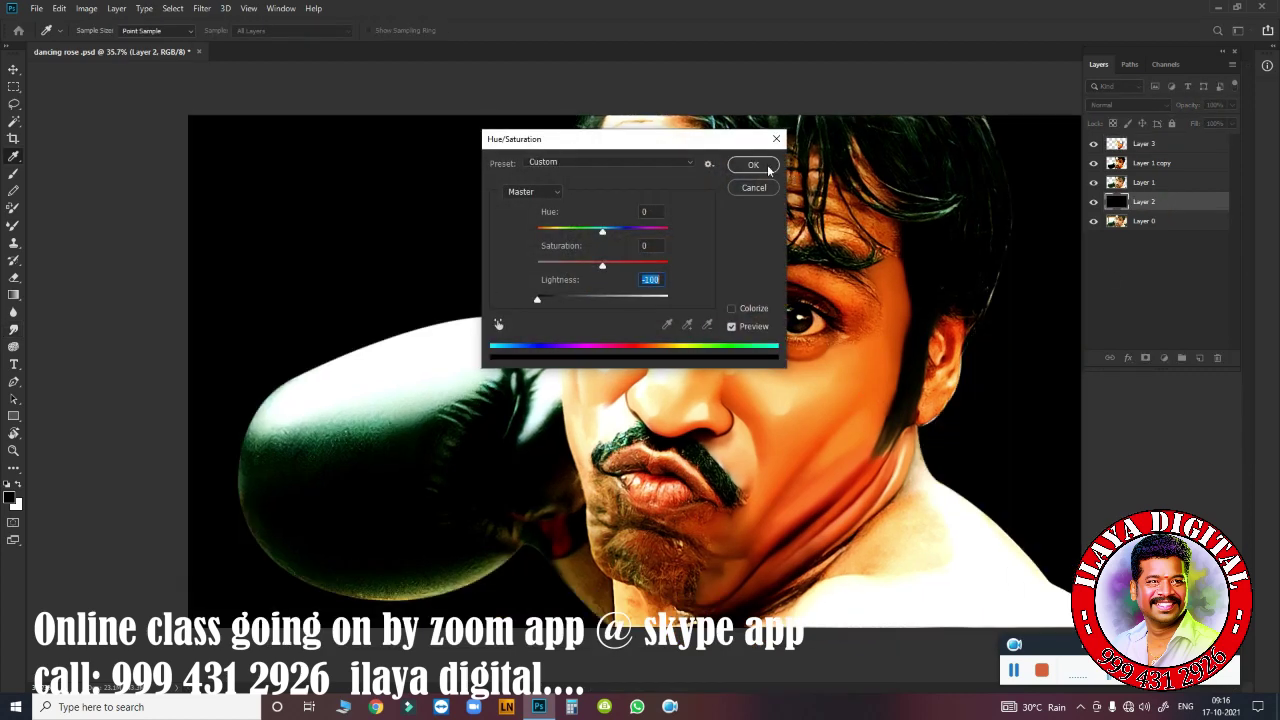
click(750, 168)
click(1093, 163)
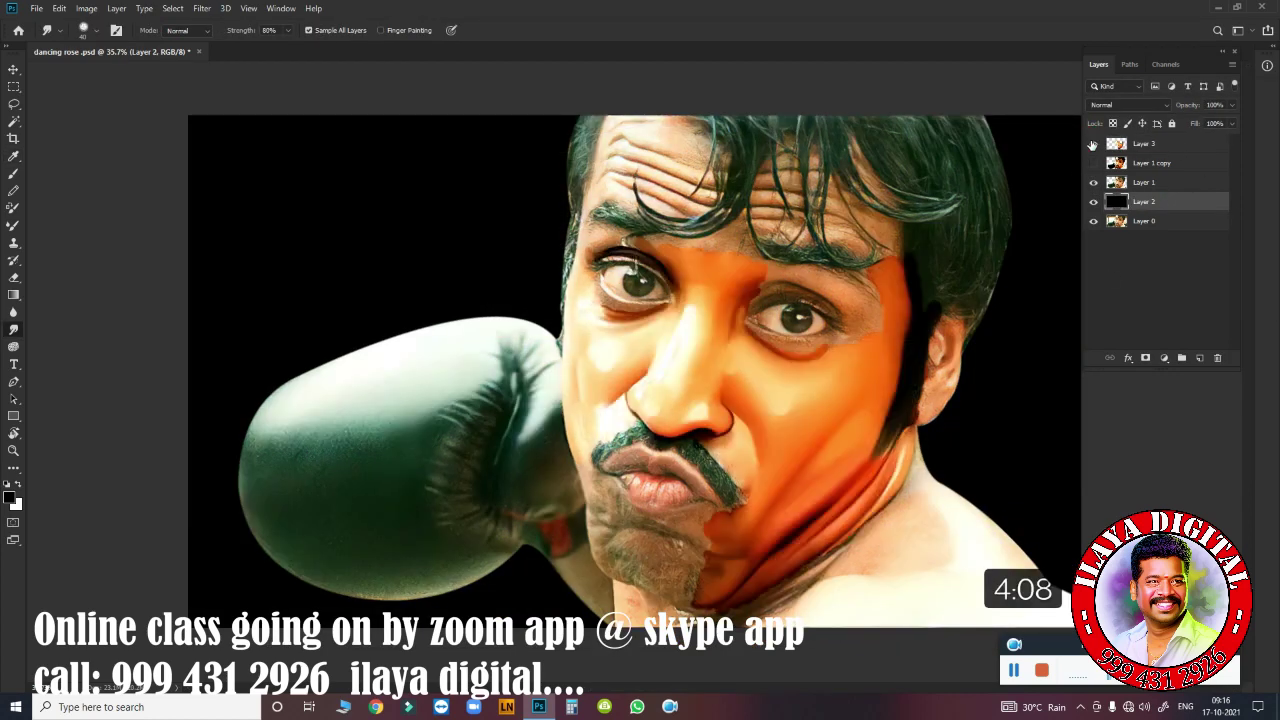
click(1093, 163)
click(1093, 163)
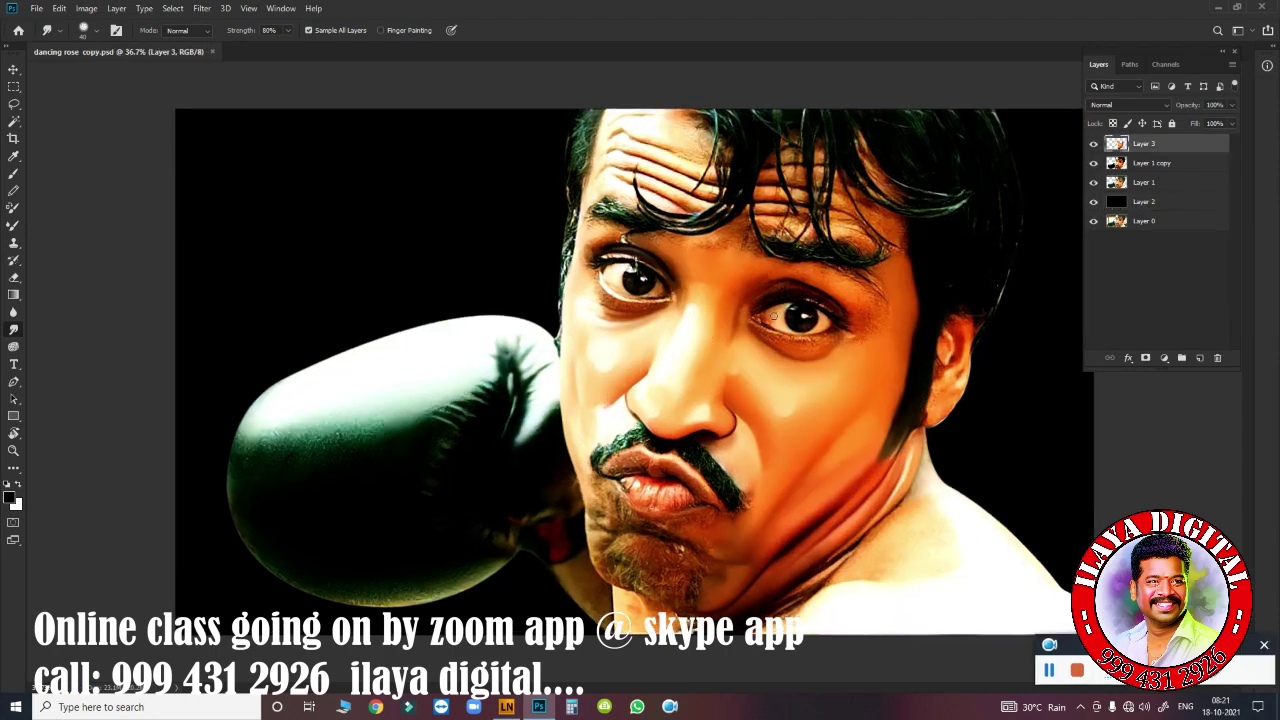
Rotate the canvas view toward the face and toggle the brush settings and layers panels.
scroll(805, 286, up, 4)
key(r)
drag(880, 280, 845, 165)
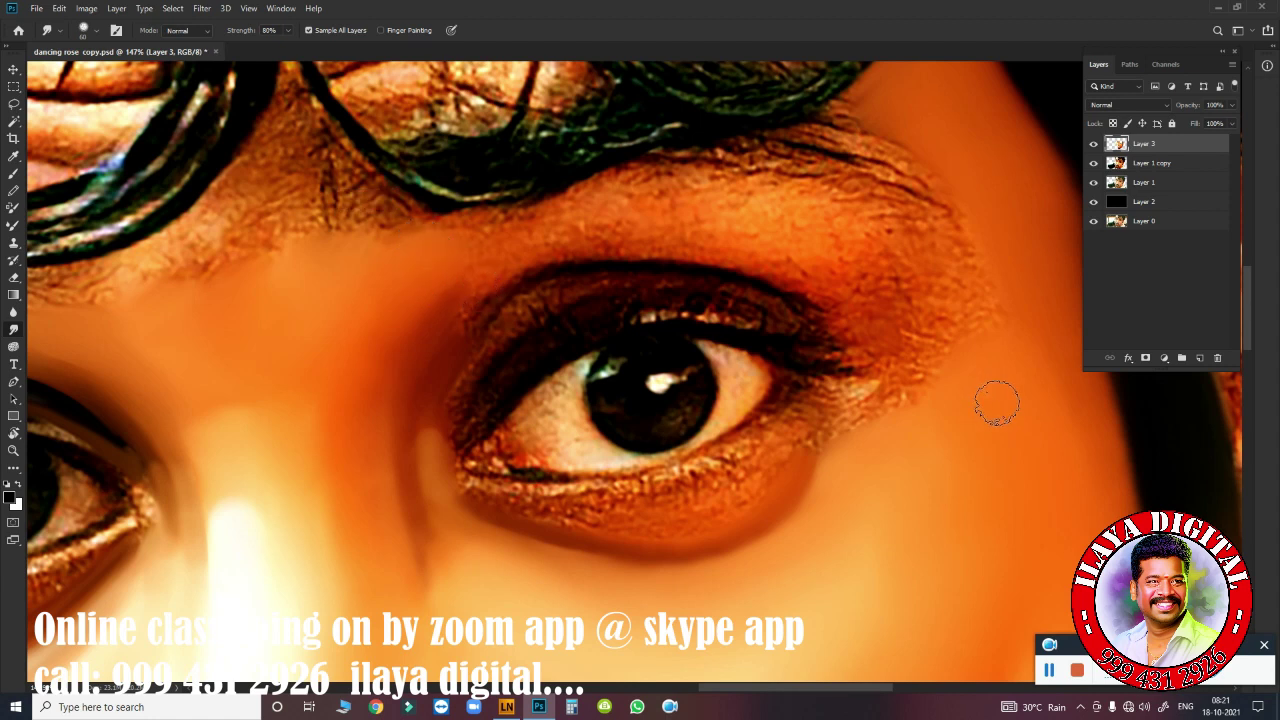
key(F5)
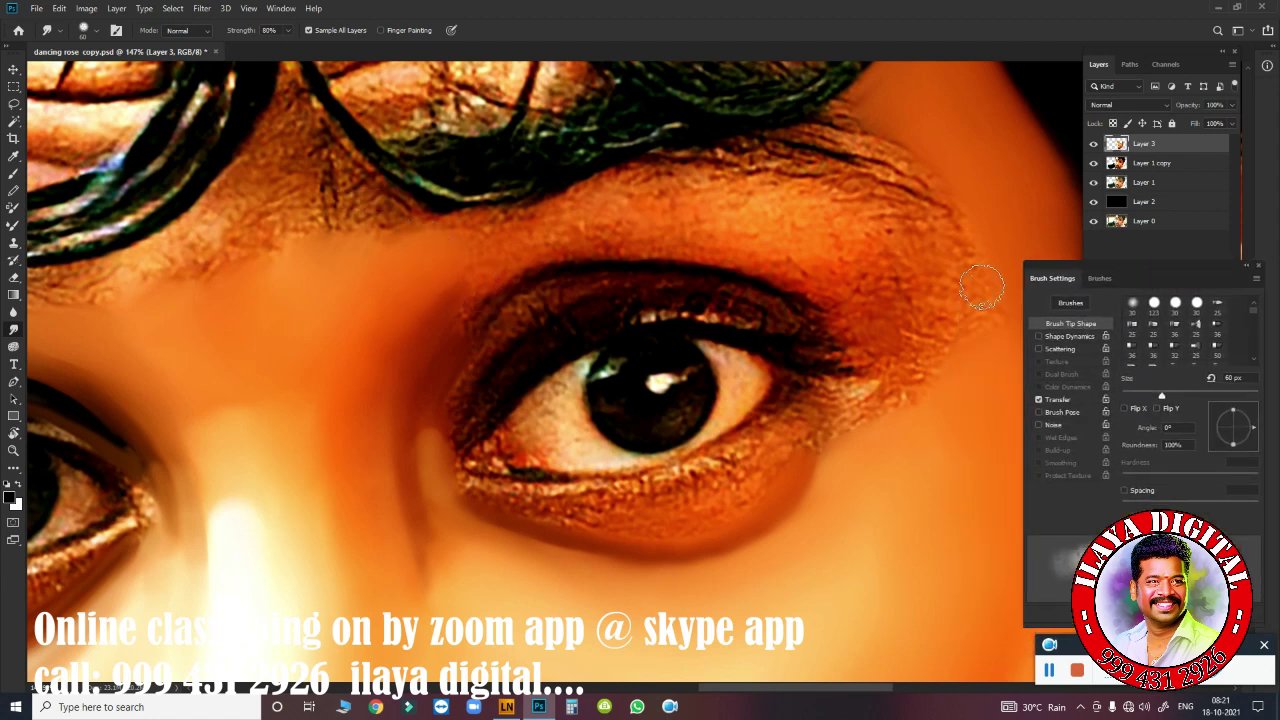
key(F5)
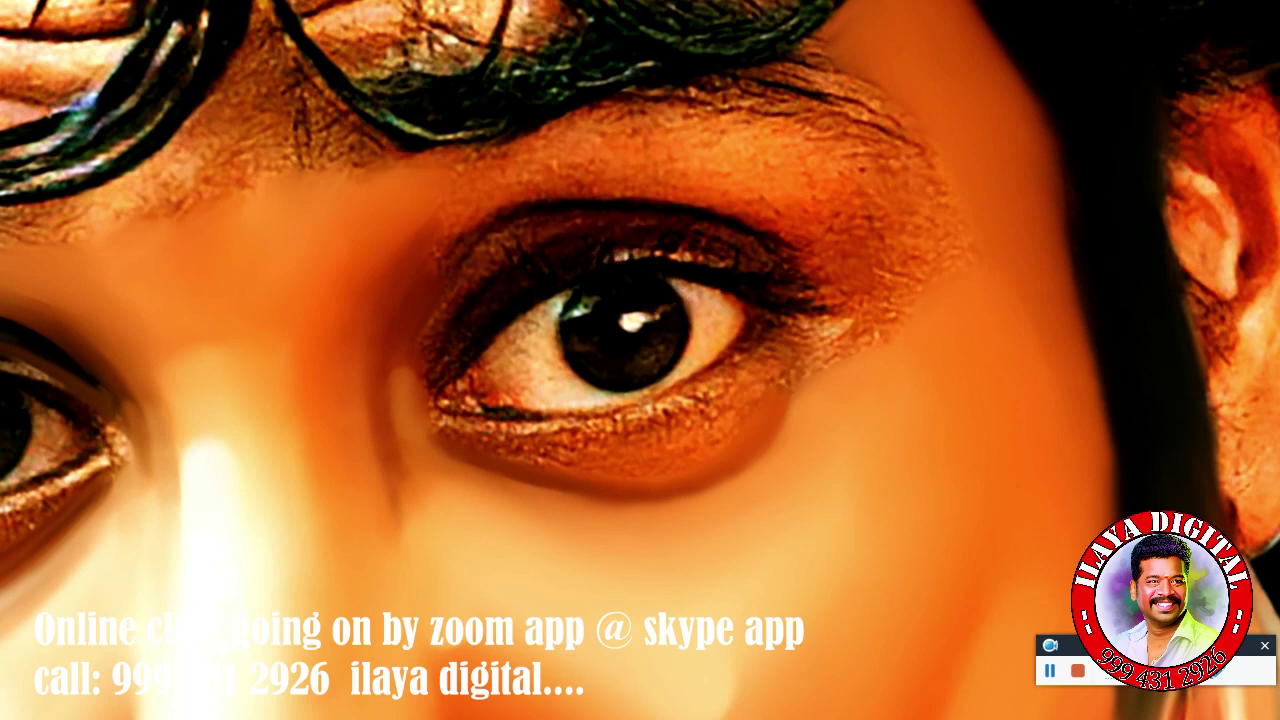
key(F5)
key(F5)
key(F7)
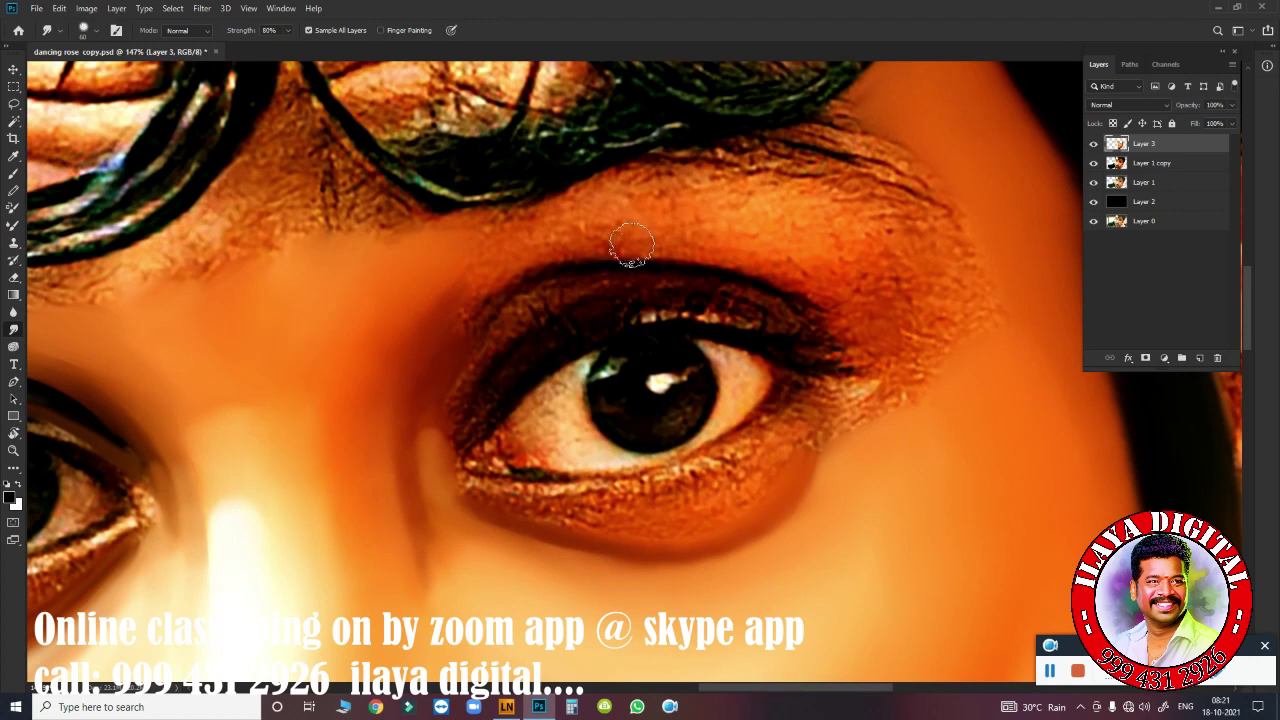
Smudge the skin above the eyebrow, along the outer brow and at the outer eye corner.
mouse_move(717, 219)
mouse_down()
mouse_move(651, 238)
mouse_move(750, 195)
mouse_move(806, 200)
mouse_up()
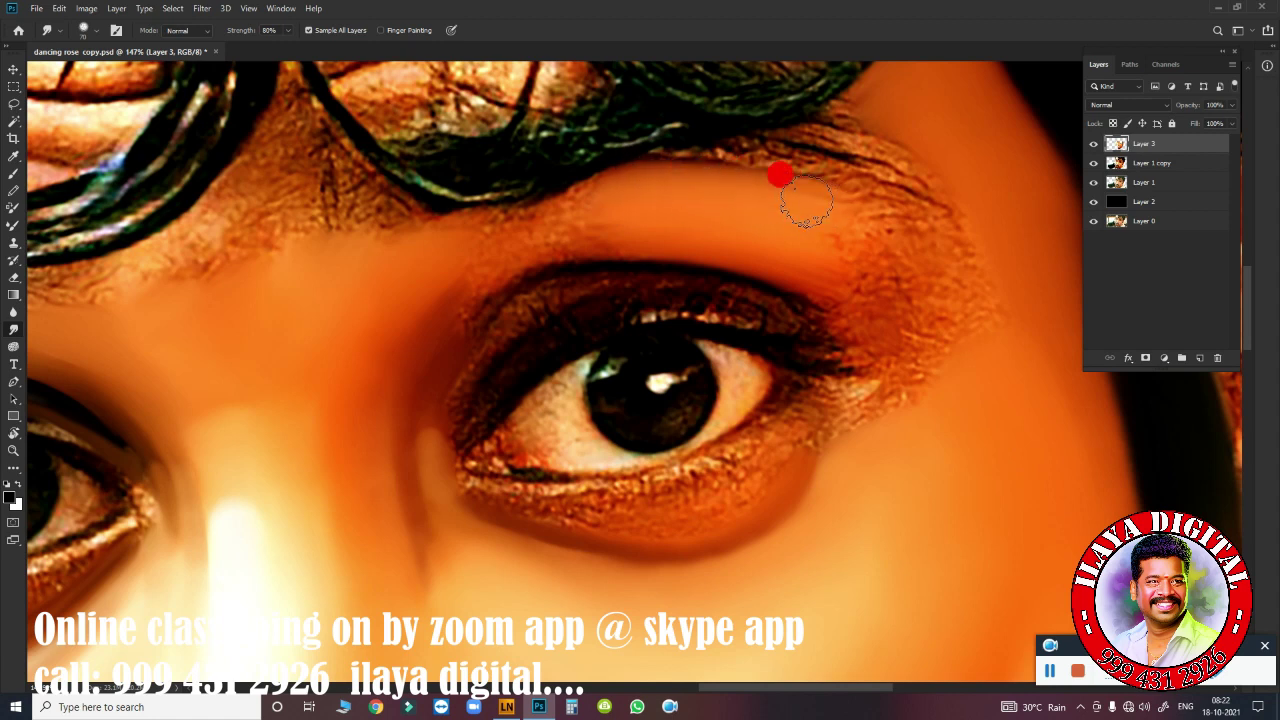
mouse_move(880, 225)
mouse_down()
mouse_move(857, 271)
mouse_move(852, 260)
mouse_move(877, 329)
mouse_move(786, 270)
mouse_up()
drag(938, 300, 936, 298)
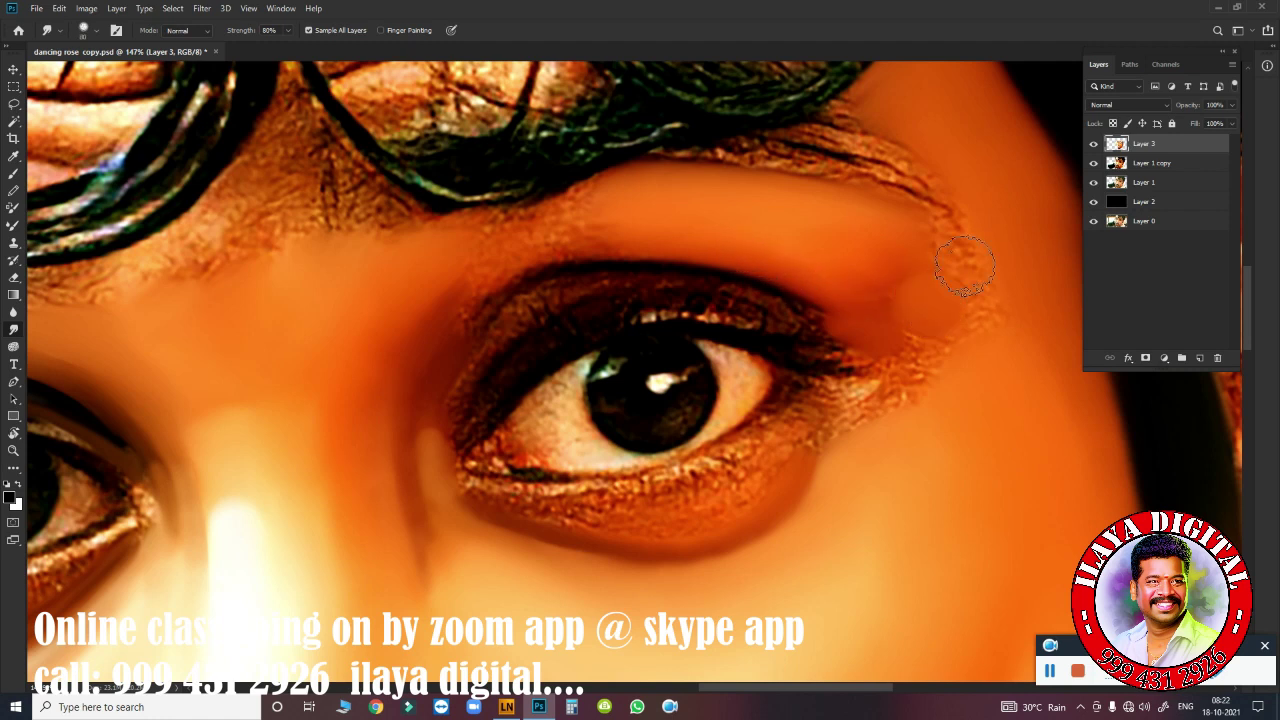
drag(947, 232, 970, 320)
drag(906, 385, 877, 337)
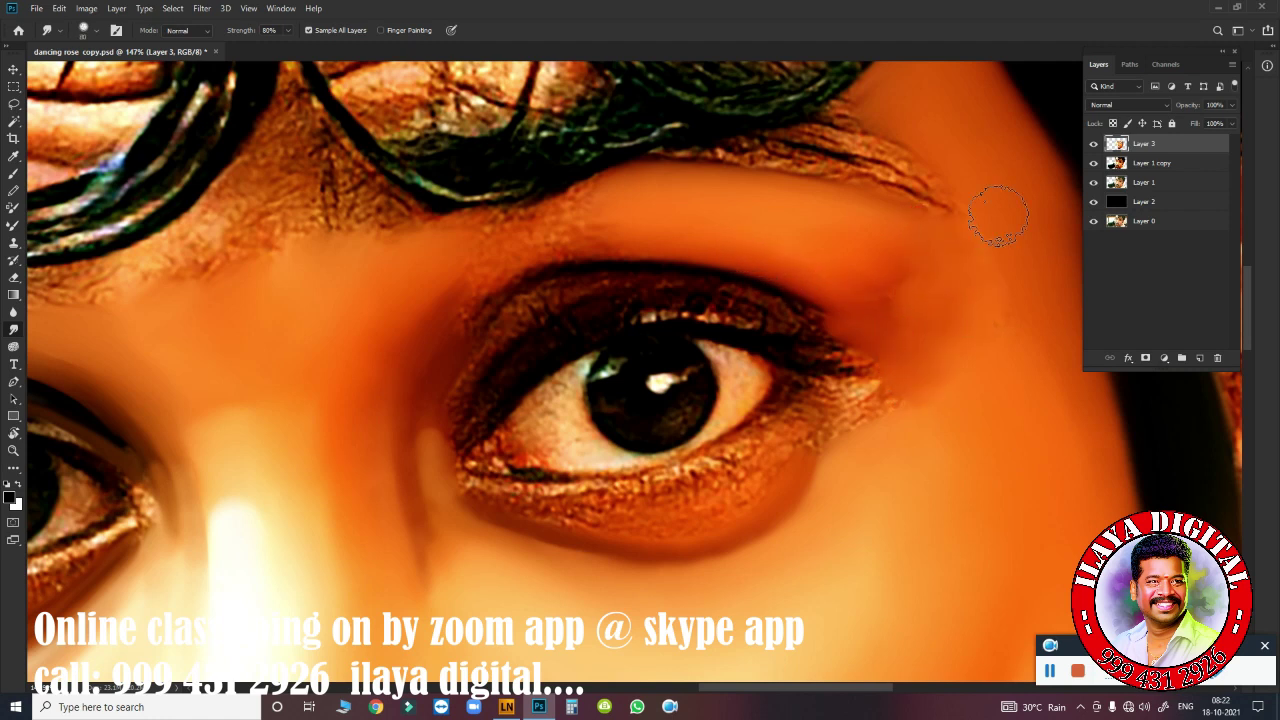
drag(957, 166, 1009, 260)
mouse_move(975, 315)
mouse_down()
mouse_move(886, 271)
mouse_move(929, 343)
mouse_up()
Soften the skin under the eyebrow, then reset the view rotation and recentre the brow and eye.
mouse_move(427, 249)
mouse_down()
mouse_move(400, 242)
mouse_move(514, 229)
mouse_move(598, 191)
mouse_move(489, 229)
mouse_up()
mouse_move(483, 281)
mouse_down()
mouse_move(534, 251)
mouse_move(594, 243)
mouse_move(540, 254)
mouse_move(535, 236)
mouse_move(556, 232)
mouse_up()
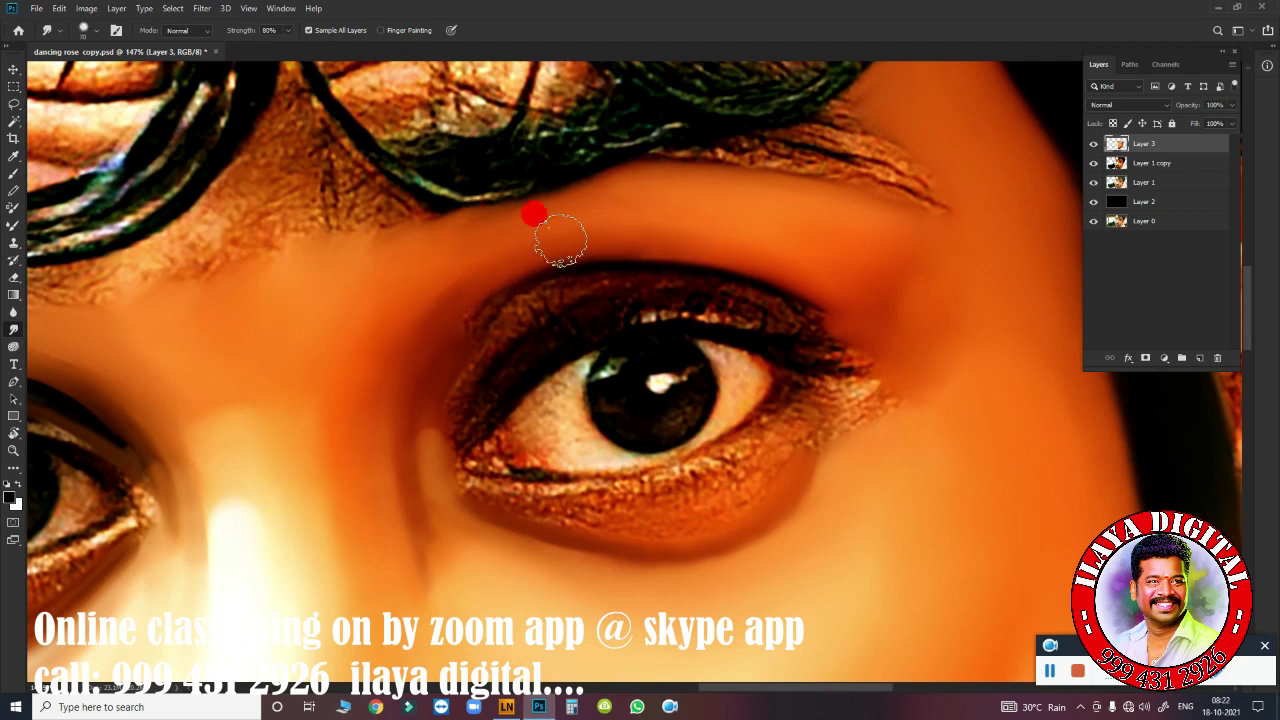
key(r)
drag(851, 211, 886, 213)
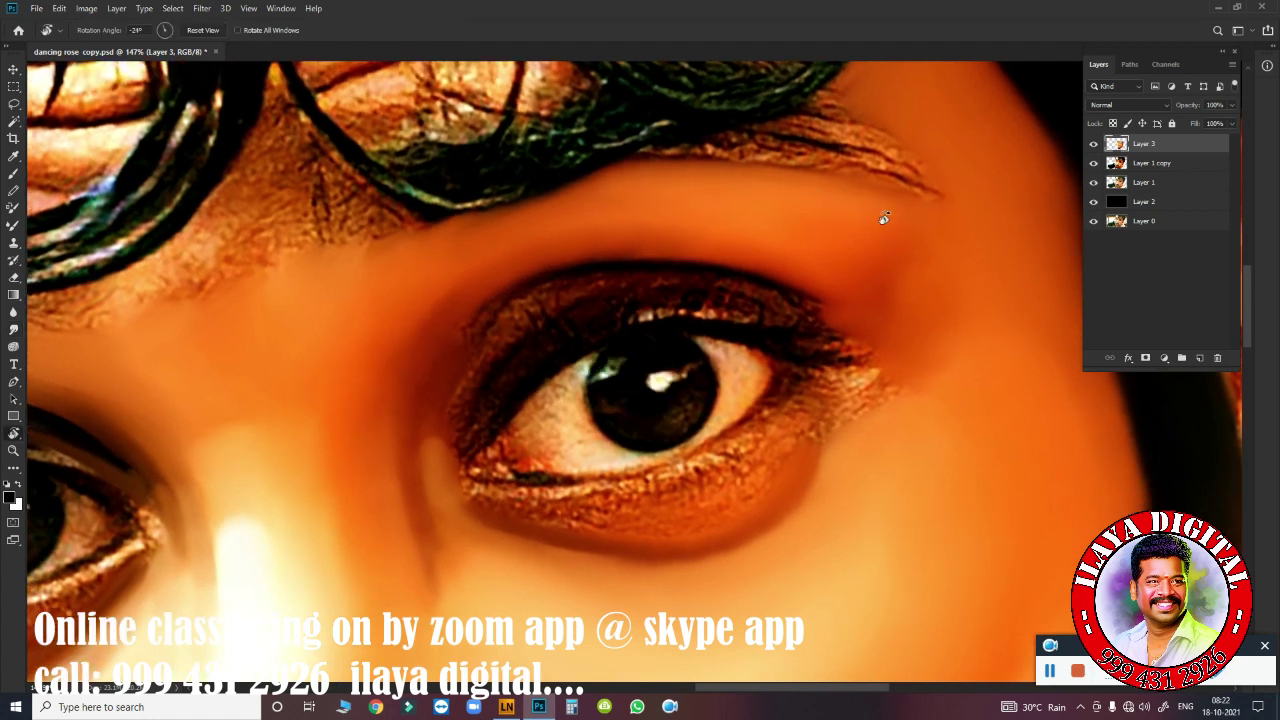
key(f)
key(f)
key(5)
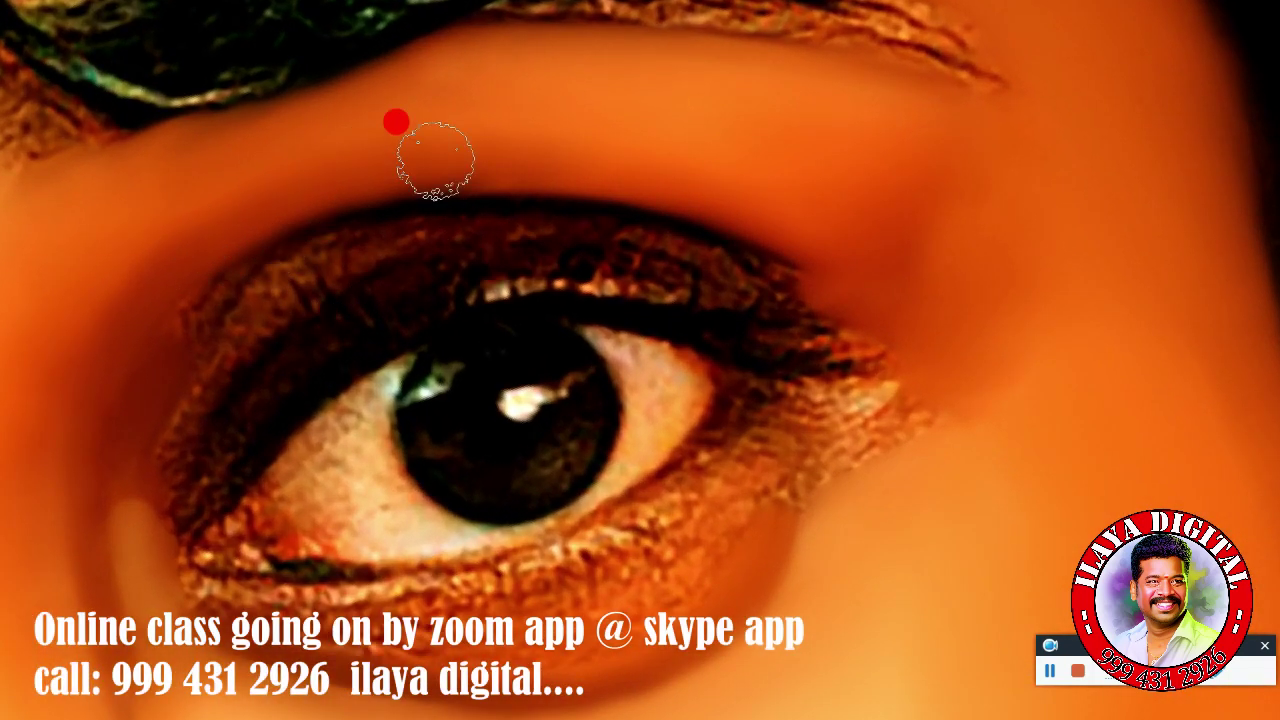
drag(689, 185, 497, 171)
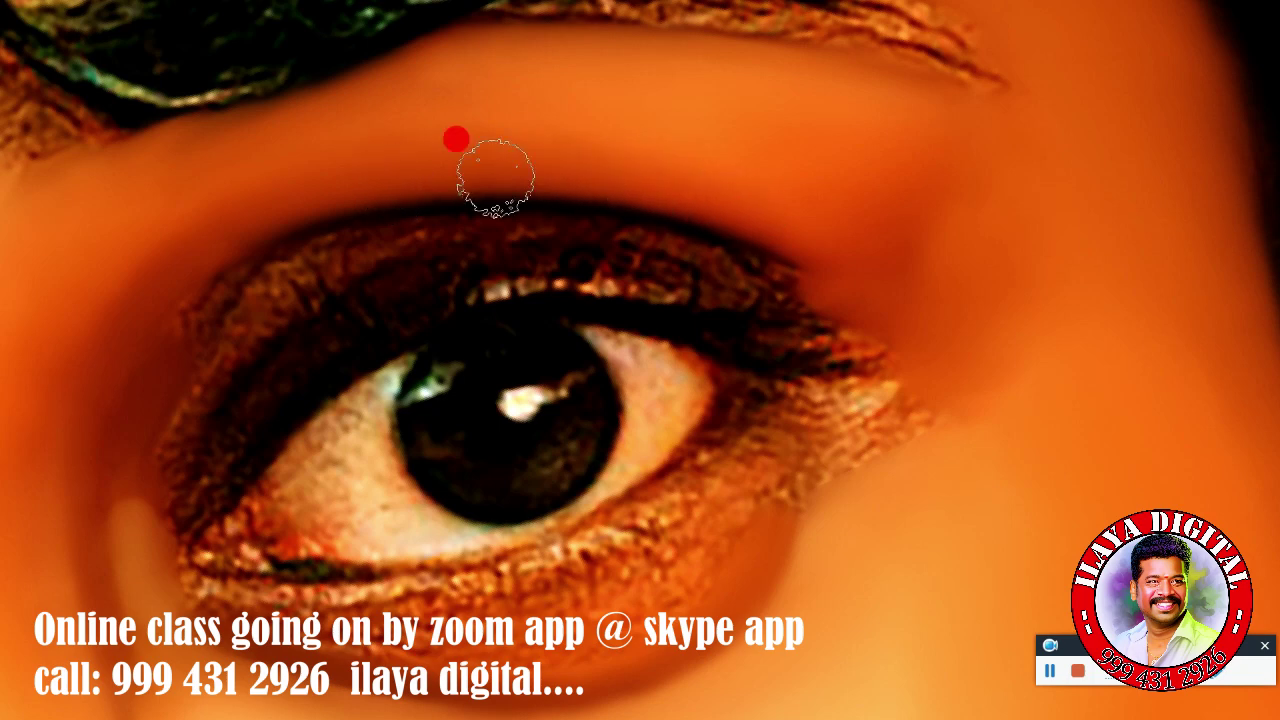
drag(693, 222, 973, 142)
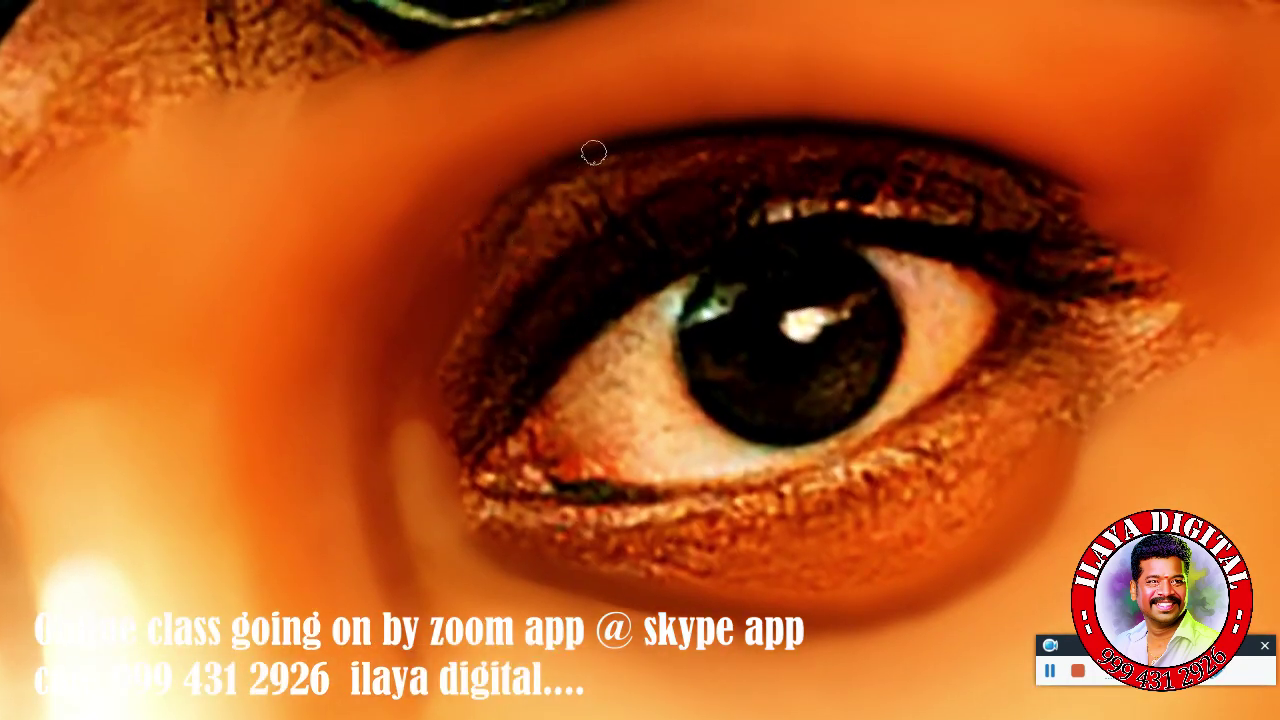
click(434, 174)
Set the Smudge brush to 20 px with Spacing enabled at 1%.
key(F5)
click(1062, 401)
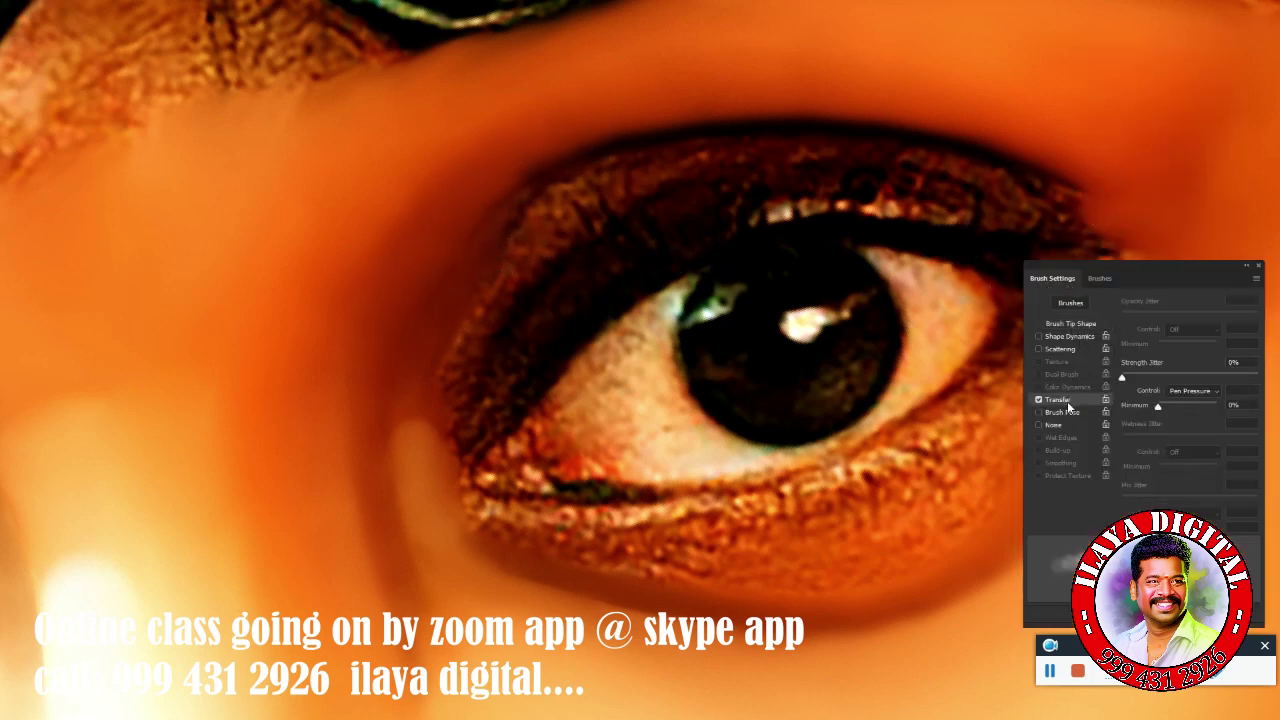
click(1068, 324)
click(1125, 504)
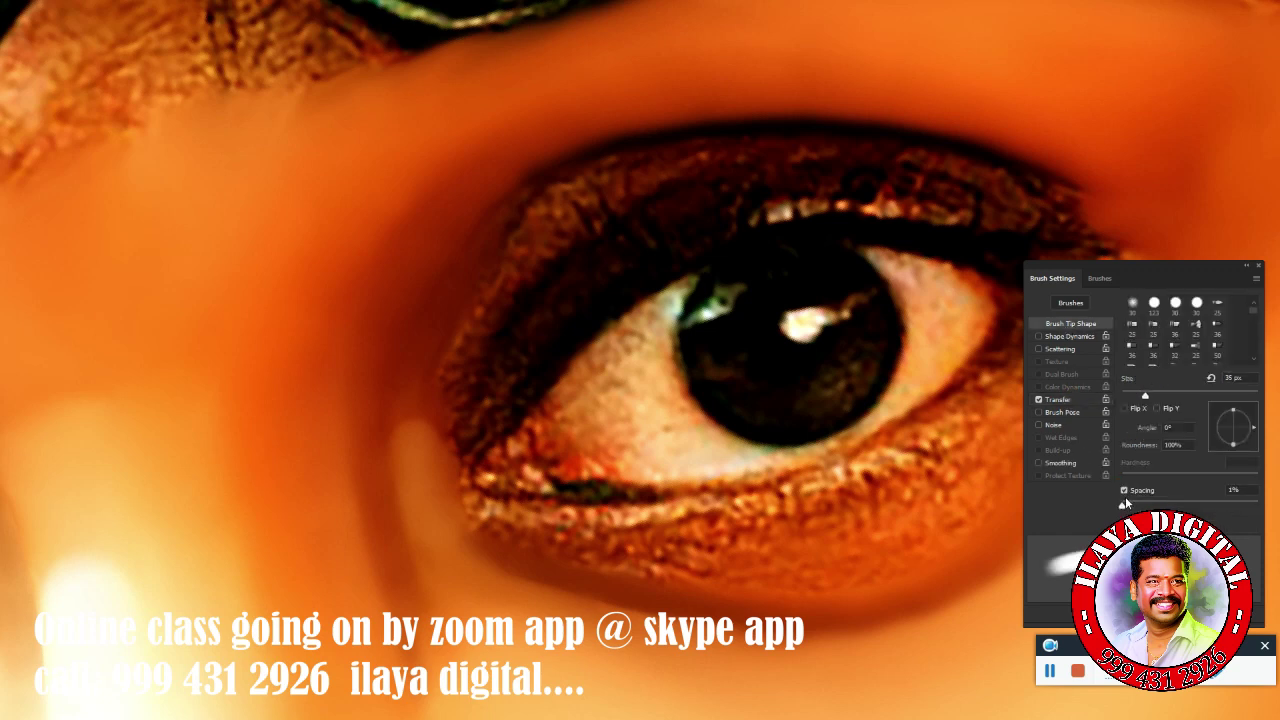
key(bracketleft)
key(bracketleft)
key(bracketleft)
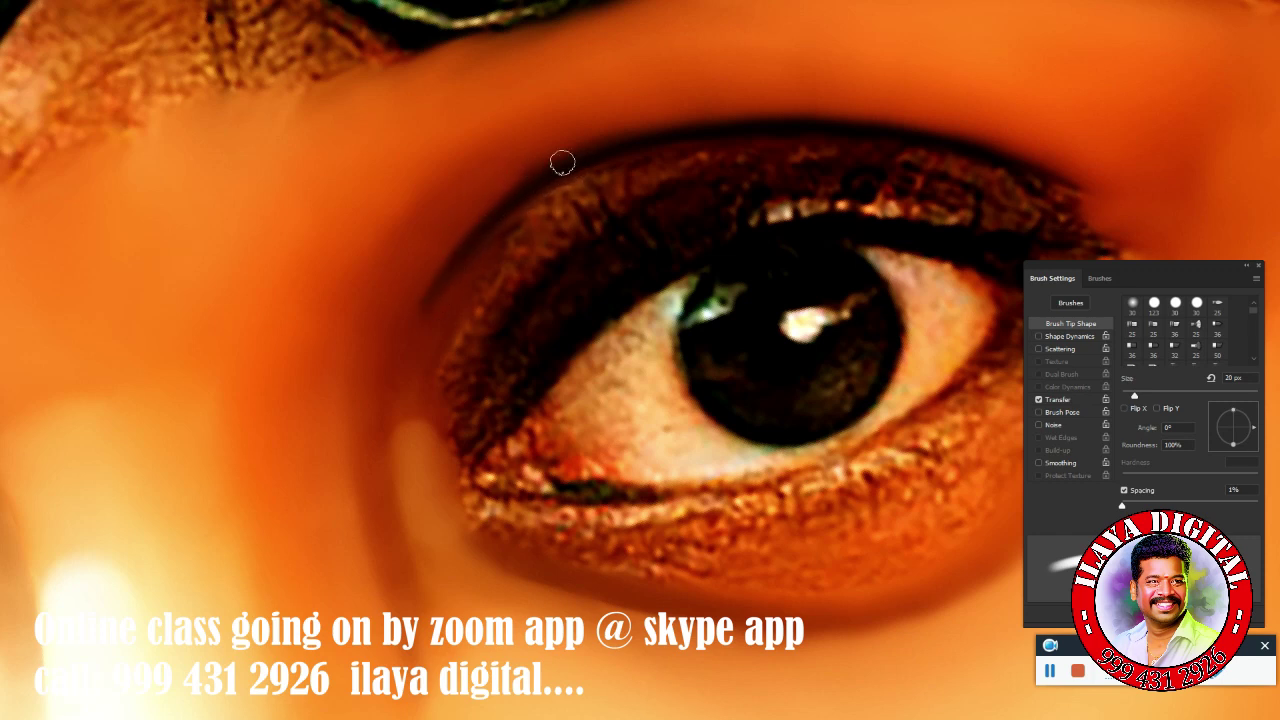
Smudge the upper eyelid edge and crease smooth toward the outer corner.
click(438, 358)
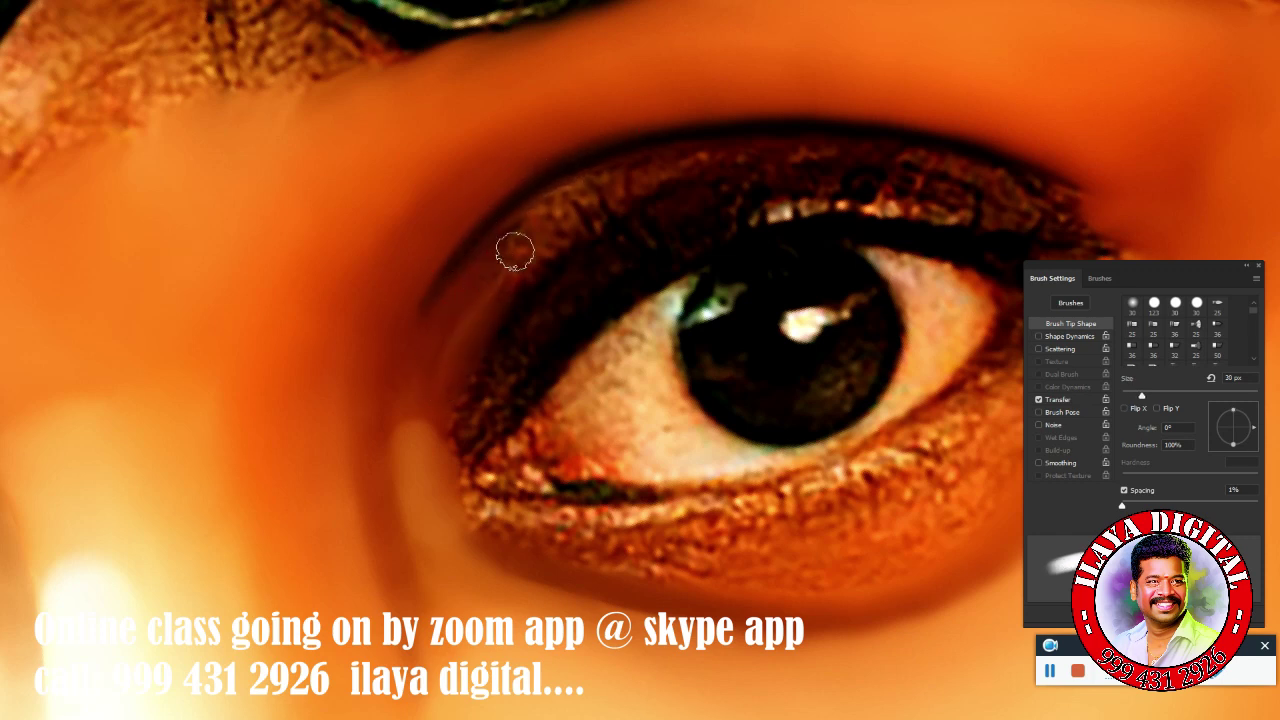
click(628, 145)
drag(454, 228, 427, 280)
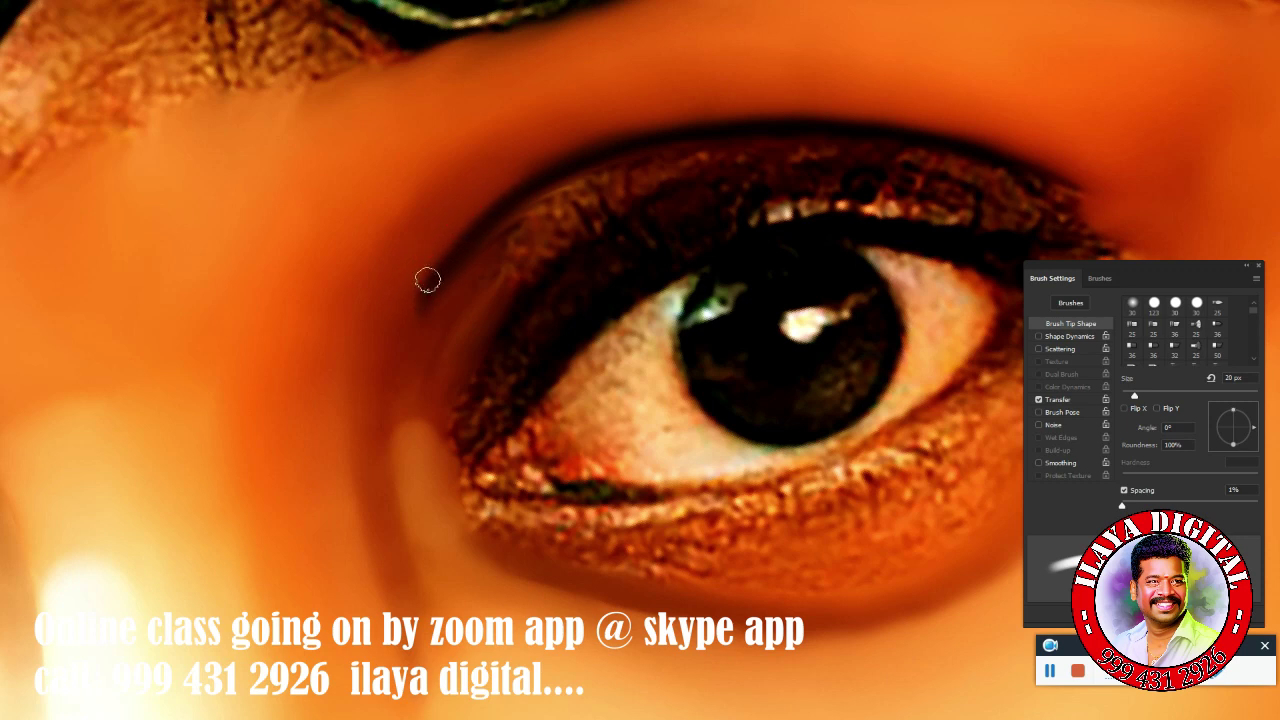
click(860, 125)
click(991, 154)
click(925, 140)
click(1021, 173)
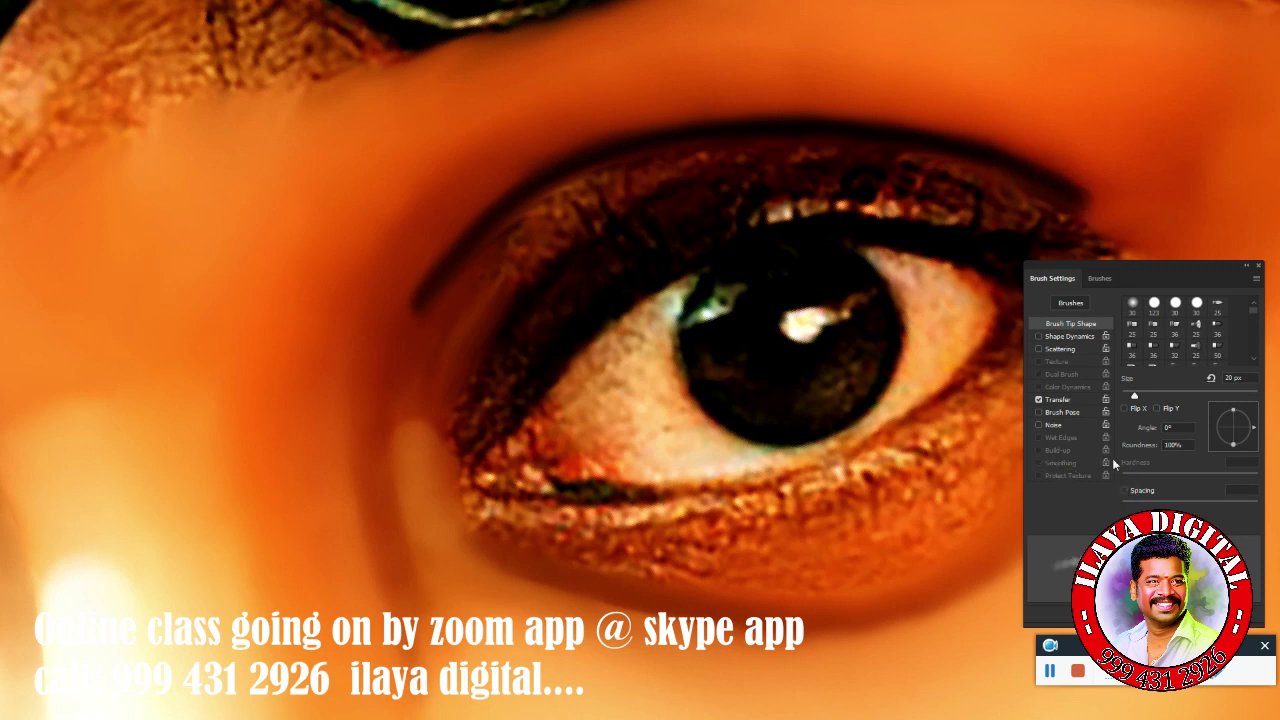
drag(1082, 268, 1146, 277)
Zoom out on the face and smudge the upper-left eyelid skin along the upper lid.
key(F5)
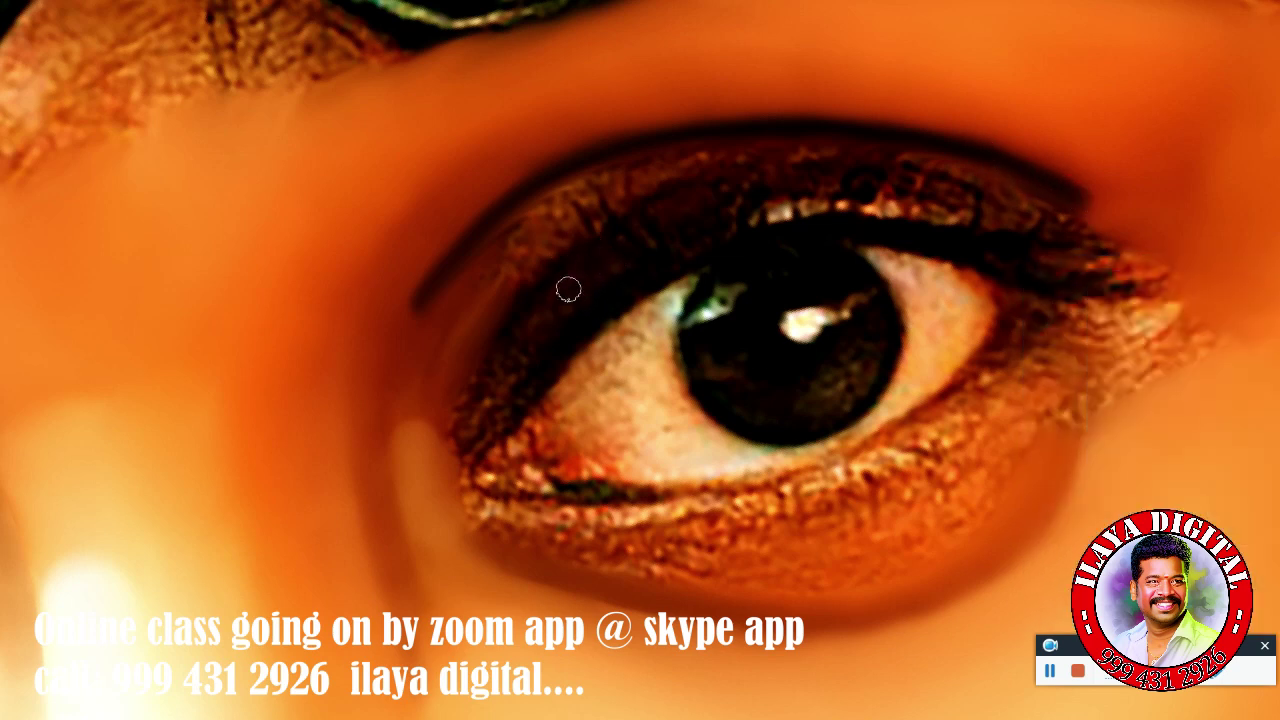
click(470, 273)
key(ctrl+minus)
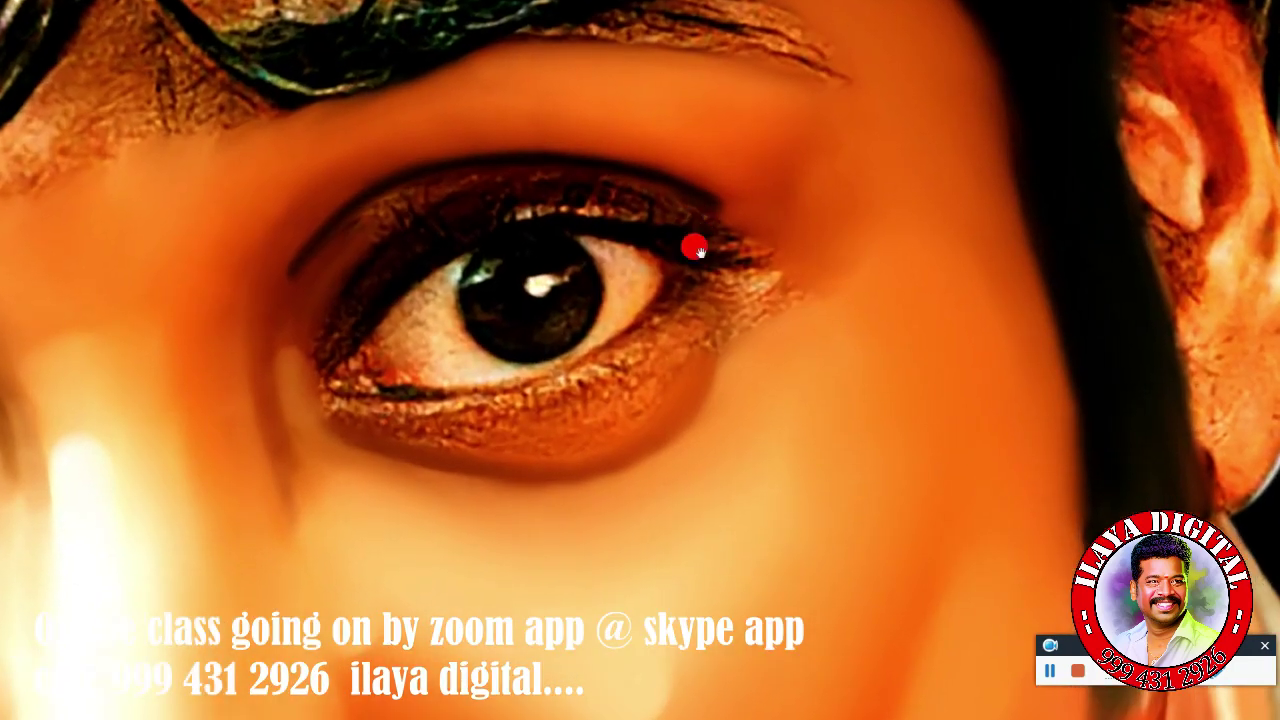
scroll(790, 307, up, 2)
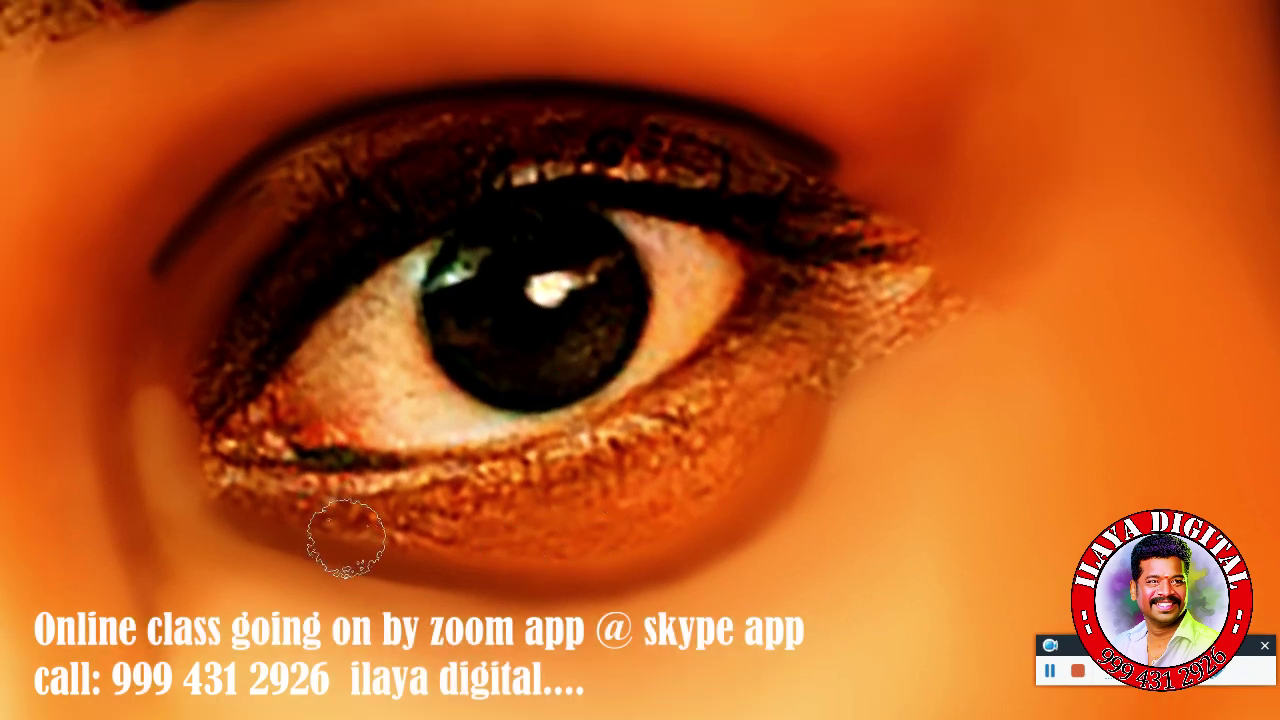
click(274, 191)
click(214, 334)
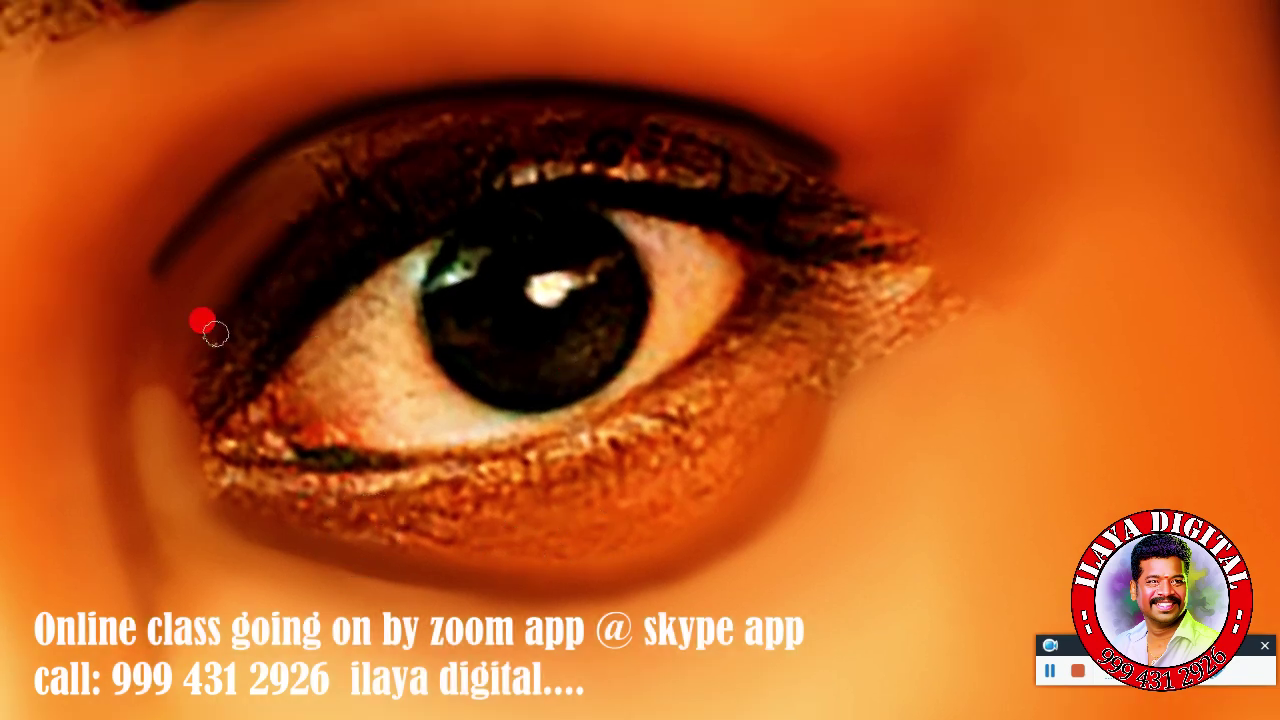
click(244, 288)
mouse_move(244, 288)
mouse_down()
mouse_move(223, 317)
mouse_move(306, 214)
mouse_up()
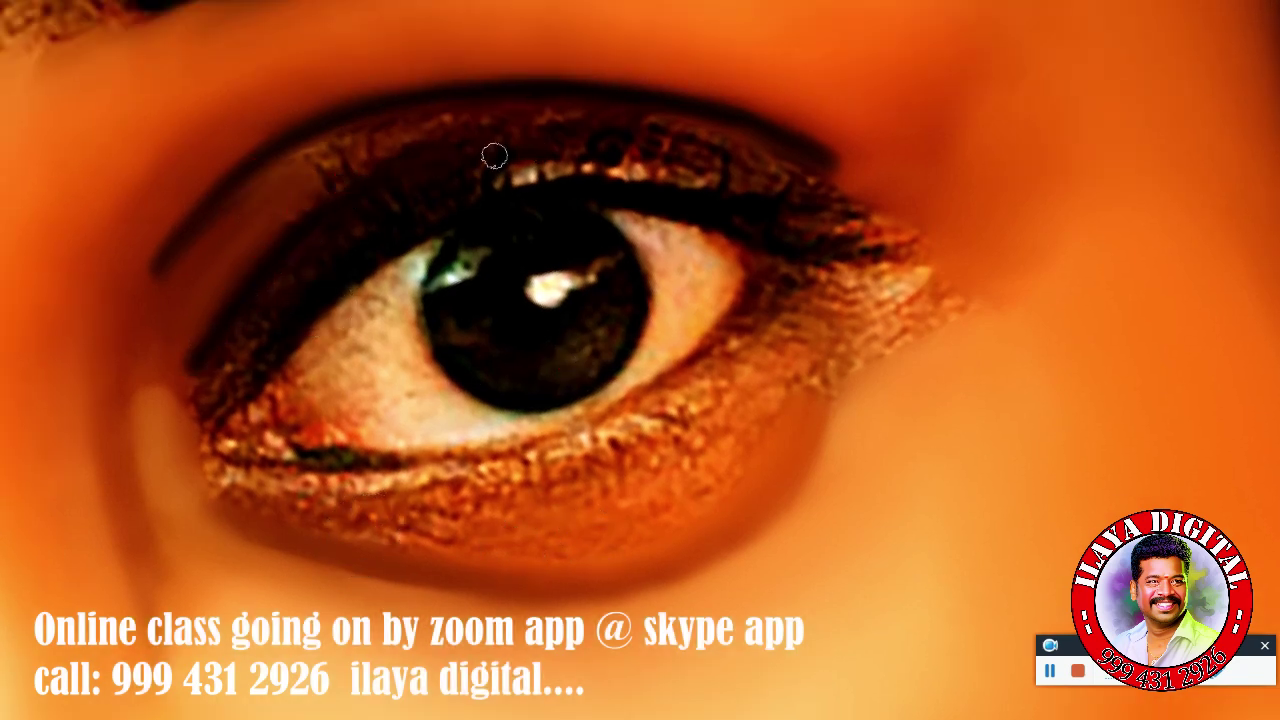
mouse_move(495, 150)
mouse_down()
mouse_move(585, 152)
mouse_move(440, 166)
mouse_move(611, 149)
mouse_move(814, 170)
mouse_move(814, 220)
mouse_move(886, 214)
mouse_move(786, 223)
mouse_move(714, 209)
mouse_move(820, 249)
mouse_move(821, 219)
mouse_move(854, 191)
mouse_move(734, 183)
mouse_move(807, 173)
mouse_move(795, 188)
mouse_up()
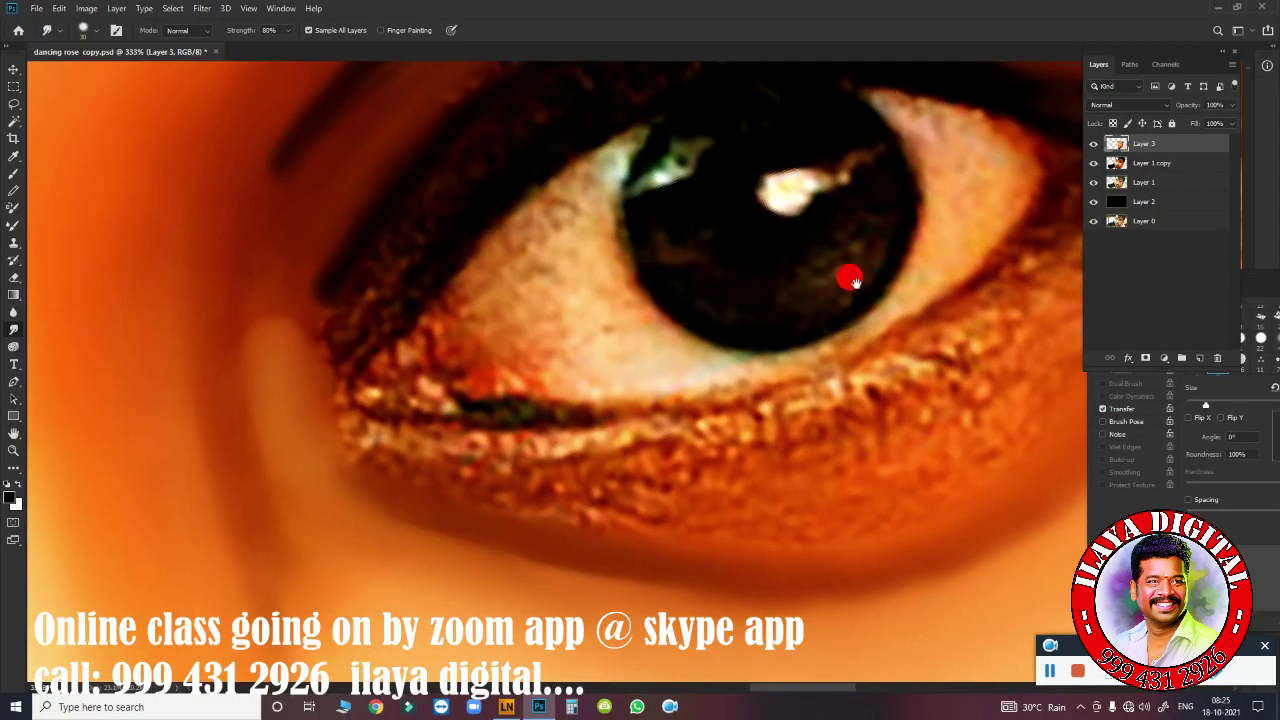
Pan to centre the pupil and rotate the view to level the eye.
drag(849, 274, 693, 315)
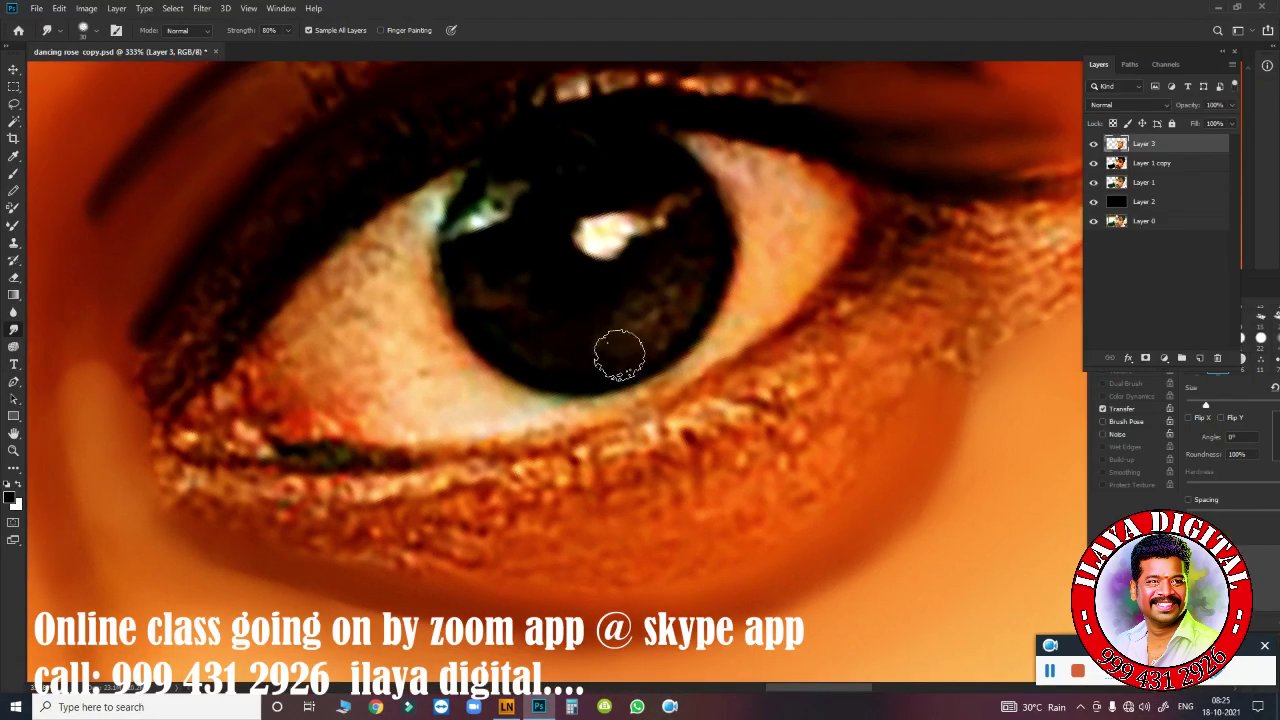
key(r)
drag(619, 355, 681, 298)
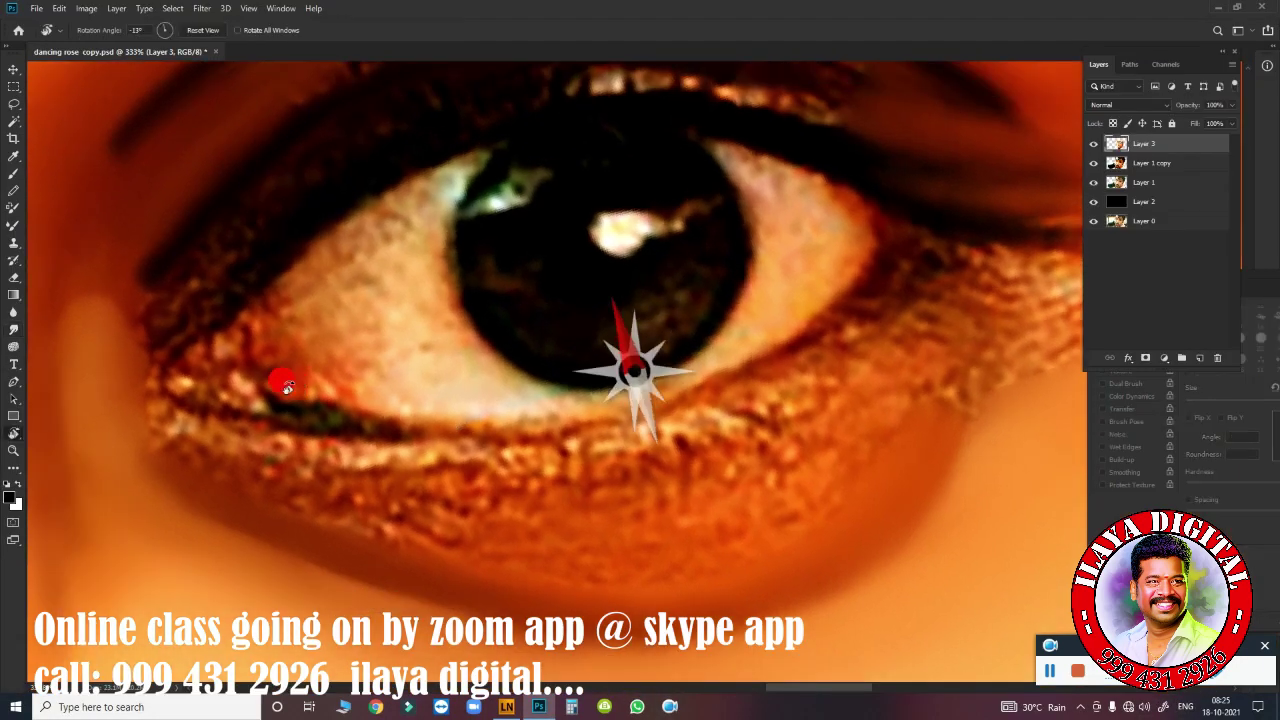
Trace a closed Pen outline around the eyeball and bring up Feather Selection for it.
key(p)
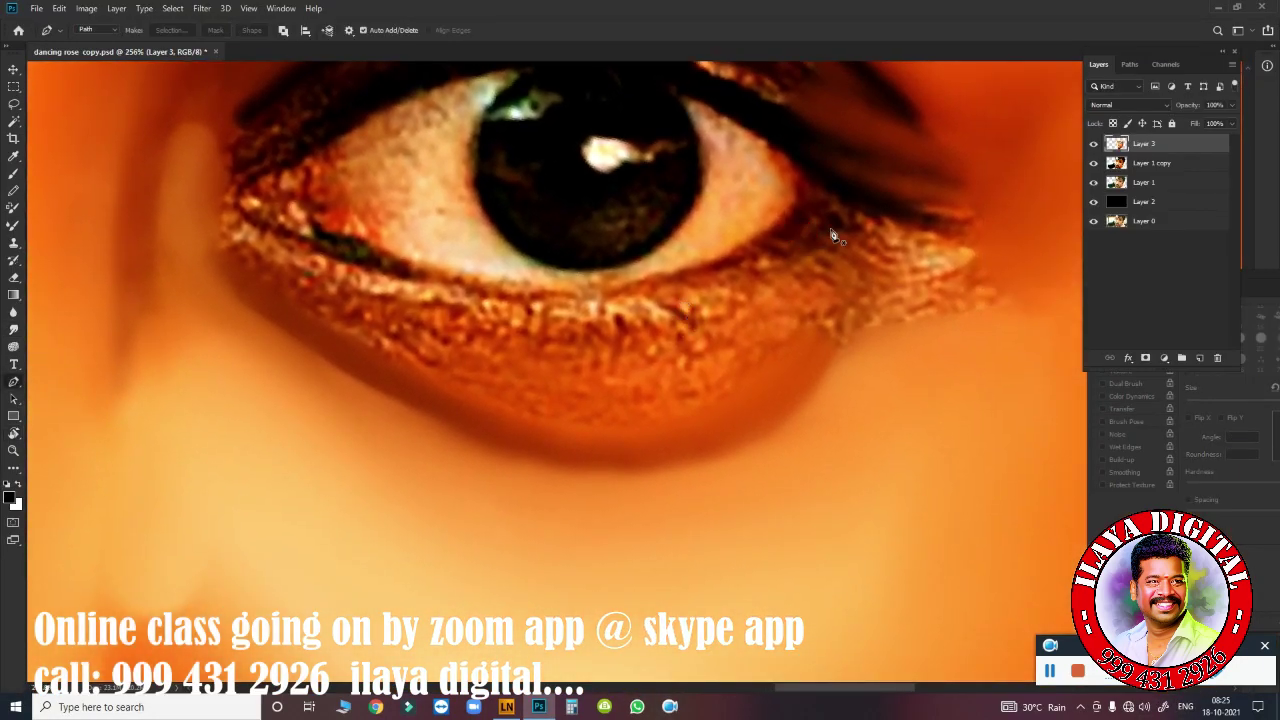
click(803, 182)
drag(369, 248, 117, 112)
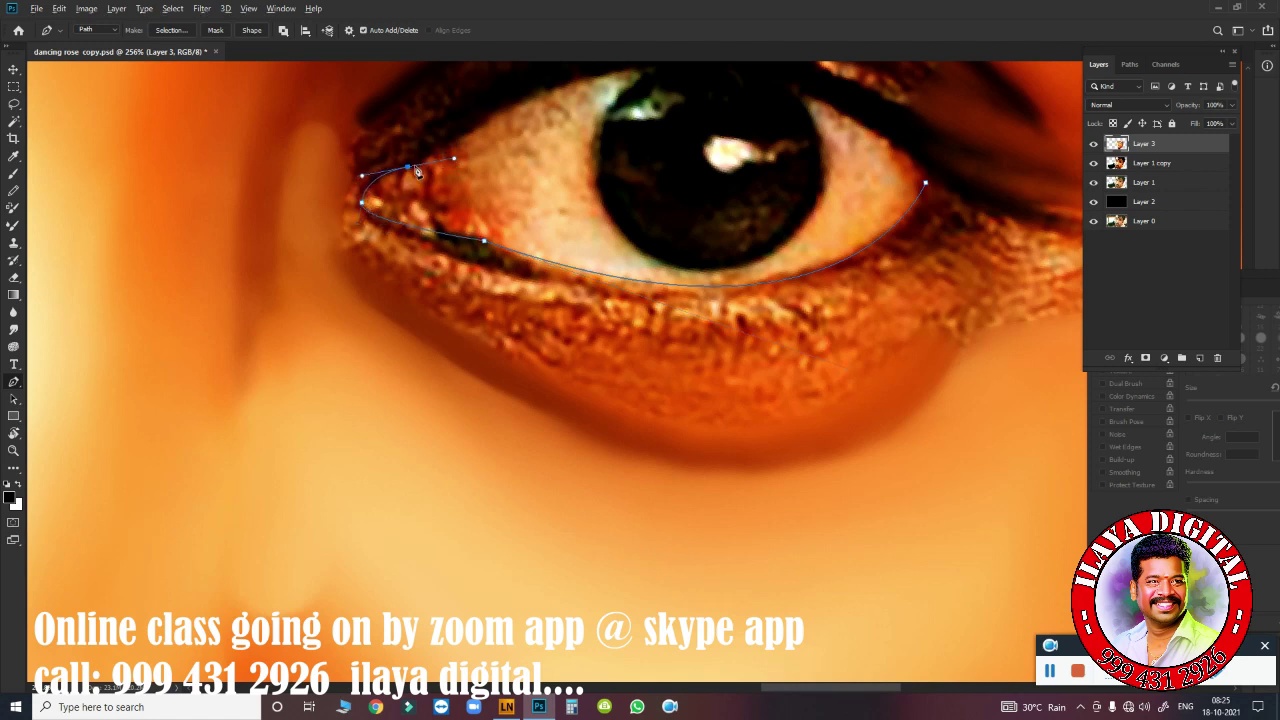
drag(434, 161, 348, 233)
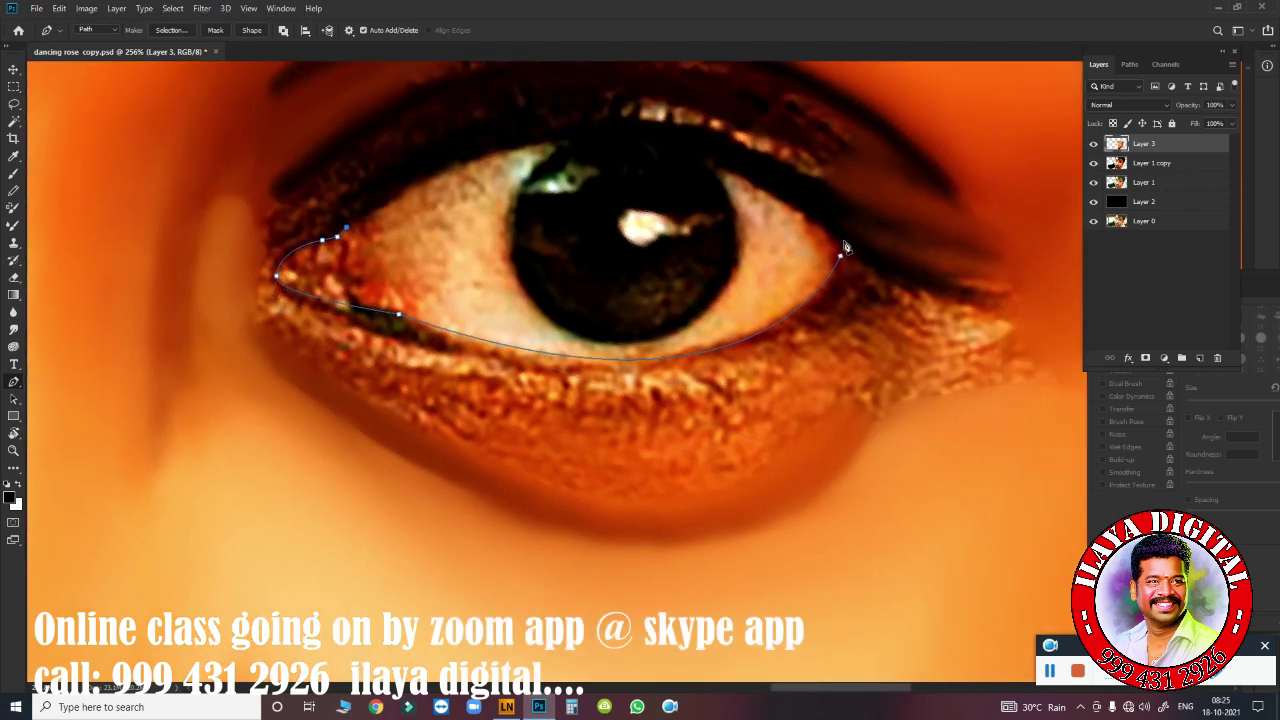
click(842, 250)
drag(843, 243, 1100, 470)
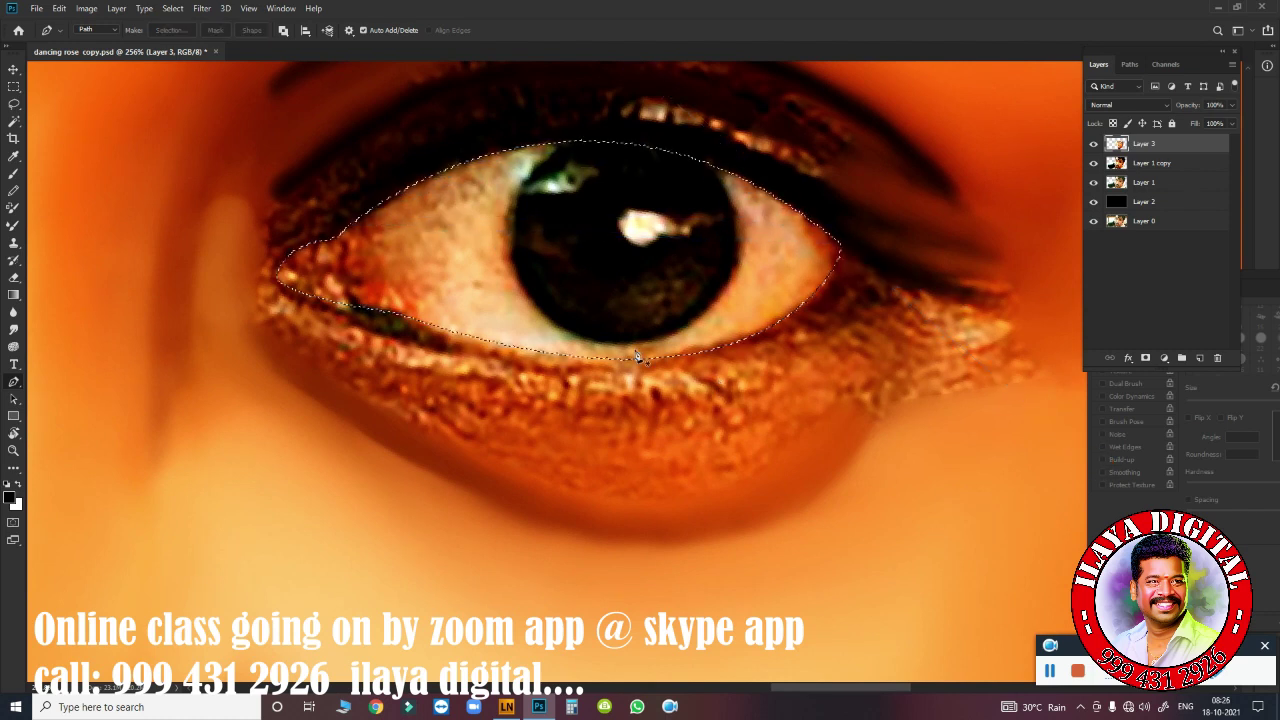
key(shift+F6)
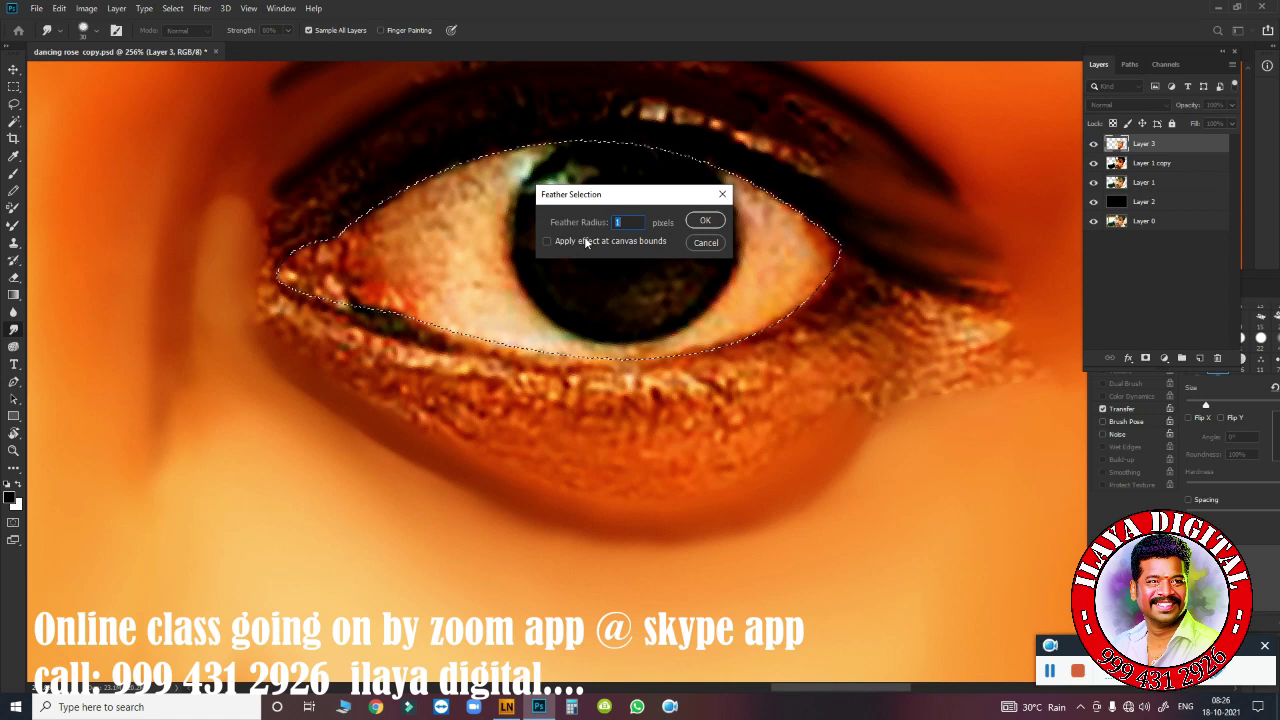
Apply a 1 px feather, smudge the eye white beside the iris, and pick a lavender swatch.
key(Return)
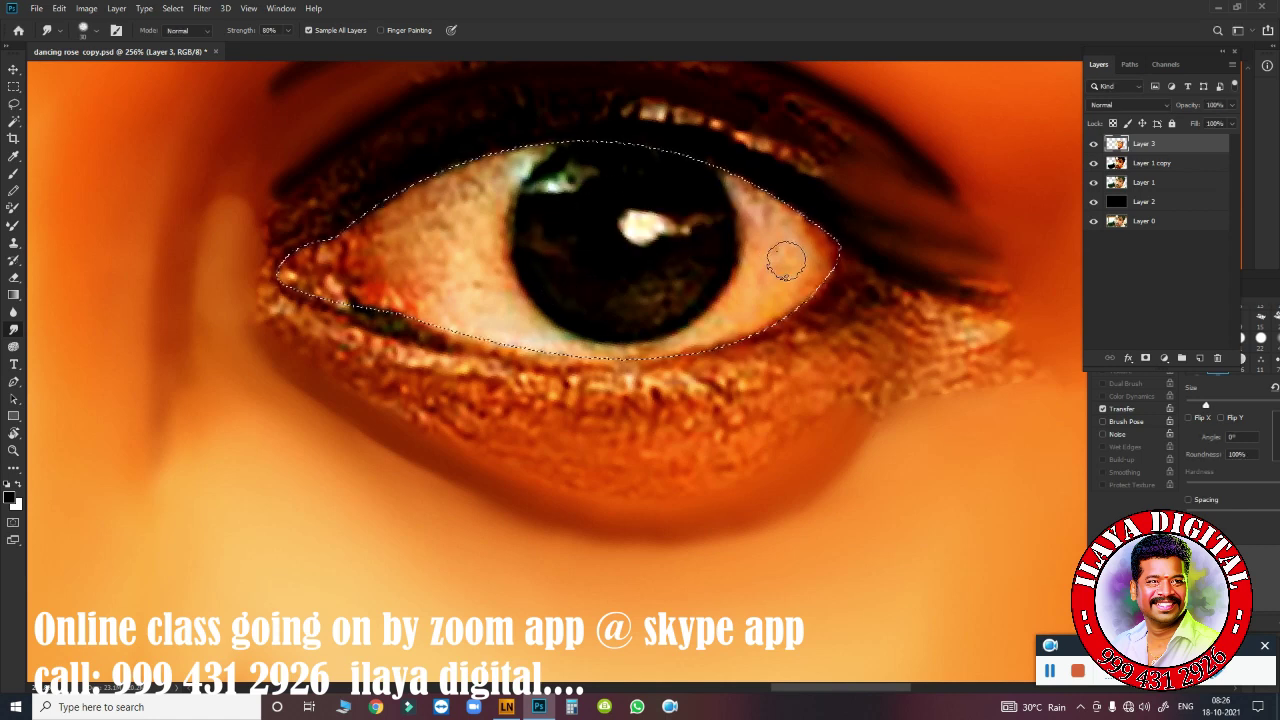
mouse_move(757, 218)
mouse_down()
mouse_move(803, 257)
mouse_move(790, 278)
mouse_up()
key(F6)
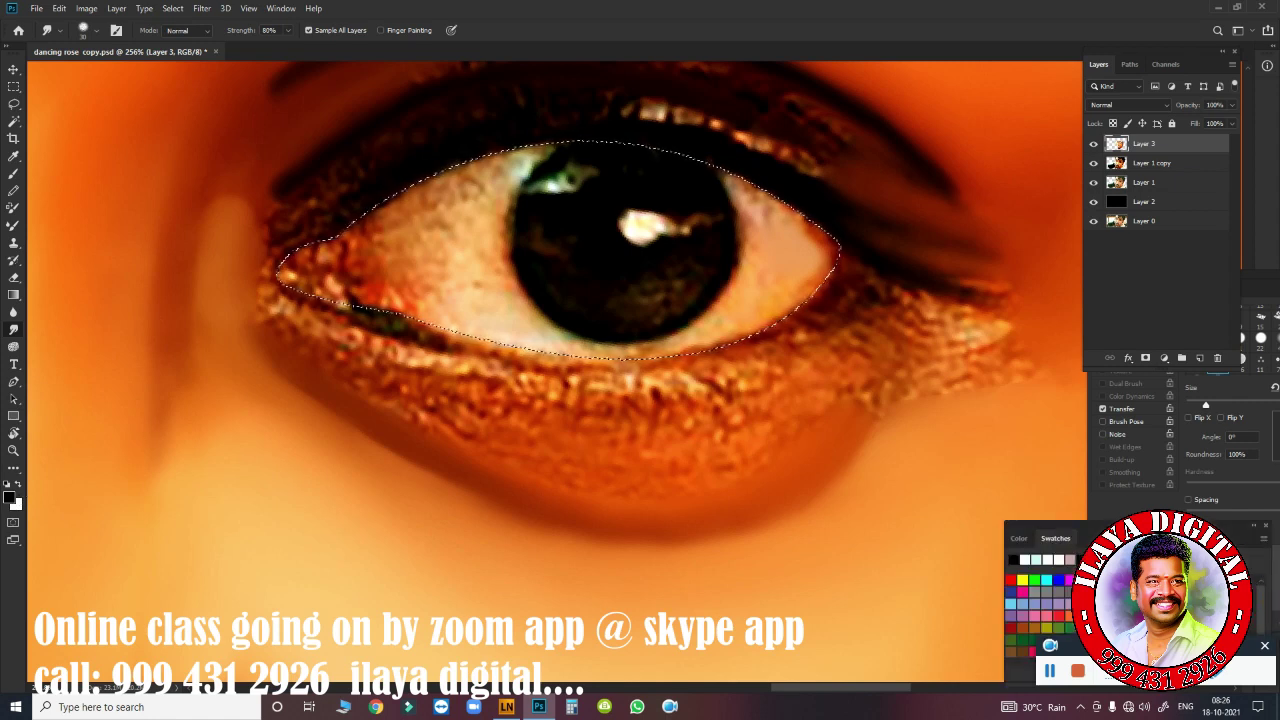
drag(1040, 538, 1054, 518)
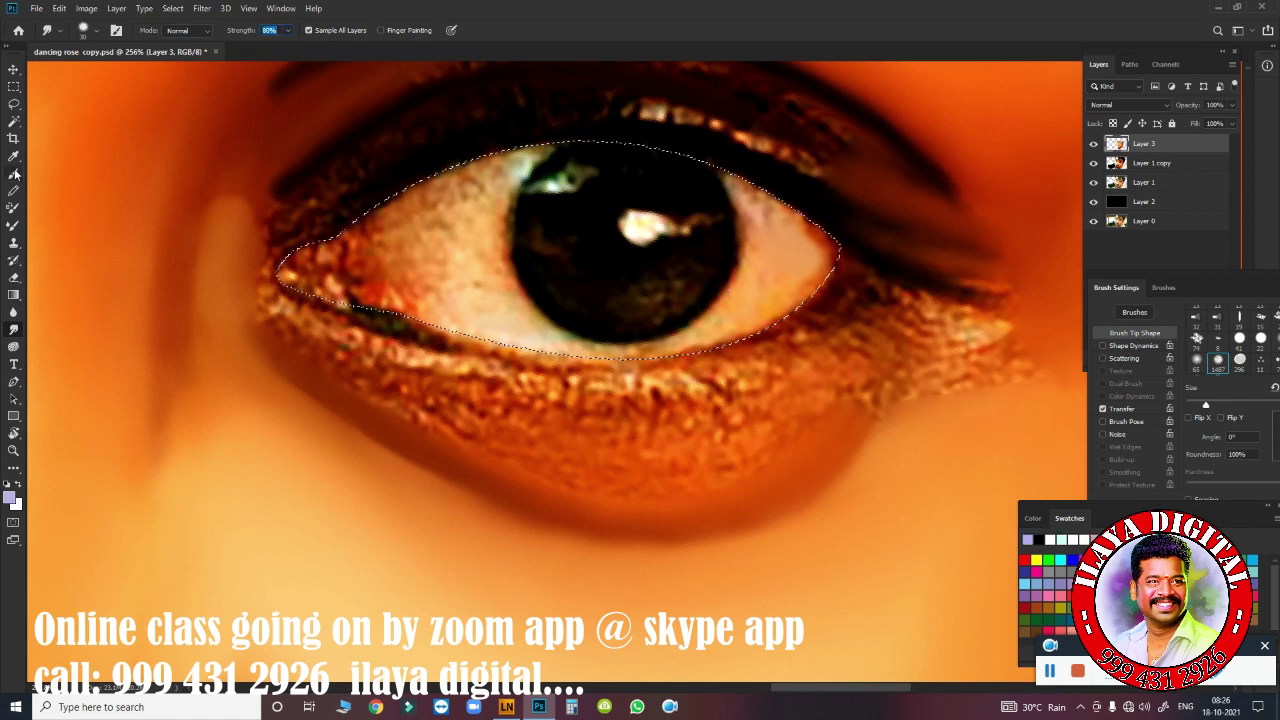
Paint lavender with the Mixer Brush across the eye white to the inner corner.
click(14, 225)
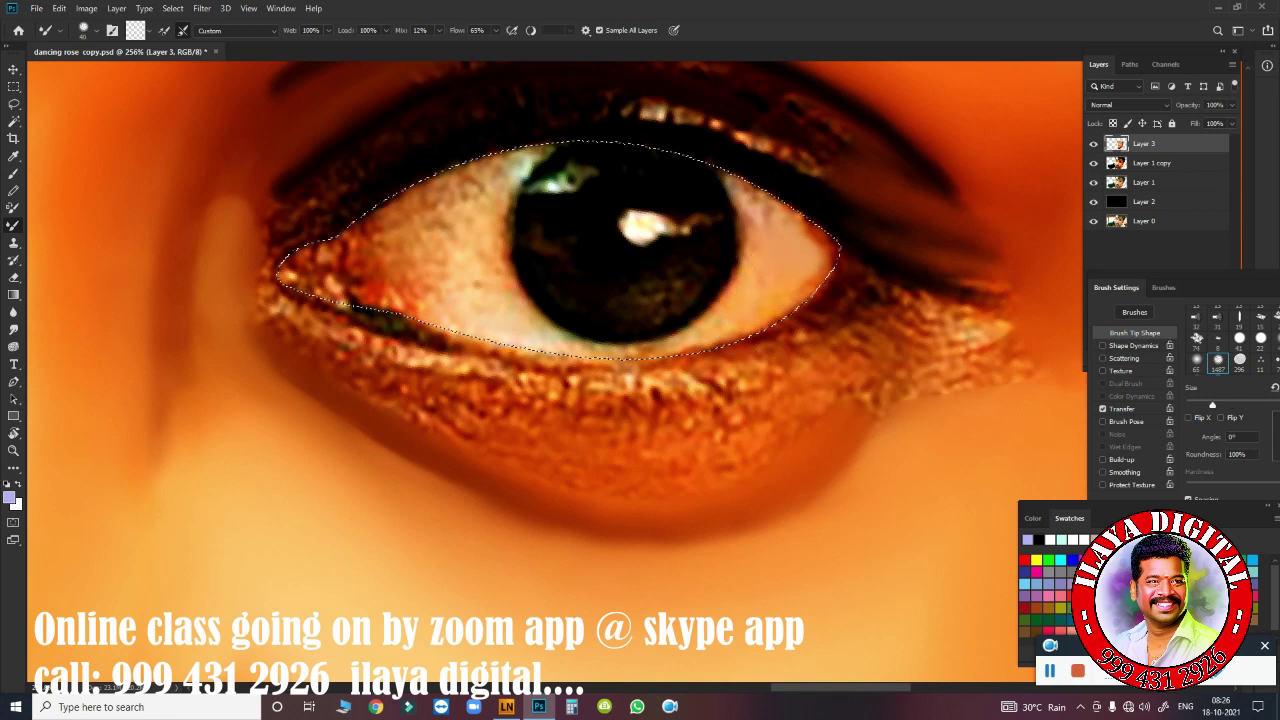
mouse_move(760, 245)
mouse_down()
mouse_move(785, 272)
mouse_move(778, 242)
mouse_move(750, 300)
mouse_move(725, 178)
mouse_up()
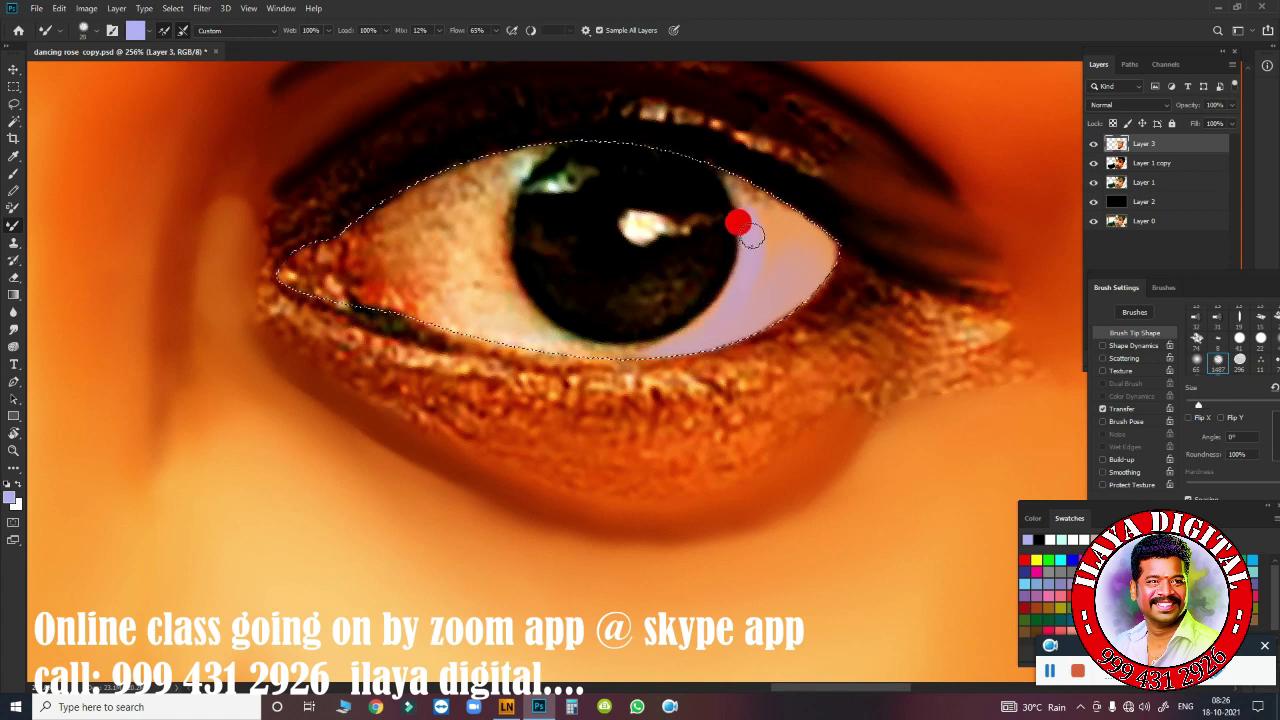
drag(770, 216, 798, 239)
drag(646, 345, 589, 343)
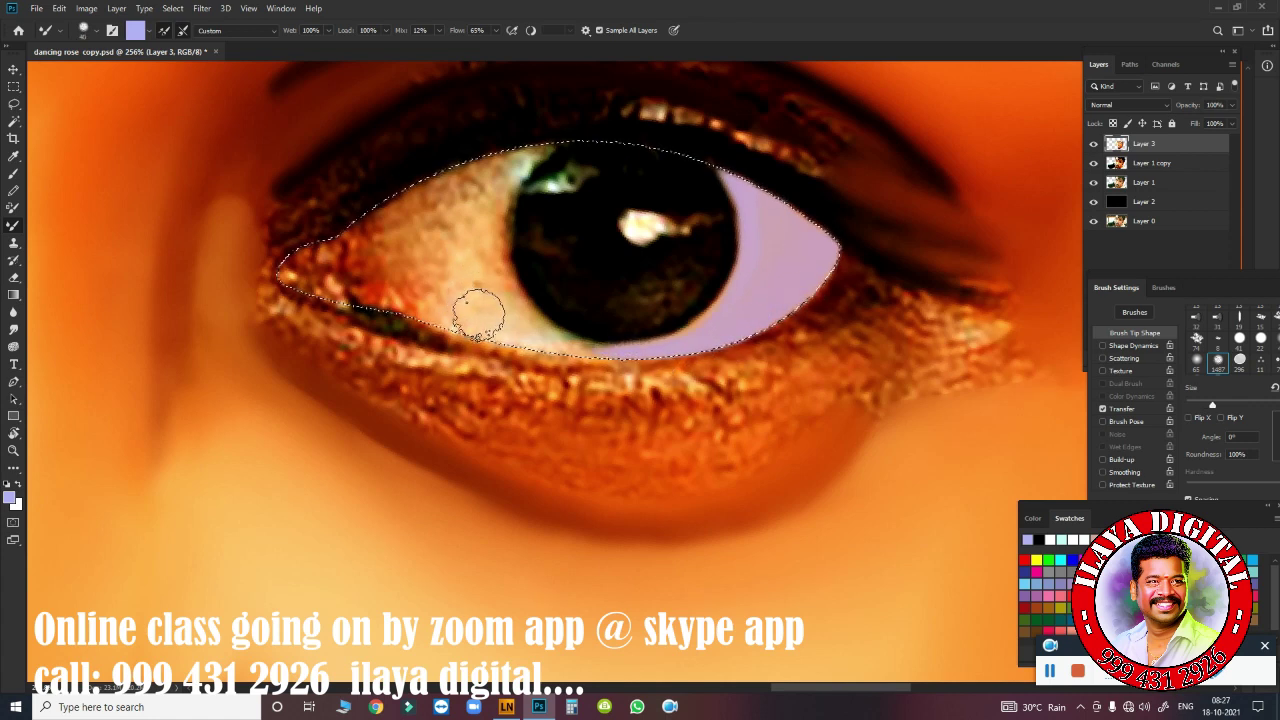
mouse_move(480, 309)
mouse_down()
mouse_move(430, 300)
mouse_move(492, 311)
mouse_move(409, 251)
mouse_move(432, 205)
mouse_up()
click(729, 306)
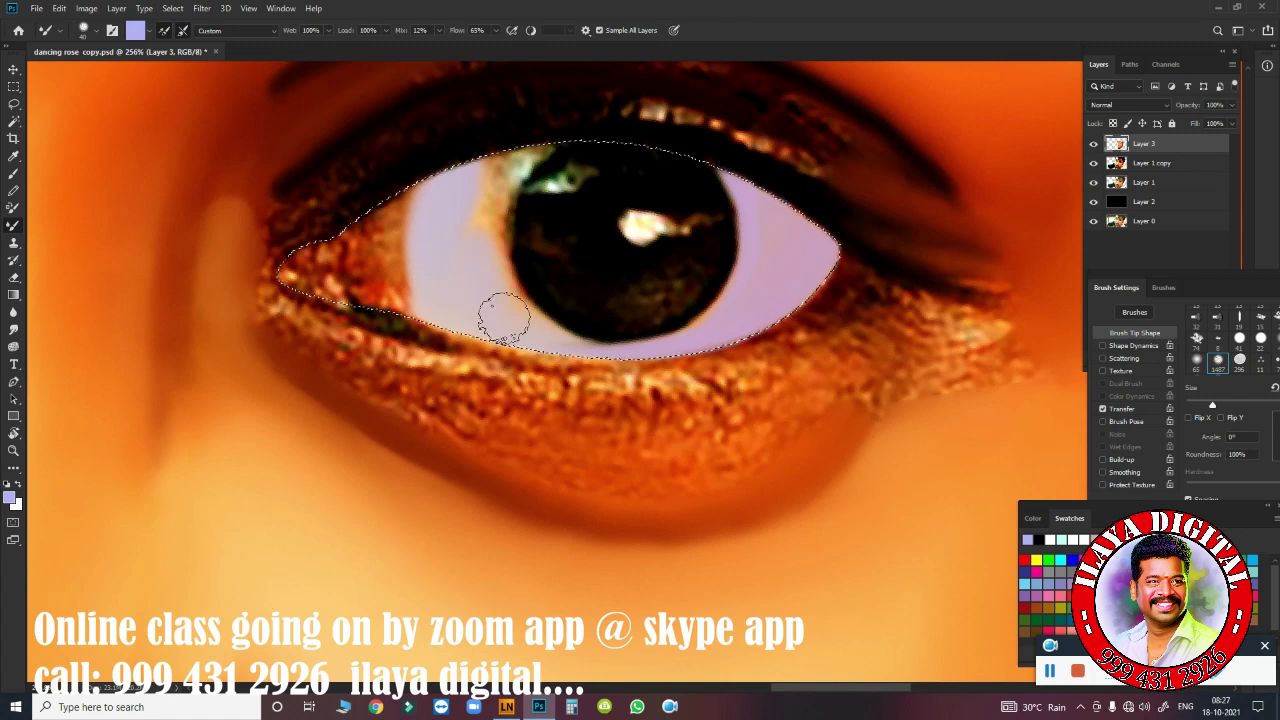
mouse_move(469, 254)
mouse_down()
mouse_move(466, 176)
mouse_move(532, 128)
mouse_up()
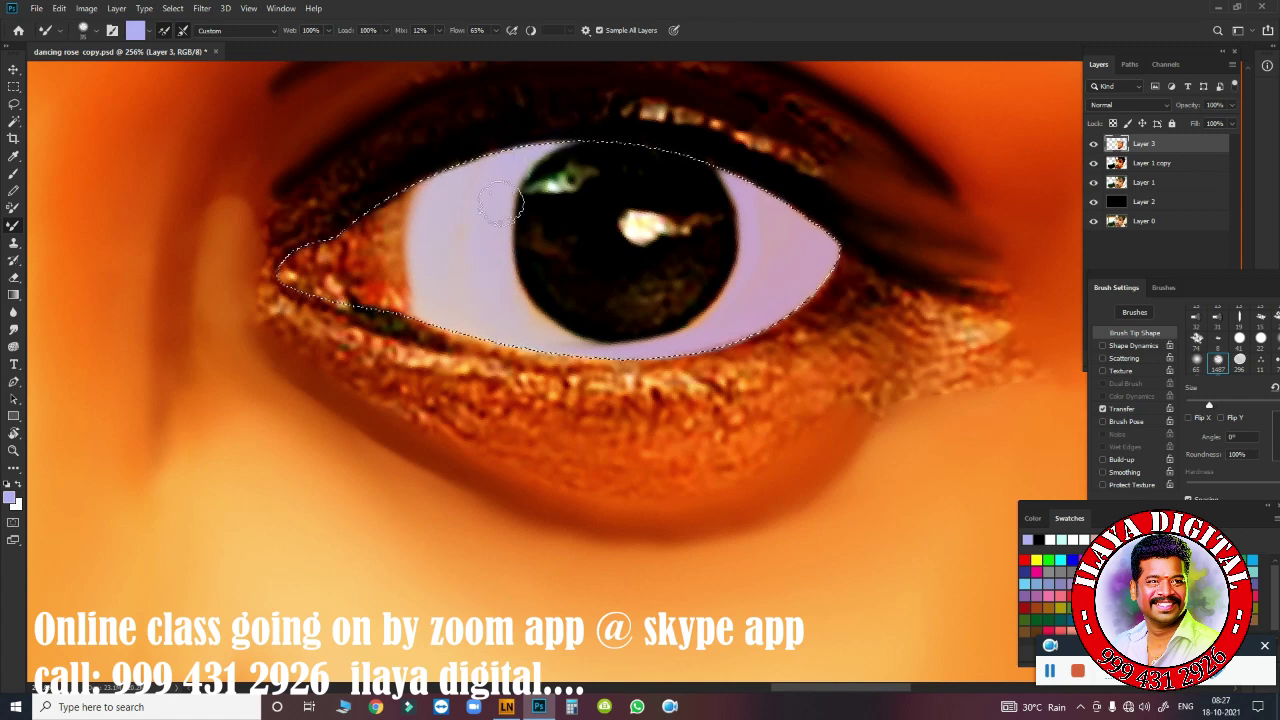
drag(418, 243, 408, 237)
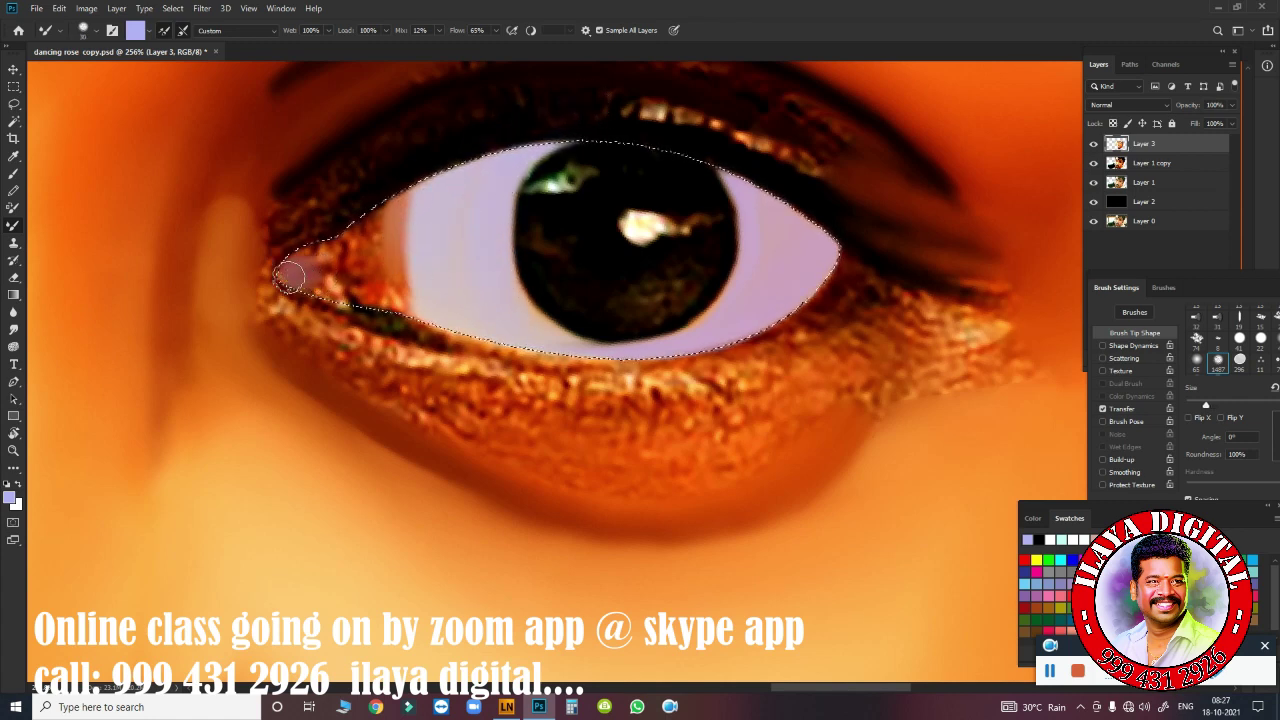
mouse_move(313, 270)
mouse_down()
mouse_move(423, 223)
mouse_move(377, 251)
mouse_move(433, 285)
mouse_up()
Smudge the inner eye corner to blend the pink tones into the lavender eye white.
key(r)
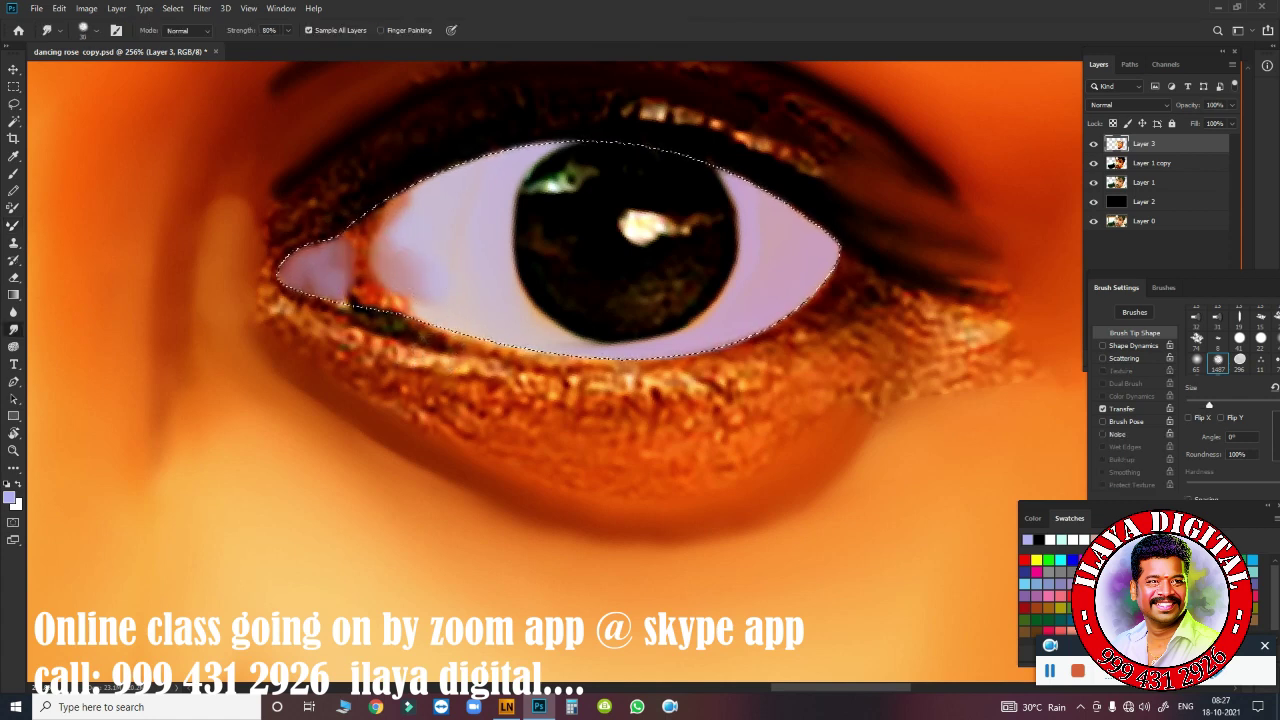
mouse_move(318, 281)
mouse_down()
mouse_move(355, 255)
mouse_move(326, 240)
mouse_move(366, 180)
mouse_up()
mouse_move(371, 271)
mouse_down()
mouse_move(400, 285)
mouse_move(391, 266)
mouse_move(435, 268)
mouse_move(471, 186)
mouse_move(449, 200)
mouse_move(420, 268)
mouse_up()
drag(535, 352, 562, 378)
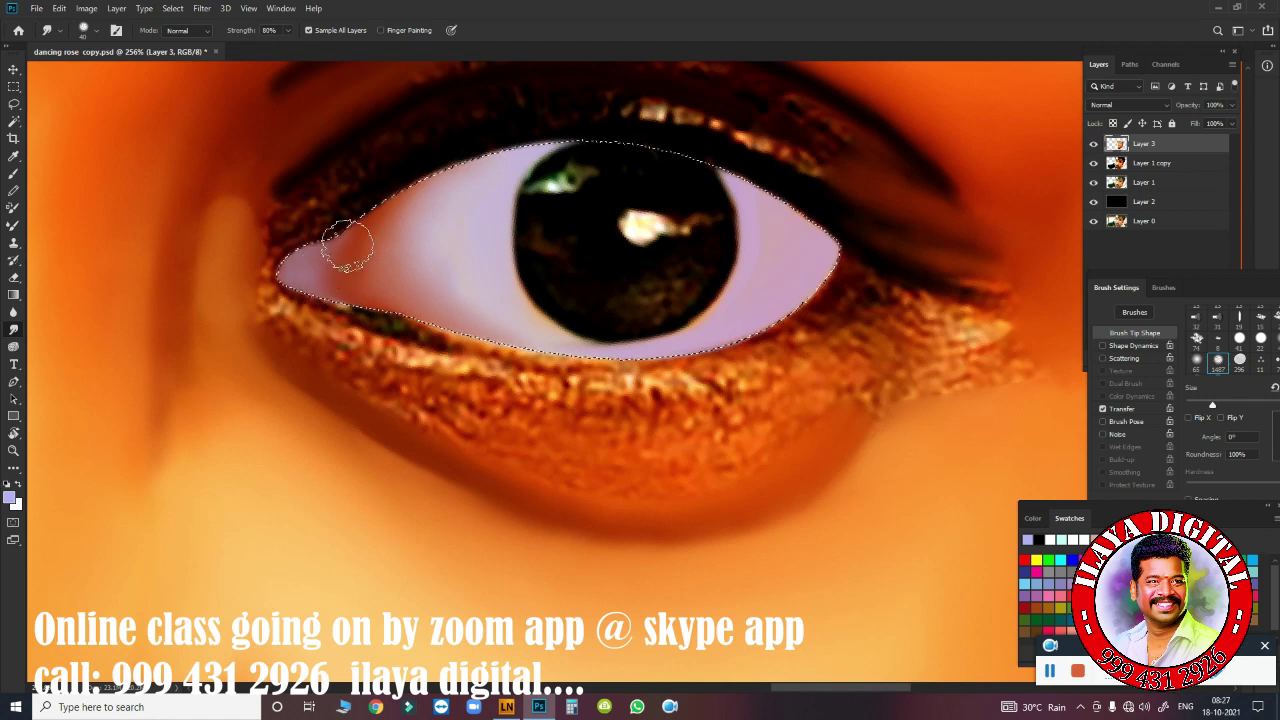
mouse_move(438, 207)
mouse_down()
mouse_move(417, 294)
mouse_move(394, 271)
mouse_move(400, 250)
mouse_up()
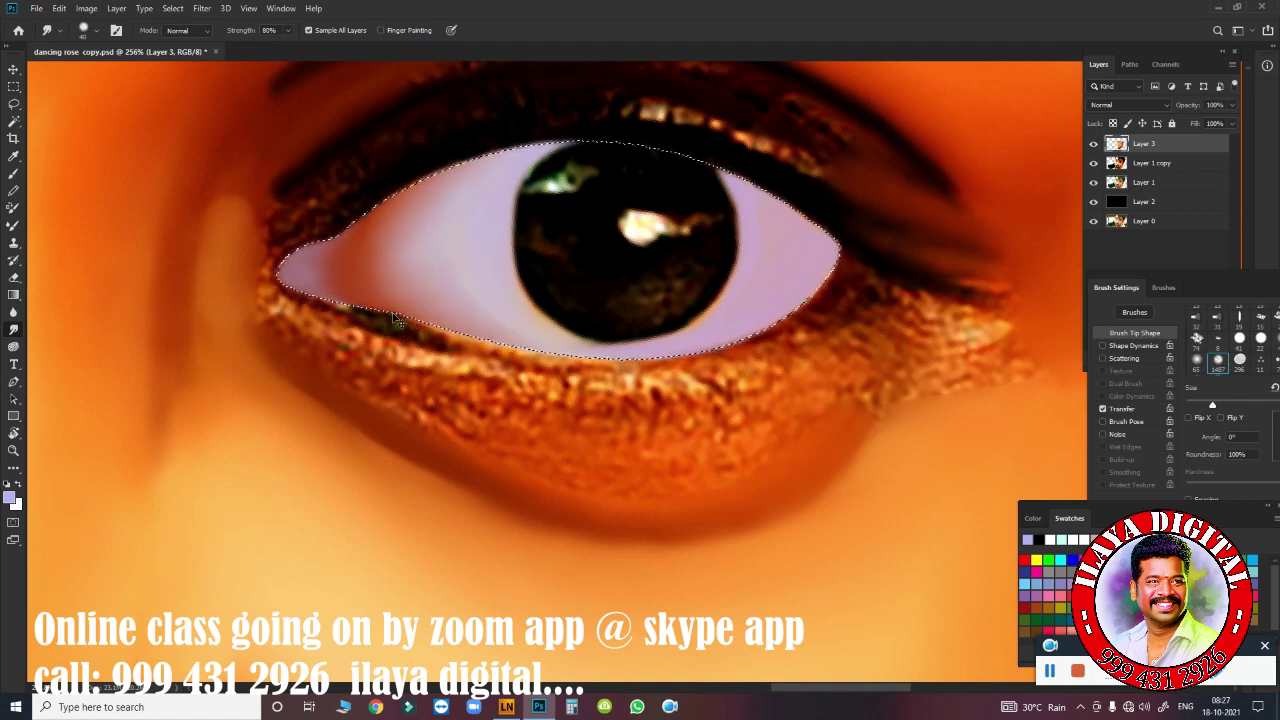
Paint dark Mixer Brush strokes along the upper and lower lids.
key(b)
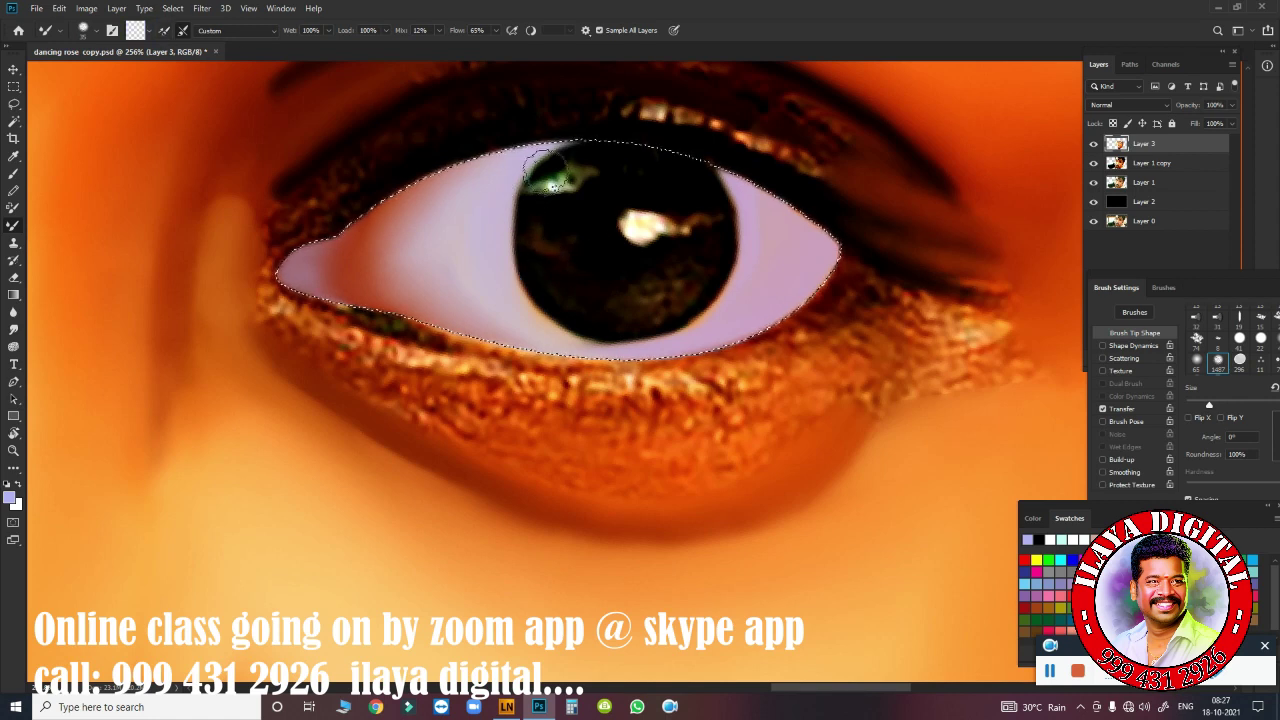
drag(319, 206, 336, 219)
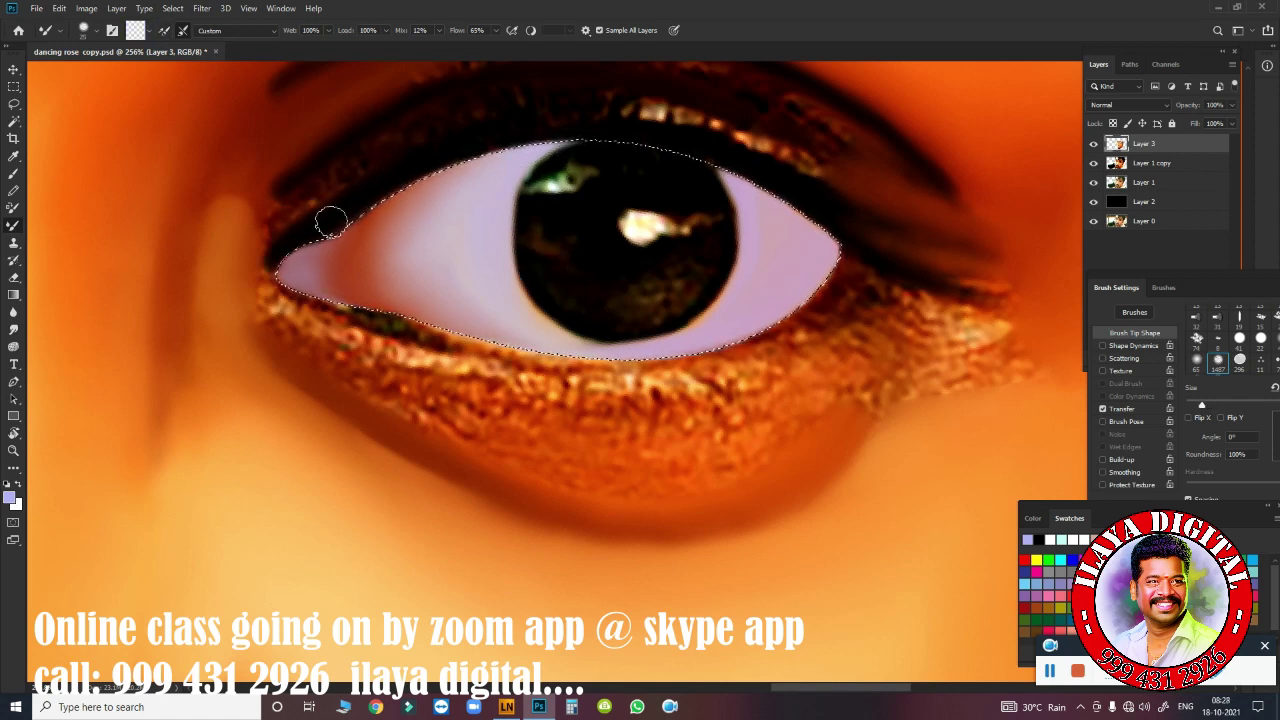
drag(536, 128, 682, 133)
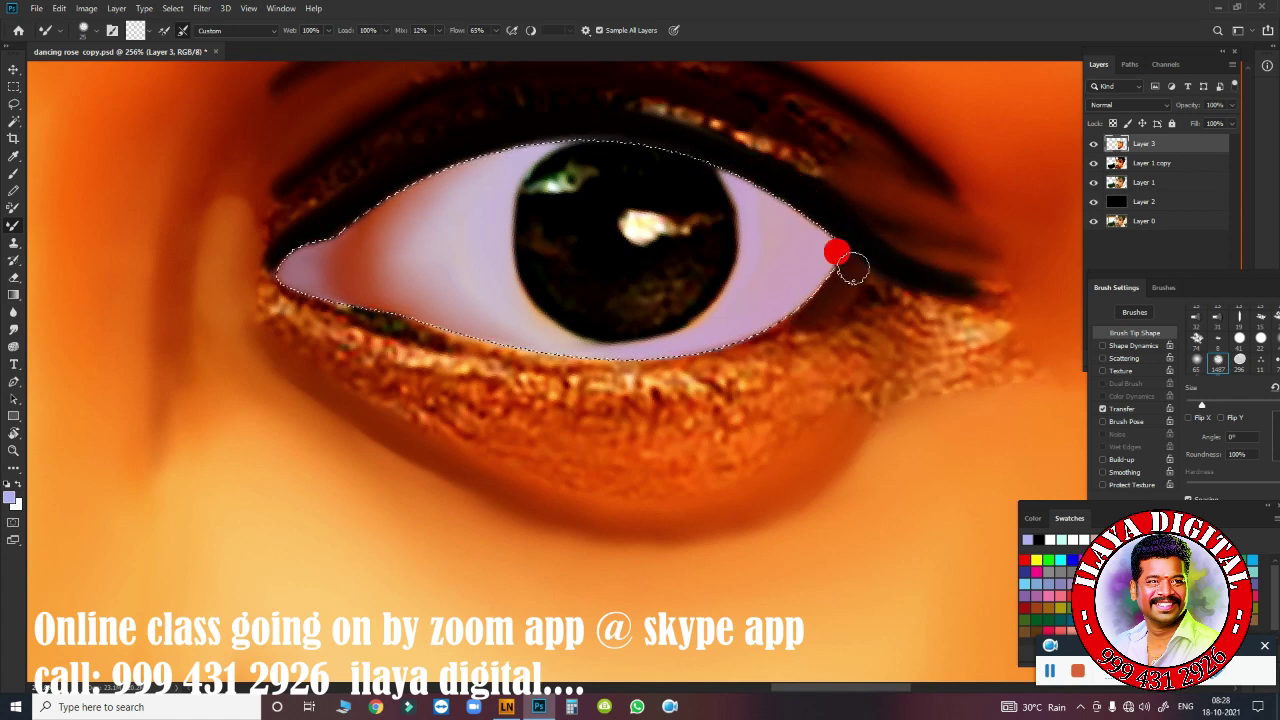
drag(803, 303, 698, 360)
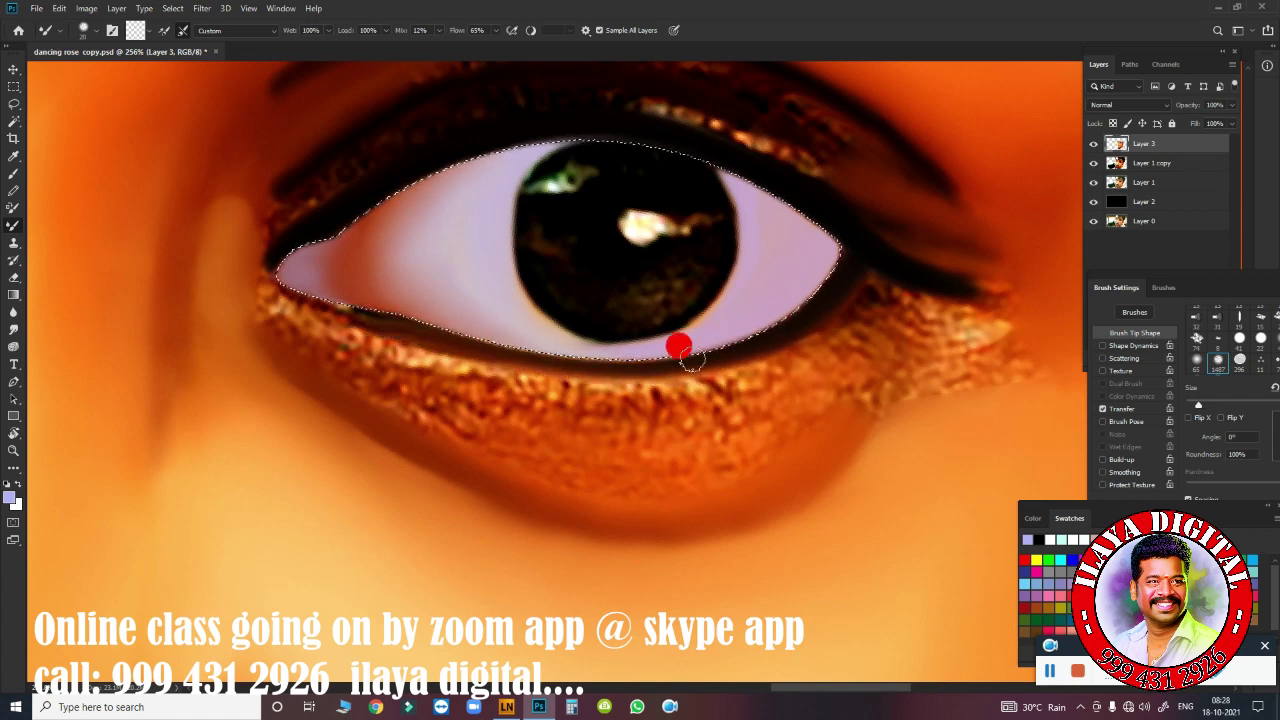
drag(692, 362, 410, 333)
With a smaller brush, lighten and smooth the inner eye corner.
key(bracketleft)
drag(258, 268, 267, 277)
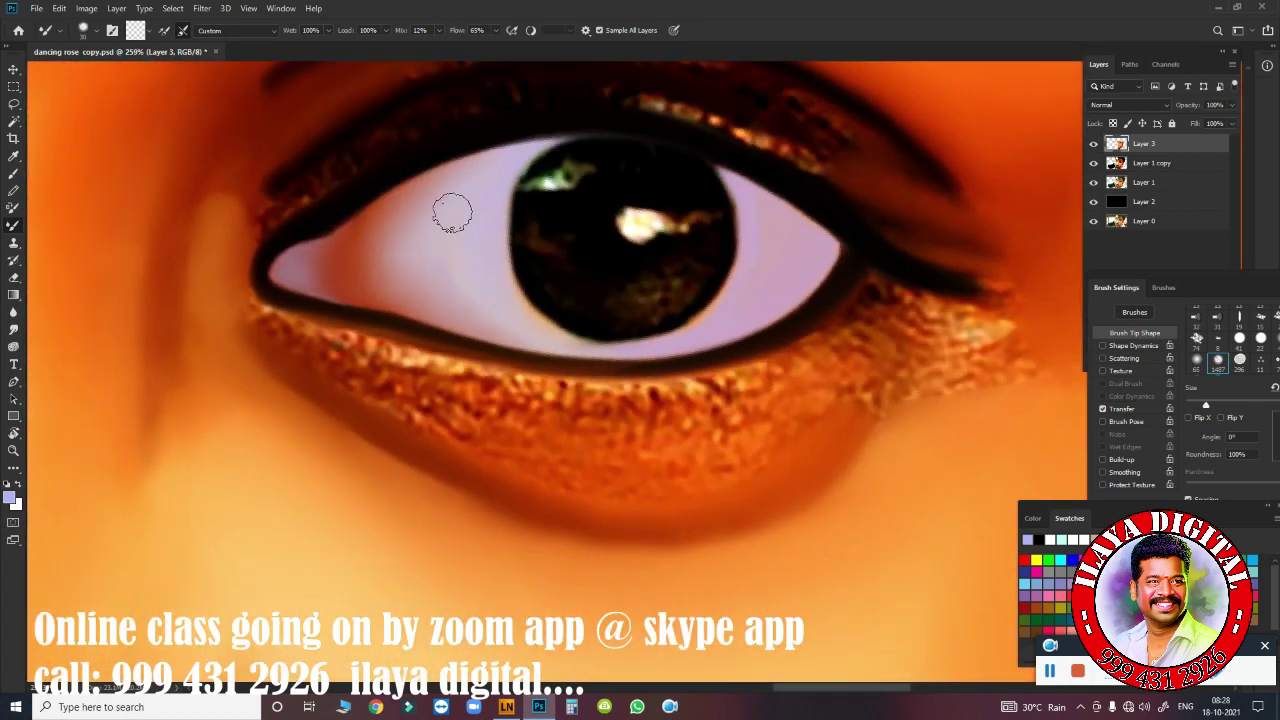
mouse_move(386, 271)
mouse_down()
mouse_move(392, 227)
mouse_move(428, 286)
mouse_up()
click(346, 222)
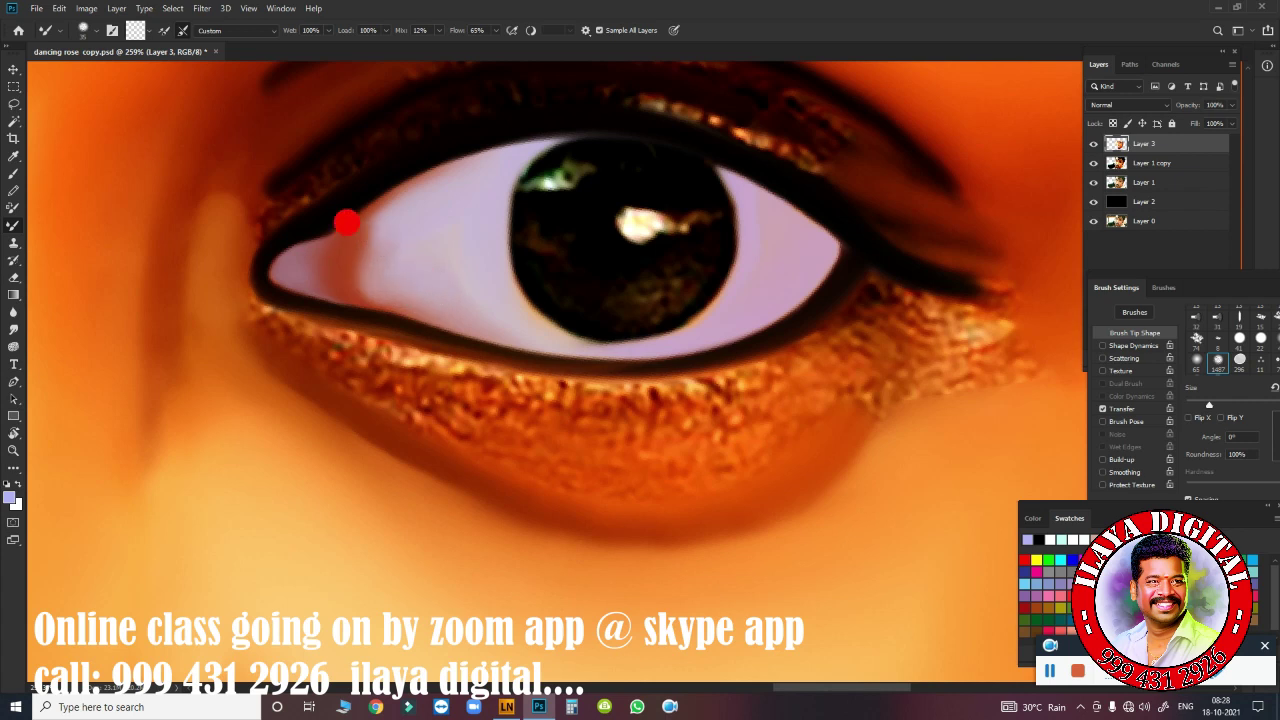
mouse_move(346, 243)
mouse_down()
mouse_move(371, 266)
mouse_move(443, 286)
mouse_up()
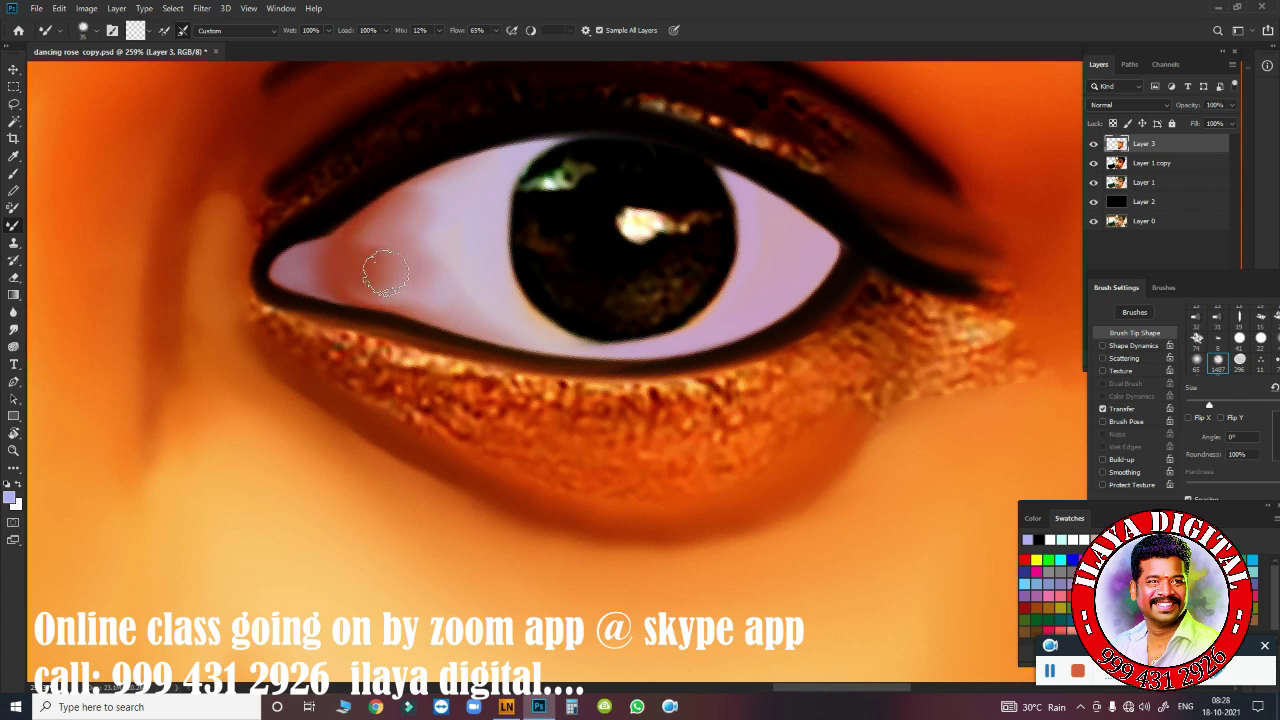
drag(354, 240, 391, 277)
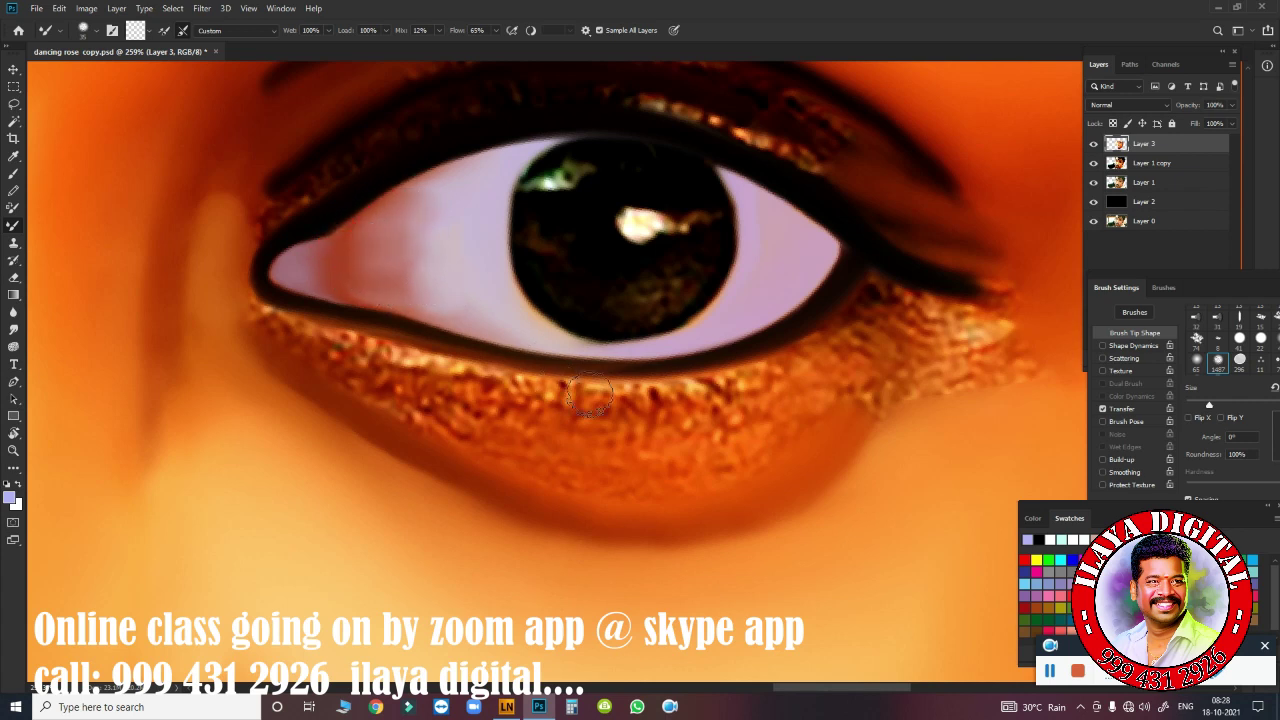
click(1138, 412)
Set Flow Jitter to Pen Pressure and paint Mixer Brush strokes across the eye white and upper lid.
click(1253, 400)
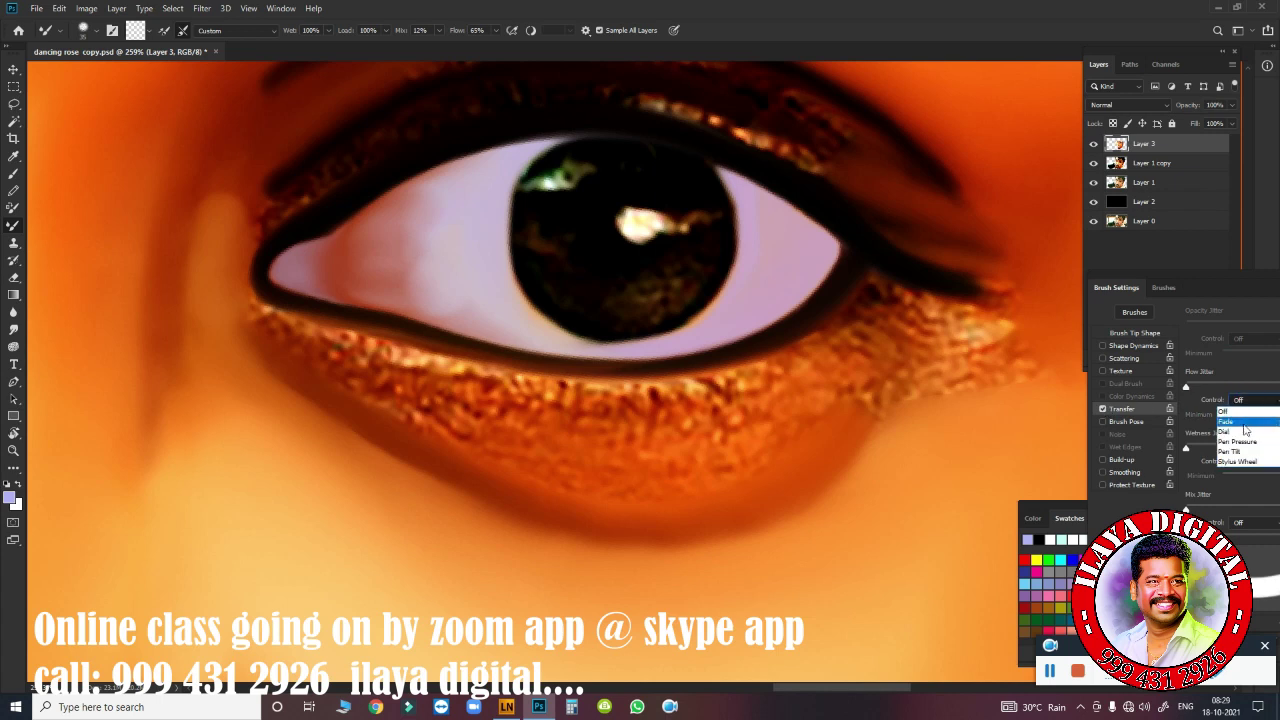
click(1245, 425)
drag(608, 360, 583, 275)
mouse_move(400, 100)
mouse_down()
mouse_move(420, 194)
mouse_move(459, 225)
mouse_move(366, 149)
mouse_move(354, 154)
mouse_up()
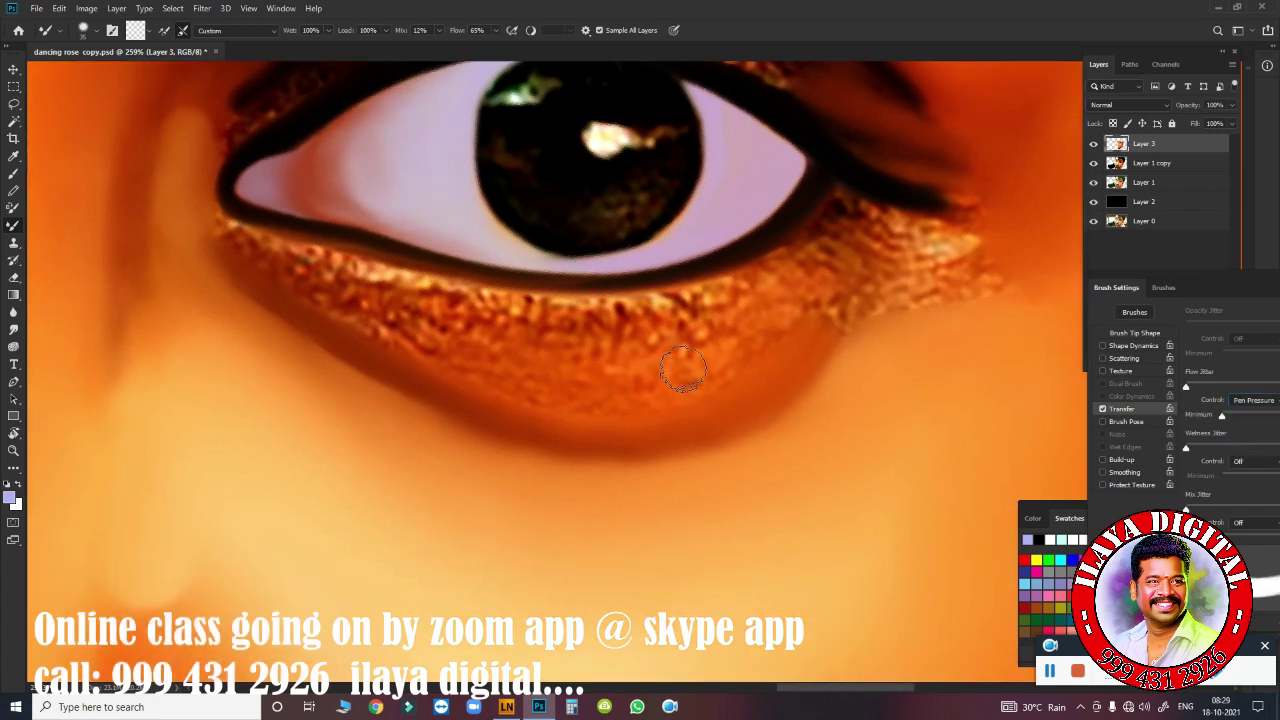
scroll(688, 386, down, 5)
scroll(688, 386, up, 2)
scroll(823, 423, up, 2)
scroll(706, 328, up, 1)
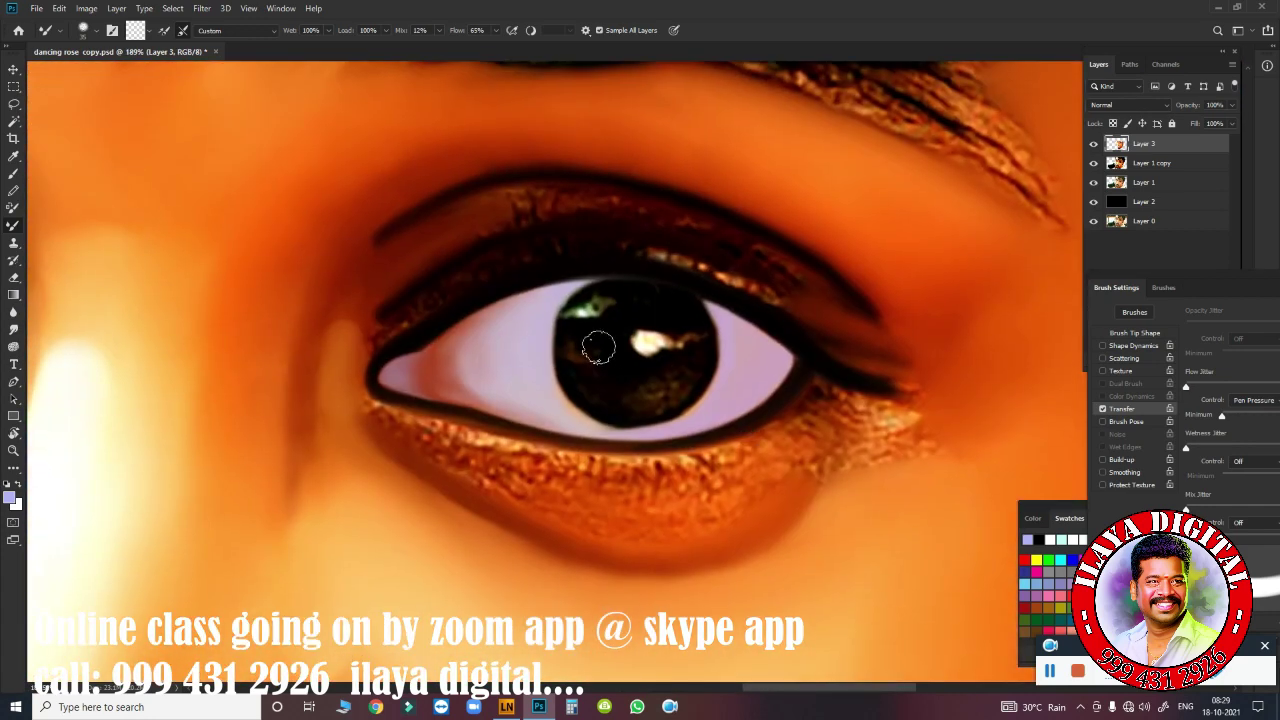
mouse_move(417, 303)
mouse_down()
mouse_move(375, 335)
mouse_move(529, 251)
mouse_move(766, 277)
mouse_move(734, 284)
mouse_move(671, 254)
mouse_move(600, 246)
mouse_move(766, 263)
mouse_move(729, 245)
mouse_move(814, 286)
mouse_move(769, 260)
mouse_move(480, 211)
mouse_move(468, 220)
mouse_move(603, 206)
mouse_move(726, 231)
mouse_up()
Smudge the upper eyelid crease and upper lash line into soft strokes.
key(r)
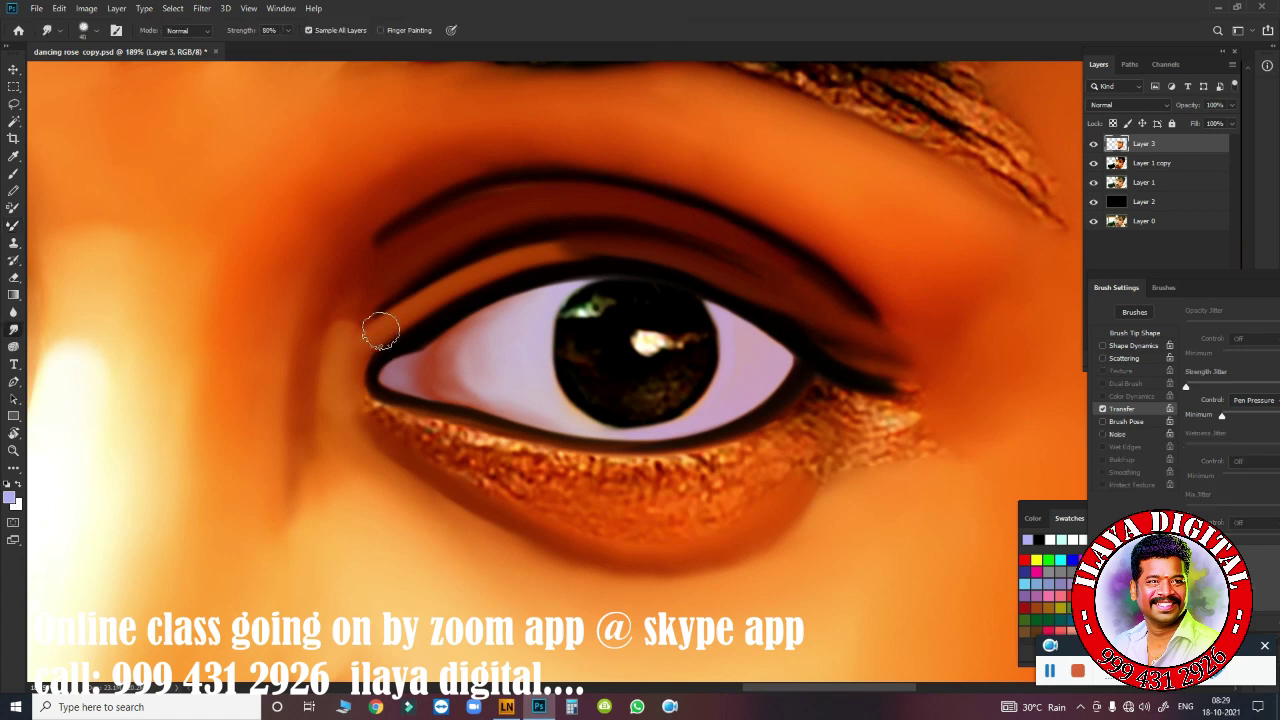
drag(380, 234, 342, 262)
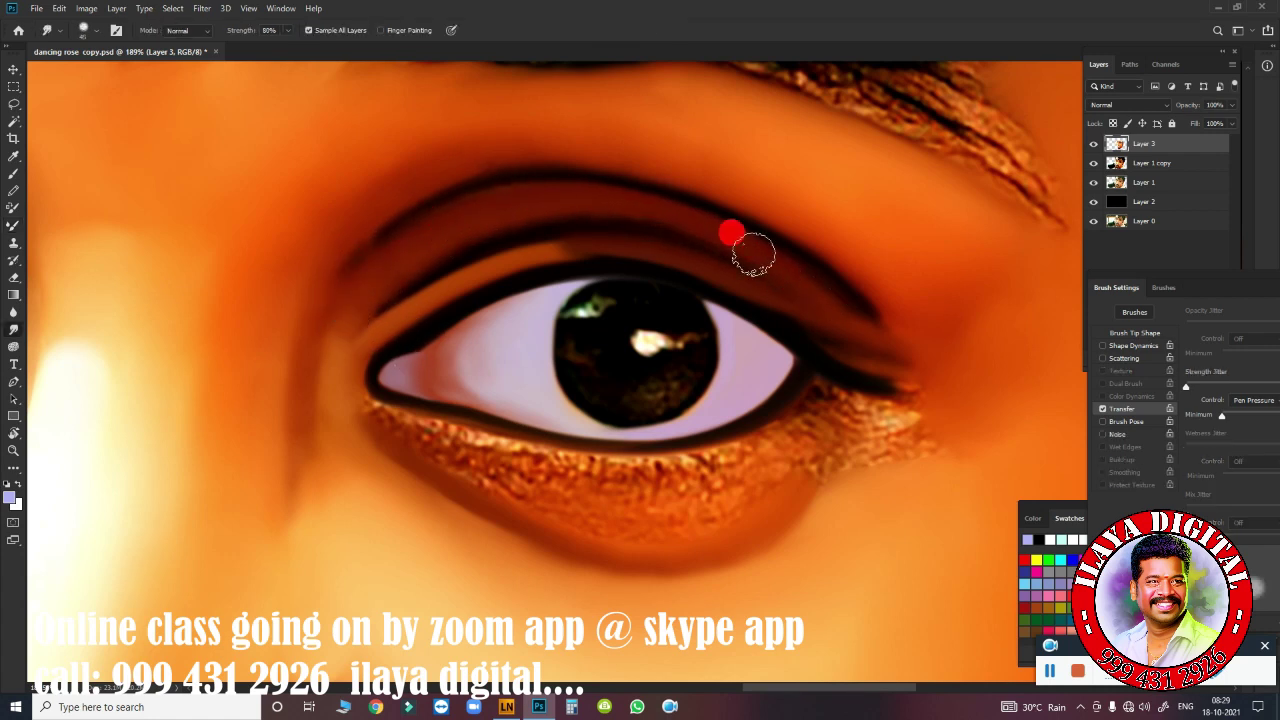
drag(903, 345, 818, 320)
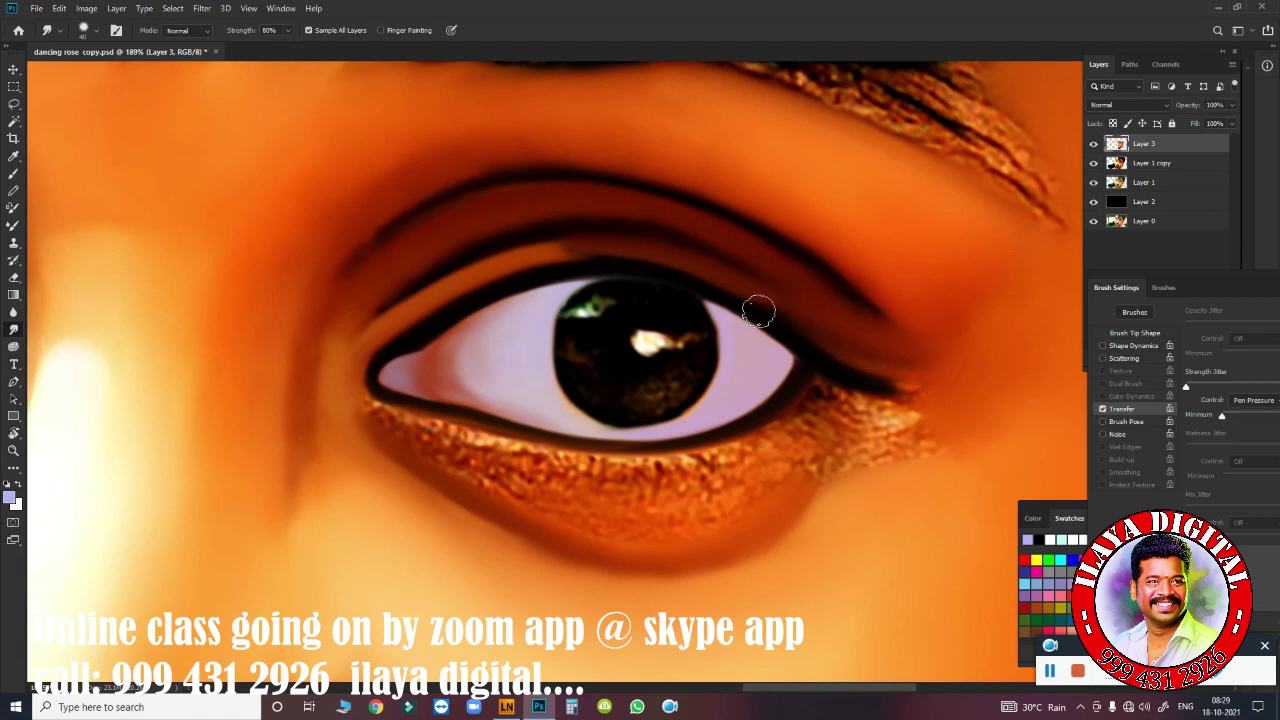
drag(732, 295, 616, 262)
drag(690, 308, 574, 261)
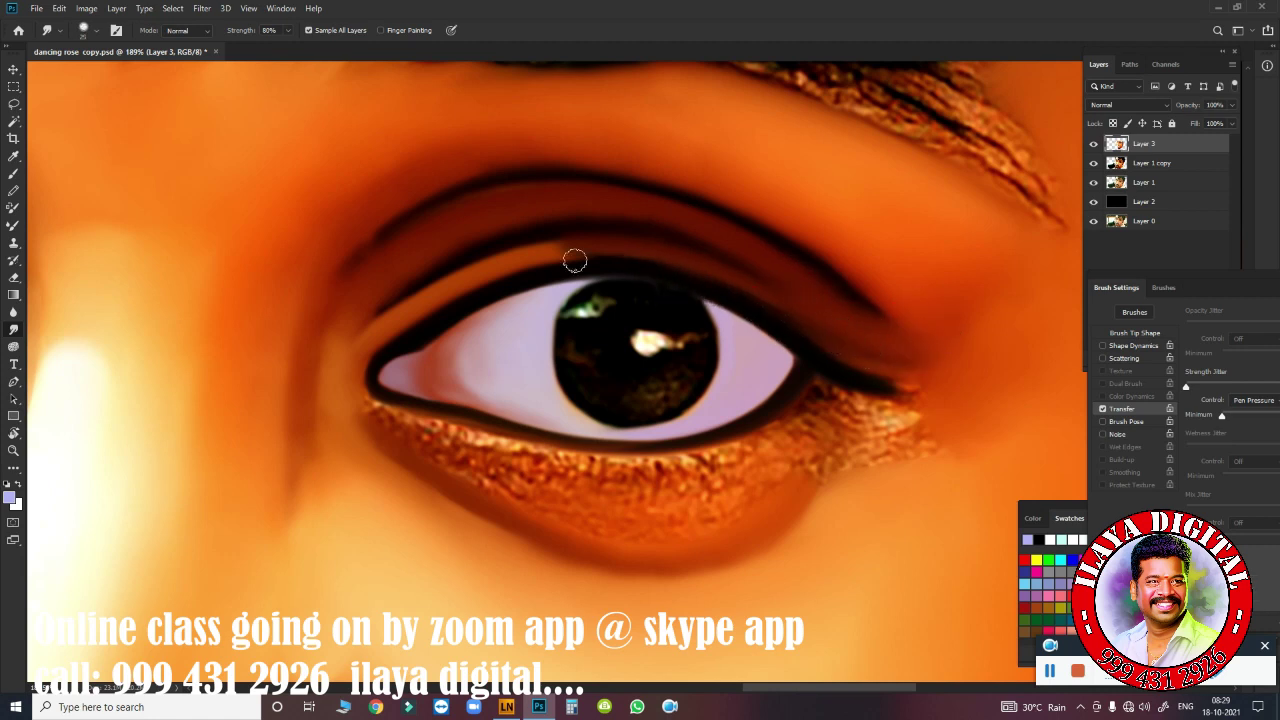
drag(454, 241, 354, 309)
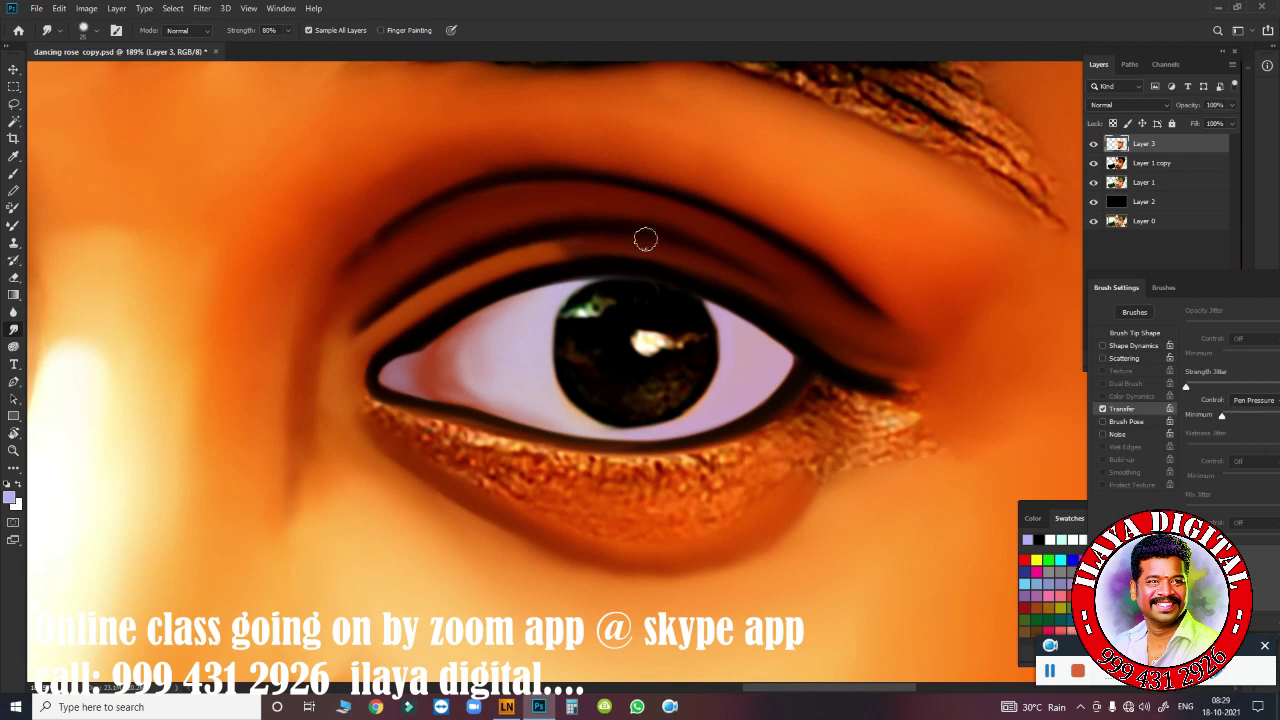
drag(483, 257, 565, 255)
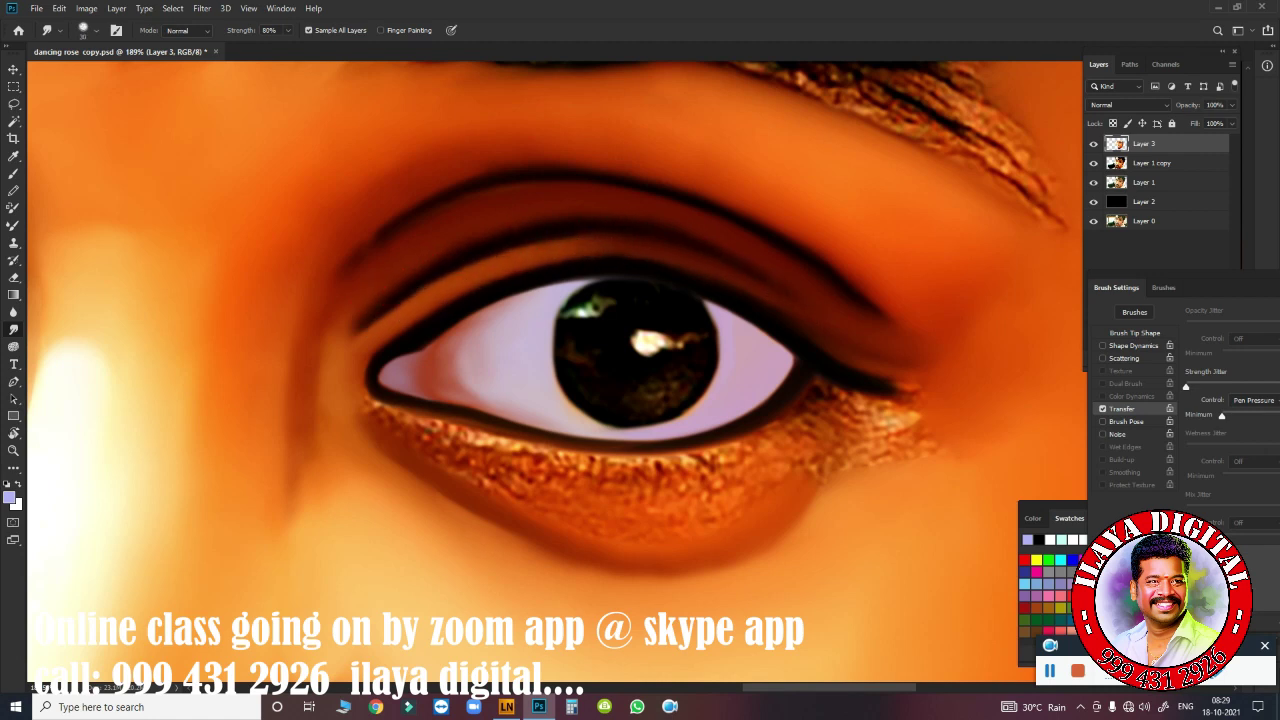
Smear the crease toward the inner corner and soften the inner and outer eye corners.
click(1135, 332)
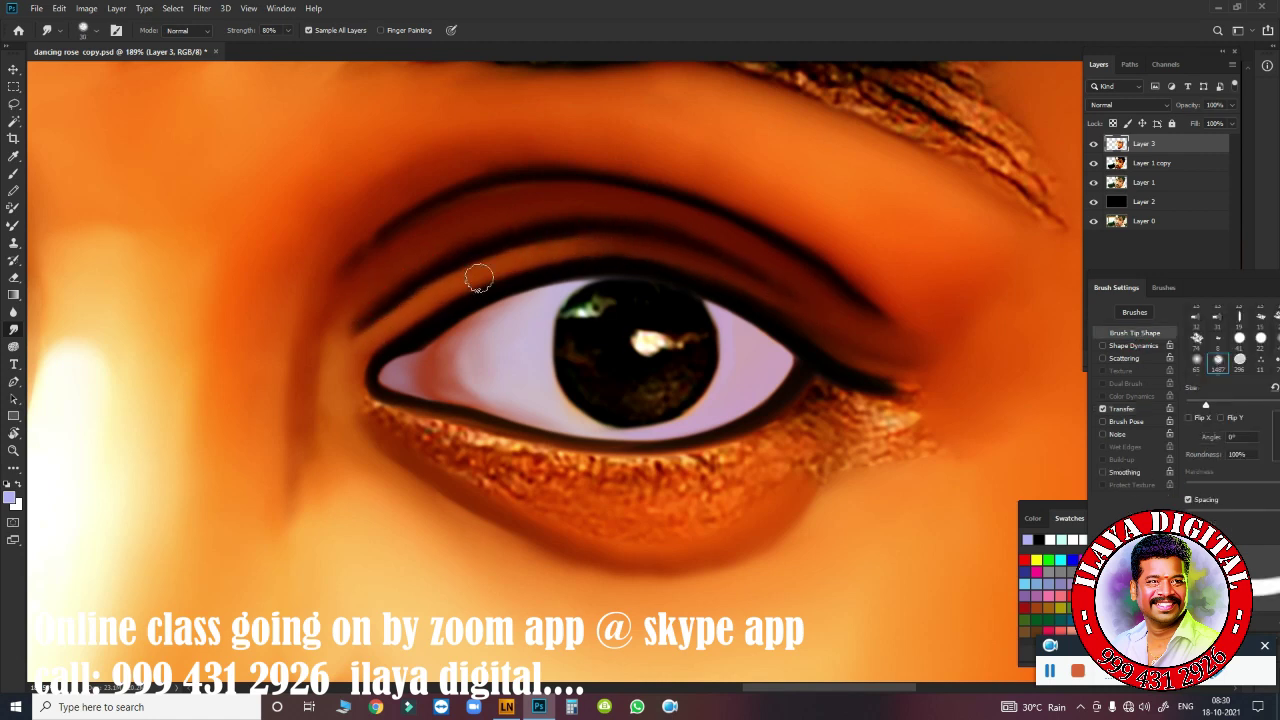
drag(528, 240, 783, 303)
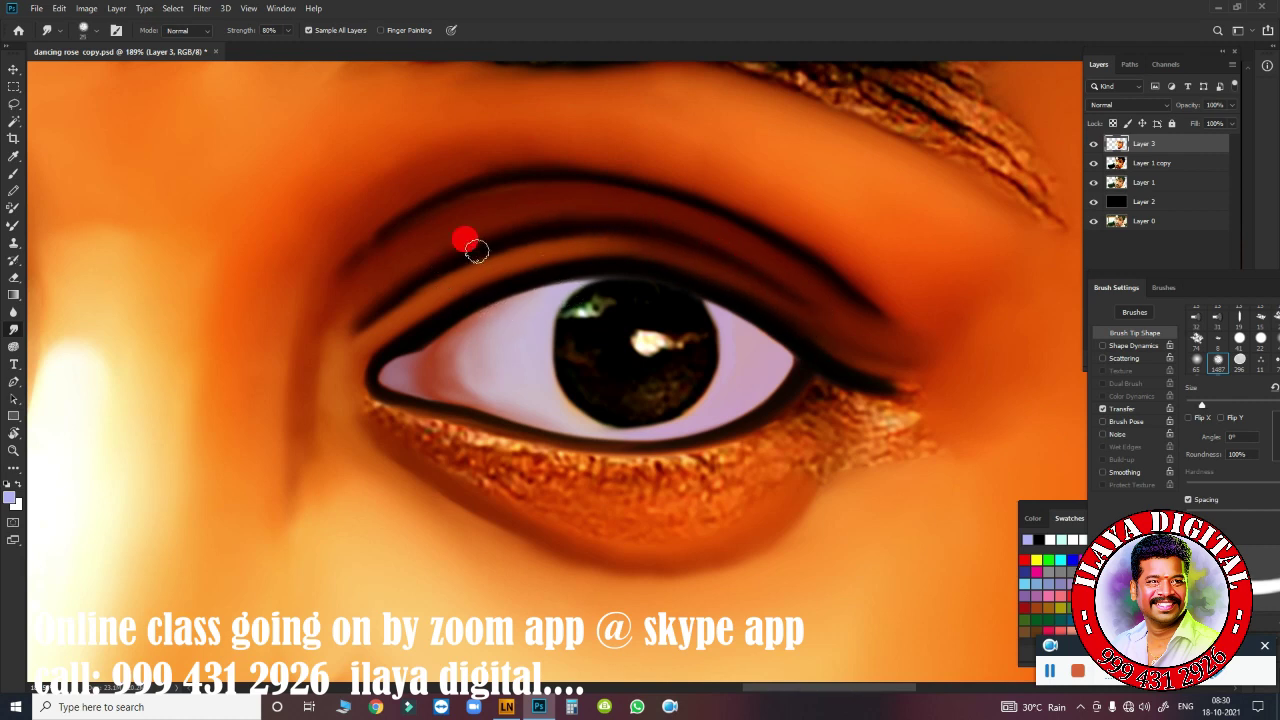
drag(466, 237, 354, 336)
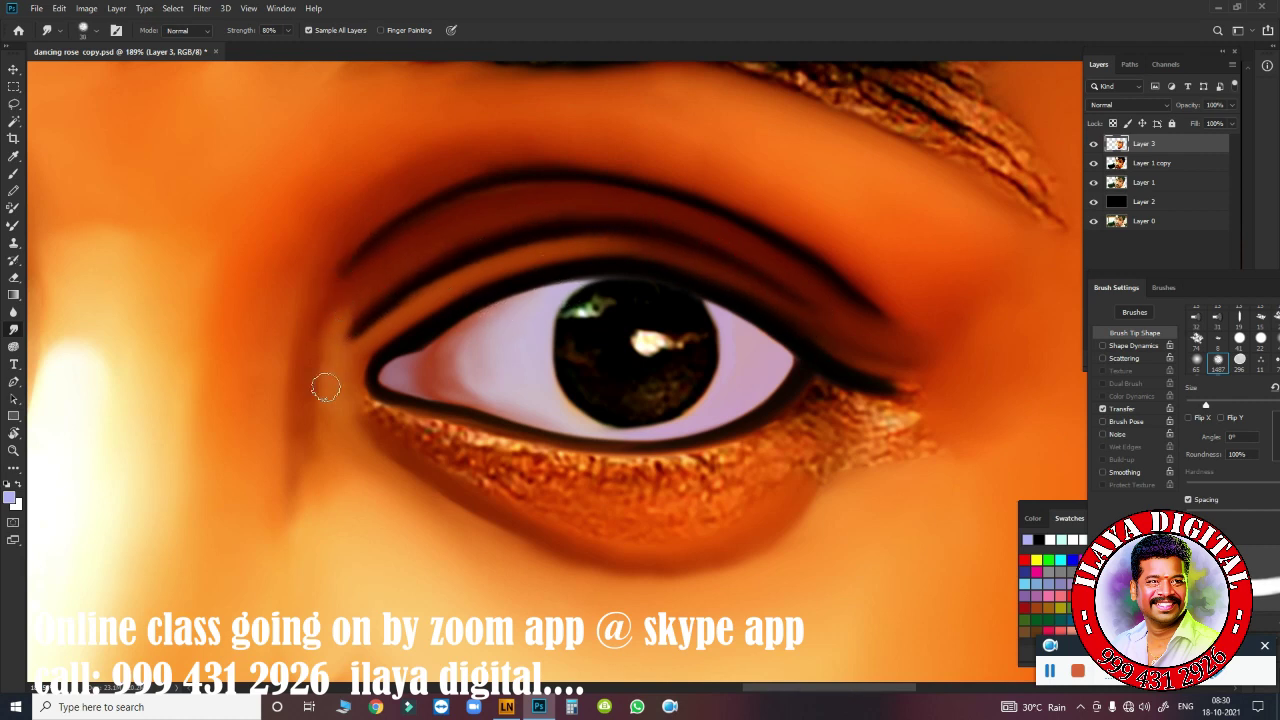
drag(223, 480, 249, 506)
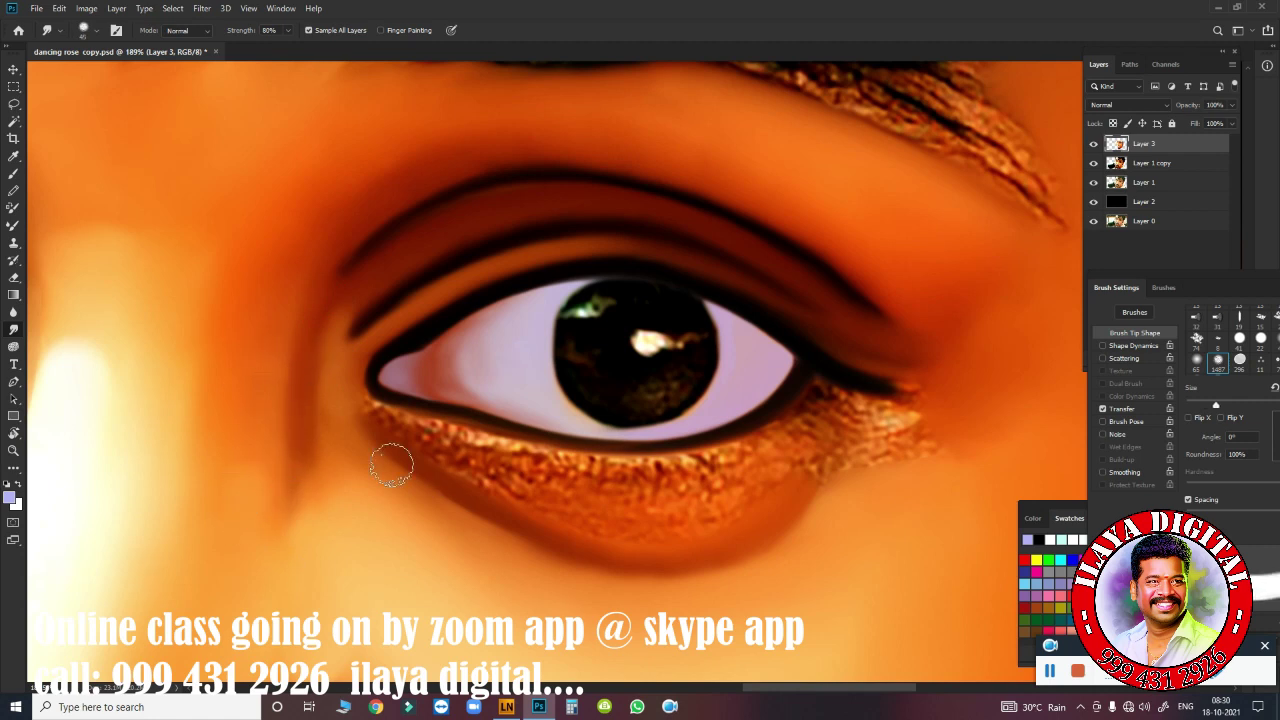
drag(344, 392, 360, 406)
mouse_move(820, 390)
mouse_down()
mouse_move(872, 460)
mouse_move(862, 410)
mouse_up()
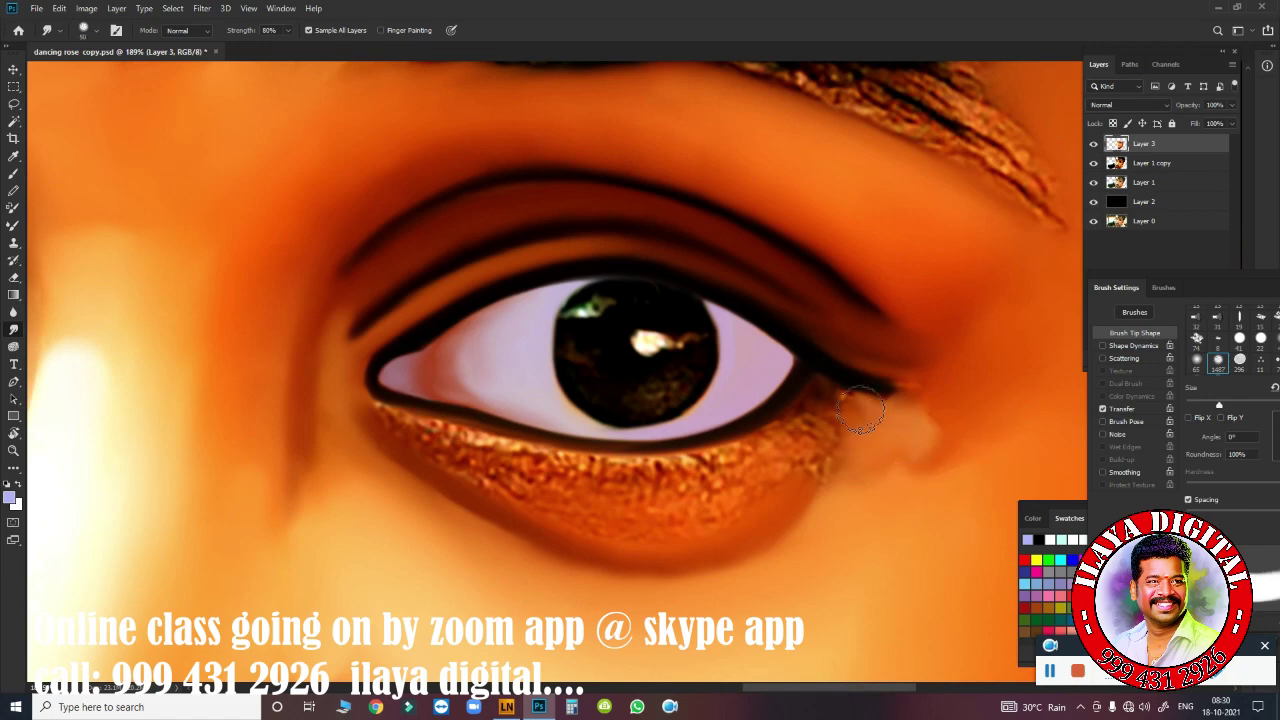
Tilt the view, then soften the upper and lower lash lines.
key(r)
mouse_move(946, 229)
mouse_down()
mouse_move(815, 346)
mouse_move(771, 363)
mouse_up()
scroll(806, 334, up, 3)
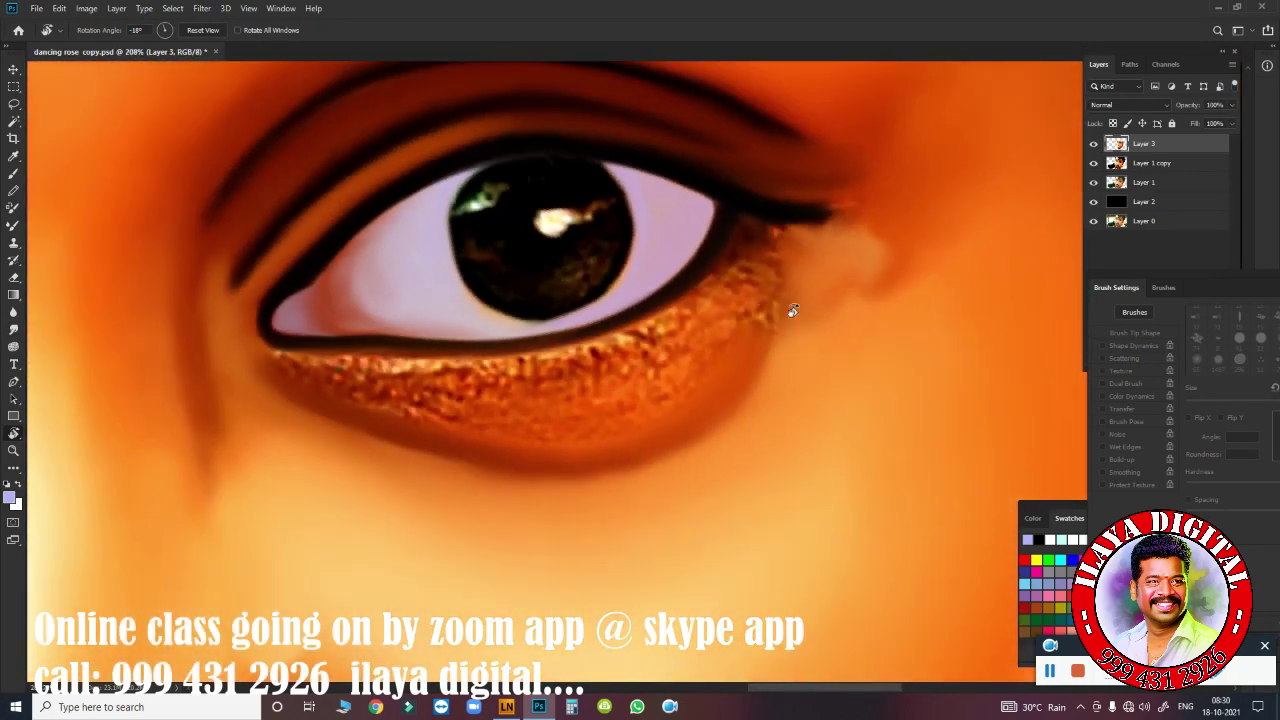
drag(885, 175, 577, 128)
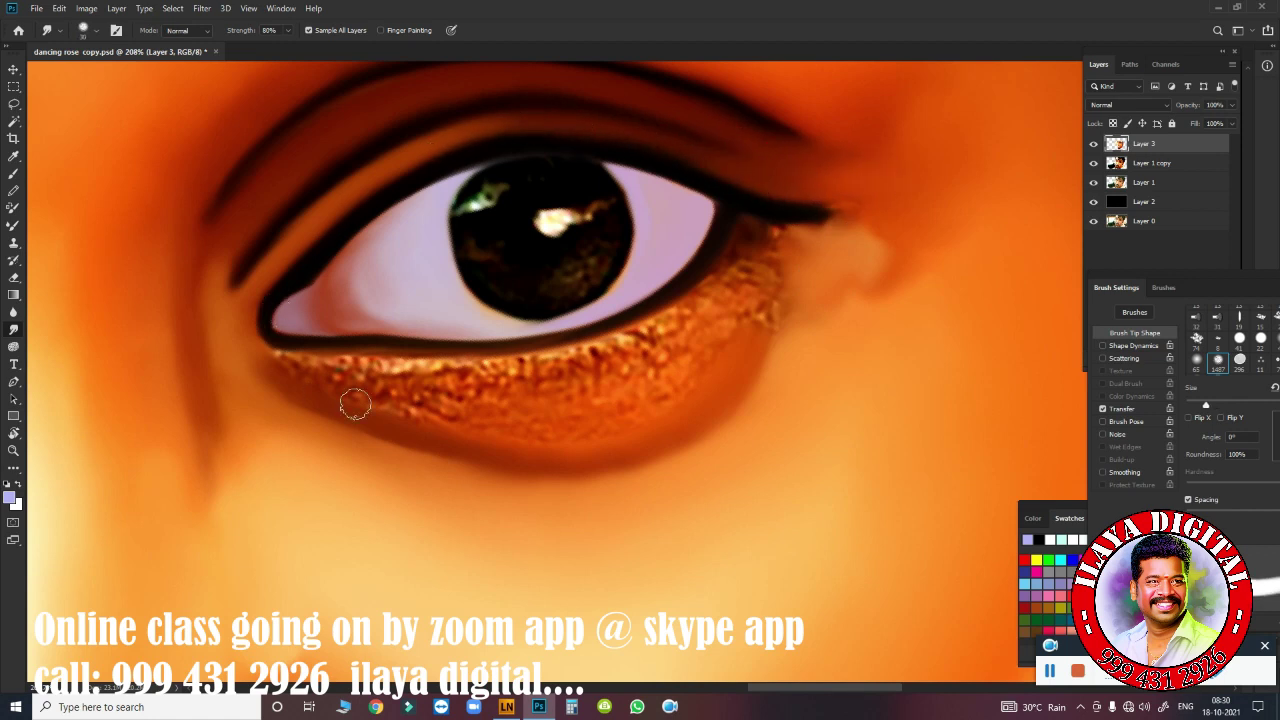
mouse_move(417, 393)
mouse_down()
mouse_move(363, 389)
mouse_move(406, 414)
mouse_move(277, 369)
mouse_move(312, 392)
mouse_up()
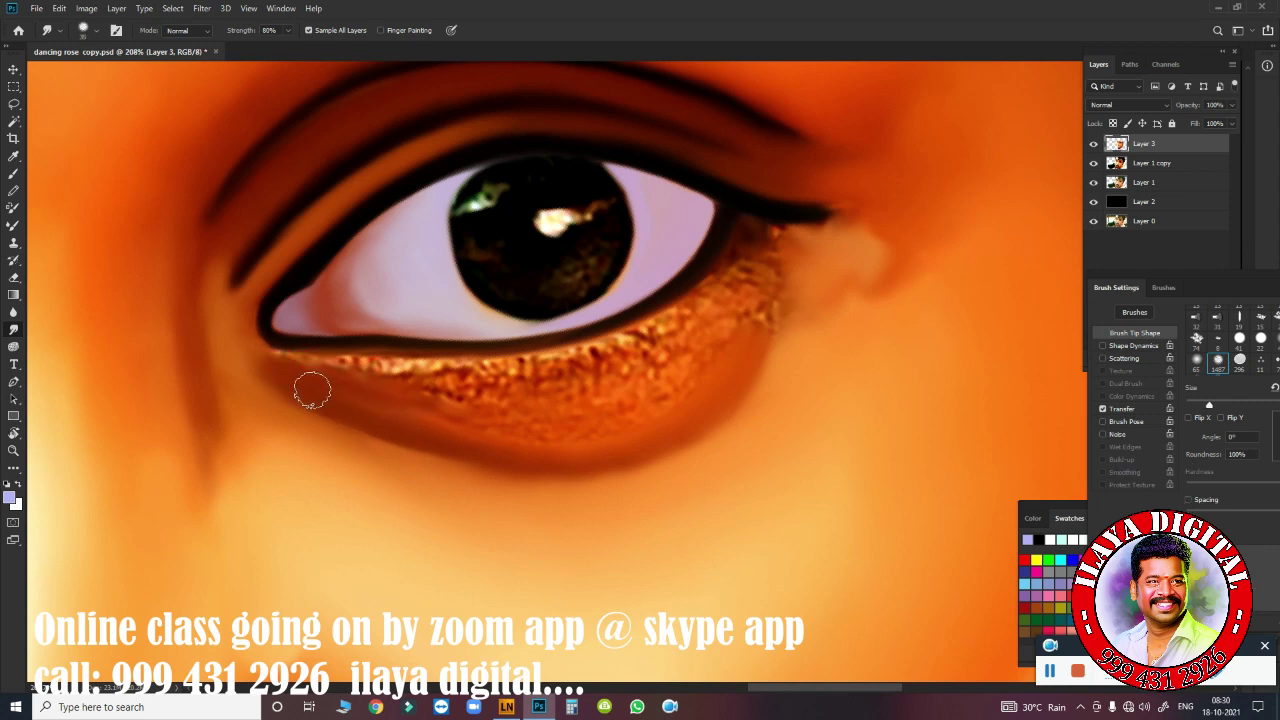
Draw a closed Pen path around the under-eye bag below the lower lid and load it as a selection.
key(p)
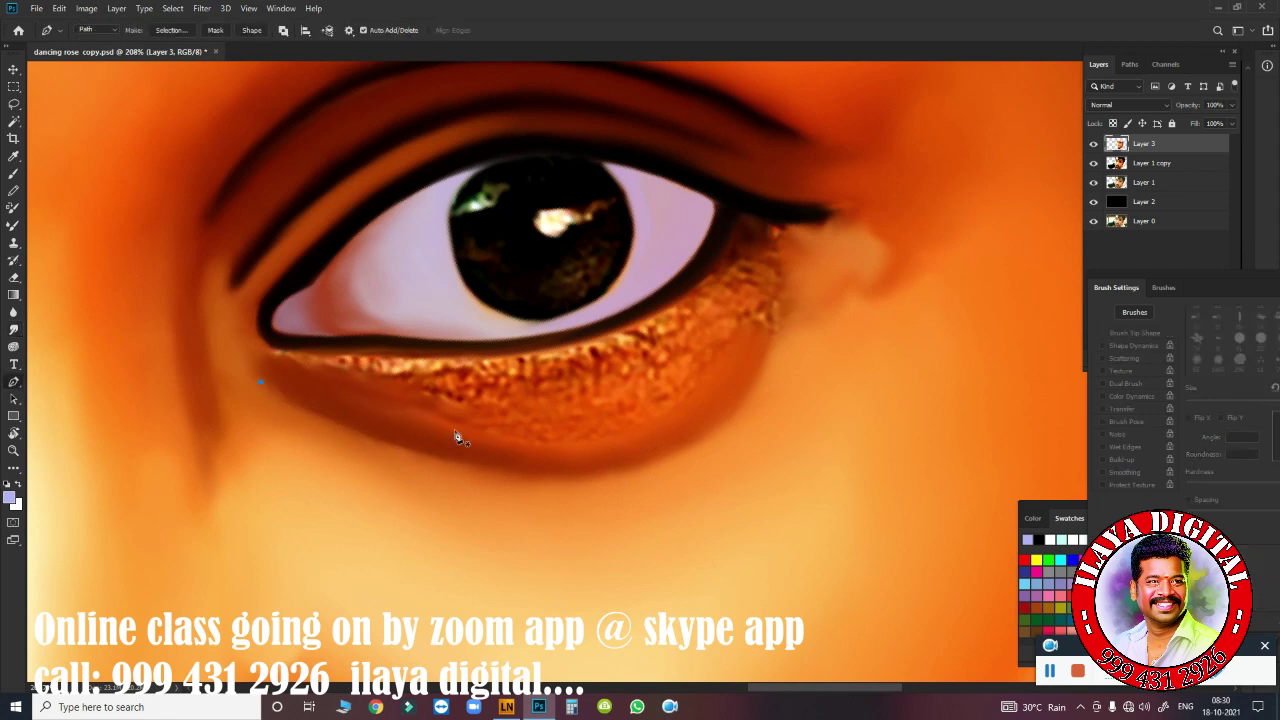
drag(714, 435, 890, 313)
drag(780, 334, 790, 268)
mouse_move(507, 355)
mouse_down()
mouse_move(323, 362)
mouse_move(323, 346)
mouse_up()
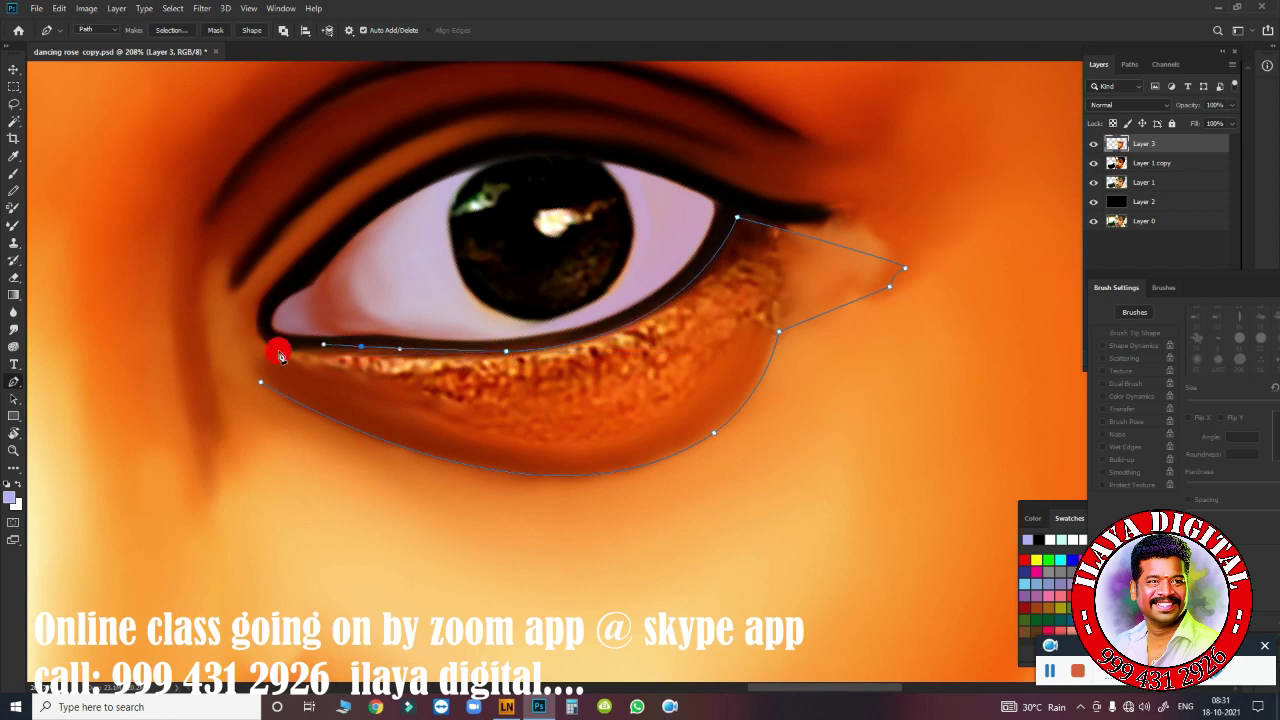
click(249, 363)
key(ctrl+Return)
Smudge away the speckled texture inside the under-eye selection, then deselect.
key(r)
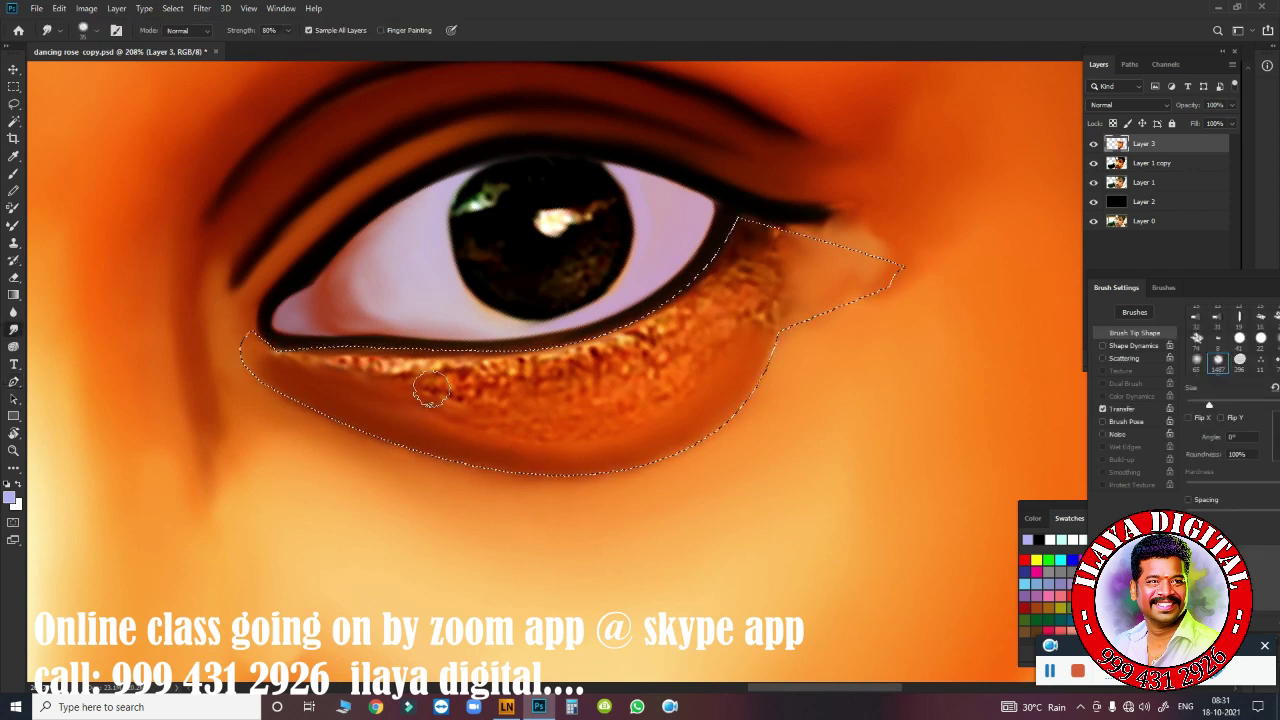
mouse_move(430, 392)
mouse_down()
mouse_move(310, 350)
mouse_move(446, 346)
mouse_move(717, 281)
mouse_up()
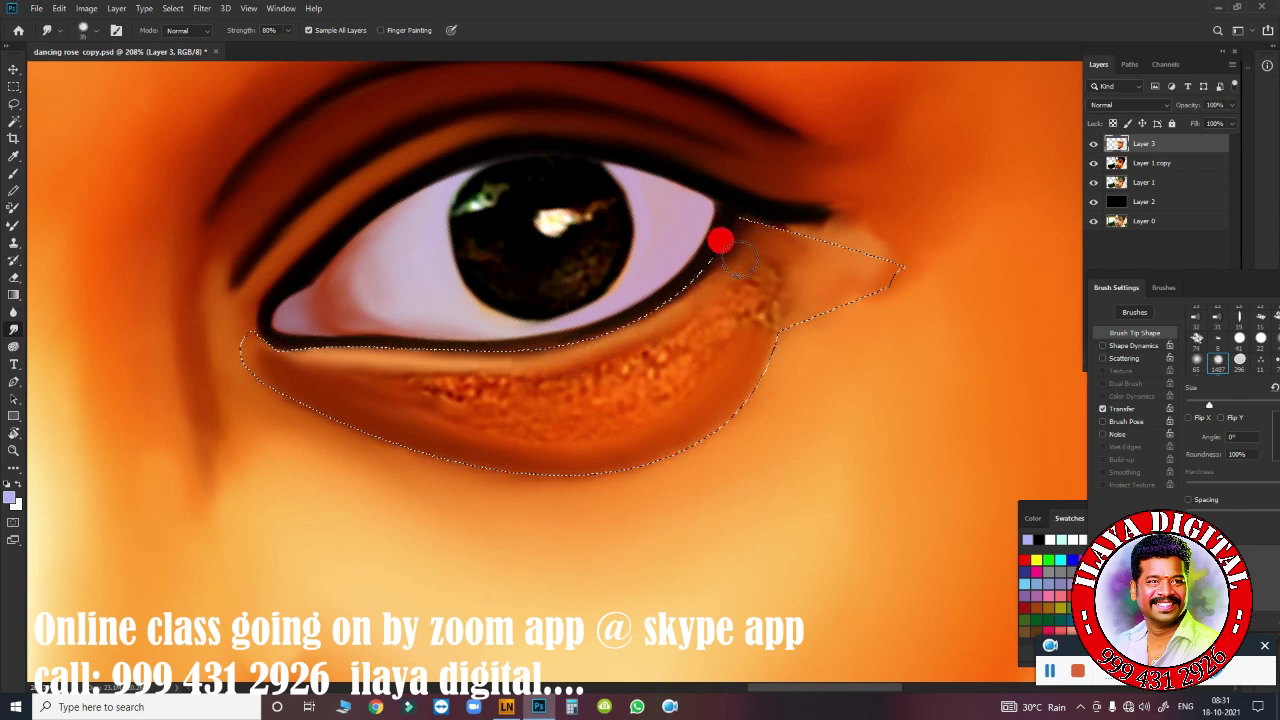
drag(679, 356, 766, 314)
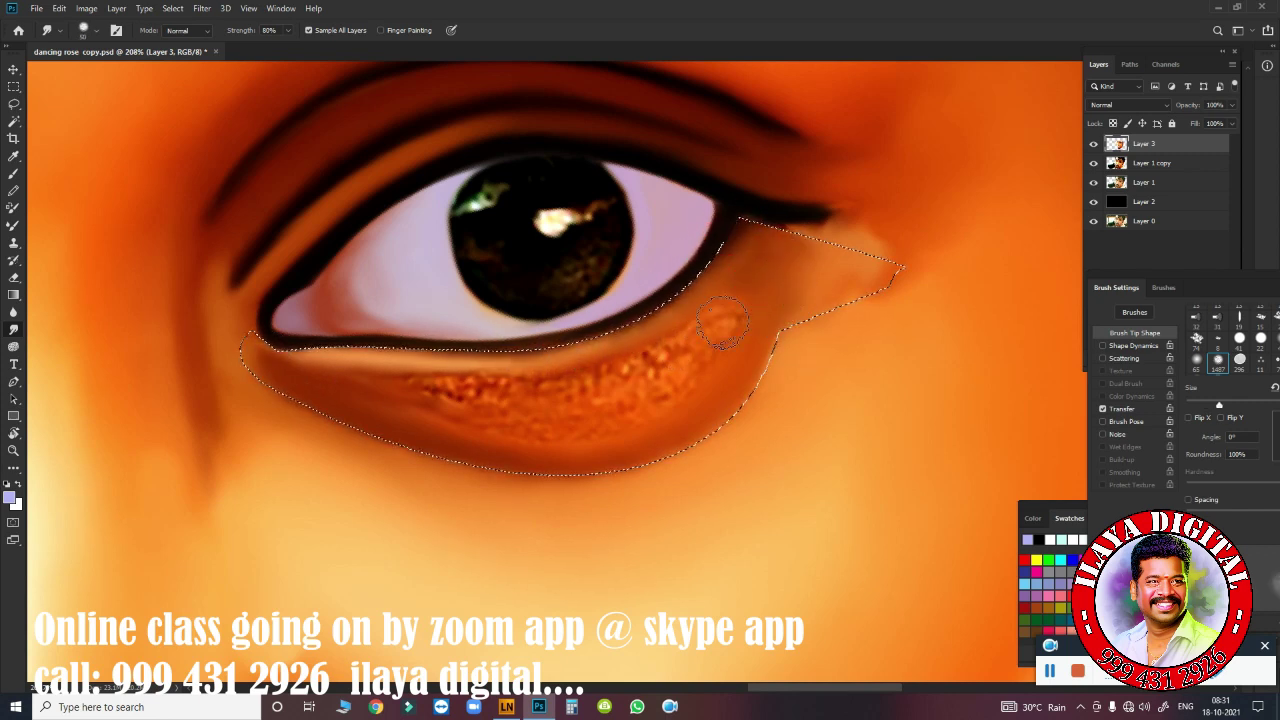
mouse_move(420, 400)
mouse_down()
mouse_move(563, 380)
mouse_move(703, 313)
mouse_move(497, 423)
mouse_move(669, 383)
mouse_move(674, 420)
mouse_move(290, 392)
mouse_move(457, 429)
mouse_move(594, 417)
mouse_move(686, 337)
mouse_move(303, 360)
mouse_up()
mouse_move(683, 366)
mouse_down()
mouse_move(710, 392)
mouse_move(795, 294)
mouse_up()
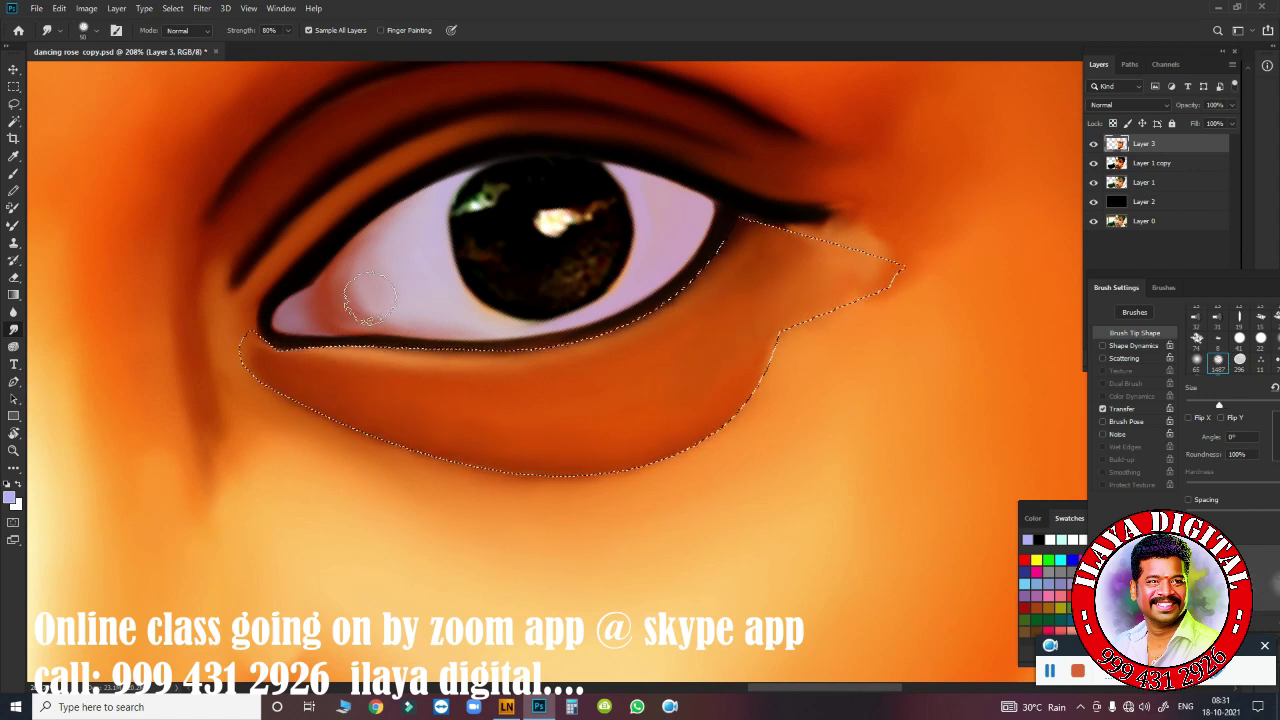
mouse_move(578, 494)
mouse_down()
mouse_move(376, 454)
mouse_move(414, 468)
mouse_up()
key(ctrl+d)
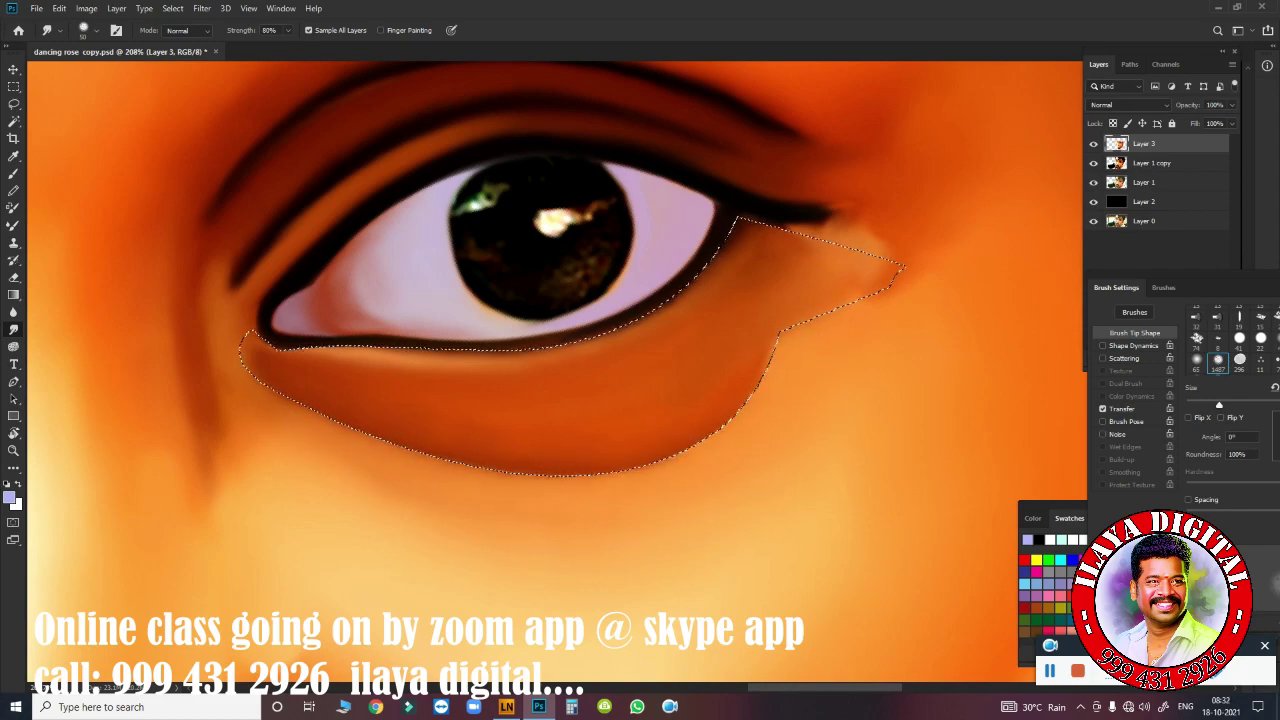
Smear the lower and upper eyelid lines and blend the under-eye shading into the cheek.
mouse_move(376, 454)
mouse_down()
mouse_move(677, 423)
mouse_move(743, 443)
mouse_up()
mouse_move(176, 345)
mouse_down()
mouse_move(405, 343)
mouse_move(676, 267)
mouse_up()
drag(742, 170, 857, 200)
mouse_move(894, 257)
mouse_down()
mouse_move(867, 237)
mouse_move(794, 329)
mouse_move(771, 334)
mouse_move(820, 332)
mouse_move(791, 246)
mouse_move(743, 363)
mouse_up()
mouse_move(287, 398)
mouse_down()
mouse_move(252, 404)
mouse_move(429, 449)
mouse_move(634, 449)
mouse_move(611, 449)
mouse_move(725, 385)
mouse_up()
drag(114, 463, 125, 199)
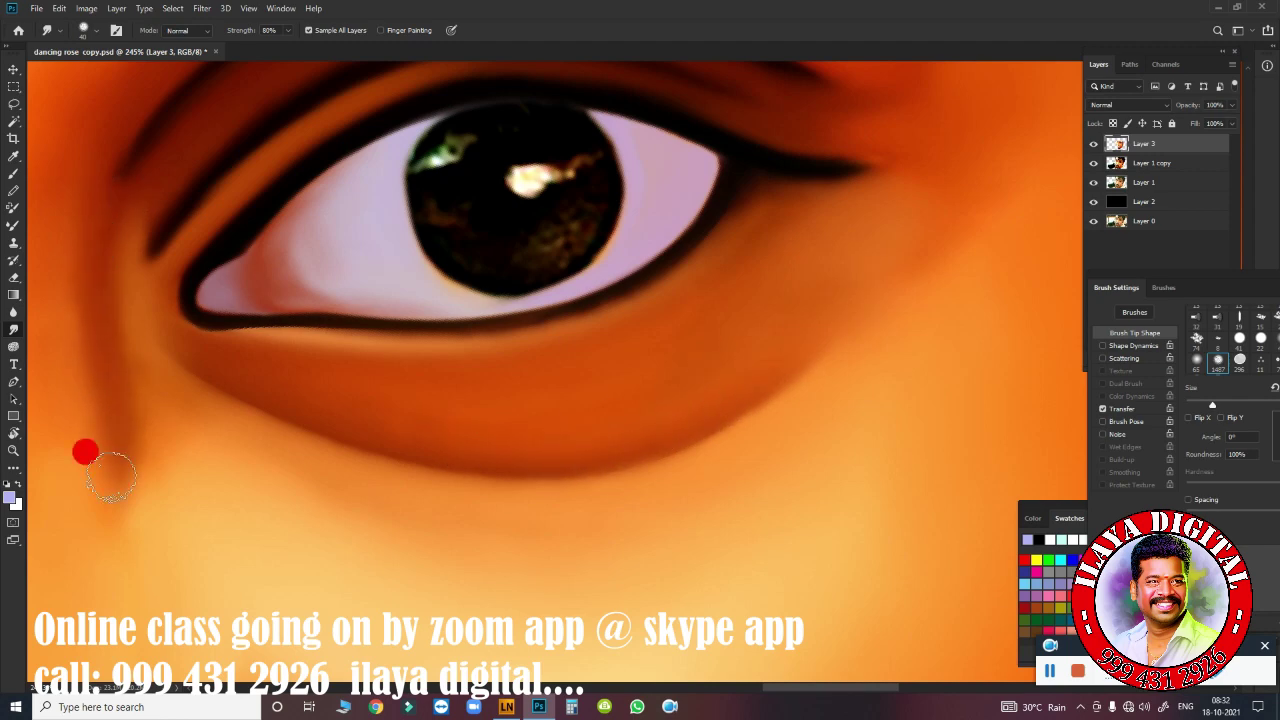
drag(111, 474, 191, 446)
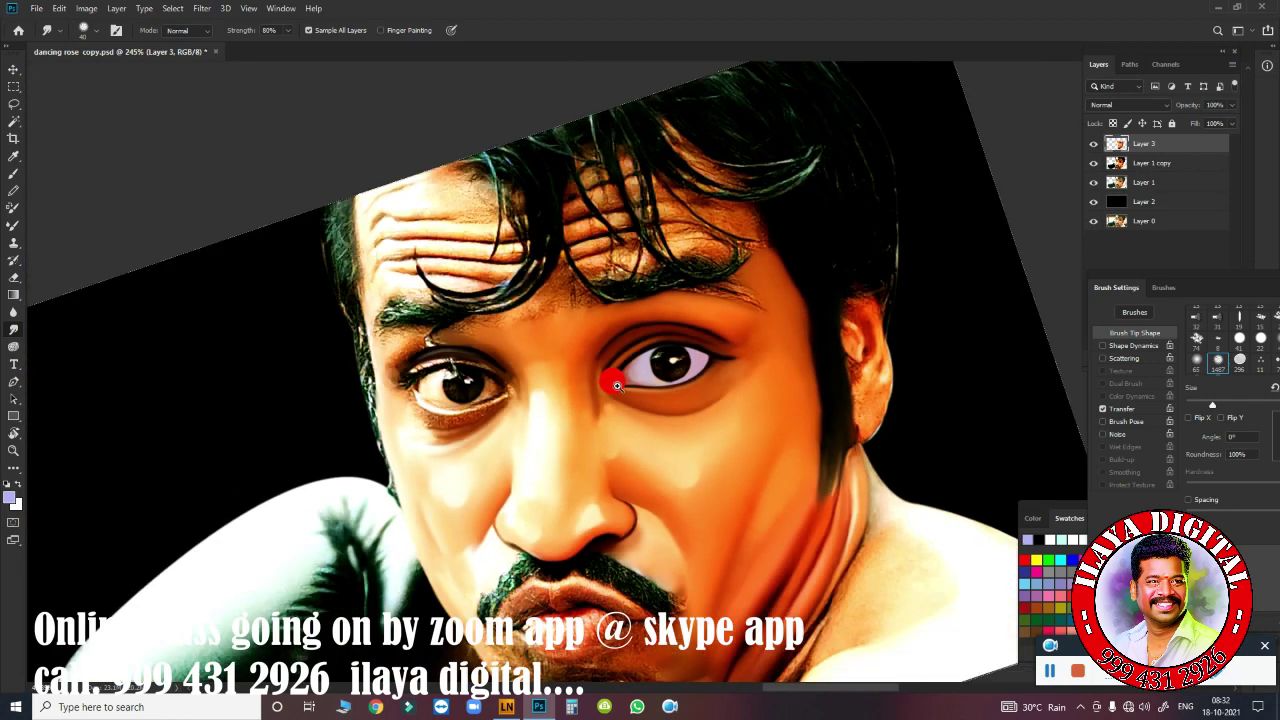
drag(663, 351, 686, 409)
Draw an elliptical selection around the round iris.
scroll(666, 294, up, 2)
click(14, 87)
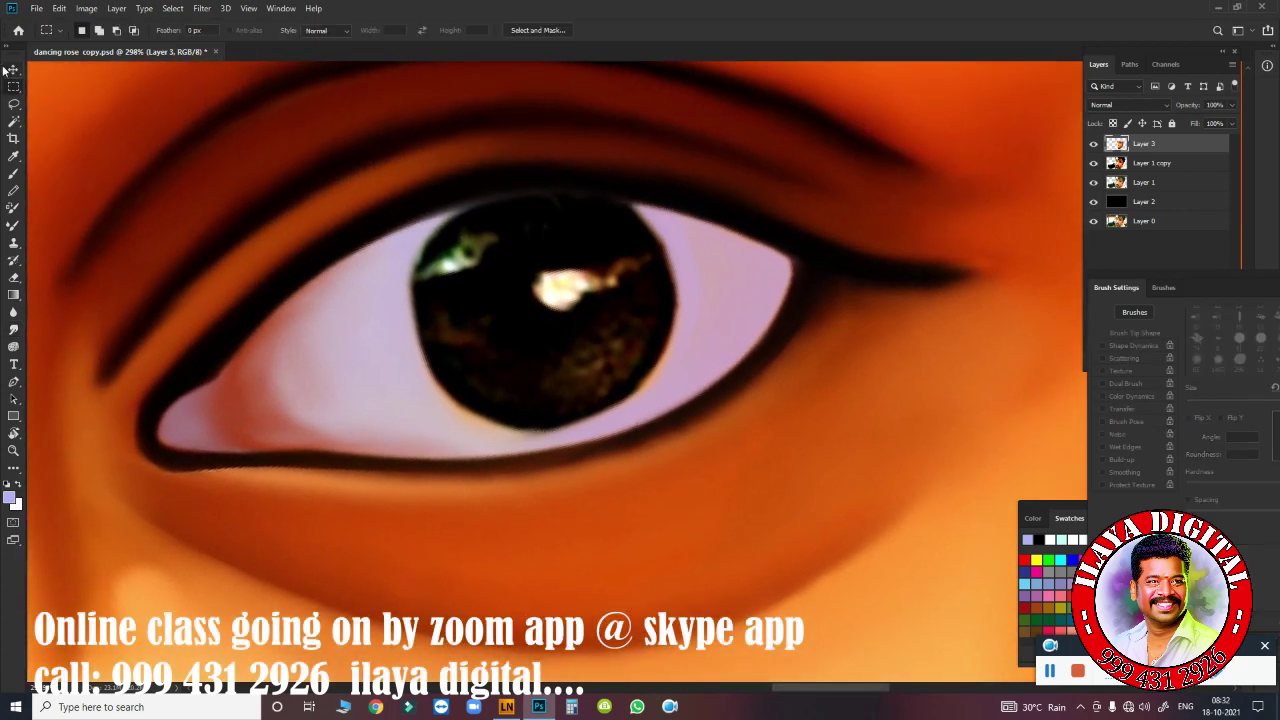
mouse_move(520, 297)
mouse_down()
mouse_move(582, 277)
mouse_move(736, 396)
mouse_up()
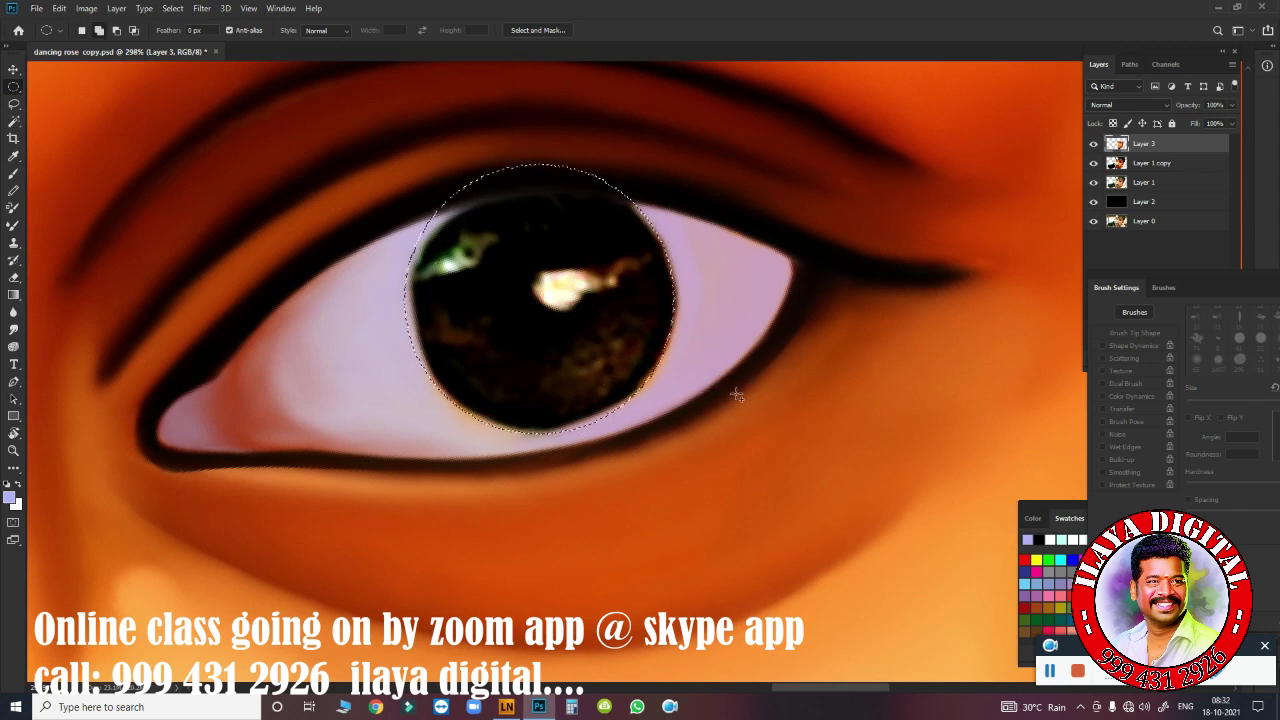
Smudge the iris body, rim and green highlight into a smooth dark disc.
key(r)
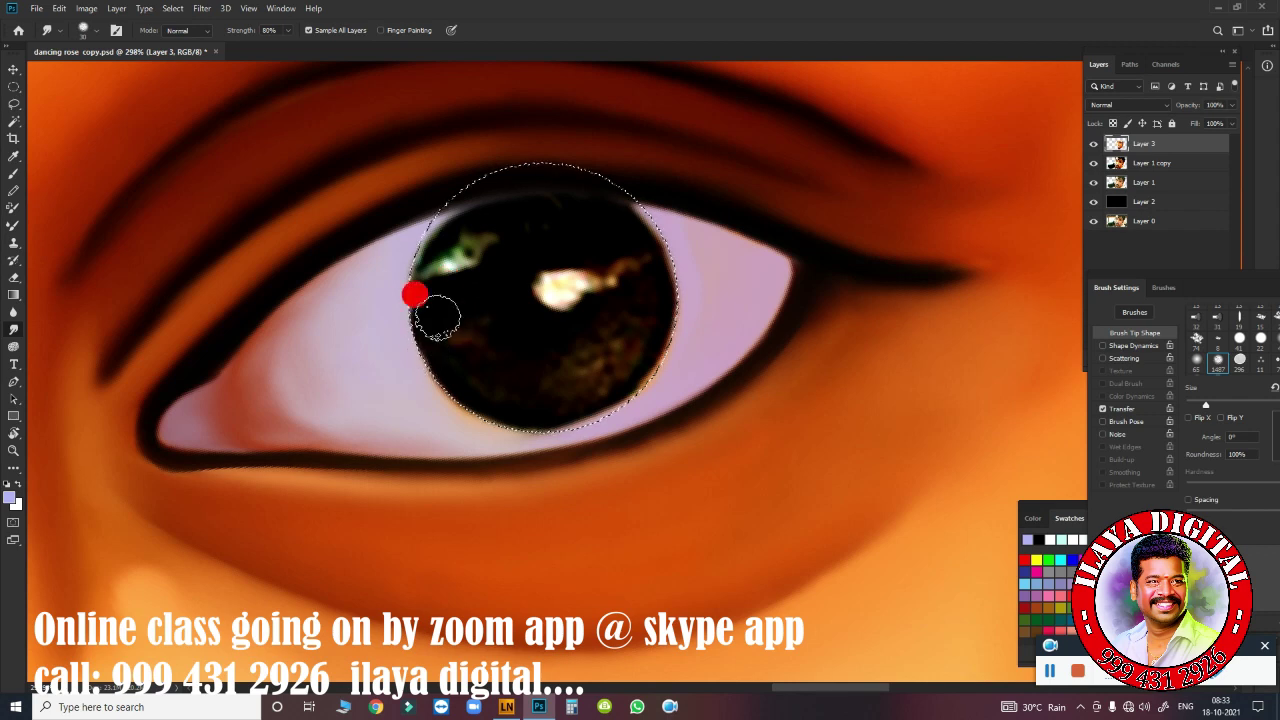
drag(500, 365, 600, 405)
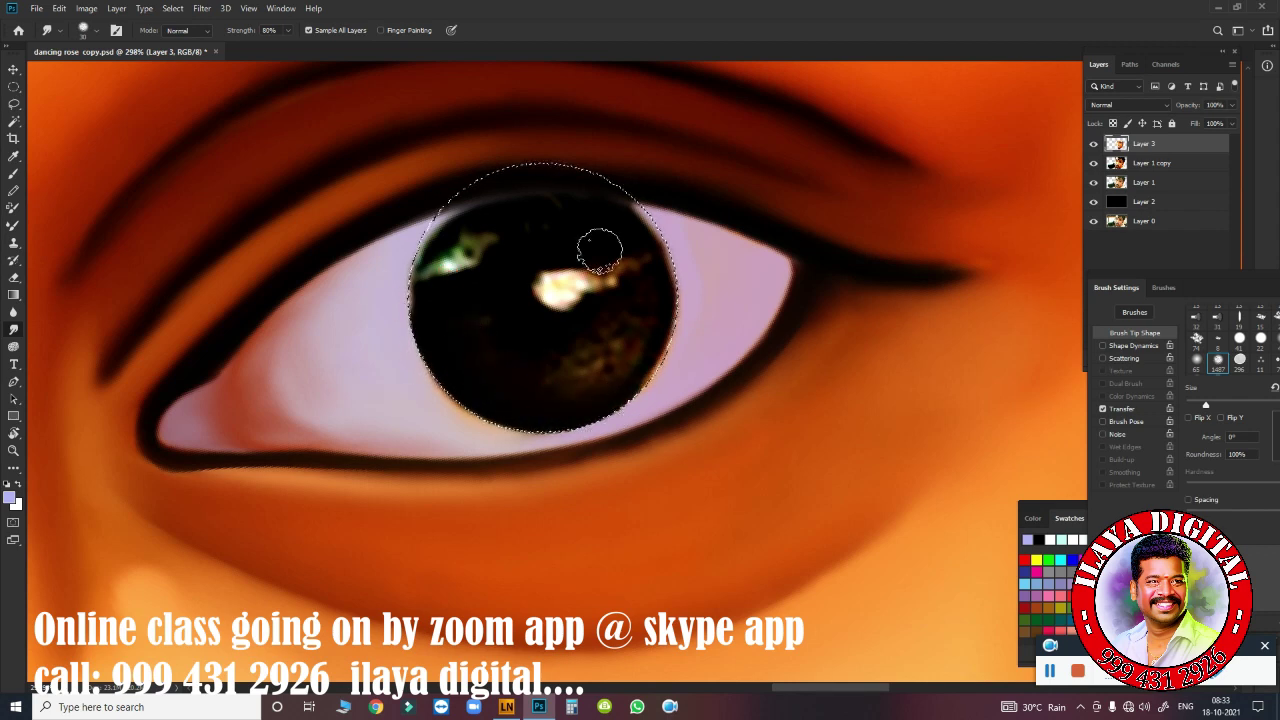
mouse_move(535, 205)
mouse_down()
mouse_move(632, 228)
mouse_move(655, 275)
mouse_up()
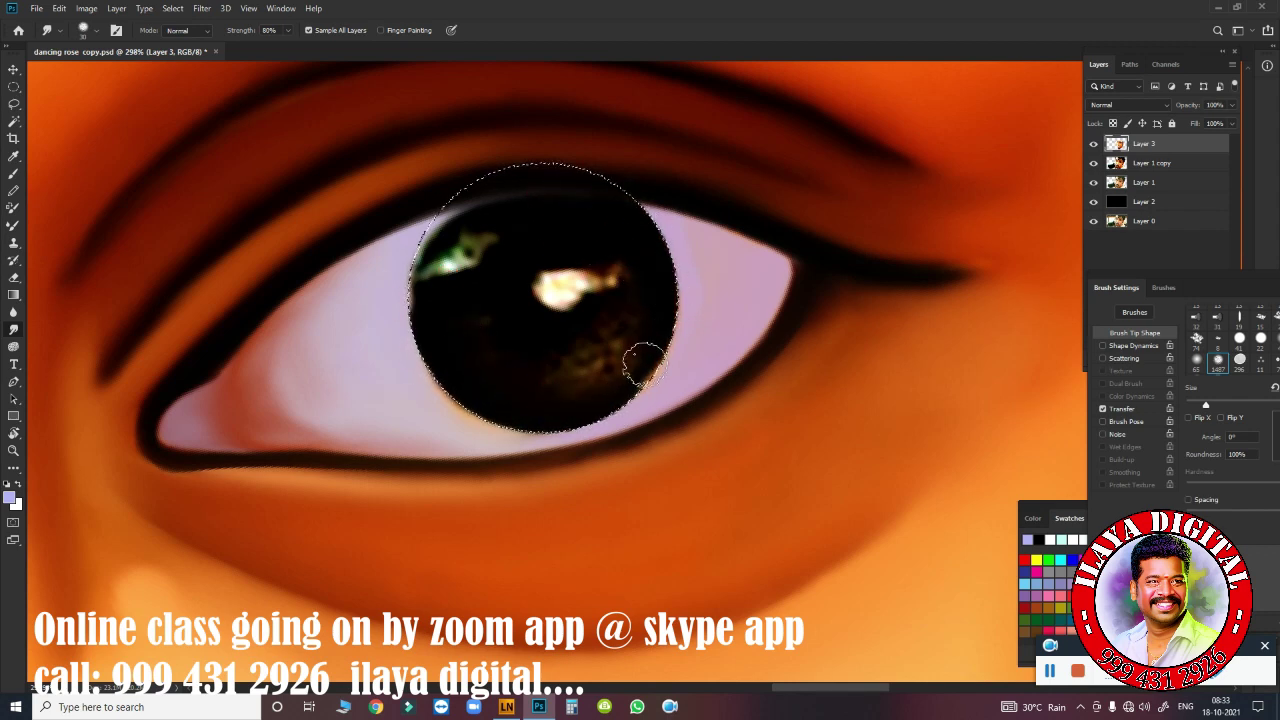
drag(625, 375, 432, 322)
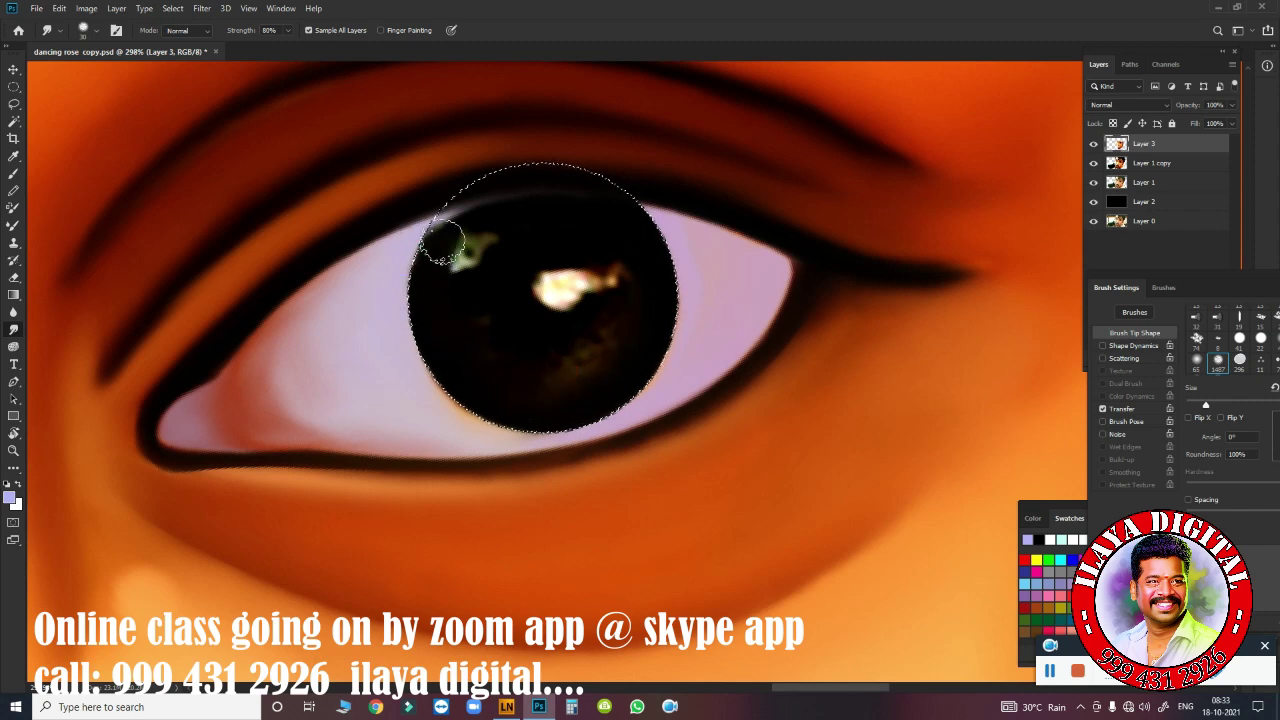
mouse_move(442, 240)
mouse_down()
mouse_move(462, 242)
mouse_move(480, 294)
mouse_move(455, 315)
mouse_up()
drag(545, 372, 613, 350)
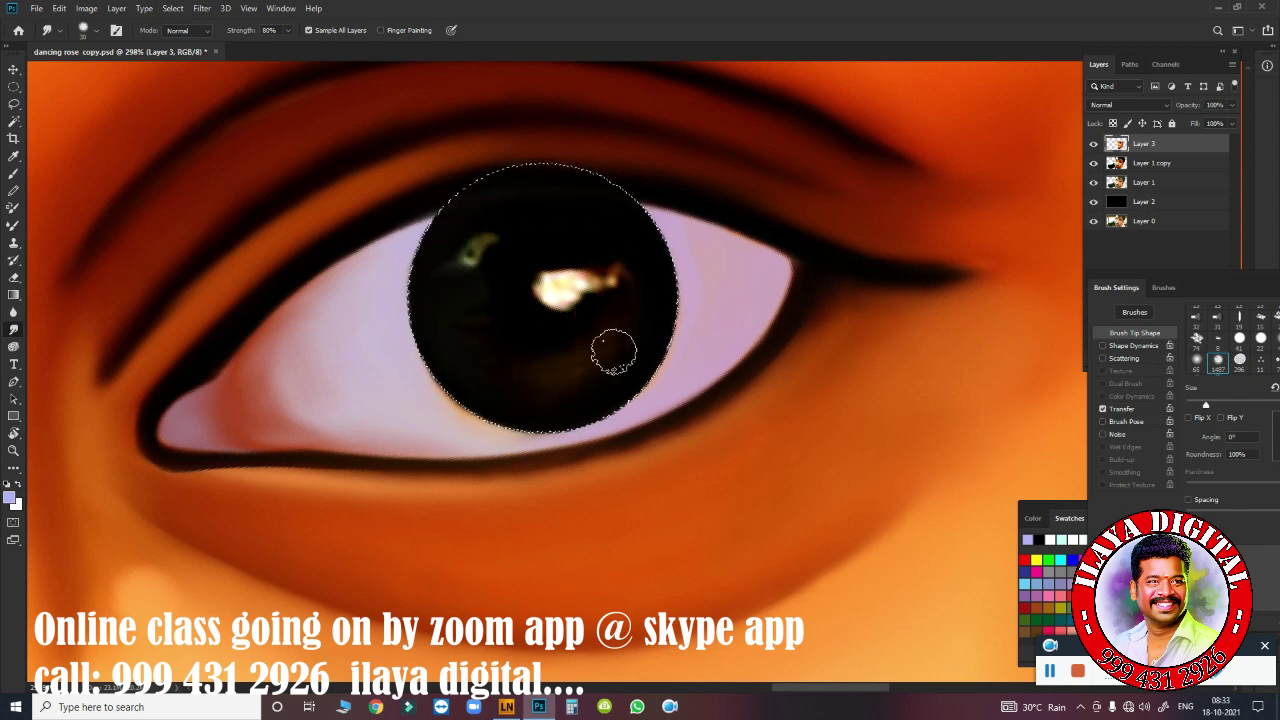
mouse_move(492, 335)
mouse_down()
mouse_move(474, 317)
mouse_move(554, 363)
mouse_move(586, 346)
mouse_move(487, 390)
mouse_move(626, 277)
mouse_move(598, 274)
mouse_move(634, 300)
mouse_up()
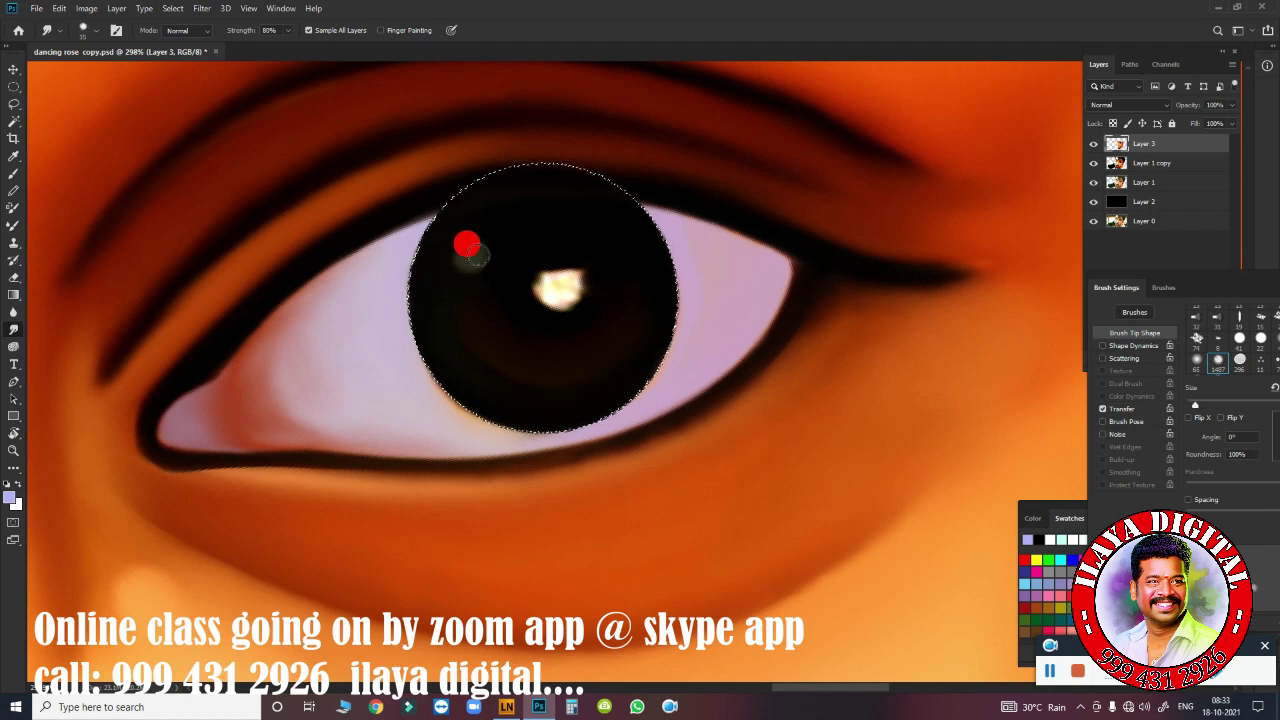
Round the central highlight into a soft oval and blend the iris into the eye white.
mouse_move(466, 243)
mouse_down()
mouse_move(546, 274)
mouse_move(457, 289)
mouse_up()
drag(514, 320, 563, 323)
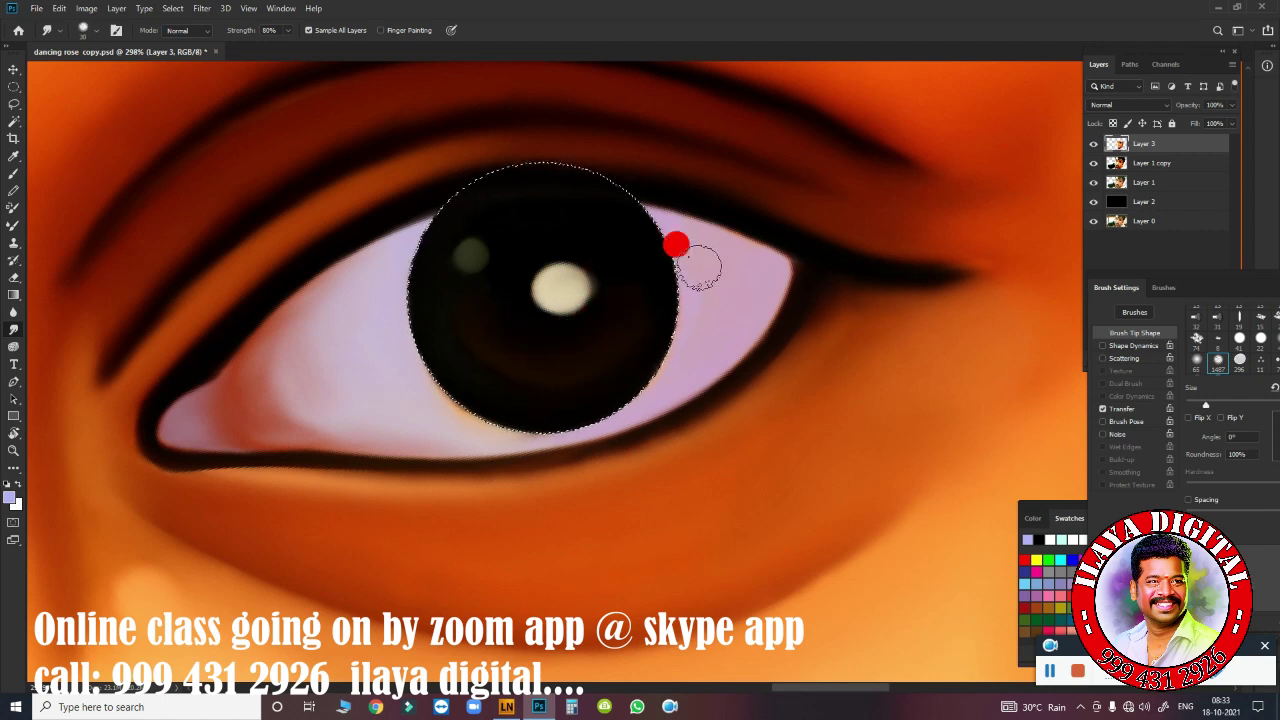
mouse_move(286, 369)
mouse_down()
mouse_move(286, 380)
mouse_move(271, 363)
mouse_move(257, 404)
mouse_move(560, 403)
mouse_up()
Zoom to the forehead and smudge the hair edge and brow edges soft.
scroll(693, 348, down, 8)
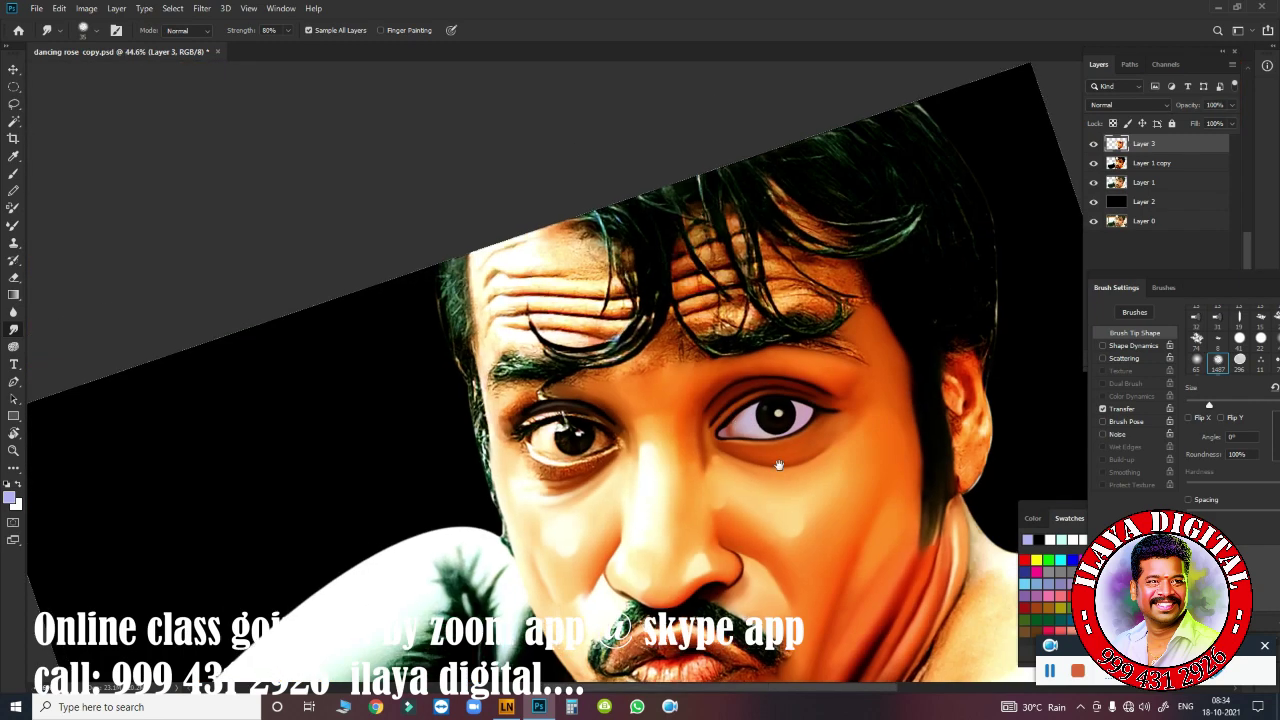
scroll(800, 358, up, 3)
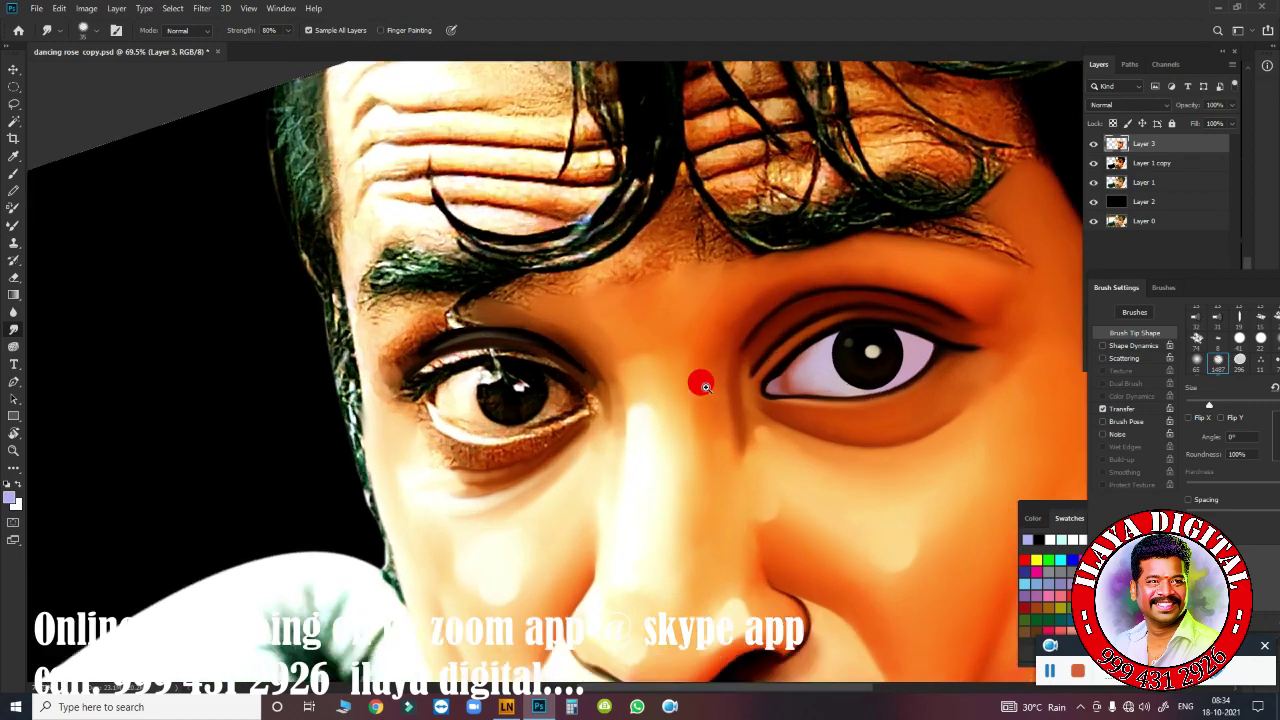
scroll(700, 380, up, 5)
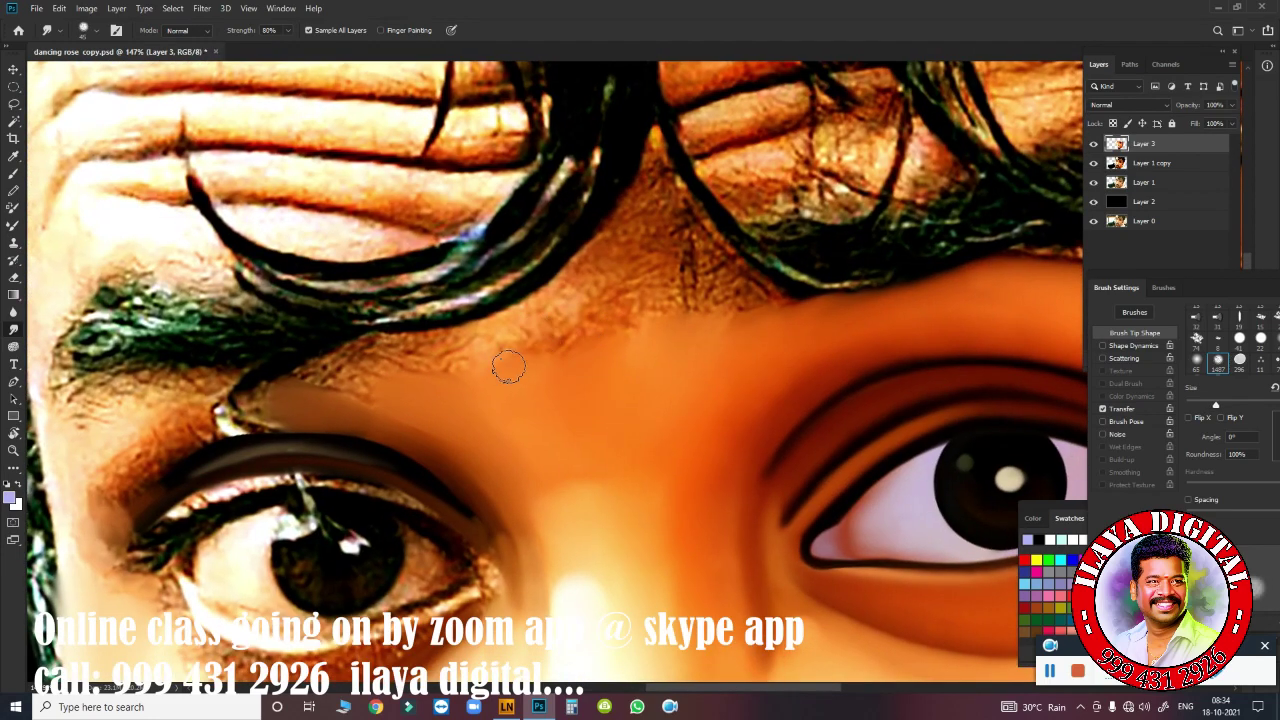
drag(461, 323, 468, 333)
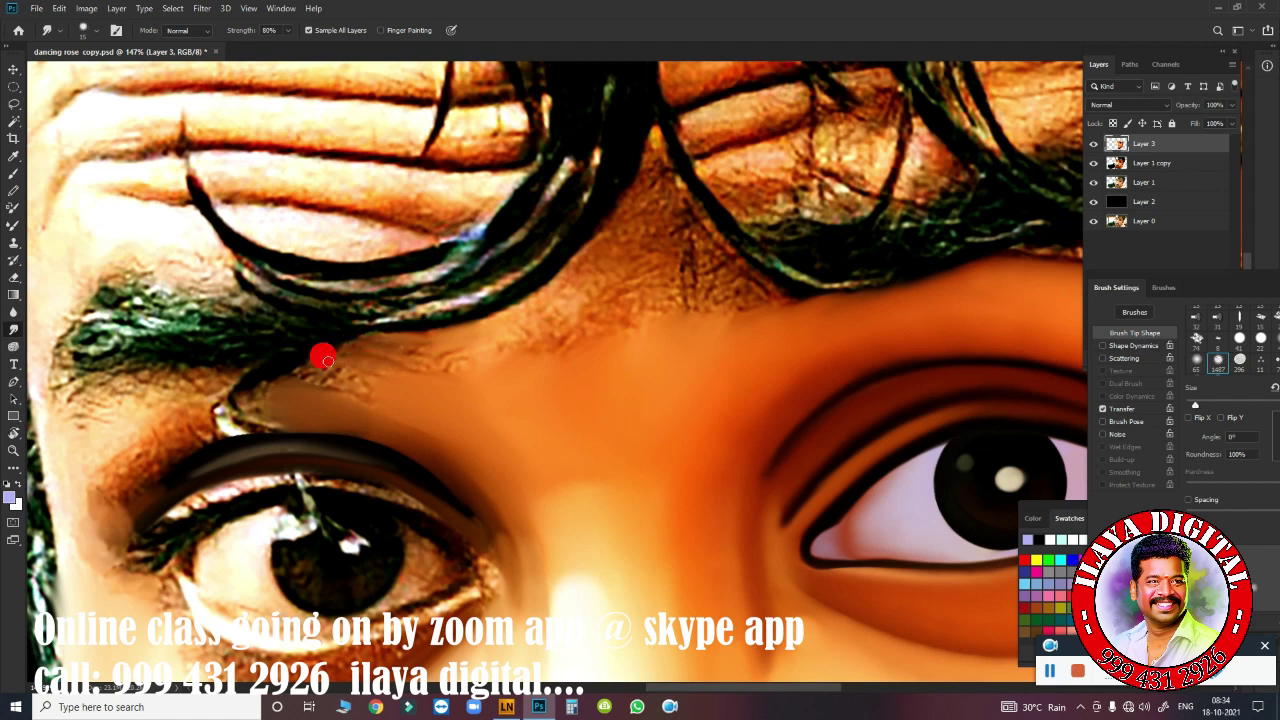
drag(327, 361, 298, 379)
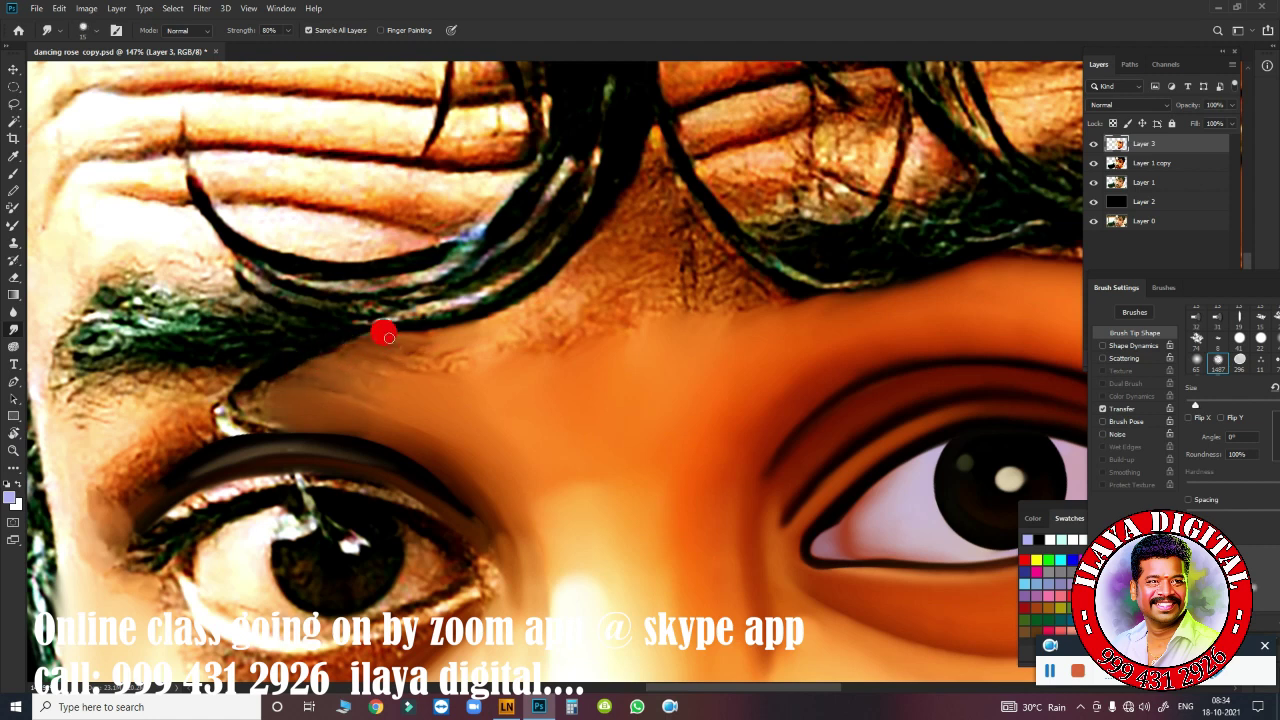
mouse_move(389, 337)
mouse_down()
mouse_move(456, 362)
mouse_move(331, 406)
mouse_move(463, 469)
mouse_move(560, 306)
mouse_move(520, 294)
mouse_move(617, 209)
mouse_move(631, 283)
mouse_move(583, 280)
mouse_move(580, 337)
mouse_move(509, 377)
mouse_up()
Blend the dark hair strands and skin between the brows into smooth tones.
mouse_move(643, 363)
mouse_down()
mouse_move(649, 340)
mouse_move(688, 322)
mouse_move(671, 212)
mouse_up()
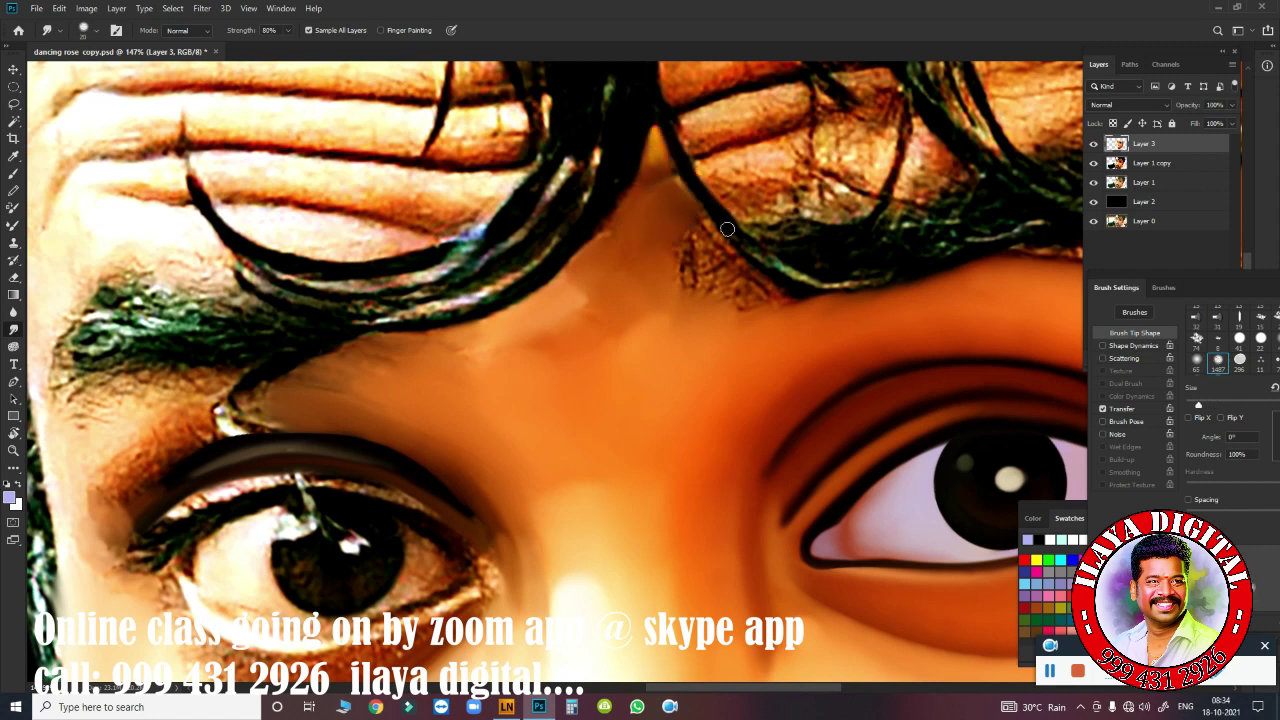
mouse_move(651, 117)
mouse_down()
mouse_move(614, 157)
mouse_move(604, 204)
mouse_move(555, 276)
mouse_up()
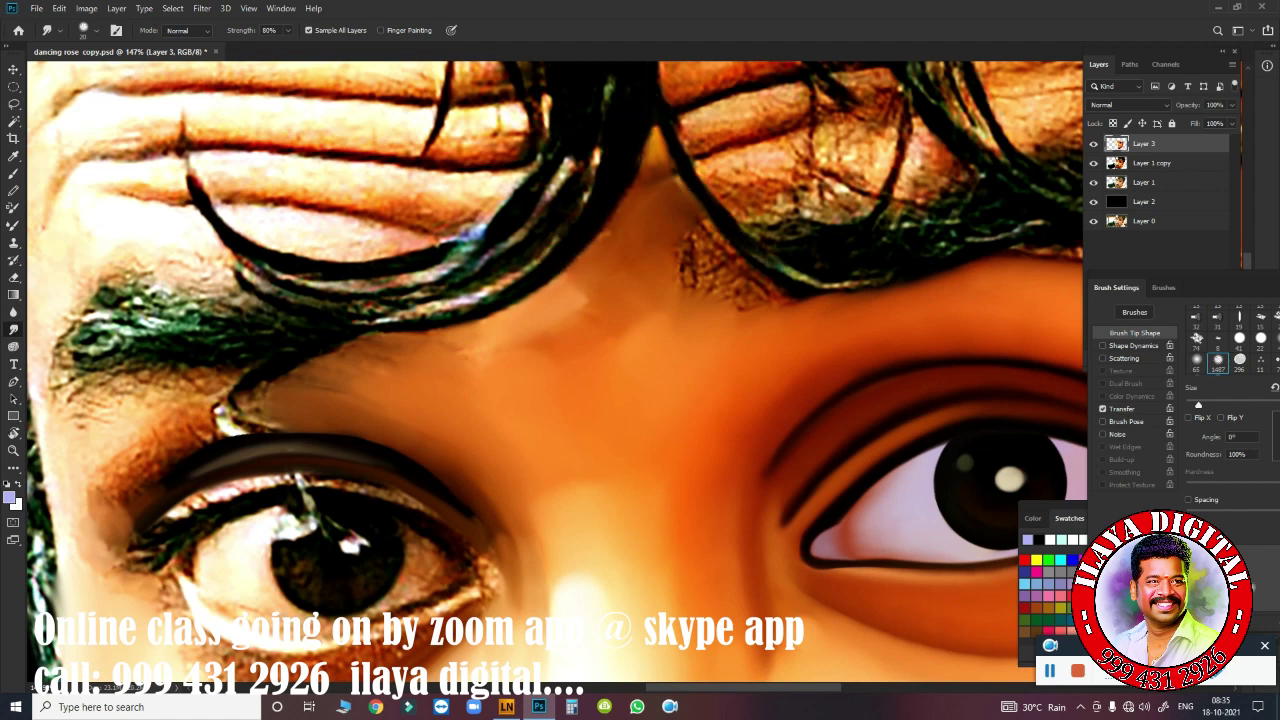
mouse_move(612, 201)
mouse_down()
mouse_move(634, 171)
mouse_move(642, 189)
mouse_up()
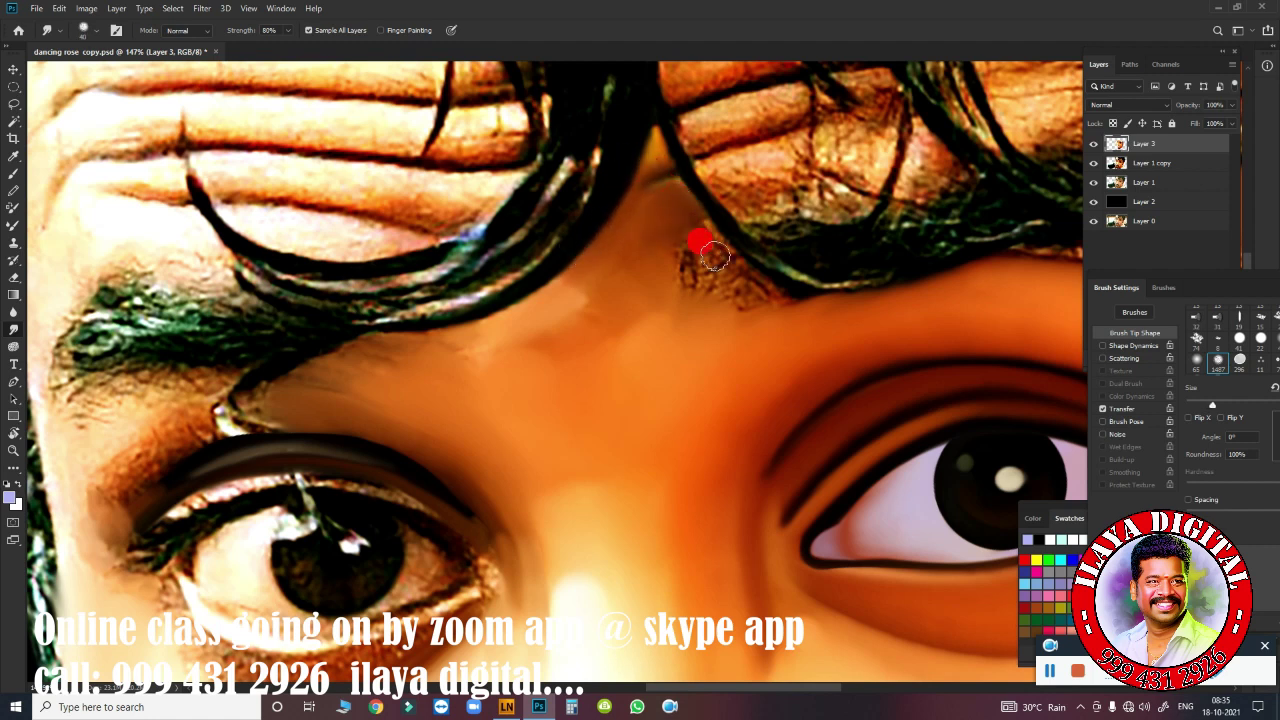
mouse_move(715, 257)
mouse_down()
mouse_move(675, 255)
mouse_move(640, 205)
mouse_up()
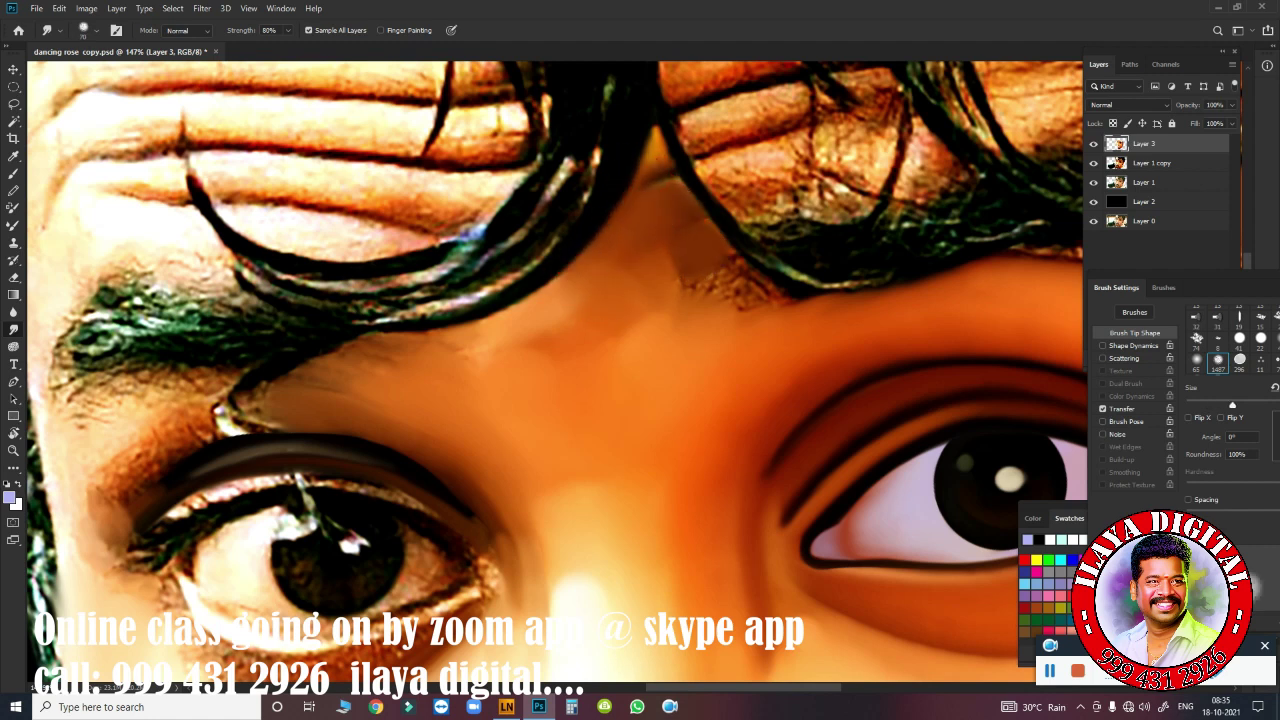
mouse_move(549, 310)
mouse_down()
mouse_move(458, 353)
mouse_move(587, 336)
mouse_move(658, 348)
mouse_move(709, 286)
mouse_move(746, 280)
mouse_move(759, 300)
mouse_up()
mouse_move(677, 262)
mouse_down()
mouse_move(729, 309)
mouse_move(666, 286)
mouse_move(480, 343)
mouse_move(276, 371)
mouse_move(433, 325)
mouse_up()
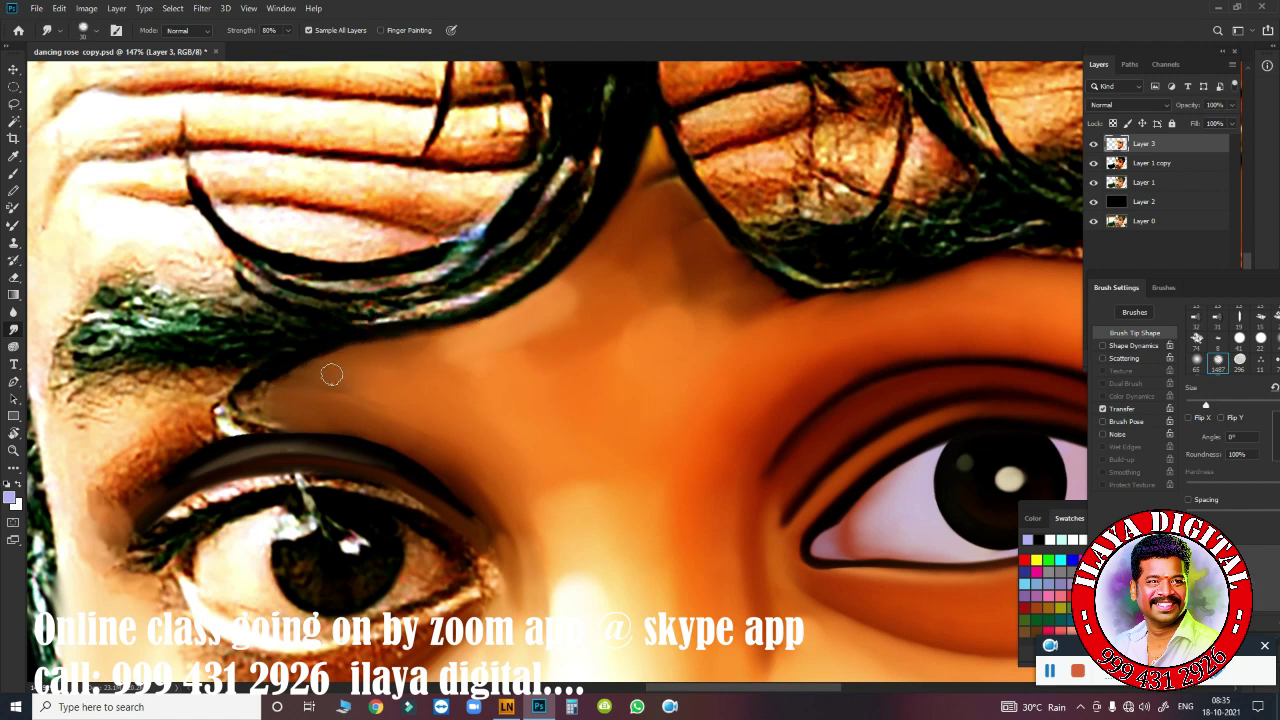
drag(331, 374, 443, 323)
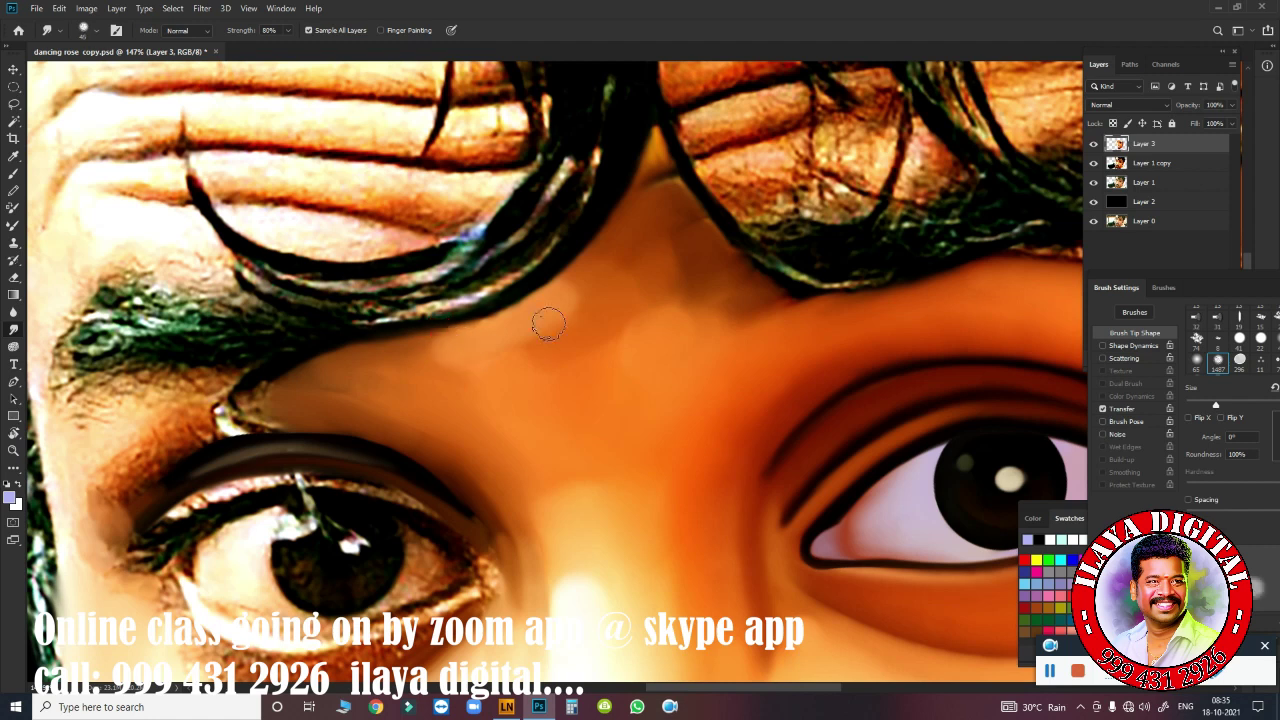
mouse_move(731, 305)
mouse_down()
mouse_move(753, 285)
mouse_move(822, 299)
mouse_up()
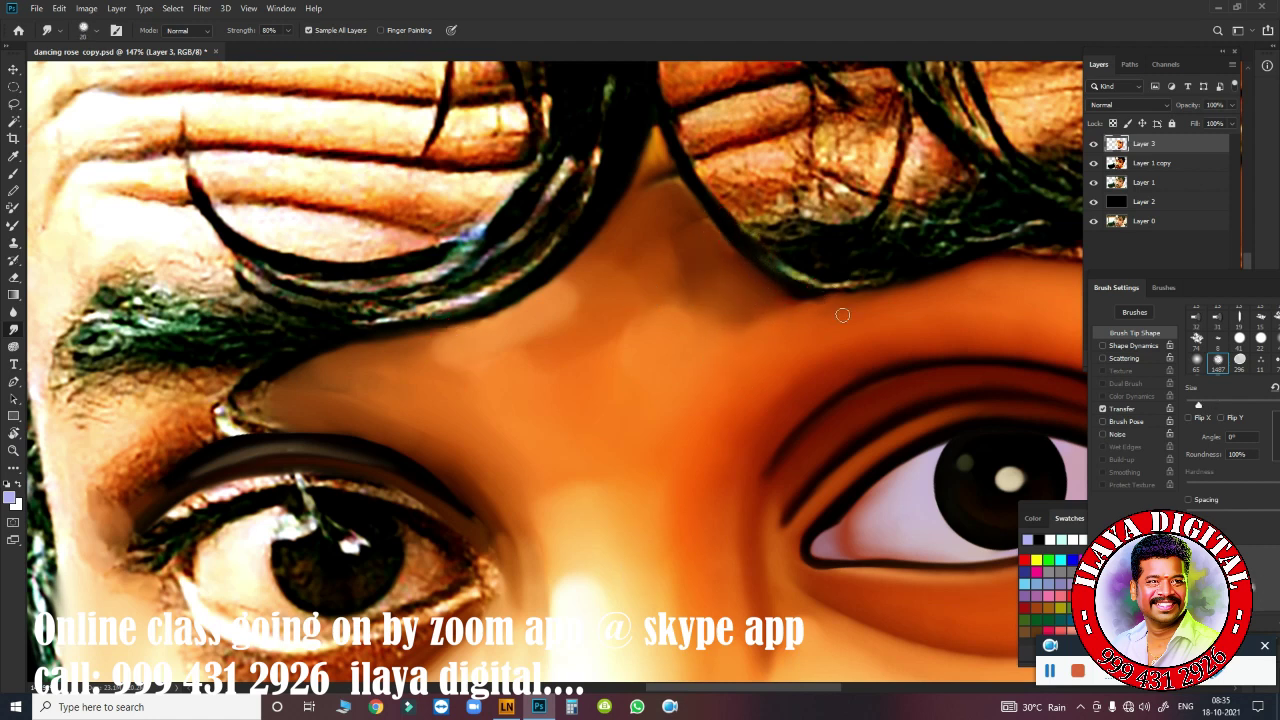
click(787, 284)
Smudge the hair edge by the cheek and the upper eyelid crease smooth.
drag(695, 352, 866, 166)
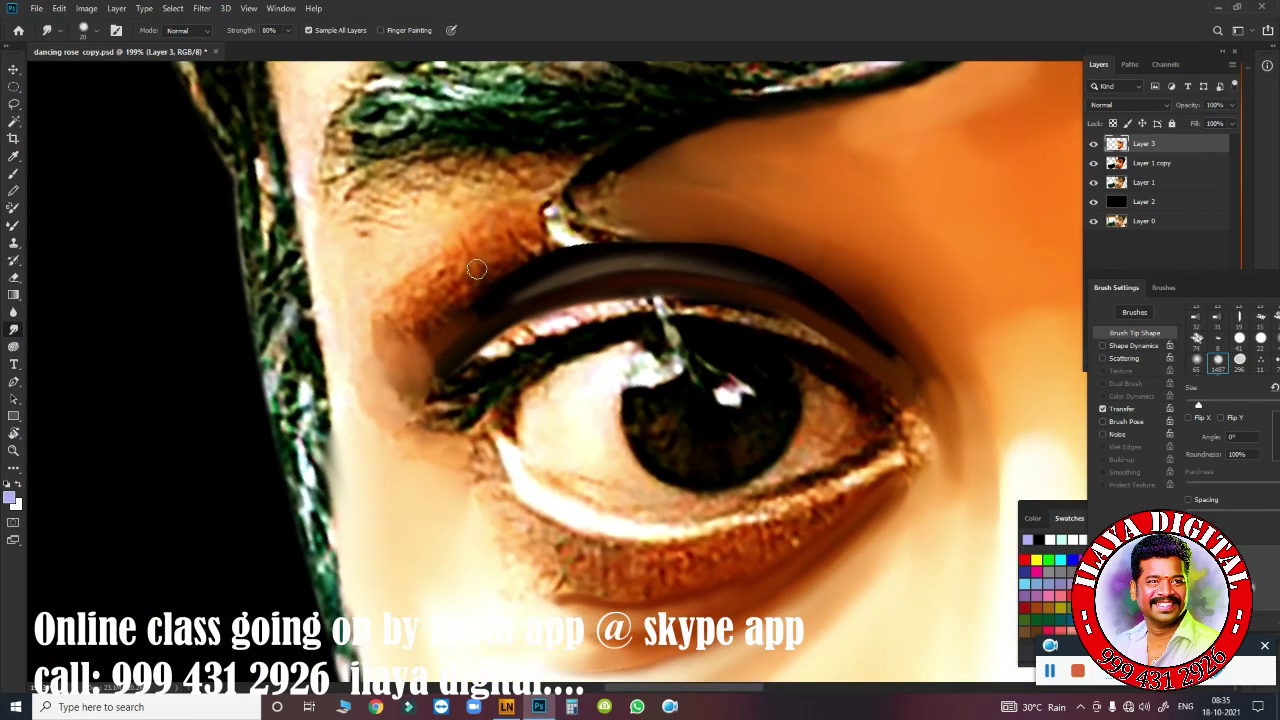
drag(296, 160, 323, 214)
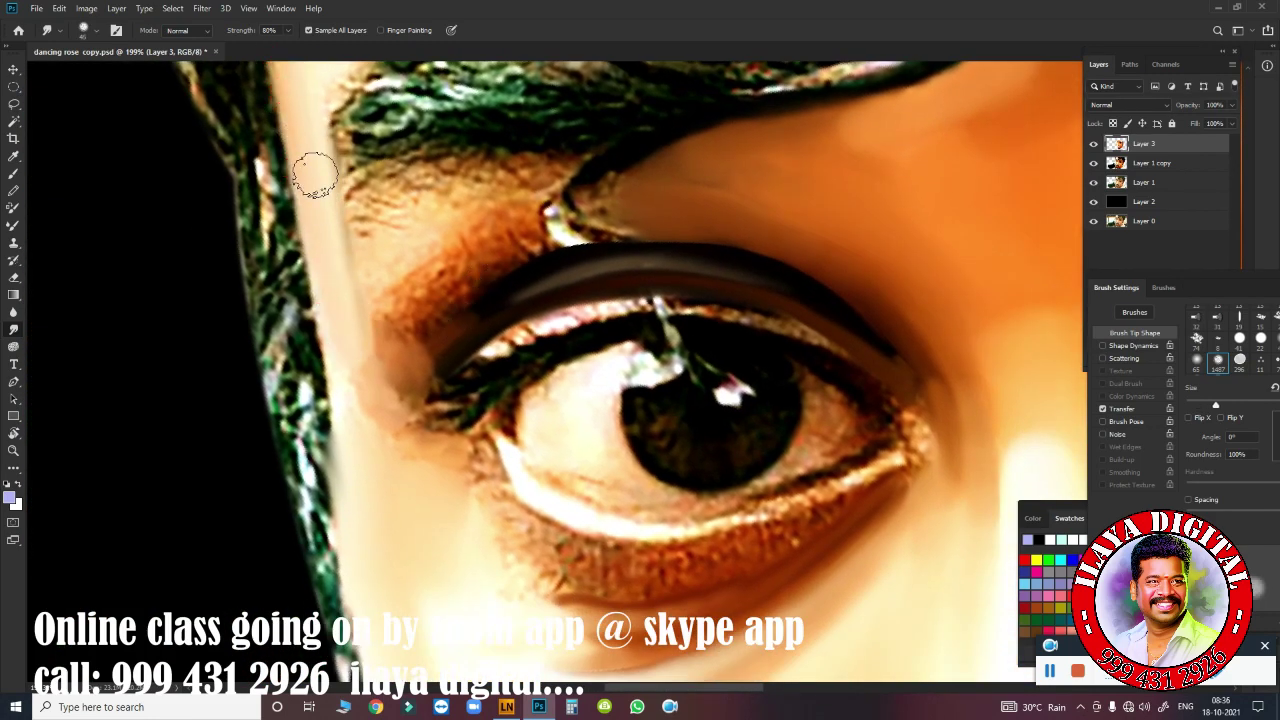
mouse_move(311, 171)
mouse_down()
mouse_move(352, 427)
mouse_move(404, 410)
mouse_move(492, 258)
mouse_move(614, 222)
mouse_up()
drag(500, 258, 715, 243)
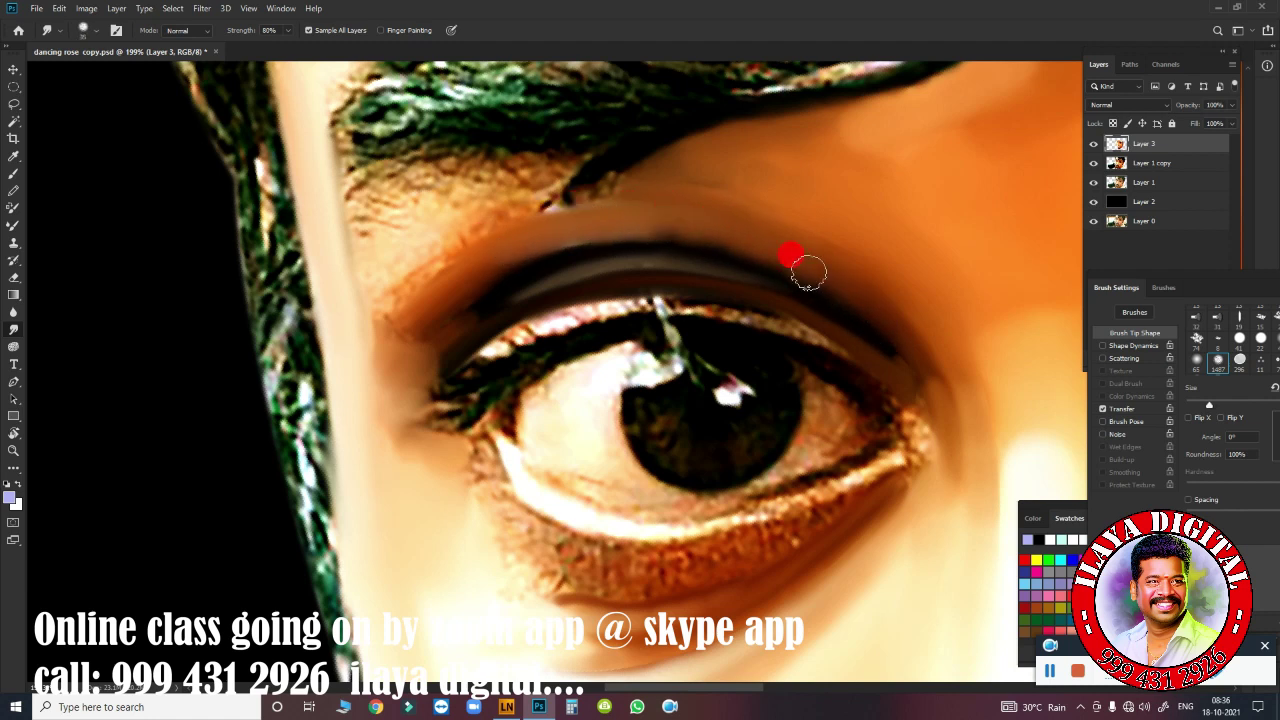
drag(808, 271, 645, 233)
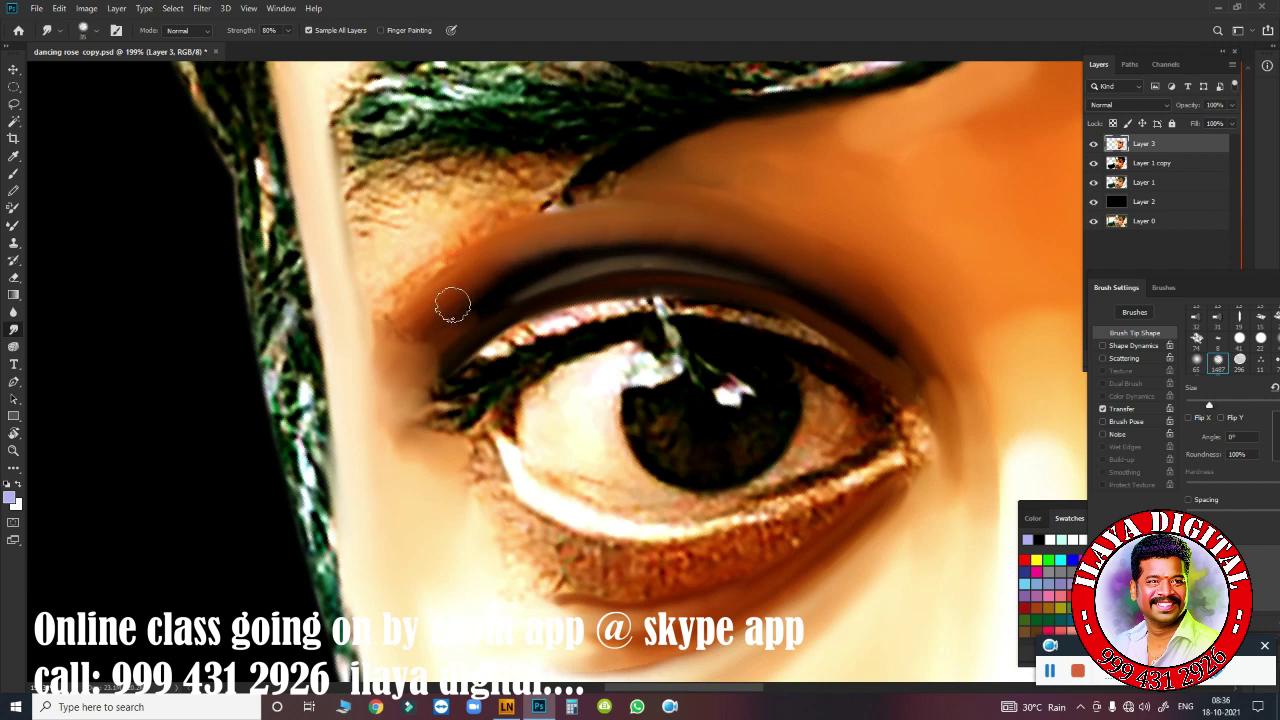
drag(452, 305, 601, 231)
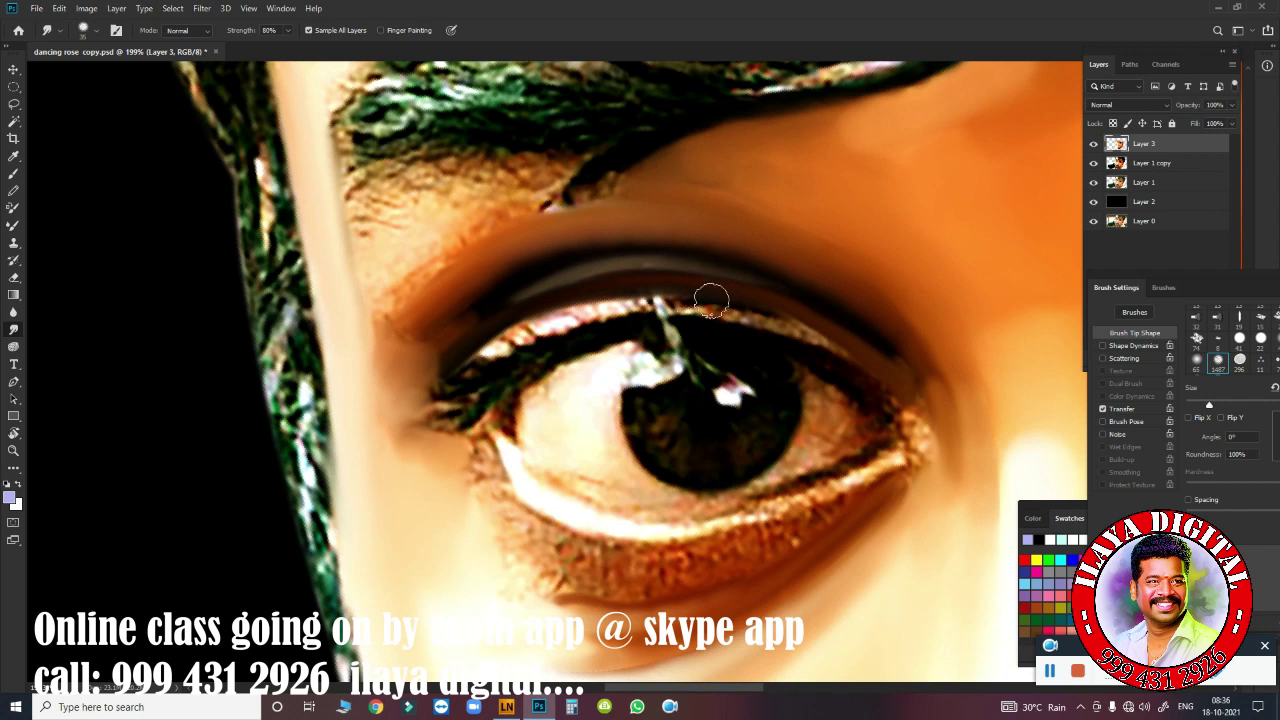
Smooth the skin under the brow, resizing the smudge brush as needed.
key(F5)
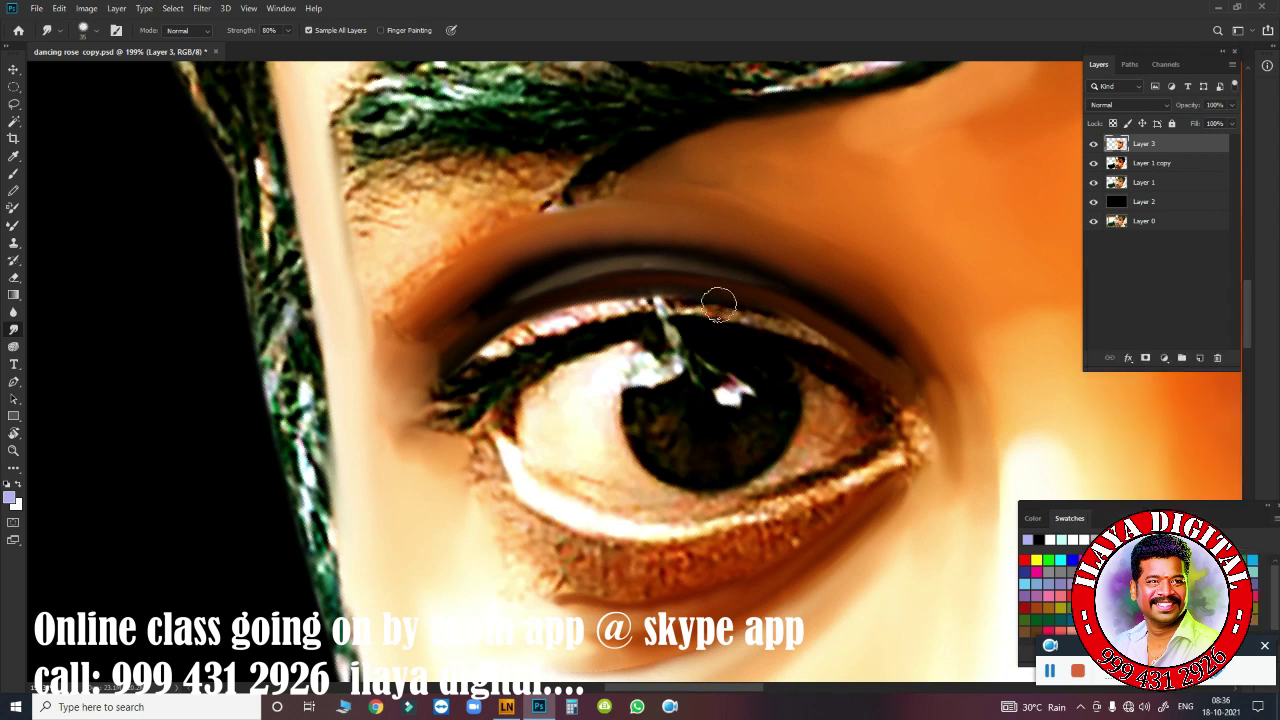
key(F5)
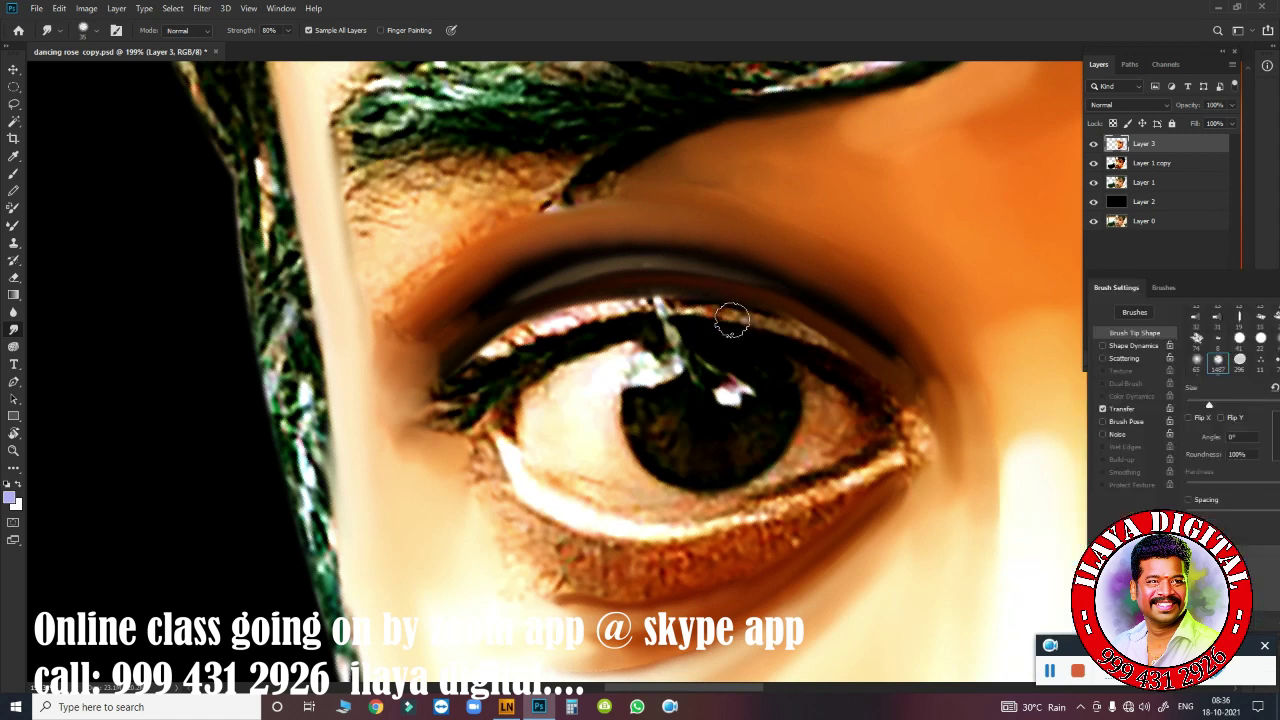
mouse_move(386, 256)
mouse_down()
mouse_move(443, 223)
mouse_move(414, 309)
mouse_up()
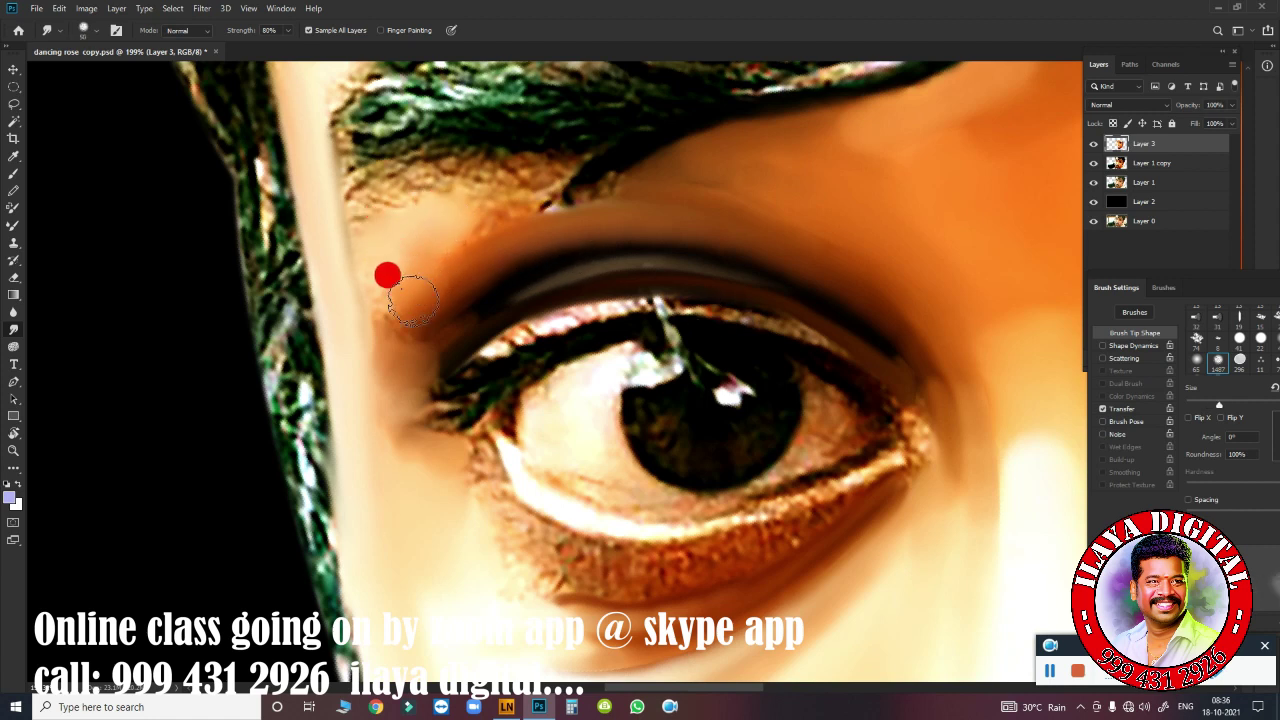
mouse_move(411, 251)
mouse_down()
mouse_move(441, 285)
mouse_move(520, 243)
mouse_move(450, 295)
mouse_move(531, 243)
mouse_move(648, 233)
mouse_move(874, 274)
mouse_move(697, 186)
mouse_up()
key(bracketright)
key(bracketright)
drag(594, 171, 555, 205)
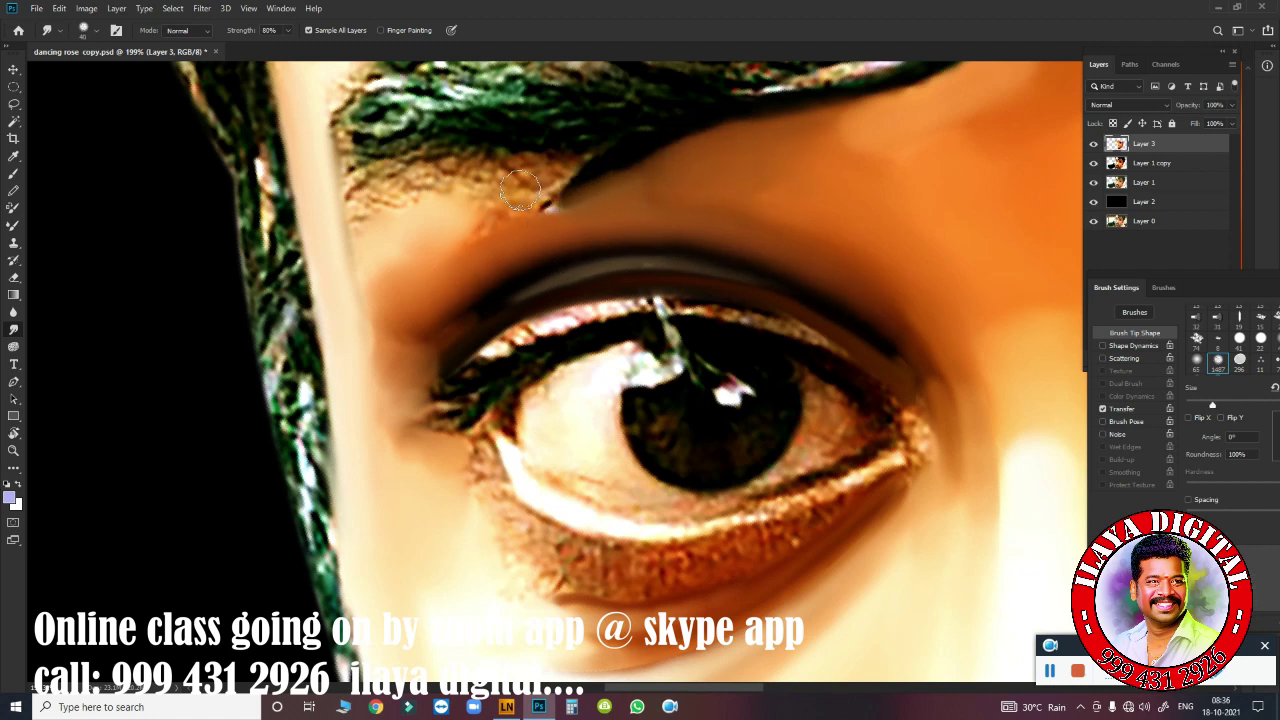
key(bracketleft)
mouse_move(357, 177)
mouse_down()
mouse_move(360, 204)
mouse_move(440, 165)
mouse_move(400, 175)
mouse_move(450, 205)
mouse_move(540, 195)
mouse_move(561, 162)
mouse_move(538, 219)
mouse_up()
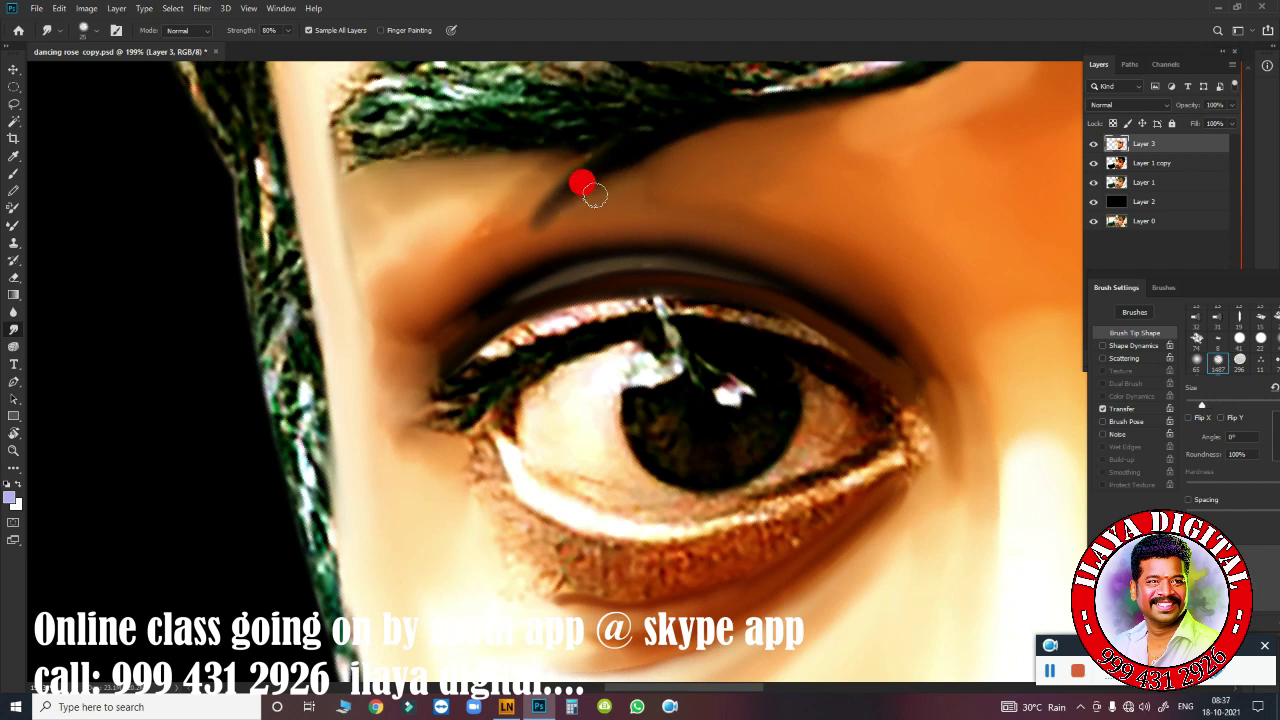
Soften the brow's lower edge, eyelid line and inner and outer eye corners.
mouse_move(453, 242)
mouse_down()
mouse_move(457, 214)
mouse_move(386, 214)
mouse_move(351, 240)
mouse_move(338, 212)
mouse_move(366, 309)
mouse_move(409, 309)
mouse_move(425, 280)
mouse_up()
drag(383, 437, 406, 457)
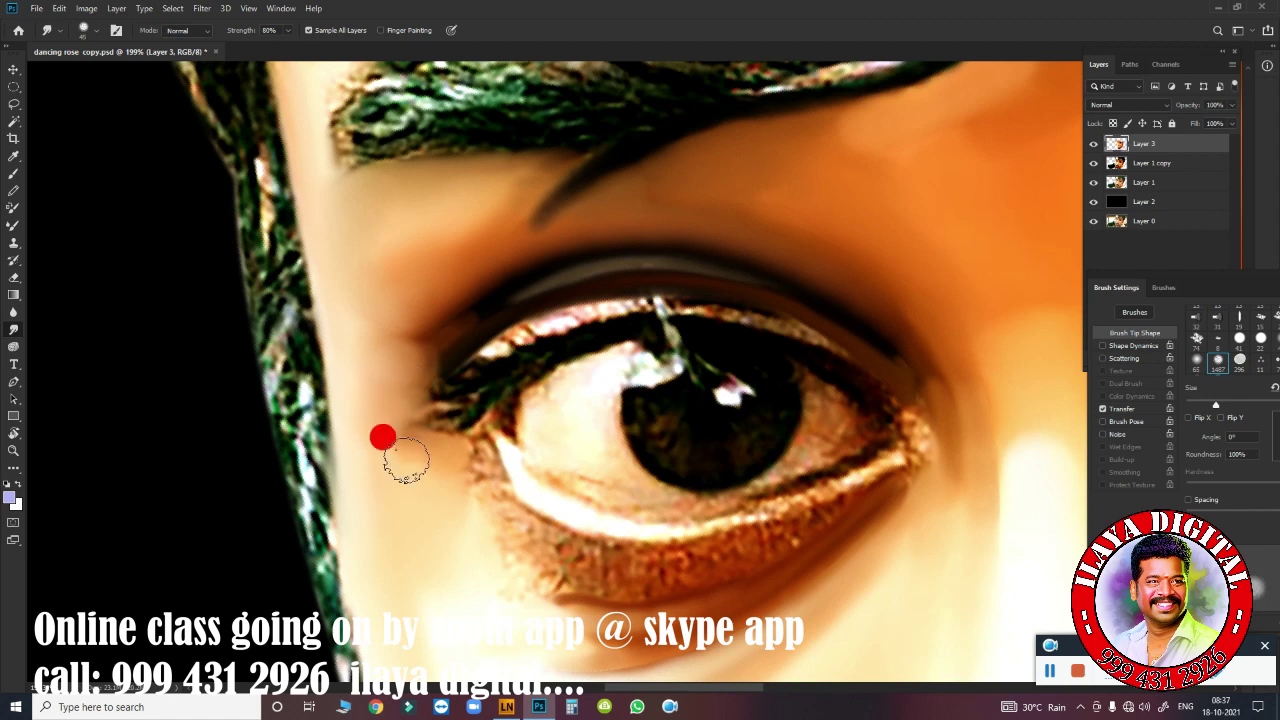
drag(533, 172, 422, 176)
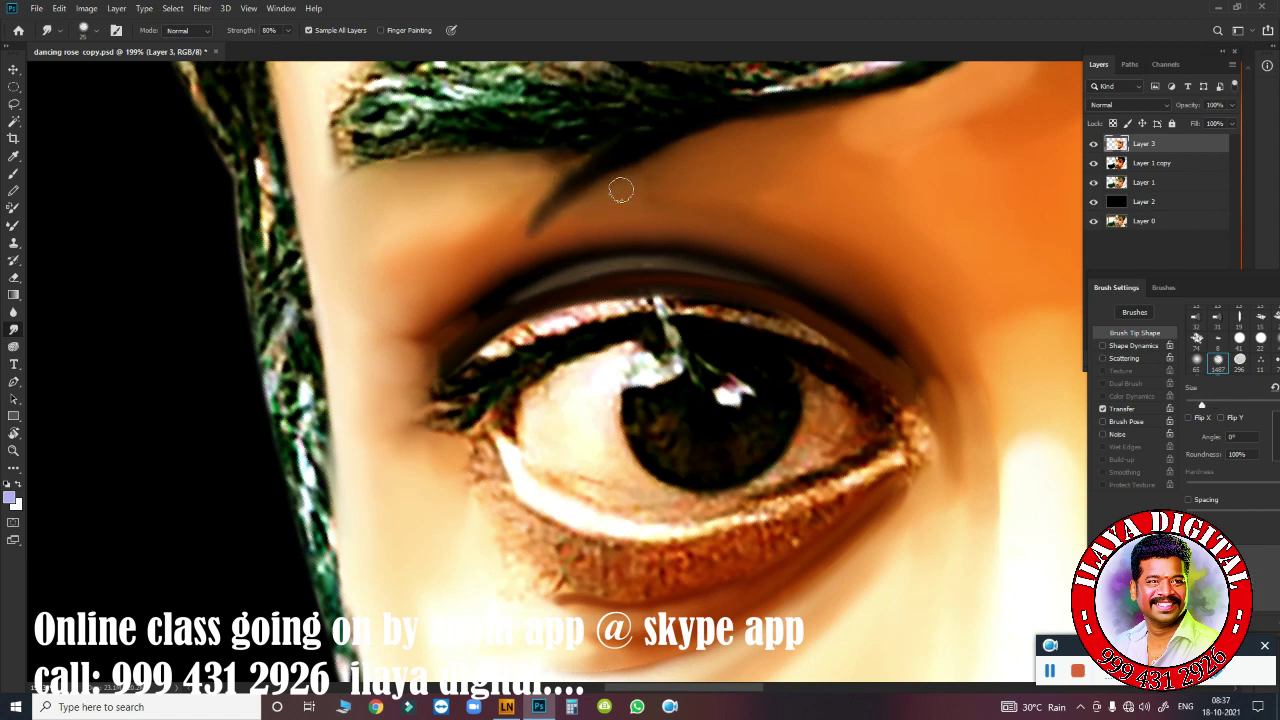
mouse_move(700, 208)
mouse_down()
mouse_move(694, 189)
mouse_move(857, 220)
mouse_move(929, 297)
mouse_move(956, 350)
mouse_move(850, 255)
mouse_move(518, 297)
mouse_up()
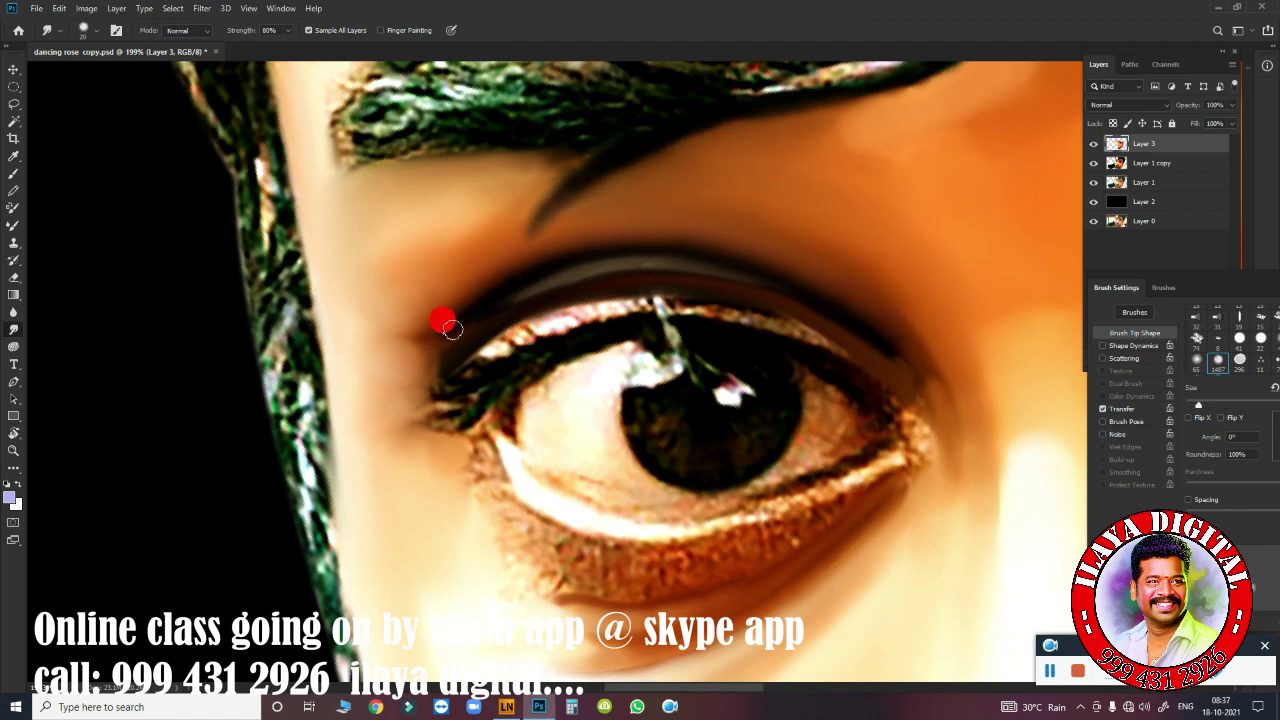
mouse_move(452, 330)
mouse_down()
mouse_move(445, 350)
mouse_move(474, 330)
mouse_move(440, 350)
mouse_move(527, 300)
mouse_up()
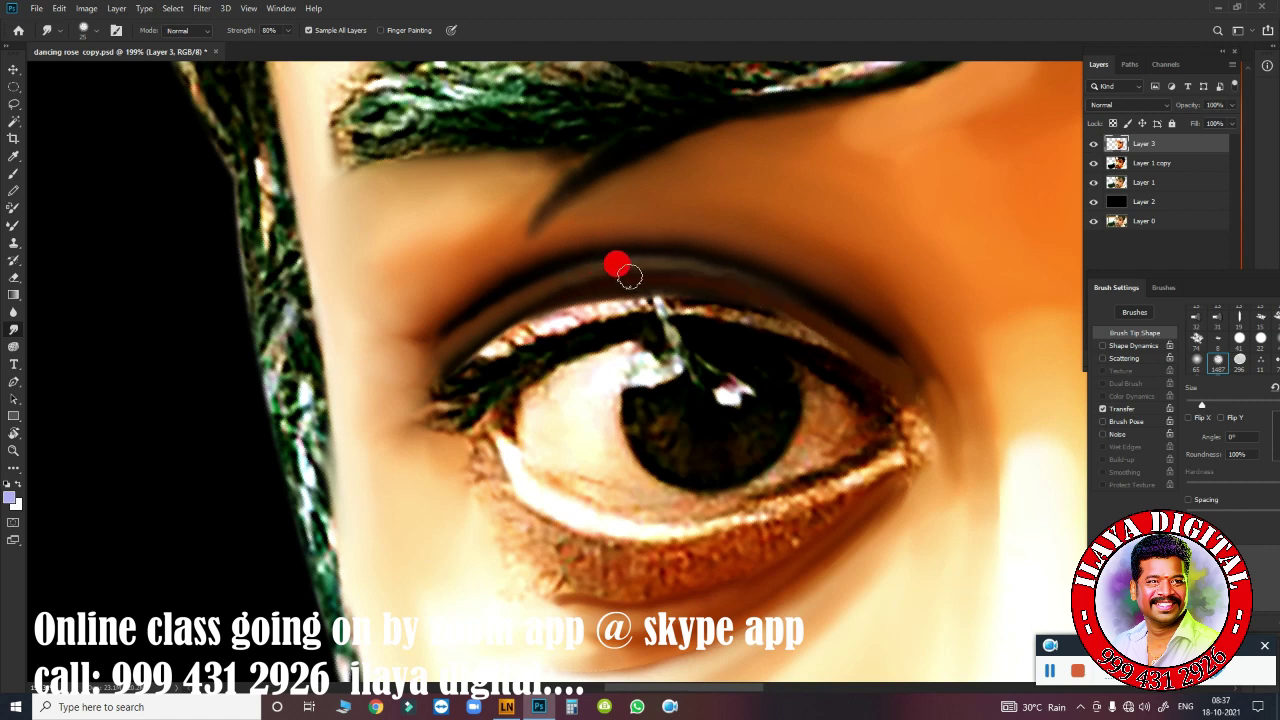
mouse_move(742, 261)
mouse_down()
mouse_move(896, 358)
mouse_move(902, 387)
mouse_up()
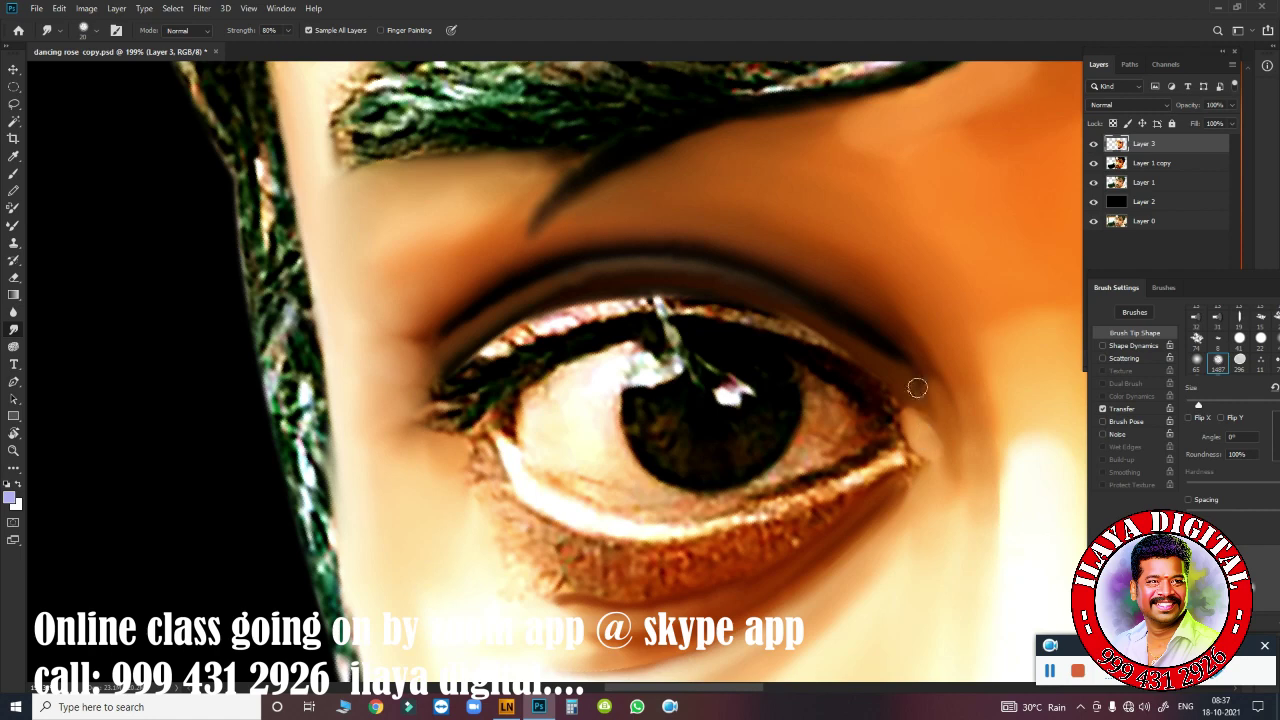
Trace the second eye white's lower and upper curves with a Pen path.
scroll(894, 318, up, 4)
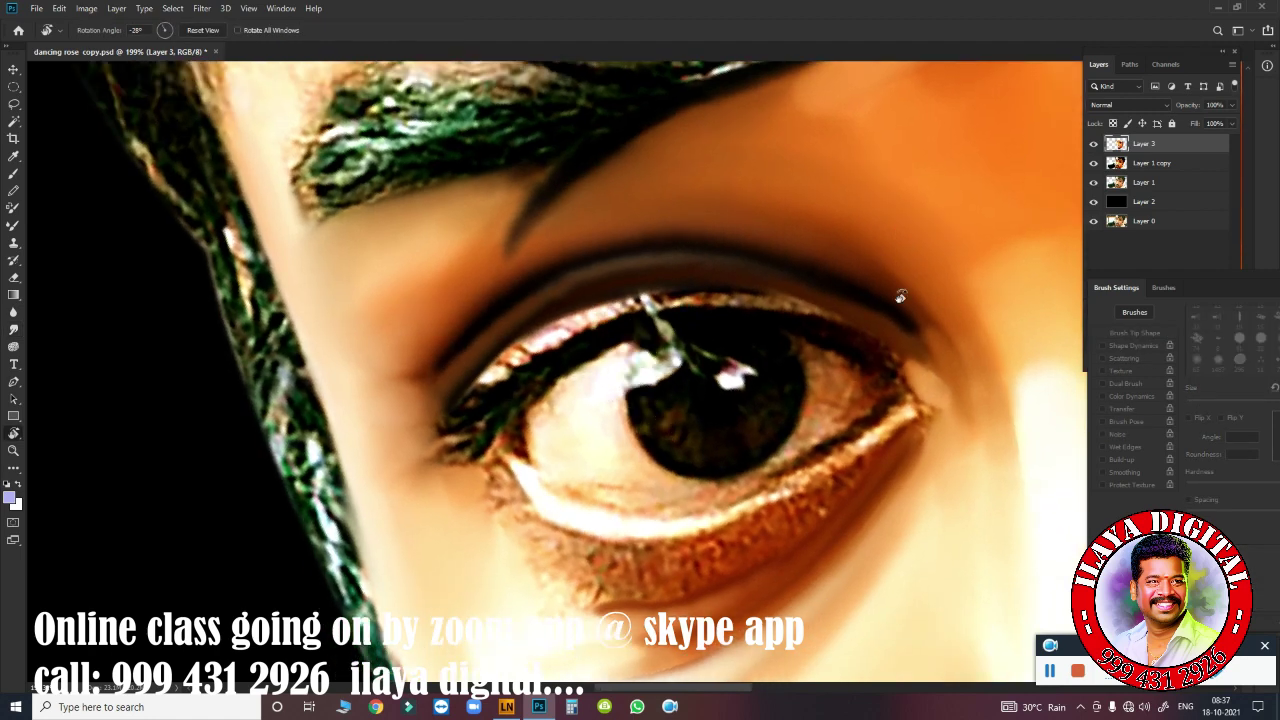
key(r)
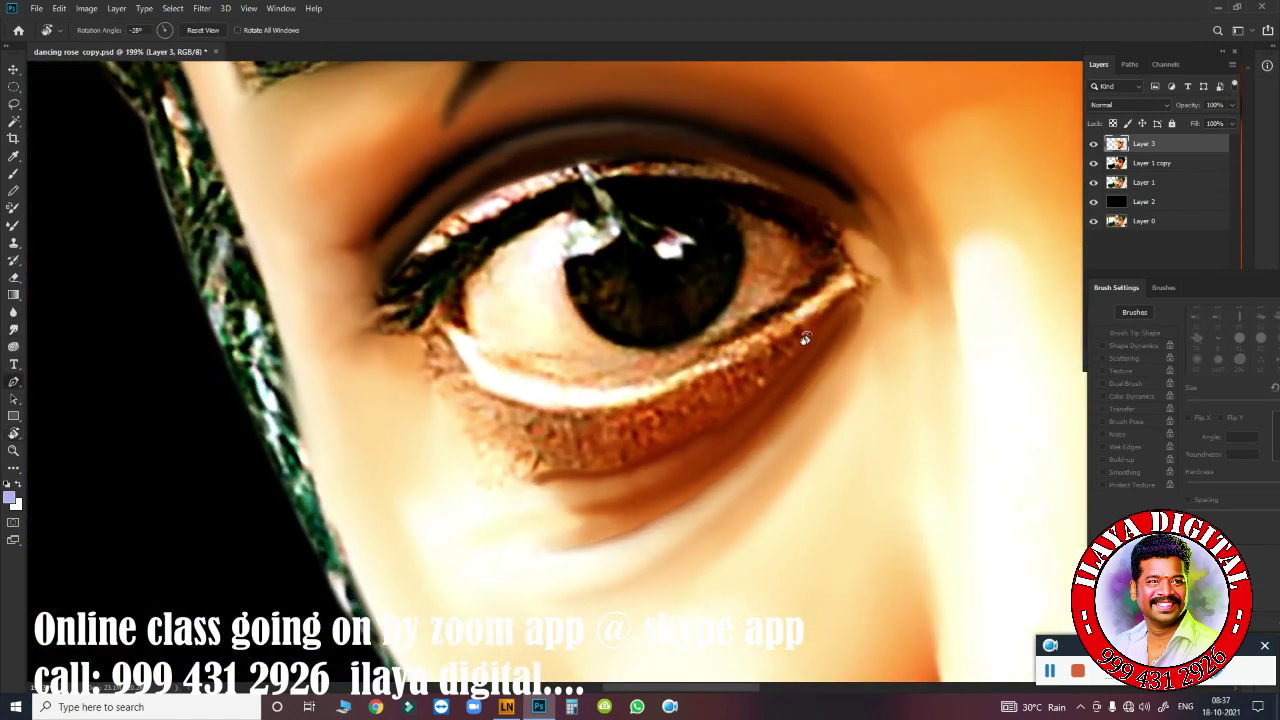
key(p)
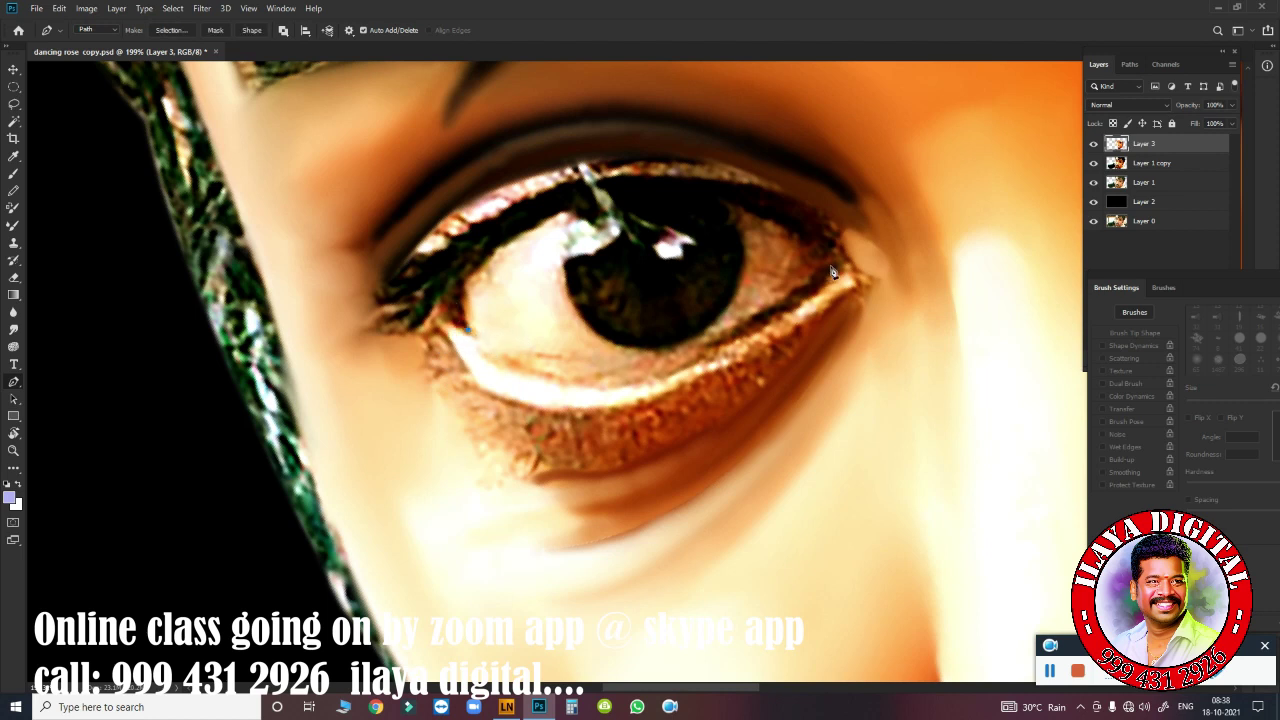
drag(831, 268, 1067, 92)
drag(461, 289, 281, 472)
Paint the selected eye white and its corners pale lavender with the Mixer Brush.
key(r)
key(b)
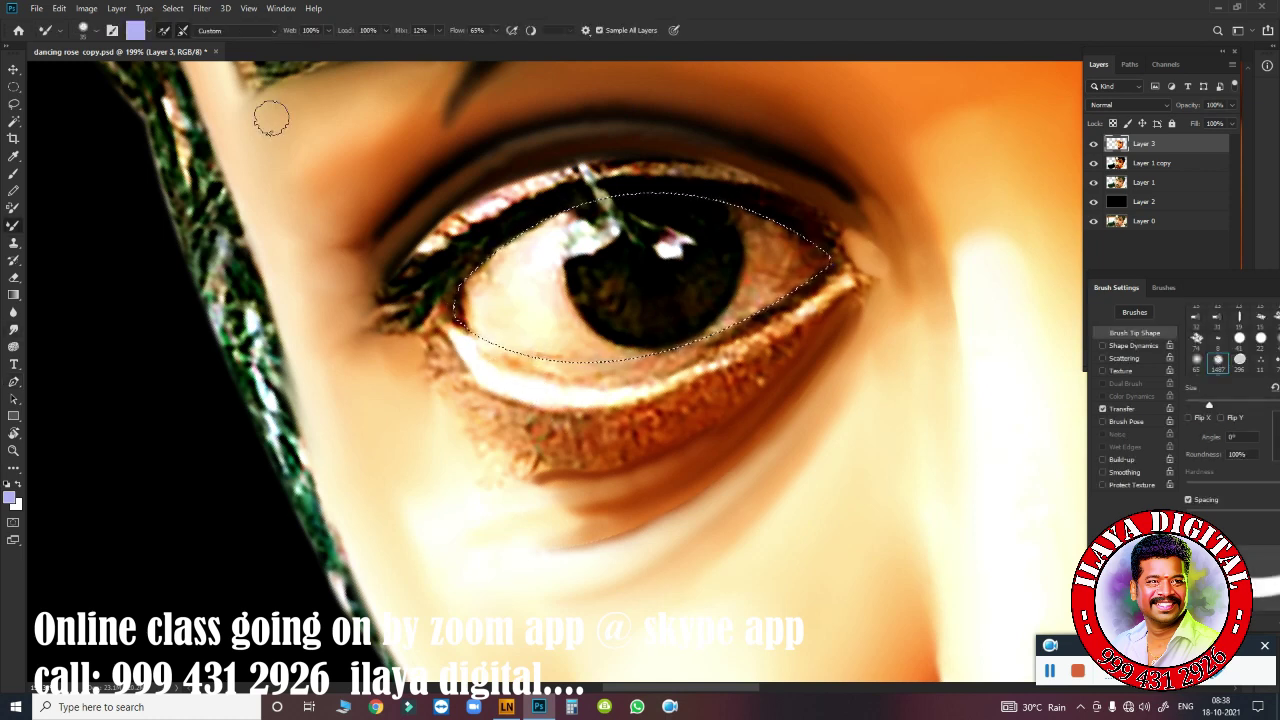
mouse_move(514, 293)
mouse_down()
mouse_move(471, 286)
mouse_move(543, 243)
mouse_move(535, 258)
mouse_move(586, 343)
mouse_move(619, 367)
mouse_up()
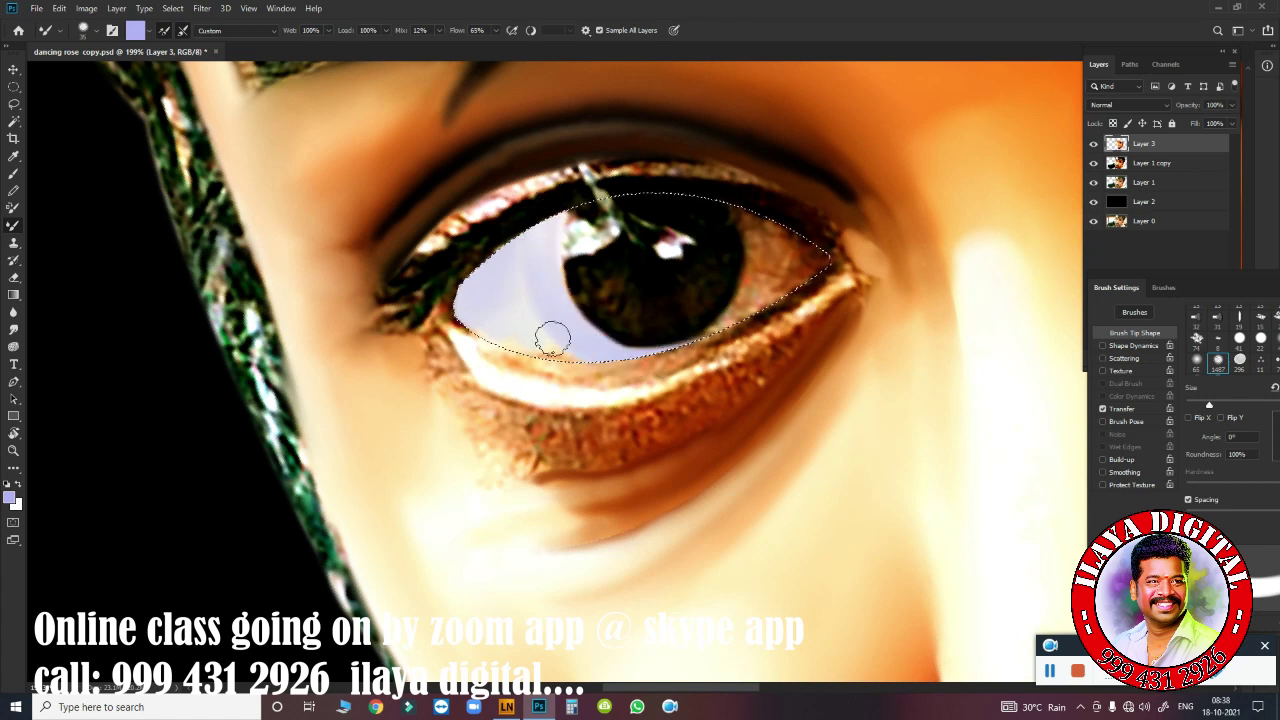
mouse_move(552, 338)
mouse_down()
mouse_move(491, 331)
mouse_move(505, 335)
mouse_up()
mouse_move(760, 255)
mouse_down()
mouse_move(749, 249)
mouse_move(758, 234)
mouse_move(752, 320)
mouse_move(778, 262)
mouse_move(757, 232)
mouse_move(740, 283)
mouse_up()
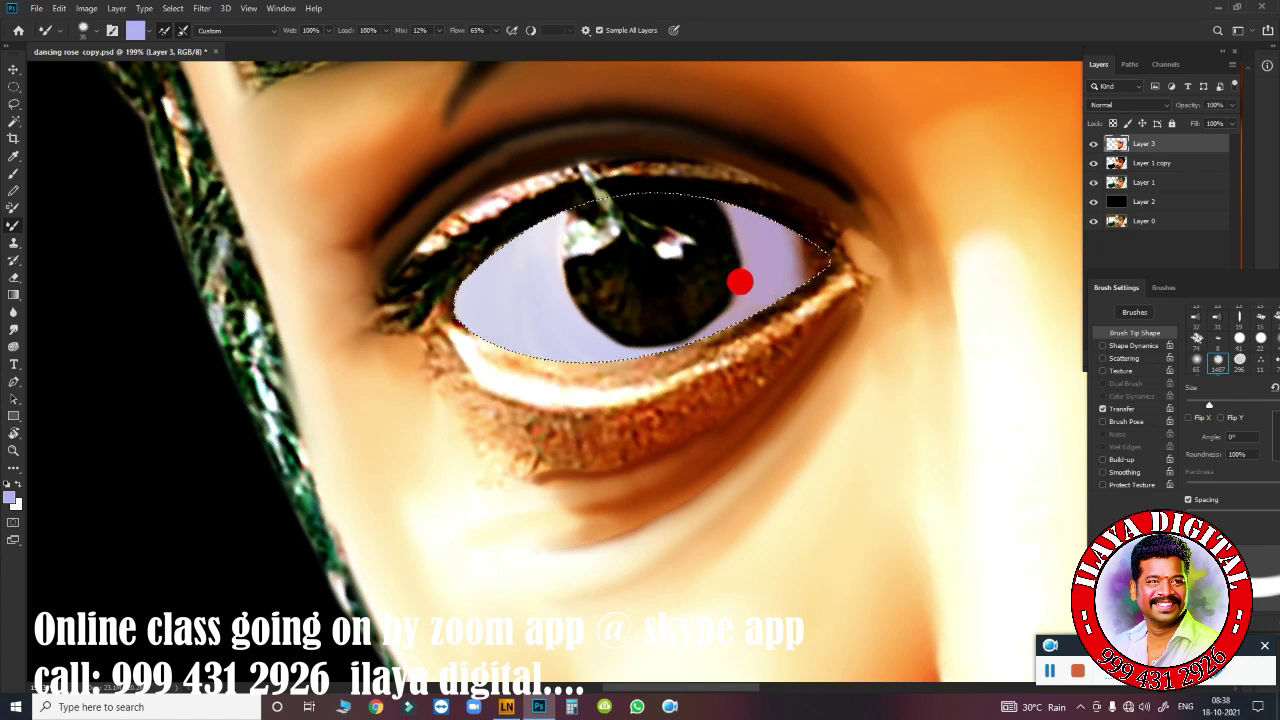
key(r)
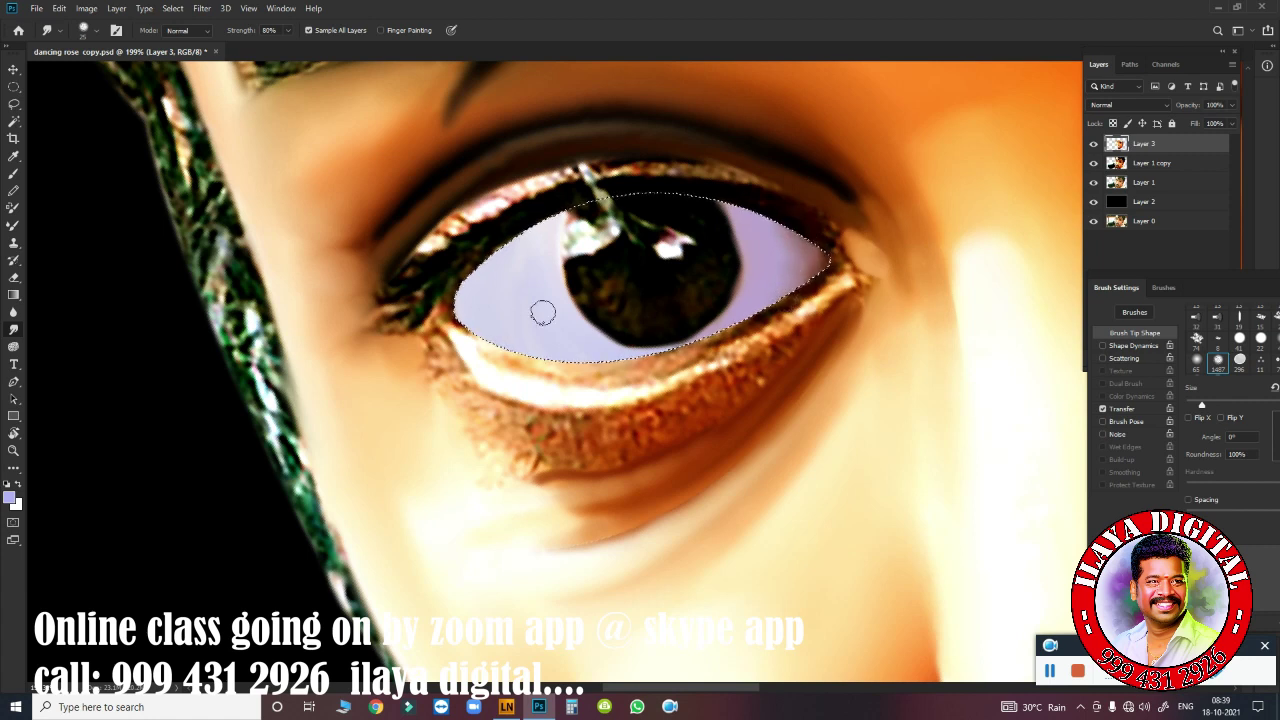
key(b)
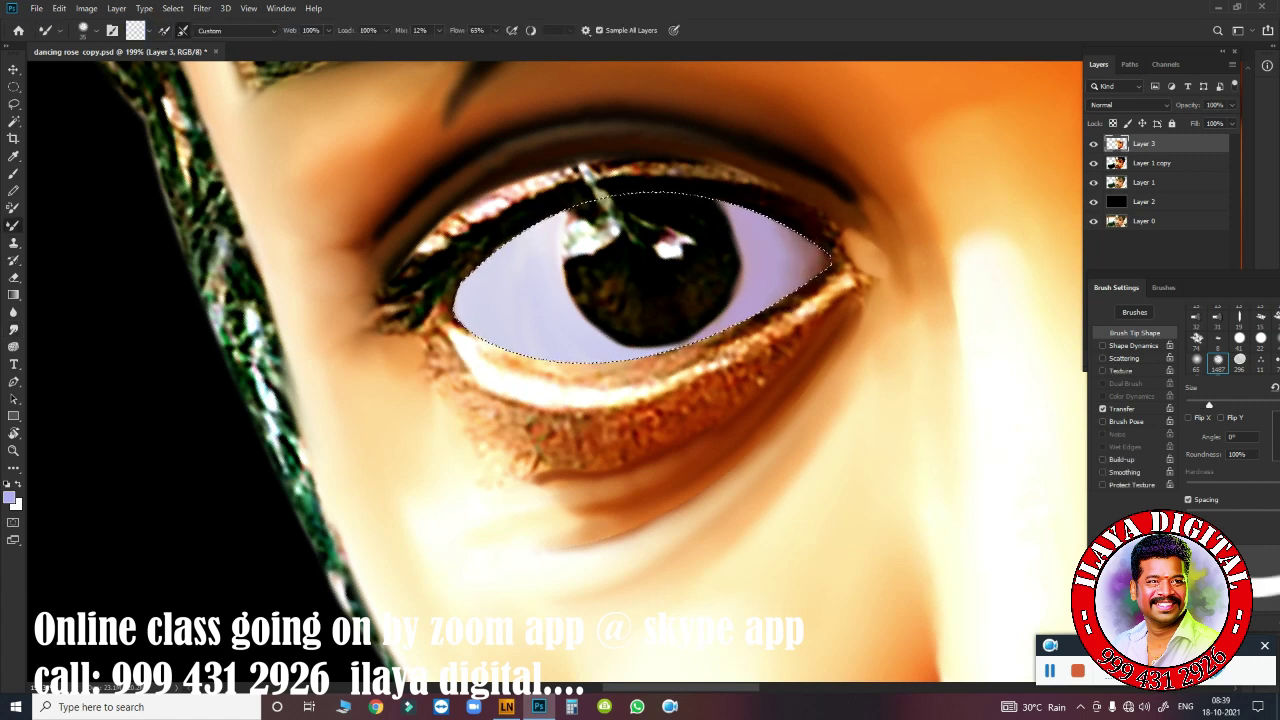
scroll(800, 300, up, 2)
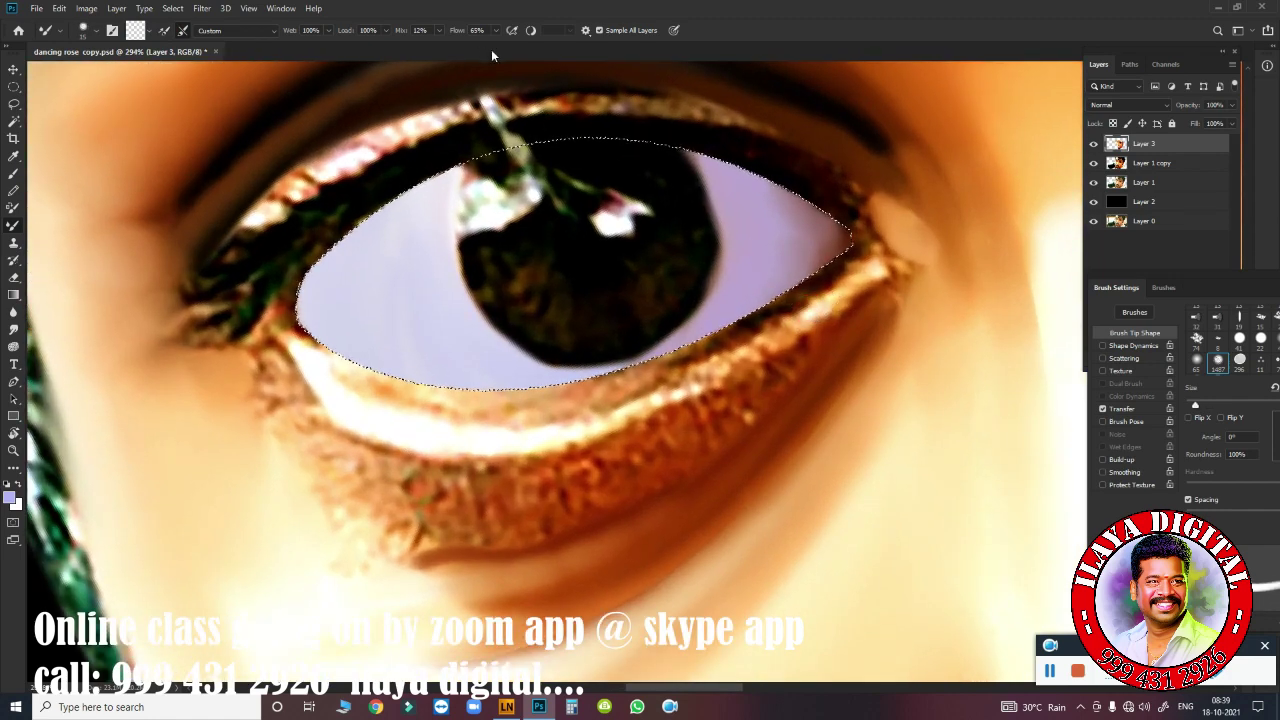
Repaint the upper eyelid edge and upper-left crease as a smooth dark line.
drag(514, 114, 466, 152)
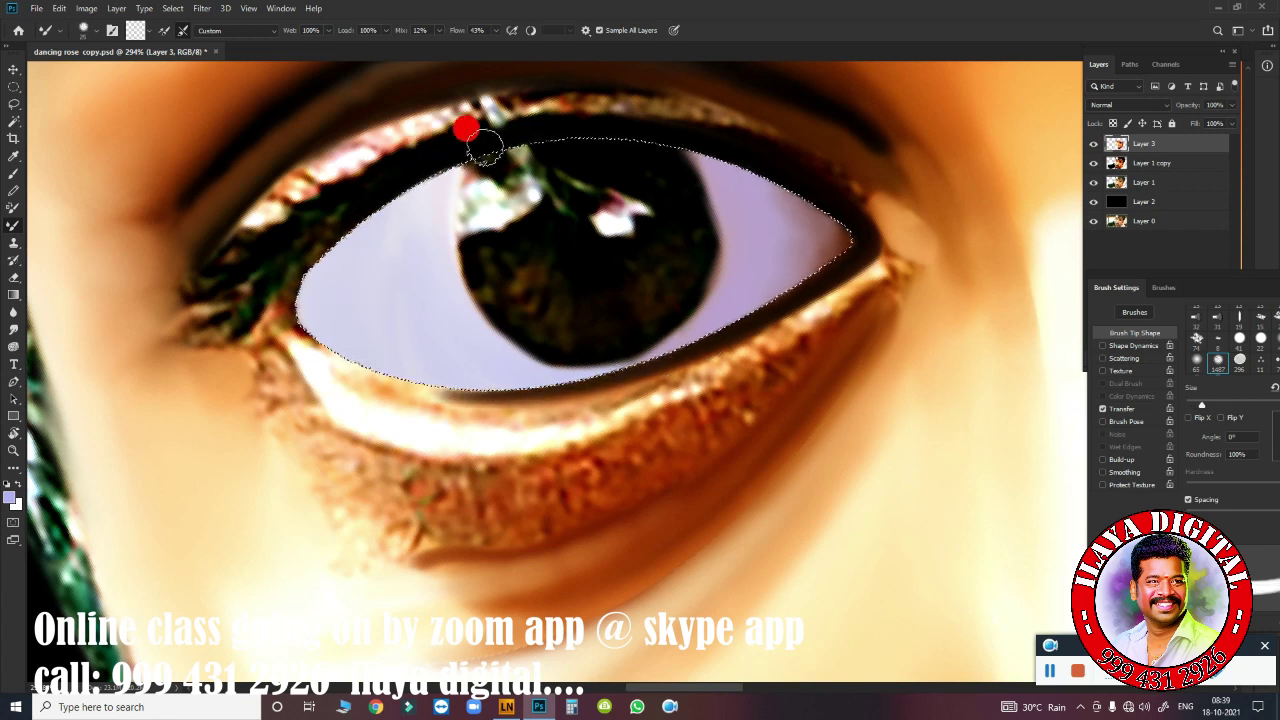
mouse_move(483, 147)
mouse_down()
mouse_move(357, 180)
mouse_move(263, 277)
mouse_move(283, 297)
mouse_up()
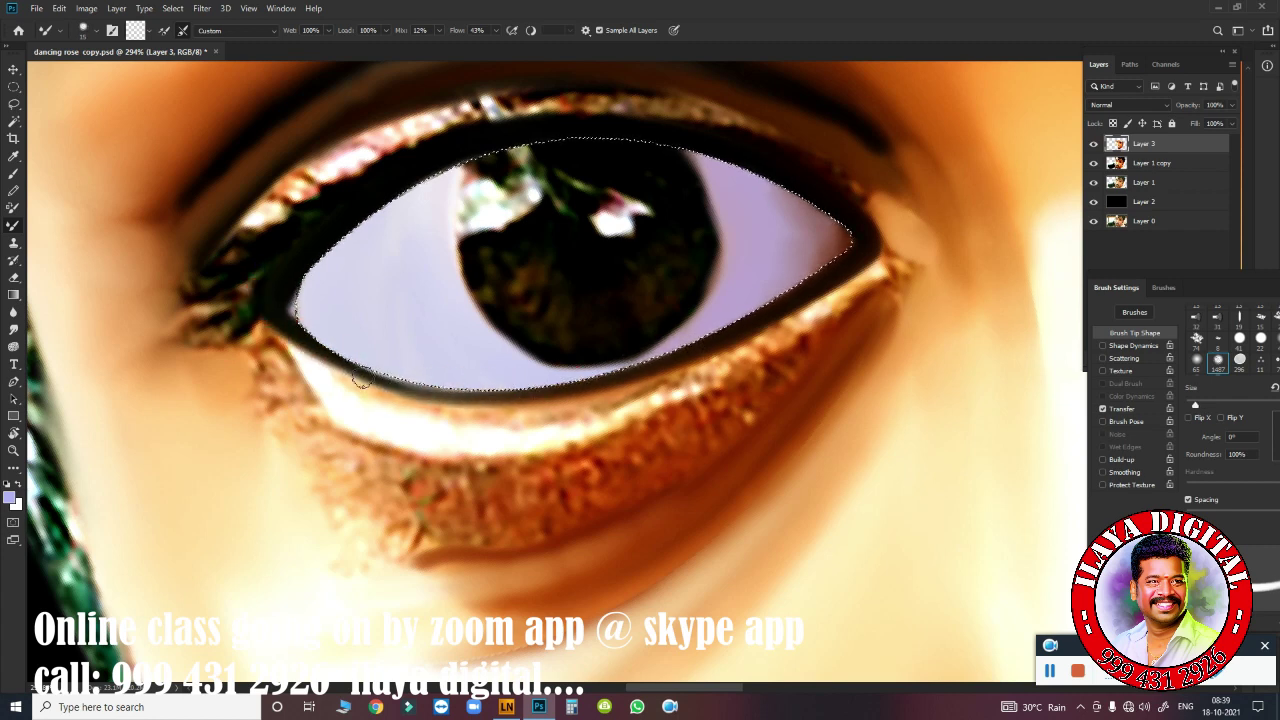
mouse_move(325, 140)
mouse_down()
mouse_move(795, 145)
mouse_move(852, 177)
mouse_up()
drag(195, 305, 285, 195)
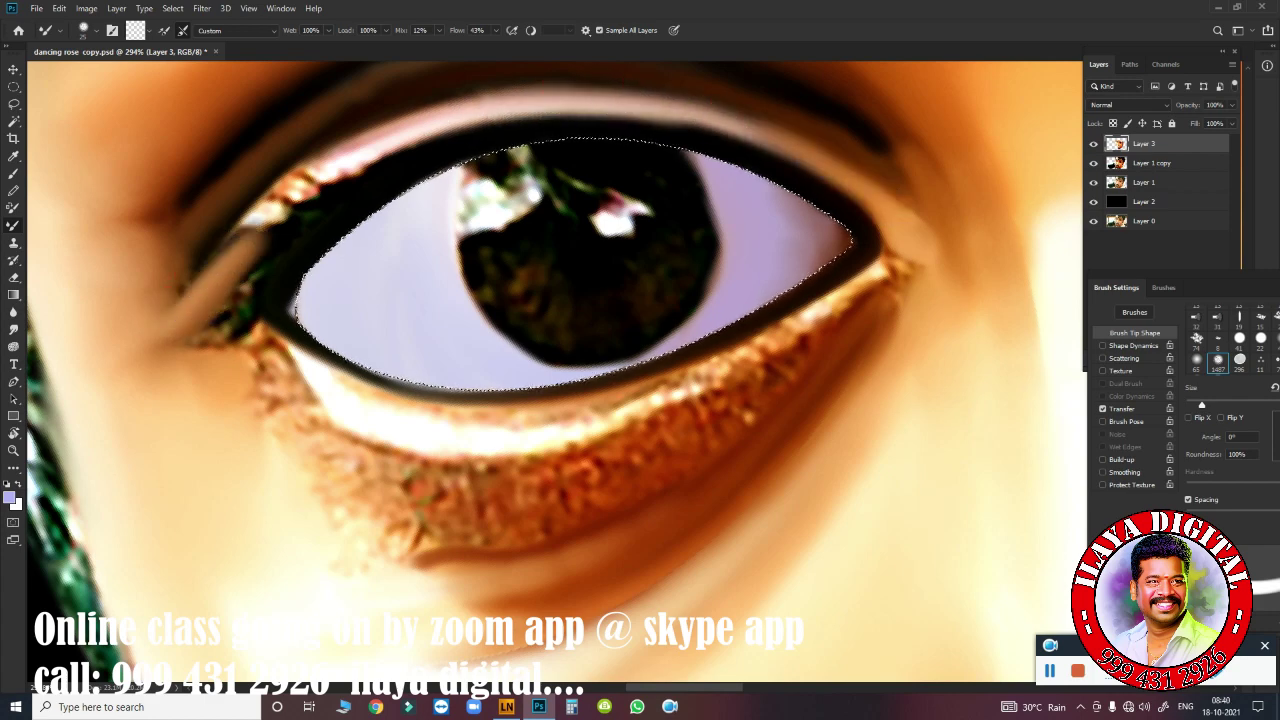
drag(335, 132, 168, 272)
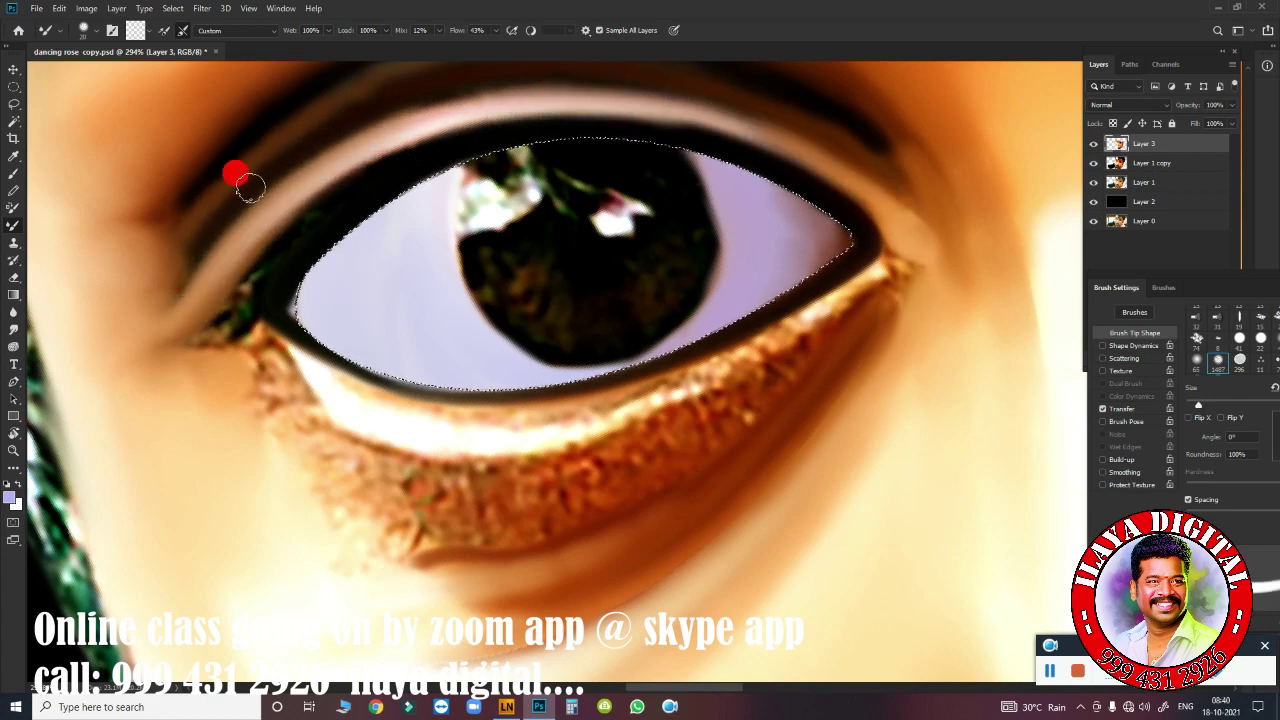
scroll(582, 241, up, 4)
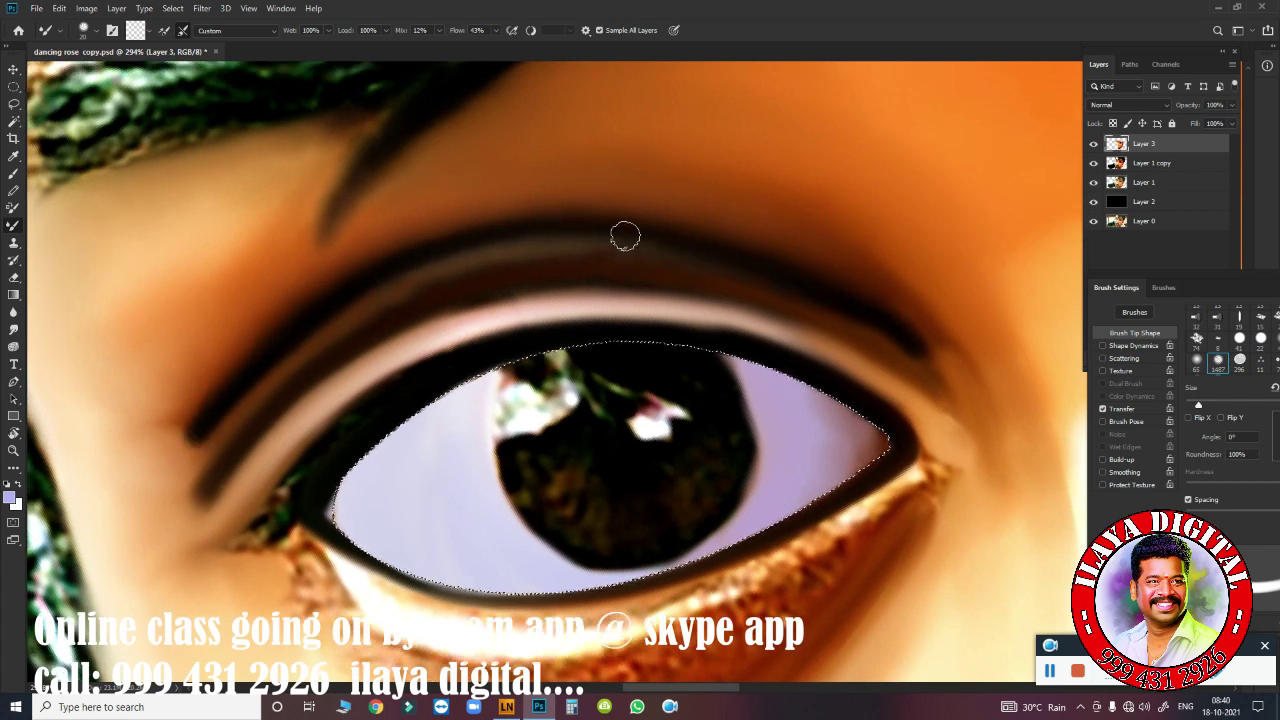
Mixer-brush the upper and outer eyelid creases and upper lid edge smooth.
drag(623, 235, 699, 237)
drag(849, 300, 943, 363)
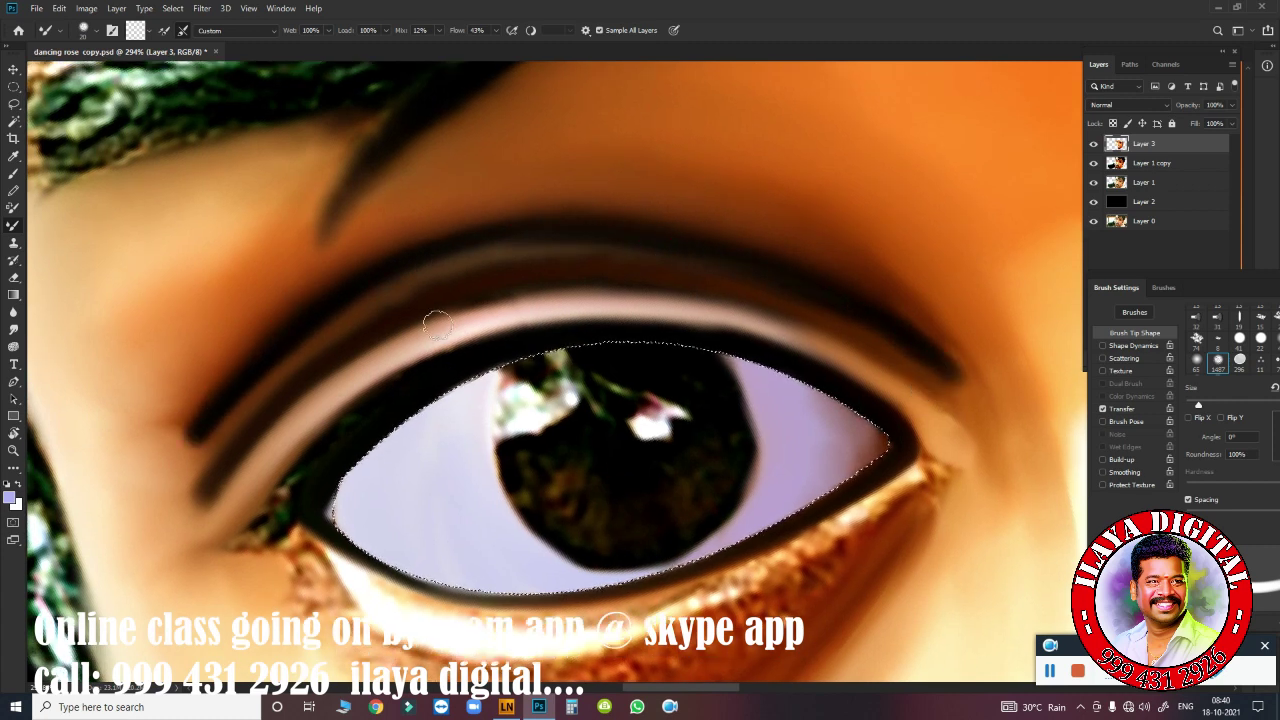
mouse_move(332, 350)
mouse_down()
mouse_move(397, 303)
mouse_move(689, 280)
mouse_up()
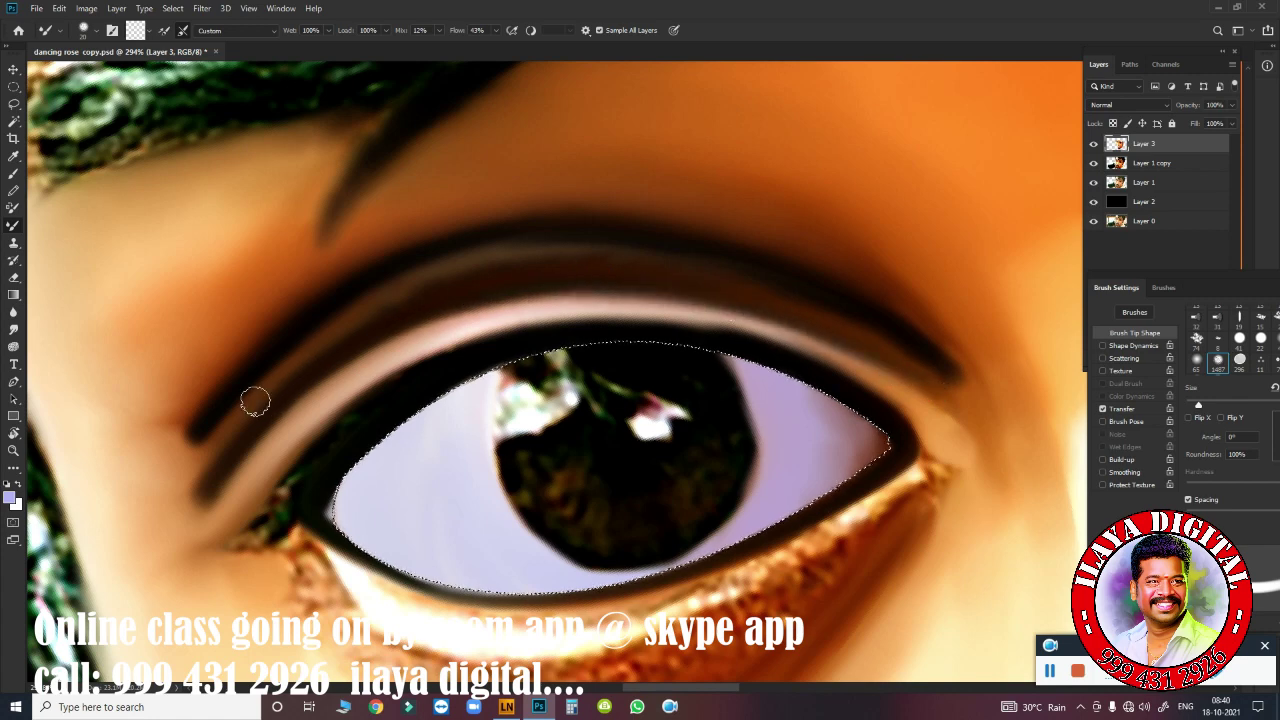
drag(820, 463, 793, 306)
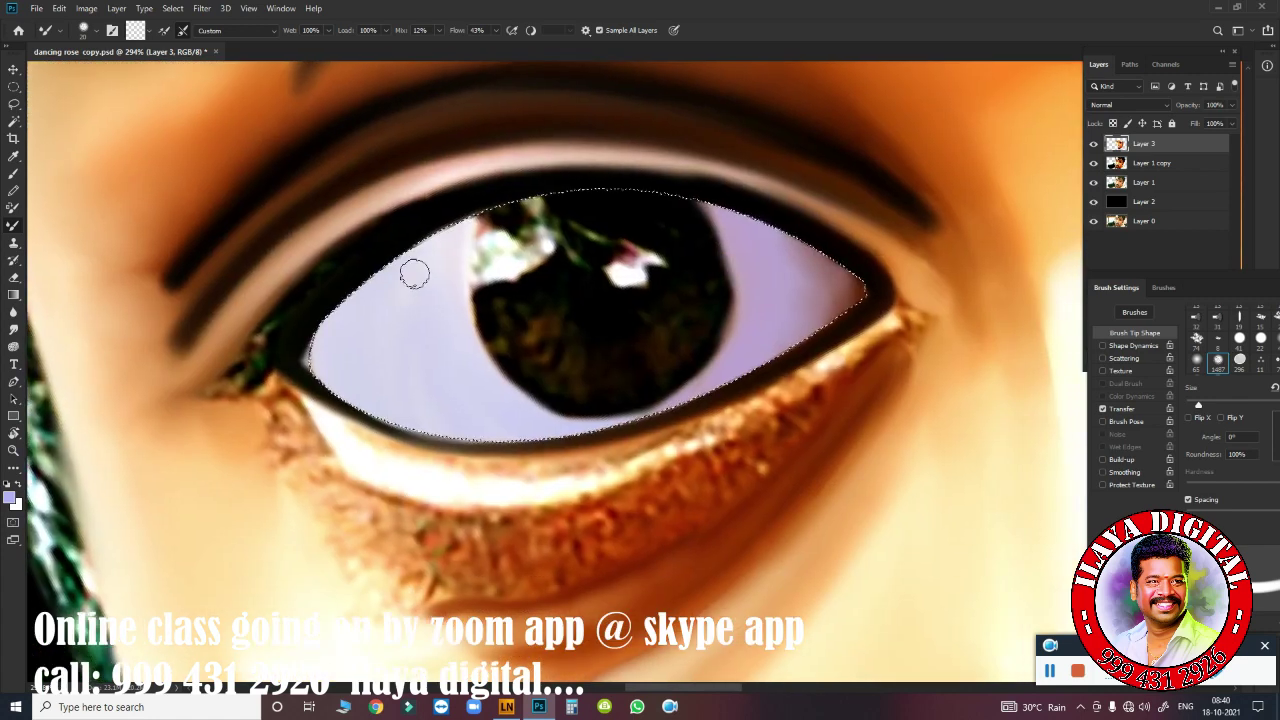
mouse_move(280, 316)
mouse_down()
mouse_move(554, 186)
mouse_move(475, 176)
mouse_up()
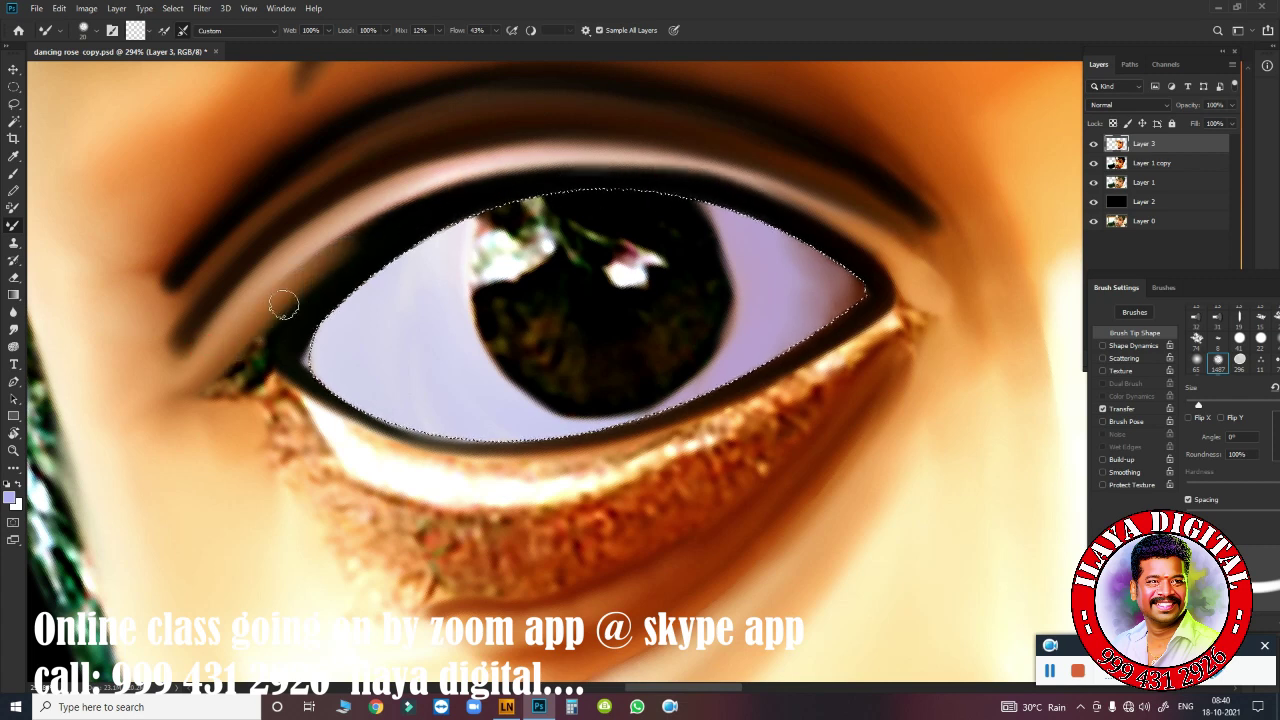
drag(545, 152, 709, 180)
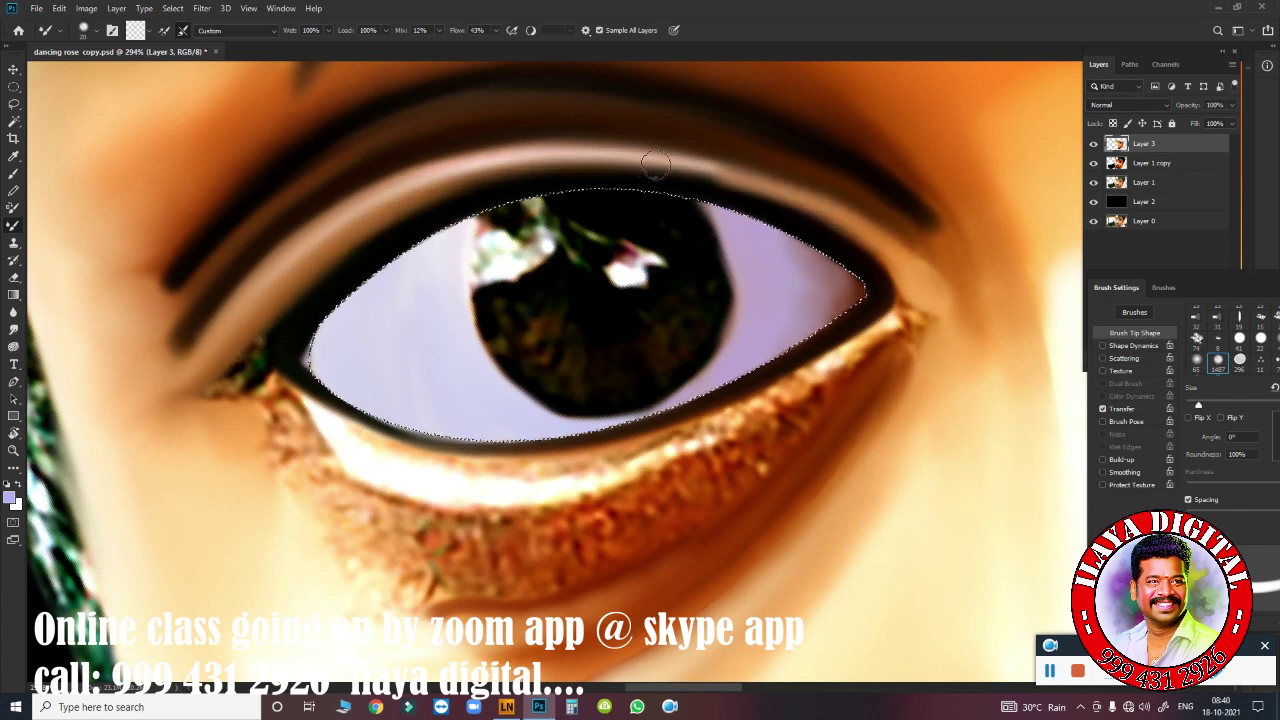
drag(788, 195, 802, 210)
mouse_move(226, 366)
mouse_down()
mouse_move(296, 323)
mouse_move(269, 371)
mouse_move(277, 340)
mouse_move(537, 371)
mouse_up()
Smooth the lower lid and pale band beneath it toward the inner corner.
scroll(408, 379, down, 3)
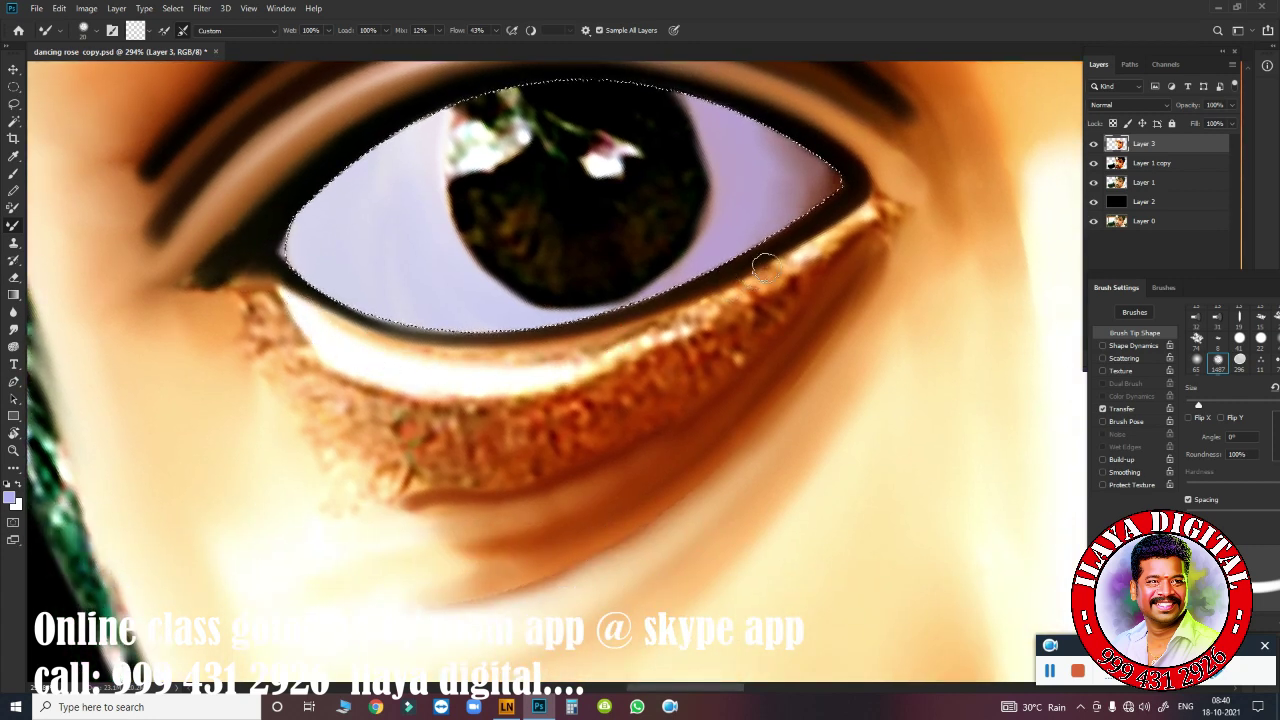
drag(766, 263, 583, 344)
mouse_move(244, 298)
mouse_down()
mouse_move(280, 333)
mouse_move(246, 286)
mouse_move(204, 286)
mouse_up()
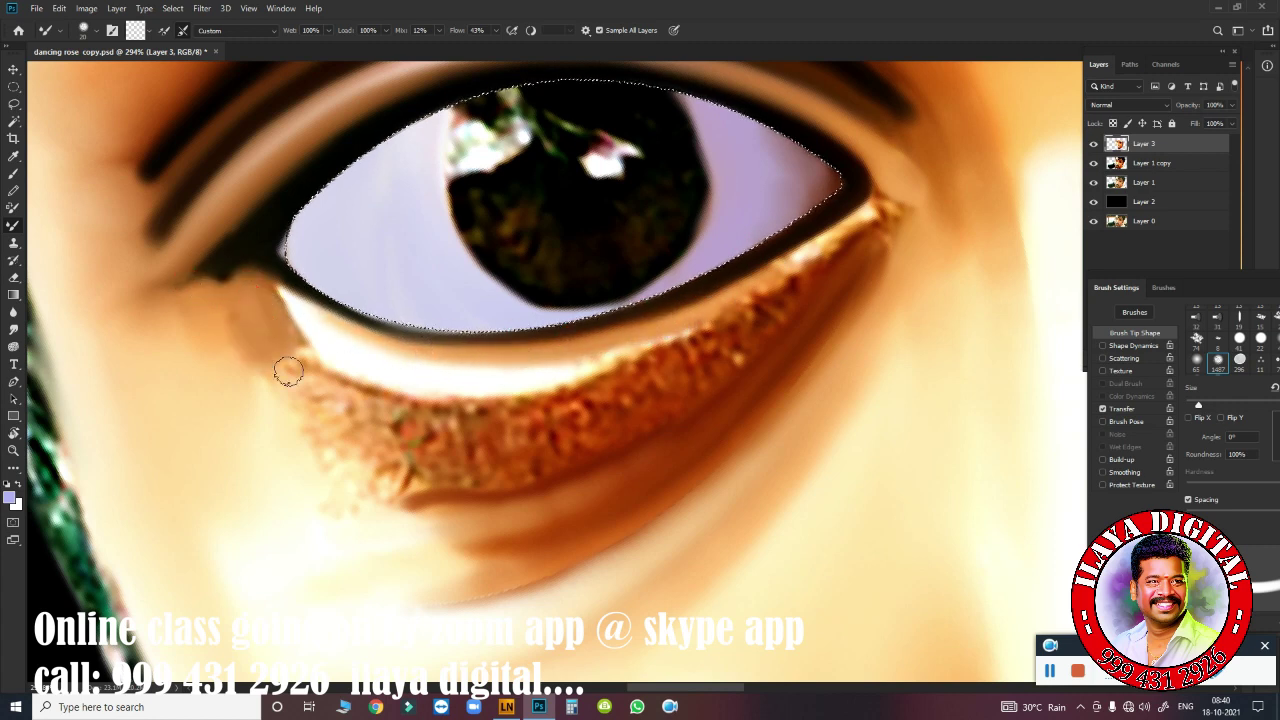
drag(286, 371, 284, 341)
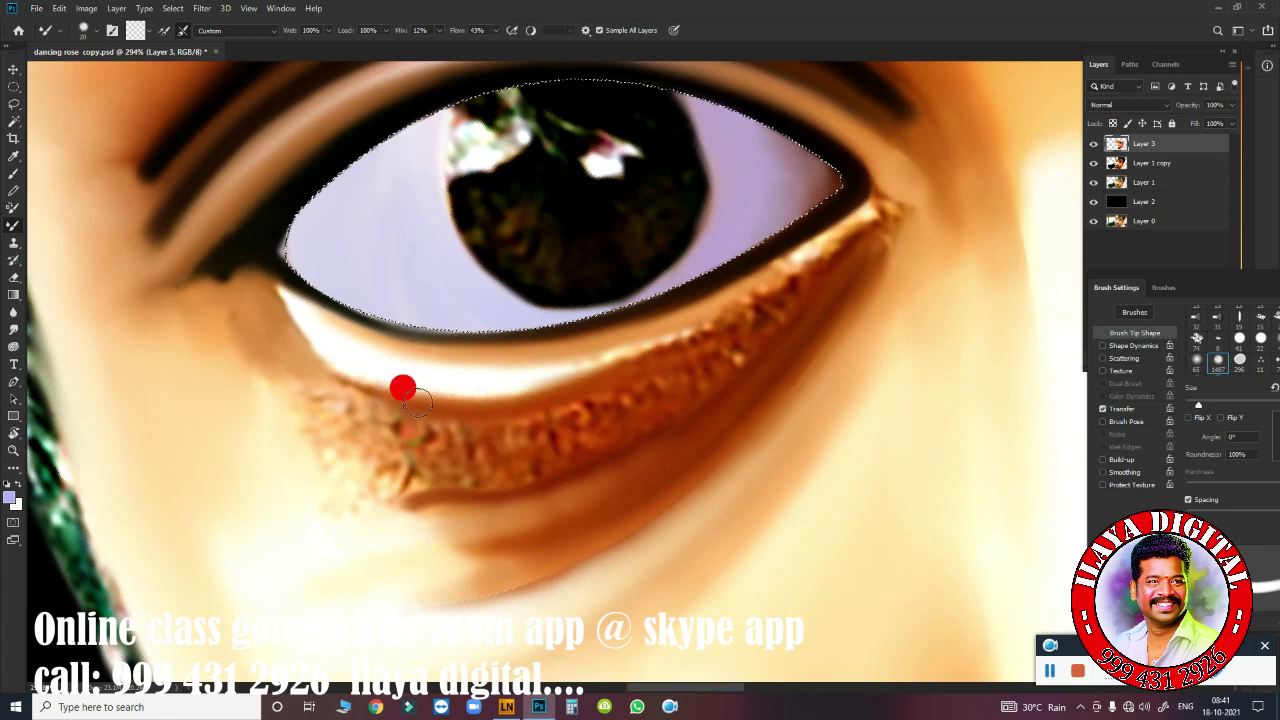
drag(703, 328, 300, 372)
Paint soft brown folds below the lower lid and smooth the lash band.
drag(500, 486, 340, 492)
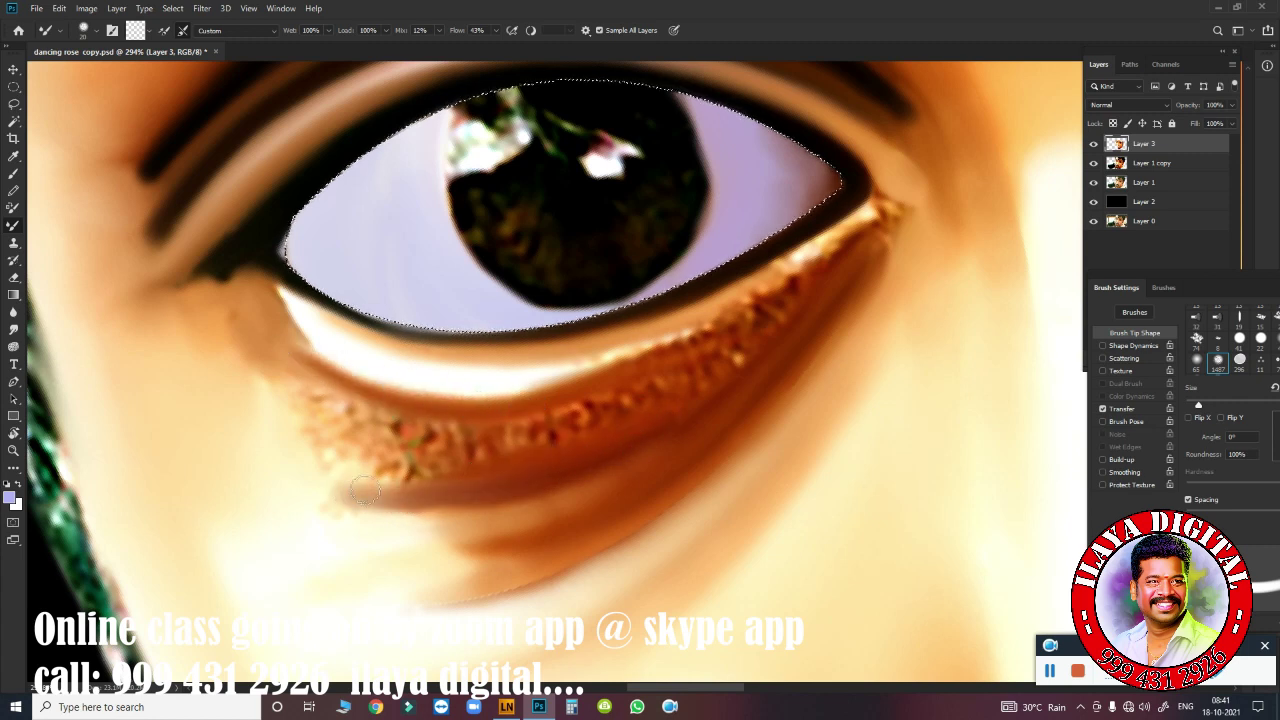
drag(610, 505, 427, 551)
drag(707, 460, 451, 591)
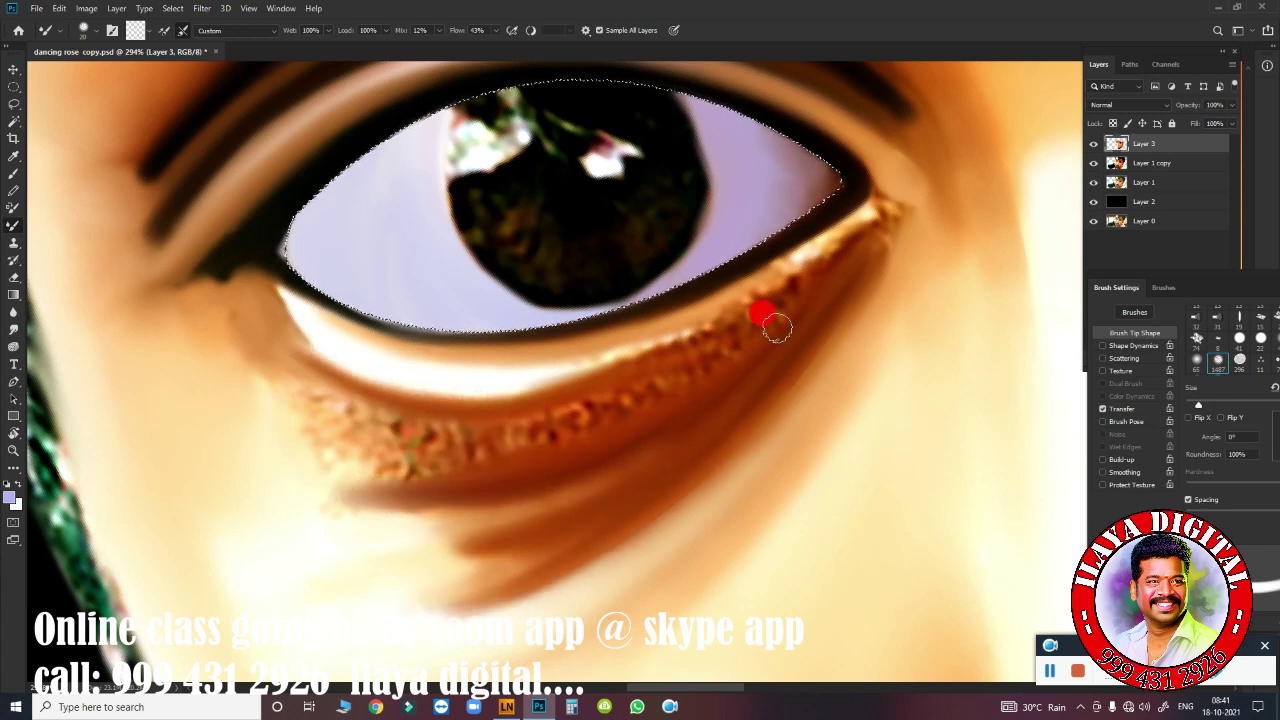
drag(680, 320, 491, 377)
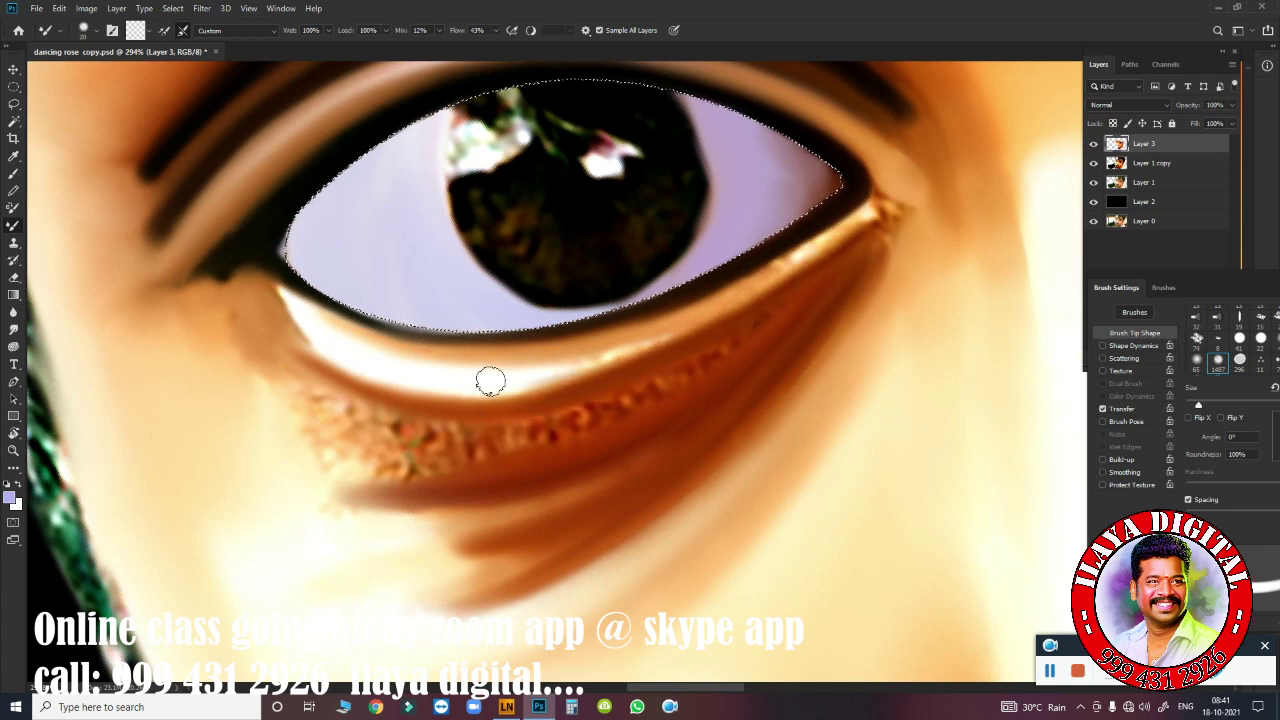
drag(740, 285, 710, 279)
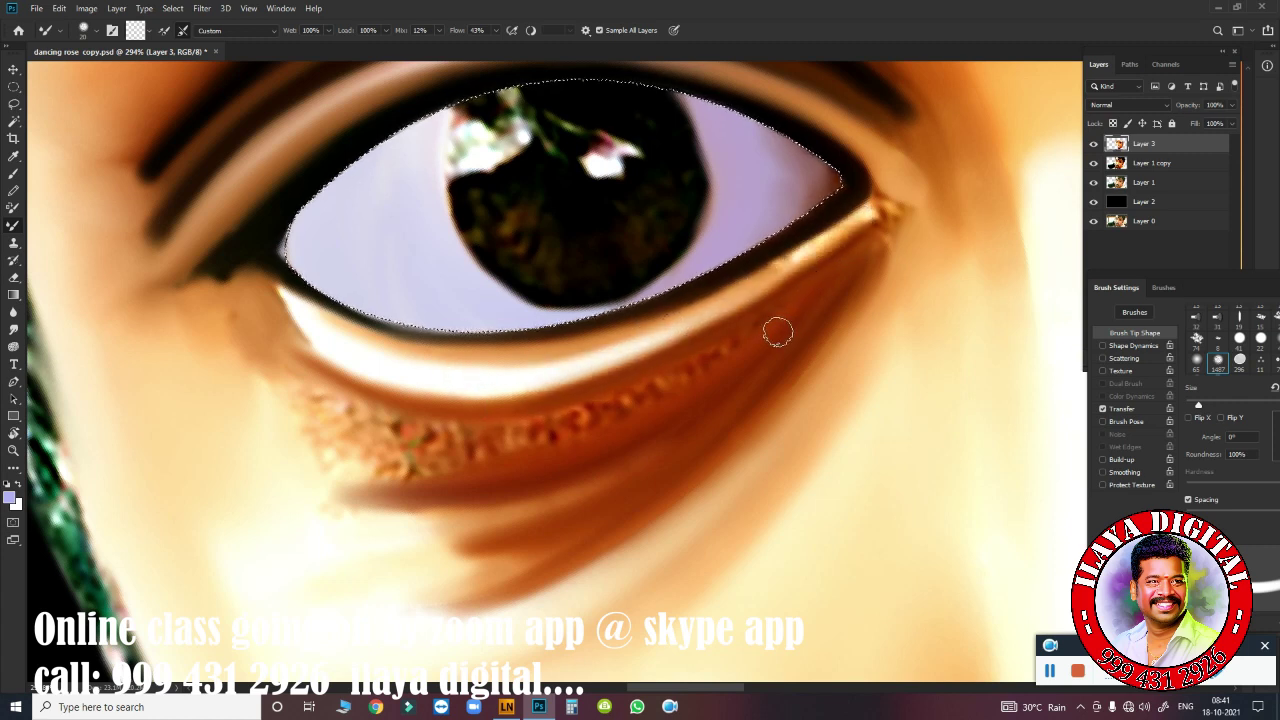
key(shift+r)
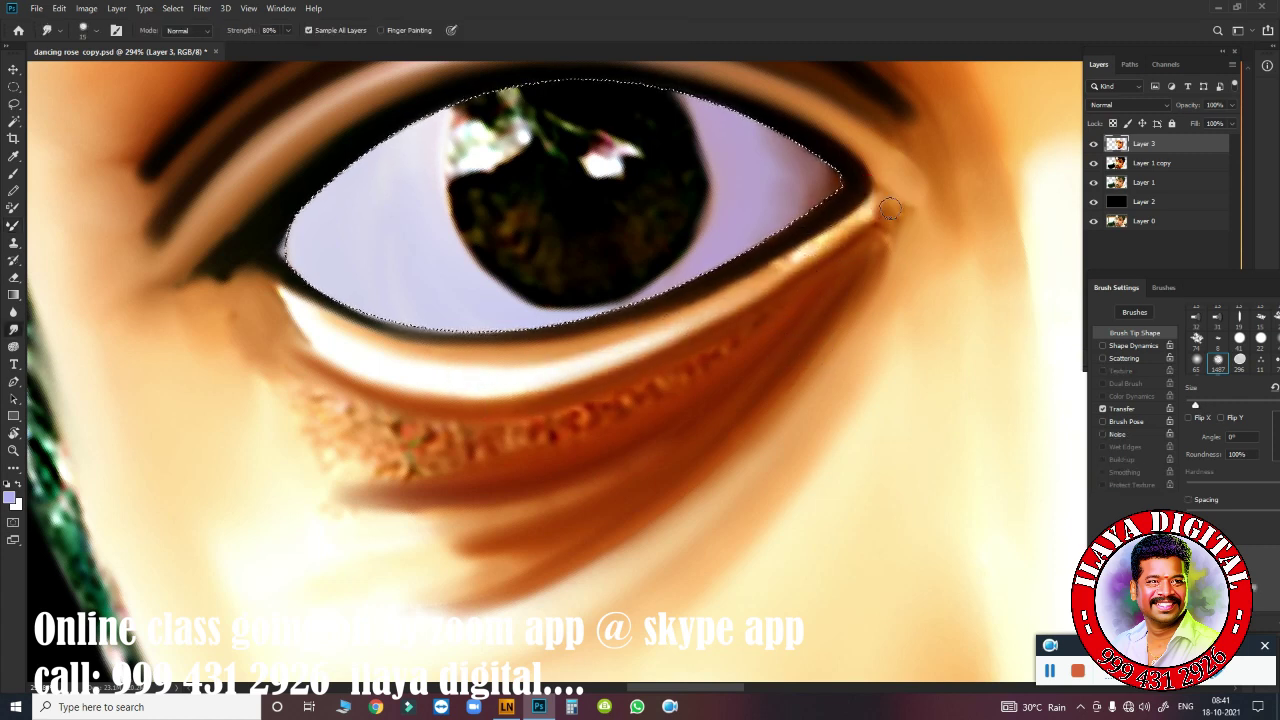
With a larger smudge brush, smear the lower-lid lash band and skin below smooth.
key(bracketright)
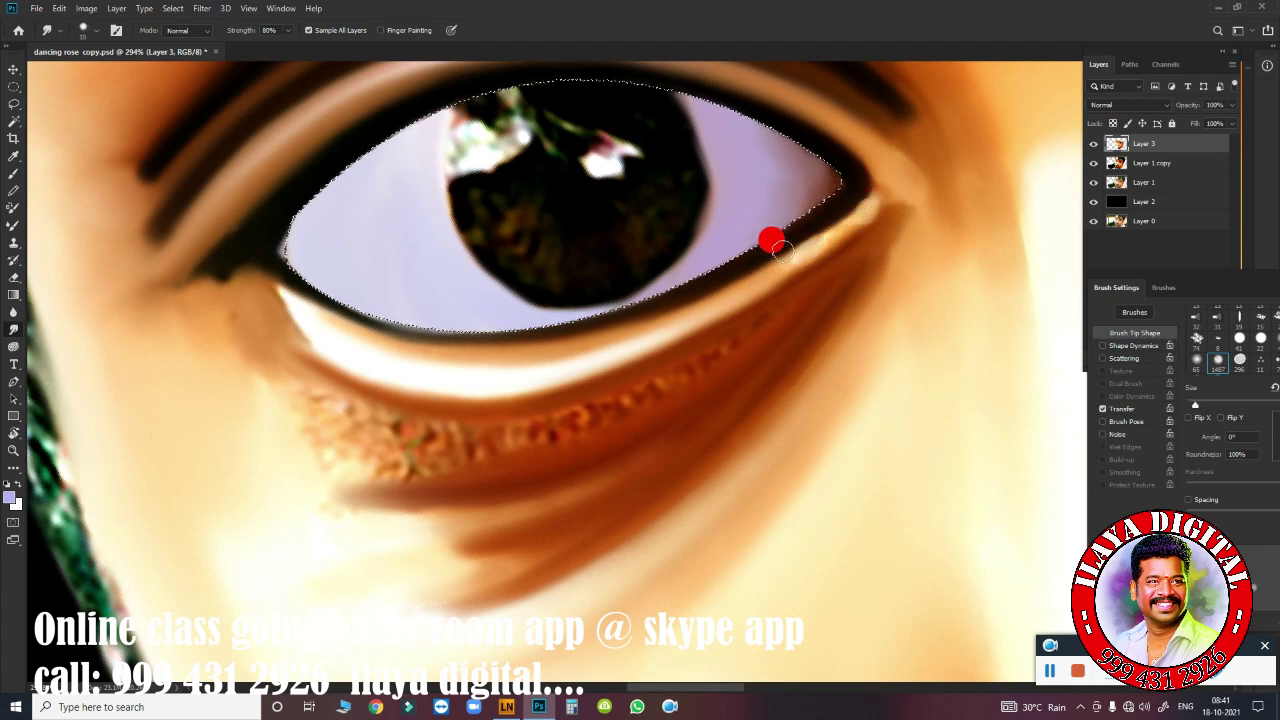
drag(314, 323, 530, 408)
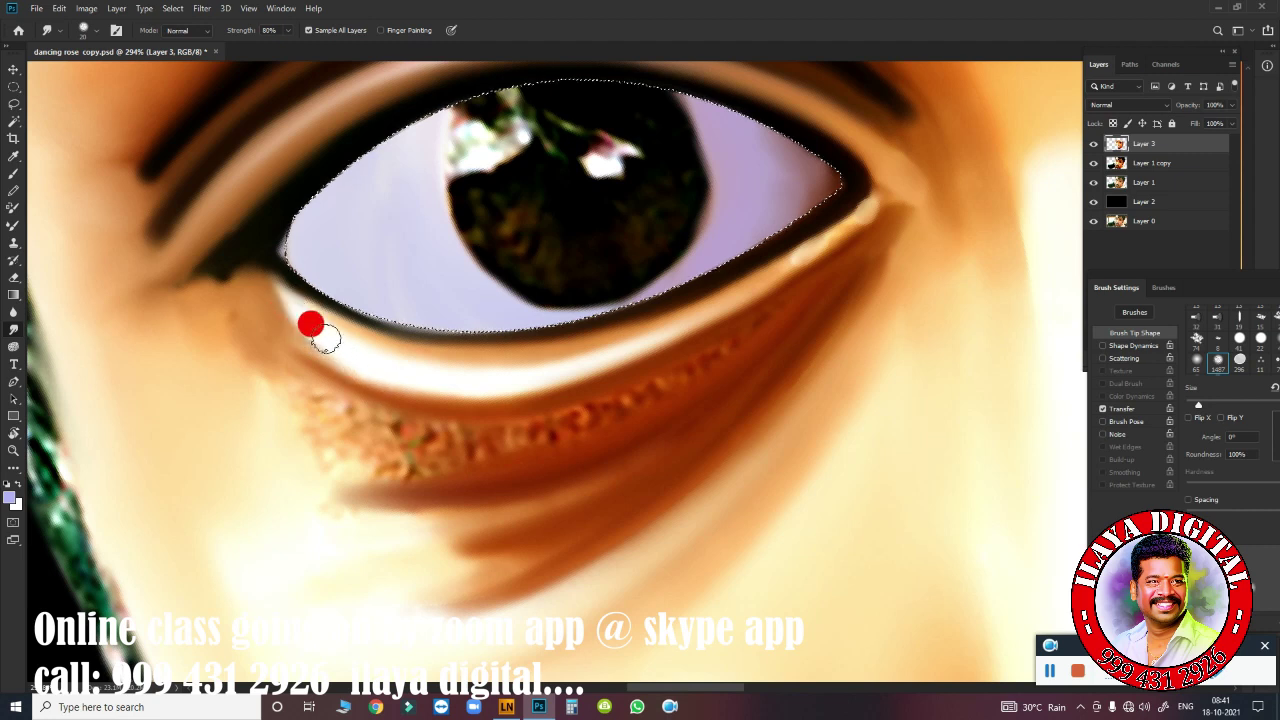
drag(697, 381, 668, 370)
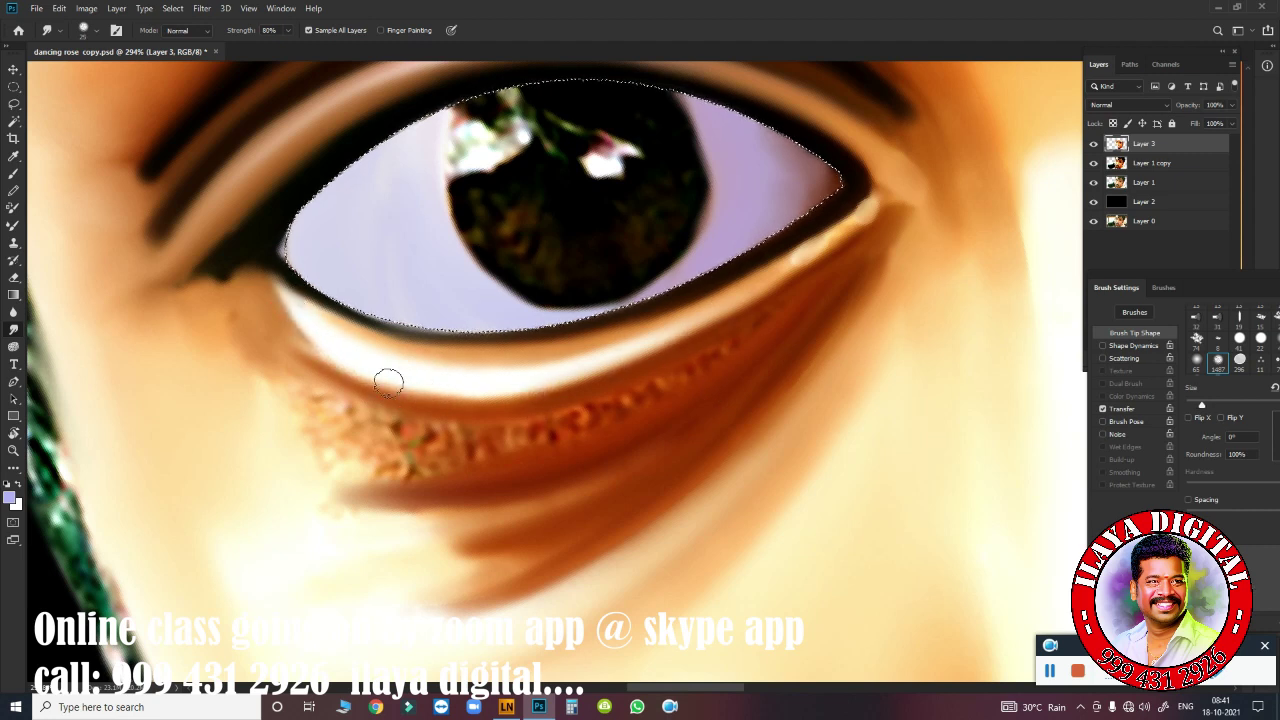
mouse_move(214, 264)
mouse_down()
mouse_move(191, 248)
mouse_move(171, 266)
mouse_up()
key(bracketright)
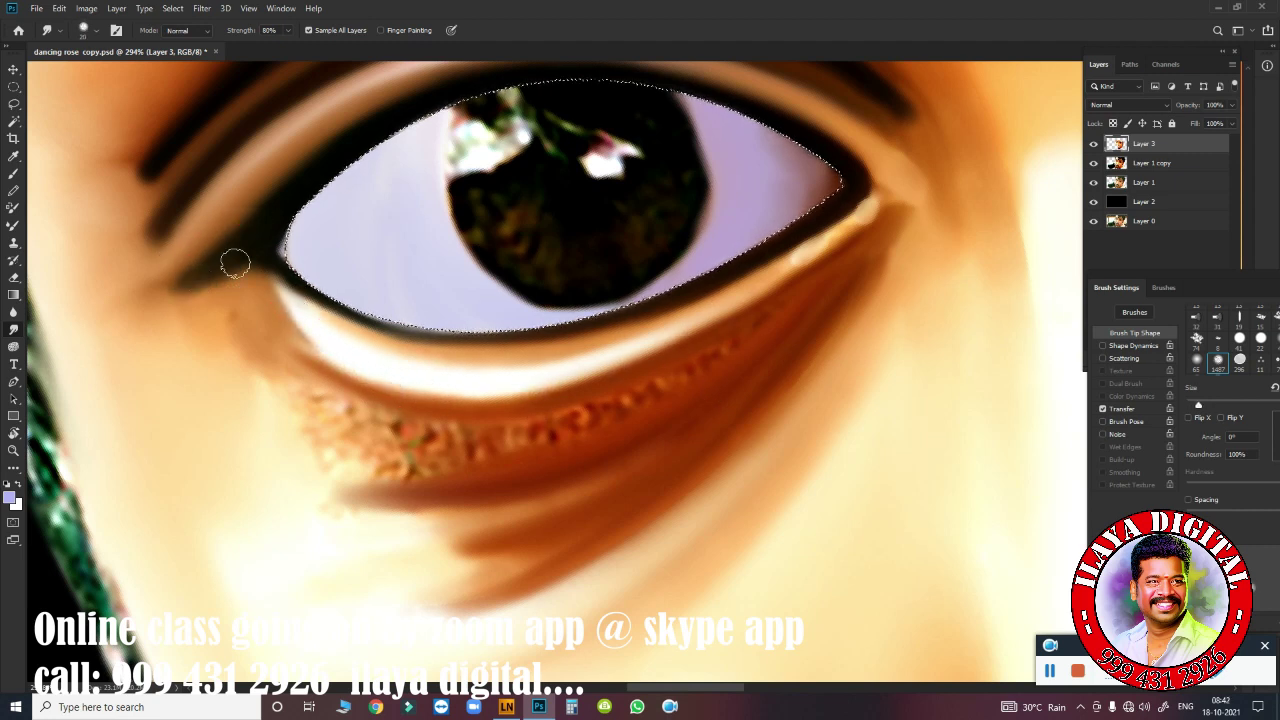
drag(258, 318, 613, 355)
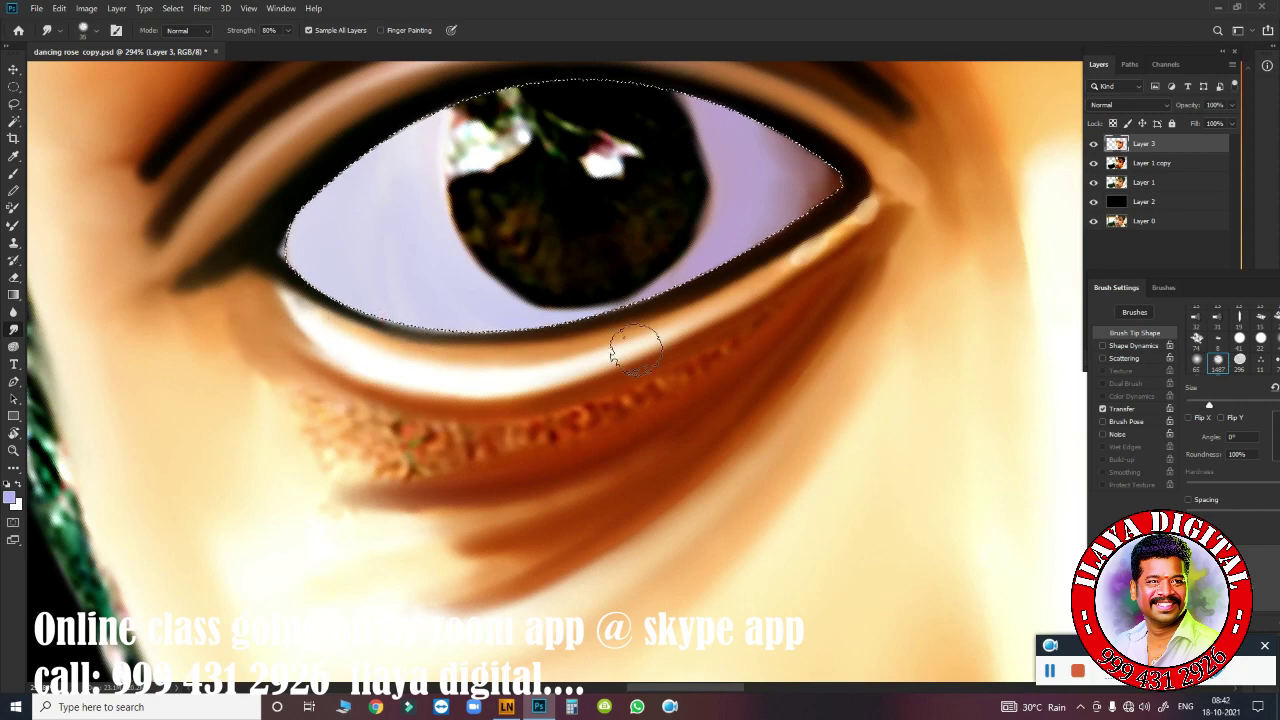
Smudge the upper and lower eyelid edges around the inner and outer corners.
mouse_move(743, 420)
mouse_down()
mouse_move(694, 374)
mouse_move(760, 510)
mouse_up()
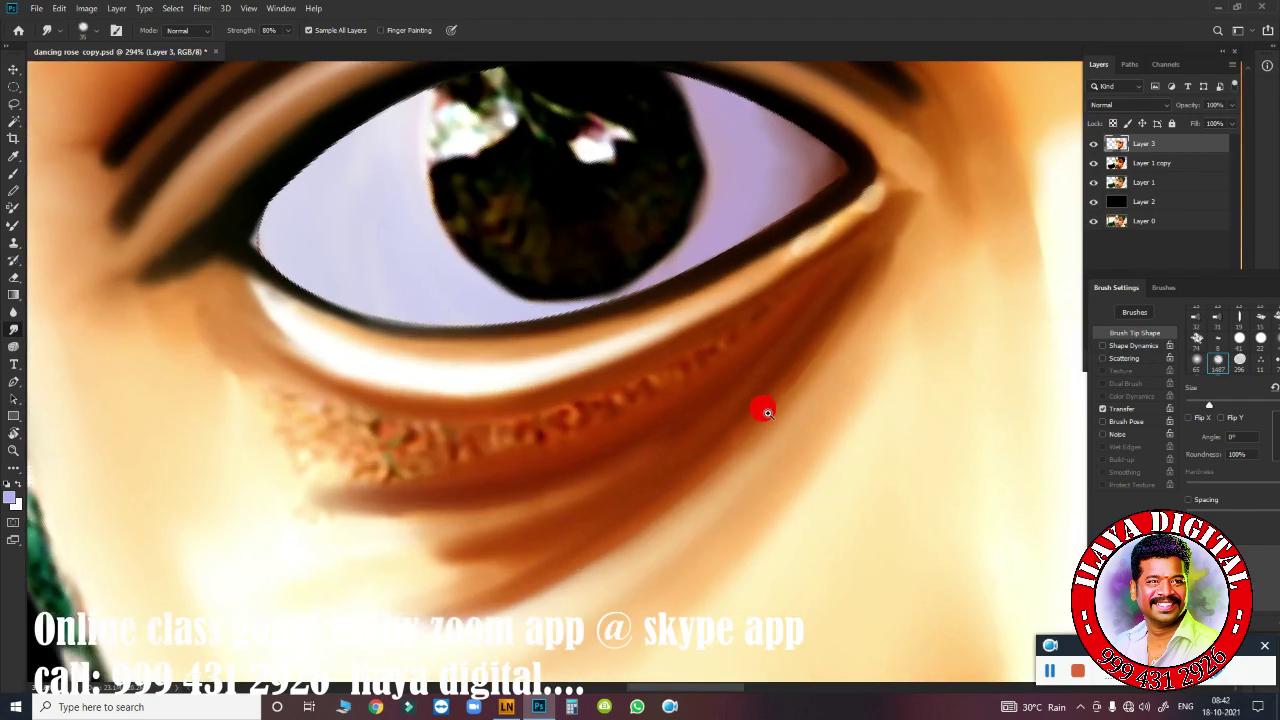
mouse_move(571, 267)
mouse_down()
mouse_move(606, 294)
mouse_move(520, 277)
mouse_move(542, 380)
mouse_up()
drag(245, 343, 440, 240)
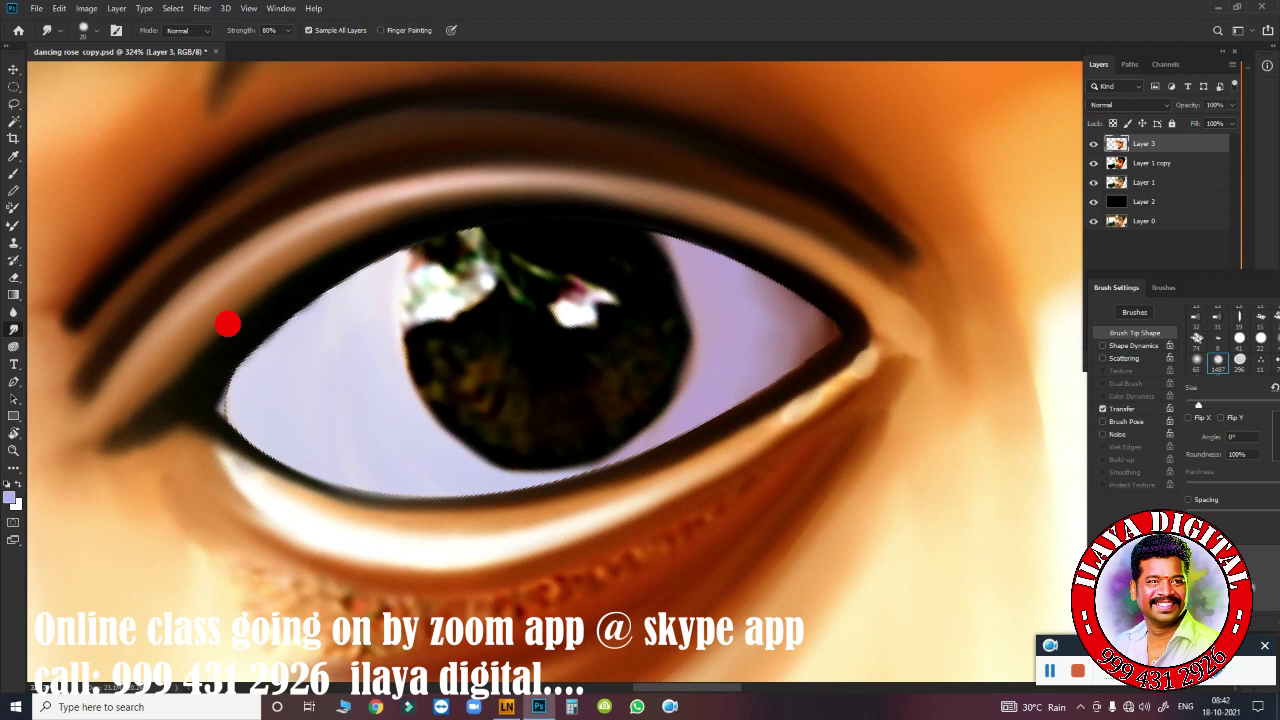
mouse_move(769, 268)
mouse_down()
mouse_move(829, 300)
mouse_move(791, 366)
mouse_move(500, 482)
mouse_up()
drag(221, 424, 345, 490)
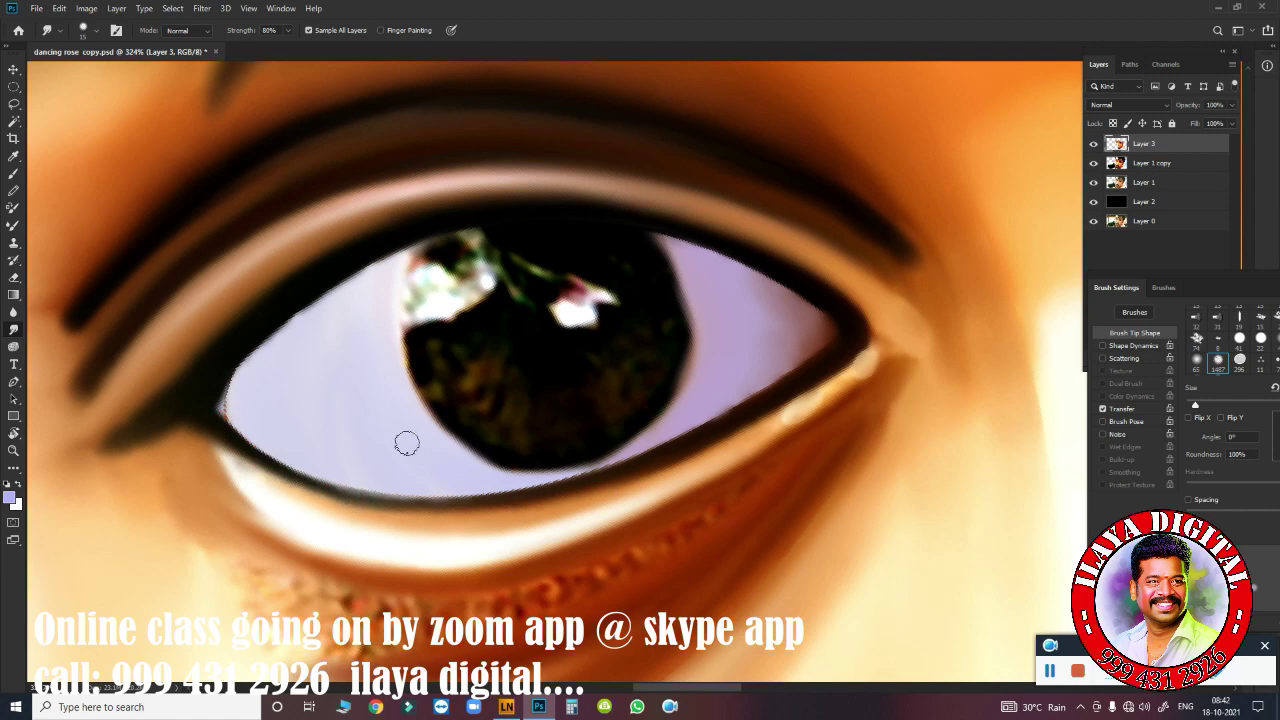
mouse_move(255, 366)
mouse_down()
mouse_move(228, 403)
mouse_move(209, 389)
mouse_move(236, 355)
mouse_up()
Rotate the view and blend the lash spots and dark under-eye fold into the skin.
drag(609, 444, 709, 237)
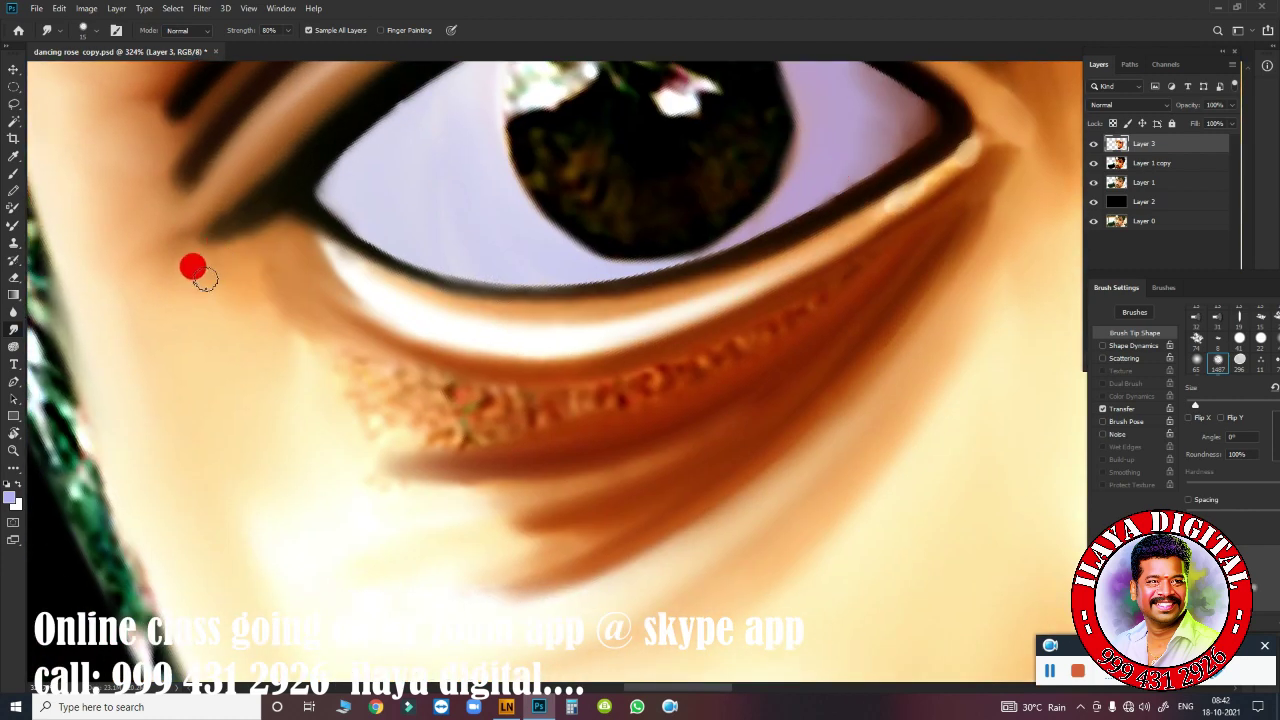
scroll(425, 414, down, 5)
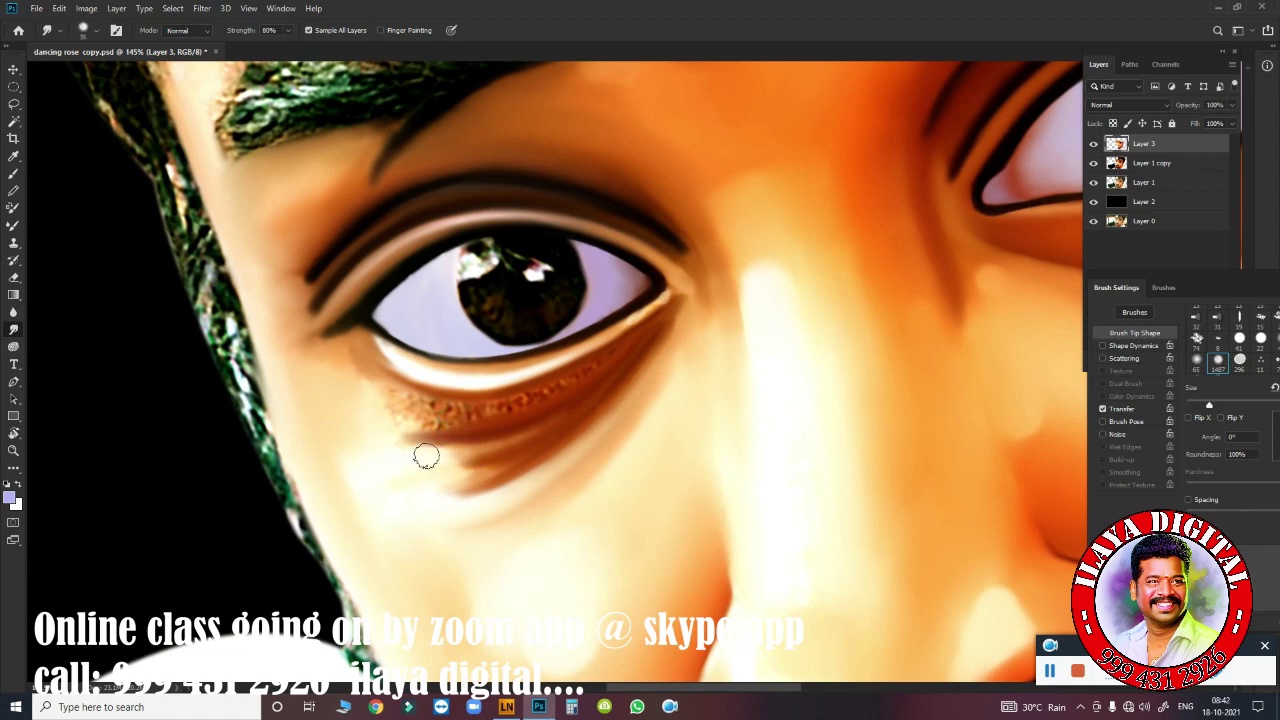
scroll(660, 390, up, 3)
key(r)
drag(571, 409, 820, 277)
scroll(780, 340, up, 2)
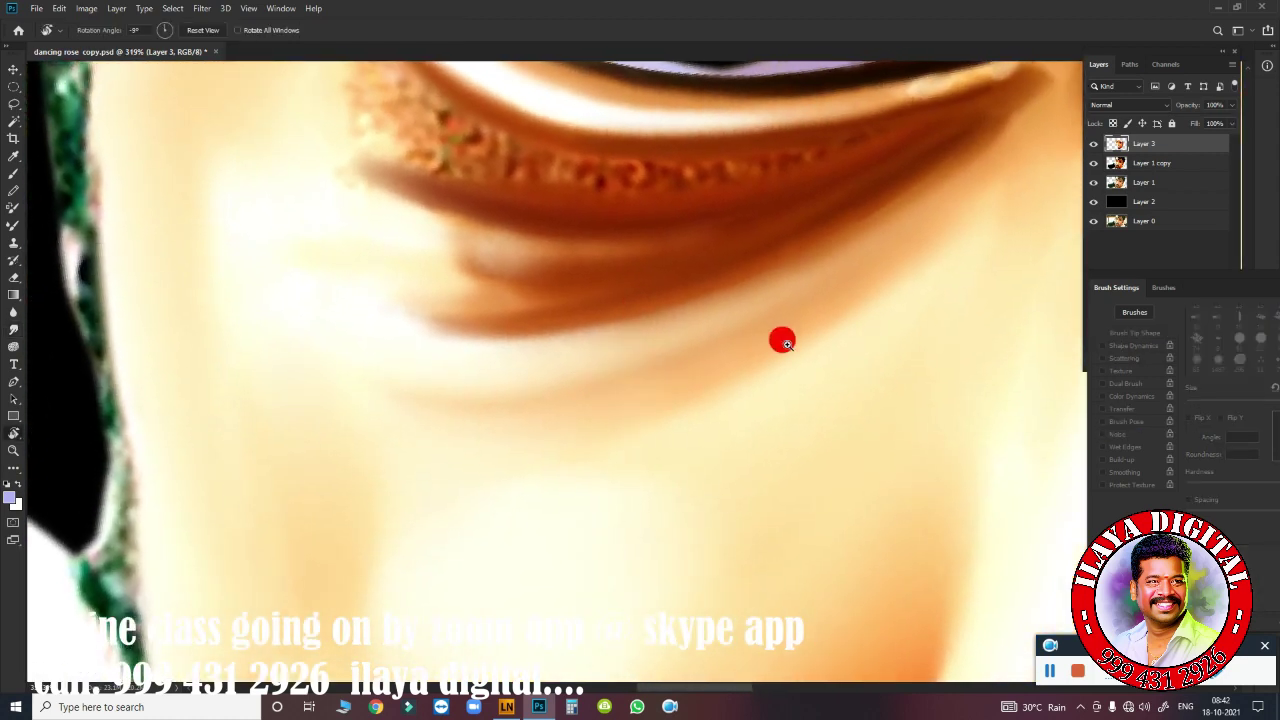
key(shift+r)
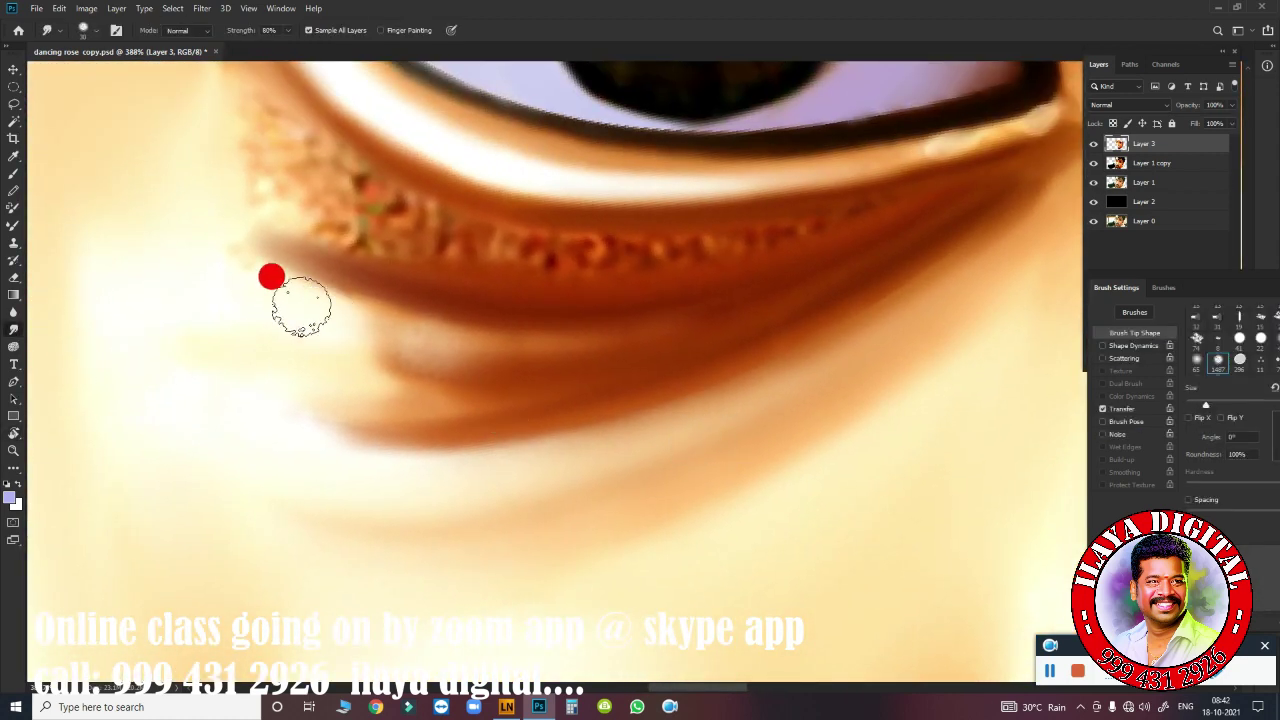
mouse_move(271, 274)
mouse_down()
mouse_move(374, 311)
mouse_move(765, 275)
mouse_move(703, 343)
mouse_move(294, 383)
mouse_move(491, 399)
mouse_move(684, 357)
mouse_move(743, 366)
mouse_up()
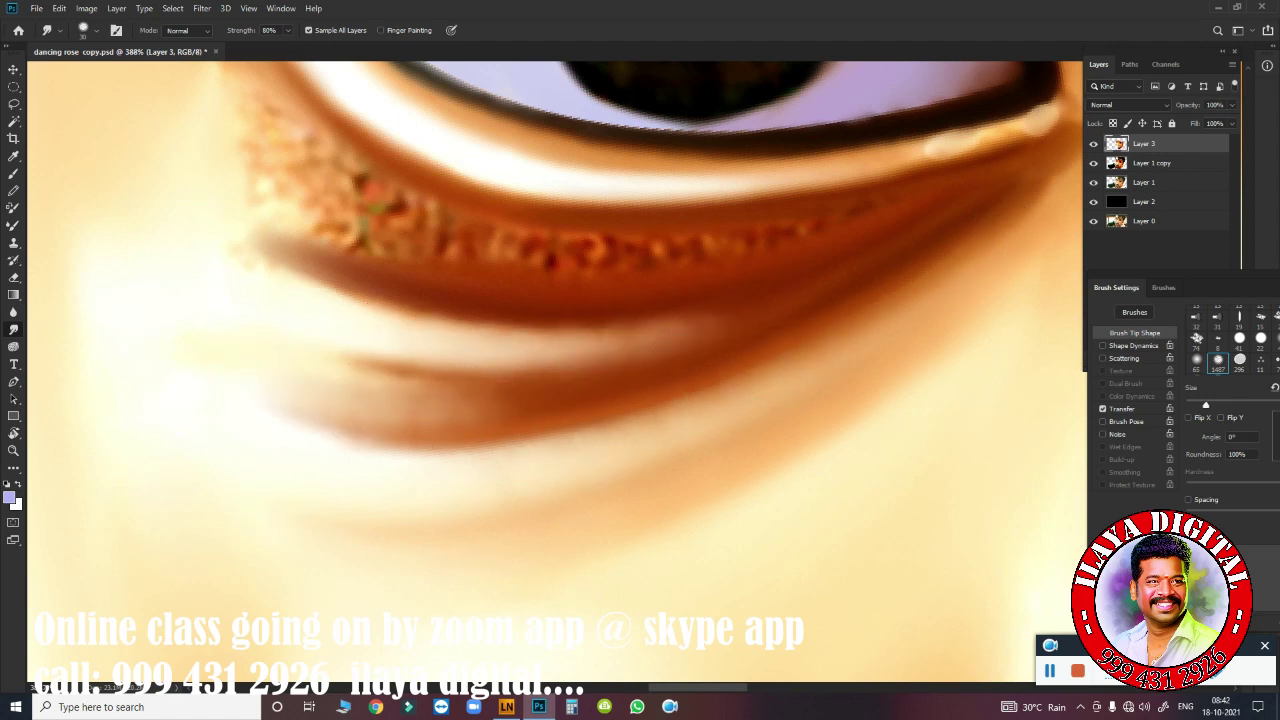
mouse_move(303, 155)
mouse_down()
mouse_move(294, 206)
mouse_move(337, 182)
mouse_move(593, 240)
mouse_move(871, 171)
mouse_move(360, 234)
mouse_move(363, 249)
mouse_move(308, 244)
mouse_move(334, 257)
mouse_up()
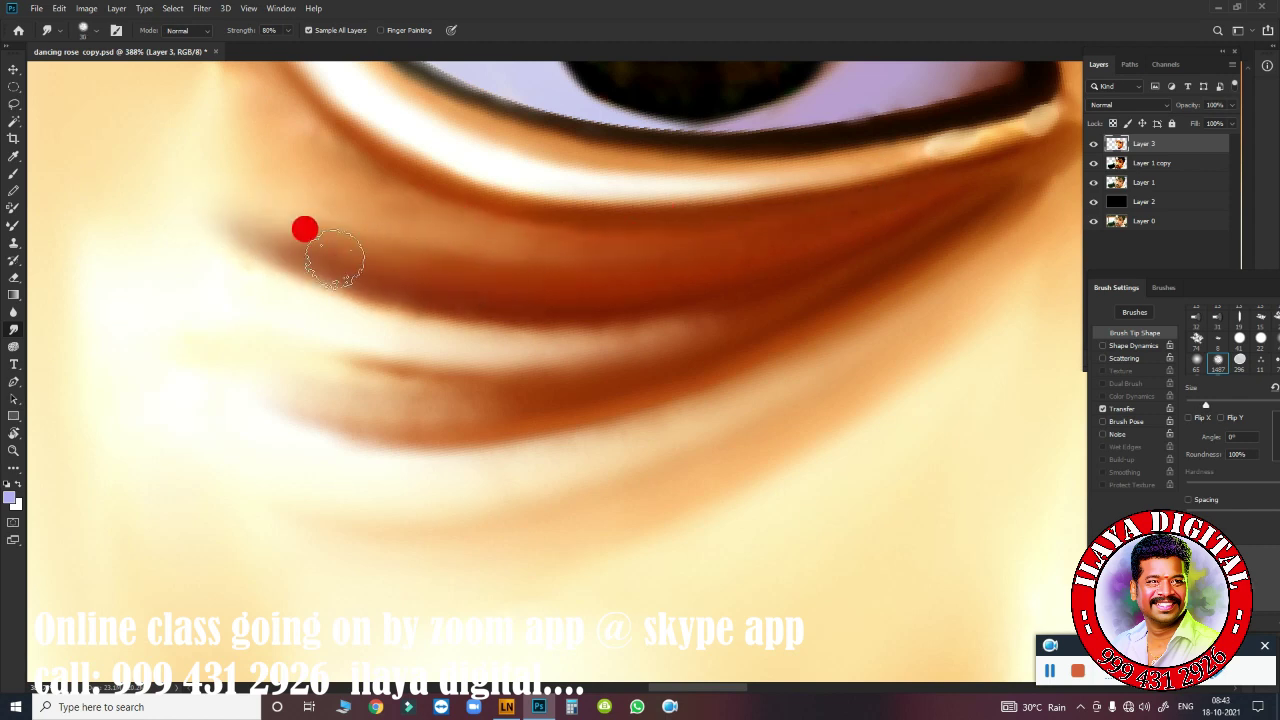
mouse_move(320, 405)
mouse_down()
mouse_move(684, 364)
mouse_move(349, 406)
mouse_move(340, 349)
mouse_move(903, 317)
mouse_up()
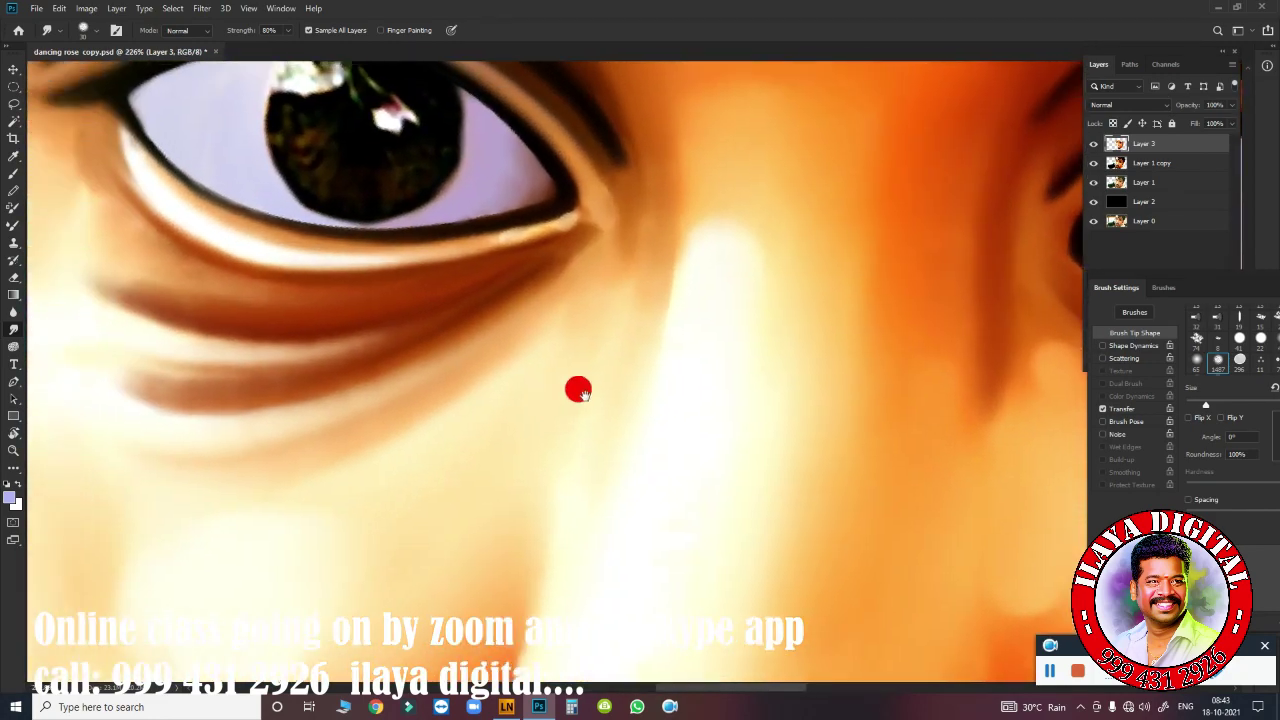
Smudge the left under-eye fold and highlight into soft brown skin.
mouse_move(816, 333)
mouse_down()
mouse_move(437, 381)
mouse_move(371, 334)
mouse_move(514, 363)
mouse_move(376, 380)
mouse_move(651, 334)
mouse_move(536, 365)
mouse_move(543, 349)
mouse_move(335, 328)
mouse_move(443, 271)
mouse_move(540, 275)
mouse_move(401, 263)
mouse_move(530, 290)
mouse_up()
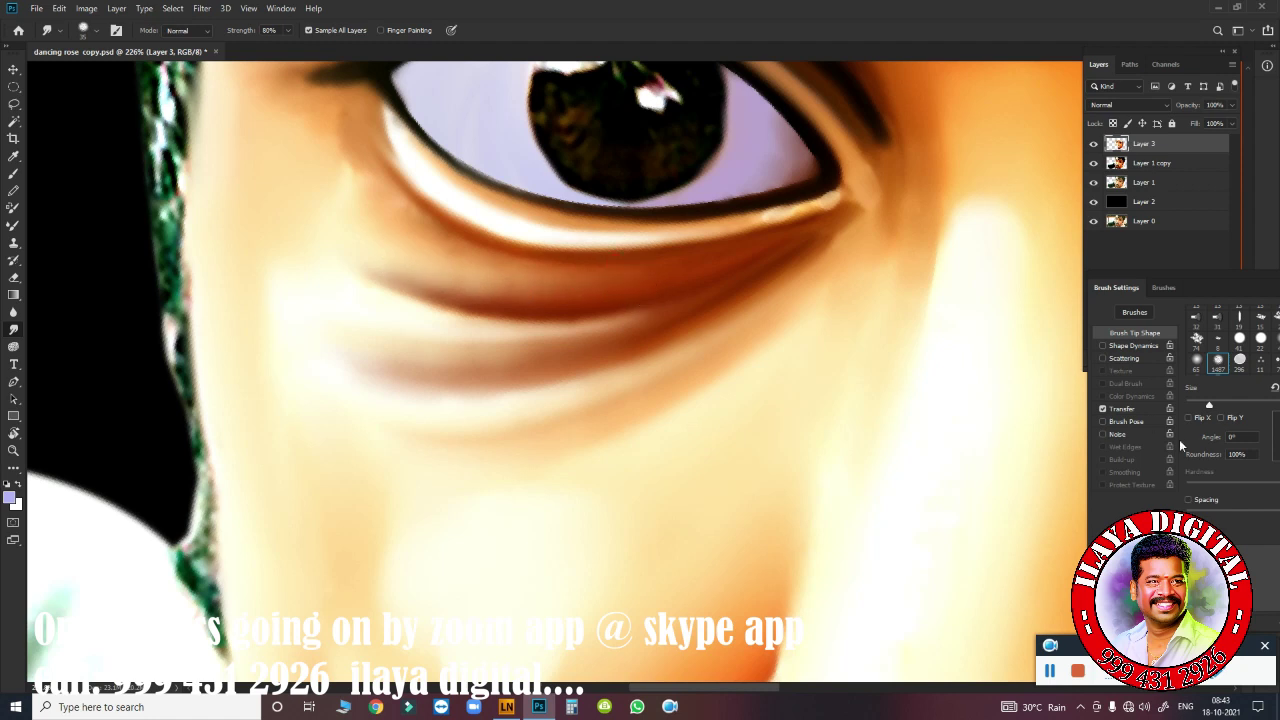
drag(435, 298, 391, 251)
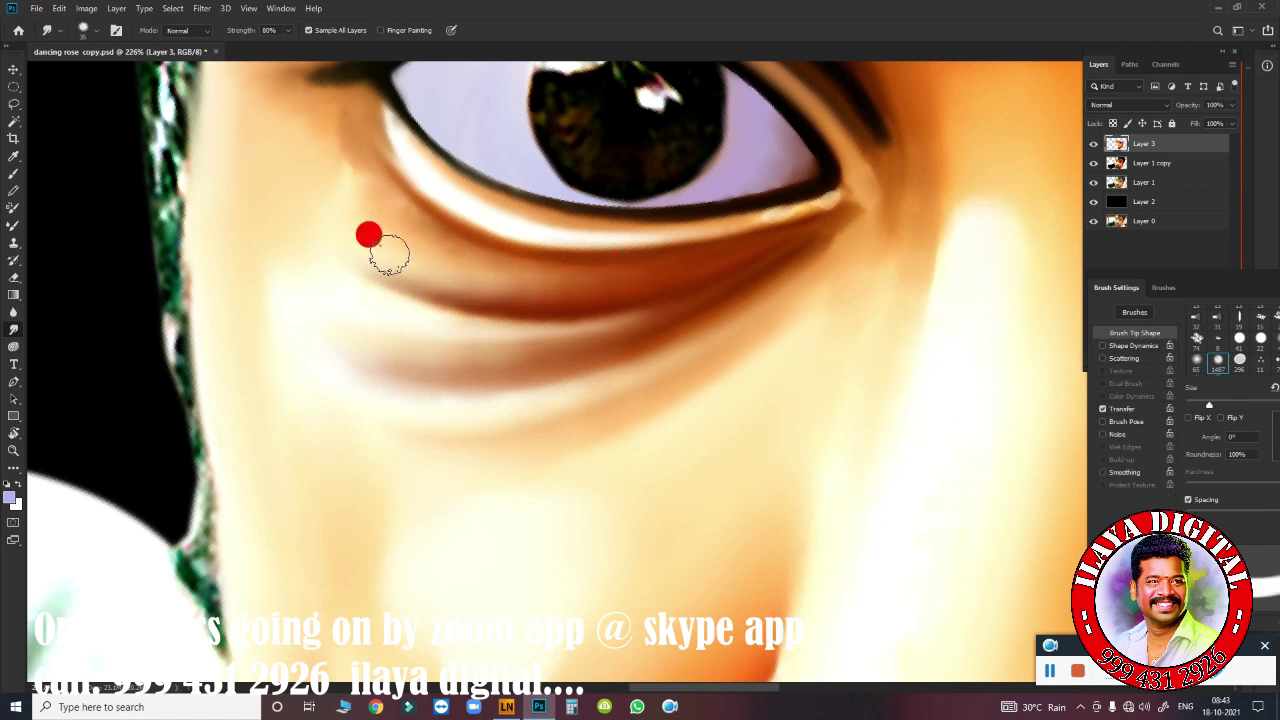
drag(705, 335, 722, 354)
click(819, 211)
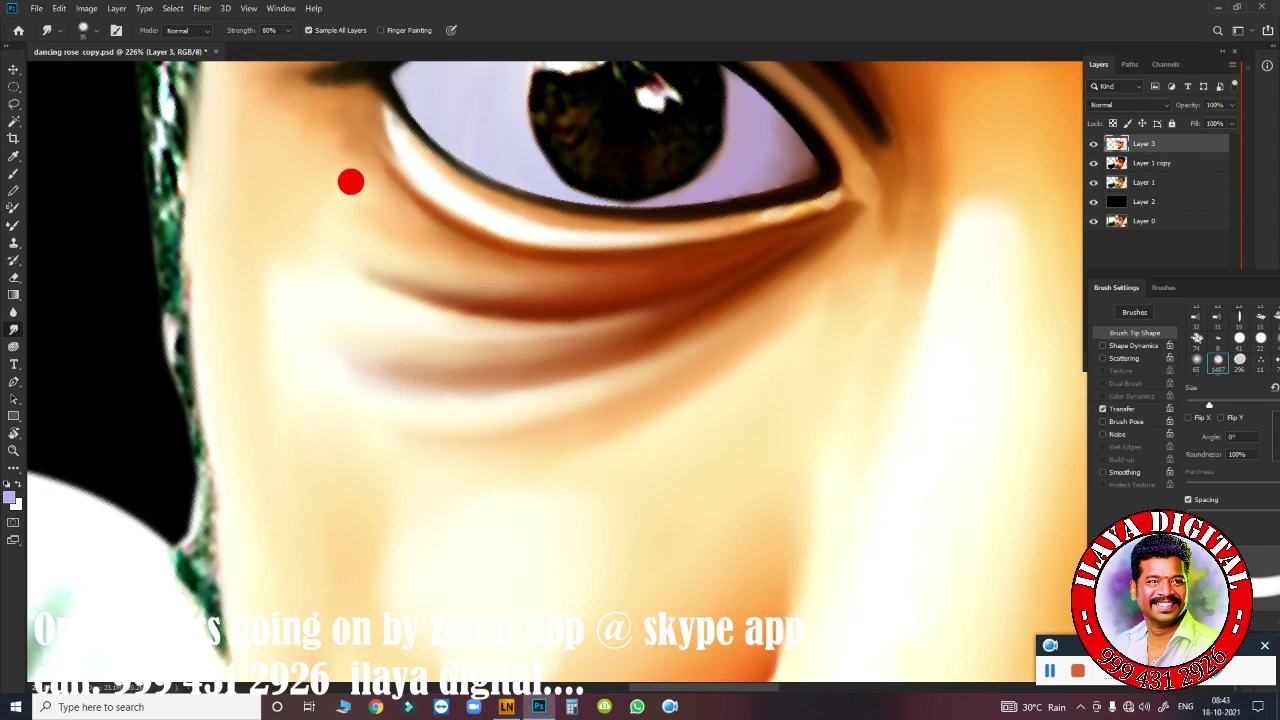
drag(349, 180, 654, 261)
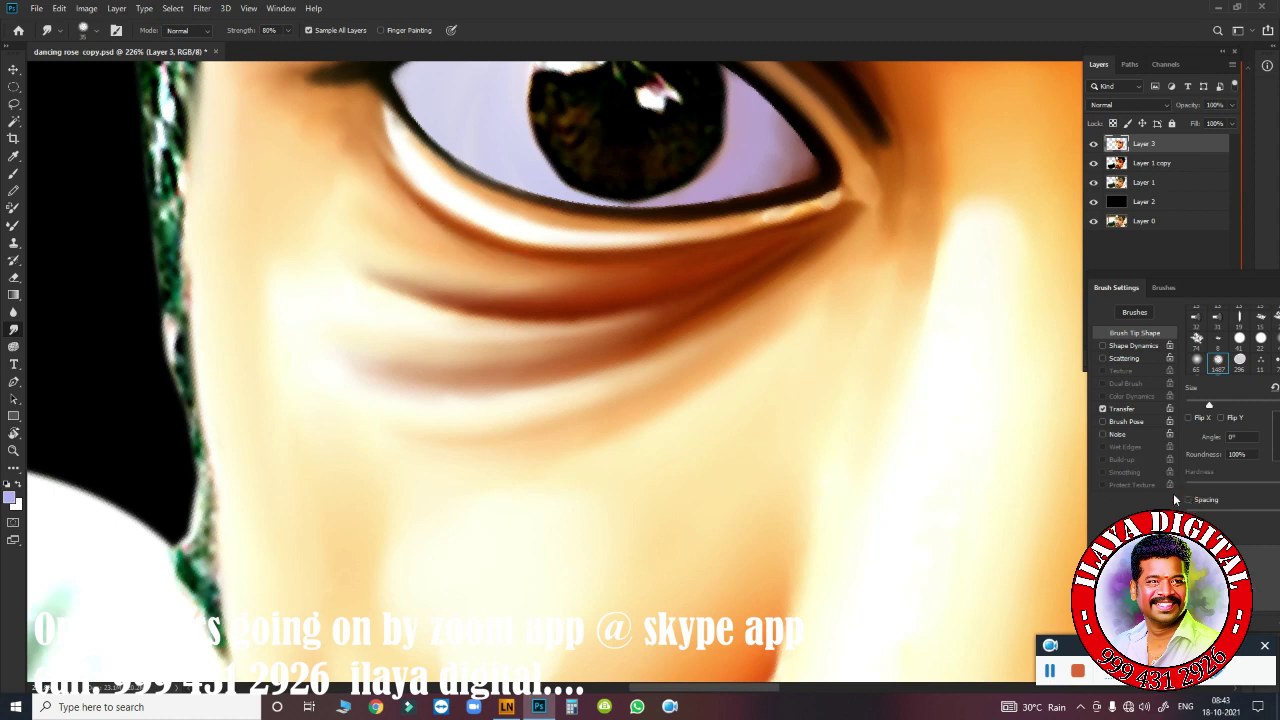
drag(343, 153, 308, 110)
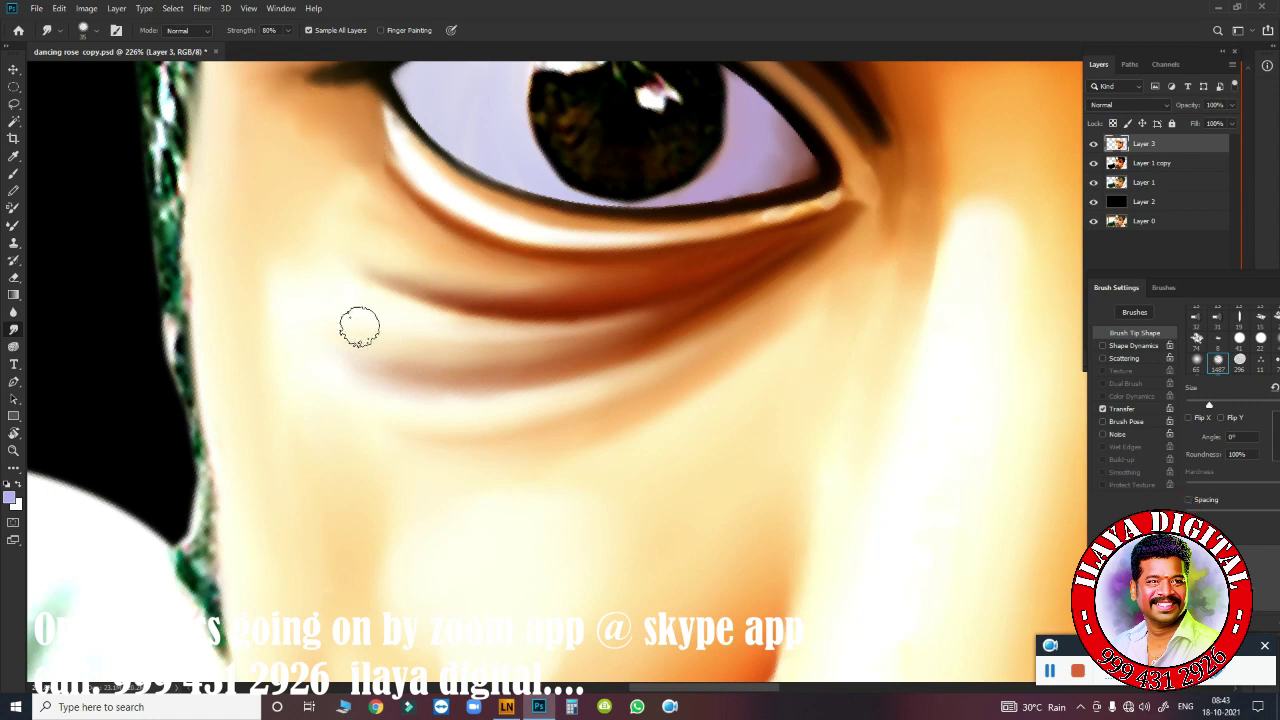
scroll(493, 419, down, 5)
drag(600, 449, 534, 306)
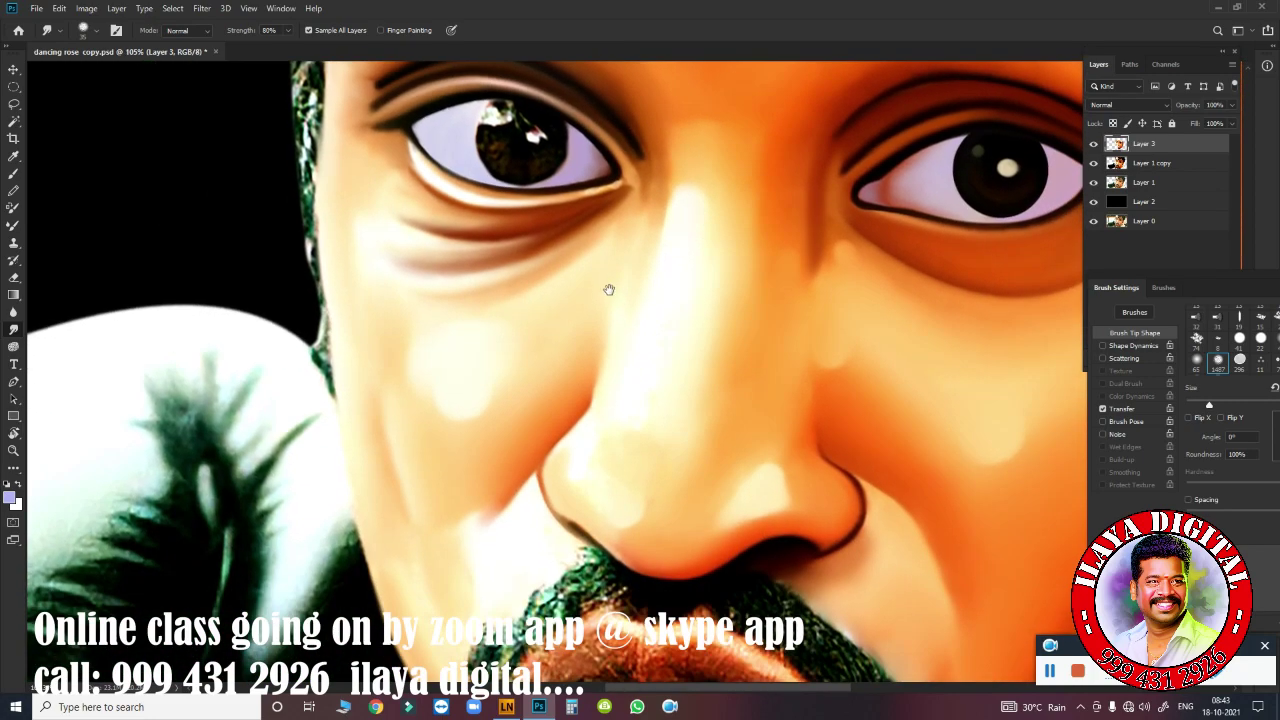
mouse_move(606, 289)
mouse_down()
mouse_move(657, 492)
mouse_move(795, 303)
mouse_move(540, 440)
mouse_up()
Mixer-brush the selected inner ear, lower edge and earlobe into smooth orange tones.
key(b)
ctrl+click(1116, 143)
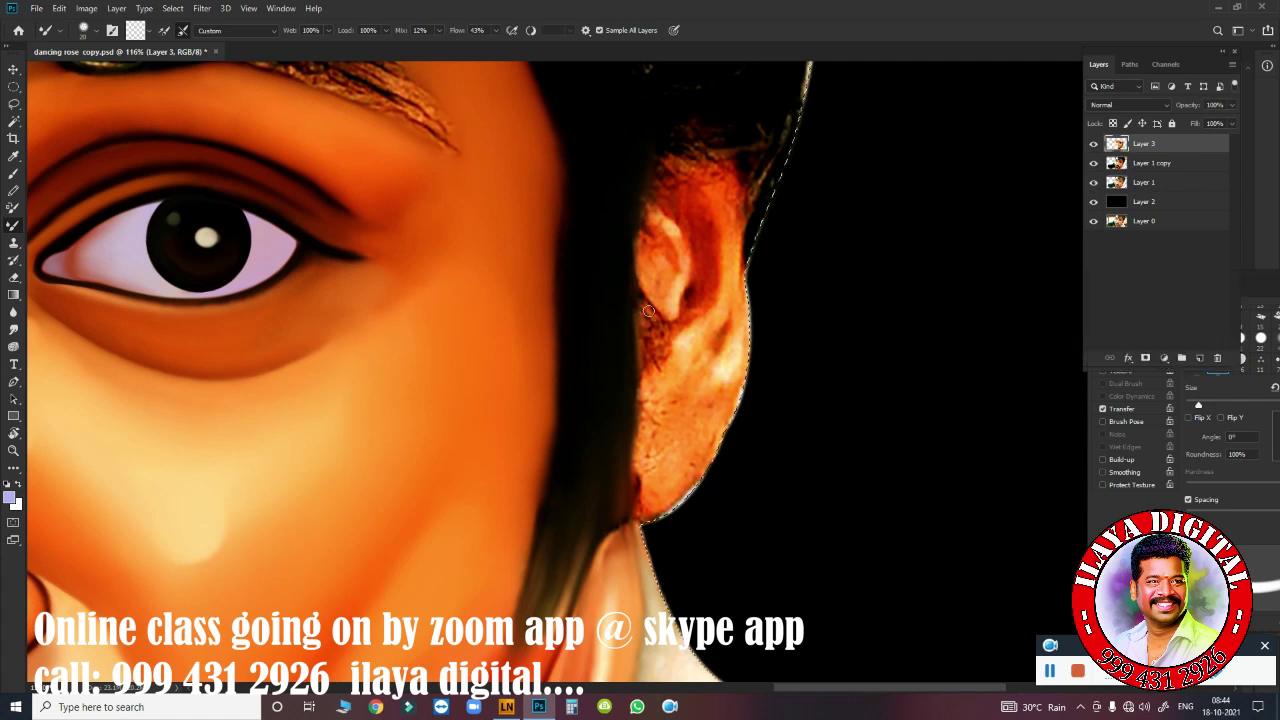
mouse_move(670, 295)
mouse_down()
mouse_move(658, 257)
mouse_move(652, 271)
mouse_move(700, 241)
mouse_up()
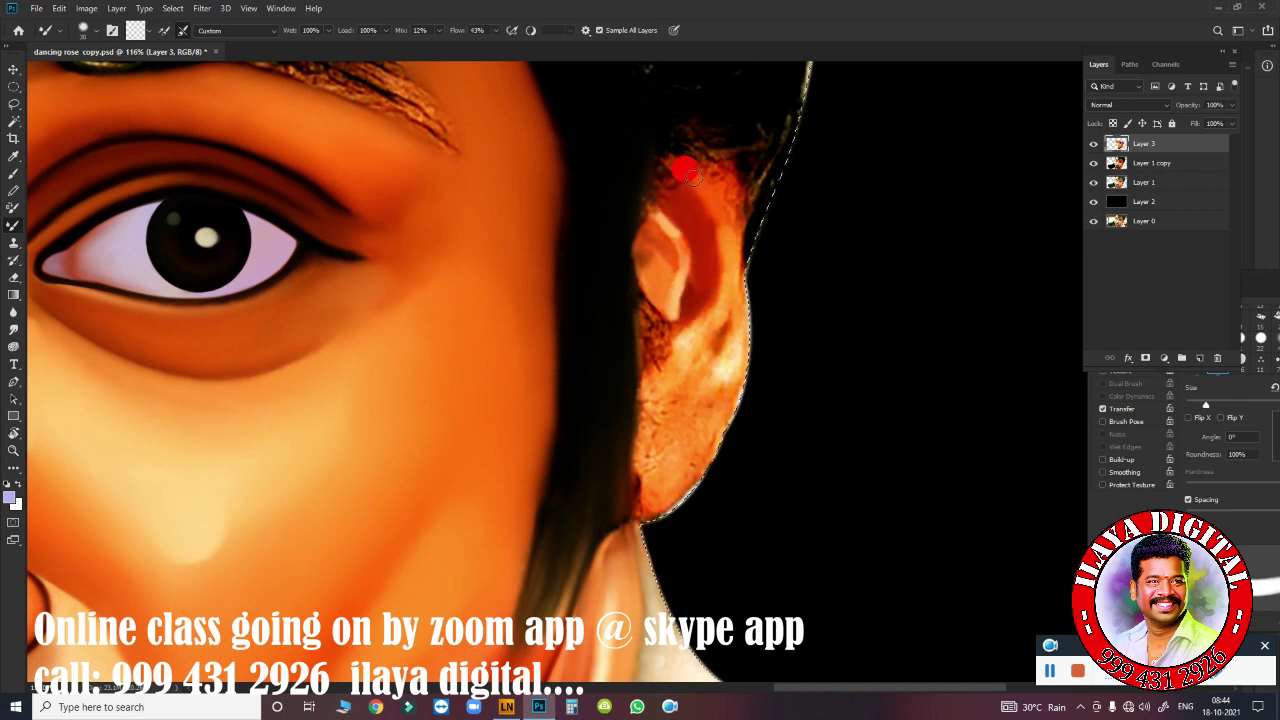
drag(704, 352, 707, 357)
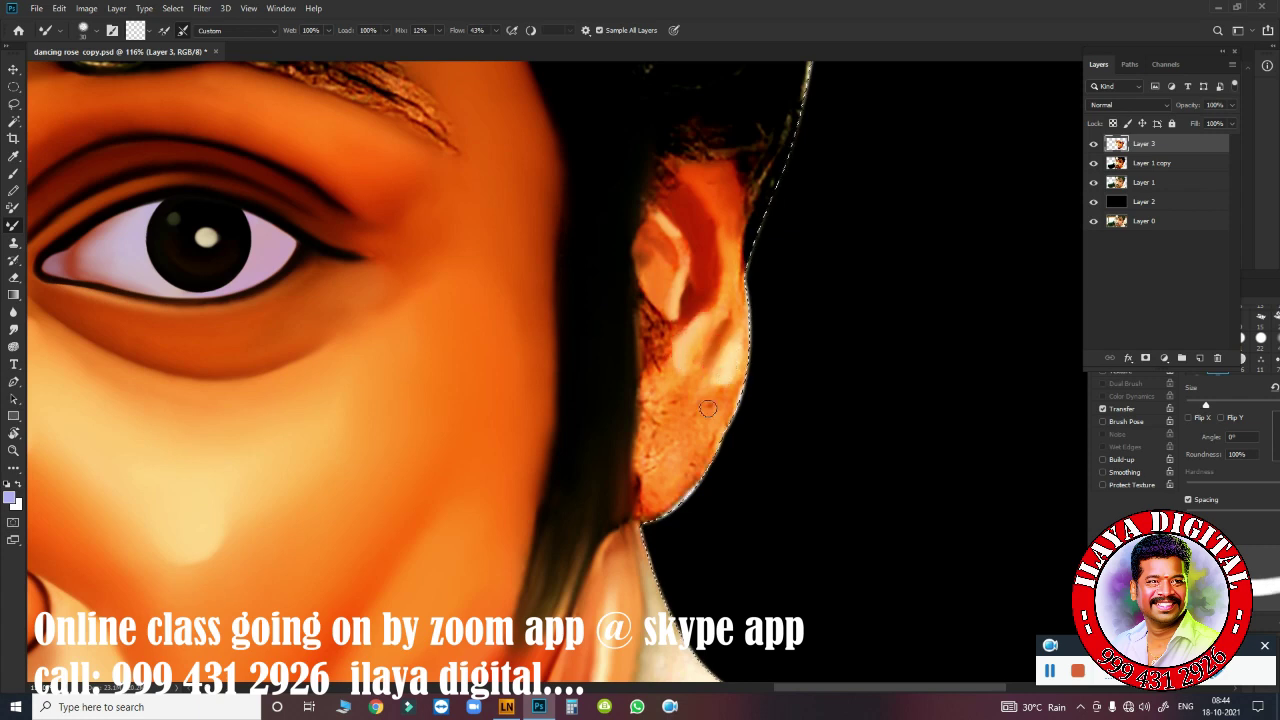
drag(626, 463, 667, 513)
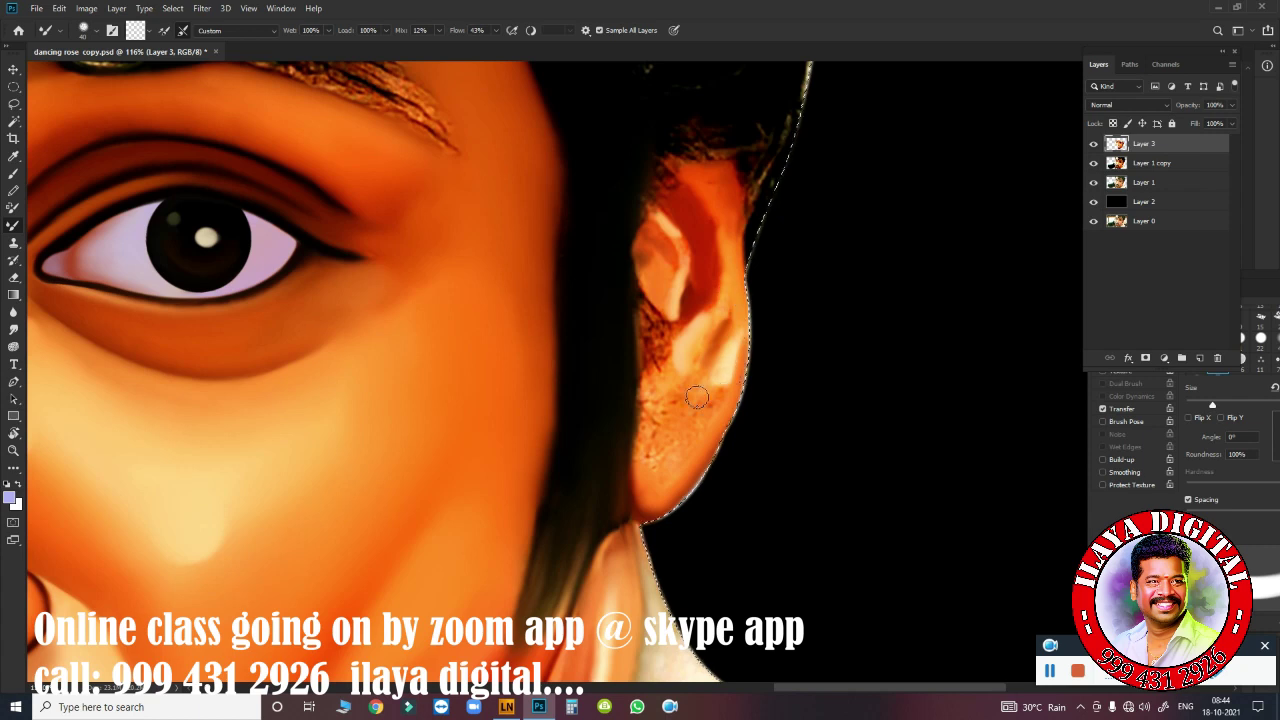
mouse_move(697, 397)
mouse_down()
mouse_move(637, 417)
mouse_move(660, 443)
mouse_up()
mouse_move(672, 390)
mouse_down()
mouse_move(671, 348)
mouse_move(652, 366)
mouse_move(676, 204)
mouse_move(669, 235)
mouse_up()
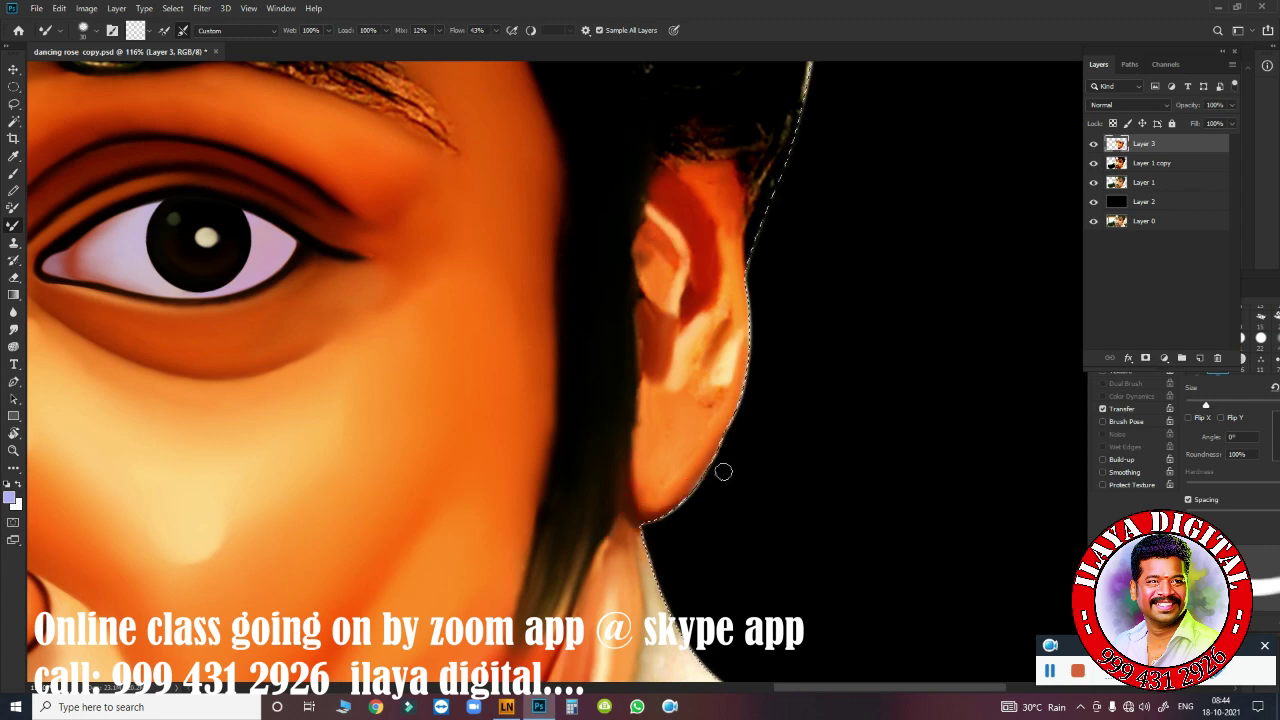
Smudge the ear's left edge, top, inner shading and lobe highlight into smooth painted shapes.
key(r)
mouse_move(646, 412)
mouse_down()
mouse_move(623, 411)
mouse_move(644, 484)
mouse_up()
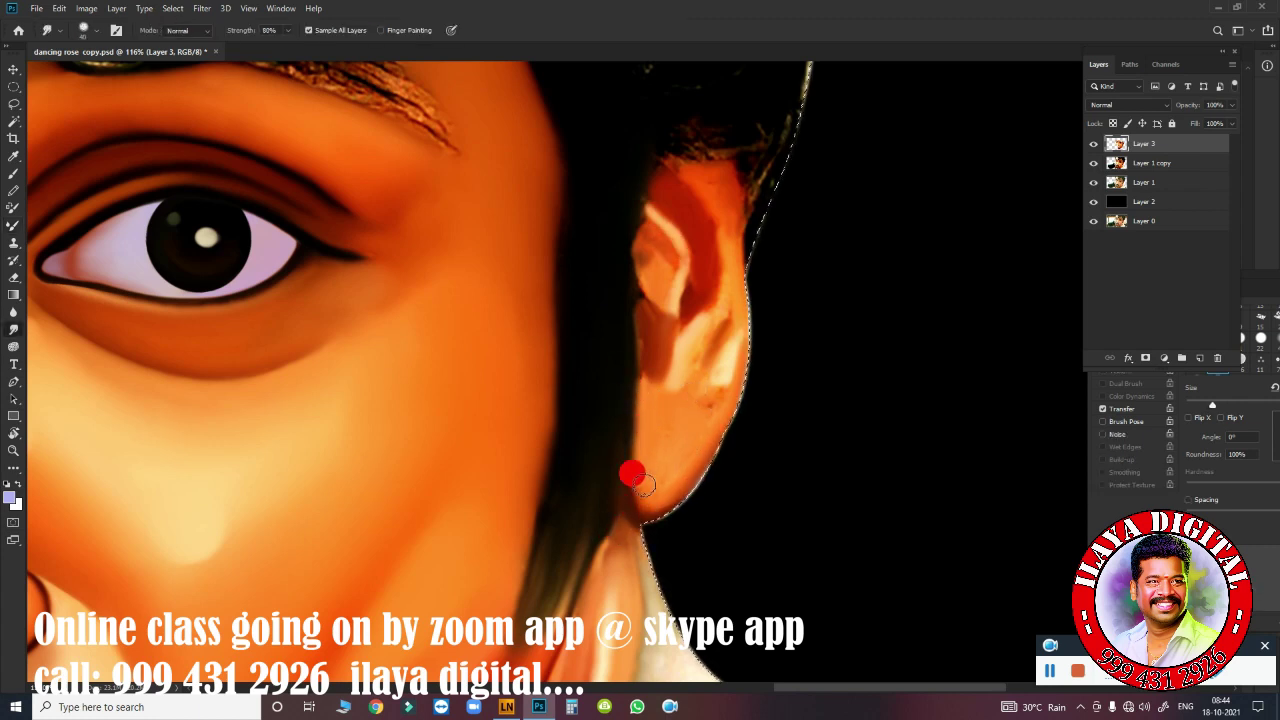
drag(648, 362, 626, 273)
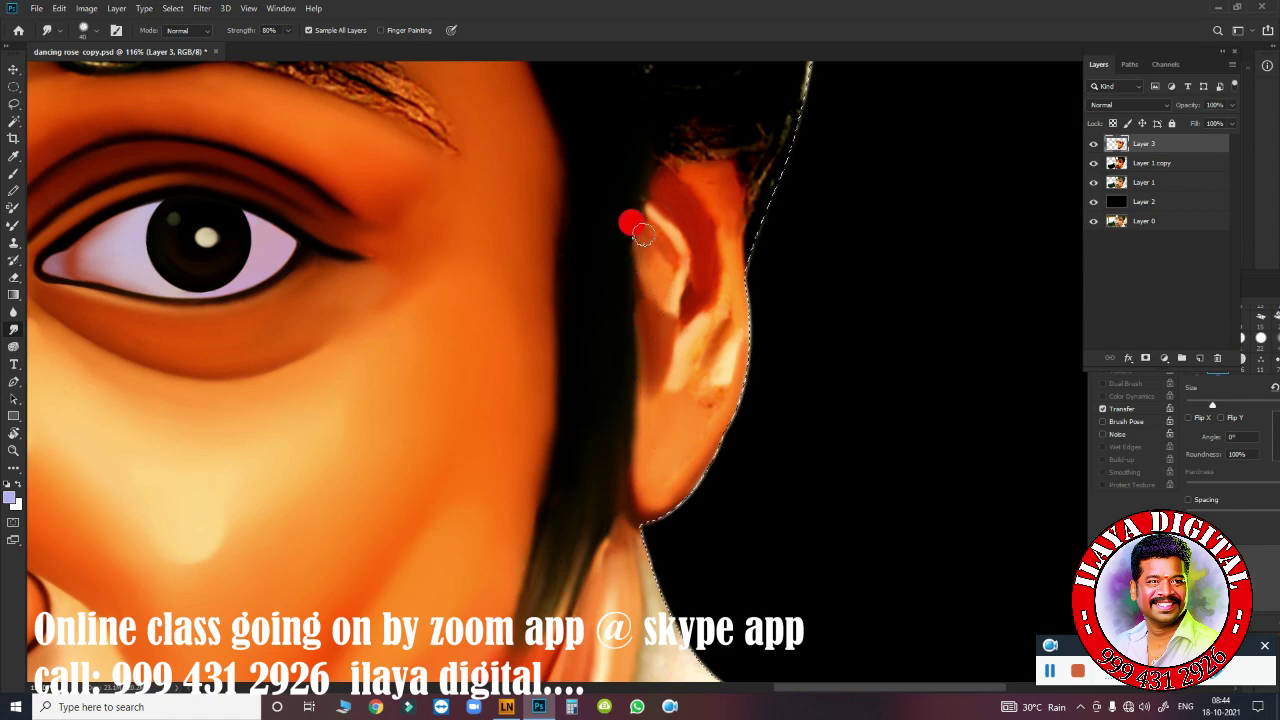
mouse_move(625, 220)
mouse_down()
mouse_move(695, 145)
mouse_move(721, 139)
mouse_move(749, 77)
mouse_move(746, 137)
mouse_move(686, 177)
mouse_move(743, 171)
mouse_move(669, 154)
mouse_move(650, 180)
mouse_up()
drag(663, 250, 657, 298)
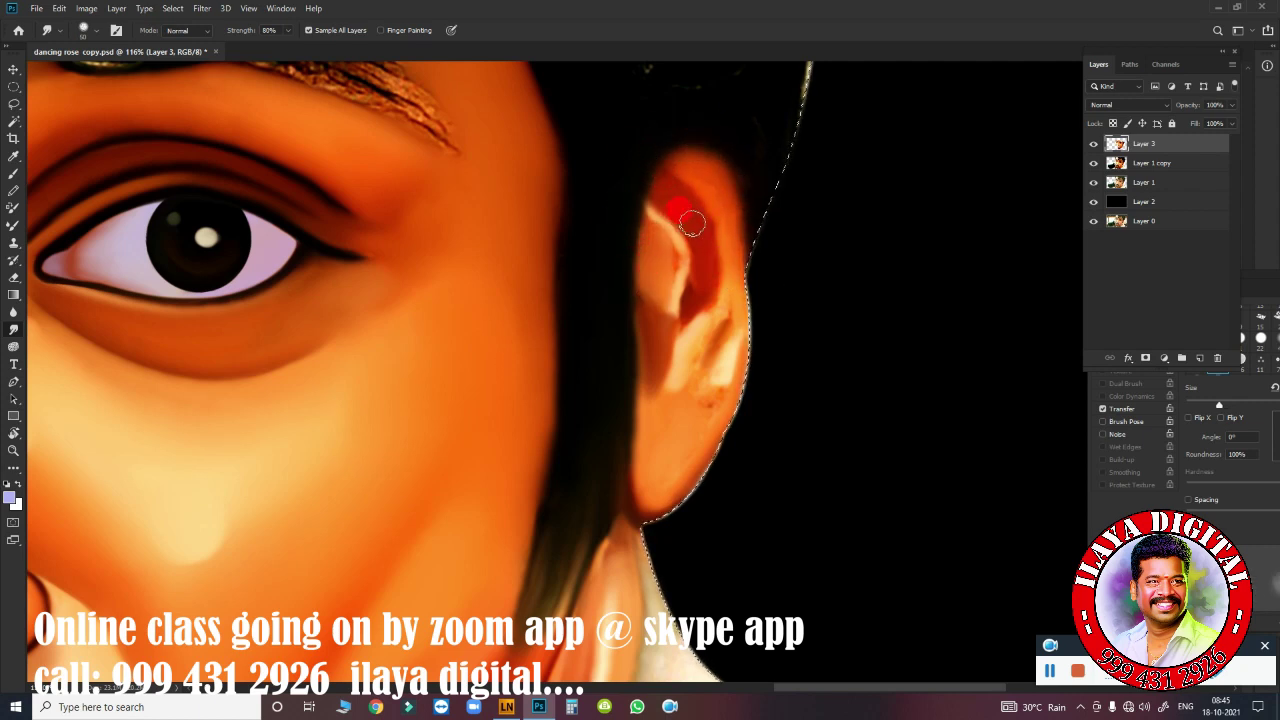
mouse_move(692, 224)
mouse_down()
mouse_move(690, 296)
mouse_move(668, 222)
mouse_up()
mouse_move(690, 340)
mouse_down()
mouse_move(700, 309)
mouse_move(669, 376)
mouse_up()
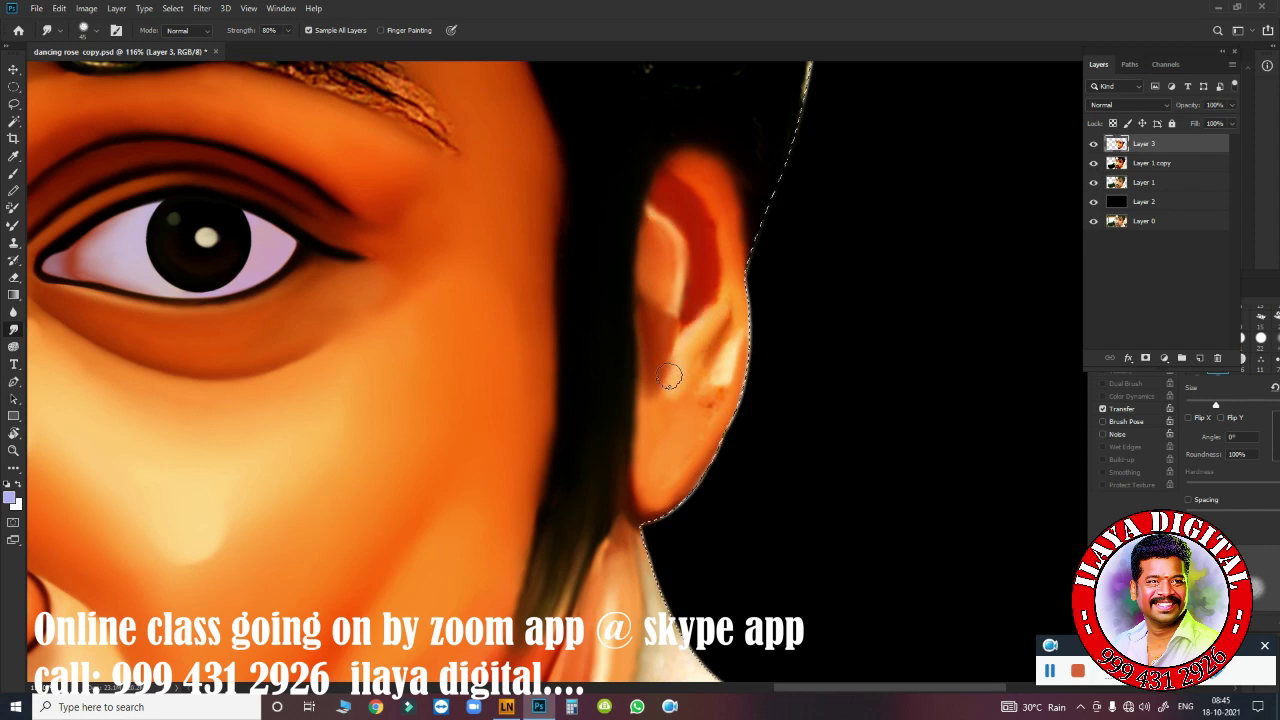
mouse_move(715, 415)
mouse_down()
mouse_move(700, 394)
mouse_move(728, 295)
mouse_move(688, 345)
mouse_move(666, 306)
mouse_move(640, 300)
mouse_up()
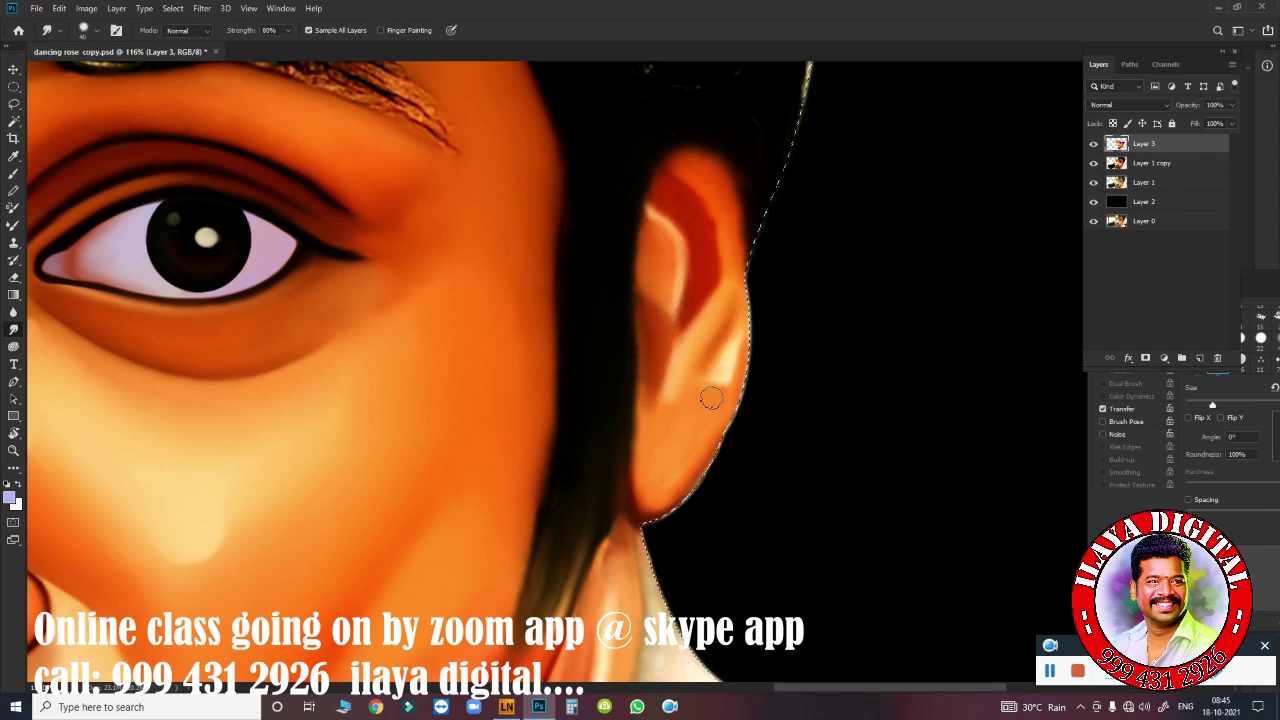
mouse_move(709, 394)
mouse_down()
mouse_move(727, 350)
mouse_move(702, 416)
mouse_up()
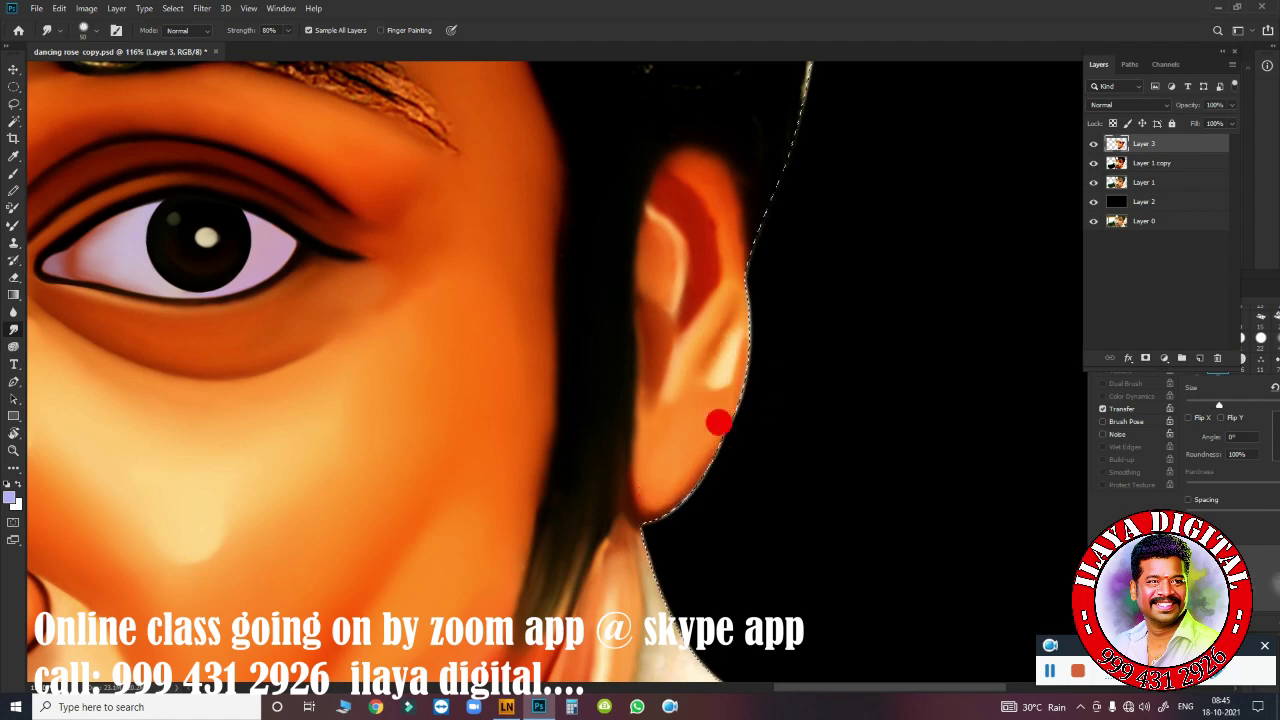
Zoom onto the left eye and select its iris with a feathered elliptical marquee.
key(ctrl+0)
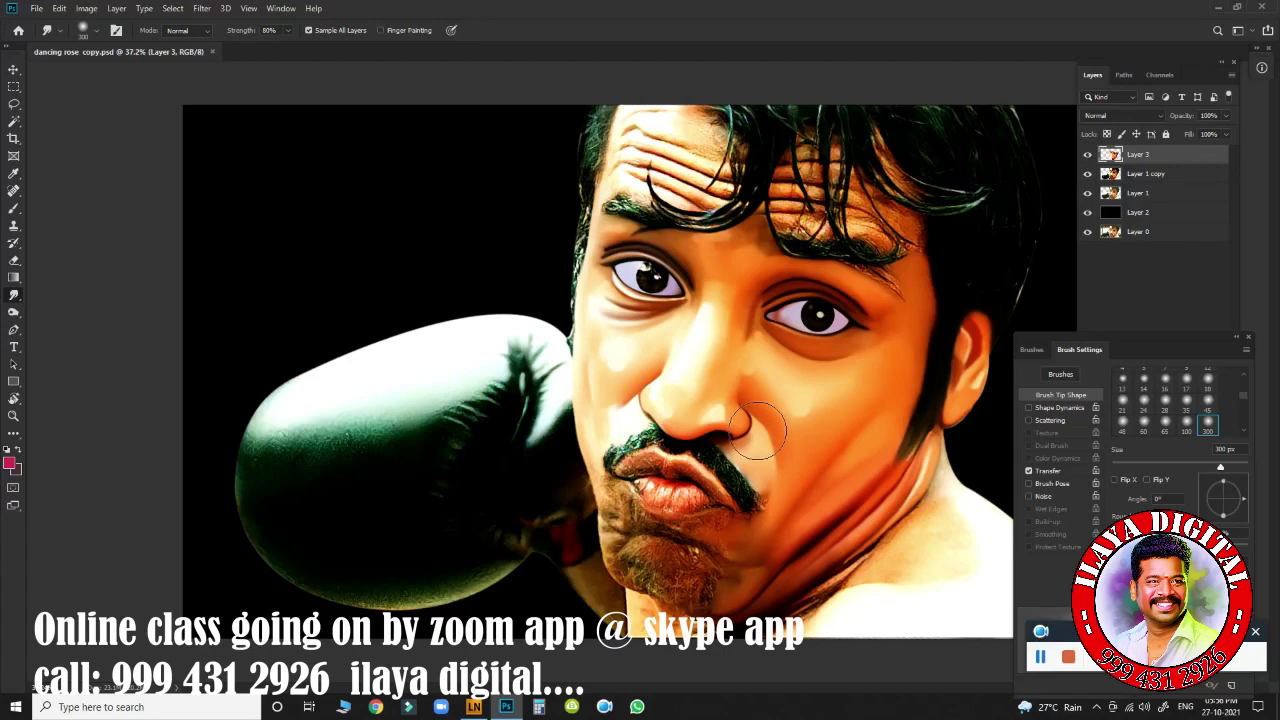
drag(781, 362, 580, 270)
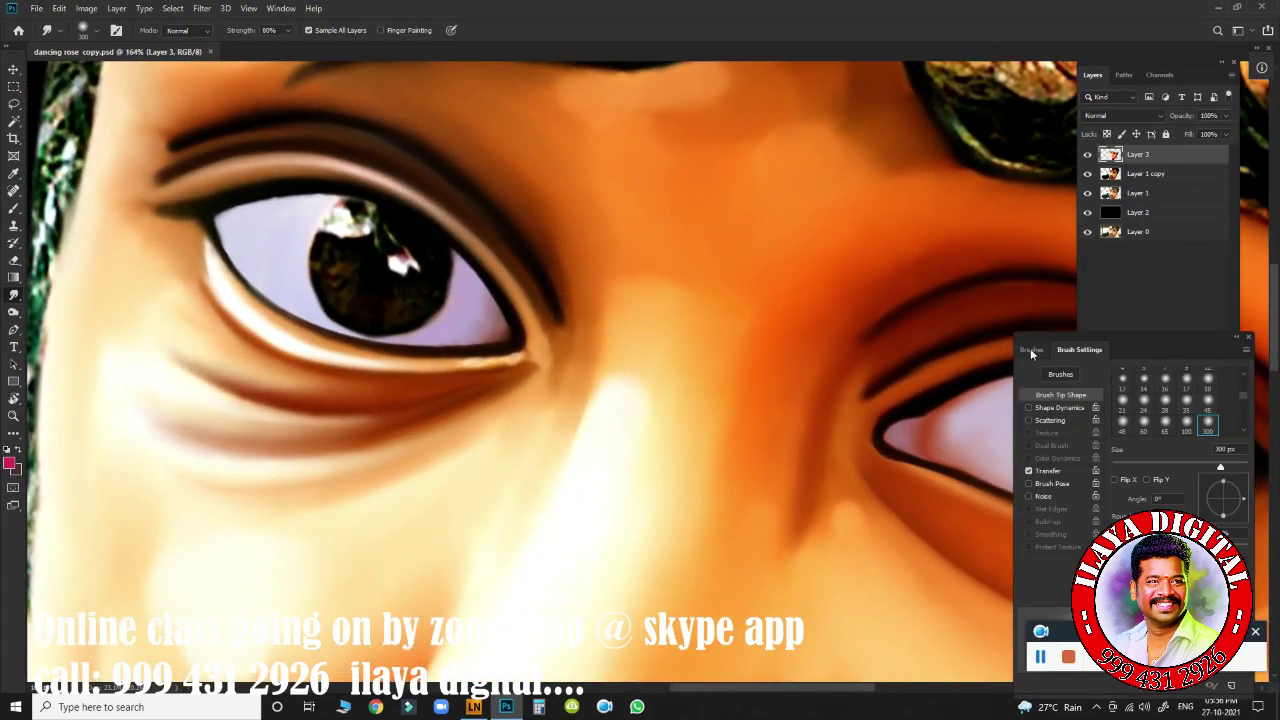
drag(1030, 345, 1150, 385)
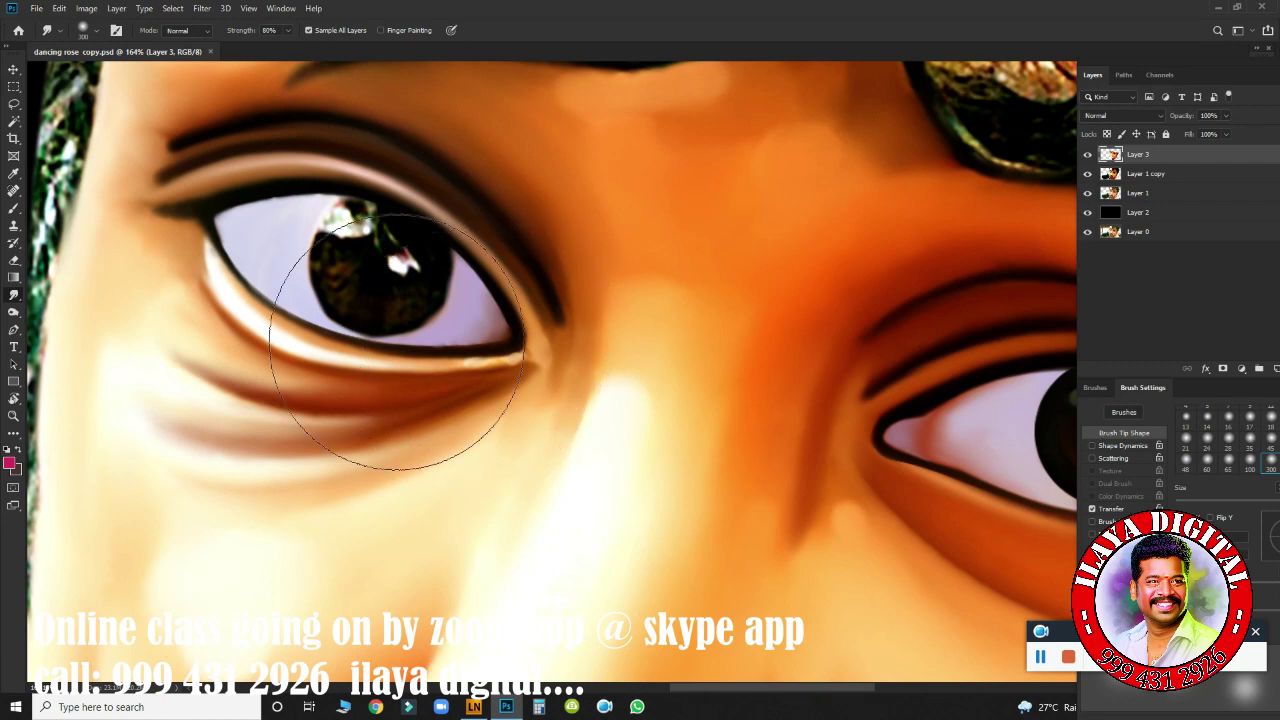
right_click(14, 86)
click(80, 99)
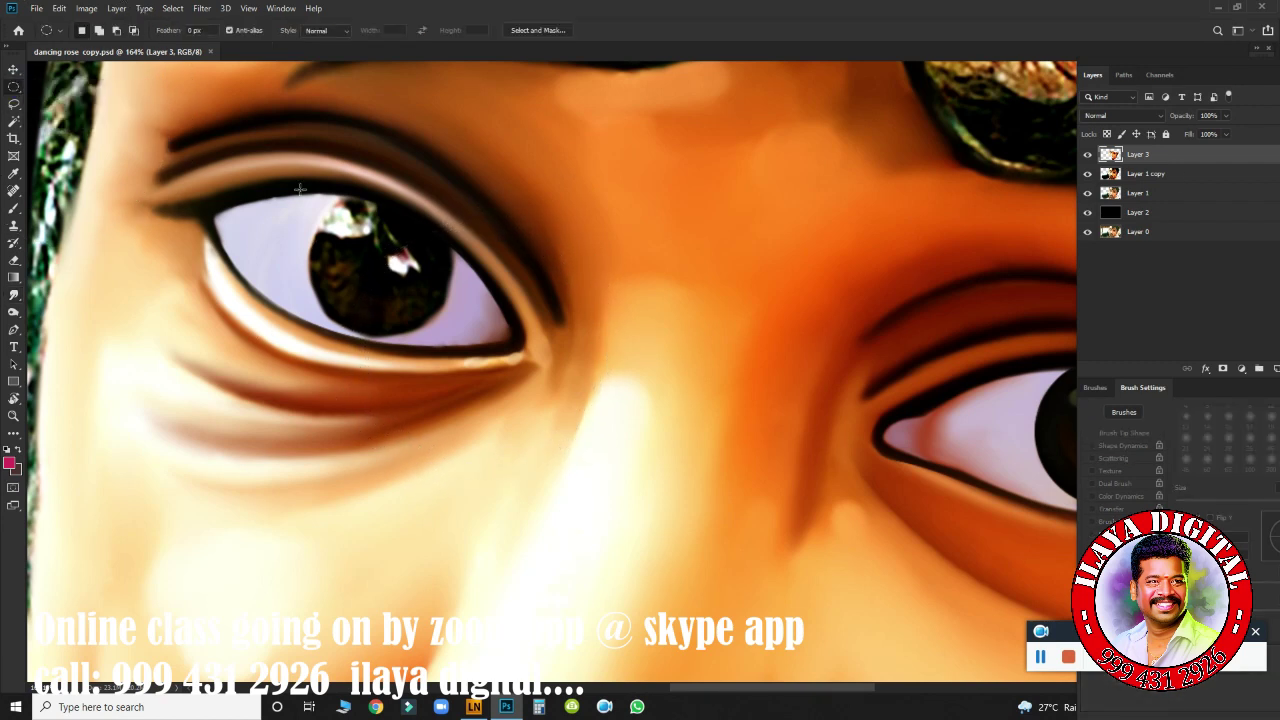
drag(379, 266, 471, 334)
key(shift+F6)
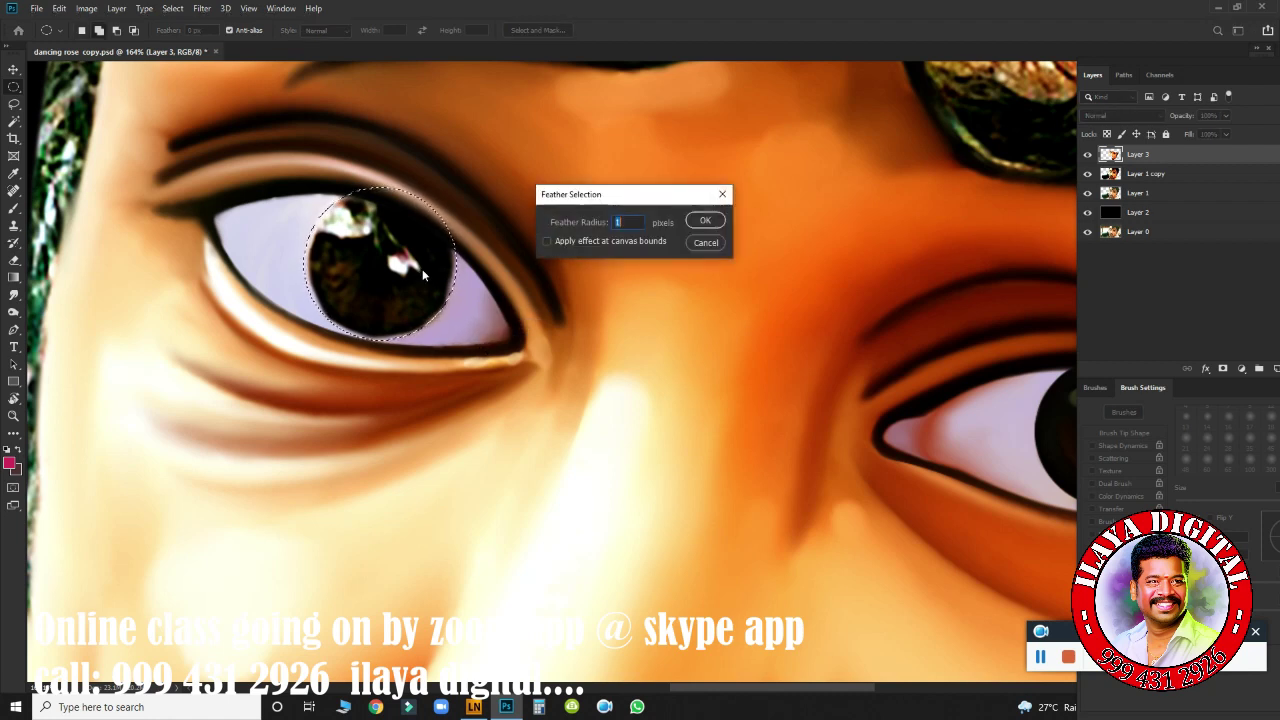
key(Return)
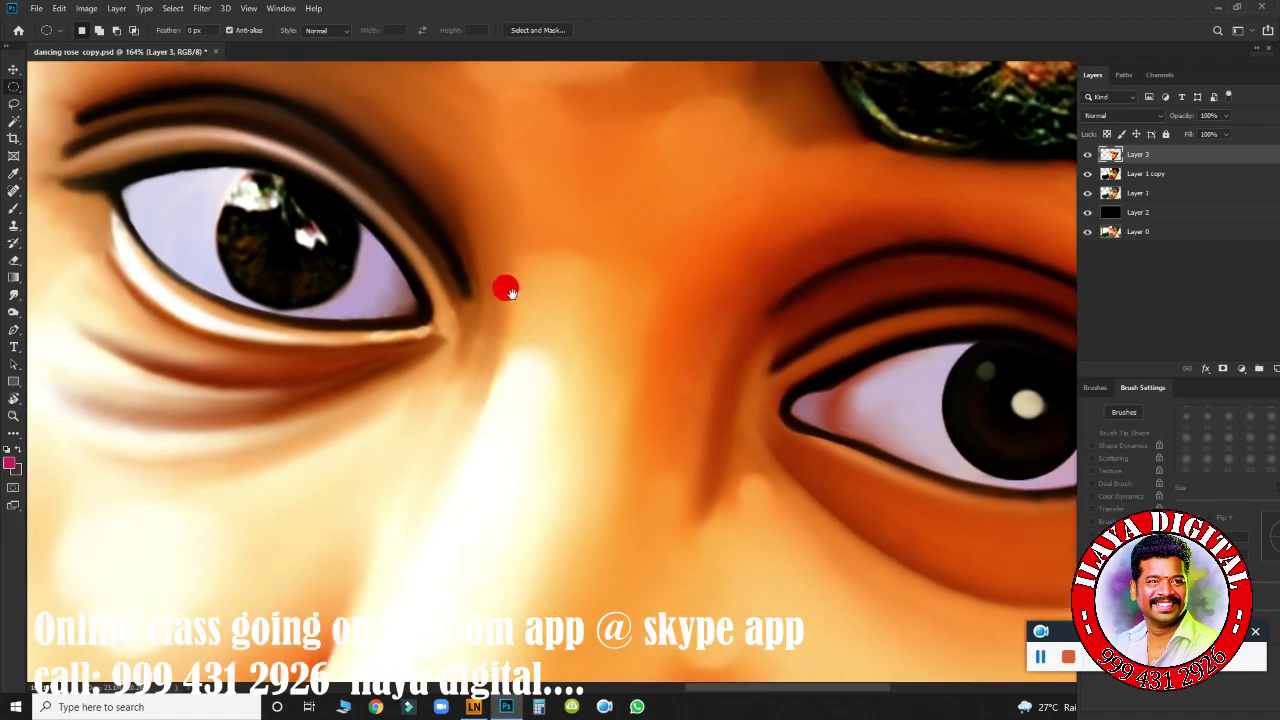
drag(457, 323, 493, 286)
Smudge the left iris into a smooth dark disc with a 15 px brush, darkening the old highlight.
key(r)
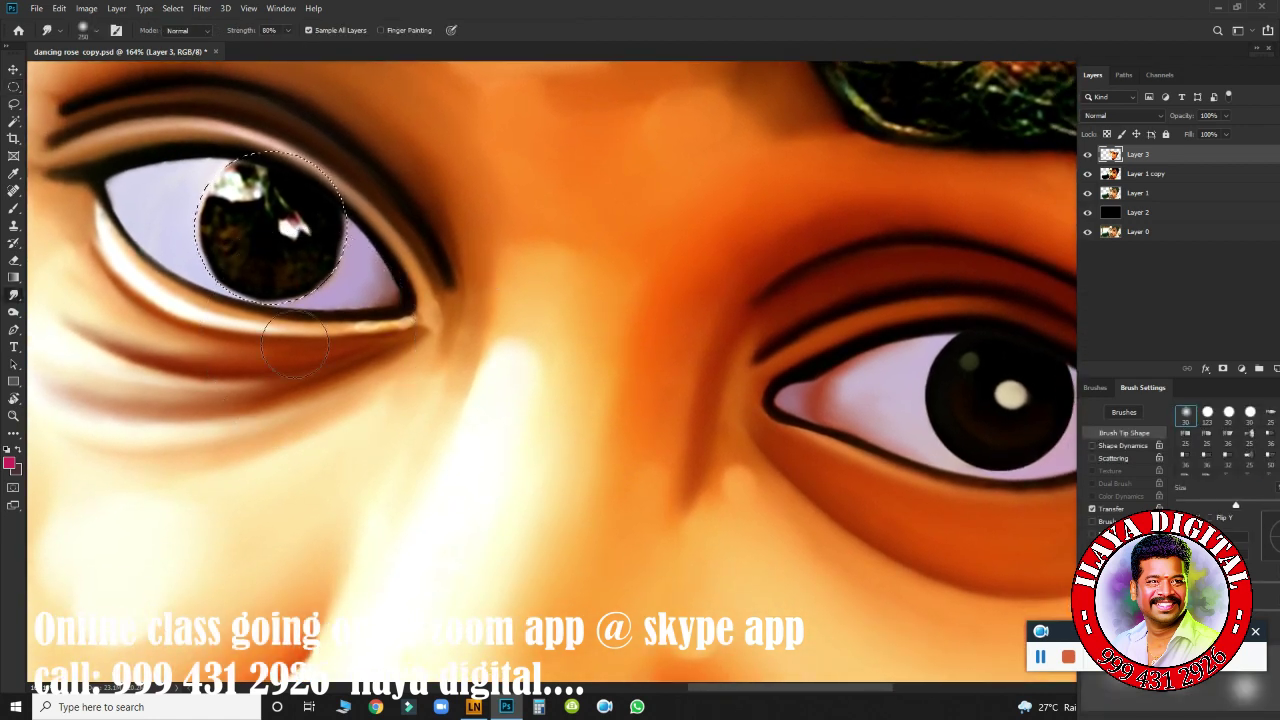
drag(1238, 378, 1200, 376)
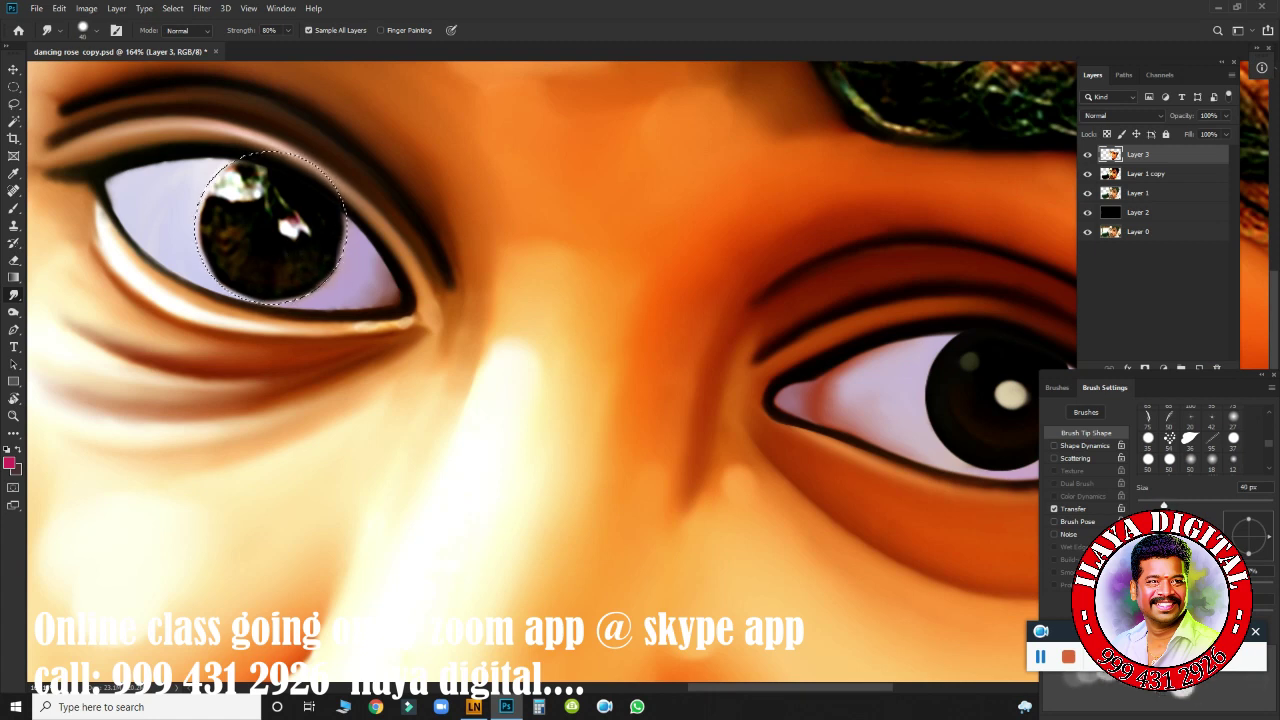
key(bracketleft)
key(bracketleft)
key(bracketleft)
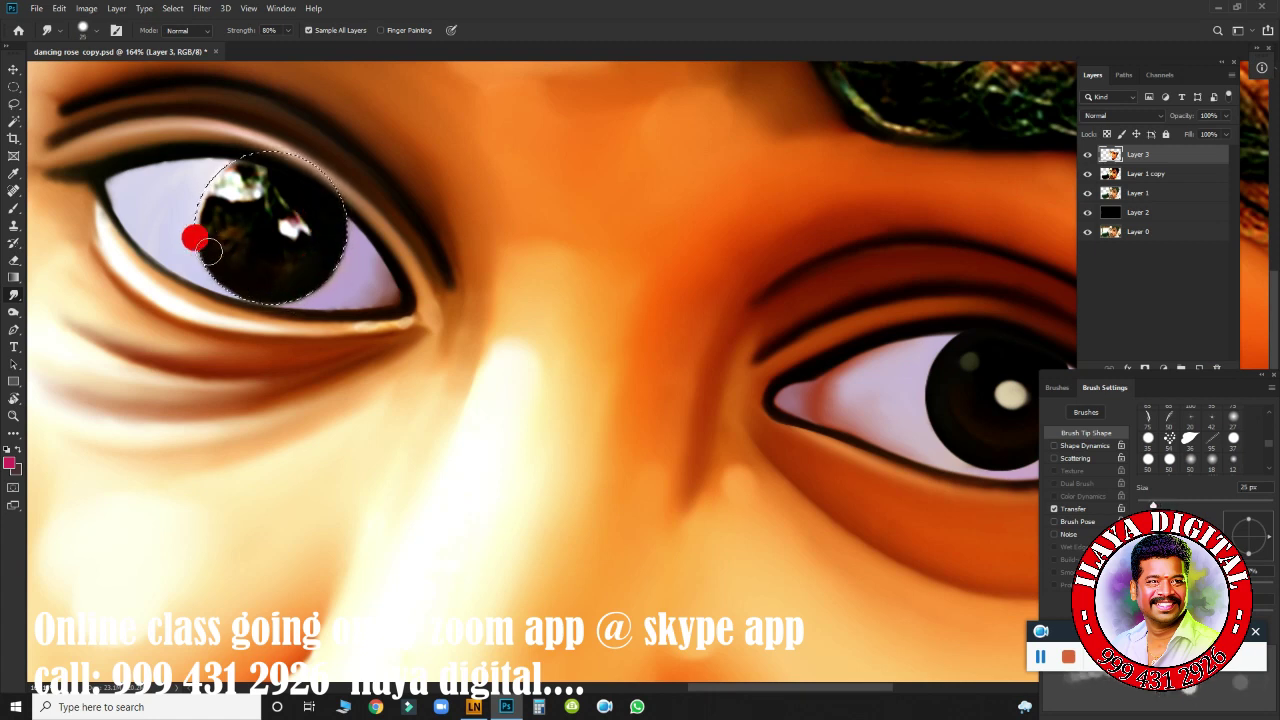
key(bracketleft)
key(bracketleft)
drag(258, 167, 265, 175)
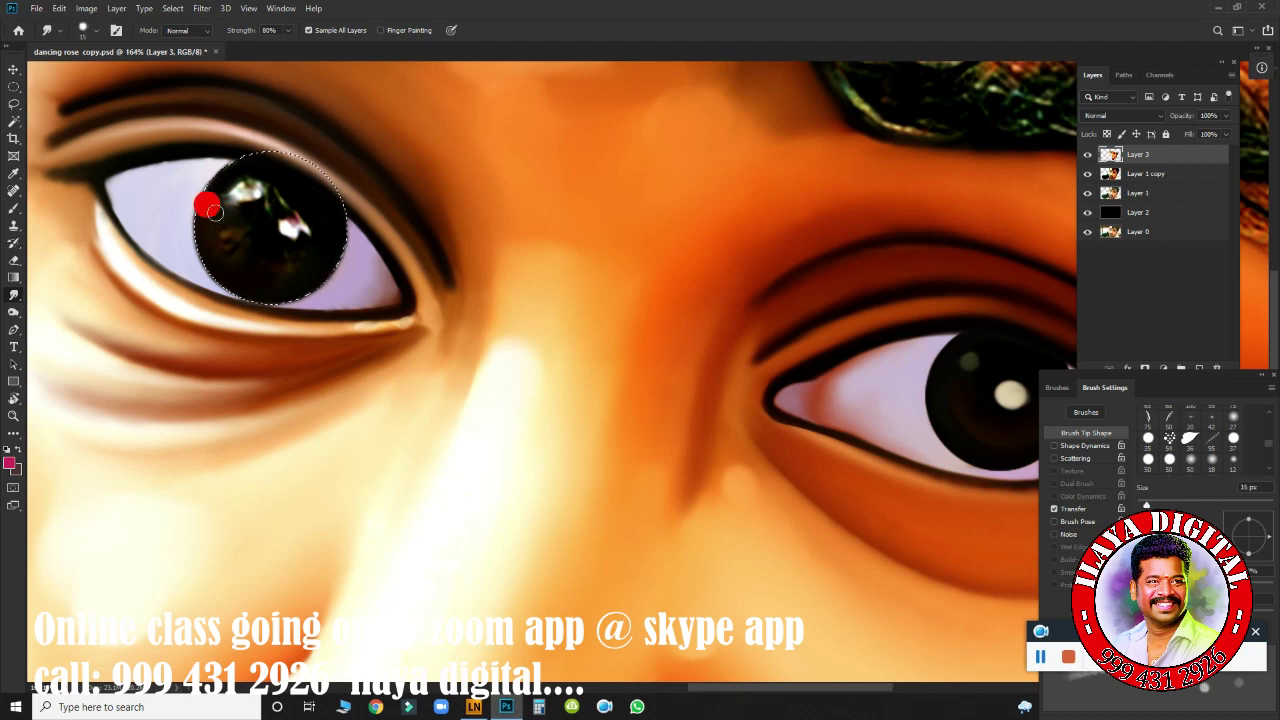
mouse_move(240, 209)
mouse_down()
mouse_move(255, 195)
mouse_move(238, 240)
mouse_move(270, 265)
mouse_move(293, 226)
mouse_up()
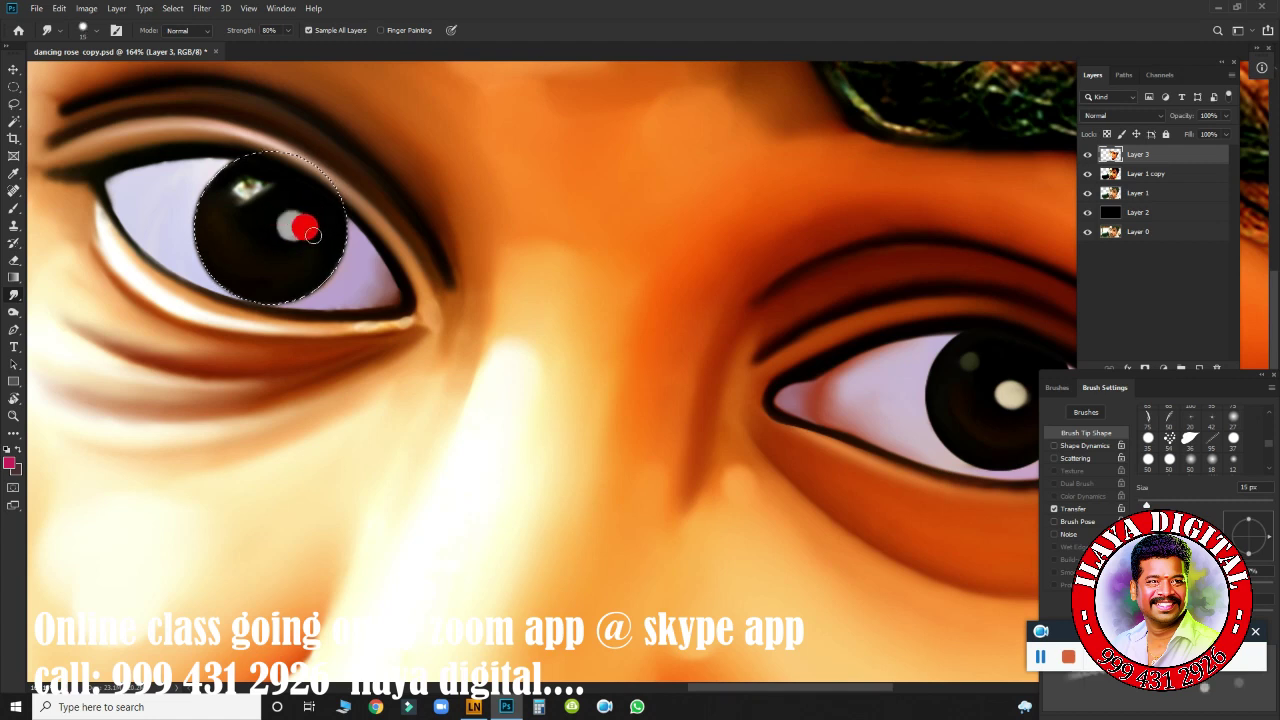
Smear a soft round grey highlight across the pupil with a resized brush.
key(bracketright)
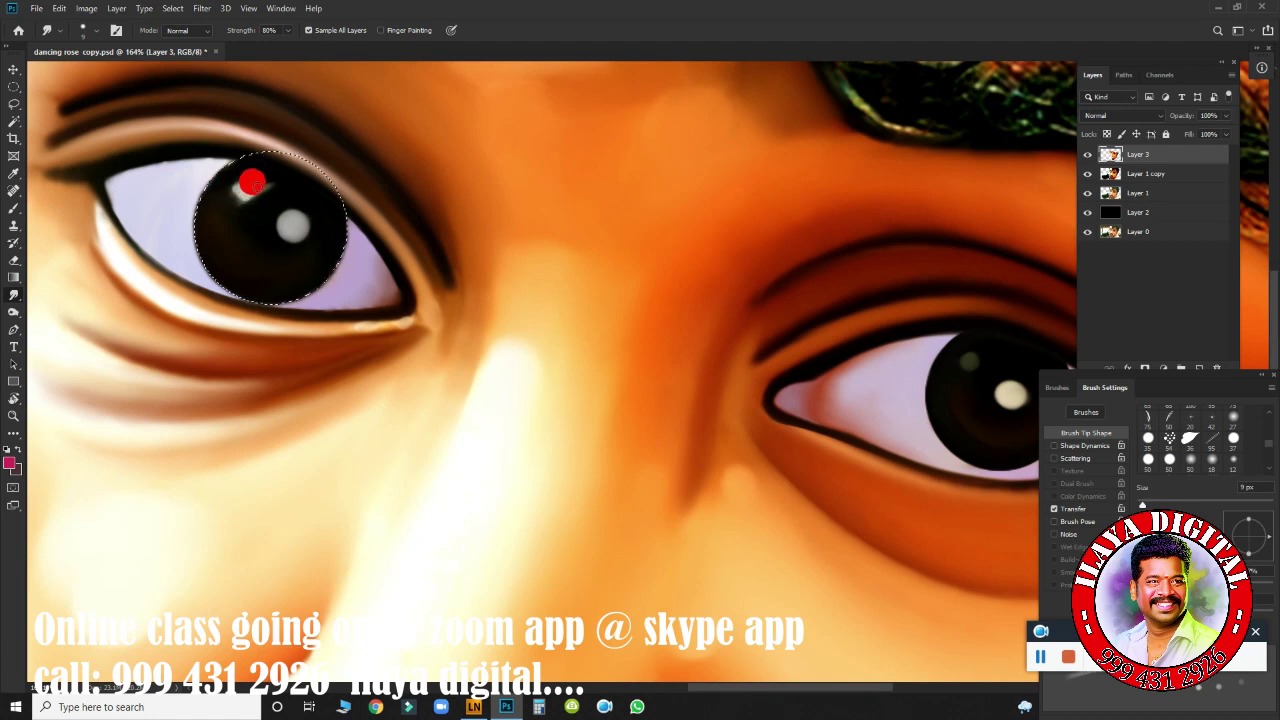
key(bracketright)
mouse_move(256, 181)
mouse_down()
mouse_move(229, 202)
mouse_move(259, 203)
mouse_up()
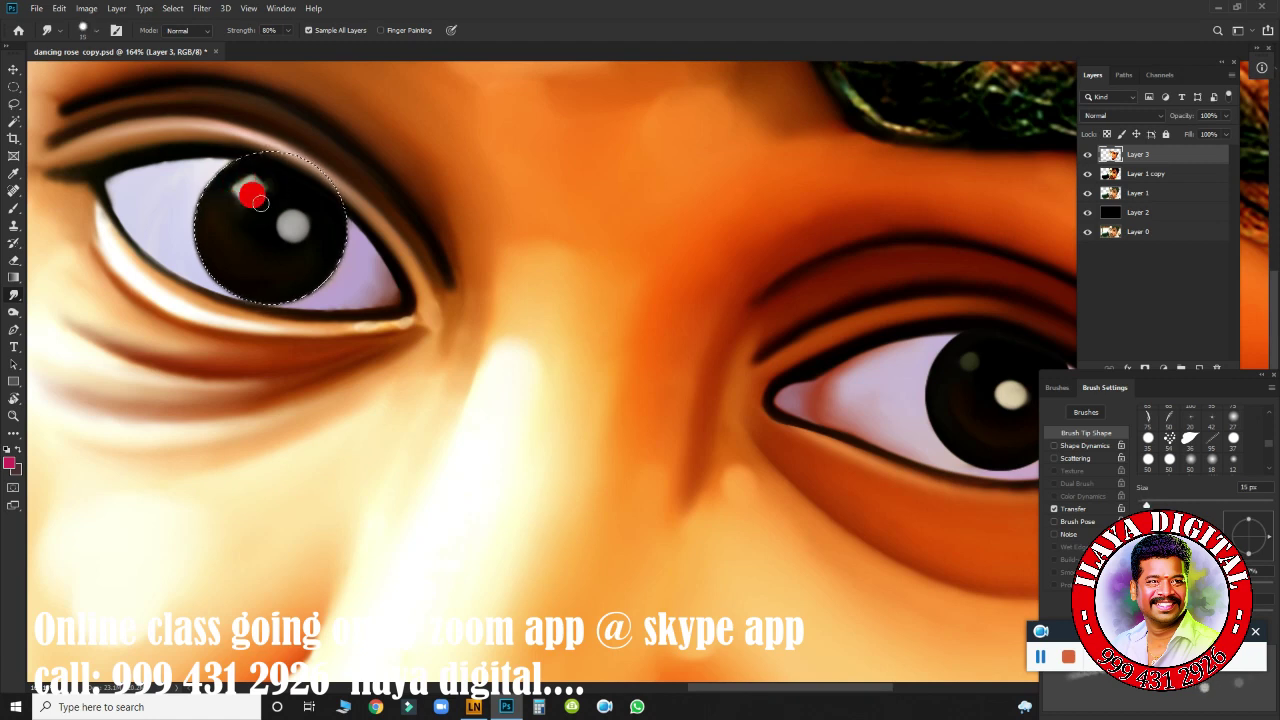
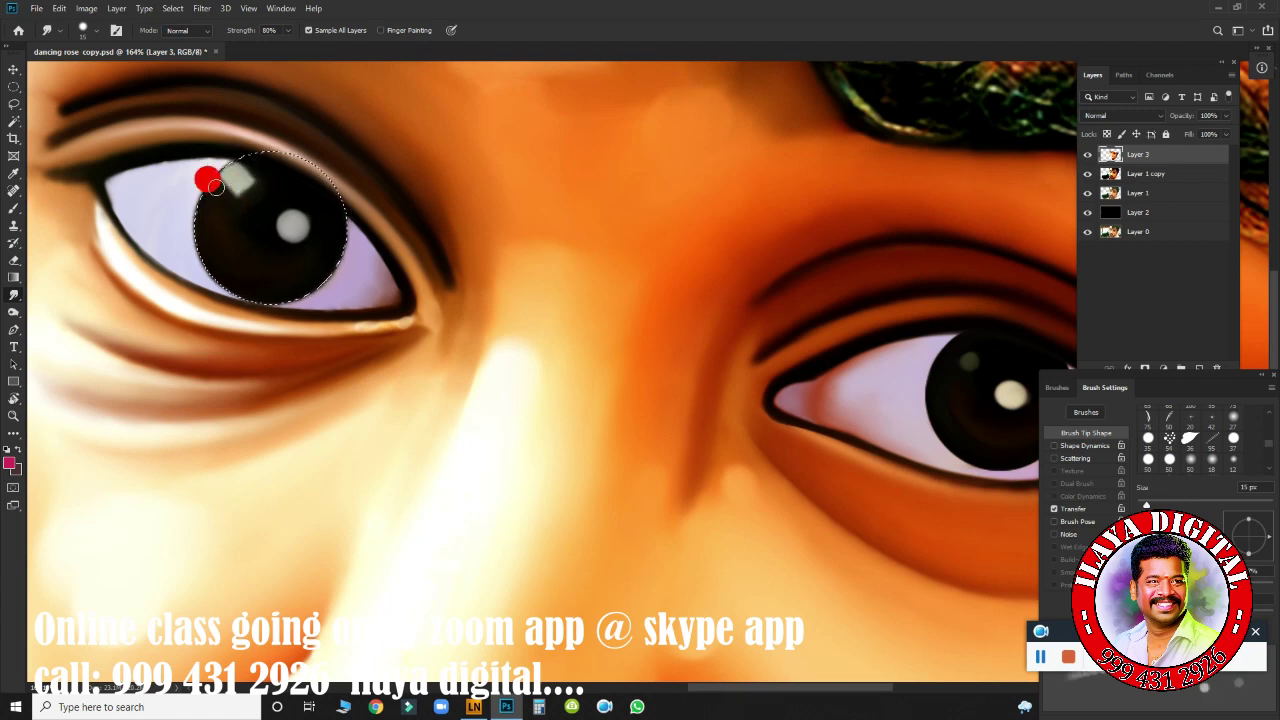
Enlarge the smudge brush to 25 px and blend the iris's lower edge into the eye white.
key(bracketright)
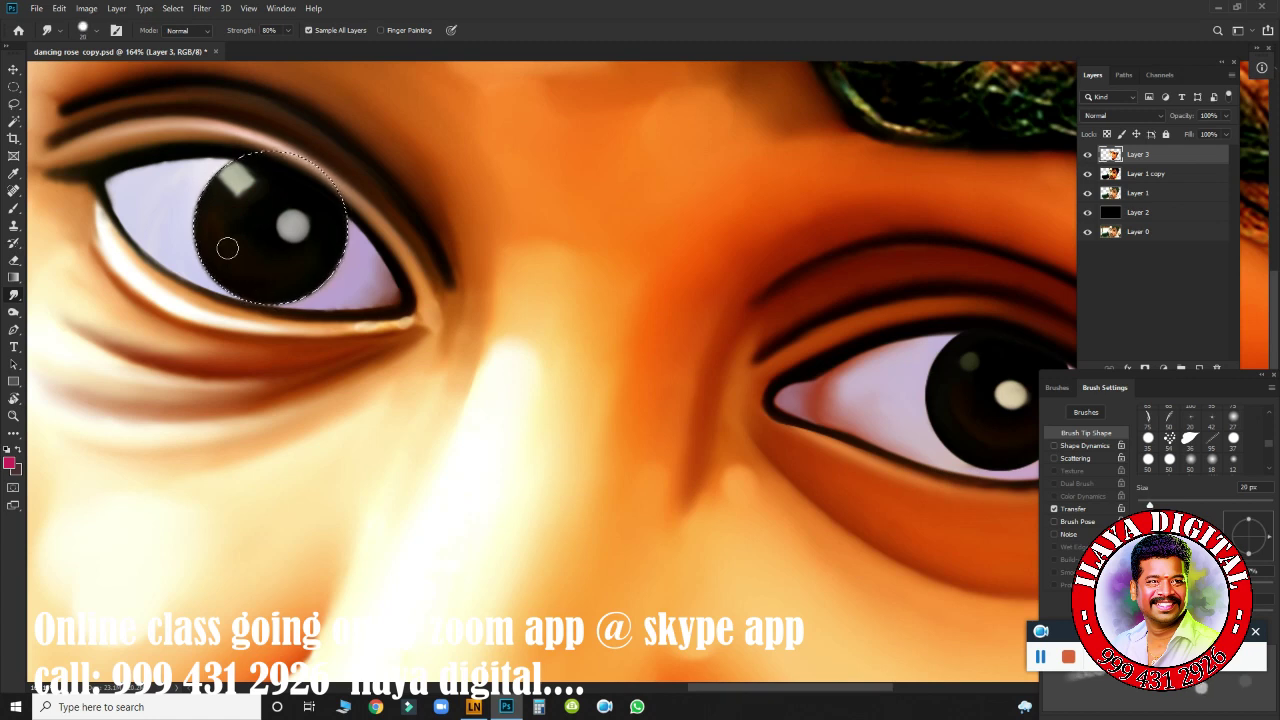
click(168, 226)
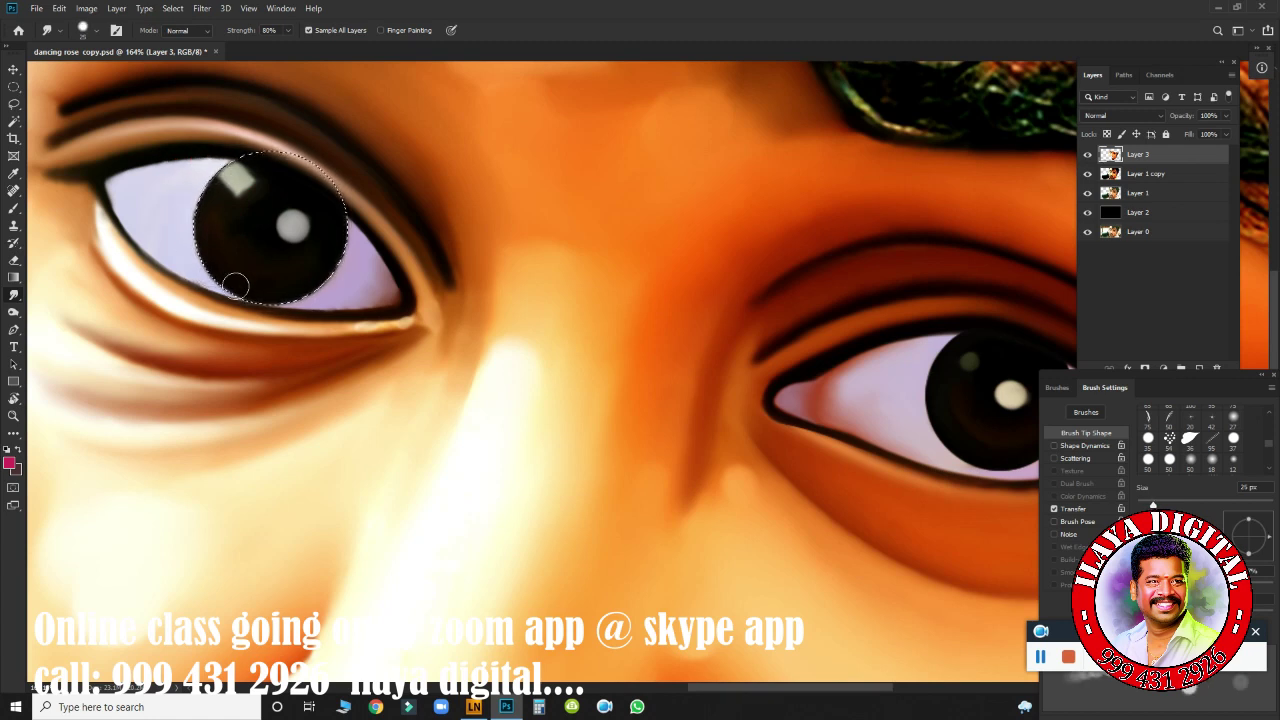
drag(209, 260, 335, 249)
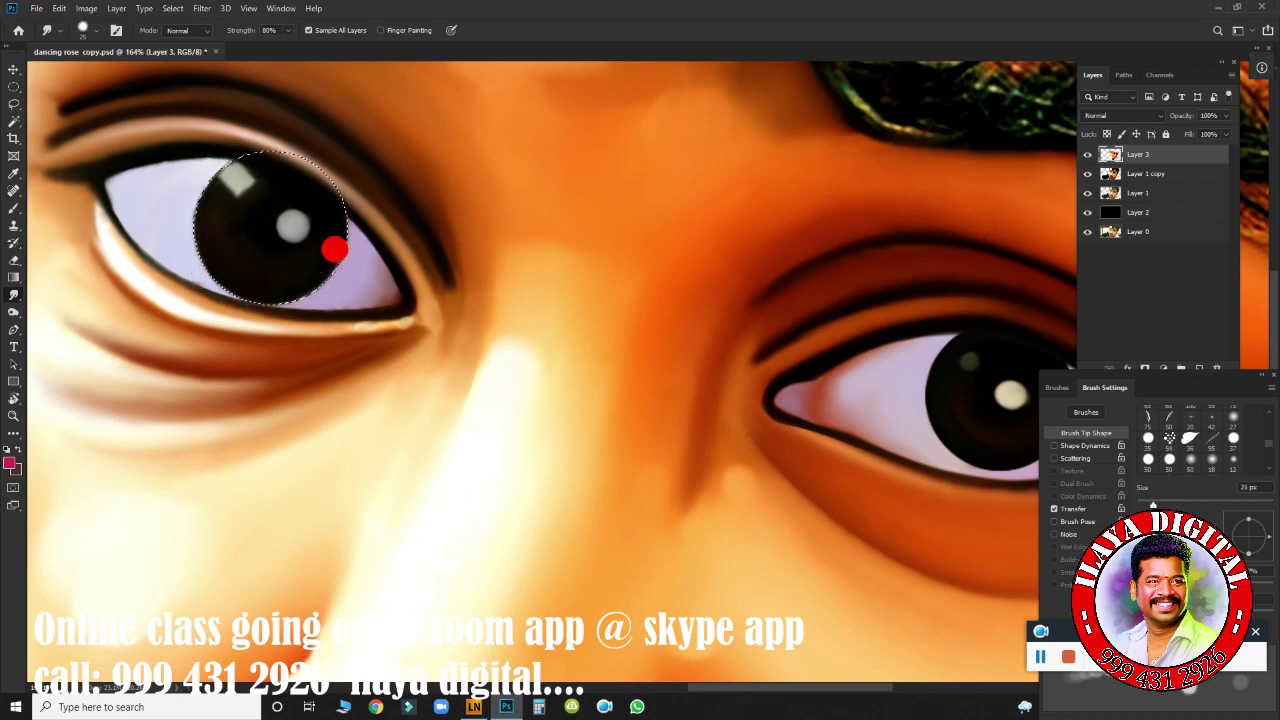
Smudge the forehead wrinkles above the eyebrow into soft, smooth lines.
drag(317, 293, 601, 355)
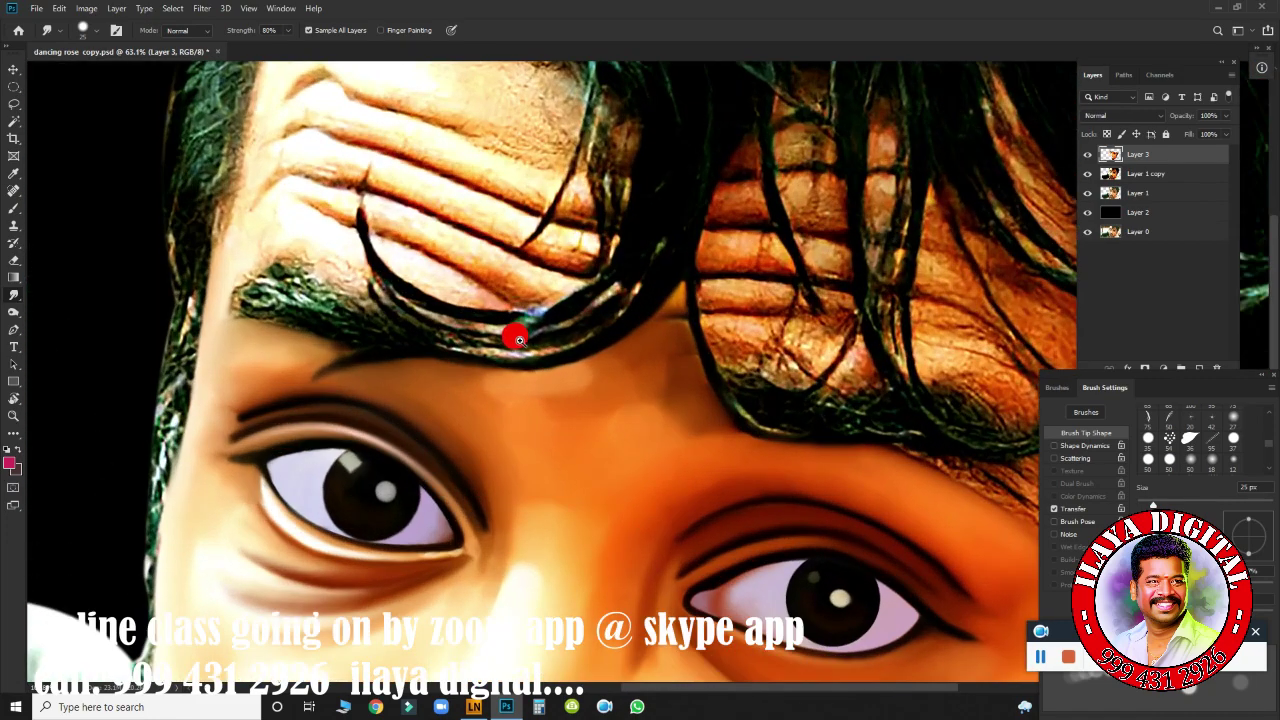
drag(601, 355, 517, 341)
mouse_move(566, 475)
mouse_down()
mouse_move(520, 291)
mouse_move(622, 547)
mouse_up()
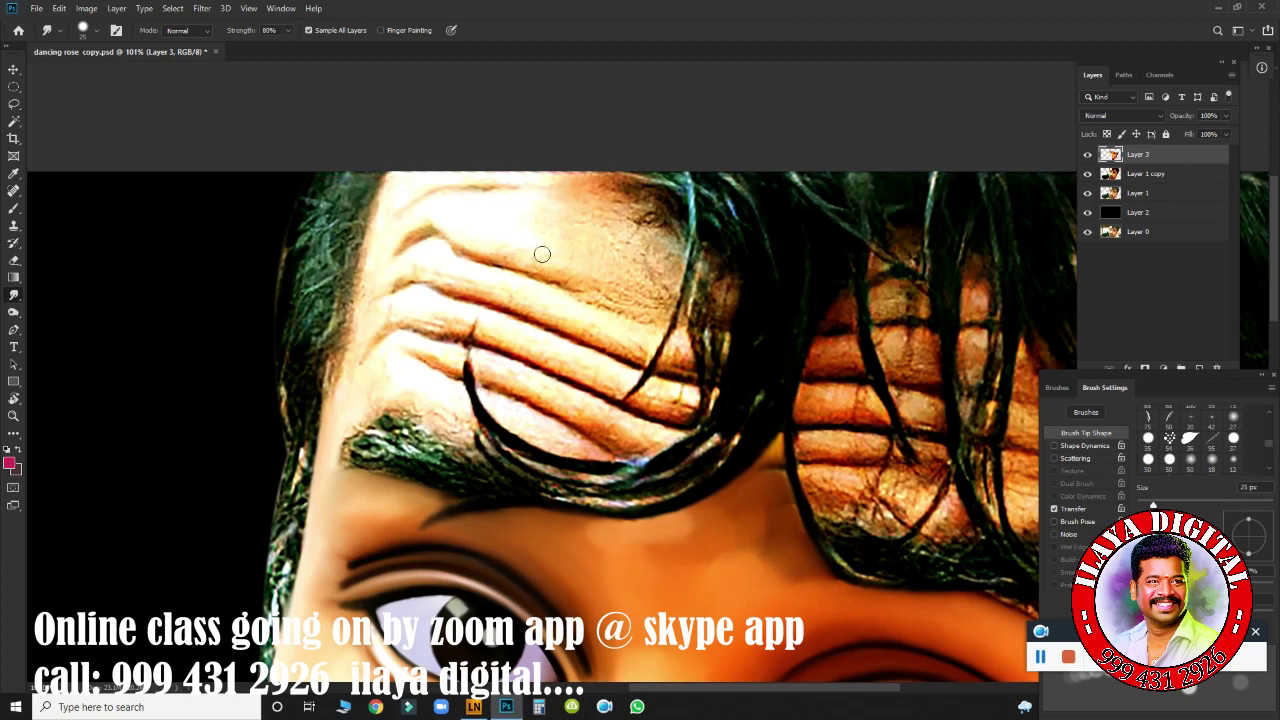
mouse_move(447, 236)
mouse_down()
mouse_move(430, 225)
mouse_move(482, 256)
mouse_up()
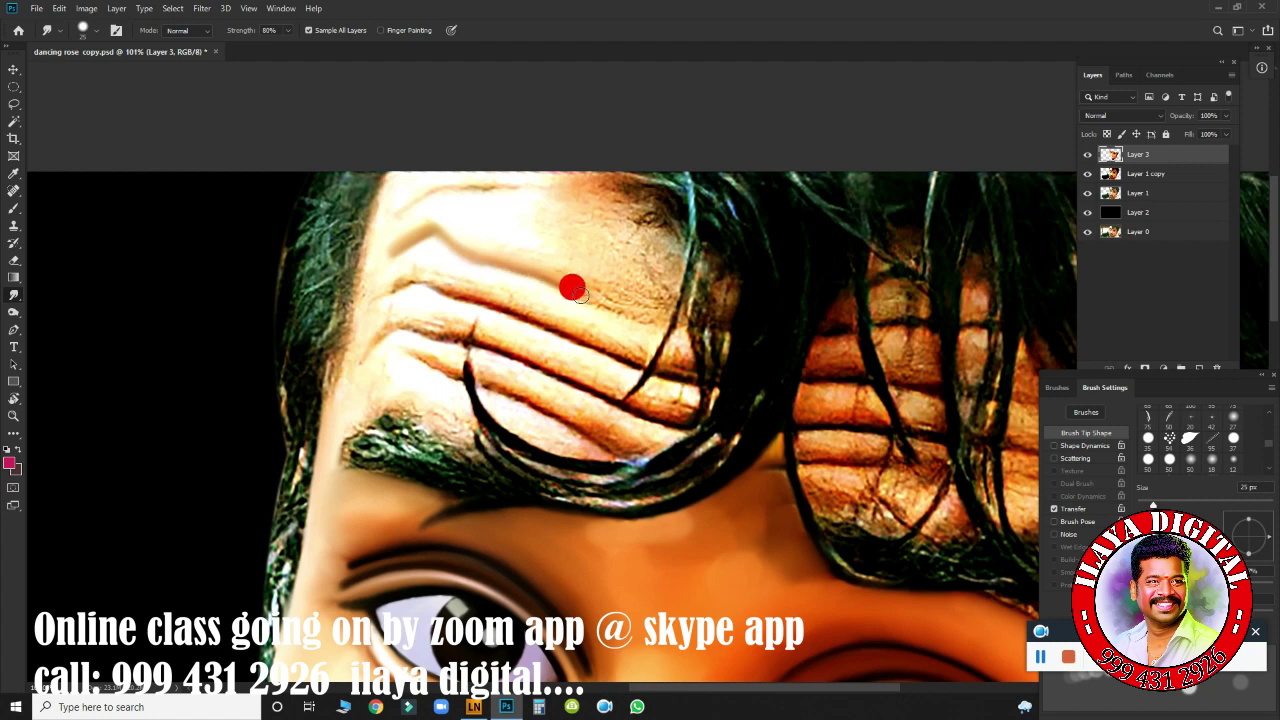
mouse_move(572, 288)
mouse_down()
mouse_move(549, 306)
mouse_move(534, 297)
mouse_move(631, 343)
mouse_move(502, 294)
mouse_up()
mouse_move(388, 288)
mouse_down()
mouse_move(380, 263)
mouse_move(355, 300)
mouse_up()
mouse_move(412, 262)
mouse_down()
mouse_move(546, 306)
mouse_move(583, 335)
mouse_move(437, 282)
mouse_up()
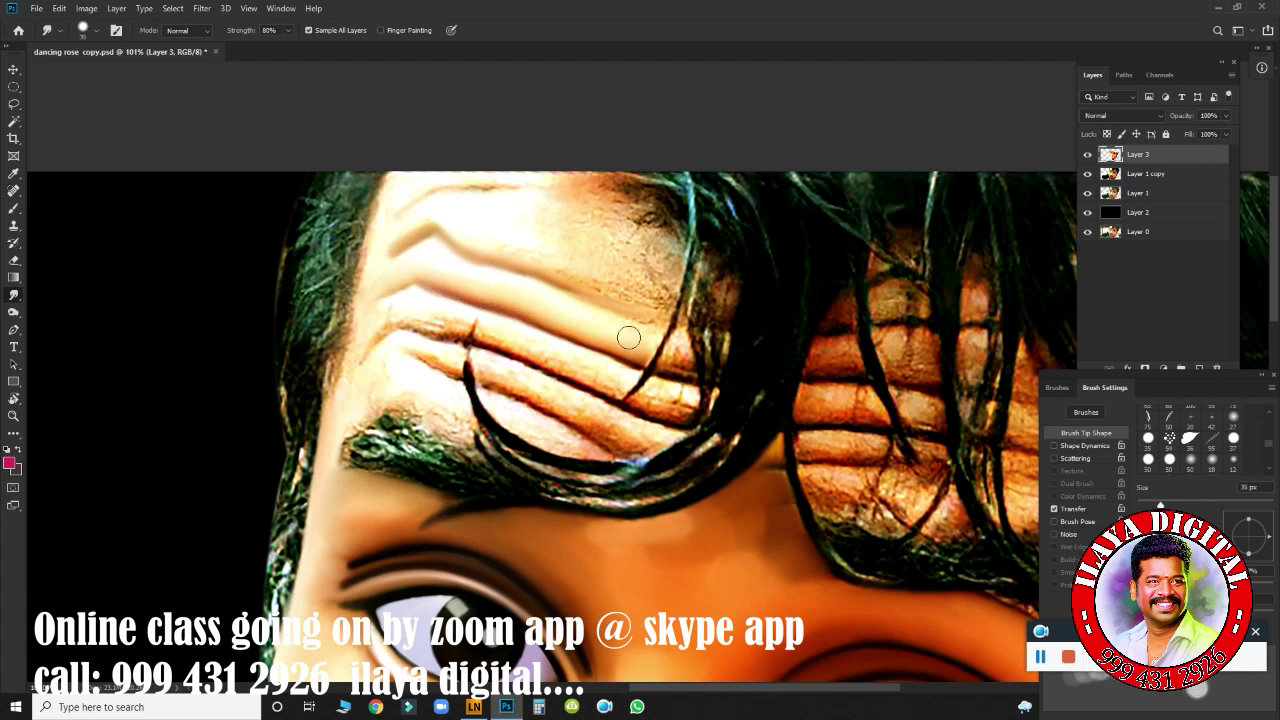
drag(628, 338, 588, 306)
mouse_move(489, 332)
mouse_down()
mouse_move(598, 375)
mouse_move(601, 361)
mouse_move(594, 384)
mouse_move(495, 340)
mouse_up()
mouse_move(400, 328)
mouse_down()
mouse_move(354, 323)
mouse_move(389, 268)
mouse_move(371, 320)
mouse_move(486, 324)
mouse_move(390, 318)
mouse_move(420, 306)
mouse_up()
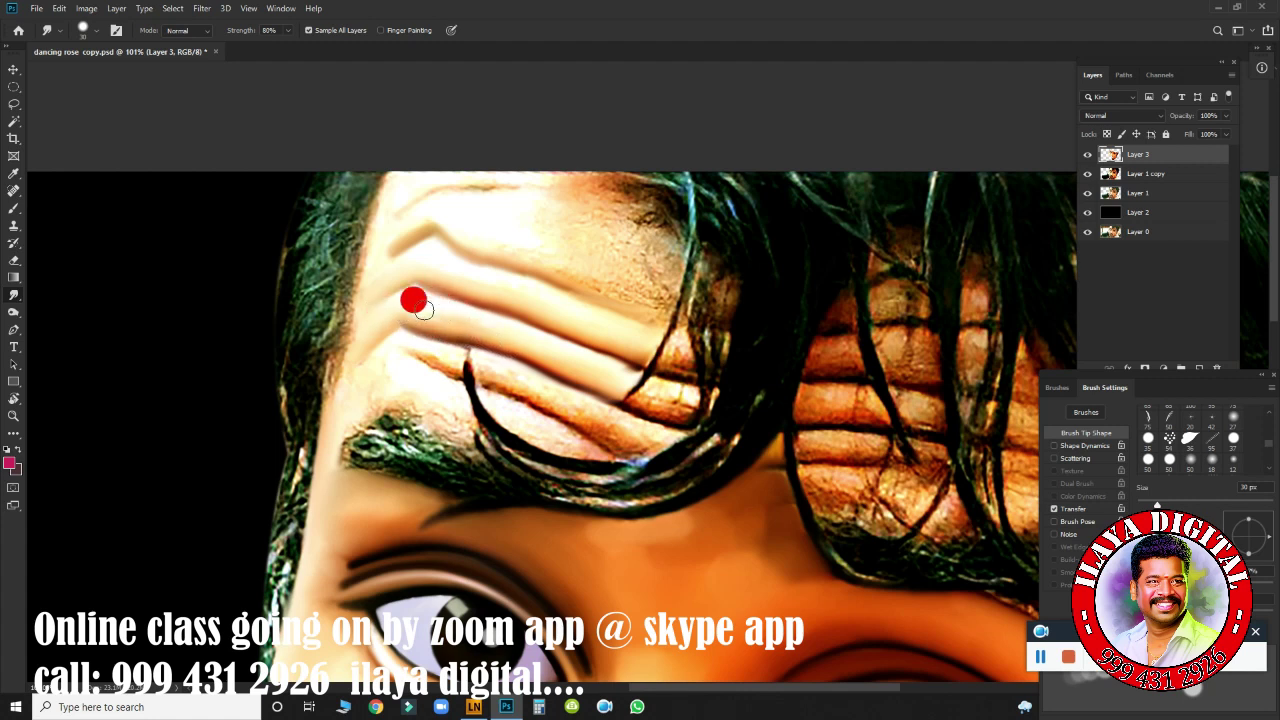
Smudge the hair strand over the forehead with a smaller brush, then rotate the canvas view.
mouse_move(662, 389)
mouse_down()
mouse_move(676, 381)
mouse_move(650, 384)
mouse_move(642, 401)
mouse_move(684, 406)
mouse_move(635, 388)
mouse_move(643, 406)
mouse_move(674, 349)
mouse_up()
key(bracketleft)
drag(394, 343, 491, 369)
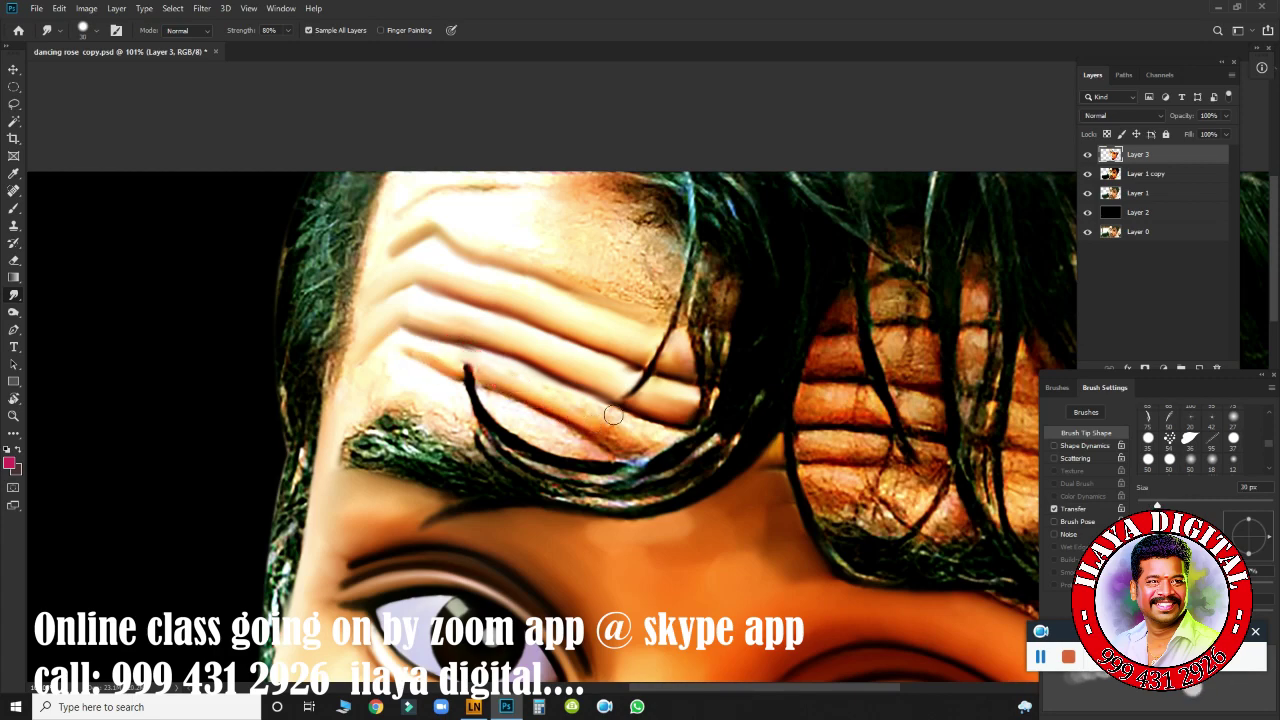
key(r)
mouse_move(717, 379)
mouse_down()
mouse_move(750, 245)
mouse_move(794, 263)
mouse_up()
scroll(794, 263, up, 5)
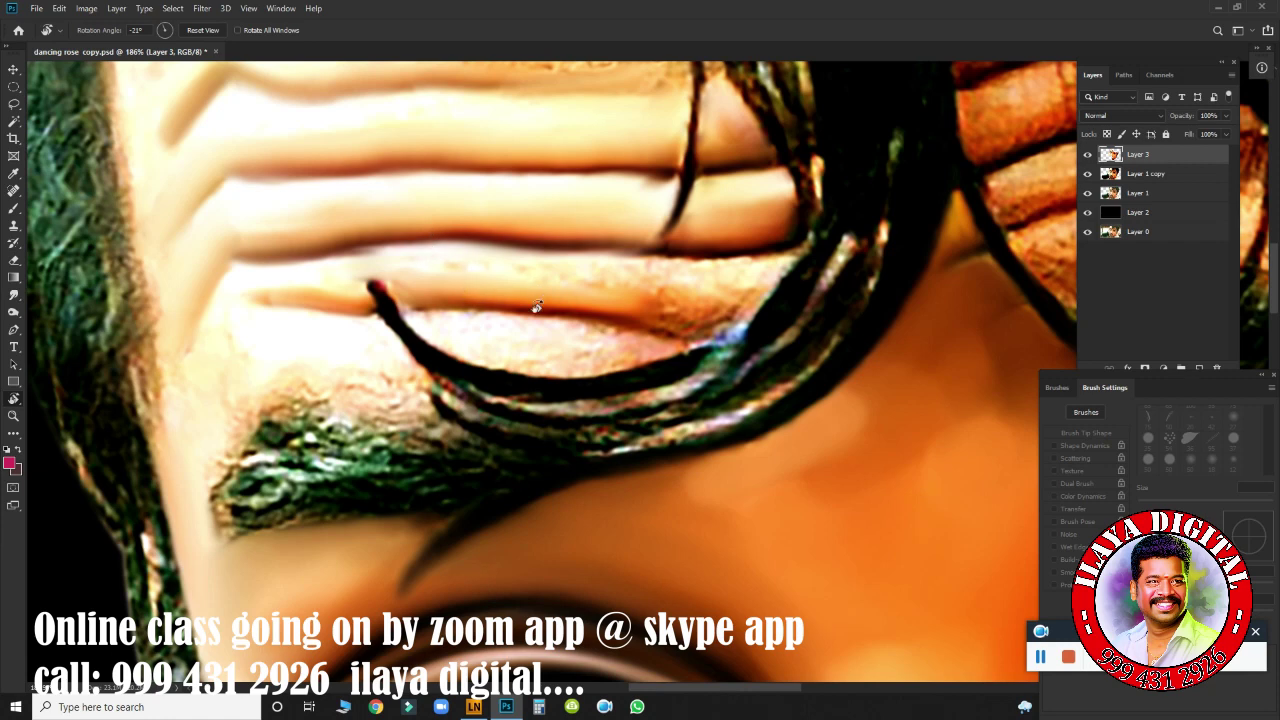
Pick a soft brush preset at 90 px, hide the panels, and go full-screen on the forehead.
right_click(530, 312)
click(594, 478)
click(627, 72)
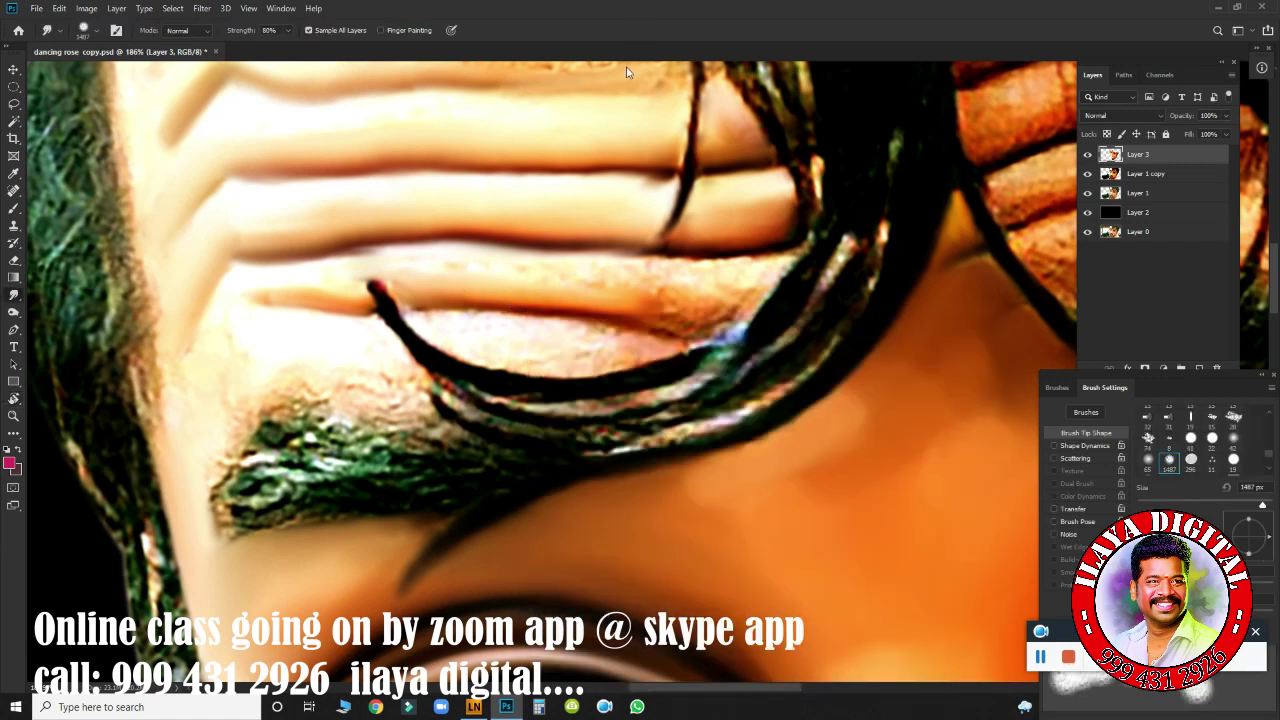
click(1053, 509)
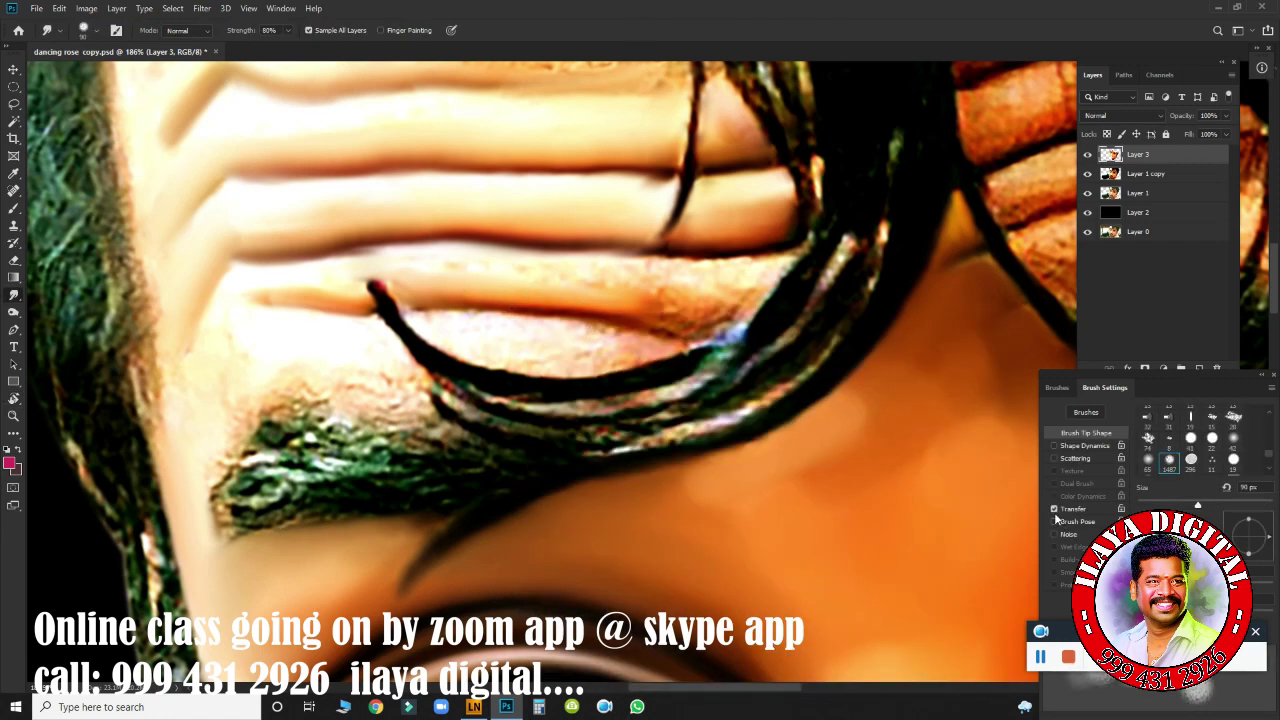
key(F5)
key(F7)
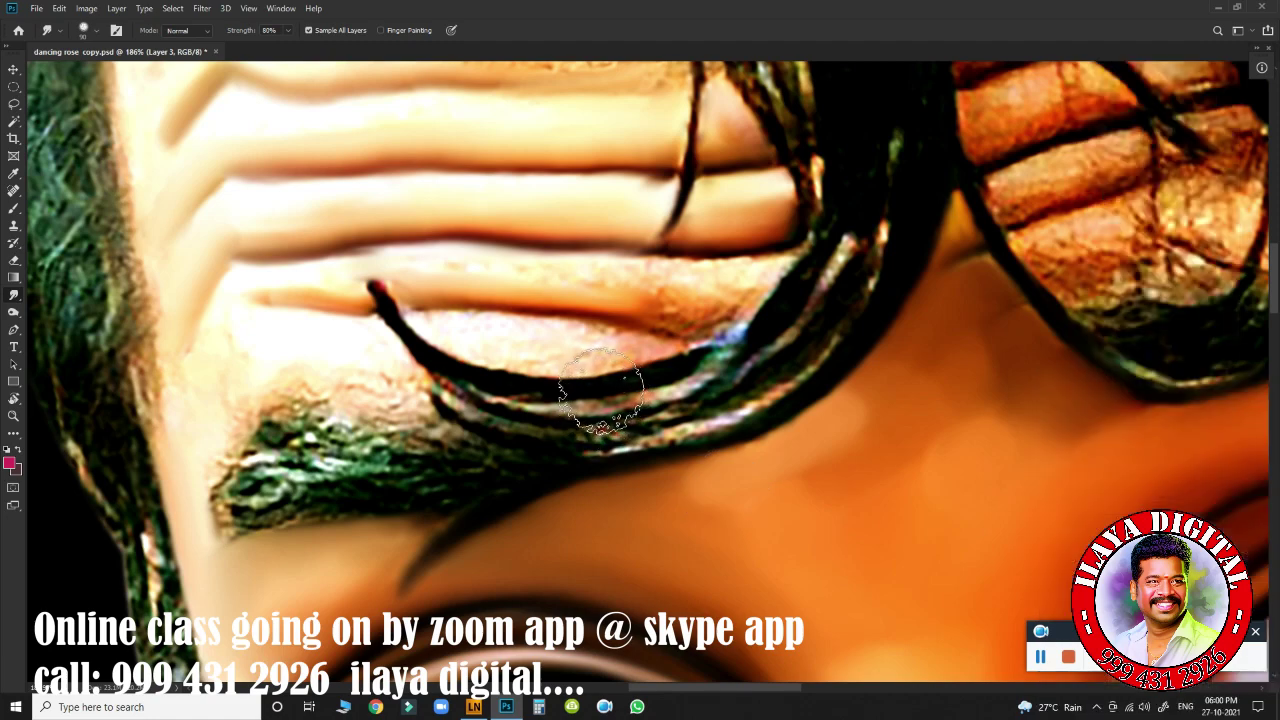
key(f)
key(f)
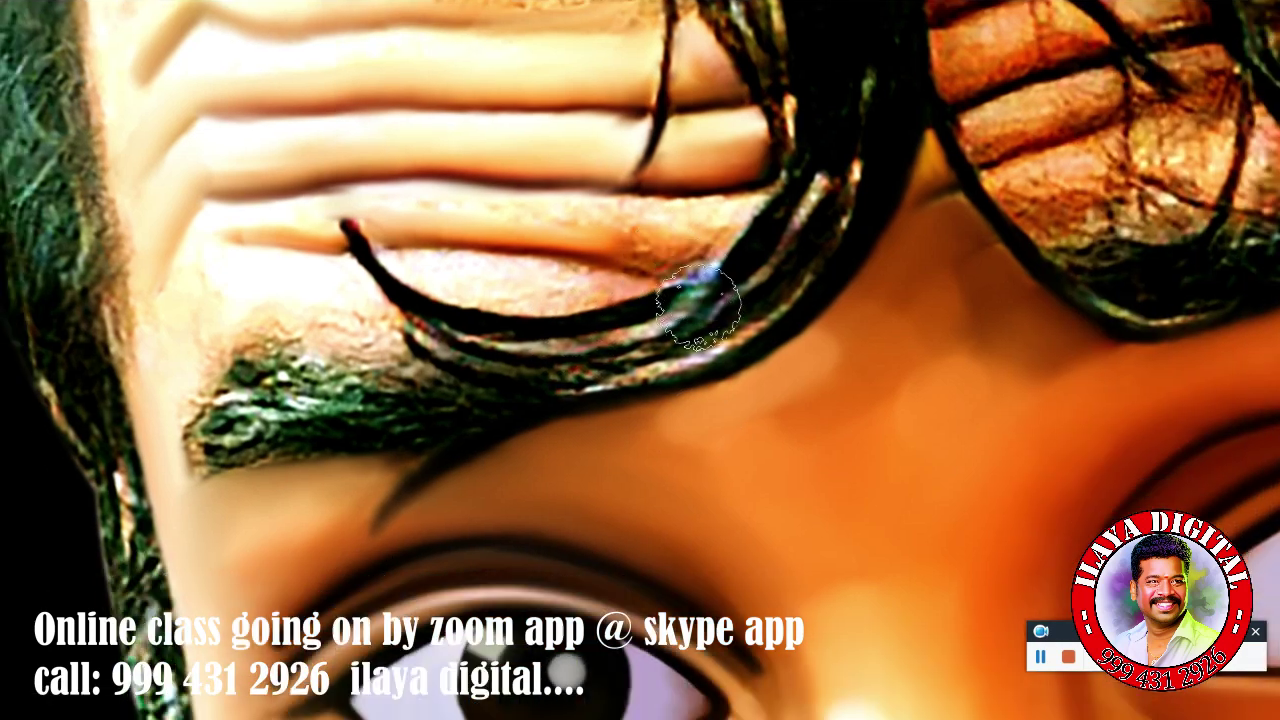
mouse_move(684, 318)
mouse_down()
mouse_move(709, 334)
mouse_move(686, 329)
mouse_move(677, 291)
mouse_move(634, 262)
mouse_move(620, 277)
mouse_up()
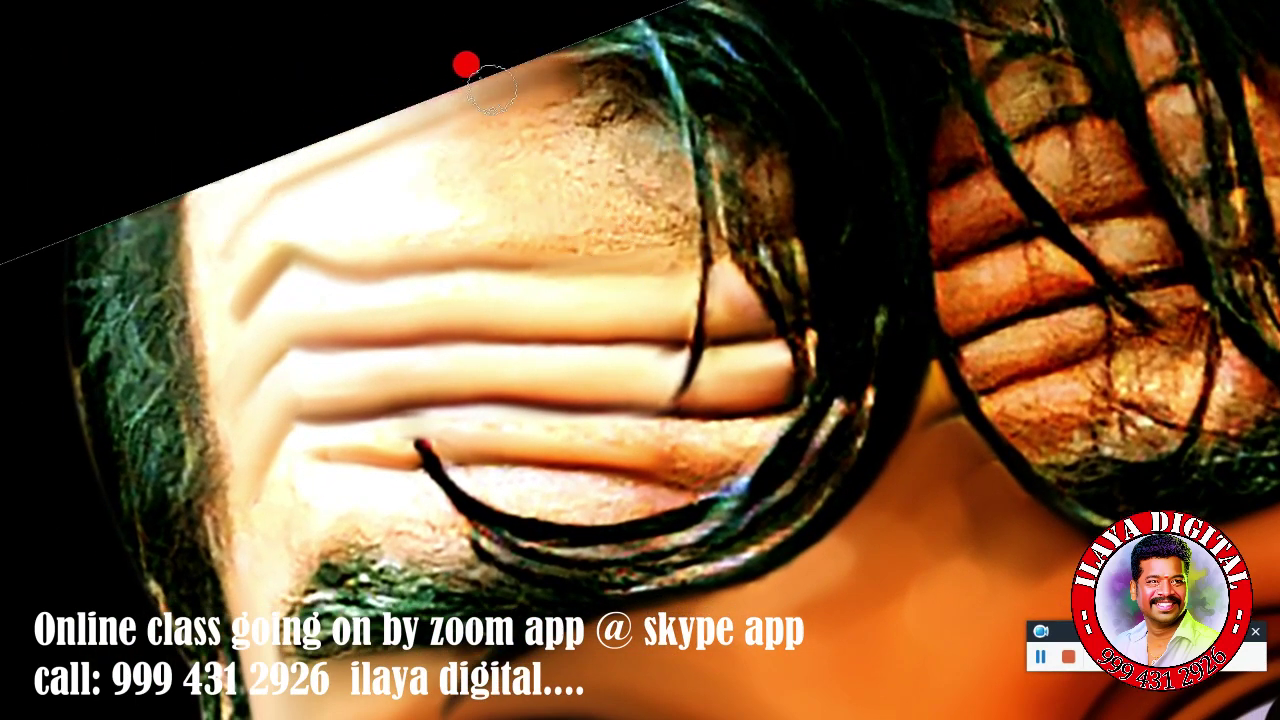
Smooth the forehead texture near the hairline and the upper wrinkle lines.
mouse_move(535, 130)
mouse_down()
mouse_move(547, 116)
mouse_move(593, 119)
mouse_move(601, 73)
mouse_move(521, 68)
mouse_move(653, 127)
mouse_move(630, 196)
mouse_move(645, 218)
mouse_move(494, 234)
mouse_move(671, 243)
mouse_move(404, 268)
mouse_move(594, 157)
mouse_move(414, 186)
mouse_move(646, 230)
mouse_move(640, 277)
mouse_move(509, 289)
mouse_move(643, 366)
mouse_move(612, 294)
mouse_move(596, 329)
mouse_up()
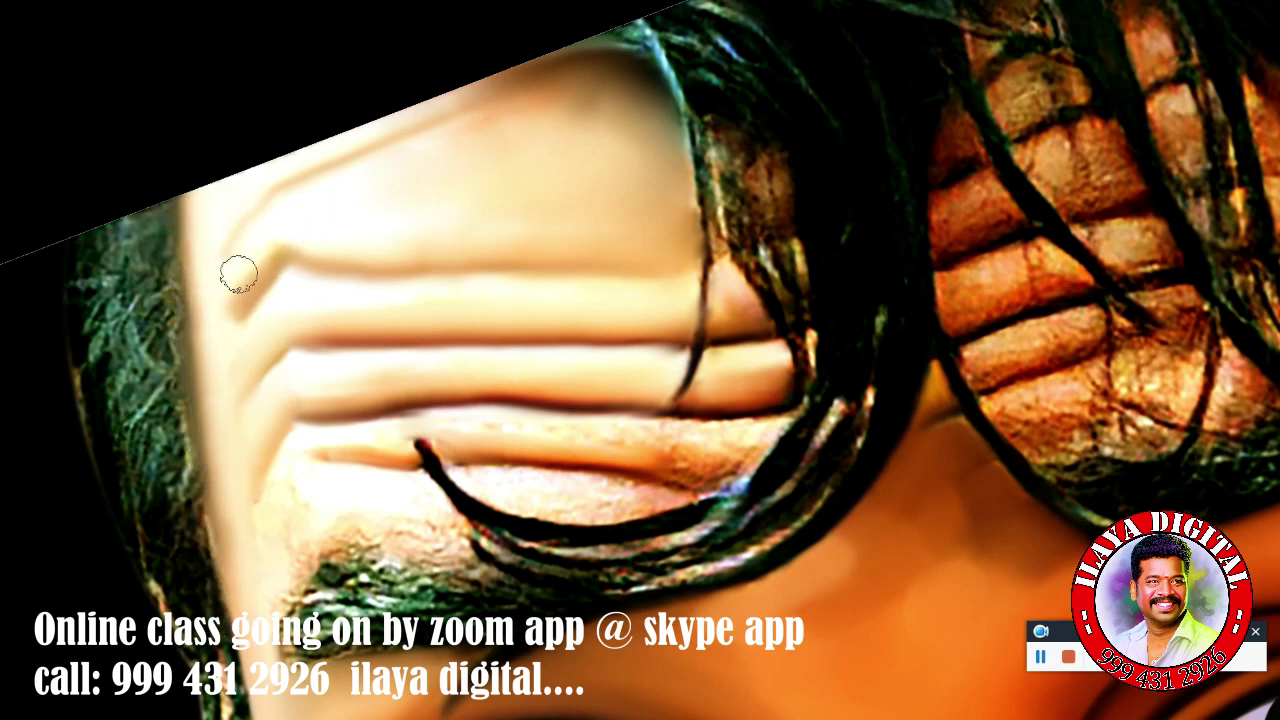
mouse_move(312, 414)
mouse_down()
mouse_move(297, 409)
mouse_move(277, 351)
mouse_move(260, 380)
mouse_move(280, 272)
mouse_up()
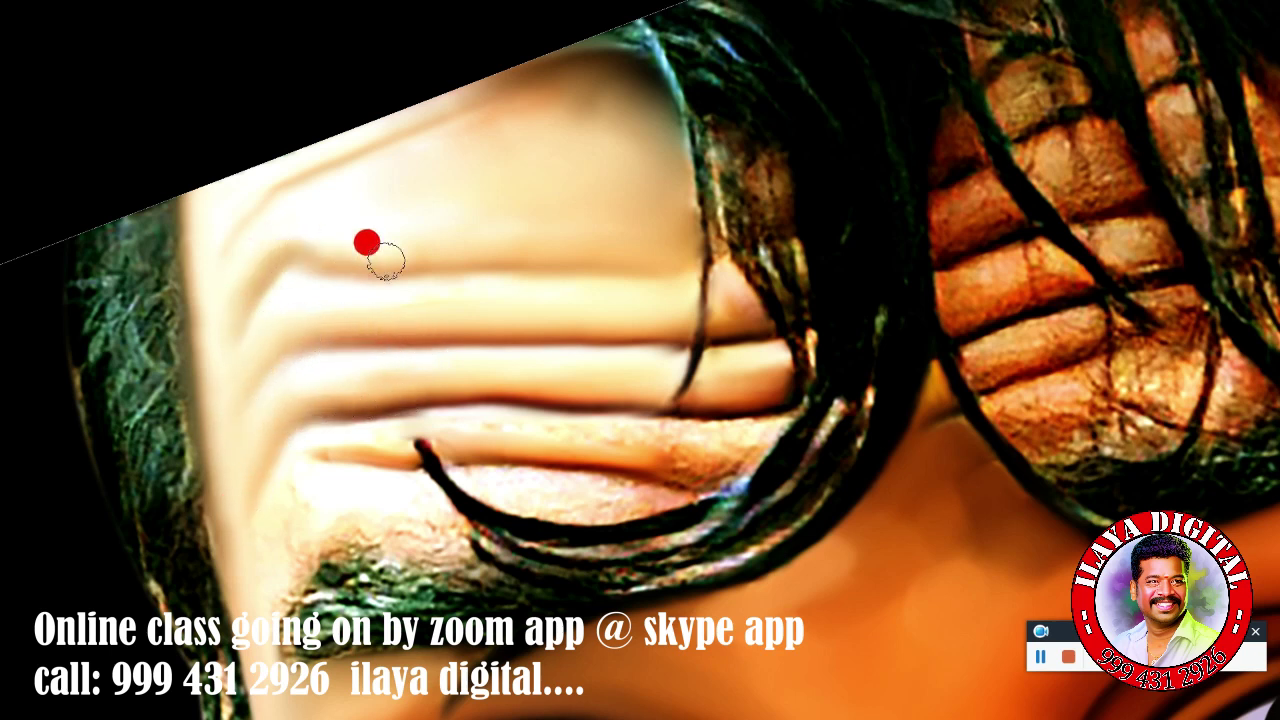
drag(474, 474, 668, 423)
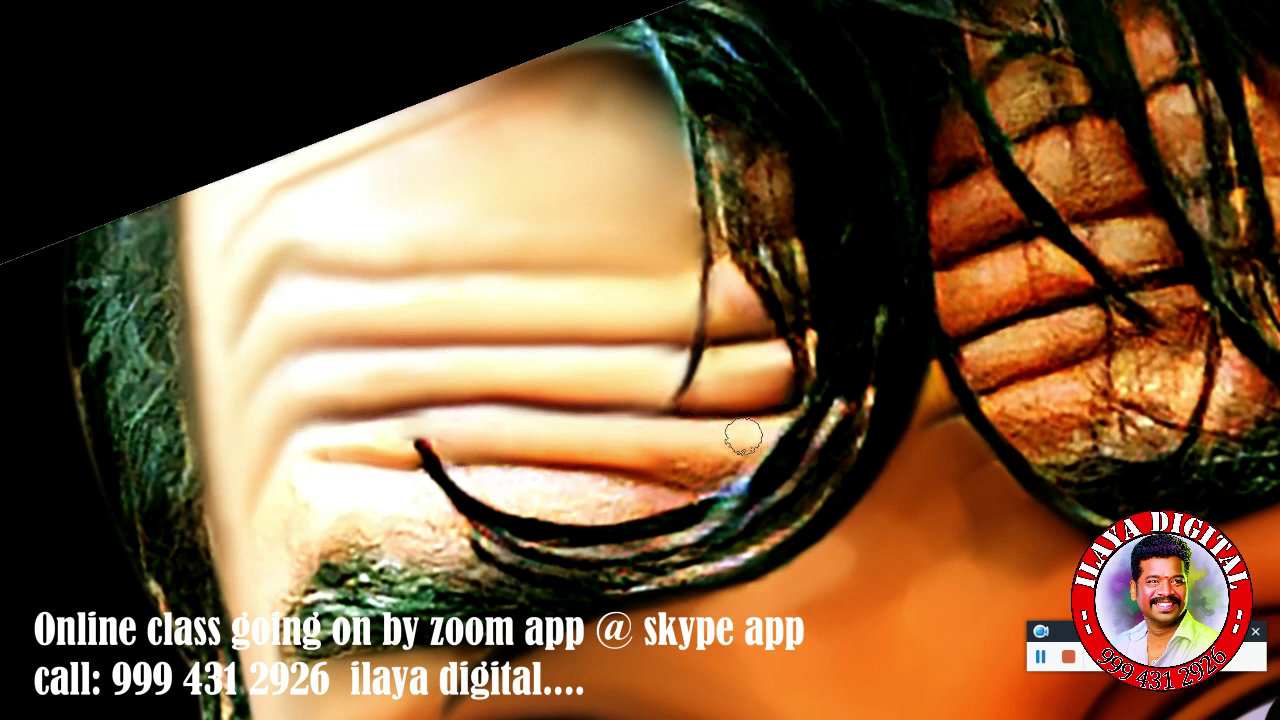
mouse_move(606, 449)
mouse_down()
mouse_move(709, 449)
mouse_move(674, 451)
mouse_up()
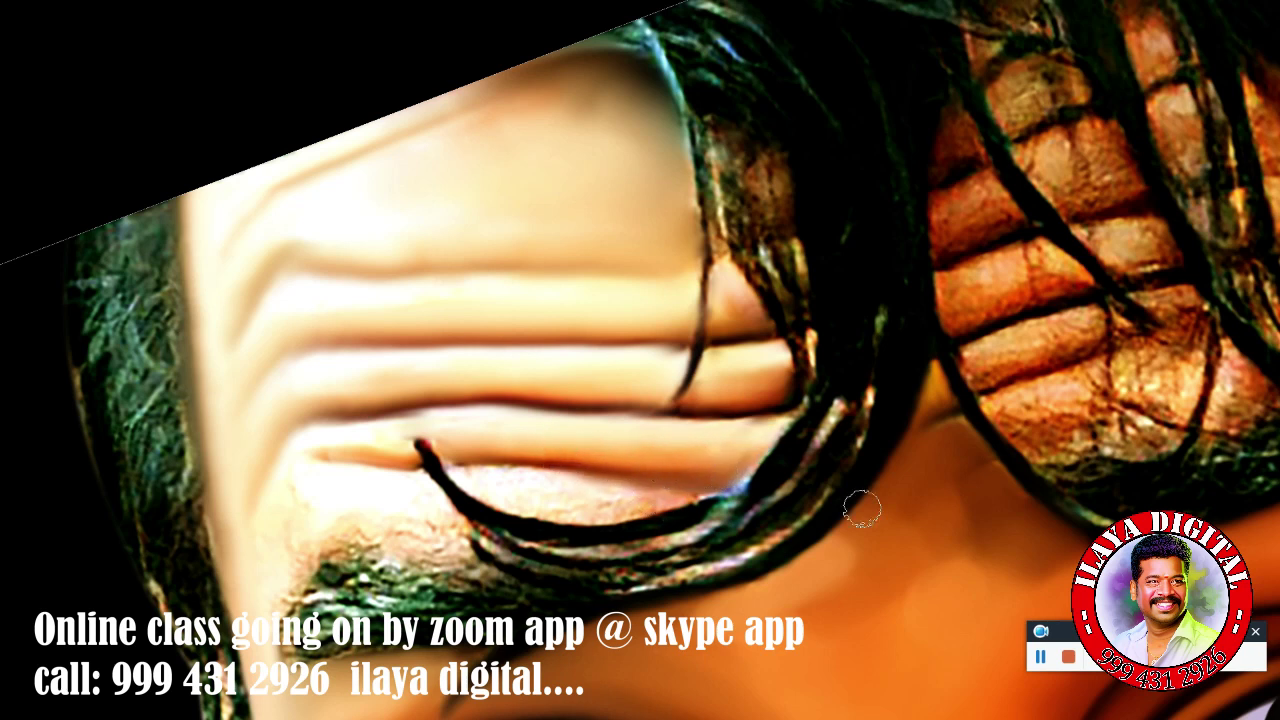
Blend the lower forehead wrinkle and the skin and hair along the eyebrow.
key(F5)
key(F5)
mouse_move(520, 460)
mouse_down()
mouse_move(700, 451)
mouse_move(449, 418)
mouse_move(487, 480)
mouse_move(467, 474)
mouse_move(691, 468)
mouse_up()
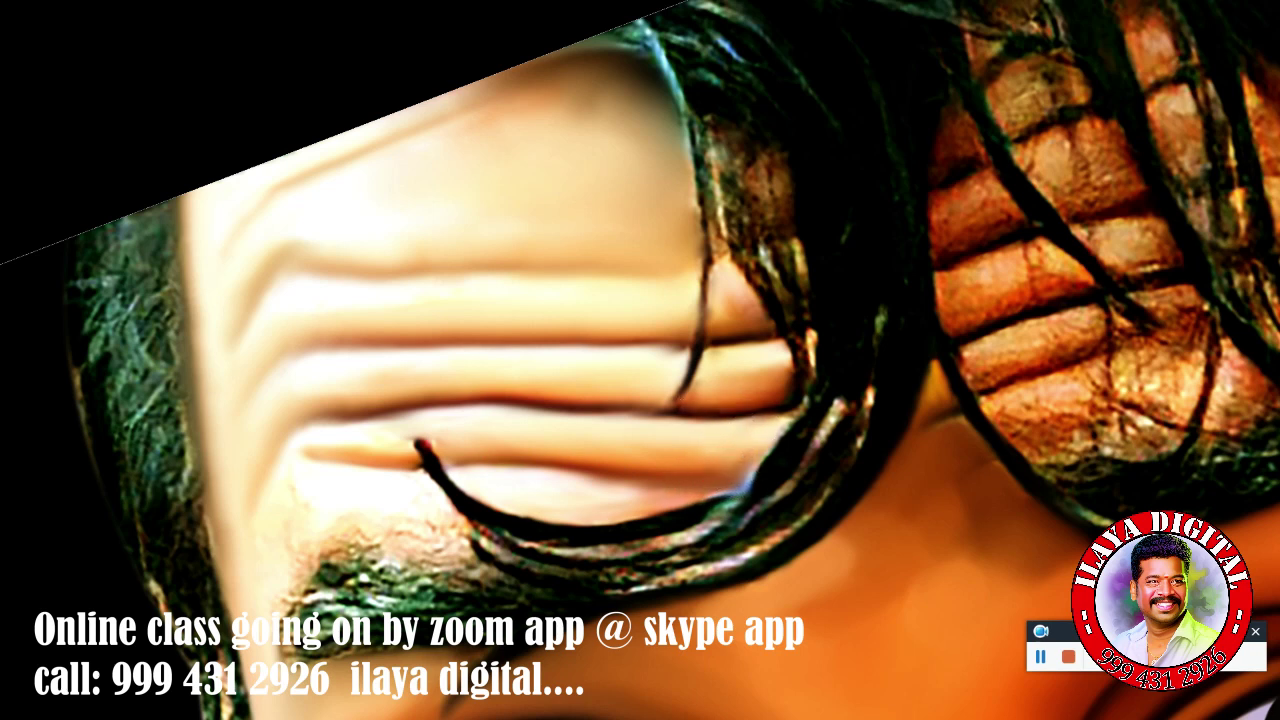
drag(318, 512, 257, 610)
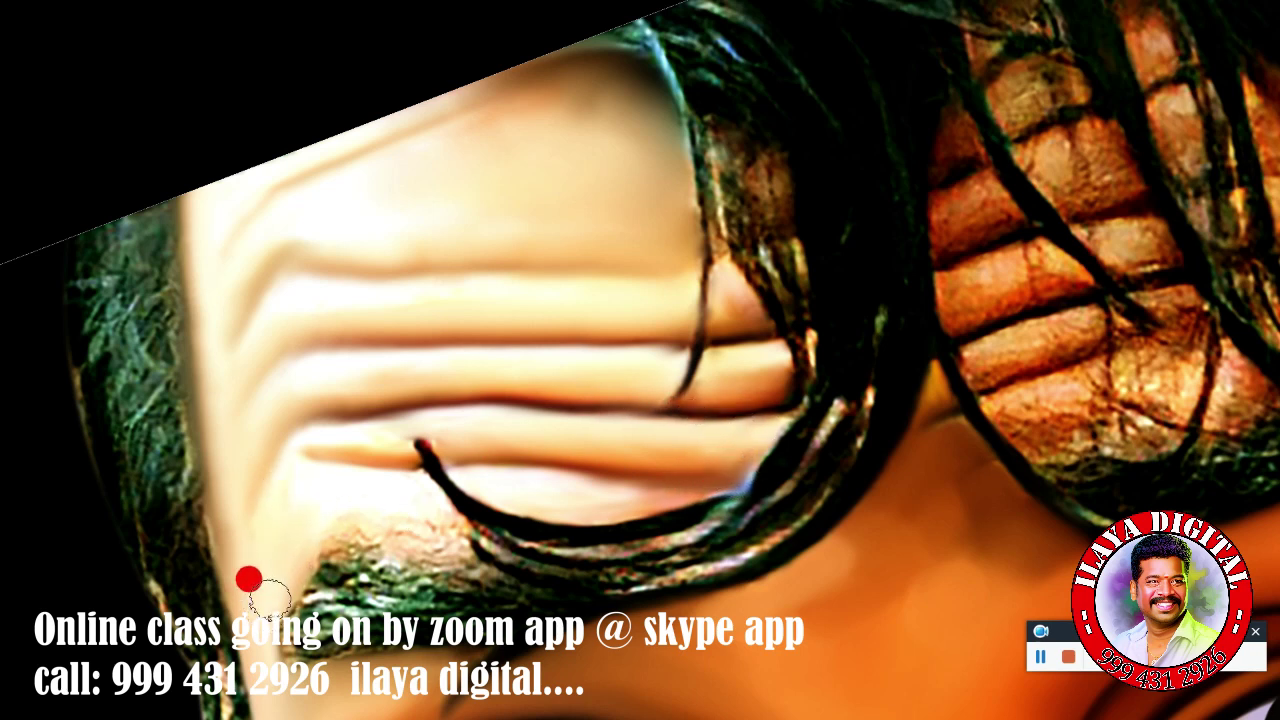
mouse_move(353, 513)
mouse_down()
mouse_move(412, 540)
mouse_move(337, 526)
mouse_move(420, 537)
mouse_move(336, 546)
mouse_move(407, 549)
mouse_move(466, 523)
mouse_move(520, 550)
mouse_up()
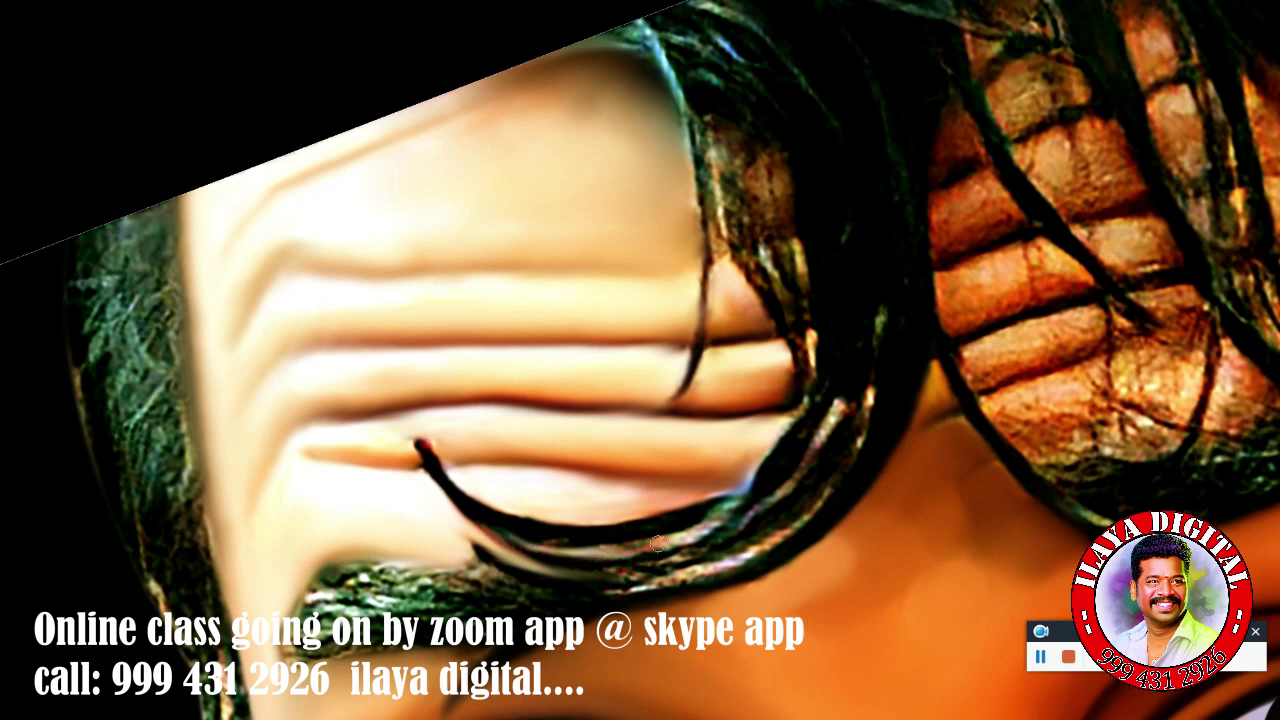
mouse_move(658, 544)
mouse_down()
mouse_move(503, 531)
mouse_move(486, 534)
mouse_move(500, 550)
mouse_move(442, 547)
mouse_up()
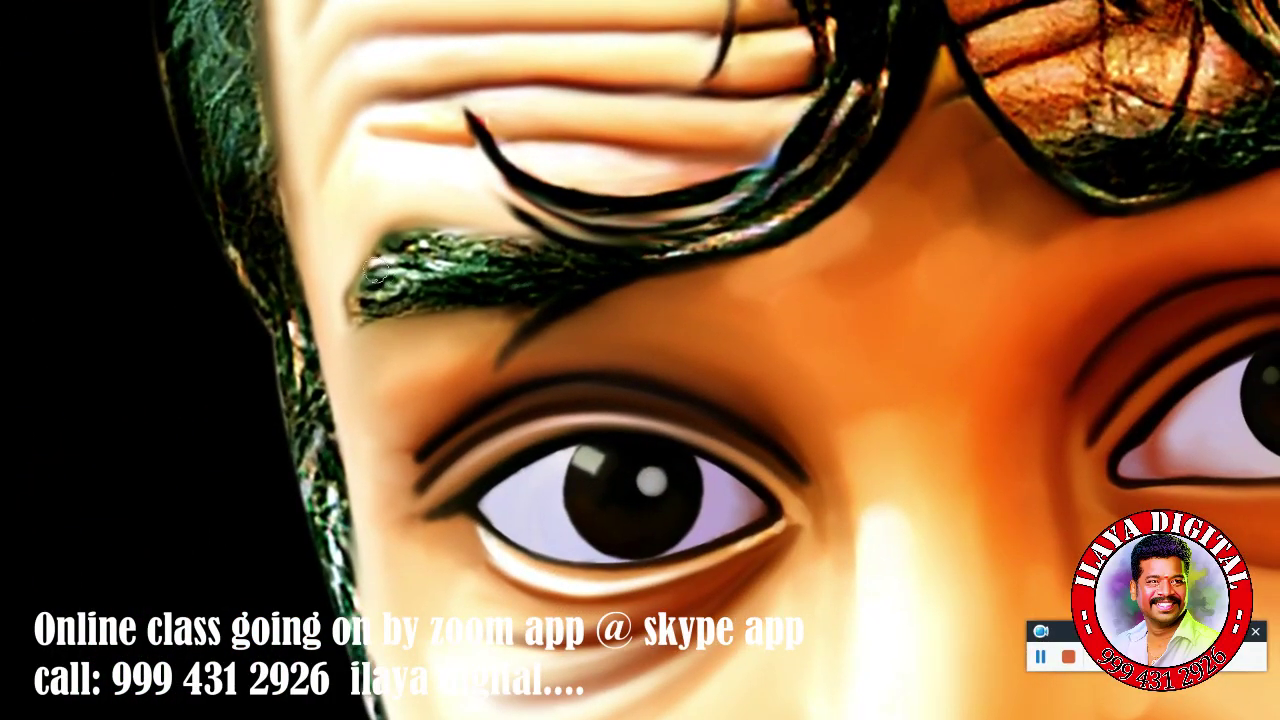
Smudge the eyebrow's upper and lower edges and the hair above, then zoom onto the mouth.
mouse_move(384, 268)
mouse_down()
mouse_move(343, 300)
mouse_move(349, 317)
mouse_move(390, 318)
mouse_up()
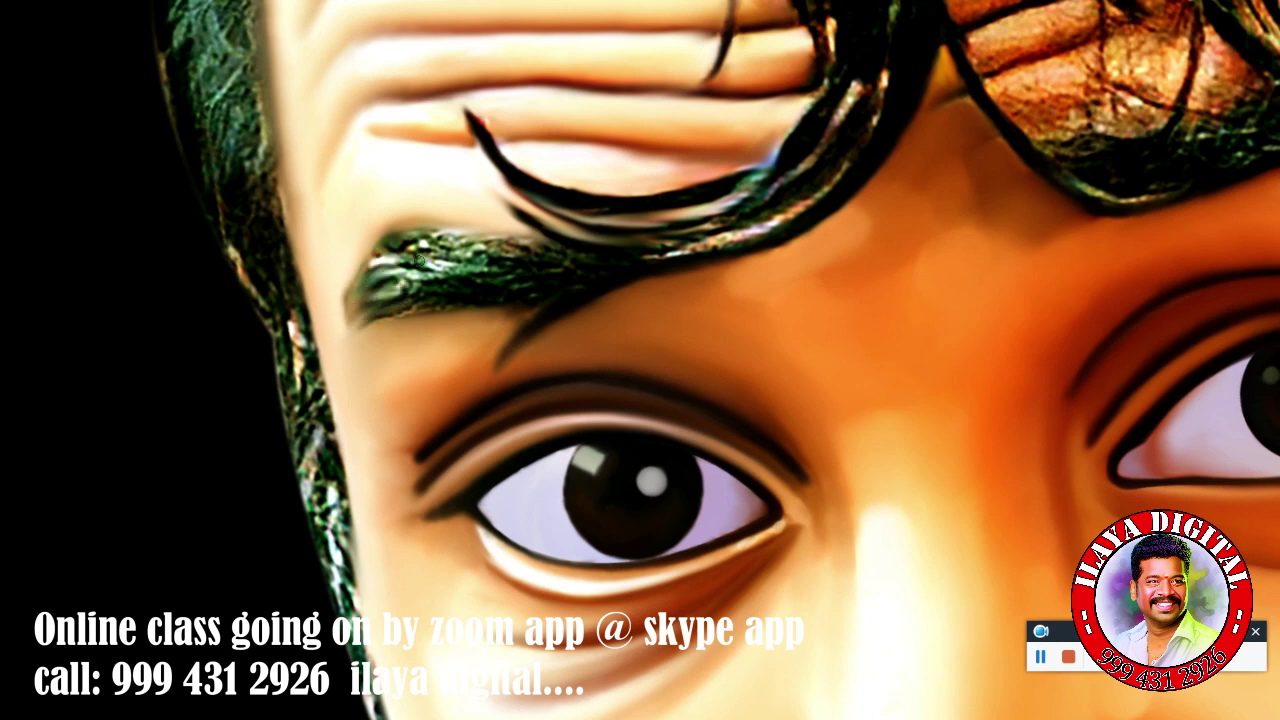
mouse_move(384, 248)
mouse_down()
mouse_move(423, 223)
mouse_move(484, 238)
mouse_move(406, 280)
mouse_move(368, 324)
mouse_up()
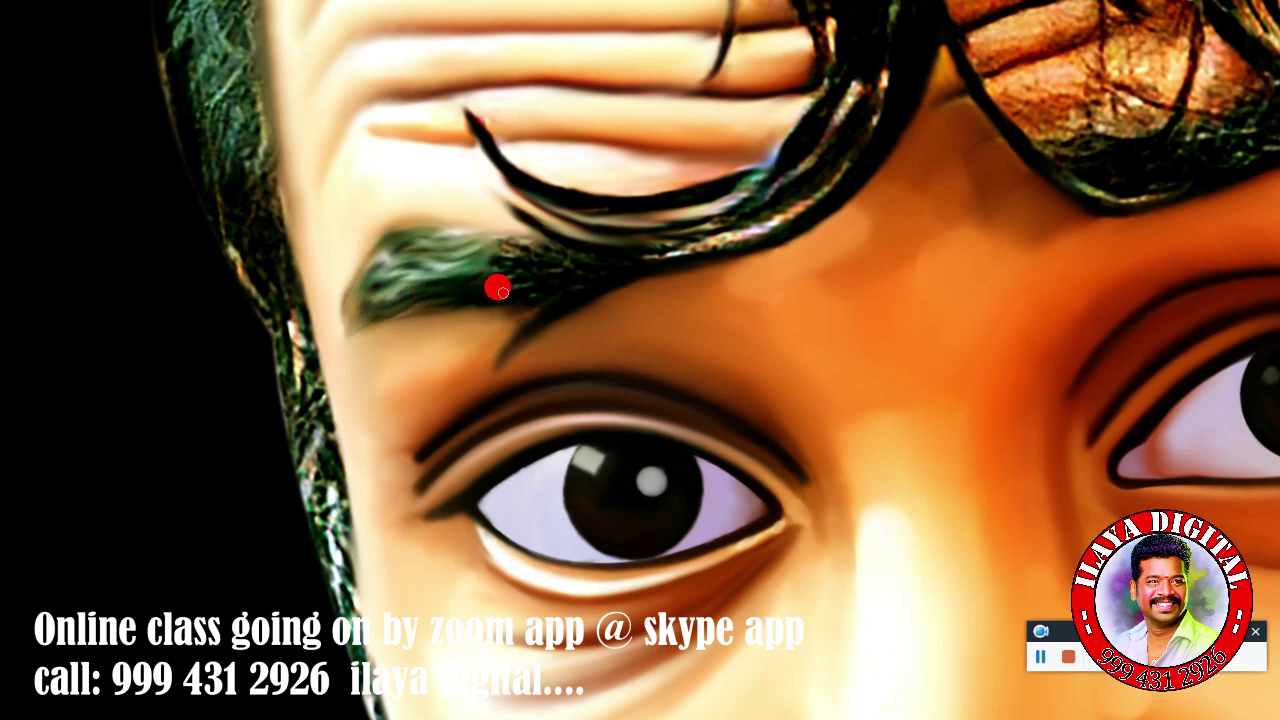
mouse_move(502, 291)
mouse_down()
mouse_move(552, 280)
mouse_move(497, 251)
mouse_move(518, 265)
mouse_move(570, 254)
mouse_up()
mouse_move(489, 230)
mouse_down()
mouse_move(480, 254)
mouse_move(534, 237)
mouse_move(558, 256)
mouse_up()
mouse_move(777, 212)
mouse_down()
mouse_move(637, 251)
mouse_move(734, 240)
mouse_move(606, 243)
mouse_move(688, 239)
mouse_up()
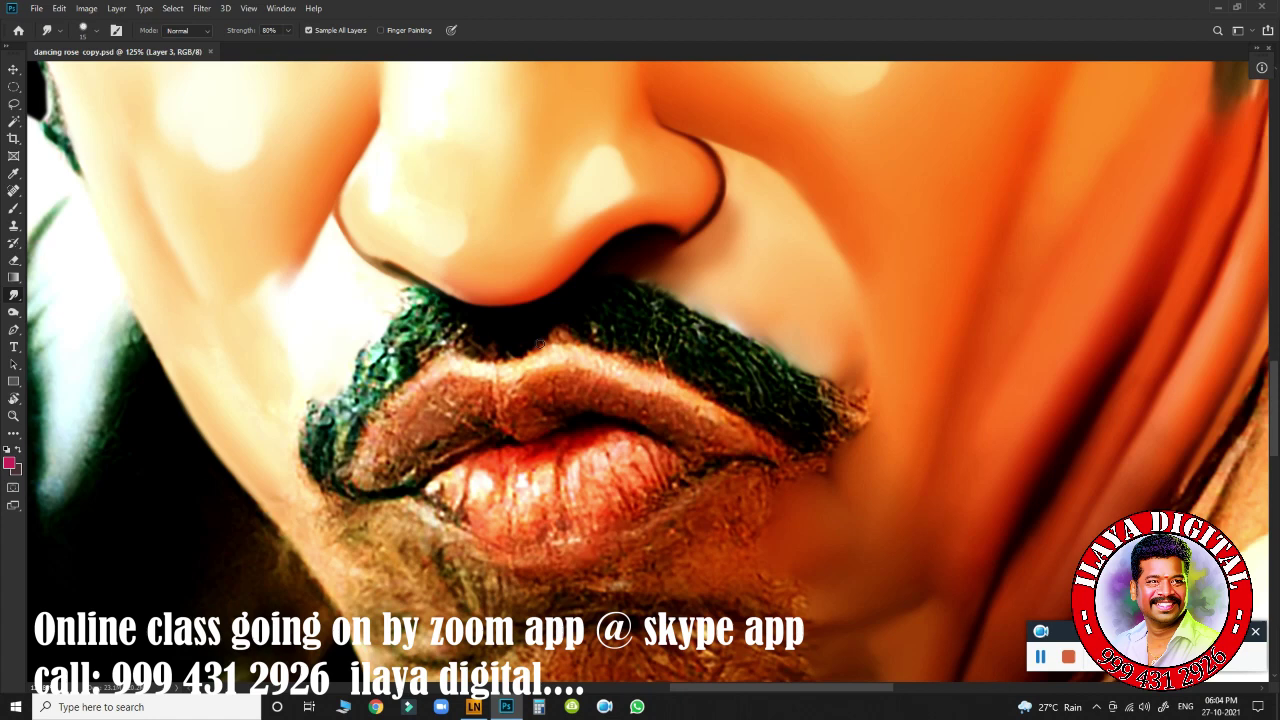
drag(540, 344, 622, 325)
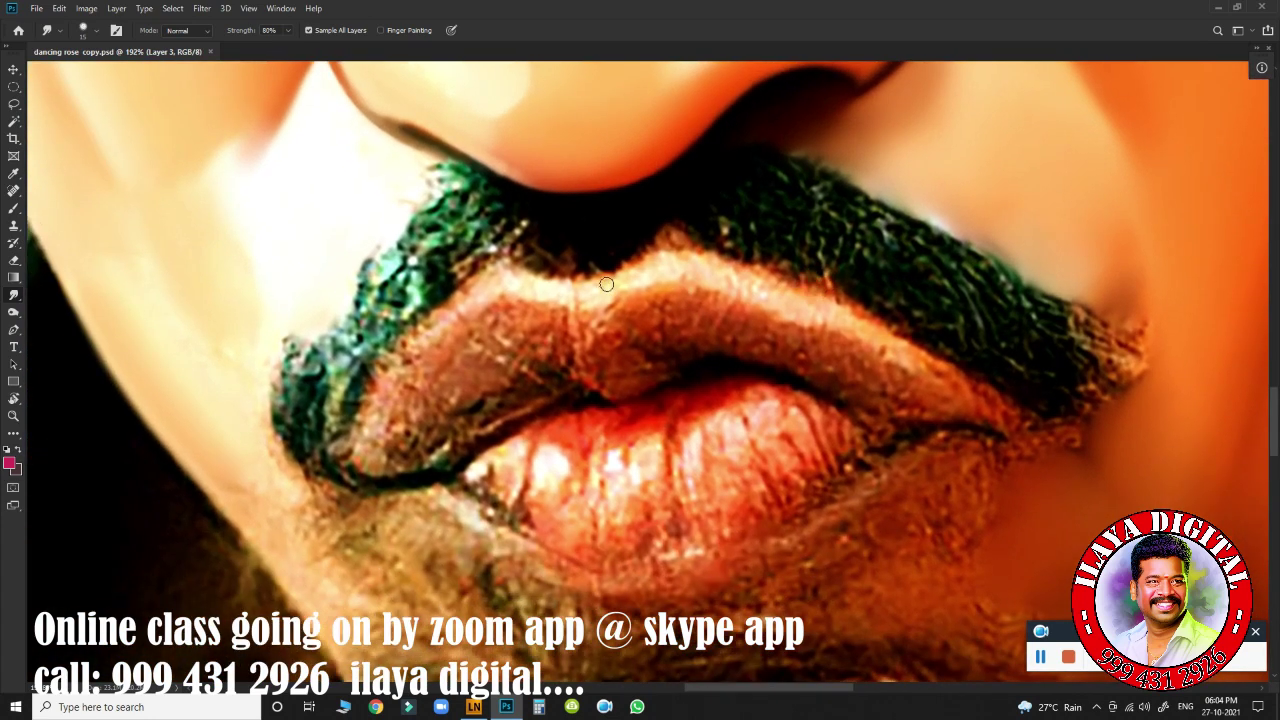
Switch to the Mixer Brush and blend the upper lip's edge and peak.
right_click(14, 207)
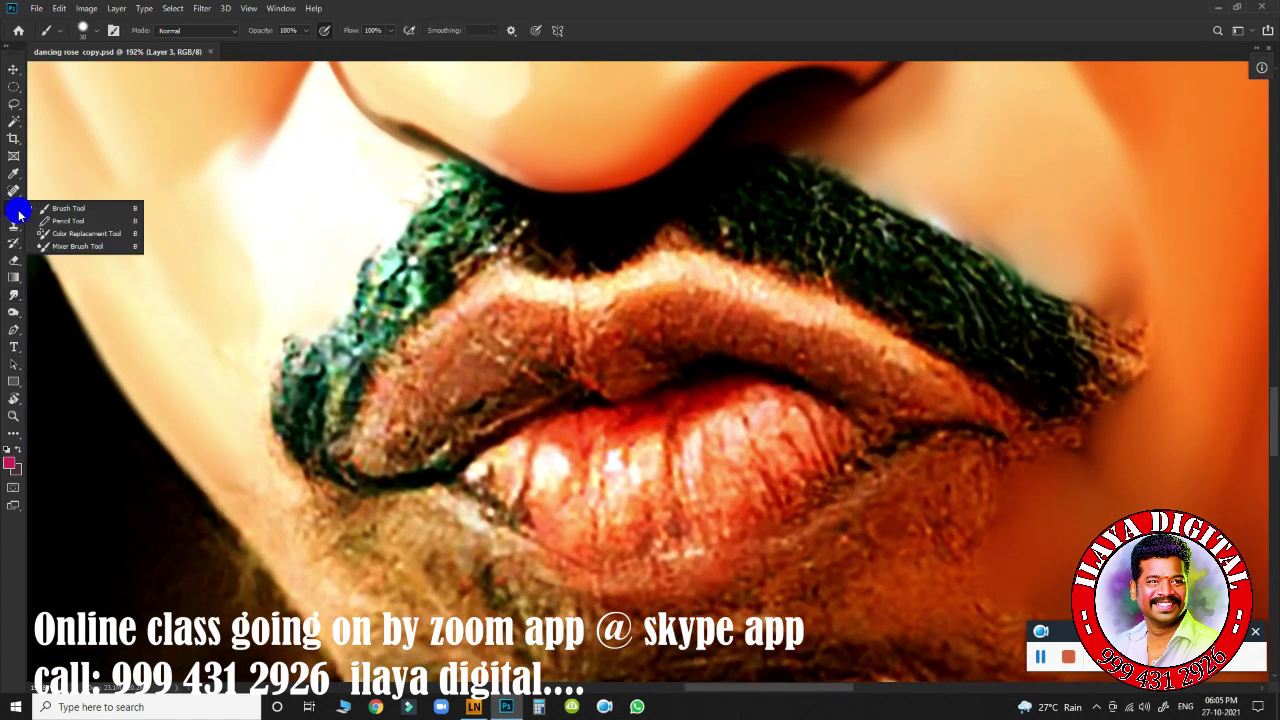
click(70, 246)
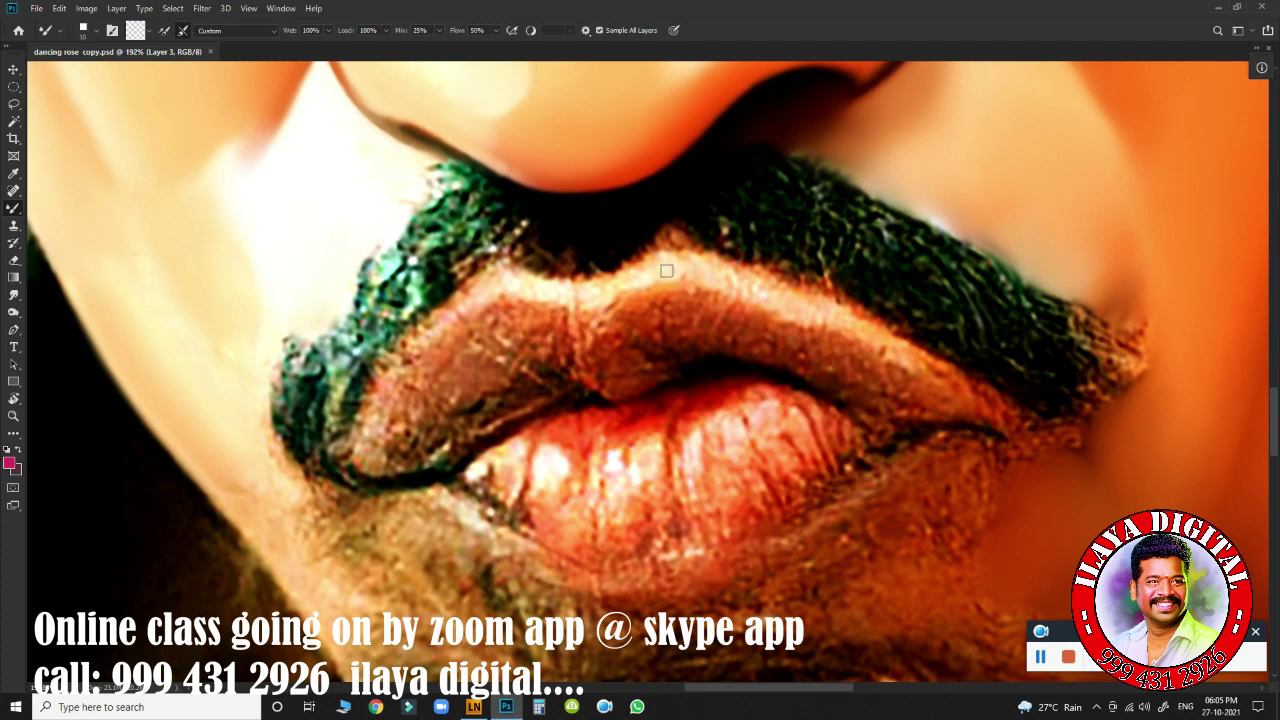
drag(668, 262, 713, 274)
key(F5)
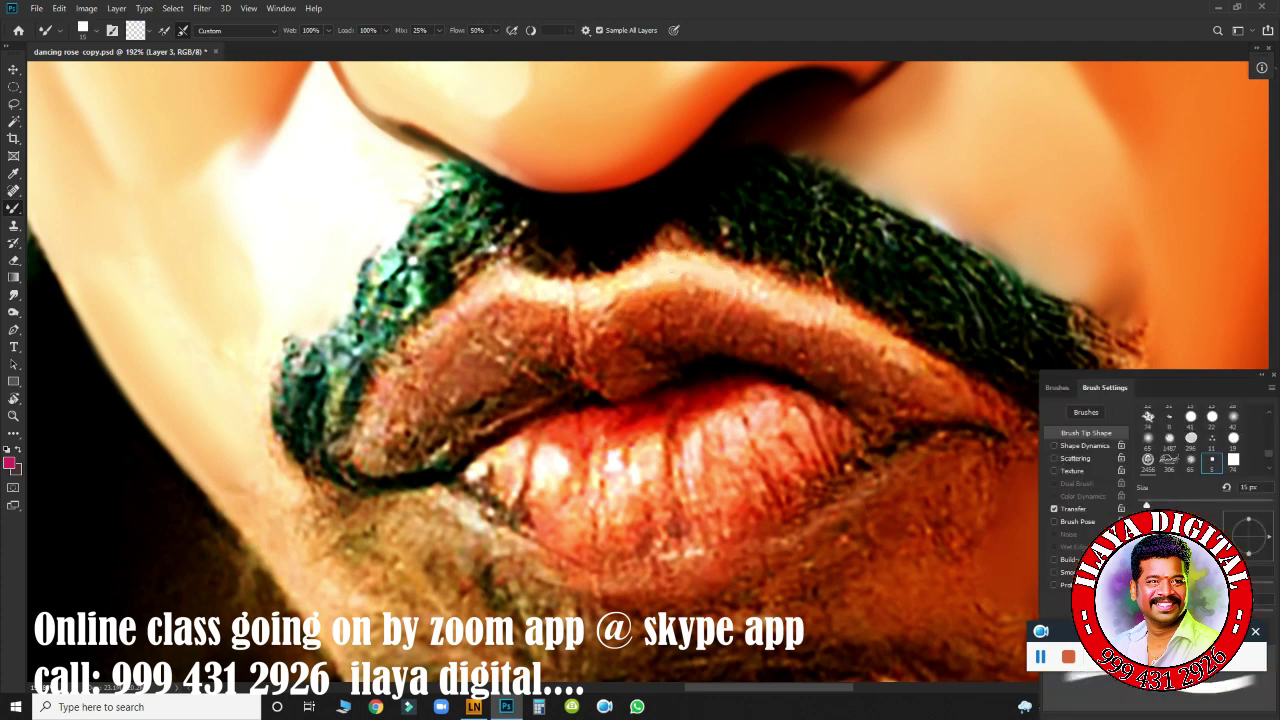
drag(639, 278, 843, 331)
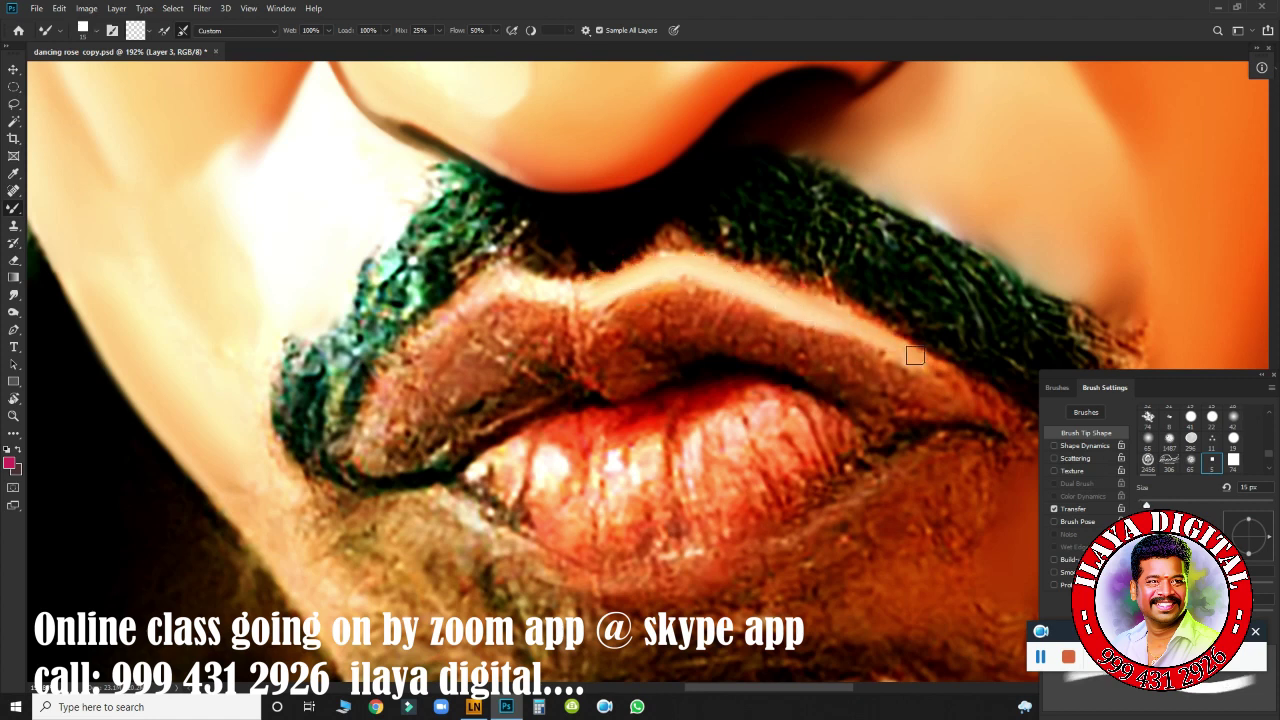
mouse_move(514, 280)
mouse_down()
mouse_move(558, 288)
mouse_move(379, 397)
mouse_up()
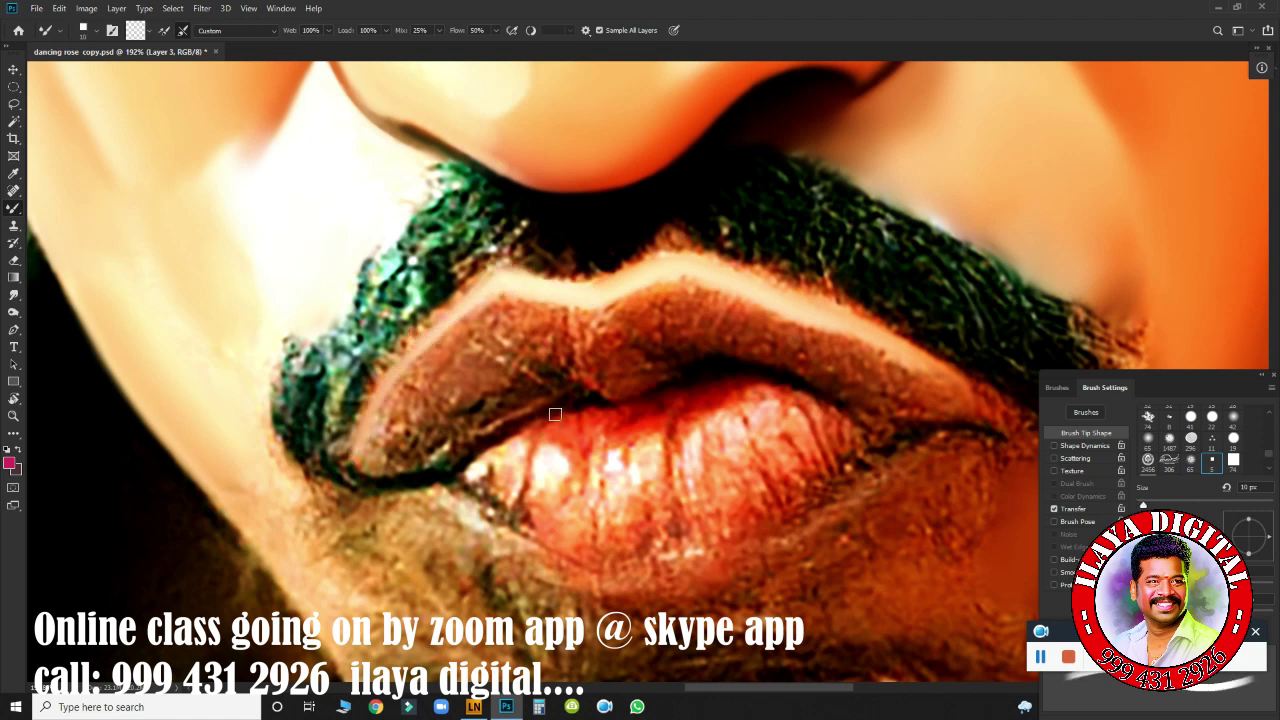
Blend the light patches on the teeth into smoother painted tones.
key(bracketright)
mouse_move(534, 453)
mouse_down()
mouse_move(547, 465)
mouse_move(507, 447)
mouse_up()
key(bracketleft)
key(bracketright)
drag(603, 457, 612, 464)
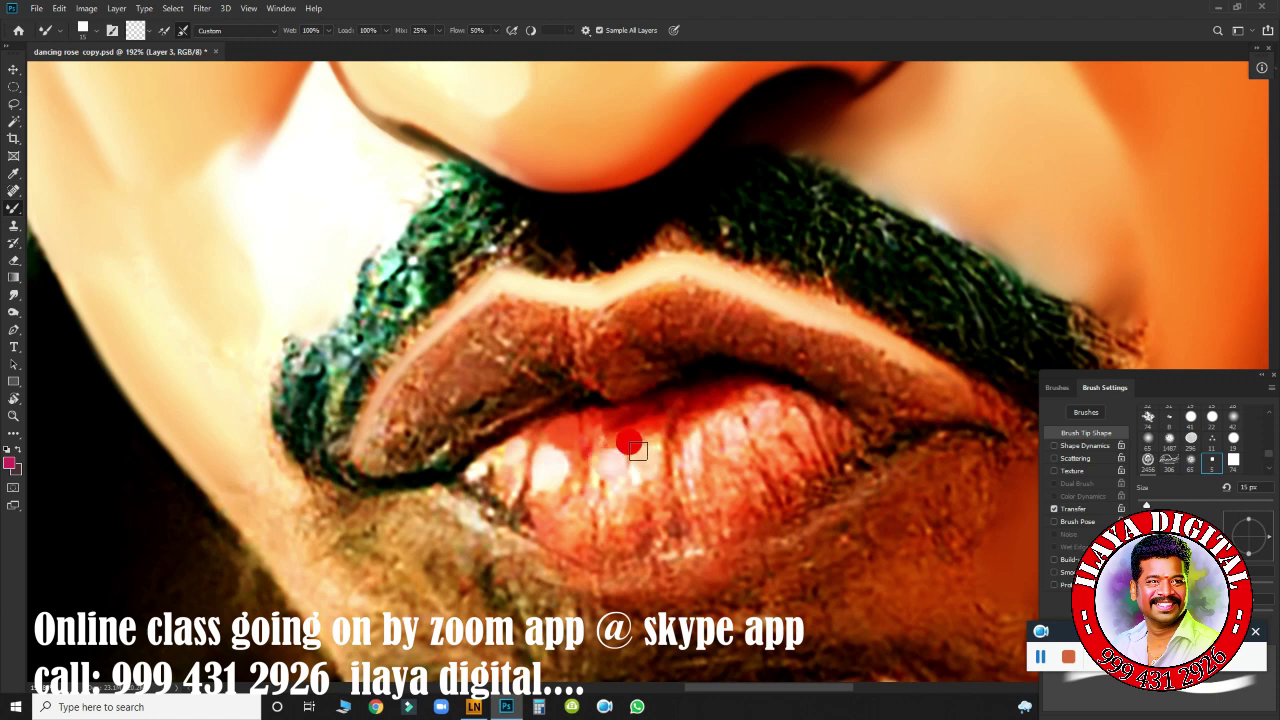
key(bracketleft)
click(684, 436)
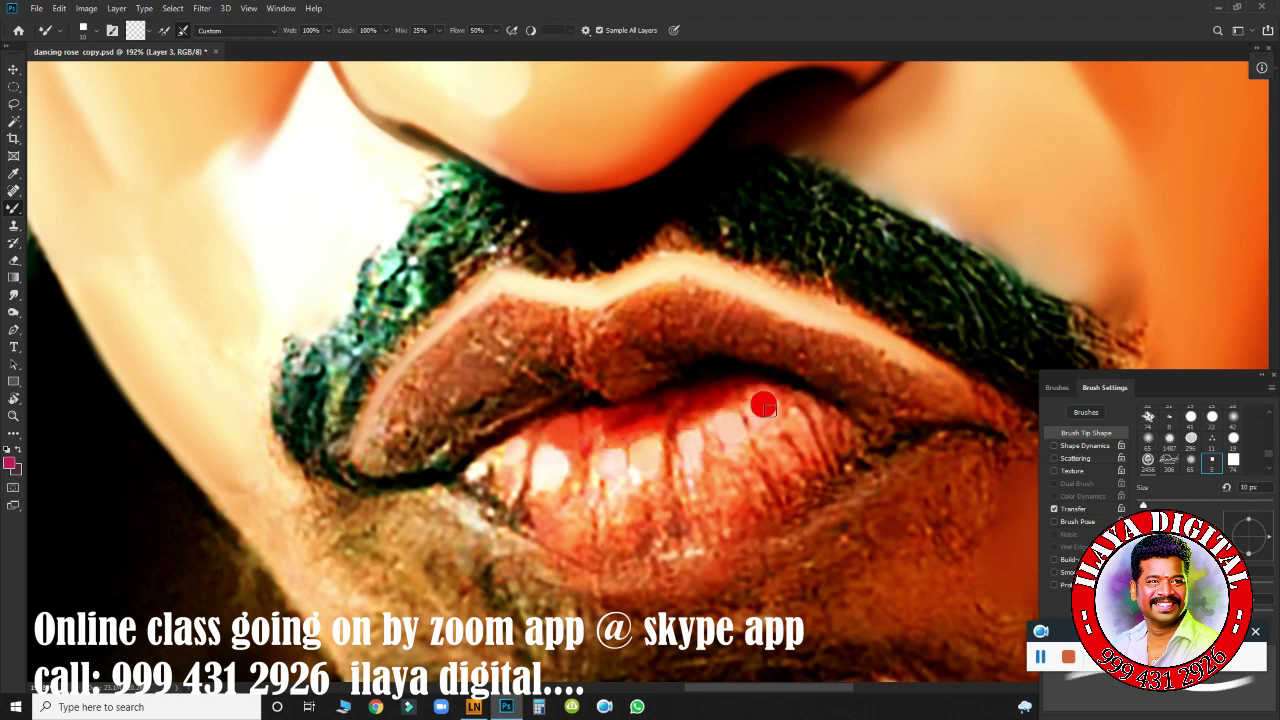
key(bracketright)
drag(618, 532, 626, 519)
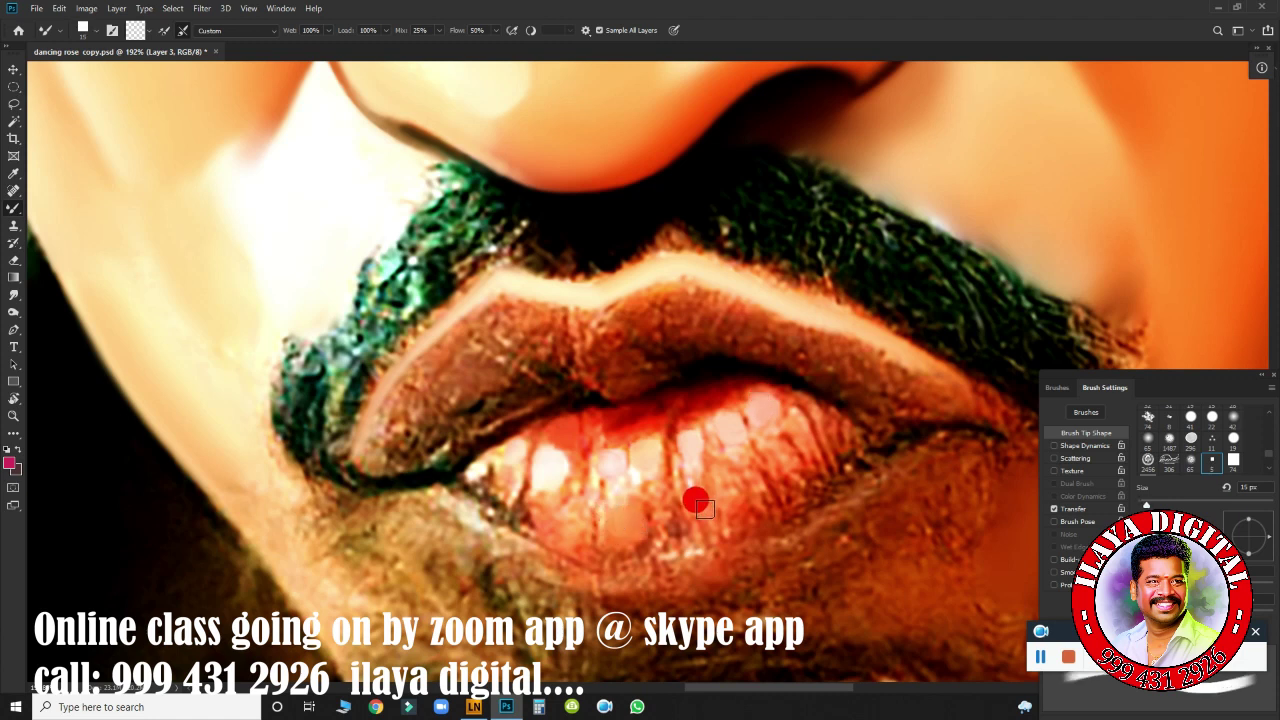
drag(693, 494, 658, 512)
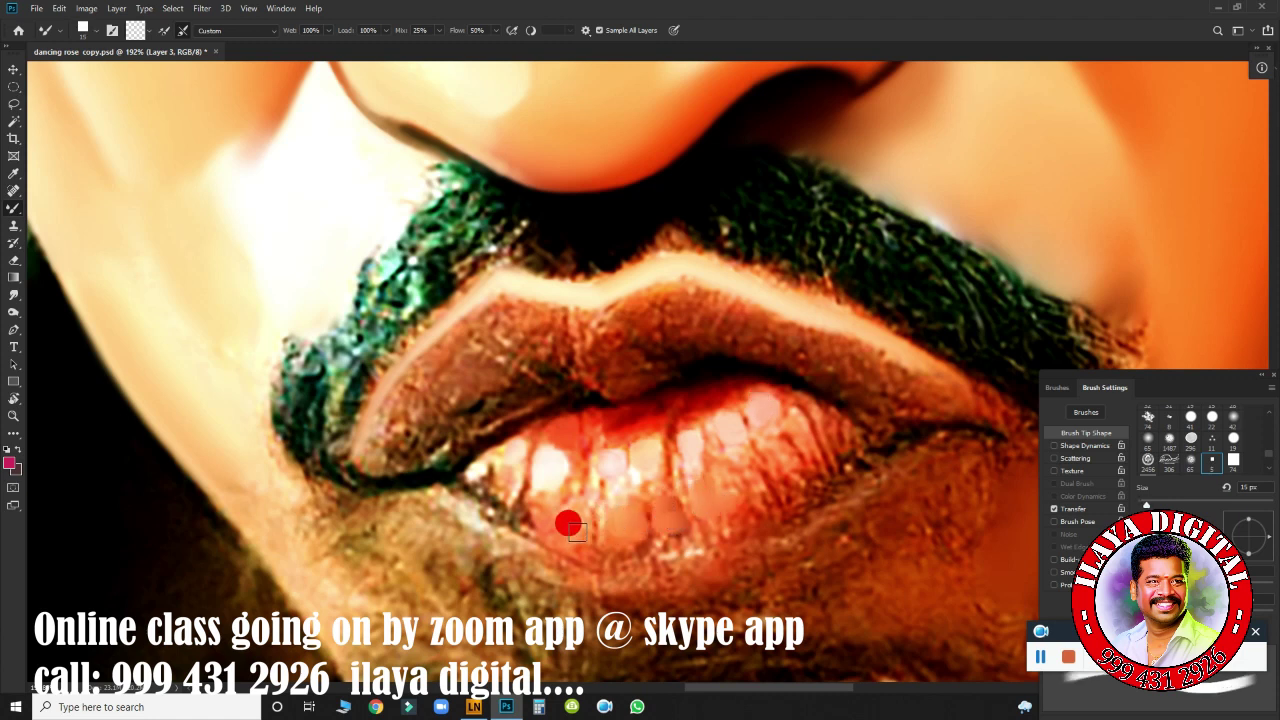
drag(577, 532, 573, 528)
drag(775, 459, 800, 428)
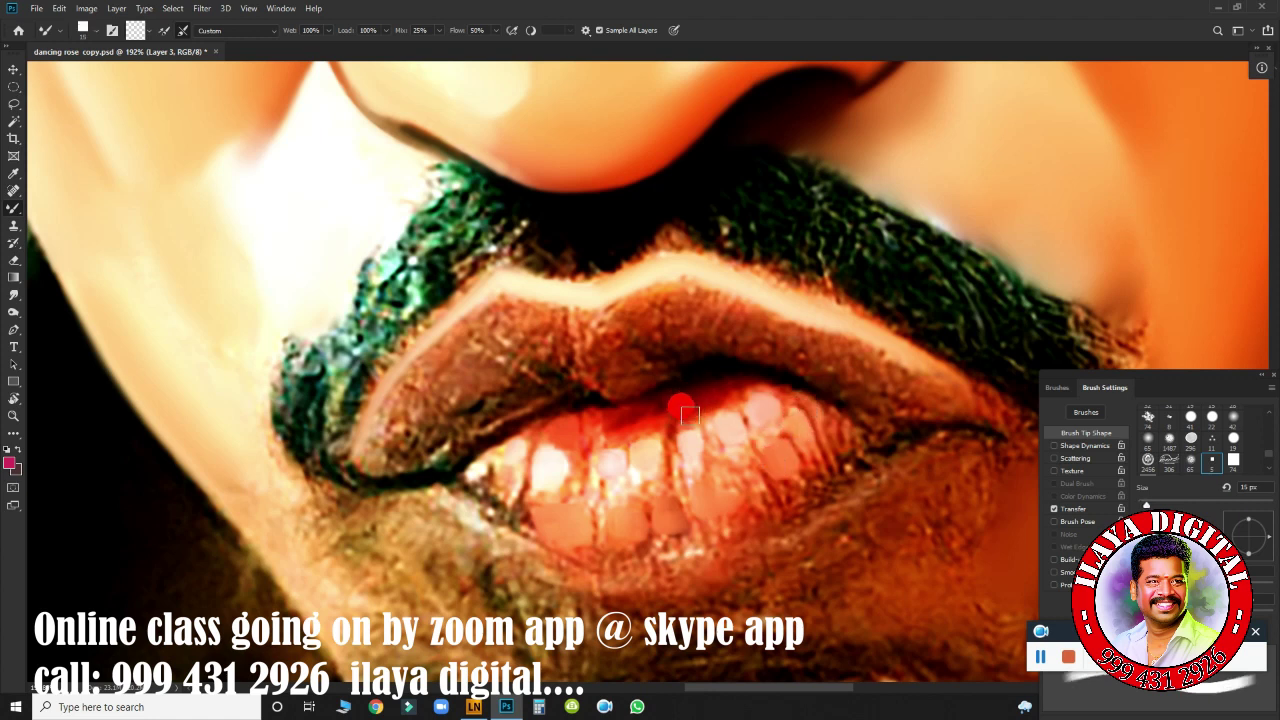
mouse_move(700, 403)
mouse_down()
mouse_move(712, 407)
mouse_move(645, 395)
mouse_move(666, 371)
mouse_move(515, 420)
mouse_up()
Smooth the upper lip's edges across its top, middle and lower side with a larger brush.
key(bracketright)
key(bracketright)
key(bracketright)
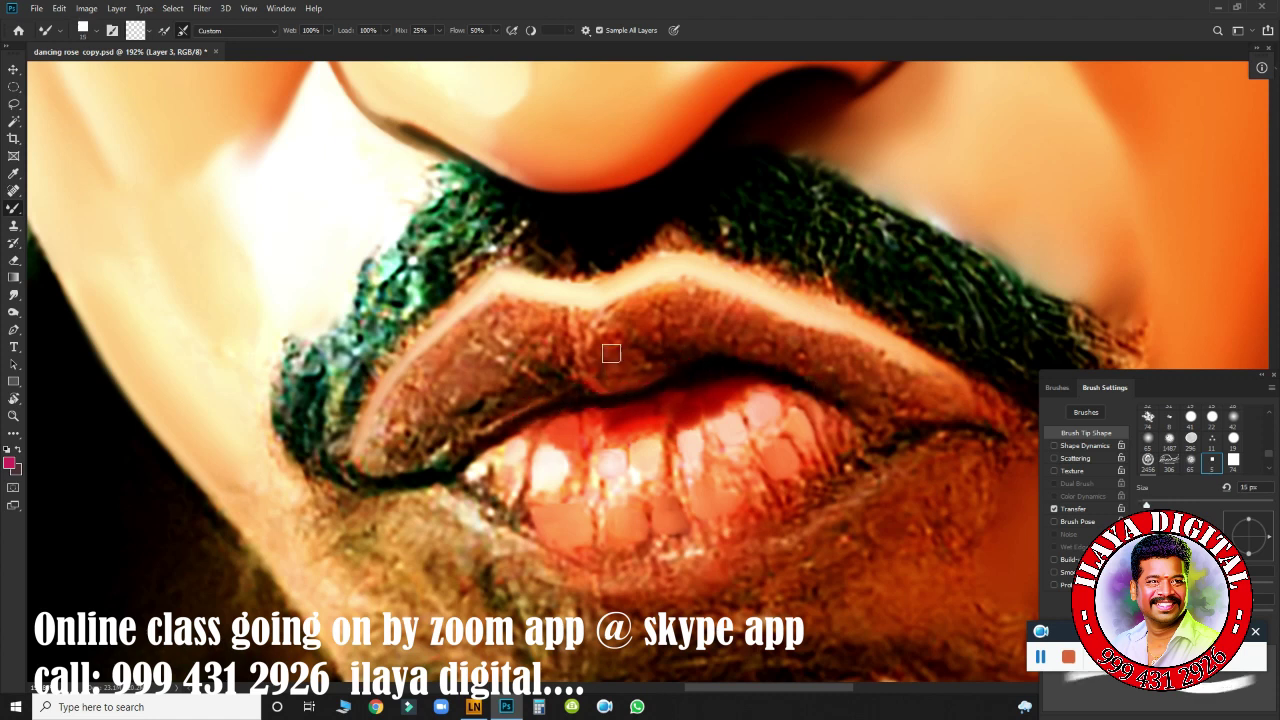
mouse_move(638, 335)
mouse_down()
mouse_move(606, 303)
mouse_move(726, 289)
mouse_up()
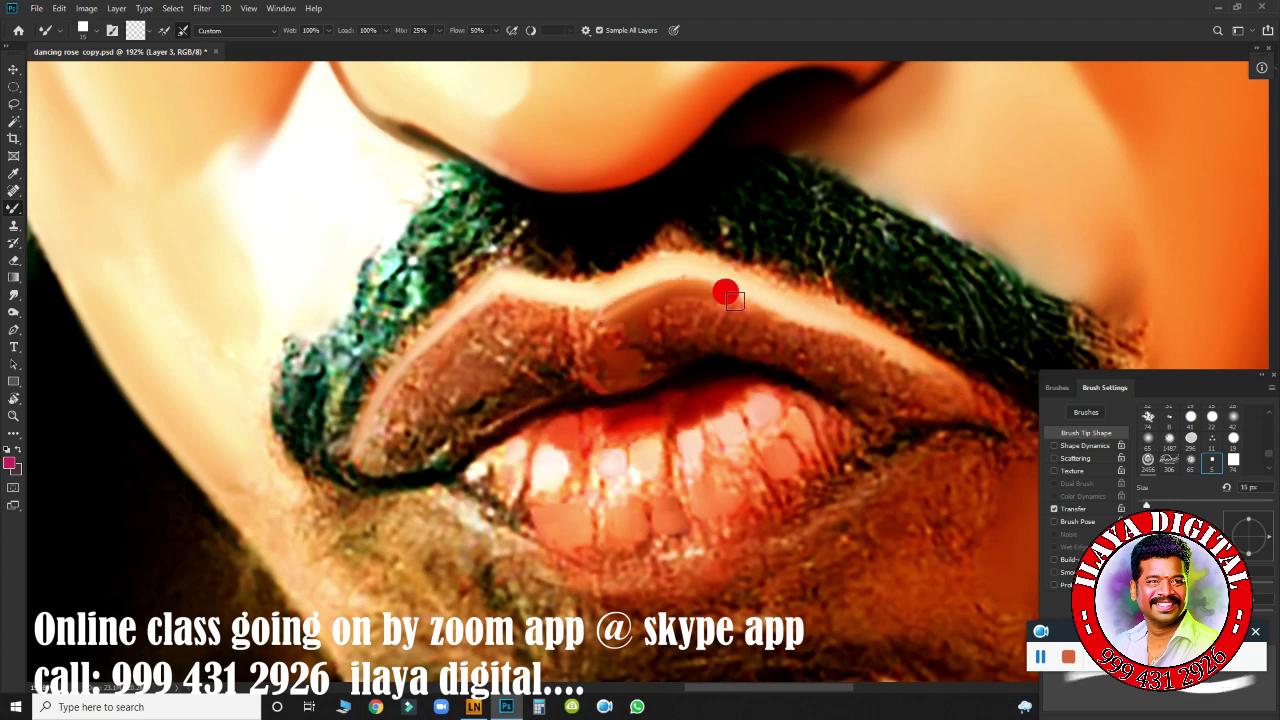
drag(490, 293, 592, 306)
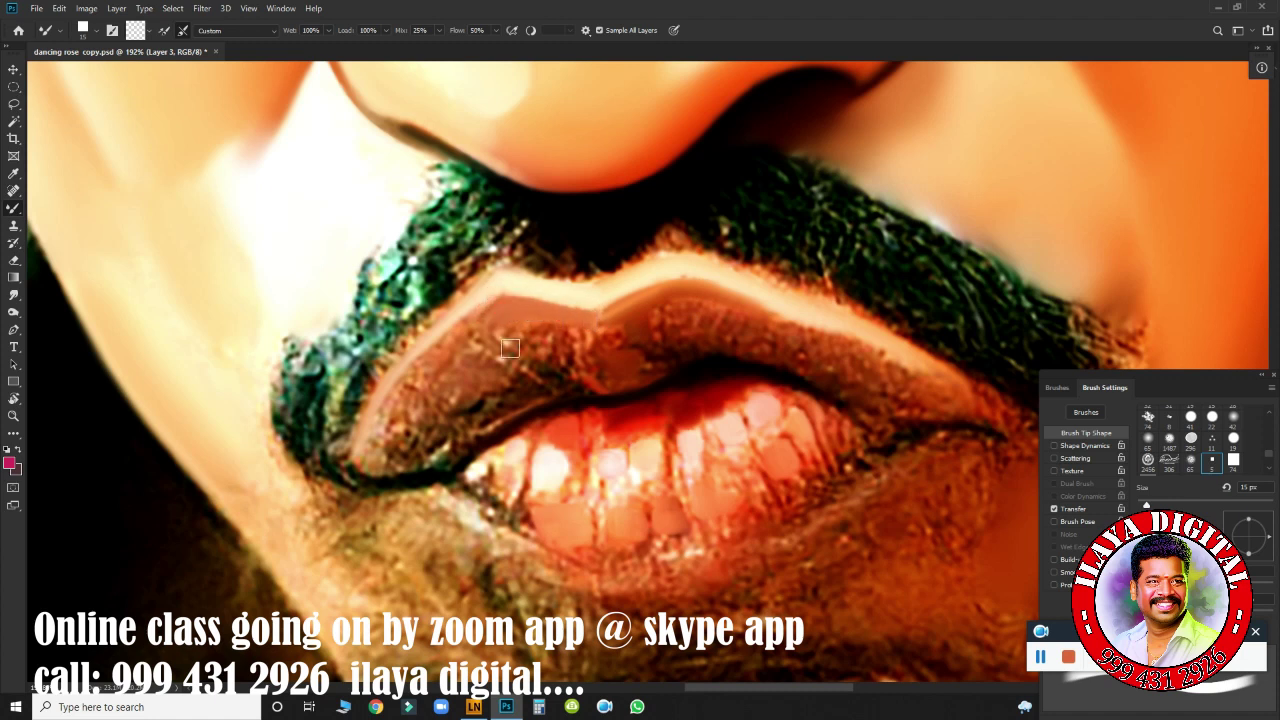
mouse_move(415, 383)
mouse_down()
mouse_move(374, 411)
mouse_move(505, 372)
mouse_up()
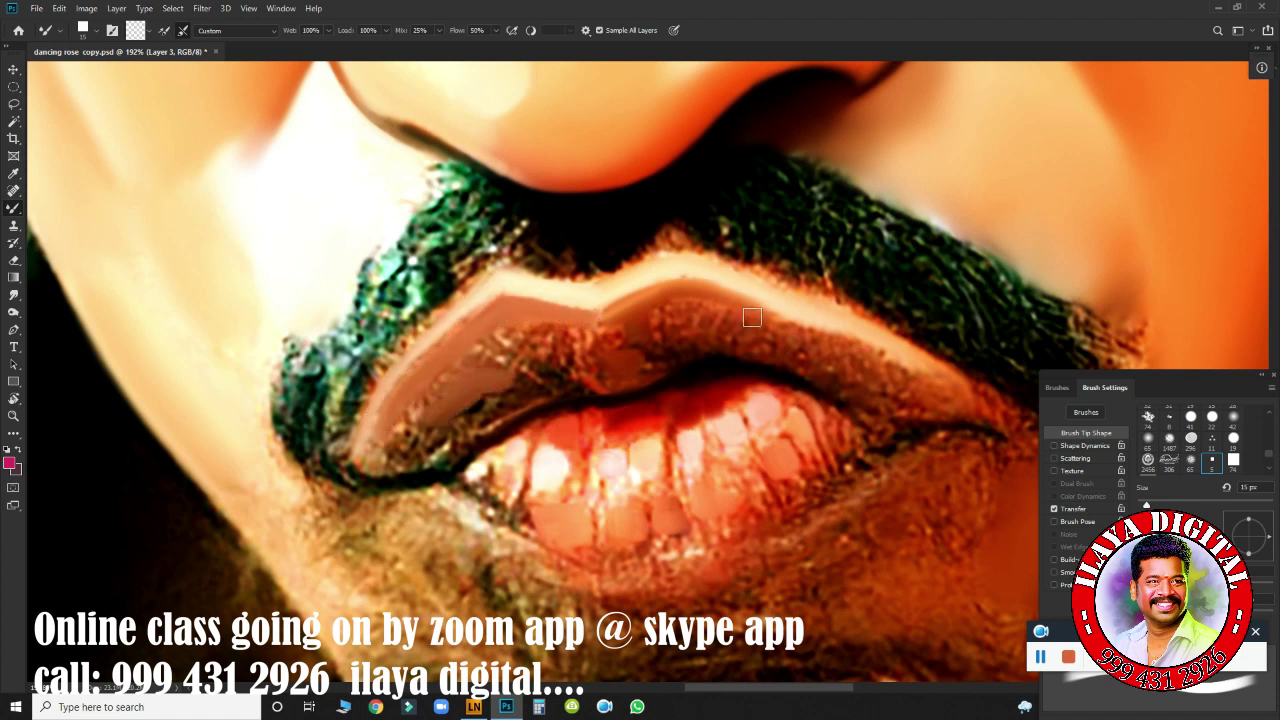
drag(757, 354, 921, 386)
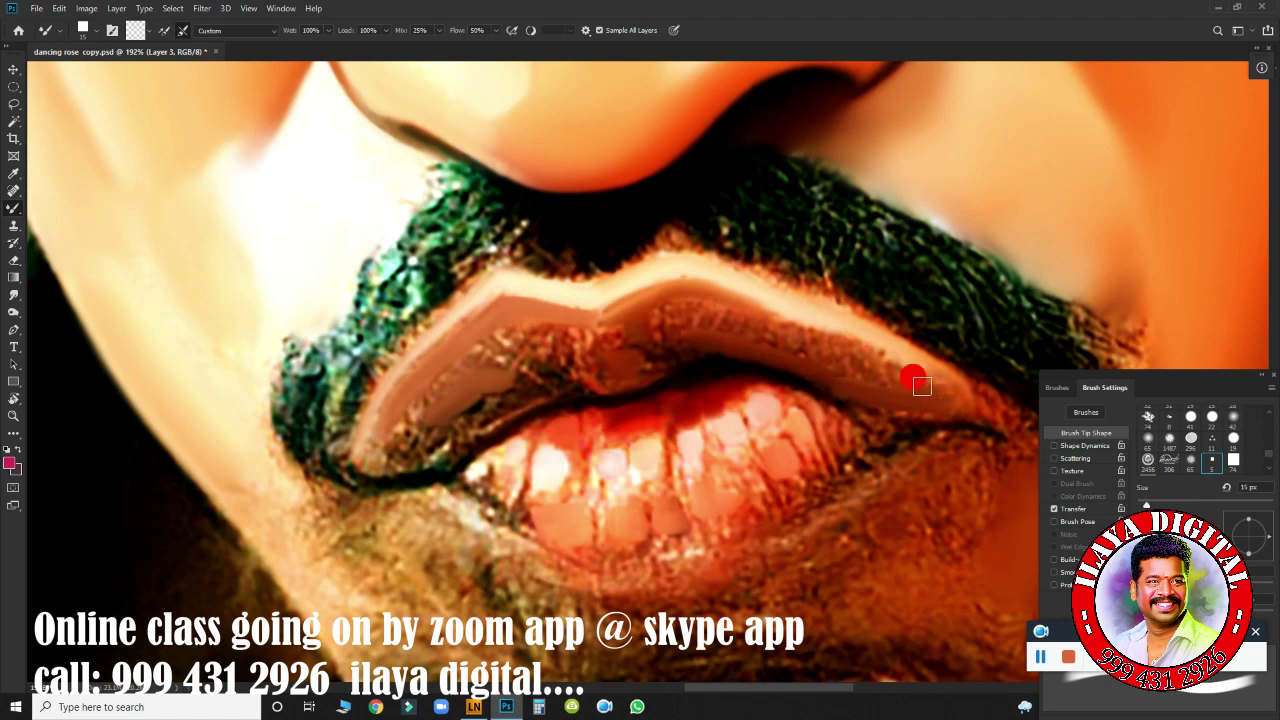
drag(863, 353, 800, 330)
drag(608, 306, 672, 283)
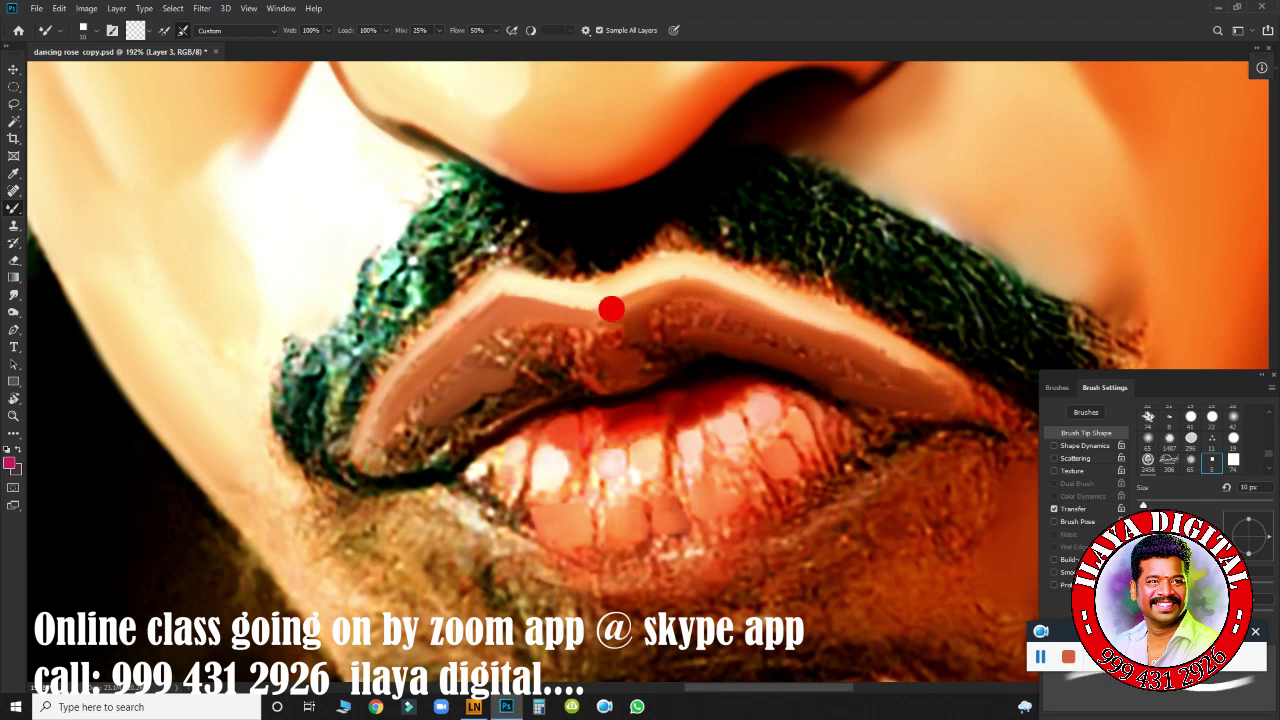
mouse_move(608, 318)
mouse_down()
mouse_move(694, 296)
mouse_move(863, 337)
mouse_move(913, 383)
mouse_up()
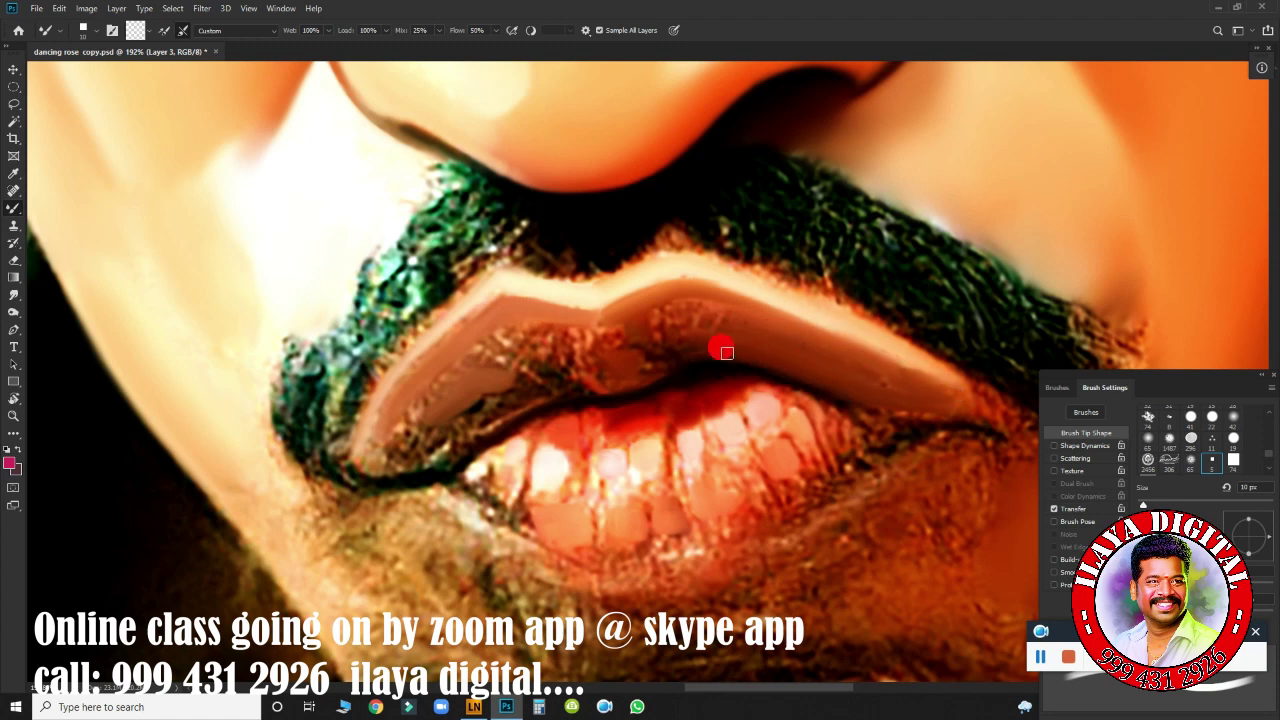
mouse_move(727, 352)
mouse_down()
mouse_move(671, 357)
mouse_move(699, 364)
mouse_move(705, 352)
mouse_up()
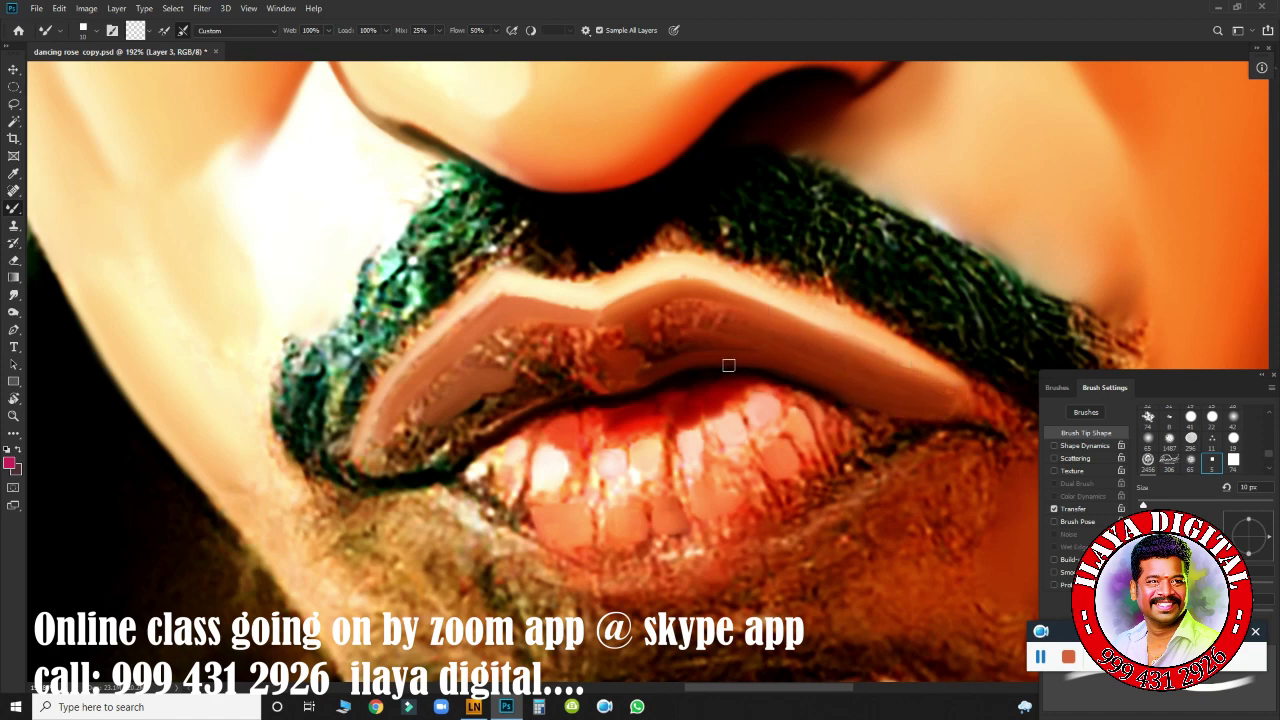
Zoom closer and smooth the lower lip edge from the left corner to the right.
scroll(728, 365, up, 2)
click(791, 254)
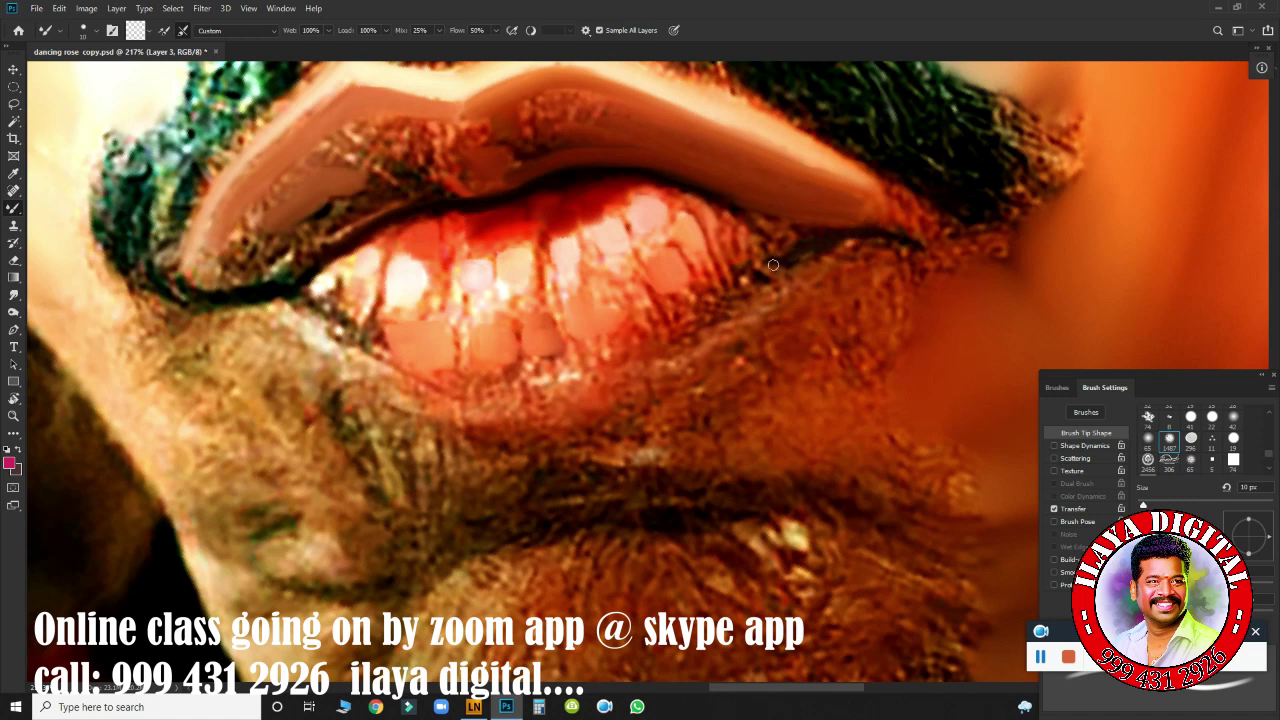
key(bracketright)
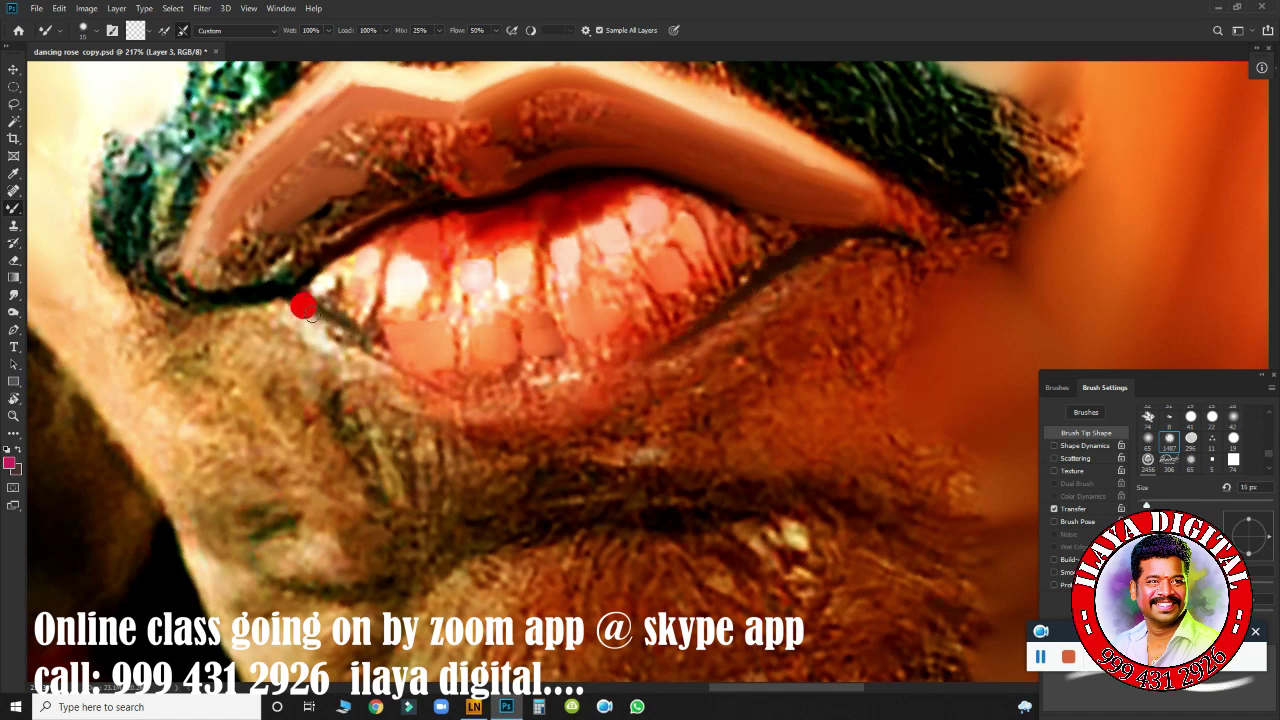
mouse_move(305, 309)
mouse_down()
mouse_move(420, 371)
mouse_move(338, 323)
mouse_up()
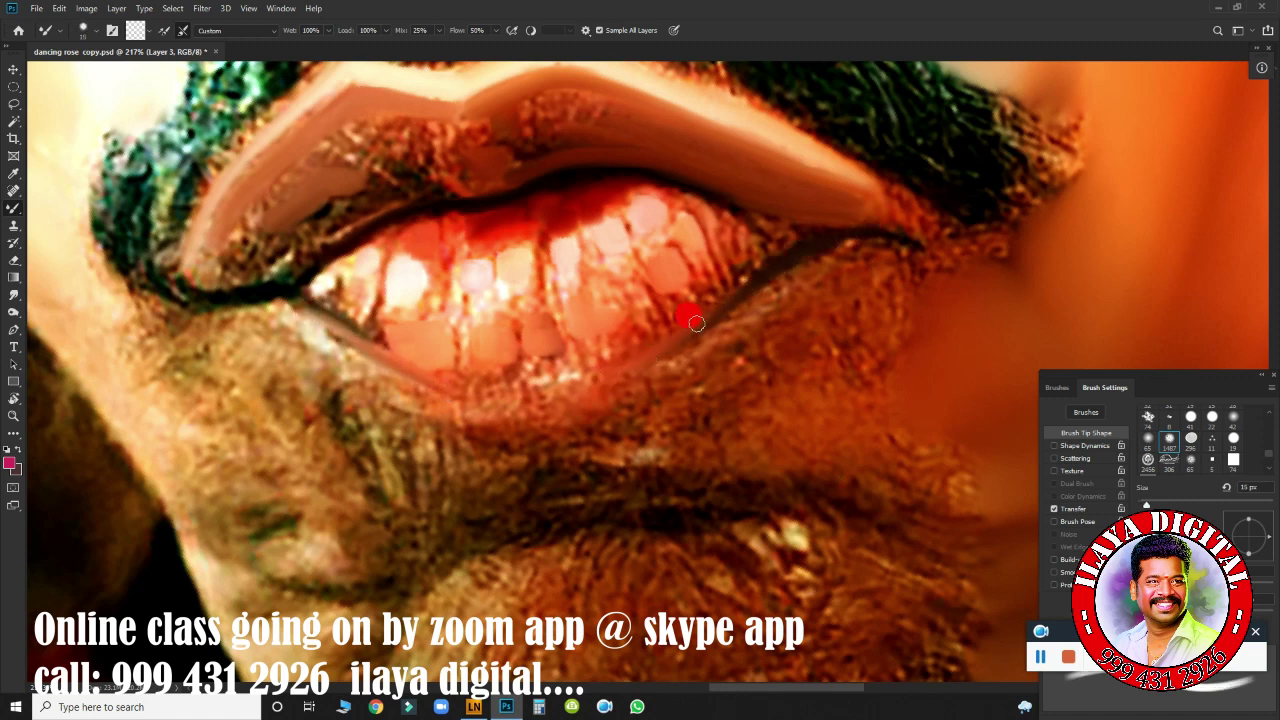
mouse_move(697, 323)
mouse_down()
mouse_move(805, 248)
mouse_move(640, 355)
mouse_up()
drag(432, 384, 589, 363)
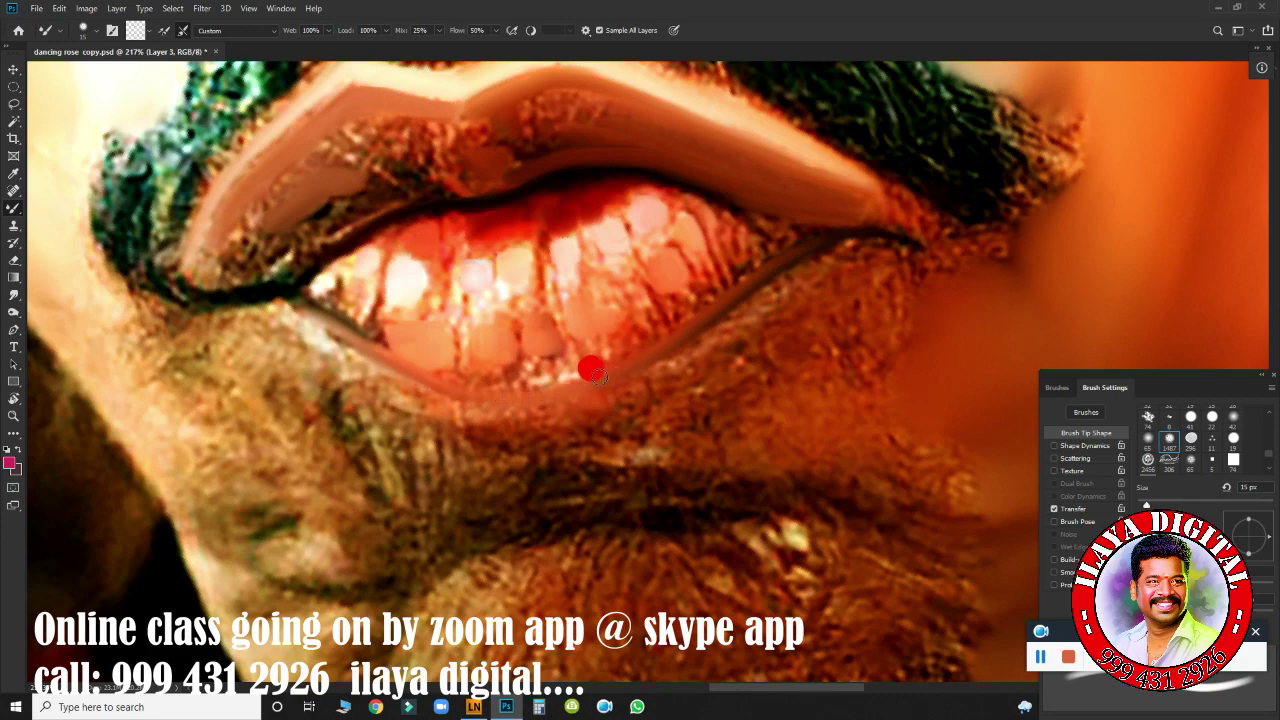
mouse_move(858, 232)
mouse_down()
mouse_move(770, 319)
mouse_move(584, 319)
mouse_up()
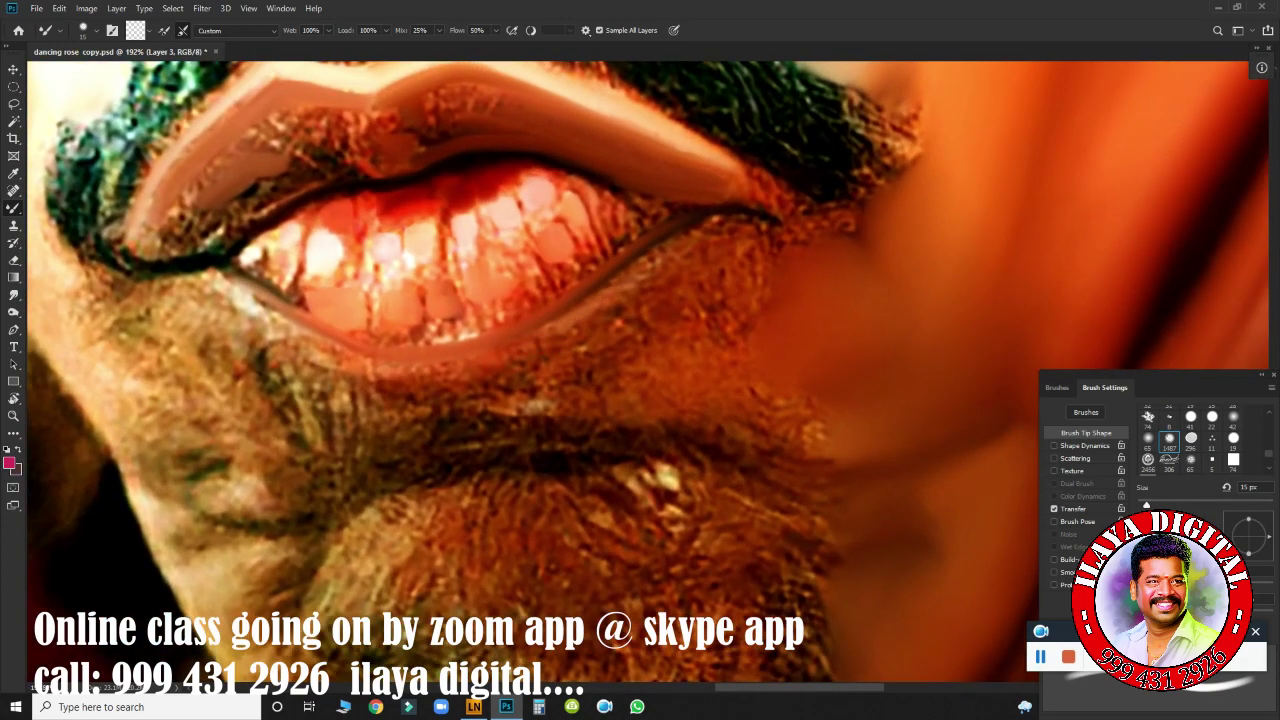
drag(662, 247, 574, 304)
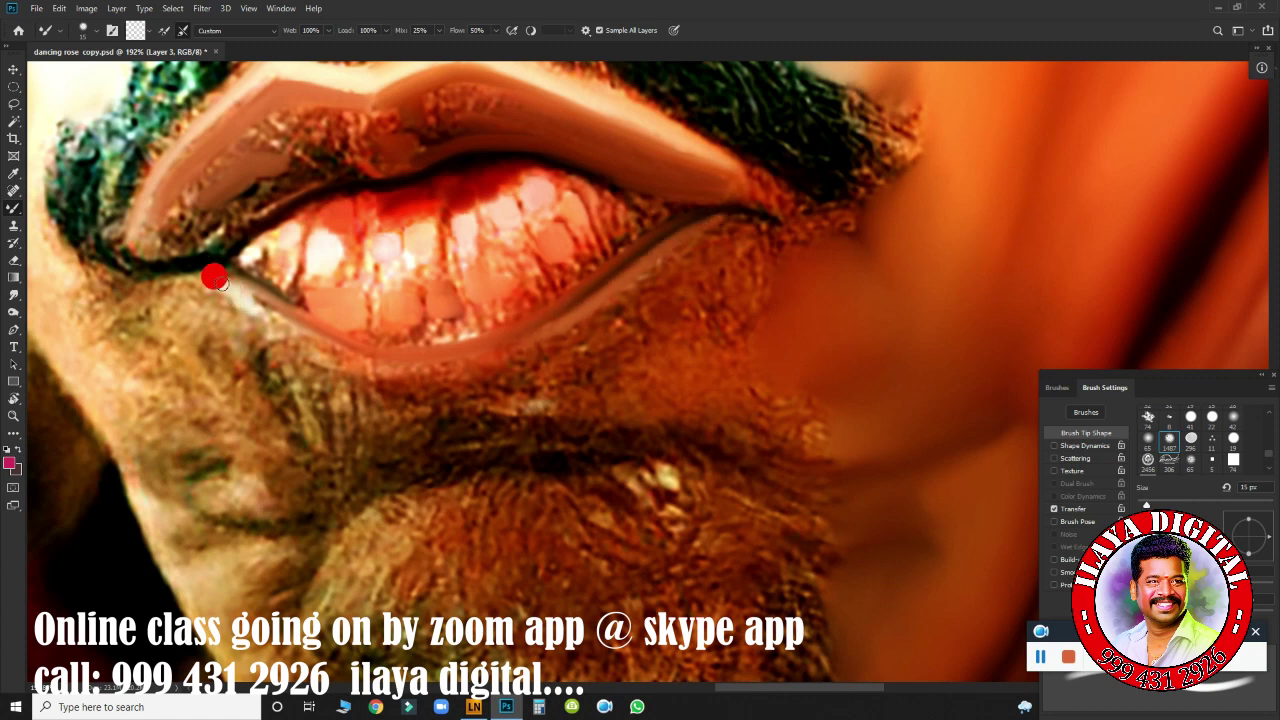
drag(220, 282, 270, 315)
drag(380, 368, 527, 332)
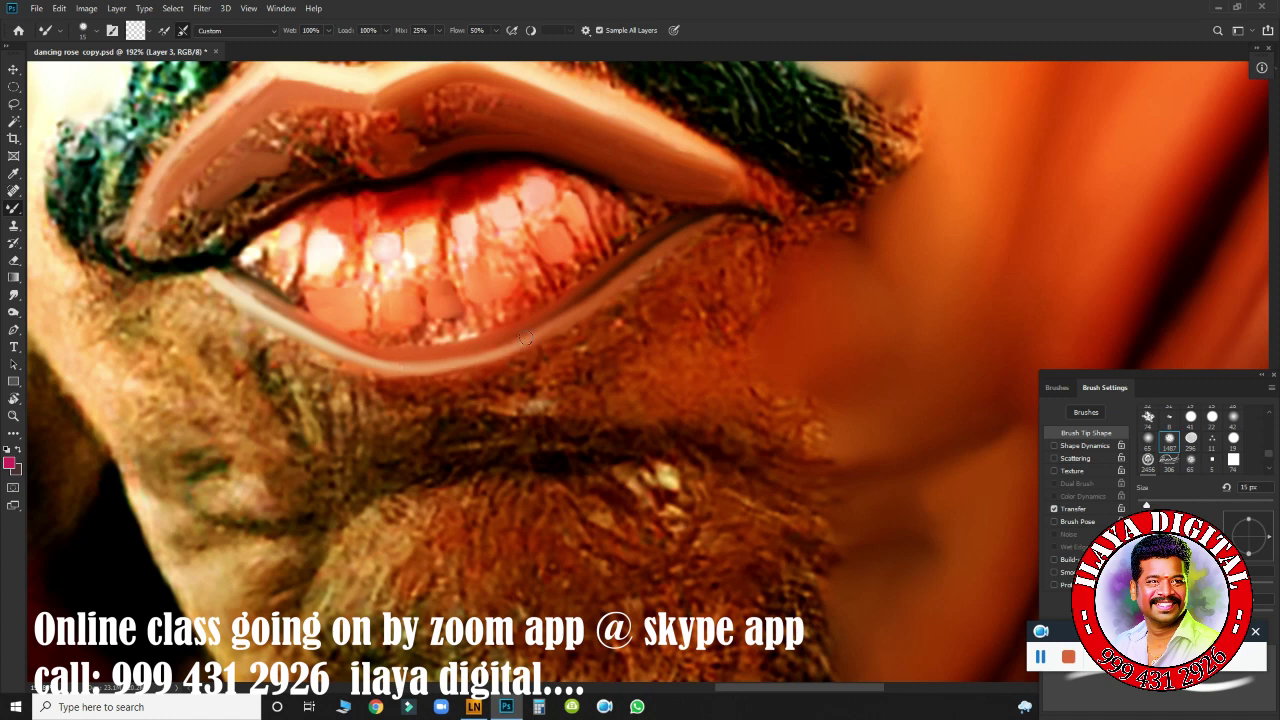
drag(502, 338, 580, 307)
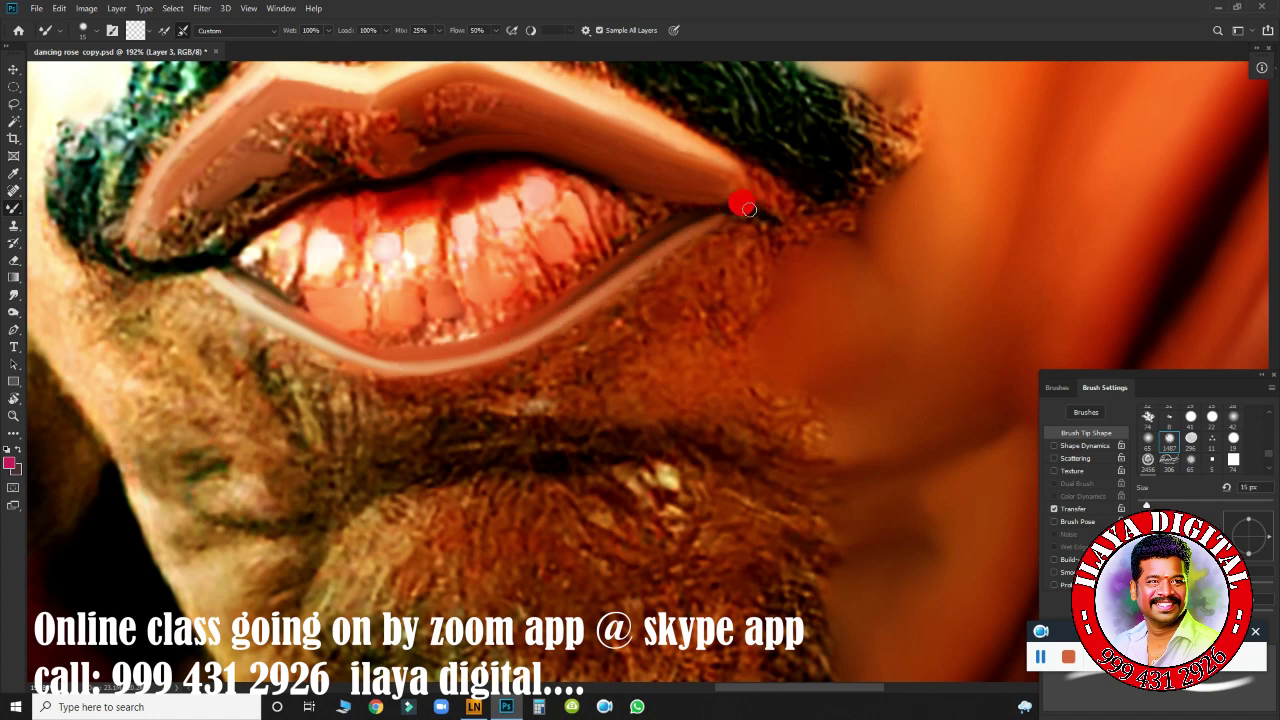
With the Smudge tool, blend the lower lip edge and right corner into the skin.
key(r)
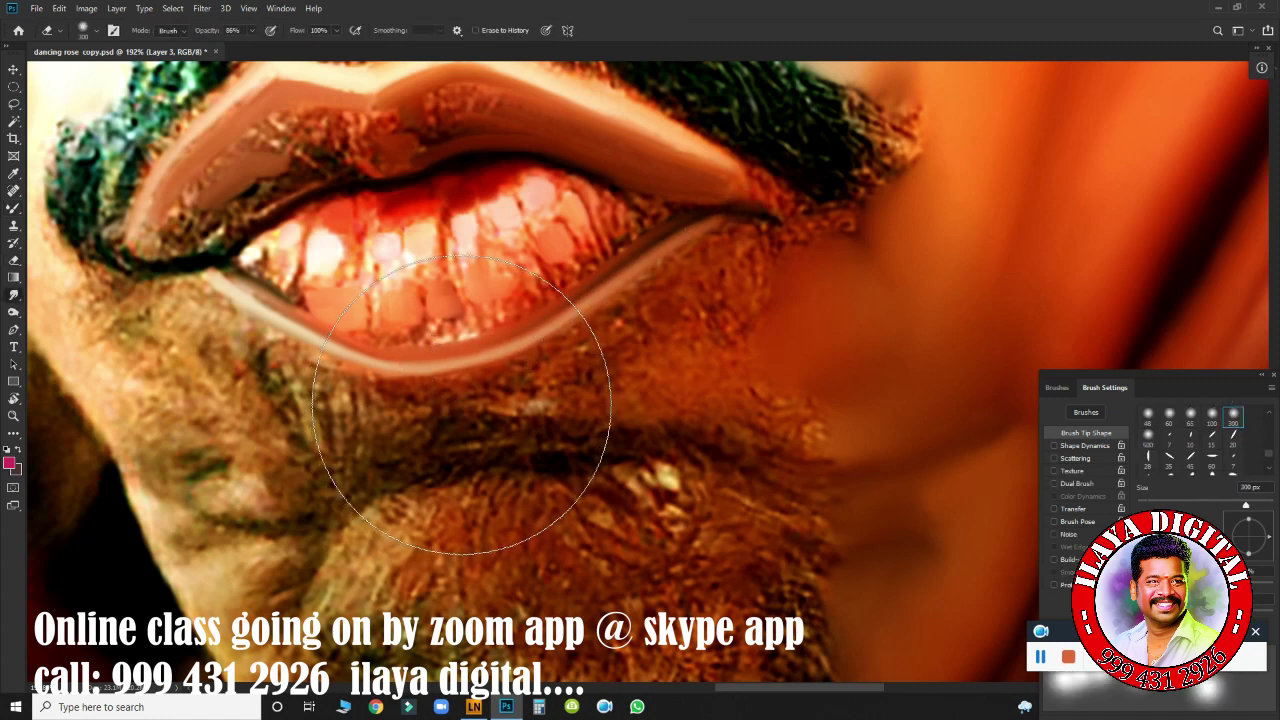
mouse_move(375, 375)
mouse_down()
mouse_move(390, 388)
mouse_move(469, 380)
mouse_up()
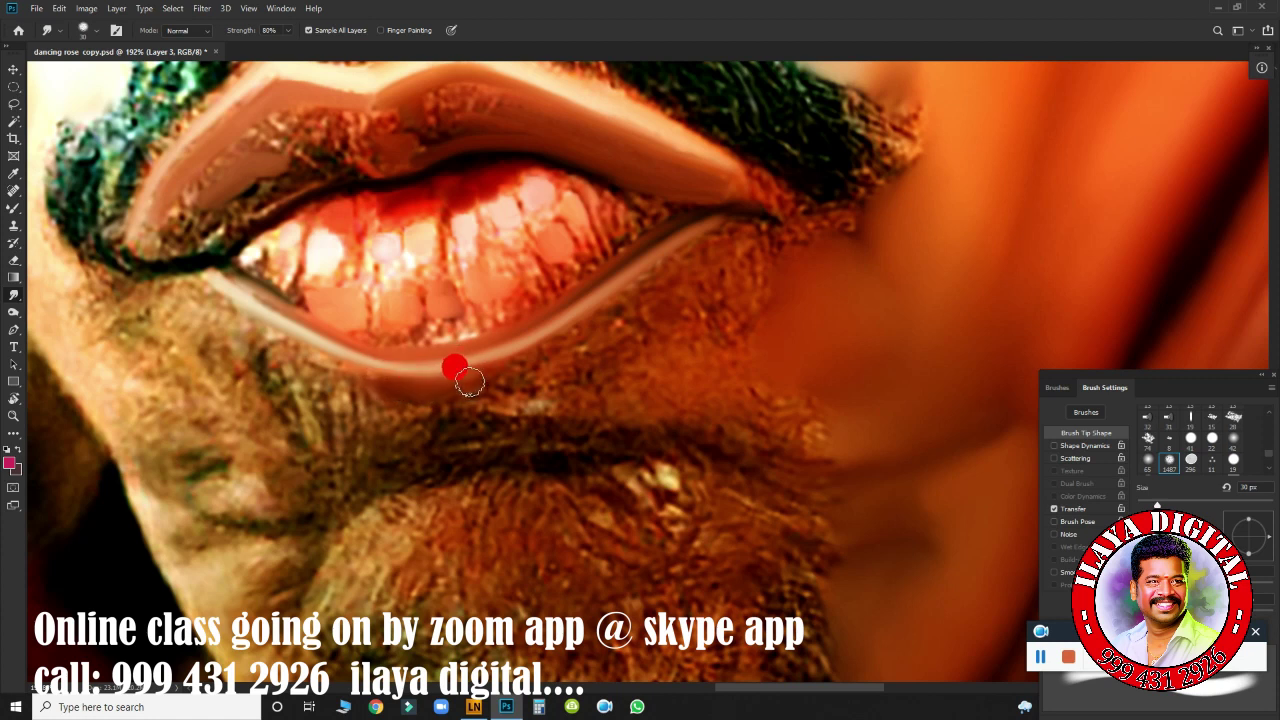
drag(367, 383, 440, 385)
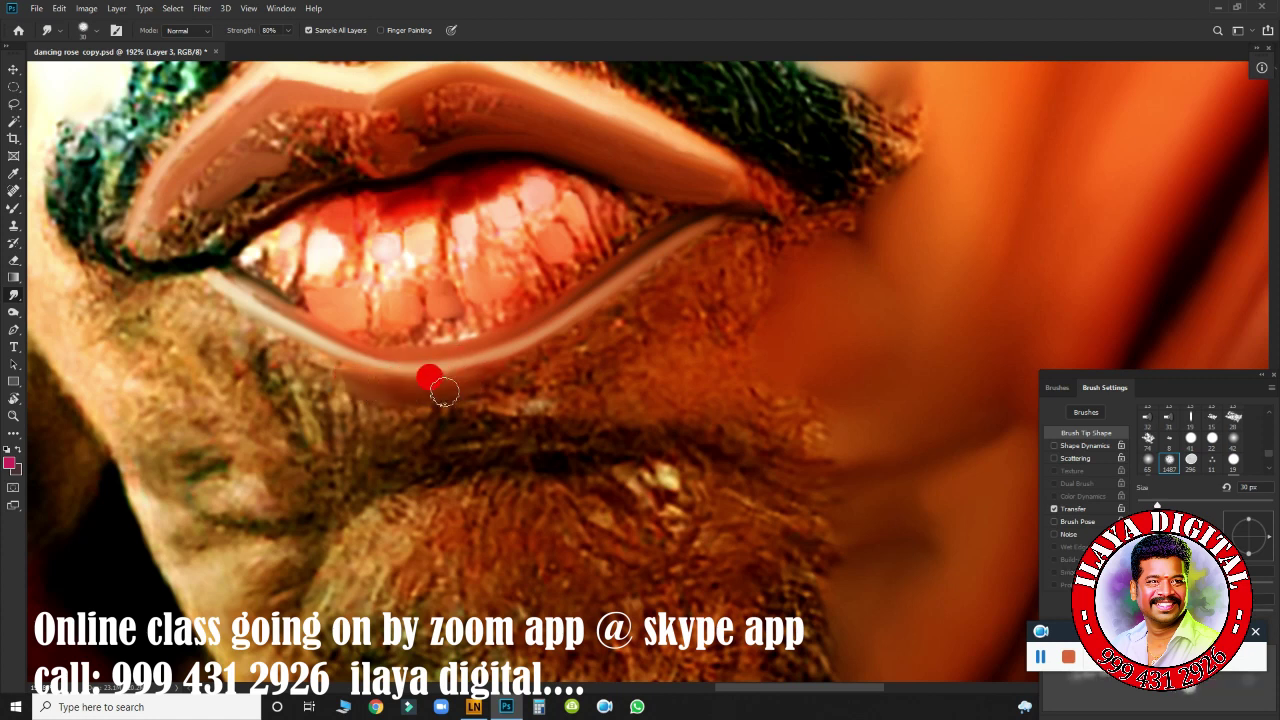
mouse_move(725, 222)
mouse_down()
mouse_move(757, 246)
mouse_move(717, 249)
mouse_move(676, 278)
mouse_move(714, 300)
mouse_move(569, 345)
mouse_move(720, 237)
mouse_up()
key(bracketleft)
Smudge the right mouth corner smooth, then the lower lip and left corner.
key(bracketleft)
mouse_move(551, 357)
mouse_down()
mouse_move(490, 380)
mouse_move(429, 363)
mouse_move(586, 334)
mouse_up()
key(bracketright)
key(bracketright)
mouse_move(646, 363)
mouse_down()
mouse_move(712, 354)
mouse_move(646, 331)
mouse_move(657, 354)
mouse_move(574, 351)
mouse_move(539, 383)
mouse_move(560, 354)
mouse_move(526, 400)
mouse_move(563, 403)
mouse_move(403, 411)
mouse_move(457, 371)
mouse_move(514, 380)
mouse_move(620, 314)
mouse_up()
key(bracketleft)
key(bracketleft)
key(bracketleft)
key(bracketright)
drag(718, 229, 771, 300)
key(bracketright)
key(bracketright)
key(bracketright)
key(bracketleft)
key(bracketleft)
key(bracketleft)
drag(400, 374, 423, 397)
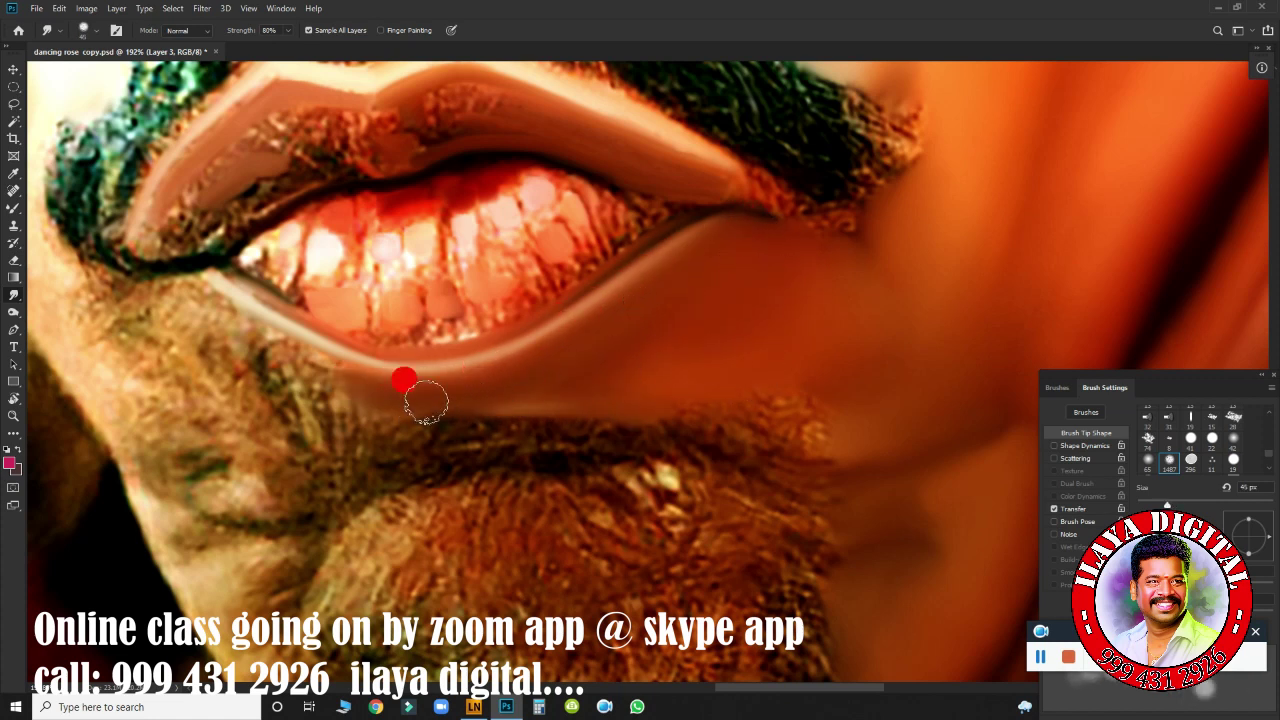
mouse_move(149, 289)
mouse_down()
mouse_move(150, 304)
mouse_move(186, 294)
mouse_move(180, 309)
mouse_move(214, 332)
mouse_move(225, 316)
mouse_move(214, 286)
mouse_move(333, 369)
mouse_move(423, 380)
mouse_move(323, 366)
mouse_up()
key(bracketleft)
key(bracketleft)
key(bracketright)
key(bracketright)
key(bracketright)
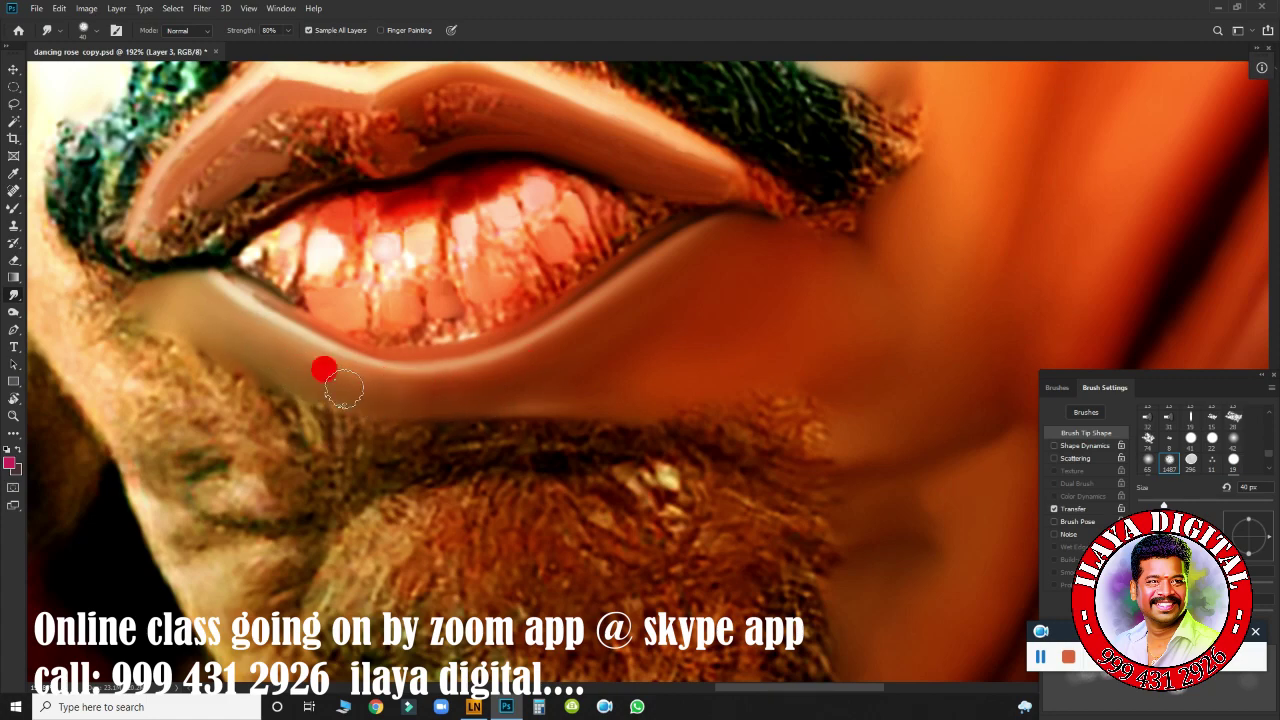
scroll(717, 331, down, 3)
scroll(717, 331, up, 2)
Smear the upper lip shading rightward and toward the left mouth corner.
scroll(777, 357, up, 2)
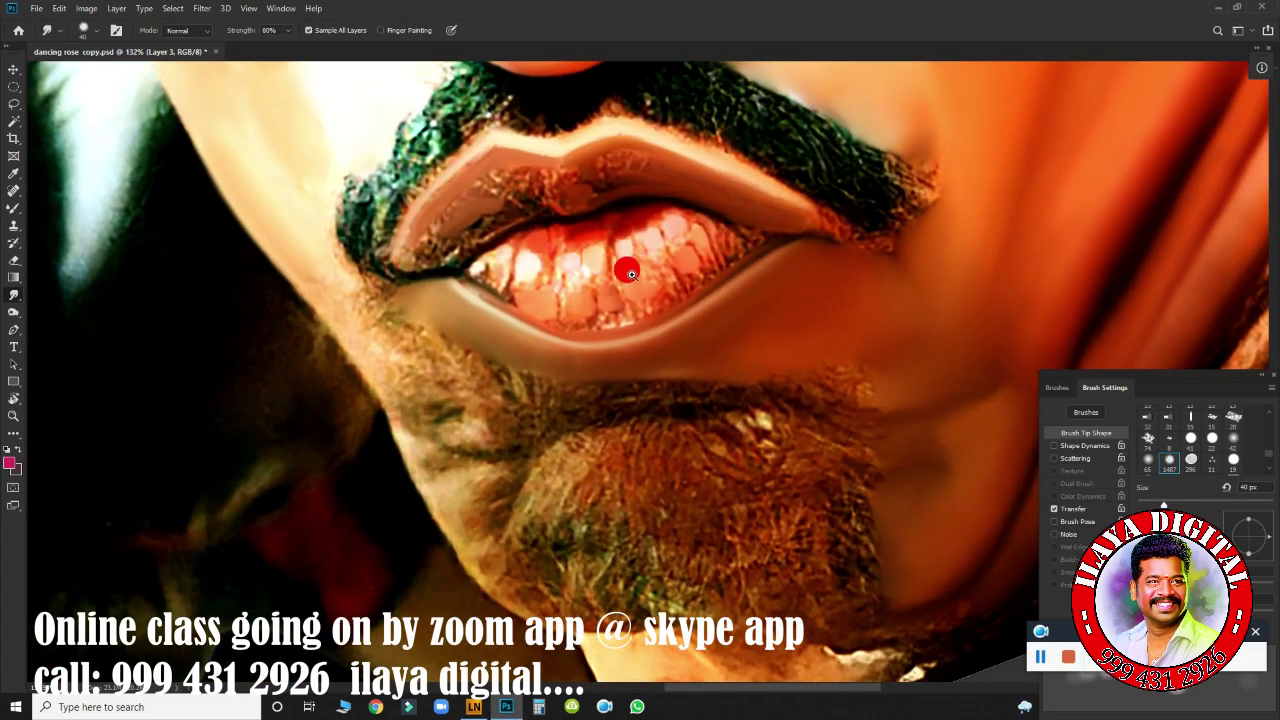
scroll(620, 271, down, 3)
scroll(548, 392, down, 2)
scroll(548, 392, up, 1)
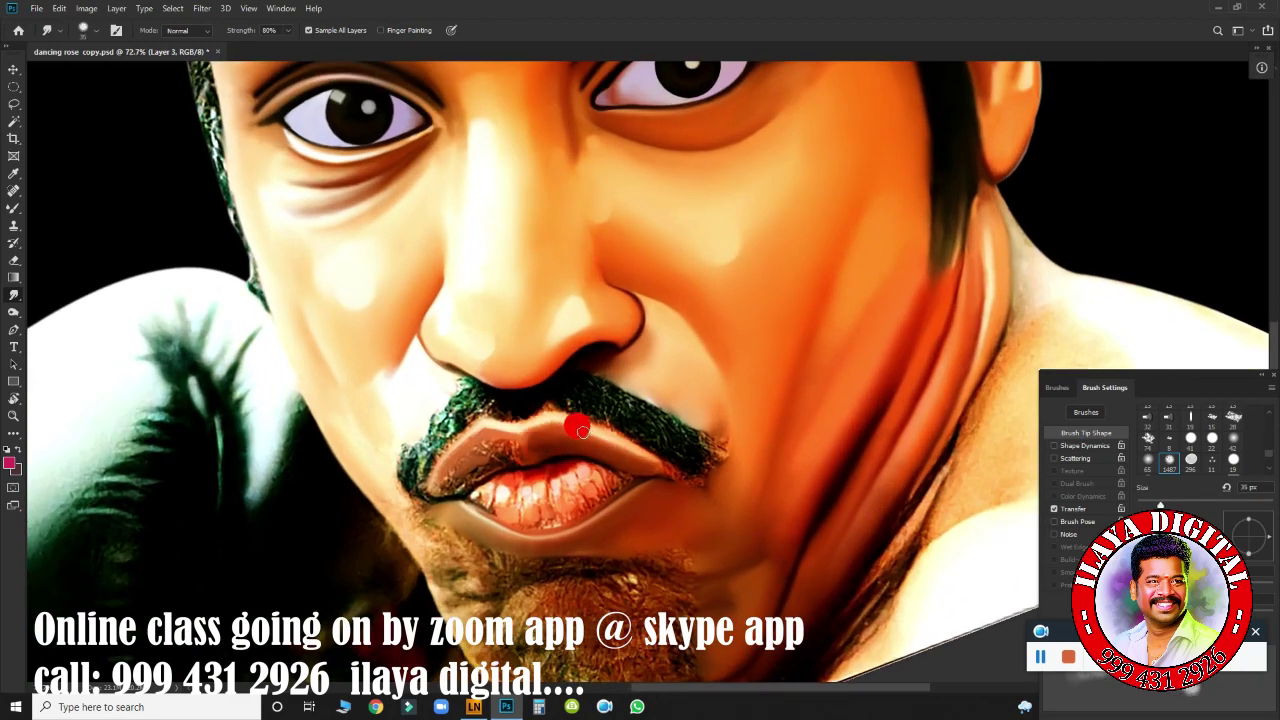
mouse_move(560, 437)
mouse_down()
mouse_move(600, 446)
mouse_move(544, 441)
mouse_move(428, 480)
mouse_move(466, 477)
mouse_move(487, 445)
mouse_move(452, 436)
mouse_move(503, 434)
mouse_up()
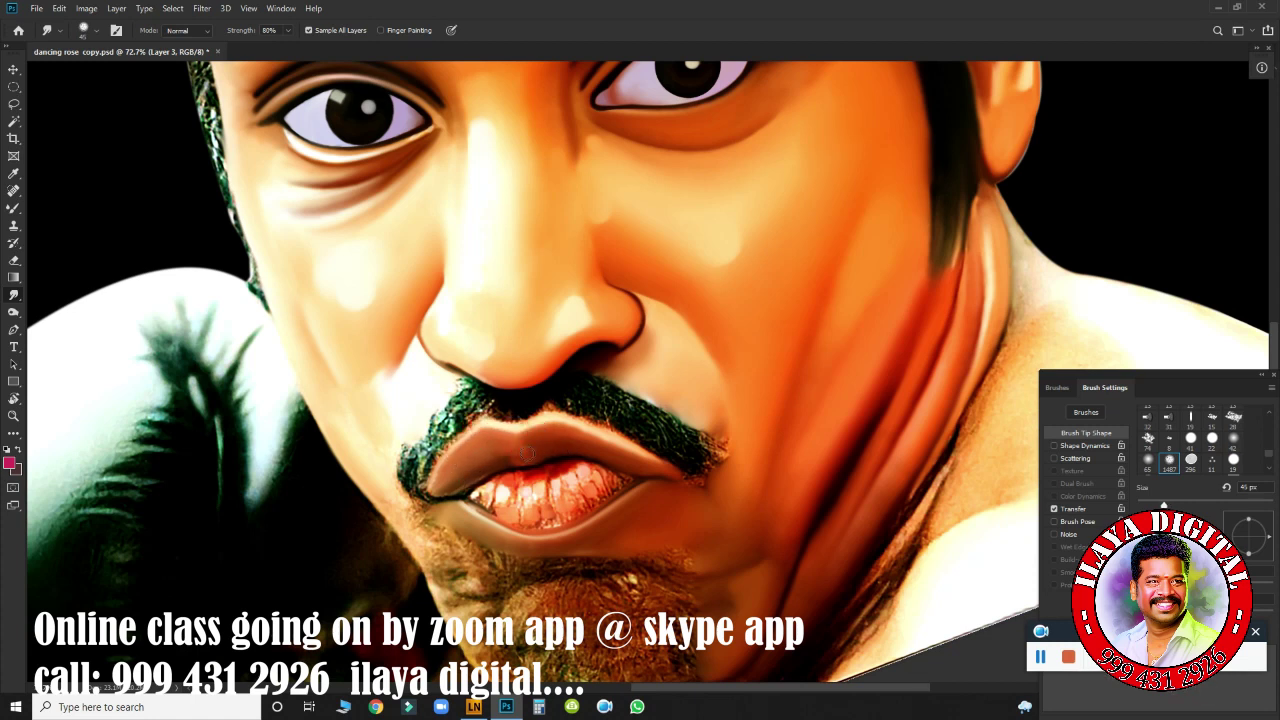
key(bracketleft)
click(492, 459)
mouse_move(500, 450)
mouse_down()
mouse_move(463, 457)
mouse_move(432, 494)
mouse_up()
Smudge the shading near the right mouth corner, then zoom in on the mouth and beard.
key(bracketleft)
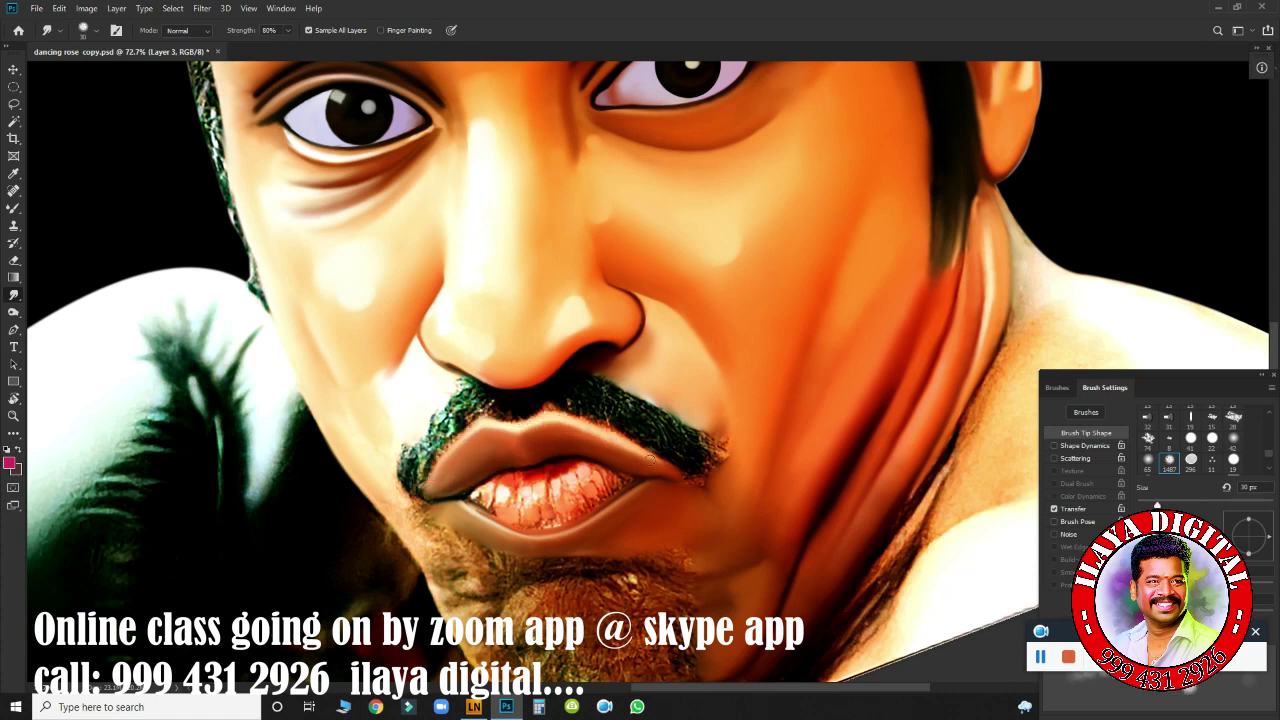
key(bracketright)
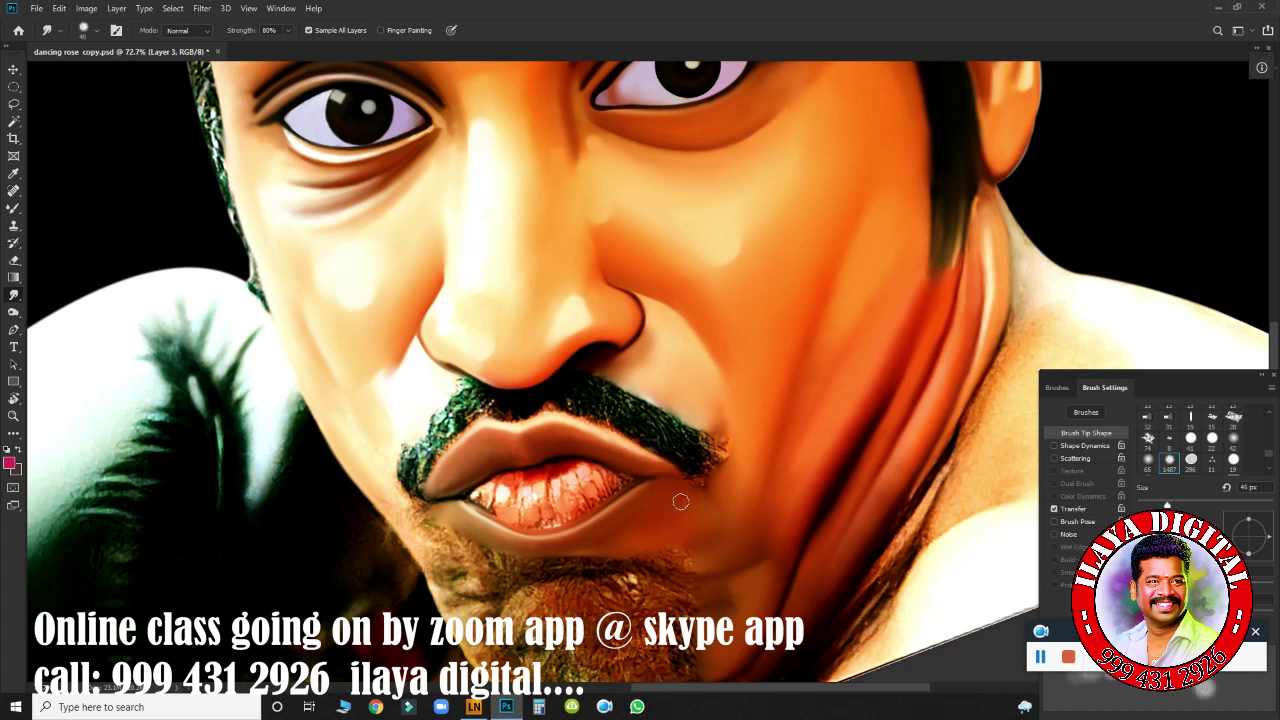
key(bracketright)
drag(680, 501, 676, 484)
key(bracketright)
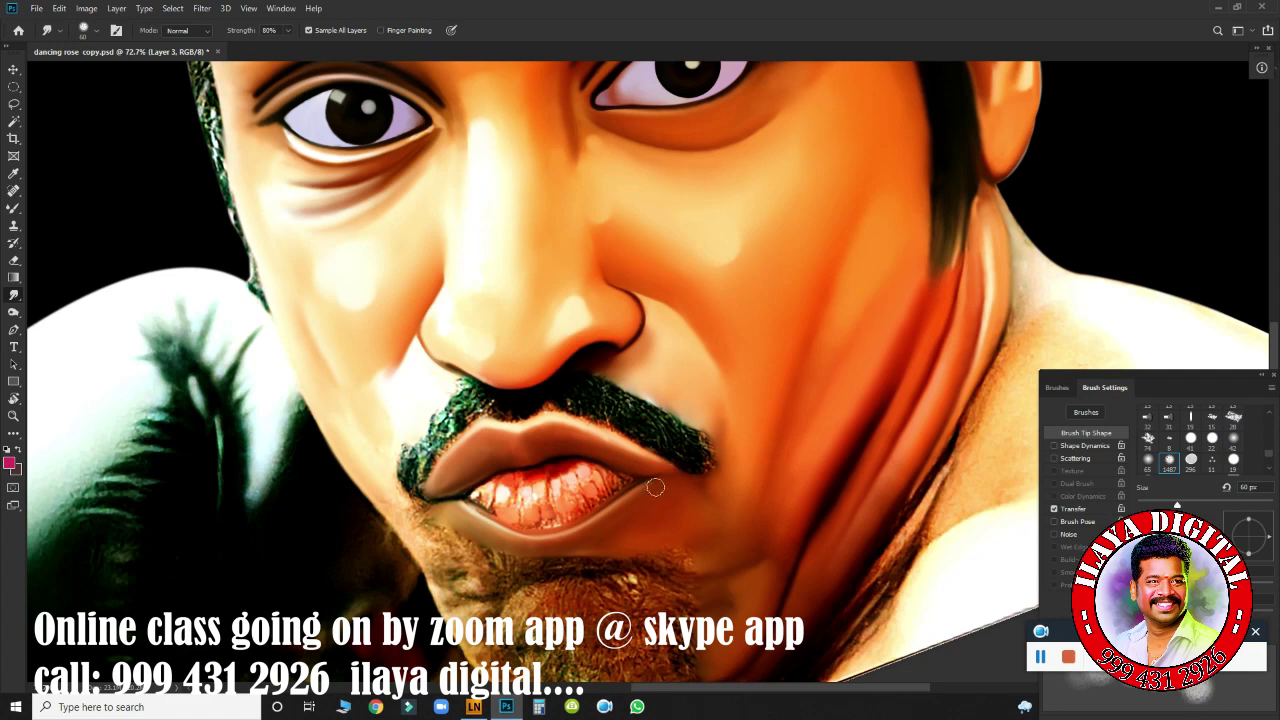
key(bracketleft)
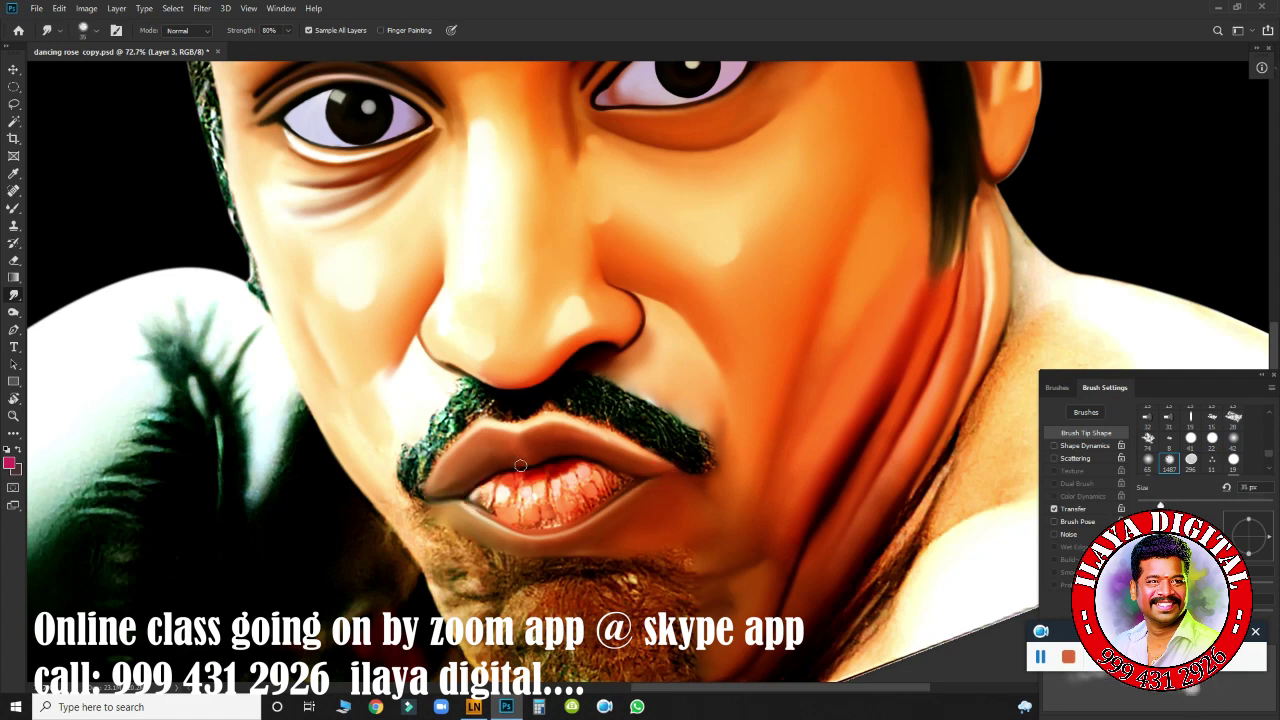
mouse_move(520, 465)
mouse_down()
mouse_move(671, 520)
mouse_move(557, 366)
mouse_up()
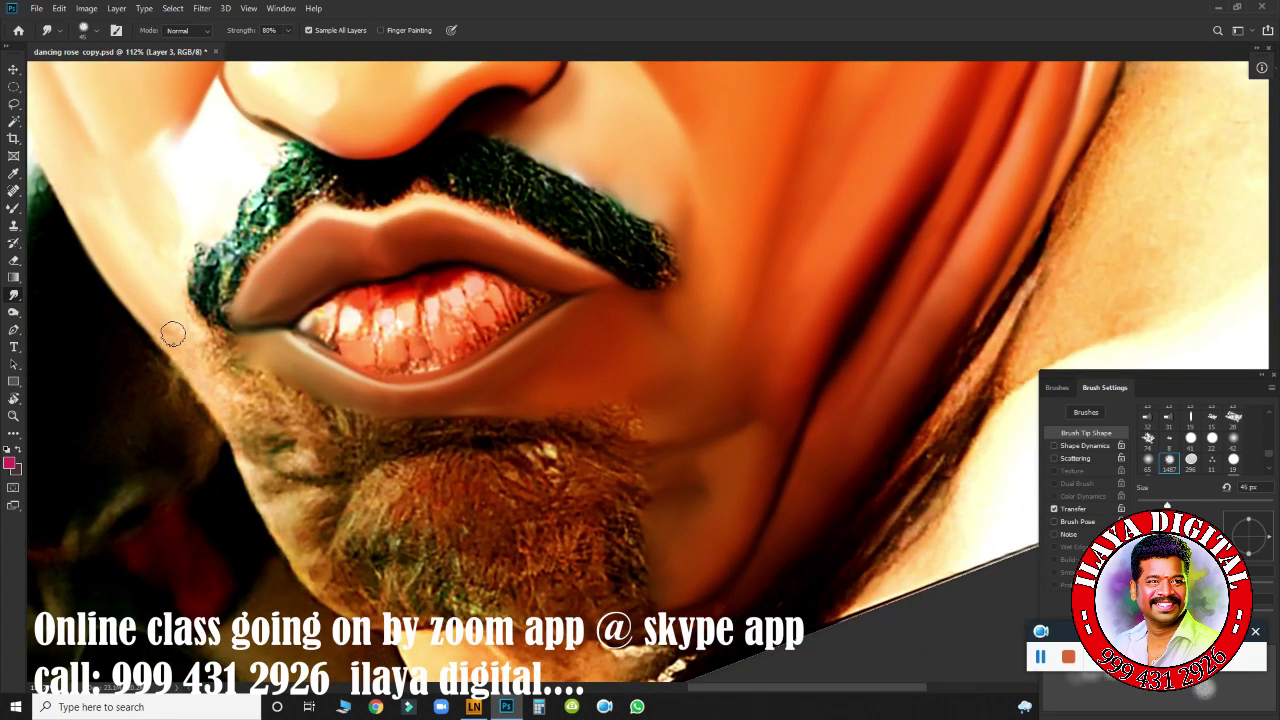
Smudge the skin along the cheek and down the chin.
mouse_move(172, 334)
mouse_down()
mouse_move(214, 391)
mouse_move(154, 300)
mouse_up()
drag(155, 199, 204, 340)
key(bracketleft)
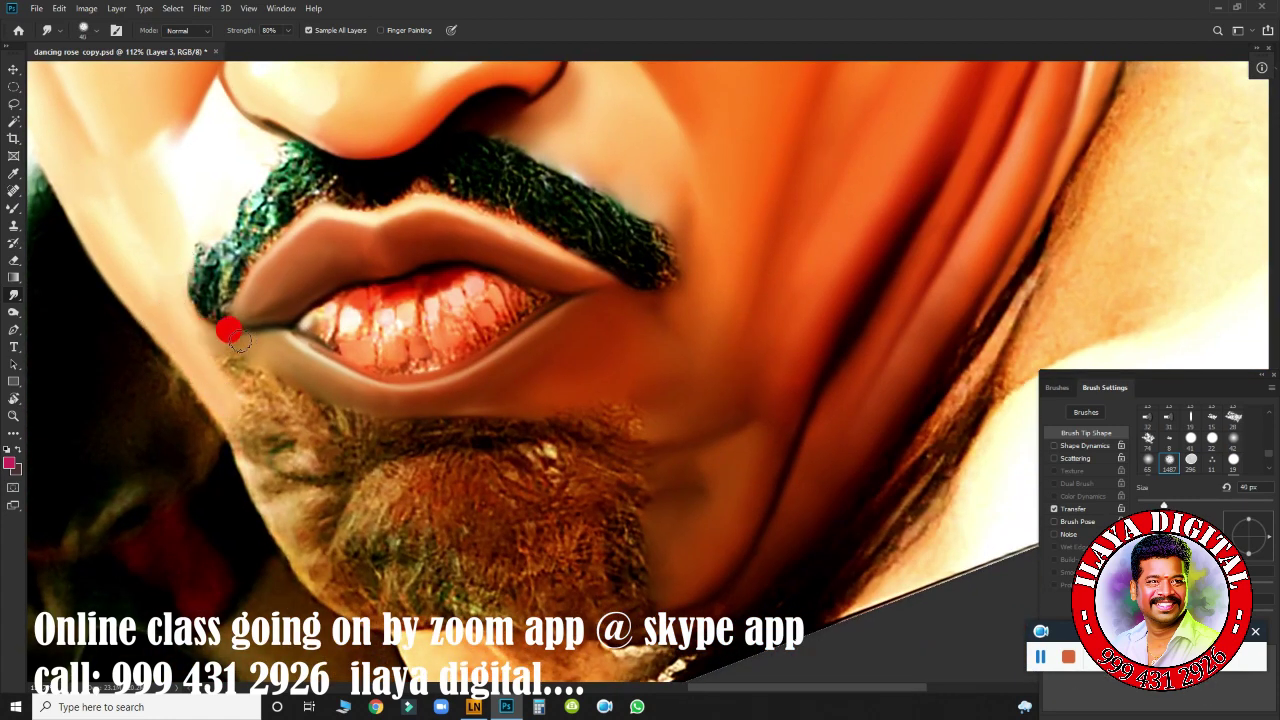
key(bracketleft)
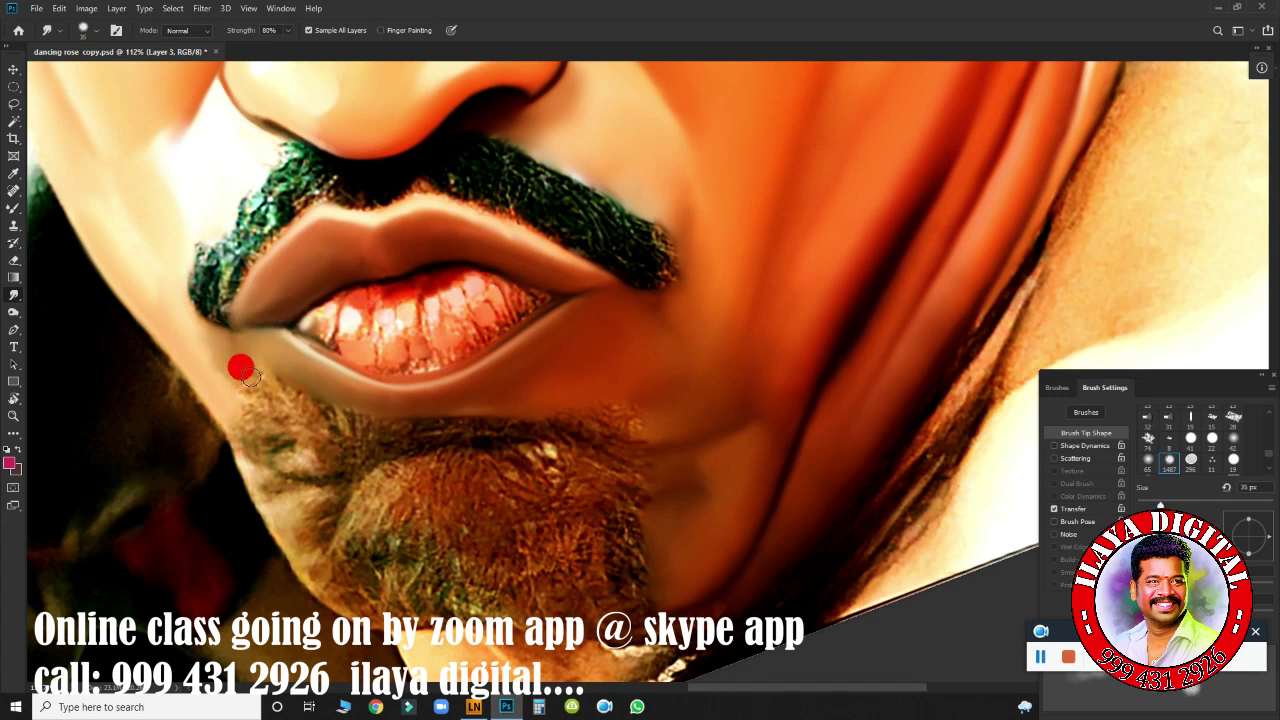
mouse_move(224, 364)
mouse_down()
mouse_move(216, 371)
mouse_move(322, 414)
mouse_move(284, 386)
mouse_move(302, 378)
mouse_move(264, 401)
mouse_move(336, 433)
mouse_move(260, 469)
mouse_move(265, 435)
mouse_move(311, 449)
mouse_move(247, 441)
mouse_move(296, 426)
mouse_move(307, 492)
mouse_move(280, 508)
mouse_move(305, 500)
mouse_move(295, 540)
mouse_move(278, 515)
mouse_up()
key(bracketright)
key(bracketright)
key(bracketright)
key(bracketright)
key(bracketright)
key(bracketleft)
key(bracketleft)
key(bracketleft)
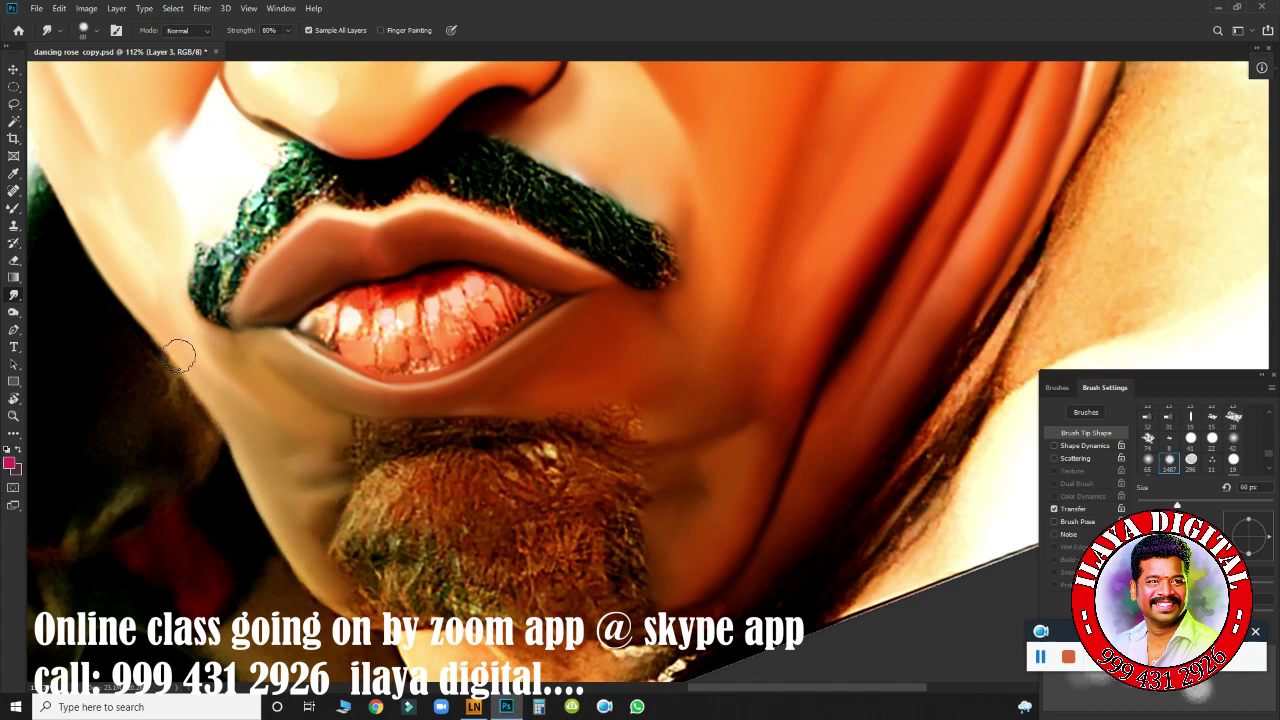
Blend the chin's lower edge, jaw edge and lower lip edge, finishing with a 60 px brush.
drag(306, 566, 362, 603)
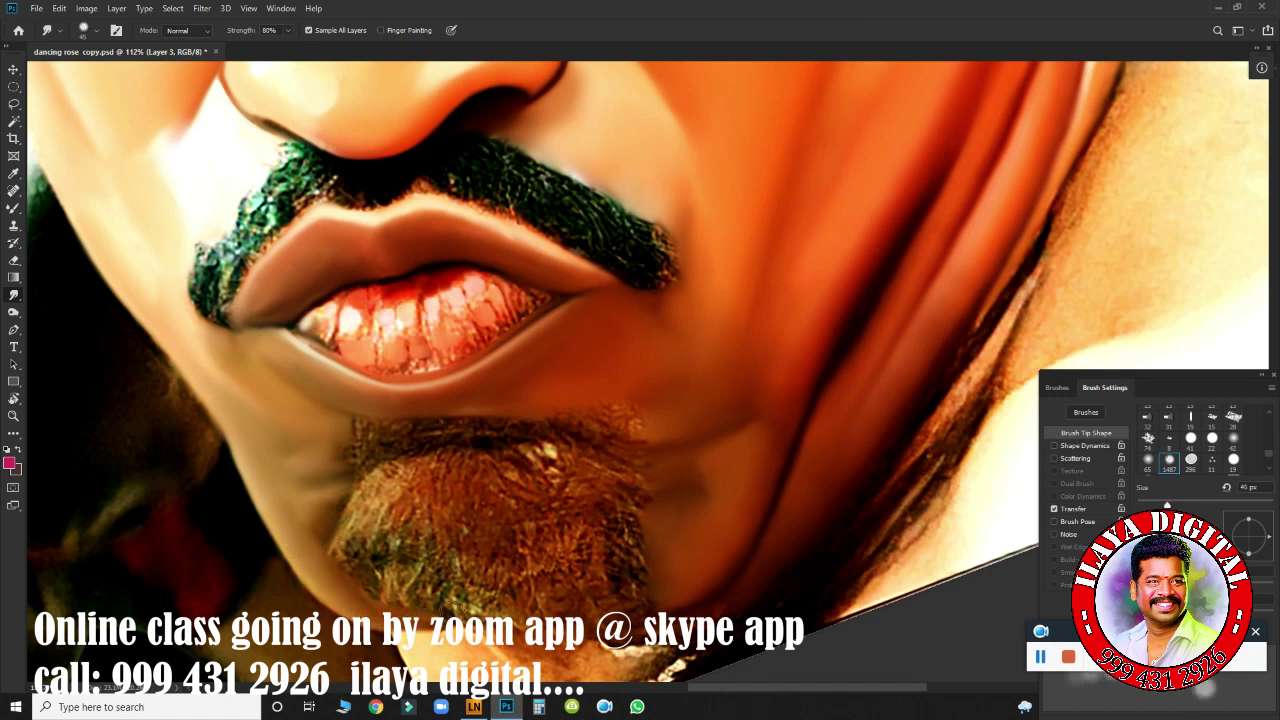
drag(320, 513, 317, 441)
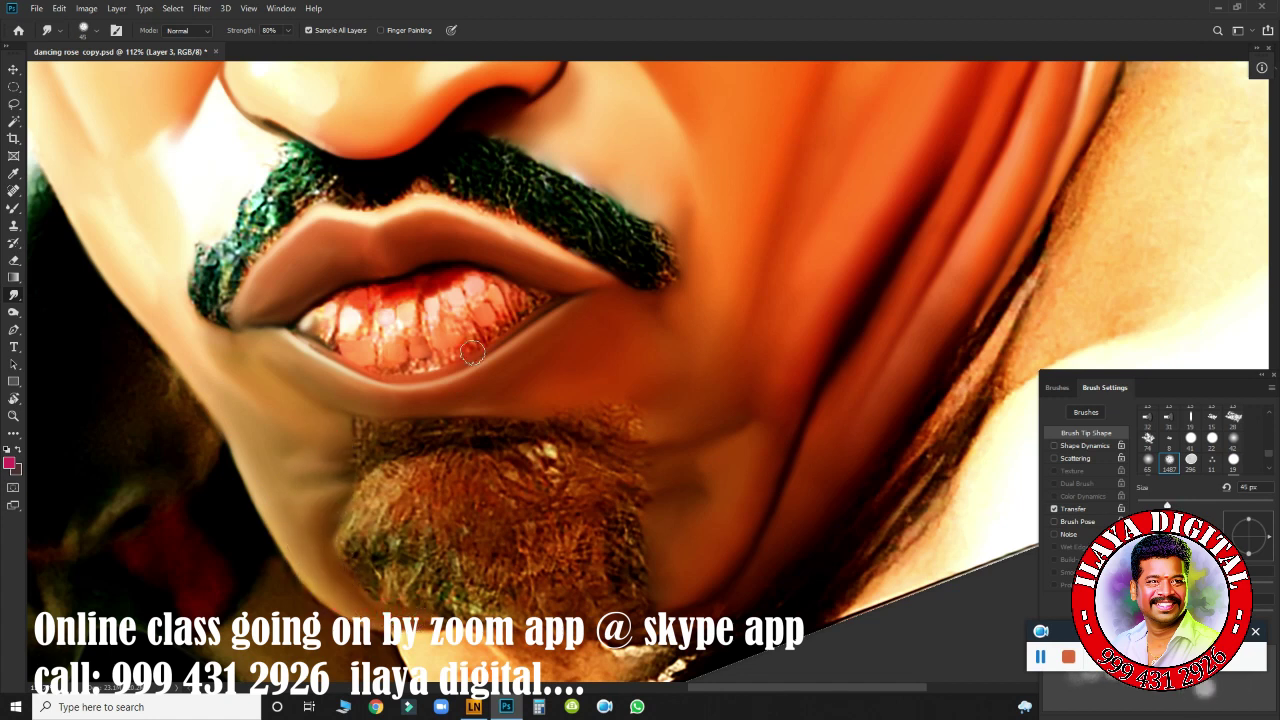
drag(472, 352, 249, 338)
key(bracketright)
click(660, 308)
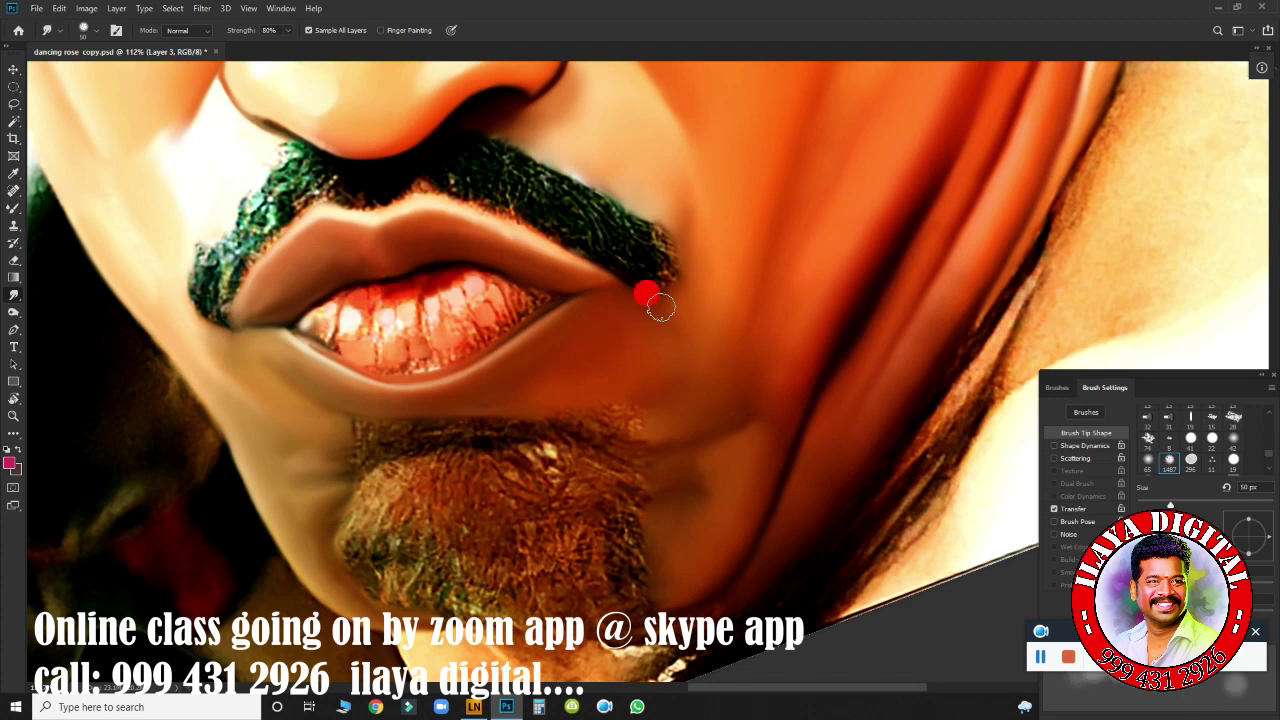
key(bracketright)
drag(632, 455, 563, 423)
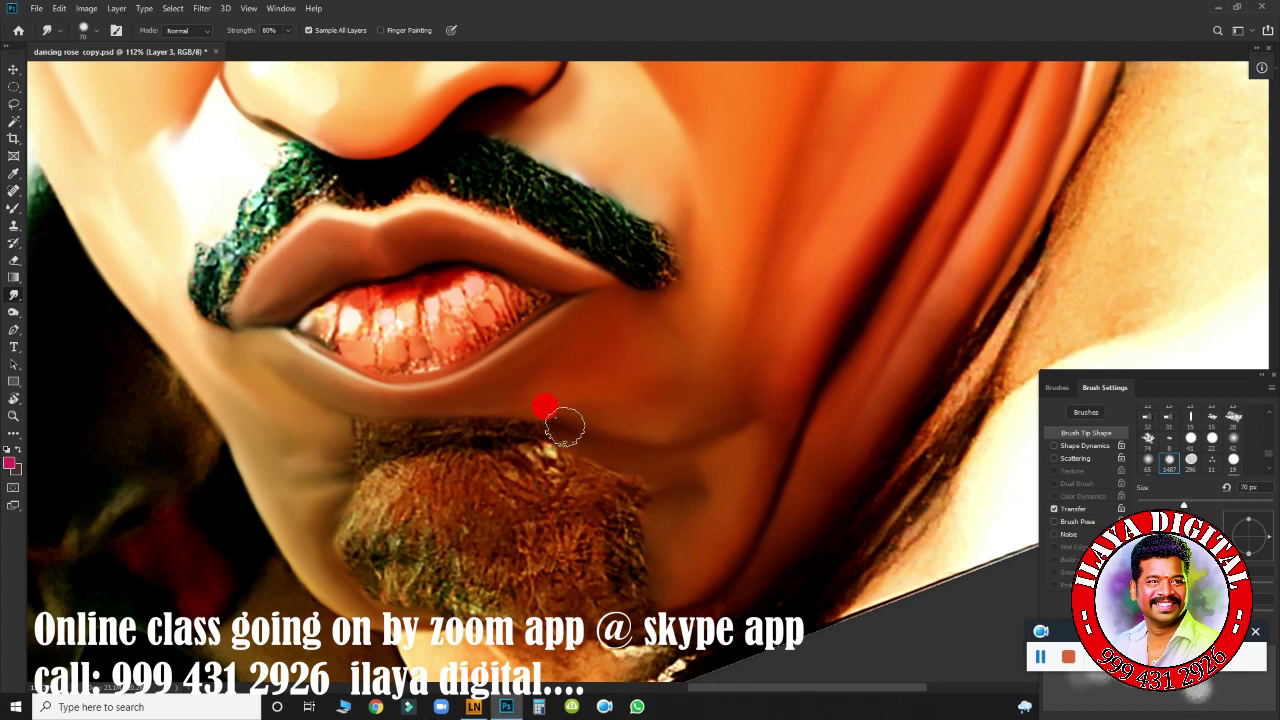
Smudge the upper and lower teeth edges into the lips, then zoom out to the whole portrait.
drag(397, 288, 356, 291)
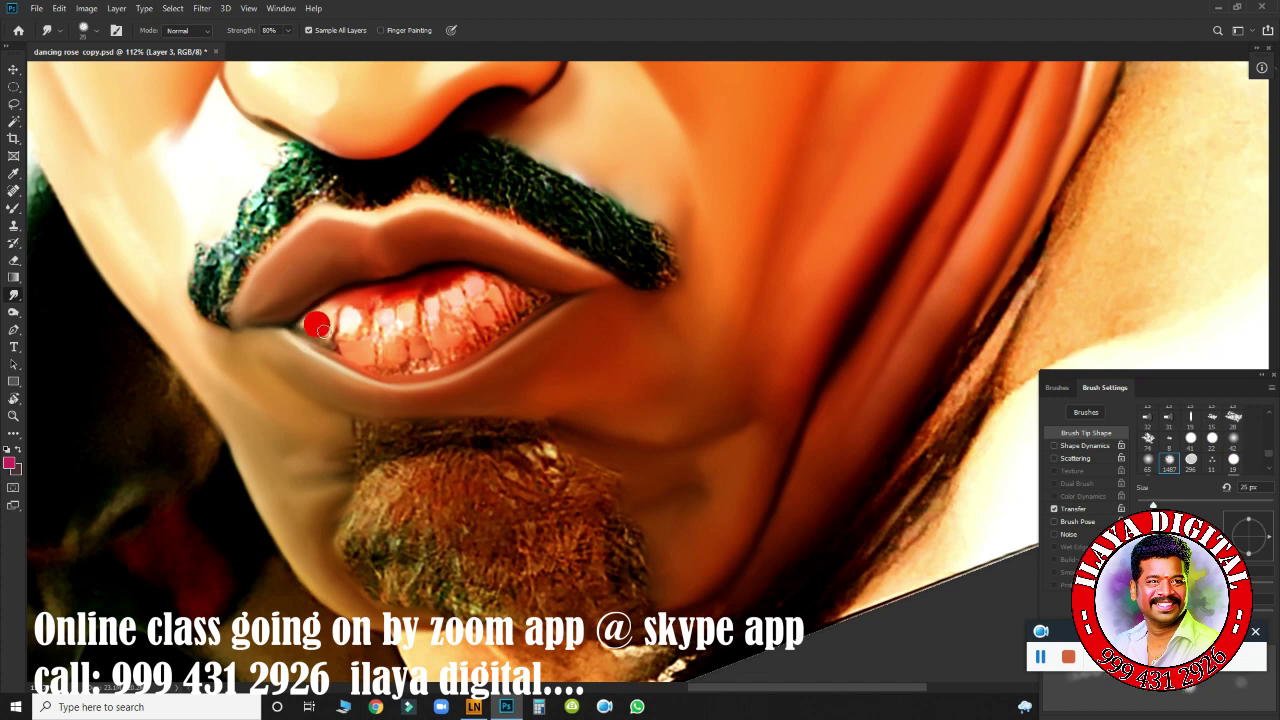
mouse_move(367, 314)
mouse_down()
mouse_move(429, 280)
mouse_move(474, 279)
mouse_move(445, 283)
mouse_move(396, 358)
mouse_move(297, 325)
mouse_move(378, 366)
mouse_move(396, 362)
mouse_move(288, 320)
mouse_move(453, 340)
mouse_move(531, 305)
mouse_move(432, 358)
mouse_up()
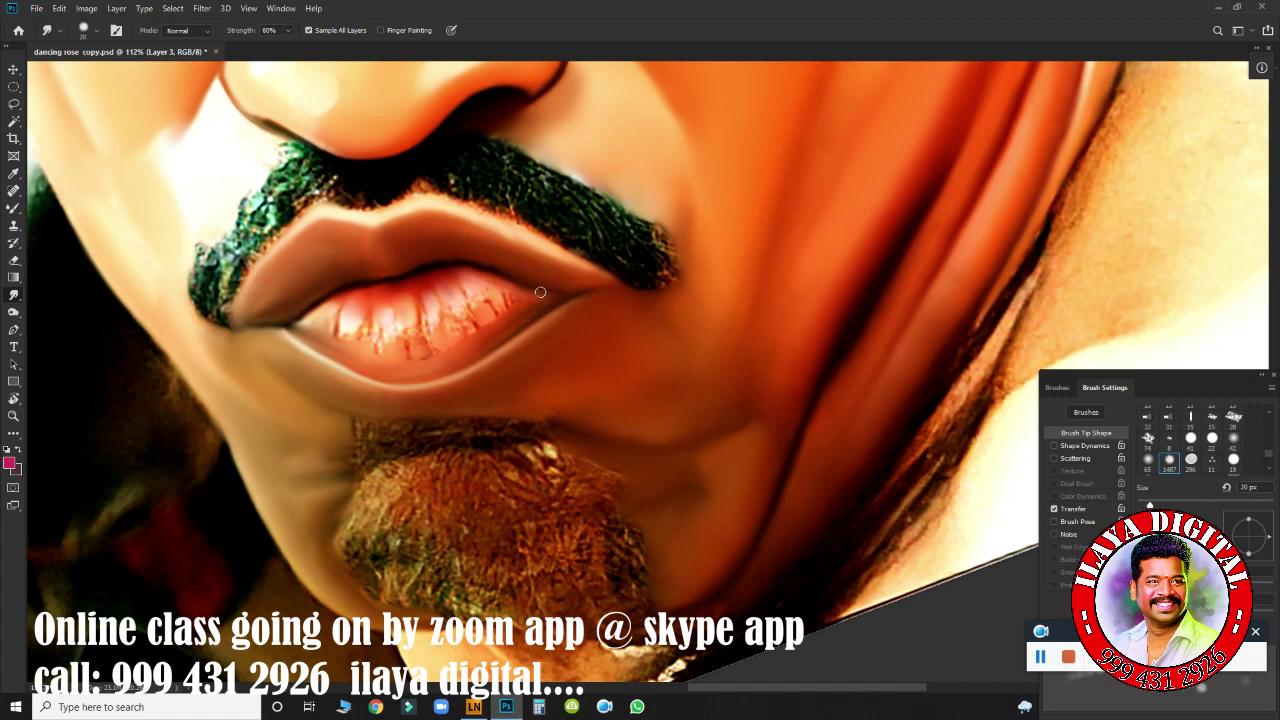
mouse_move(540, 292)
mouse_down()
mouse_move(471, 317)
mouse_move(440, 355)
mouse_move(388, 350)
mouse_up()
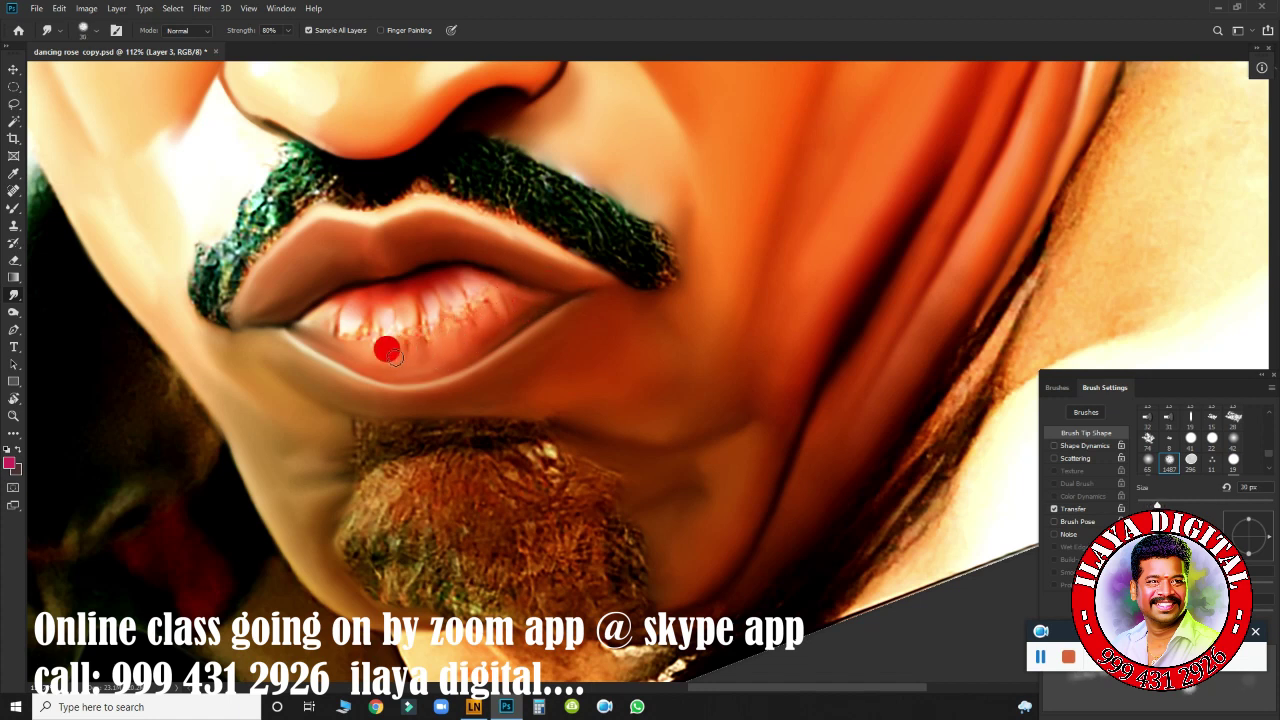
drag(505, 313, 435, 348)
mouse_move(340, 338)
mouse_down()
mouse_move(385, 345)
mouse_move(438, 293)
mouse_move(485, 290)
mouse_up()
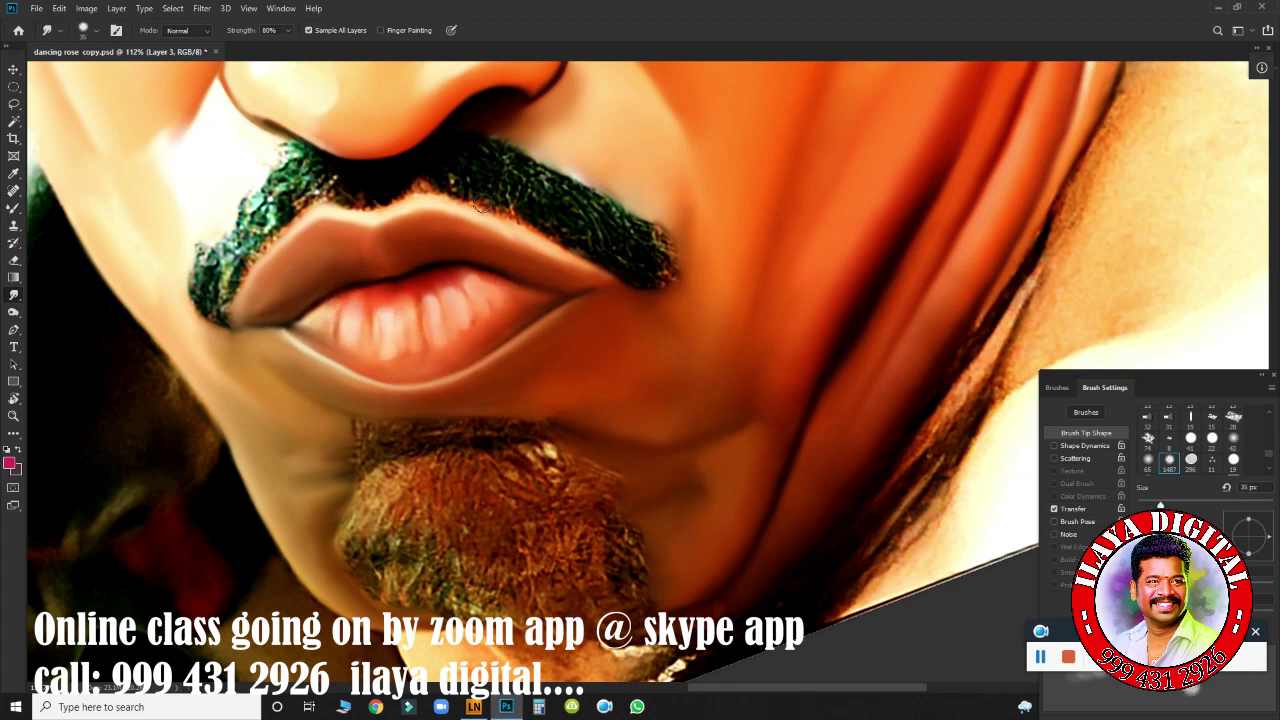
mouse_move(605, 410)
mouse_down()
mouse_move(570, 372)
mouse_move(605, 443)
mouse_move(523, 343)
mouse_up()
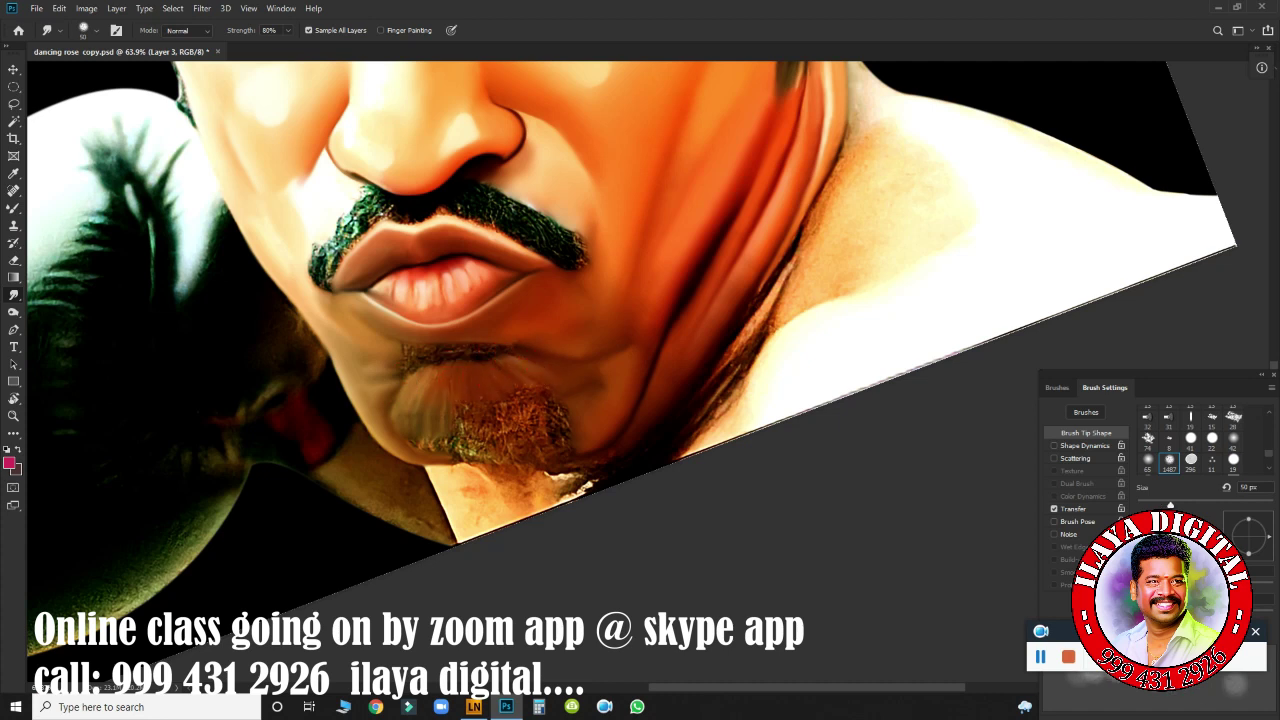
Smudge away the chin beard texture and the white highlights on the chin edge with a larger brush.
key(bracketright)
key(bracketright)
mouse_move(518, 443)
mouse_down()
mouse_move(428, 450)
mouse_move(405, 411)
mouse_move(391, 429)
mouse_move(343, 352)
mouse_up()
key(bracketright)
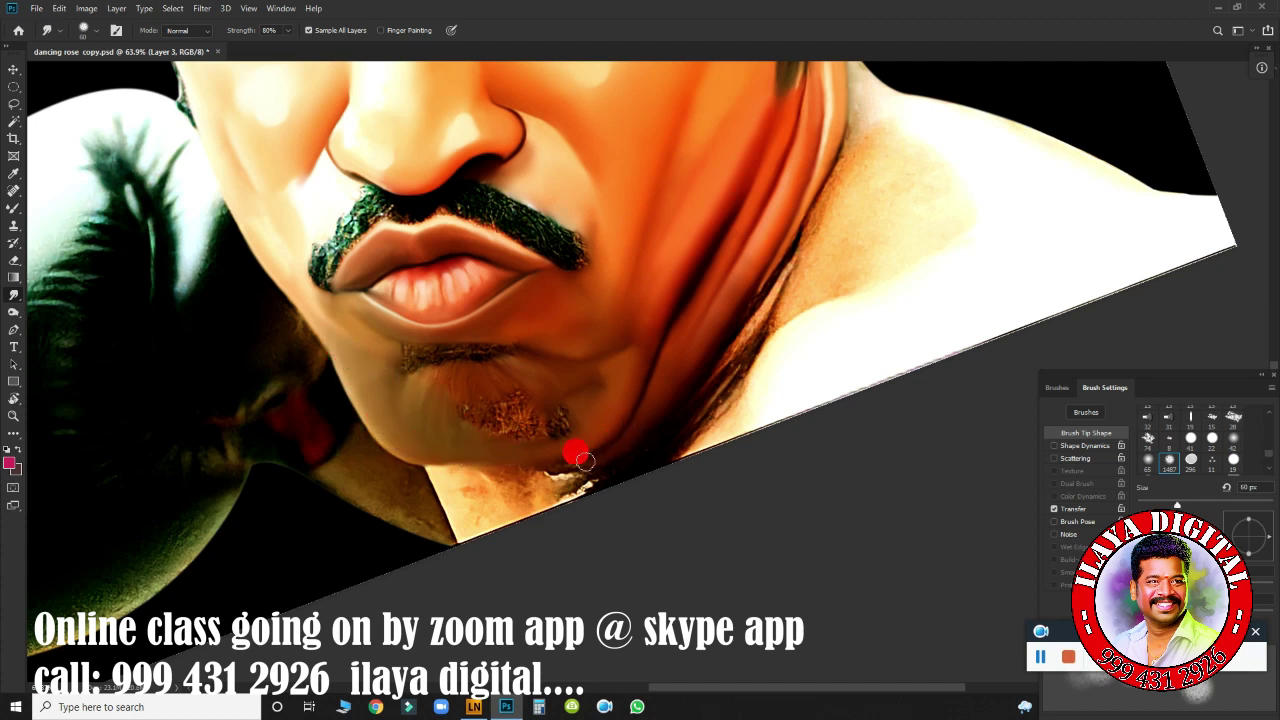
drag(585, 460, 564, 500)
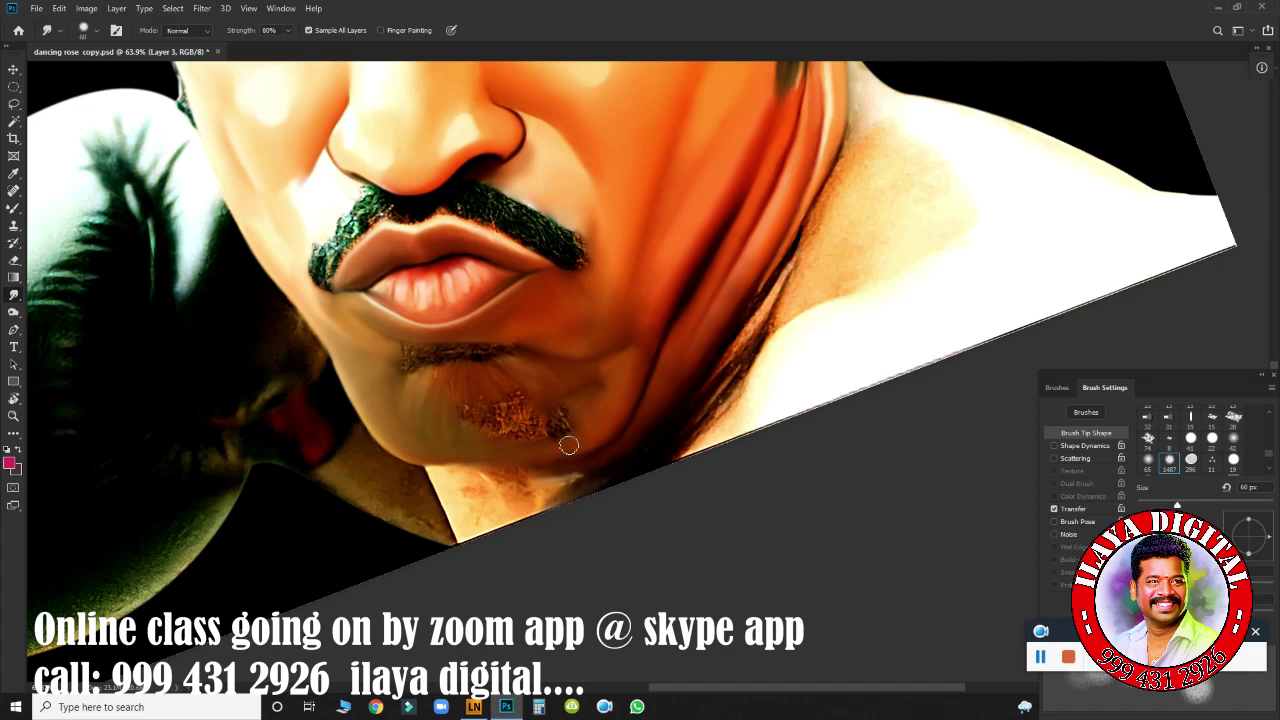
key(bracketright)
key(bracketright)
mouse_move(418, 454)
mouse_down()
mouse_move(491, 449)
mouse_move(561, 410)
mouse_move(470, 412)
mouse_move(443, 380)
mouse_move(502, 372)
mouse_up()
Smooth the remaining chin skin with further smudge strokes, then view the lips and chin close up.
key(bracketright)
key(bracketright)
key(bracketright)
key(bracketleft)
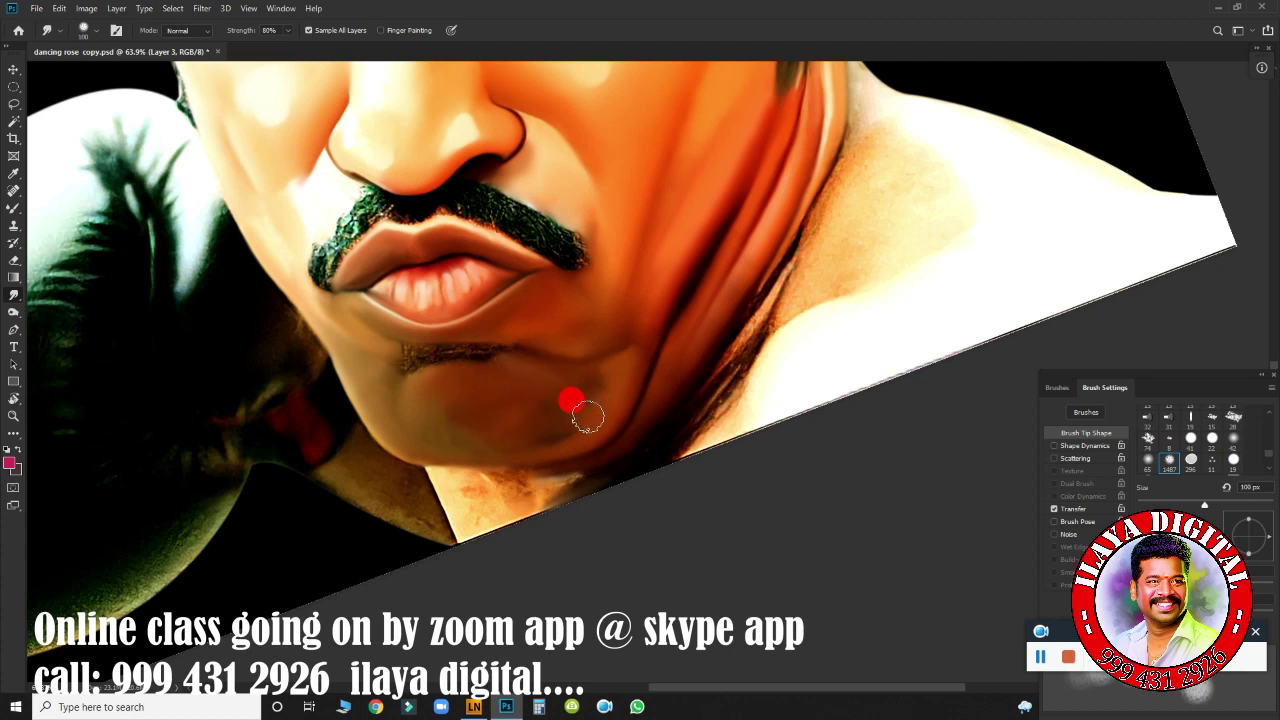
mouse_move(587, 416)
mouse_down()
mouse_move(529, 394)
mouse_move(436, 441)
mouse_up()
drag(471, 401, 423, 446)
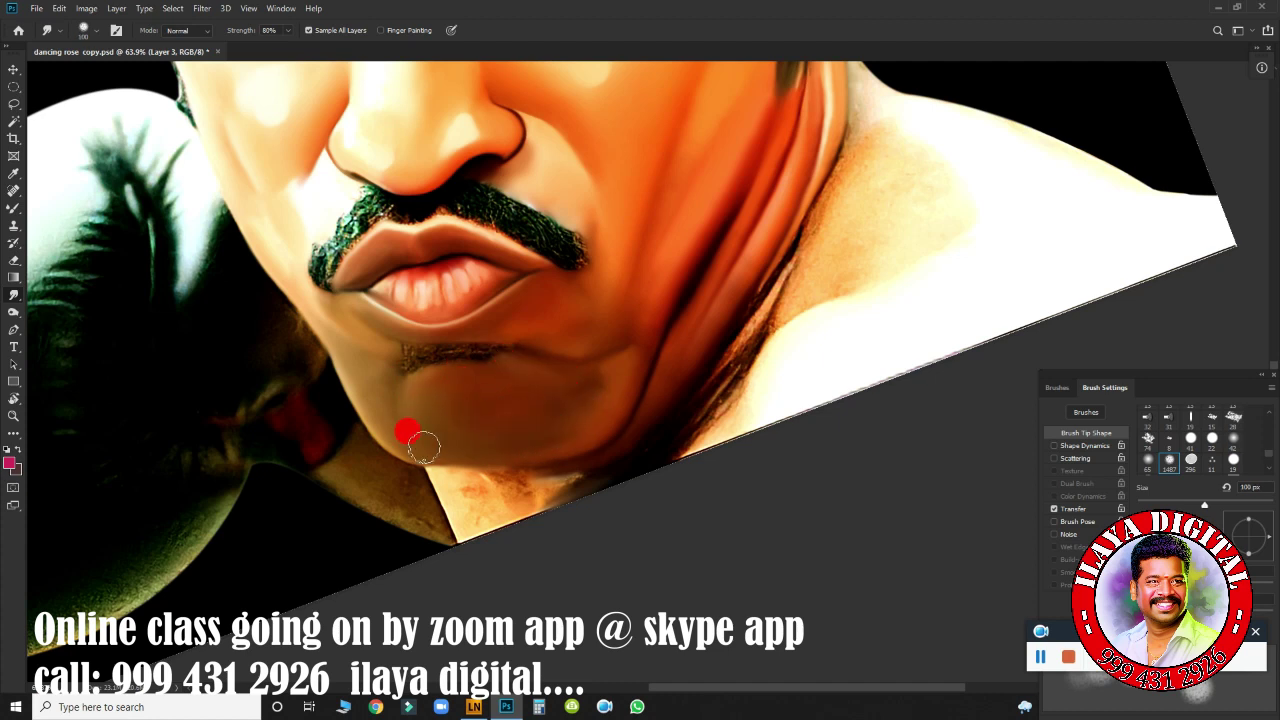
mouse_move(531, 421)
mouse_down()
mouse_move(574, 391)
mouse_move(561, 411)
mouse_up()
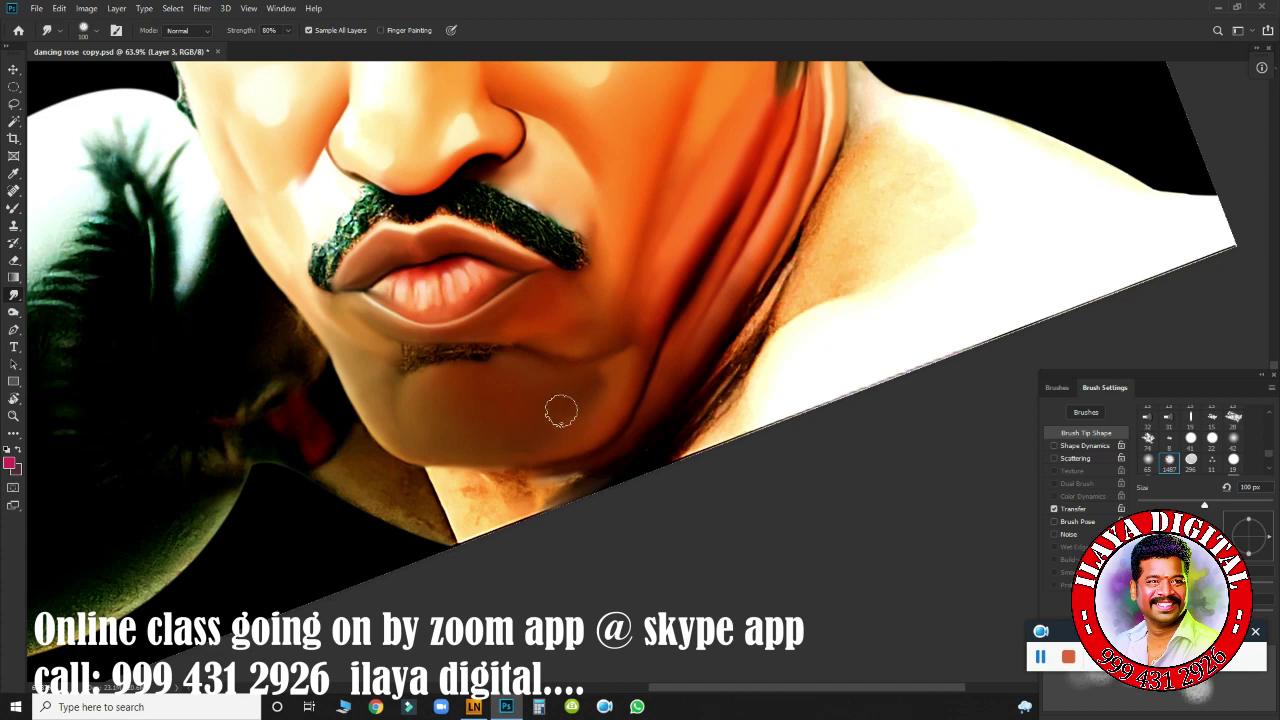
mouse_move(532, 346)
mouse_down()
mouse_move(500, 371)
mouse_move(834, 434)
mouse_up()
key(bracketleft)
key(bracketleft)
key(bracketleft)
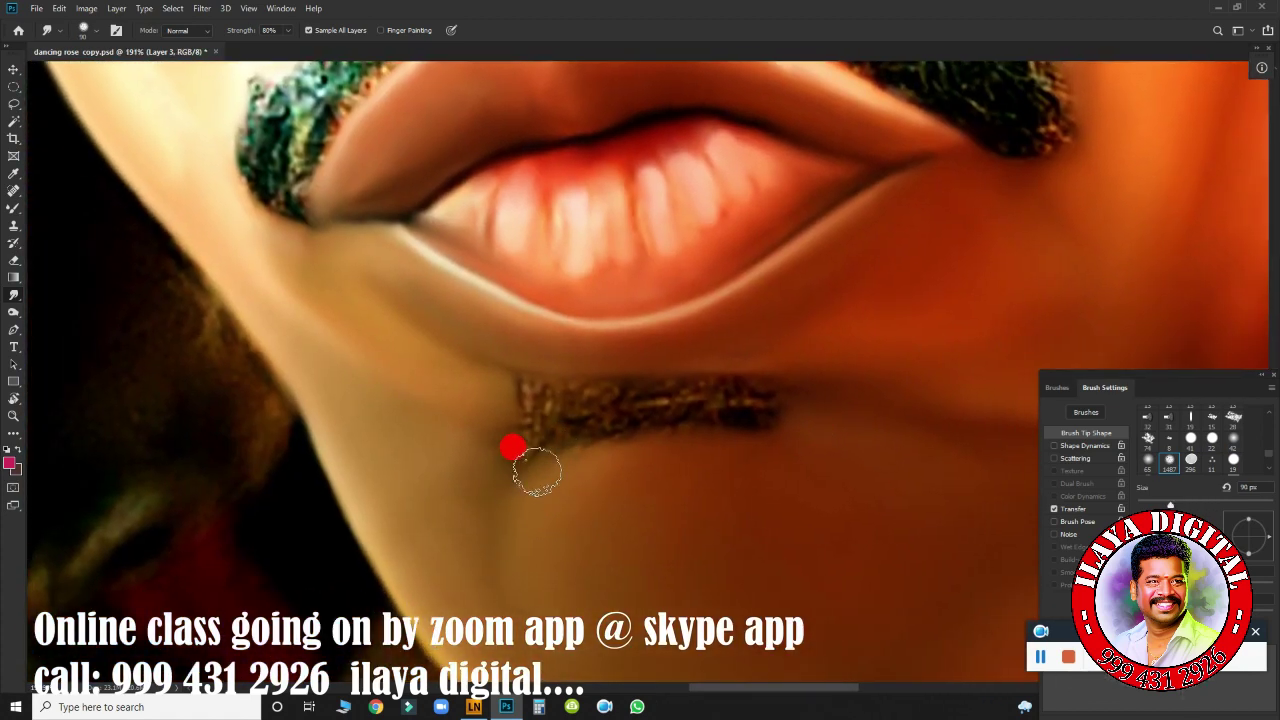
Smear the dark stroke under the lower lip into smooth shading with a 50–70 px smudge.
drag(534, 466, 526, 471)
mouse_move(540, 392)
mouse_down()
mouse_move(733, 367)
mouse_move(623, 386)
mouse_move(519, 381)
mouse_move(571, 400)
mouse_move(463, 366)
mouse_move(578, 416)
mouse_up()
mouse_move(486, 371)
mouse_down()
mouse_move(591, 383)
mouse_move(820, 308)
mouse_move(737, 386)
mouse_move(837, 309)
mouse_move(669, 437)
mouse_move(748, 411)
mouse_move(549, 446)
mouse_move(479, 431)
mouse_move(480, 443)
mouse_move(540, 423)
mouse_move(429, 334)
mouse_move(555, 477)
mouse_move(651, 449)
mouse_move(780, 309)
mouse_up()
key(bracketright)
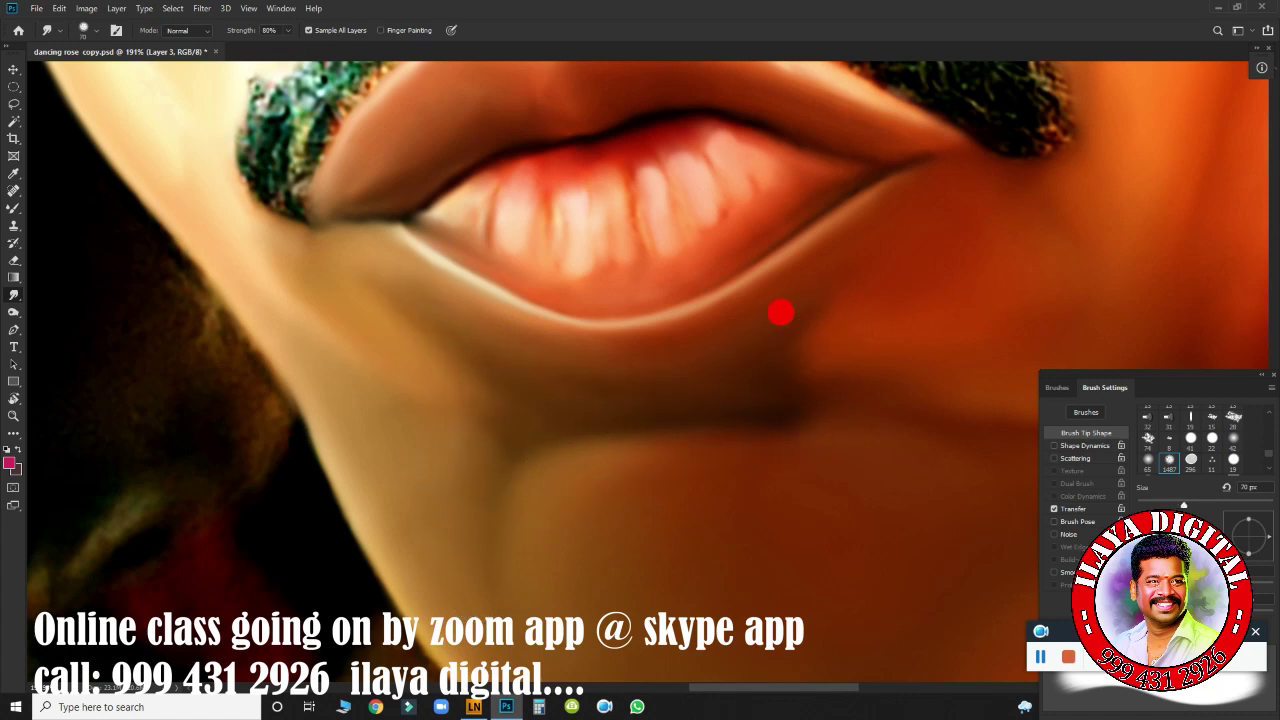
mouse_move(487, 443)
mouse_down()
mouse_move(820, 406)
mouse_move(783, 357)
mouse_move(774, 400)
mouse_move(585, 419)
mouse_up()
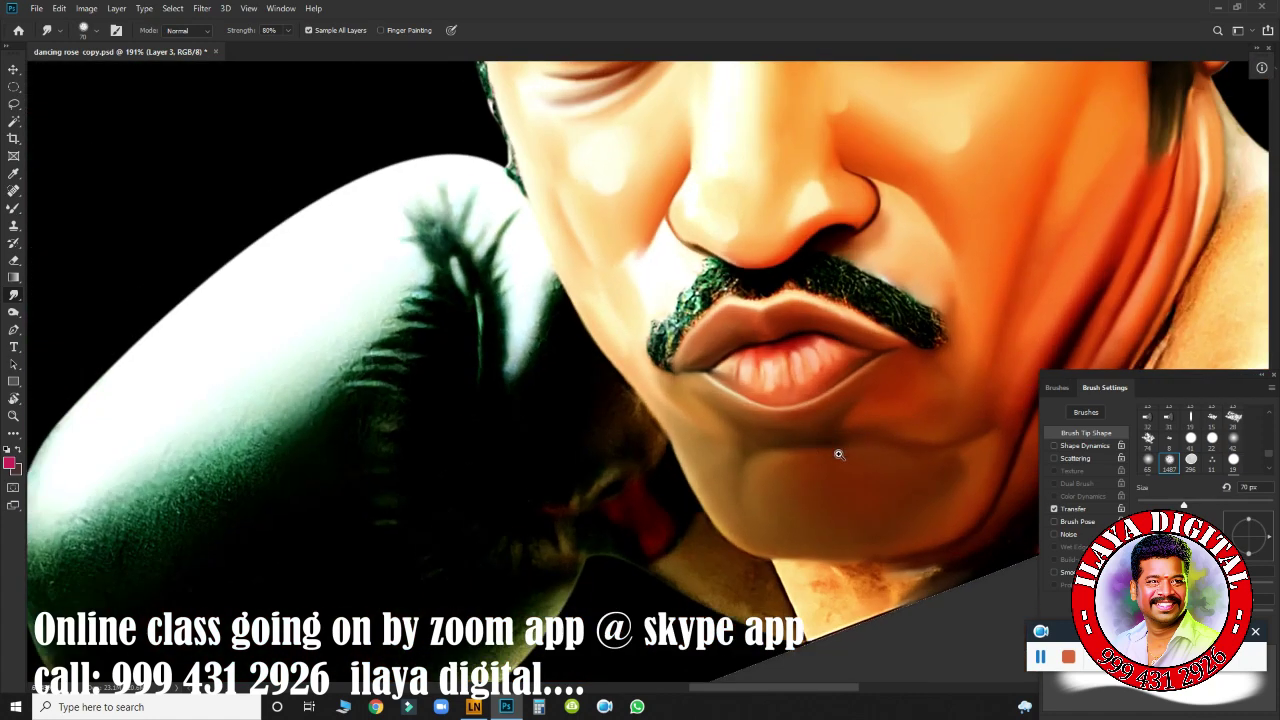
mouse_move(836, 425)
mouse_down()
mouse_move(636, 466)
mouse_move(685, 313)
mouse_up()
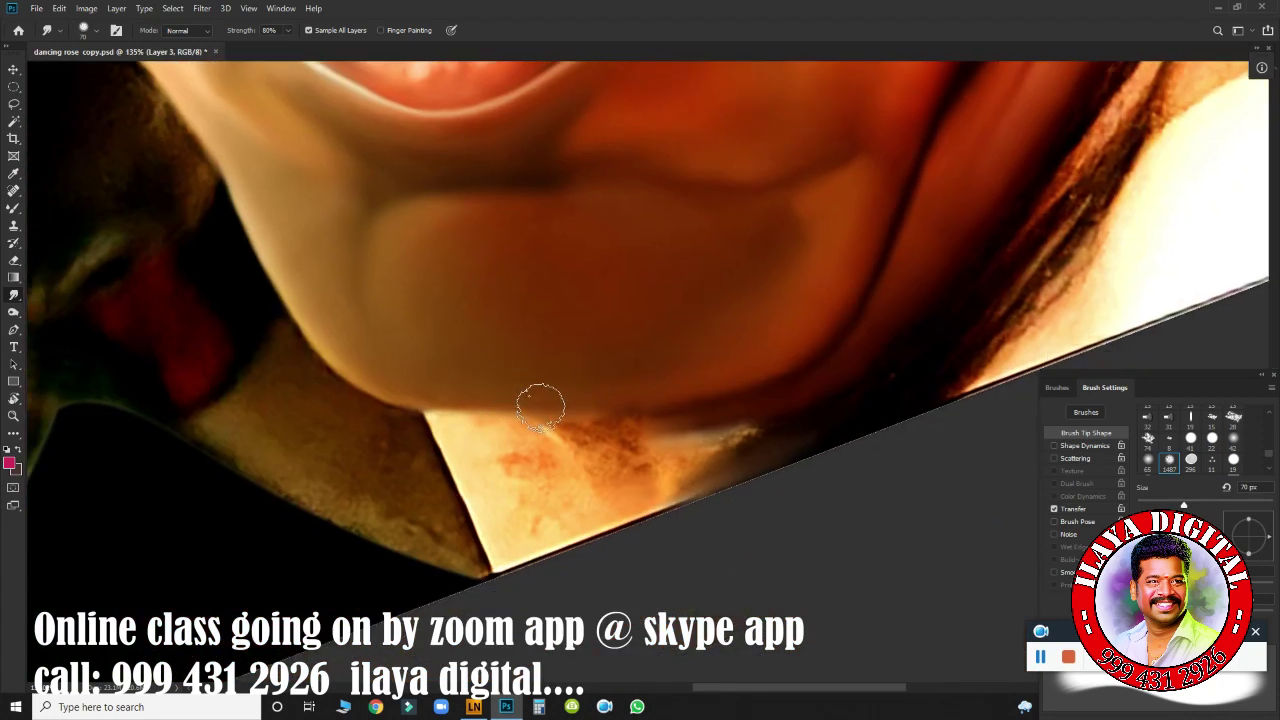
Try Mixer Brush blending along the chin edge, then undo the stroke.
key(b)
key(])
mouse_move(388, 388)
mouse_down()
mouse_move(300, 320)
mouse_move(451, 394)
mouse_move(420, 380)
mouse_move(796, 333)
mouse_up()
mouse_move(698, 386)
mouse_down()
mouse_move(591, 397)
mouse_move(371, 374)
mouse_move(674, 371)
mouse_move(417, 363)
mouse_move(751, 355)
mouse_move(457, 366)
mouse_up()
key(ctrl+z)
Blend the chin area near its lower edge with the Mixer Brush at varying sizes up to 70 px.
key(r)
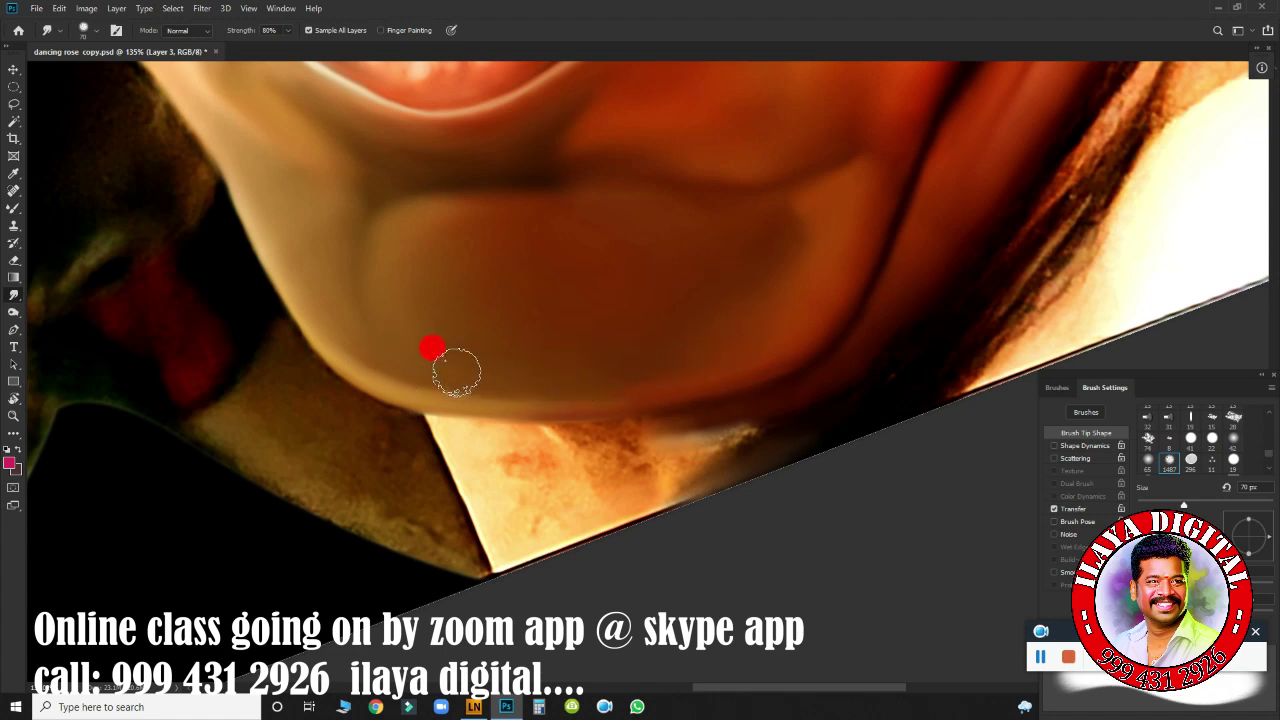
scroll(510, 398, down, 3)
key(b)
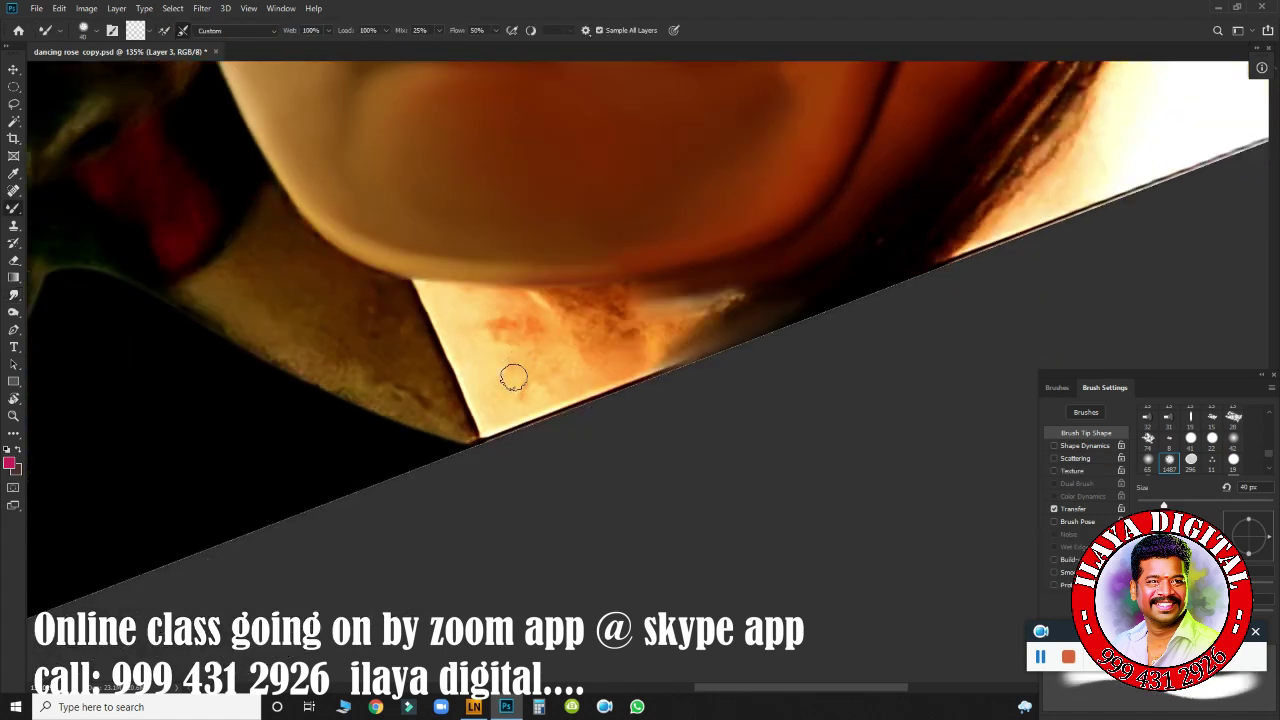
key(bracketleft)
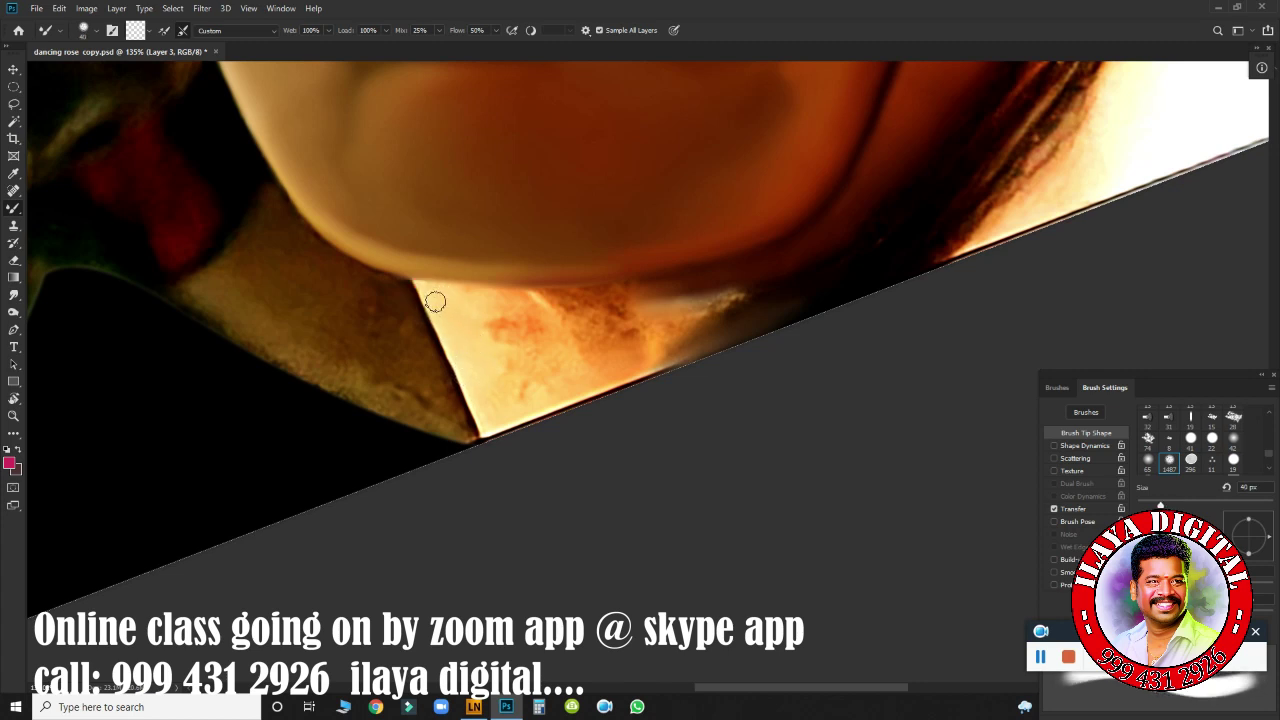
mouse_move(429, 283)
mouse_down()
mouse_move(523, 313)
mouse_move(510, 296)
mouse_up()
key(bracketright)
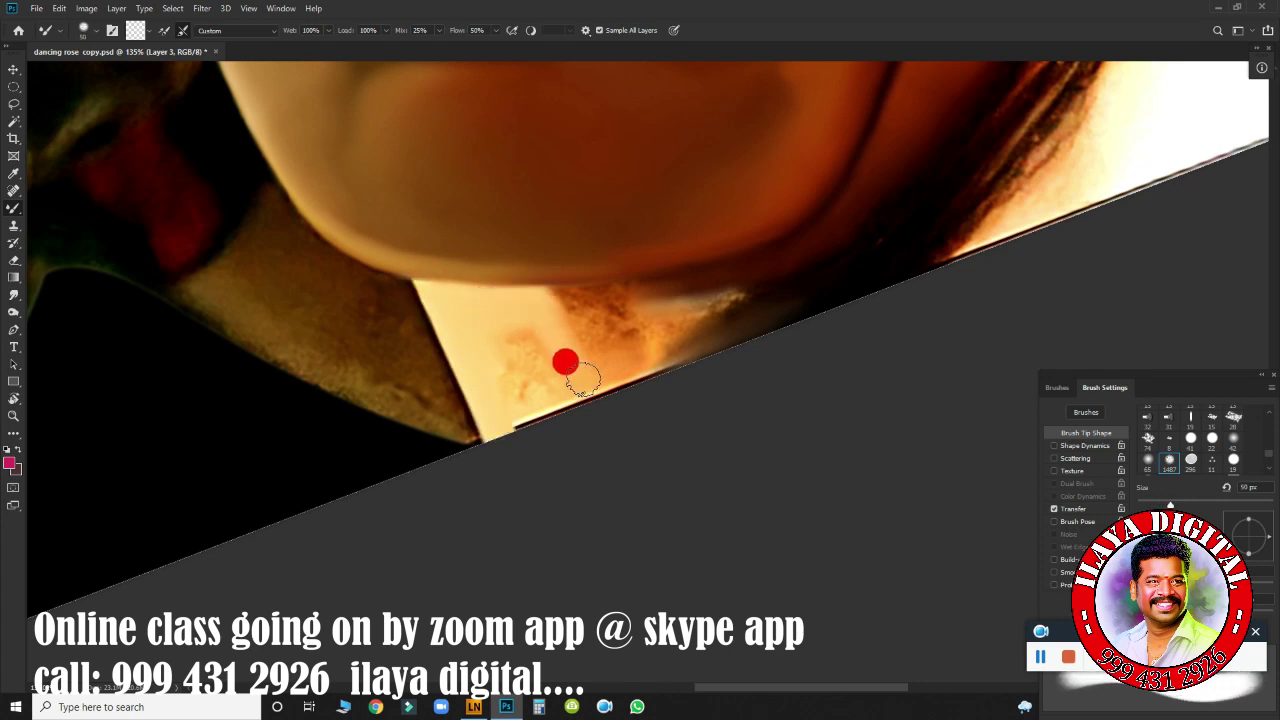
drag(528, 313, 573, 362)
key(bracketright)
key(bracketright)
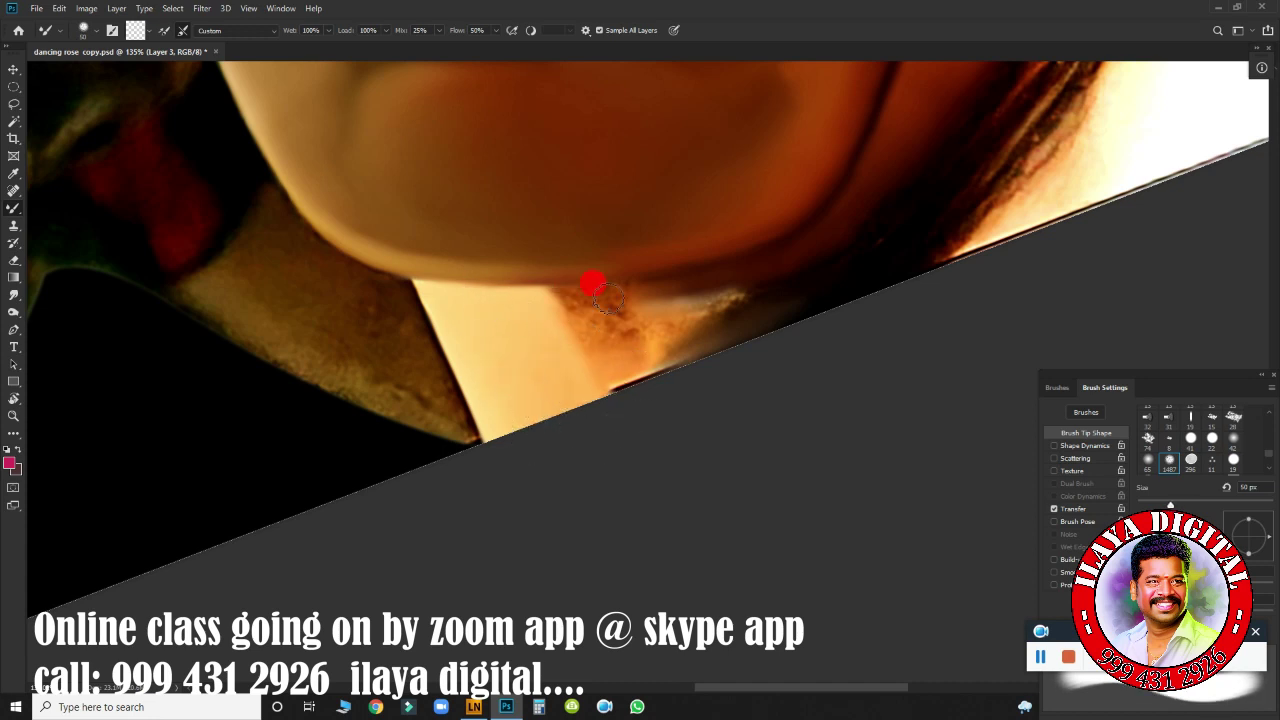
drag(591, 280, 623, 286)
Paint blended smears along the chin edge at 45–70 px, then undo the last two and return to Smudge.
key(bracketleft)
key(bracketleft)
key(bracketleft)
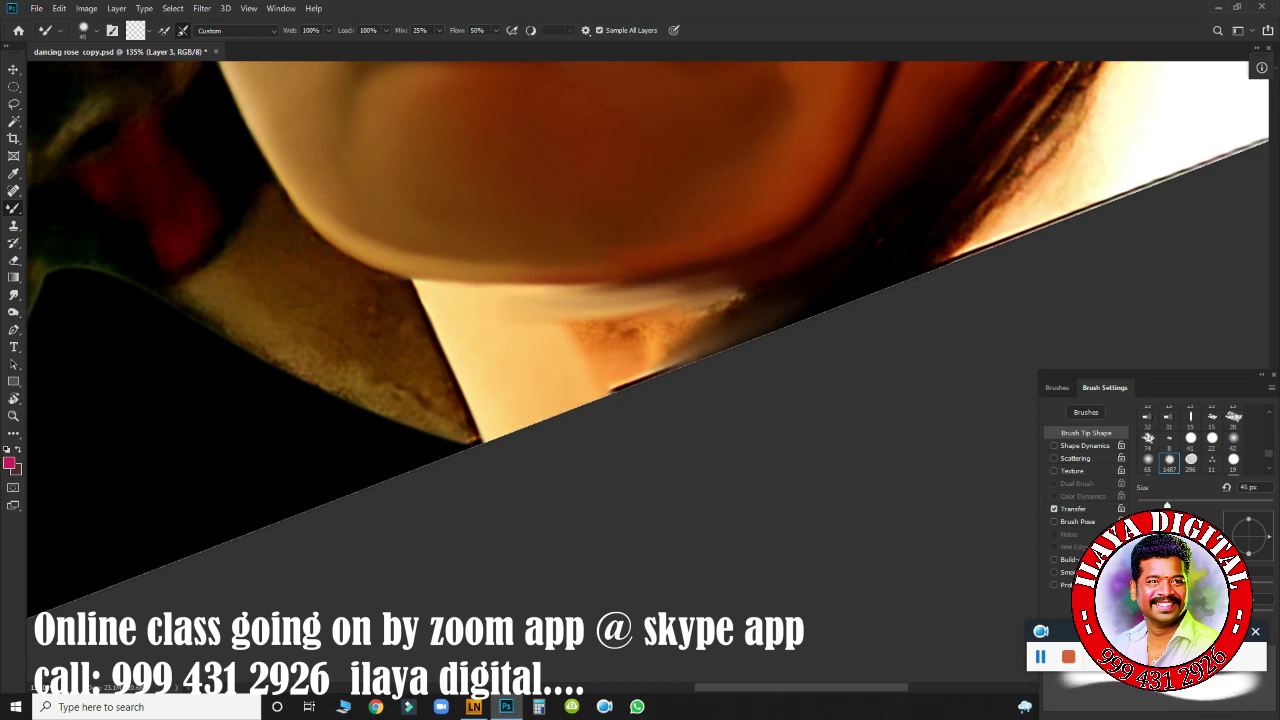
drag(715, 287, 505, 310)
key(bracketright)
key(bracketright)
key(bracketright)
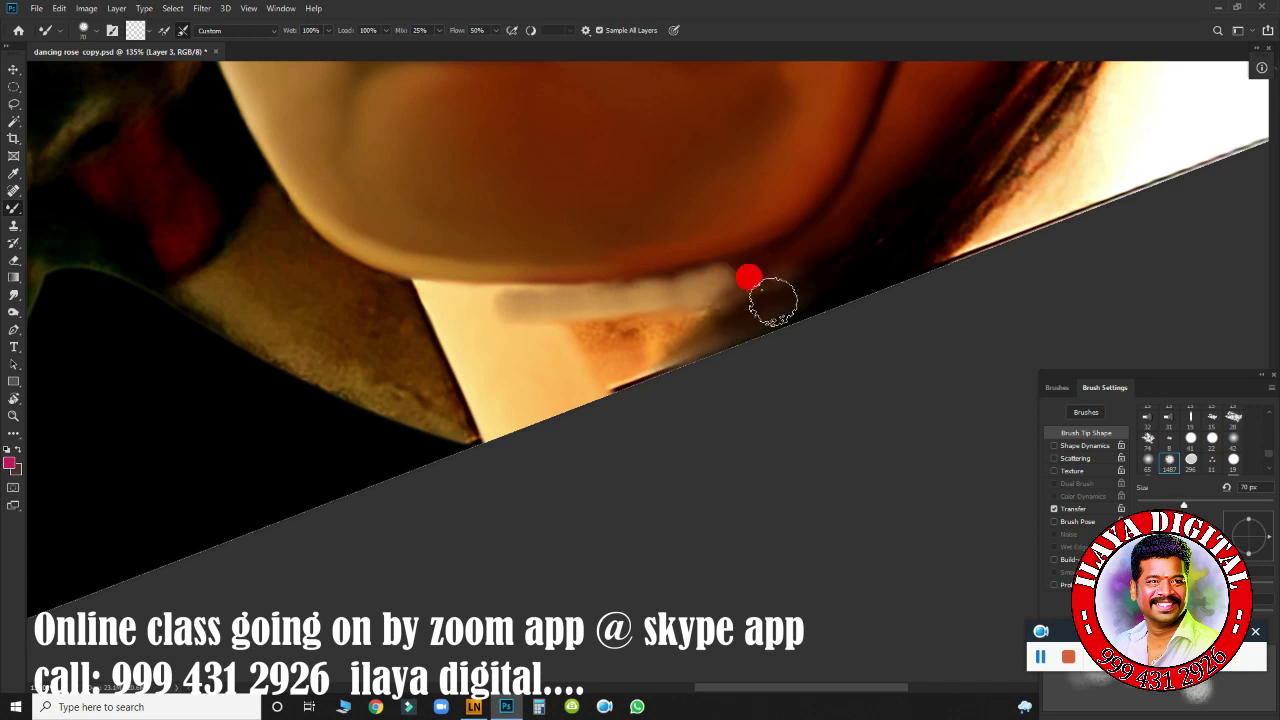
drag(772, 300, 614, 371)
mouse_move(740, 330)
mouse_down()
mouse_move(556, 342)
mouse_move(623, 294)
mouse_up()
key(ctrl+z)
key(ctrl+z)
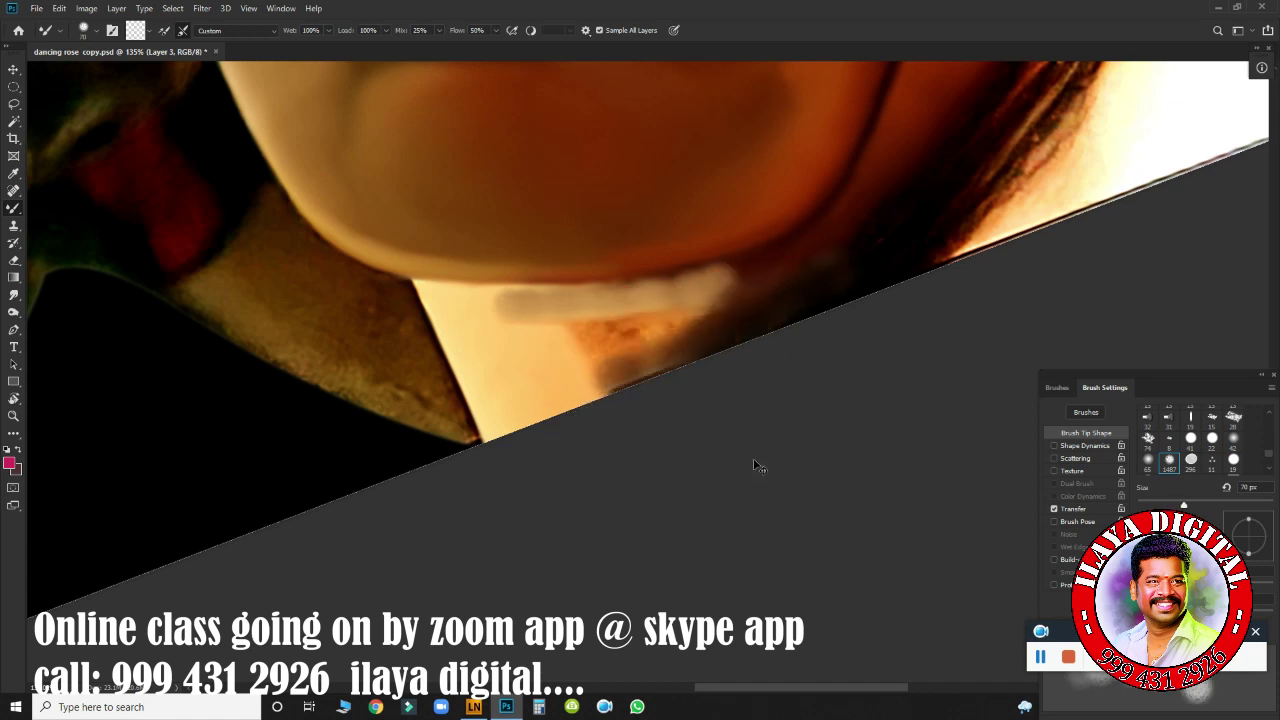
key(ctrl+z)
key(ctrl+z)
key(ctrl+z)
key(r)
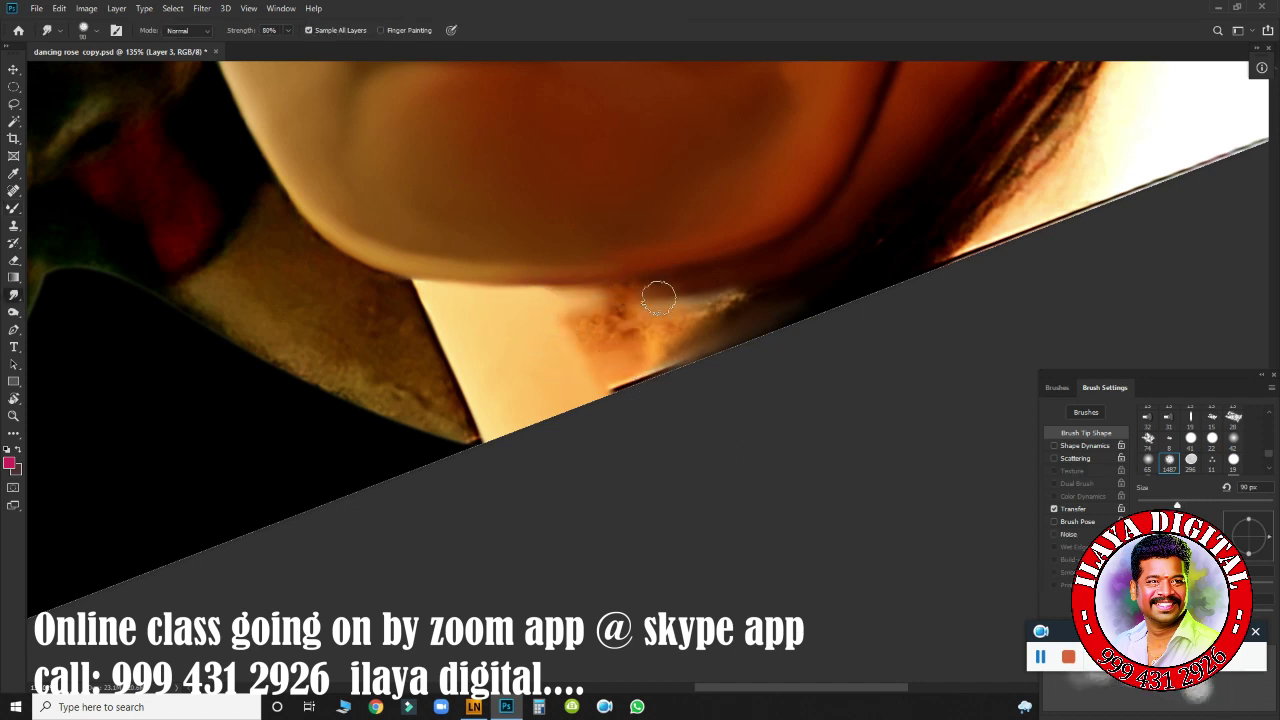
Smudge the light chin edge into the neck and show the Layers panel with F7.
mouse_move(666, 266)
mouse_down()
mouse_move(514, 300)
mouse_move(806, 260)
mouse_move(677, 307)
mouse_move(729, 283)
mouse_move(588, 301)
mouse_move(611, 300)
mouse_move(634, 346)
mouse_move(694, 314)
mouse_up()
mouse_move(551, 314)
mouse_down()
mouse_move(535, 338)
mouse_move(654, 368)
mouse_move(811, 265)
mouse_move(711, 339)
mouse_move(874, 280)
mouse_move(801, 324)
mouse_move(777, 263)
mouse_up()
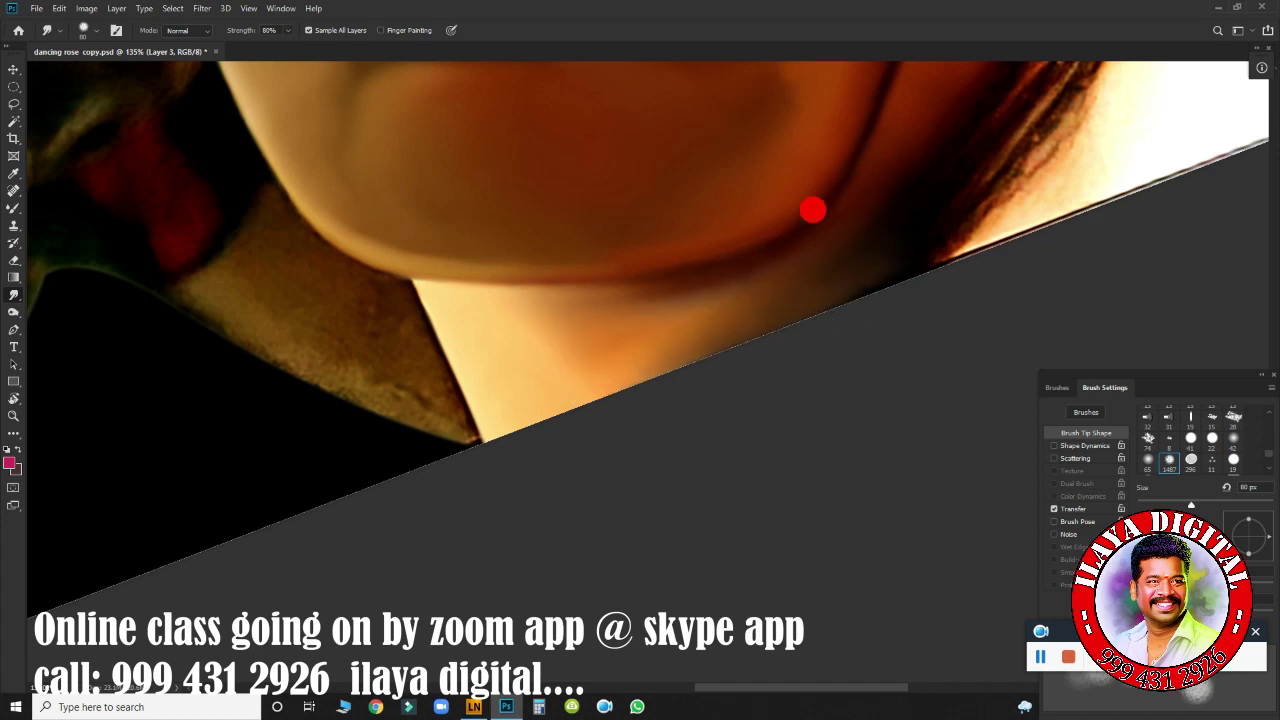
drag(574, 287, 555, 312)
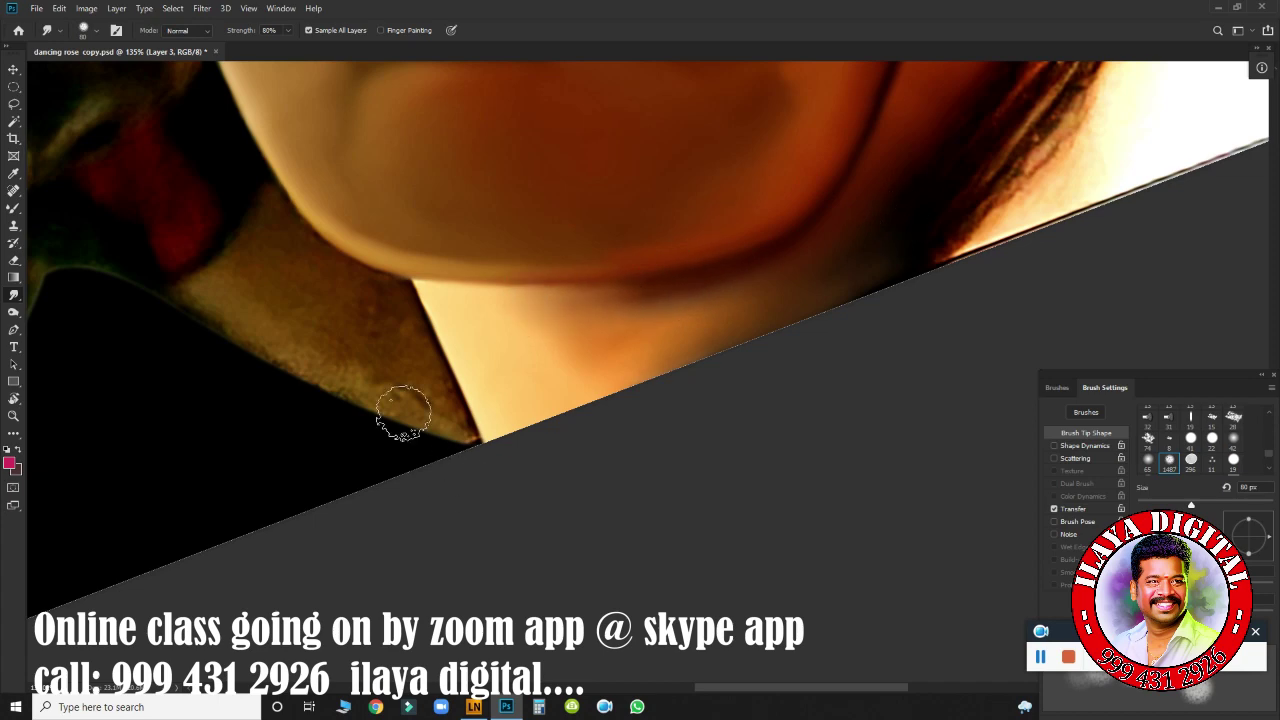
drag(608, 480, 368, 378)
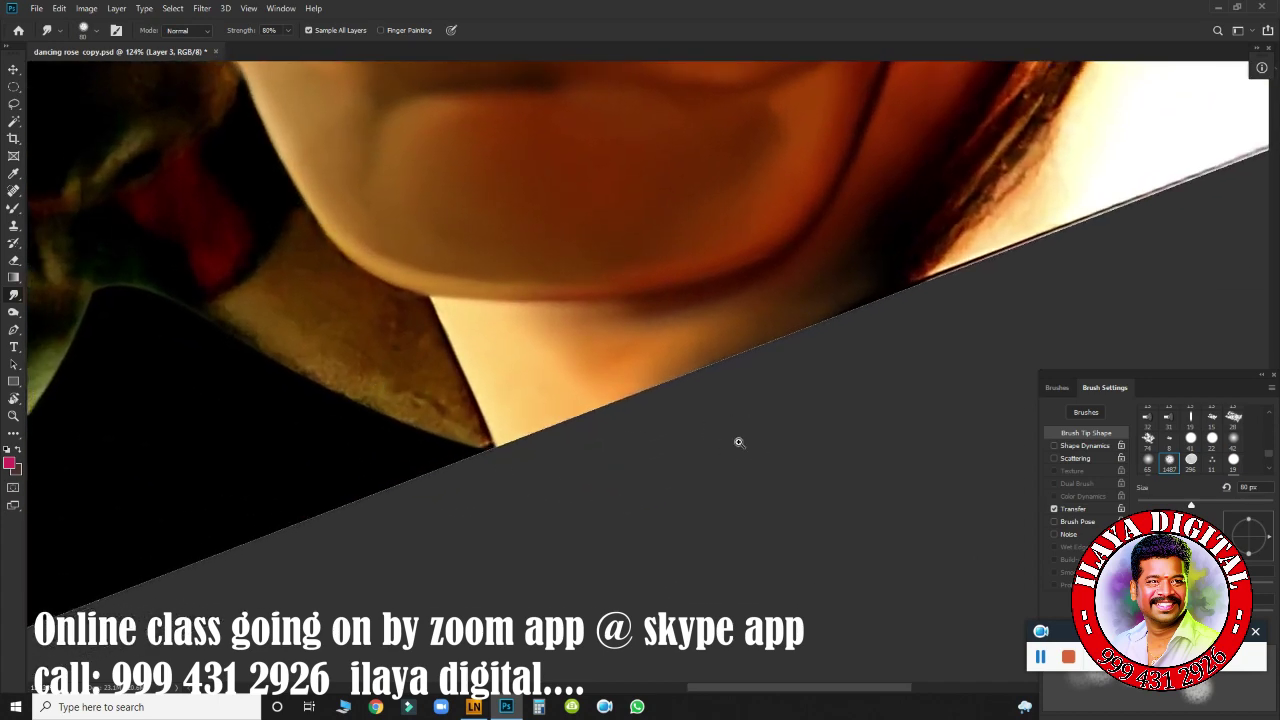
key(F7)
drag(528, 397, 738, 487)
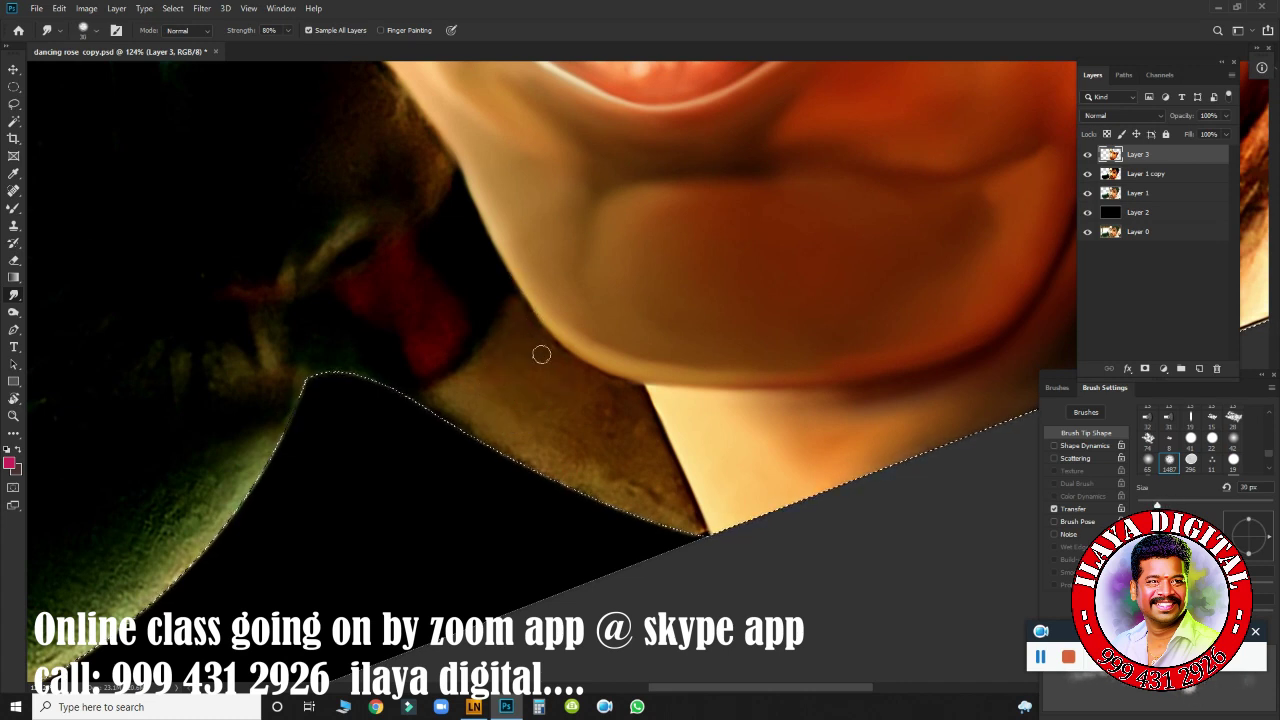
Smudge the neck shading down toward the collar corner at 40–70 px.
click(508, 309)
key(bracketright)
mouse_move(512, 318)
mouse_down()
mouse_move(470, 366)
mouse_move(627, 395)
mouse_up()
key(bracketright)
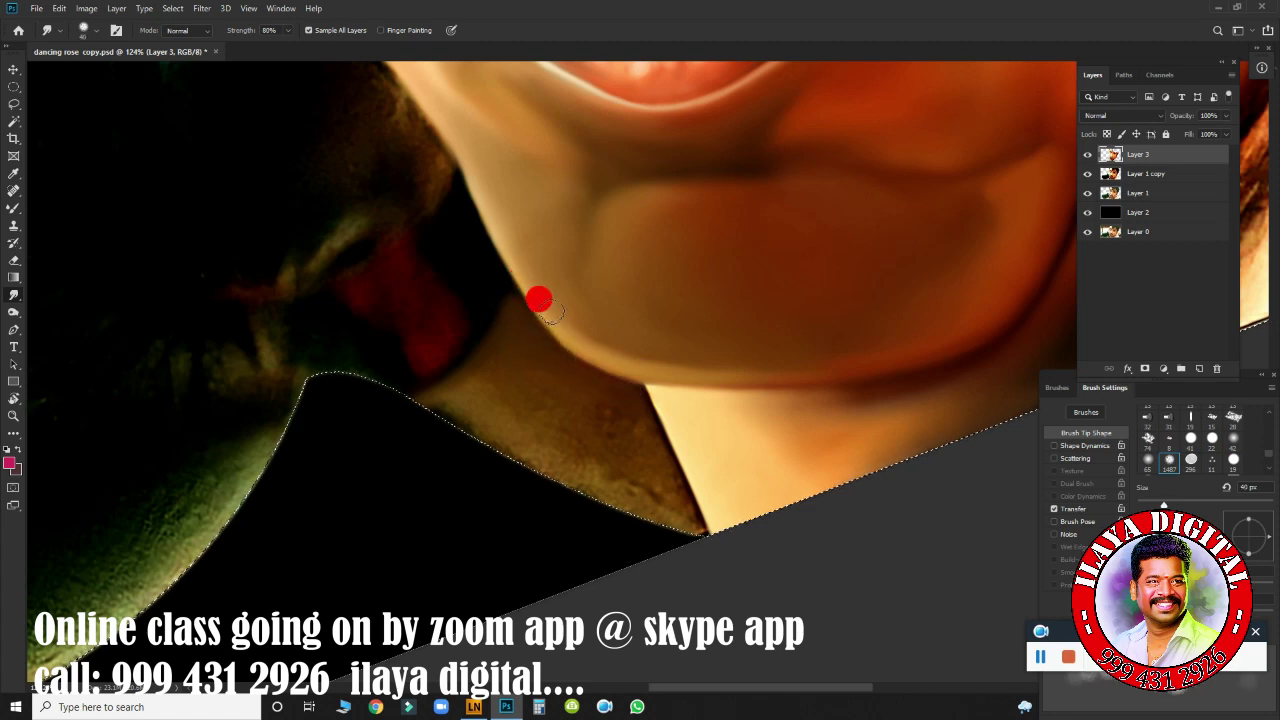
mouse_move(512, 308)
mouse_down()
mouse_move(560, 389)
mouse_move(655, 440)
mouse_up()
key(bracketright)
key(bracketright)
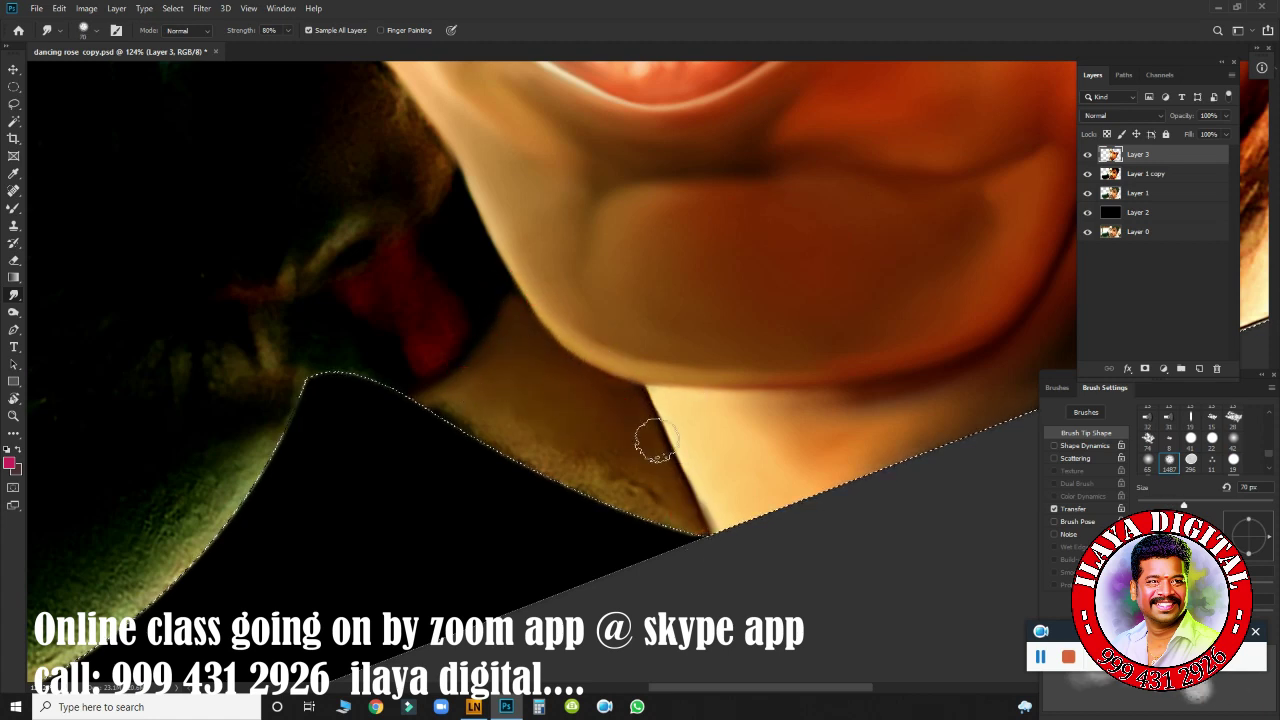
drag(451, 406, 465, 412)
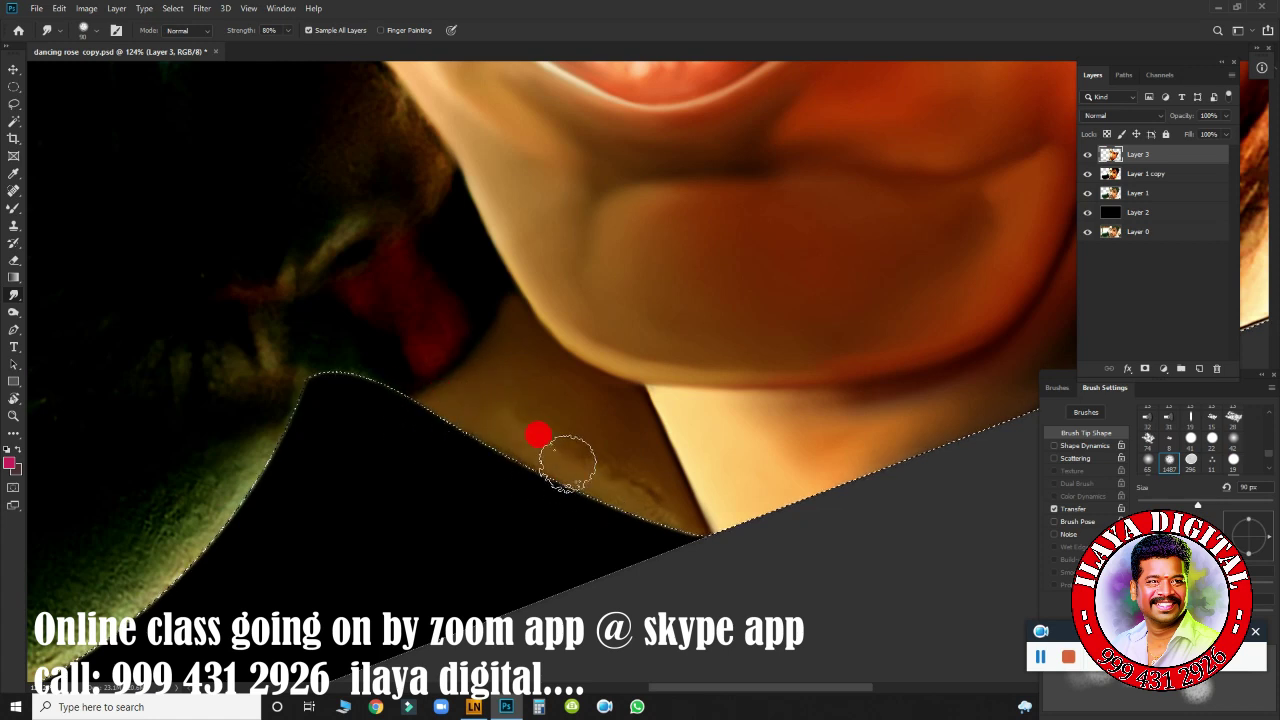
drag(465, 366, 569, 474)
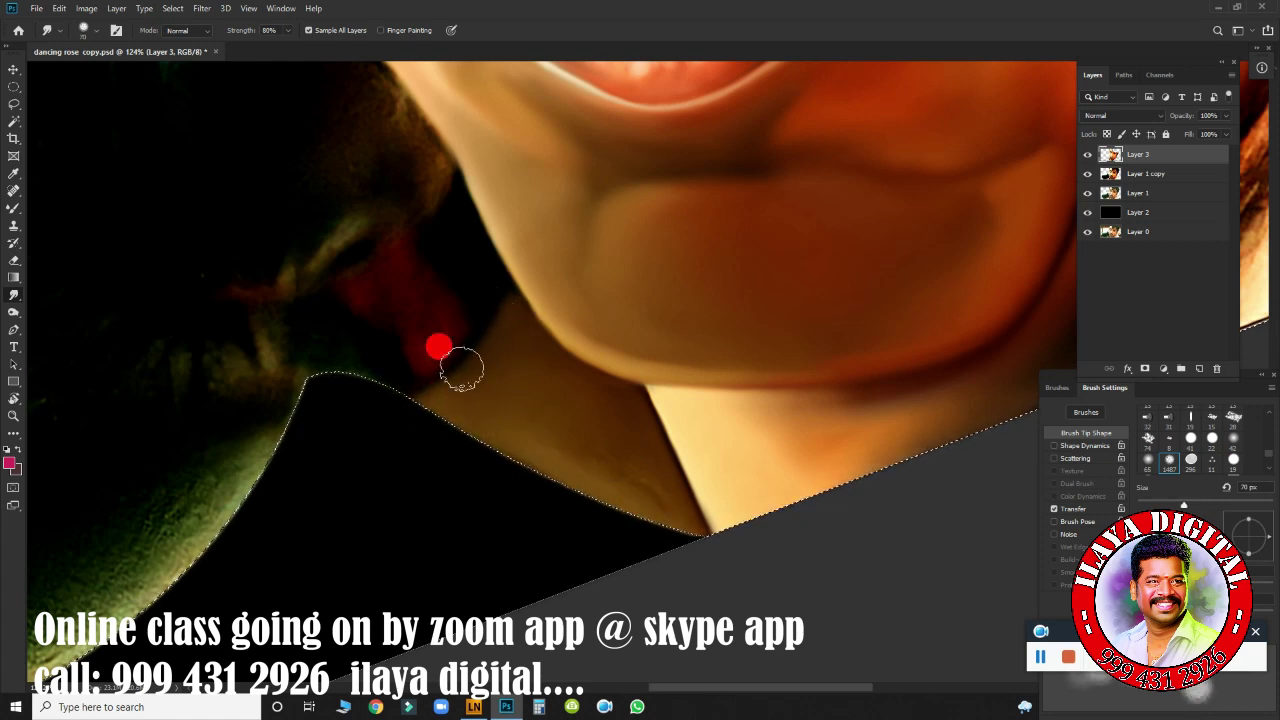
drag(523, 380, 664, 553)
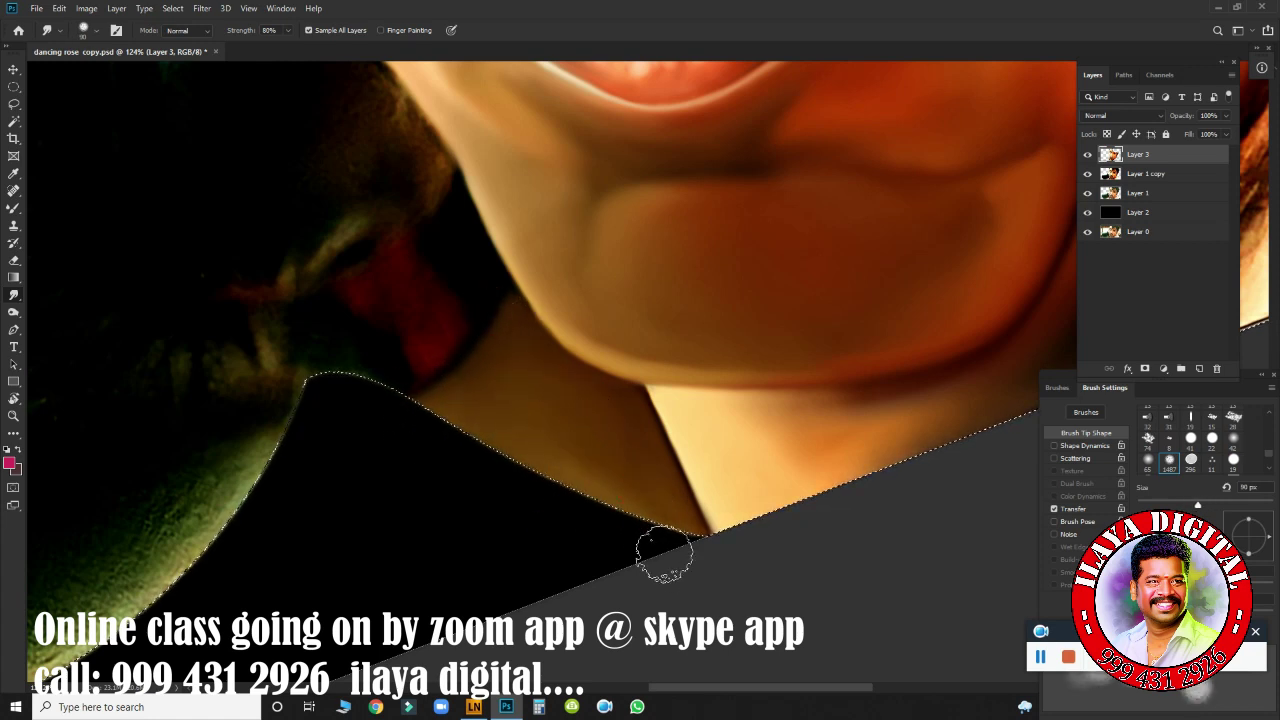
Smudge the upper neck beside the jaw at 40 px and deselect the collar selection.
key(bracketleft)
key(bracketleft)
key(bracketleft)
drag(491, 296, 491, 300)
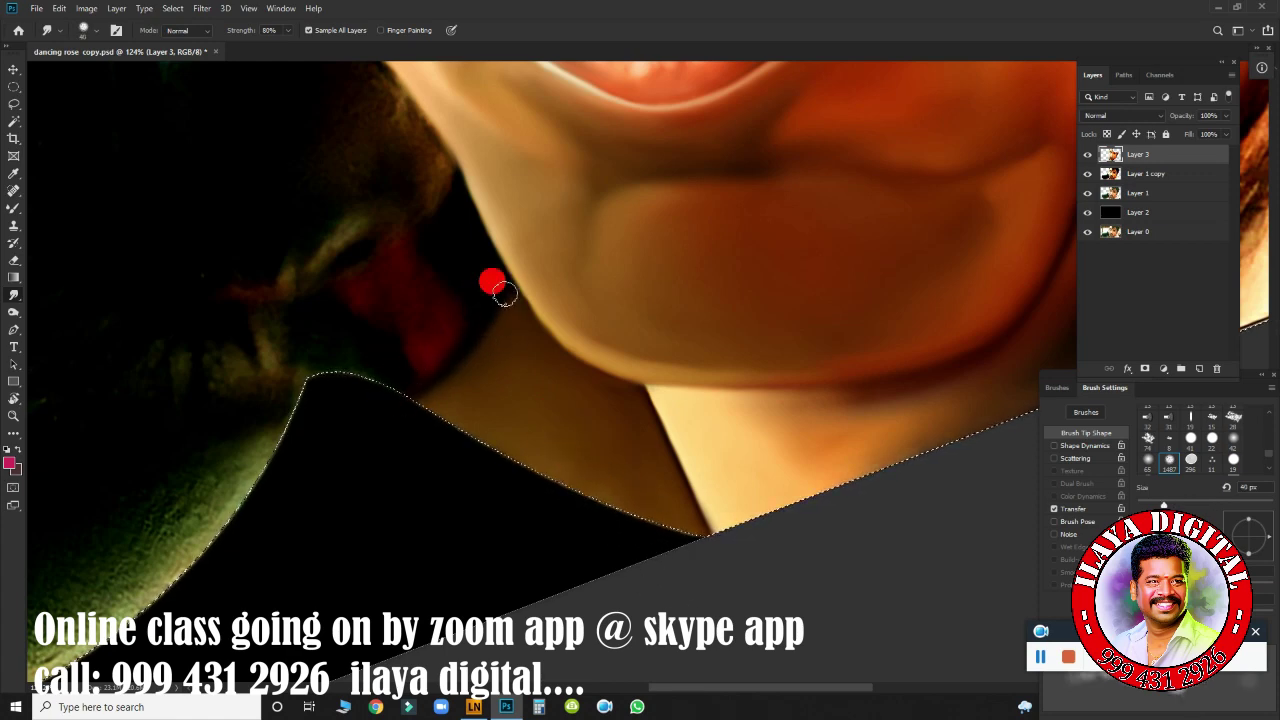
key(ctrl+d)
click(654, 450)
drag(616, 455, 631, 371)
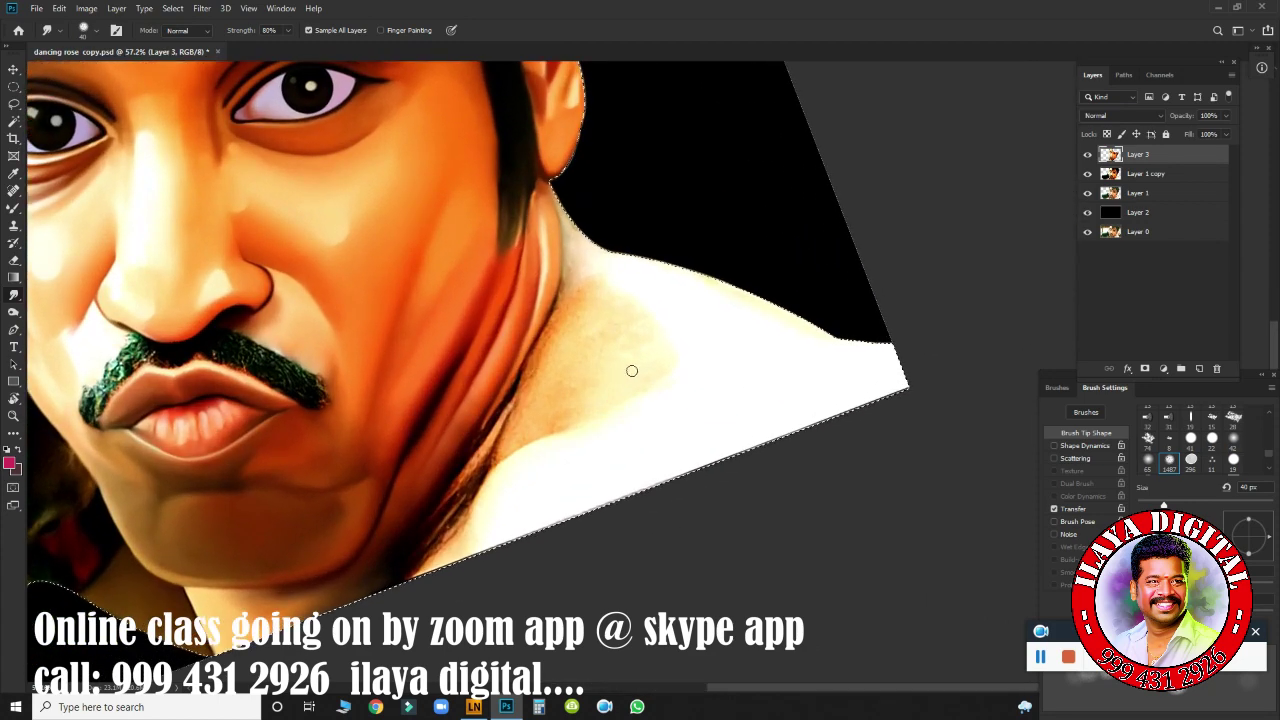
Smudge the neck shadow and the chin-to-neck shading at 100–200 px.
drag(567, 306, 537, 367)
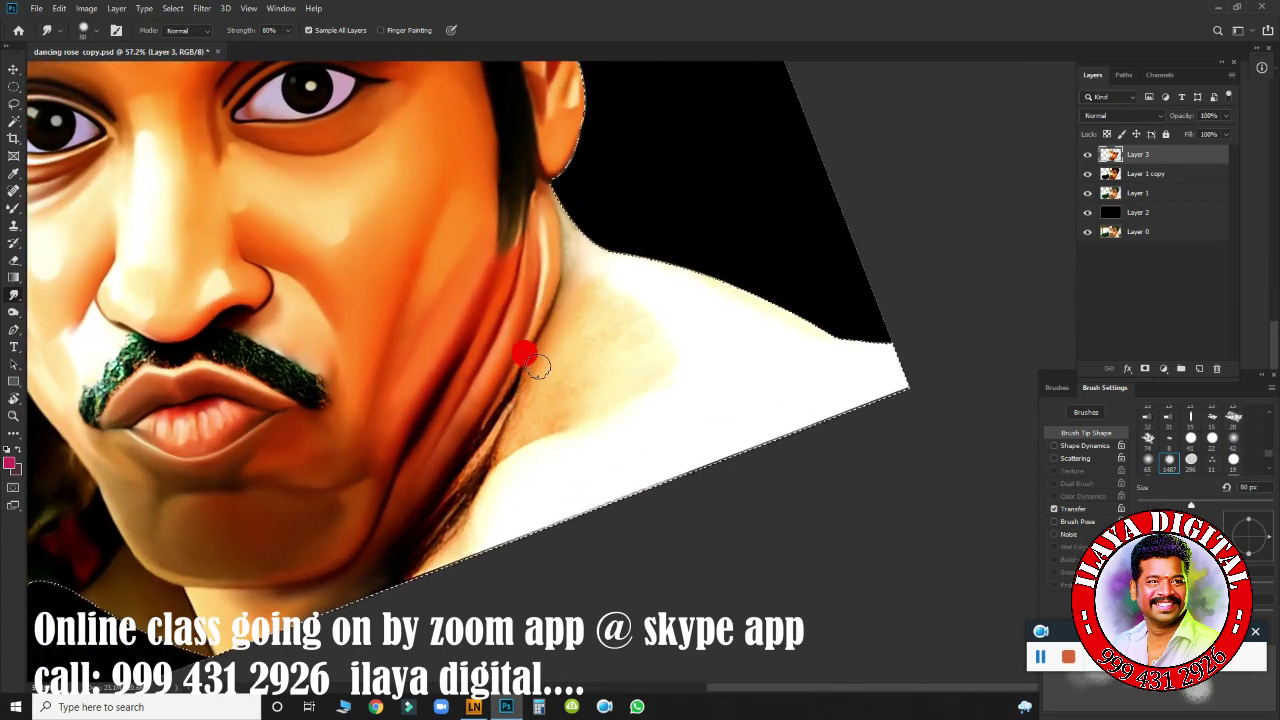
key(])
key(])
key(])
mouse_move(608, 295)
mouse_down()
mouse_move(611, 314)
mouse_move(560, 383)
mouse_move(640, 377)
mouse_up()
key([)
key([)
key([)
mouse_move(440, 555)
mouse_down()
mouse_move(428, 508)
mouse_move(500, 394)
mouse_move(397, 527)
mouse_move(470, 480)
mouse_up()
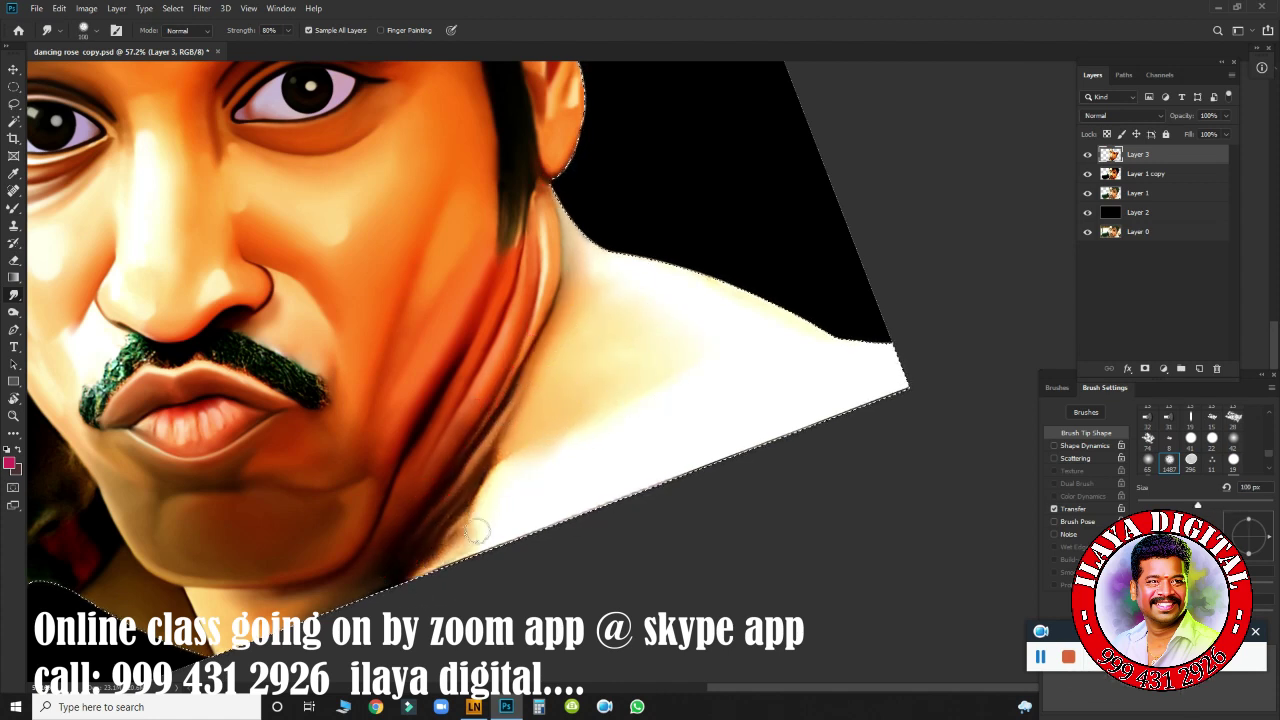
key(])
mouse_move(405, 562)
mouse_down()
mouse_move(500, 486)
mouse_move(414, 590)
mouse_up()
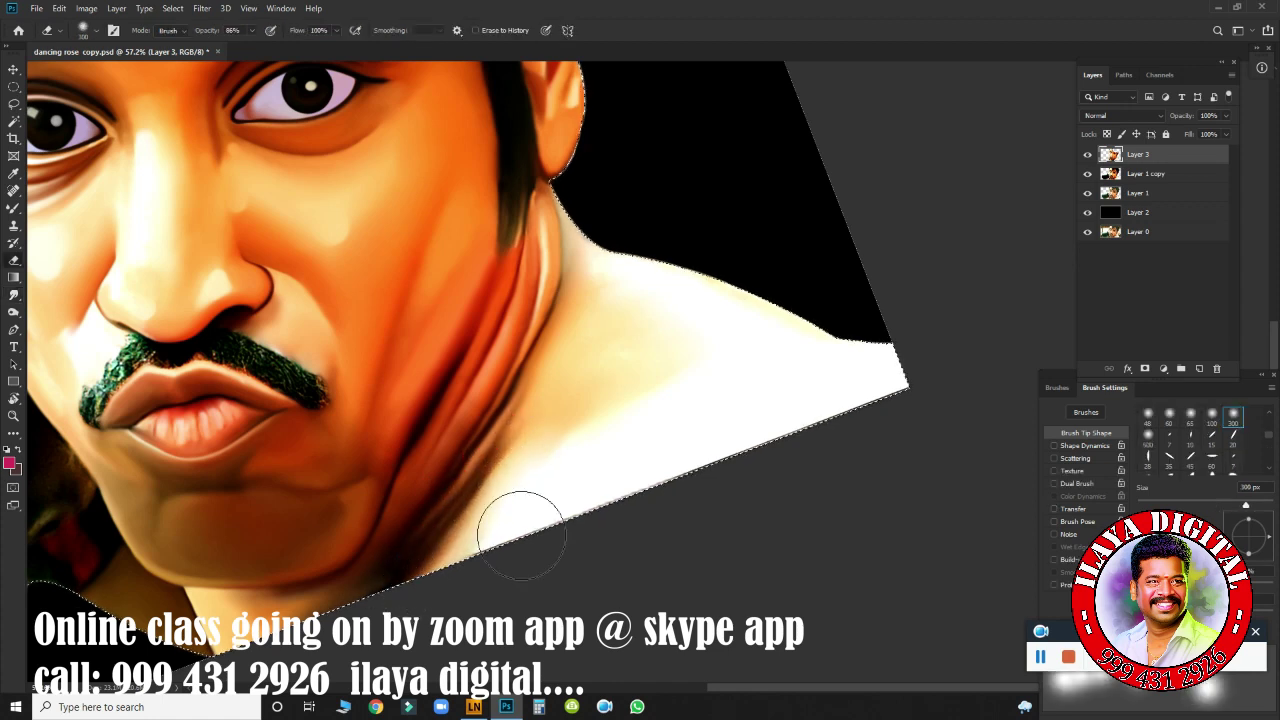
Blend the neck skin into the jaw shadow with the Mixer Brush at 200–300 px.
key(b)
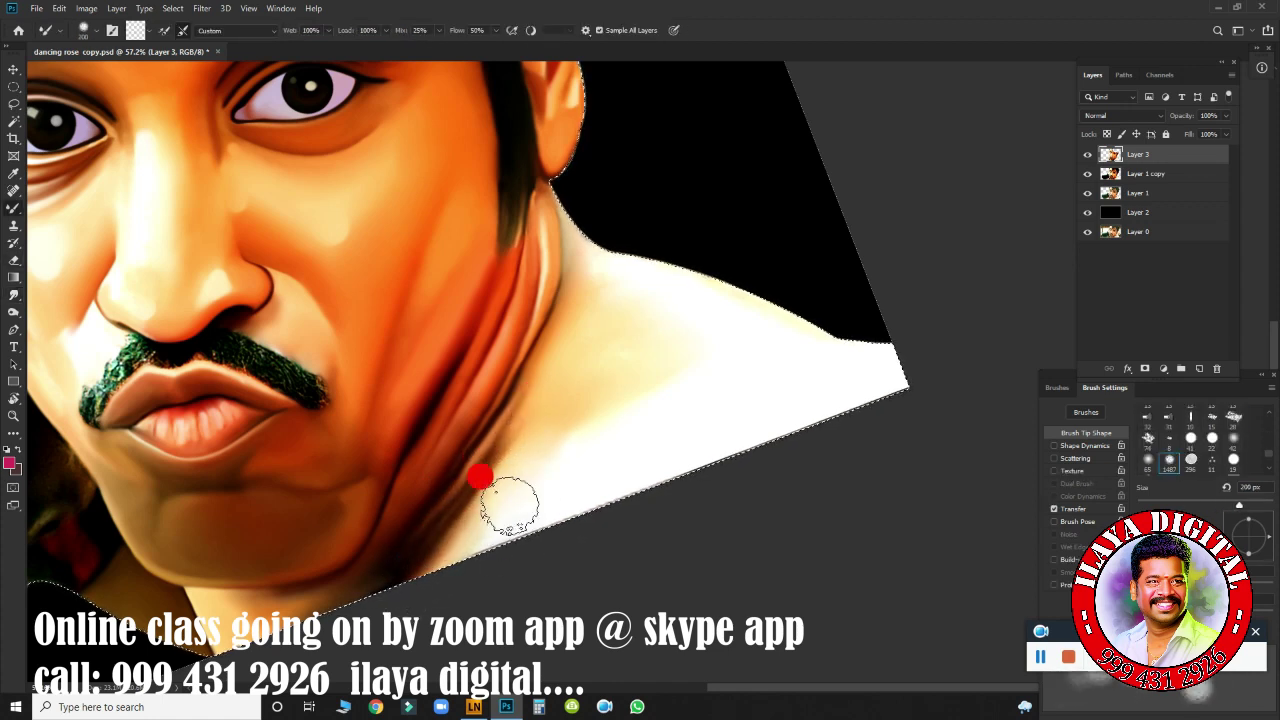
mouse_move(508, 506)
mouse_down()
mouse_move(608, 409)
mouse_move(590, 423)
mouse_move(623, 373)
mouse_move(623, 266)
mouse_move(600, 265)
mouse_move(760, 300)
mouse_up()
key(])
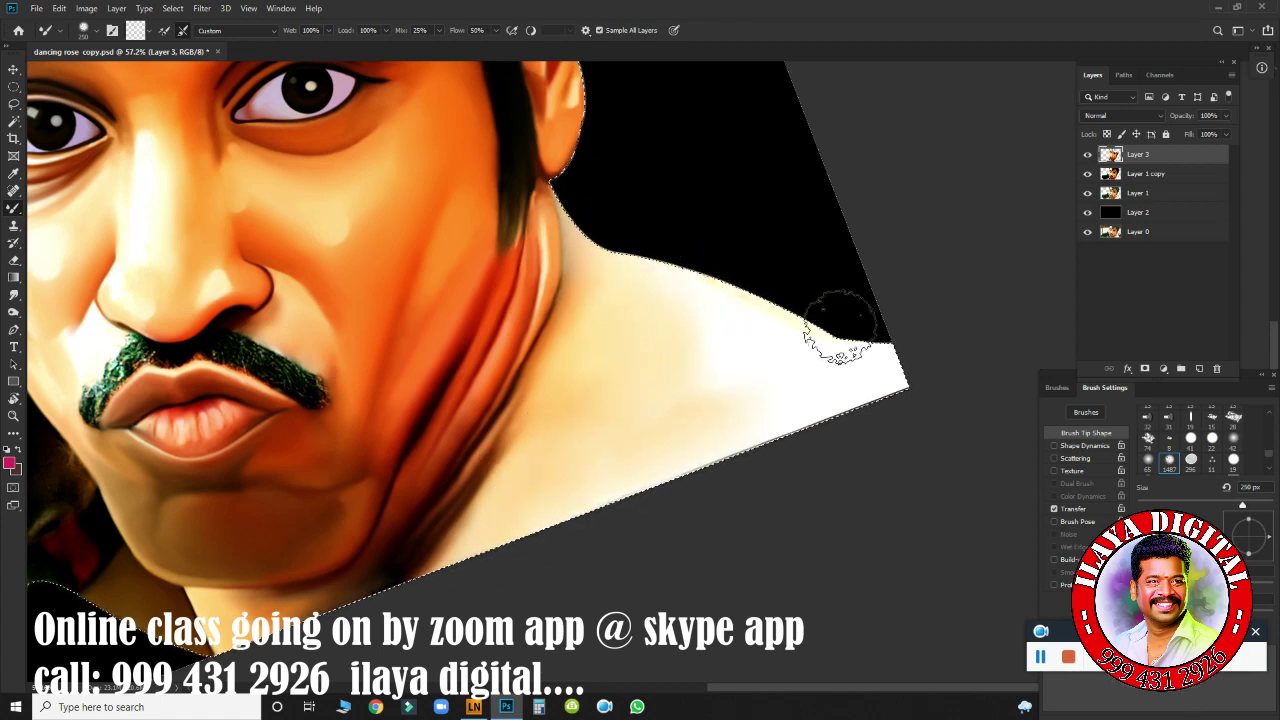
key(])
mouse_move(843, 329)
mouse_down()
mouse_move(703, 380)
mouse_move(541, 500)
mouse_move(711, 367)
mouse_up()
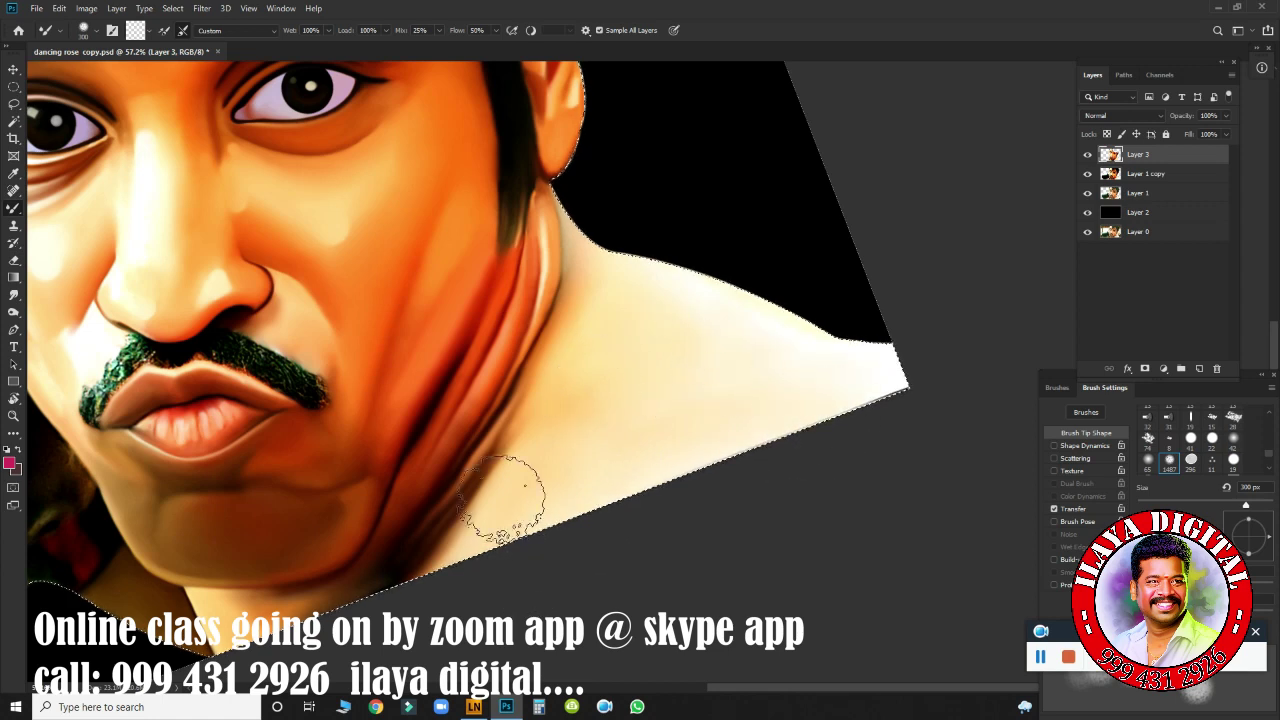
mouse_move(510, 495)
mouse_down()
mouse_move(571, 414)
mouse_move(591, 423)
mouse_up()
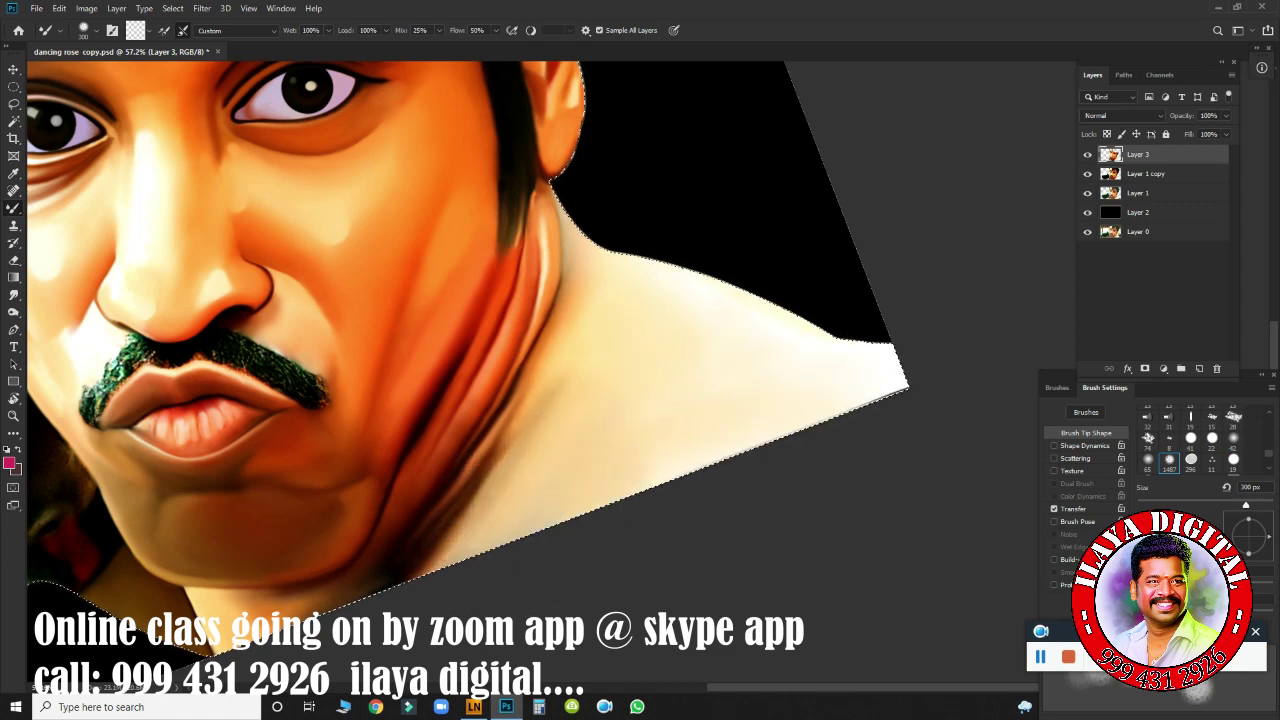
drag(514, 414, 437, 497)
key(bracketleft)
key(bracketleft)
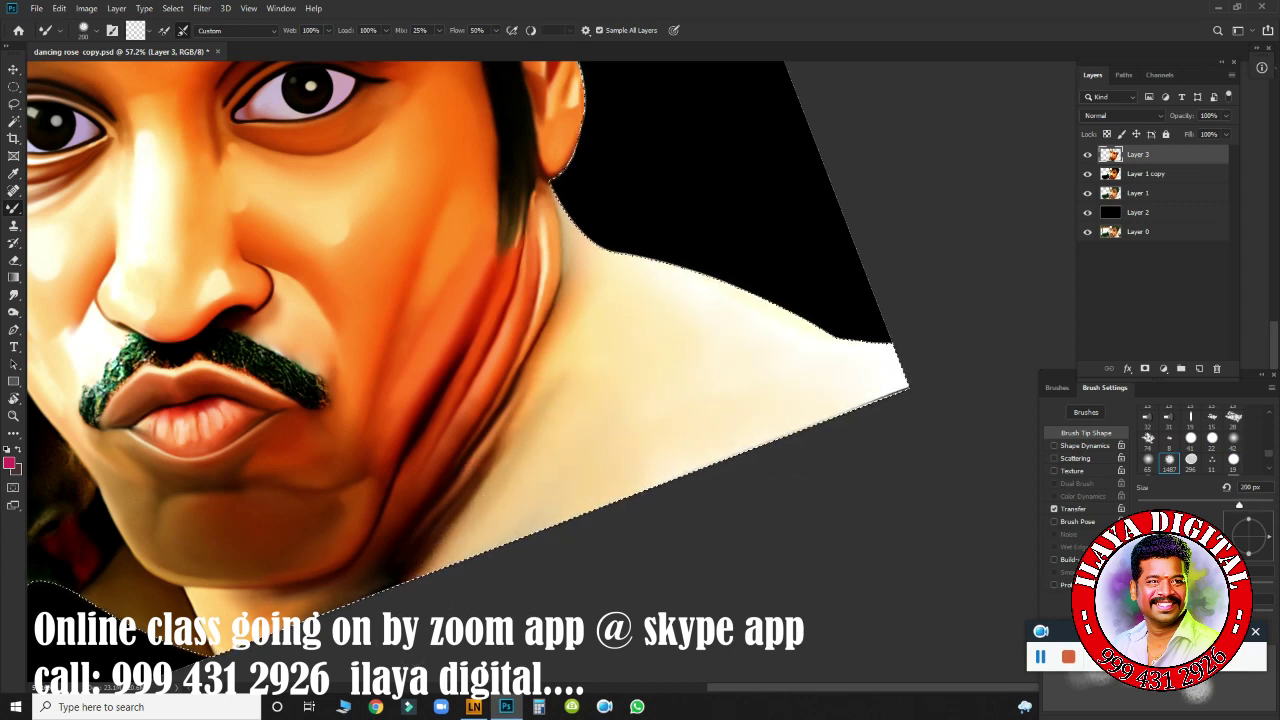
drag(398, 347, 623, 257)
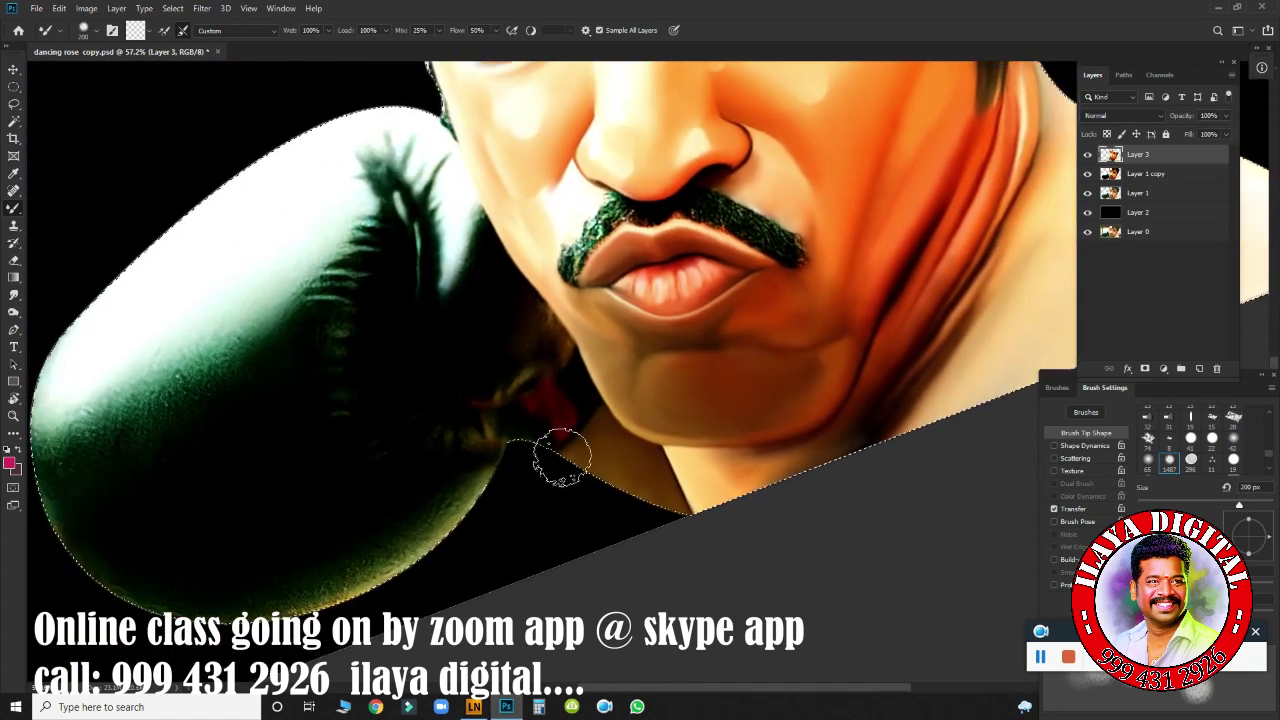
Blend the dark glove's surface and inner and lower edges with the Mixer Brush at 60–110 px.
key(bracketleft)
key(bracketleft)
key(bracketleft)
mouse_move(555, 401)
mouse_down()
mouse_move(531, 391)
mouse_move(562, 421)
mouse_move(538, 396)
mouse_move(526, 406)
mouse_move(523, 366)
mouse_move(491, 380)
mouse_move(487, 433)
mouse_up()
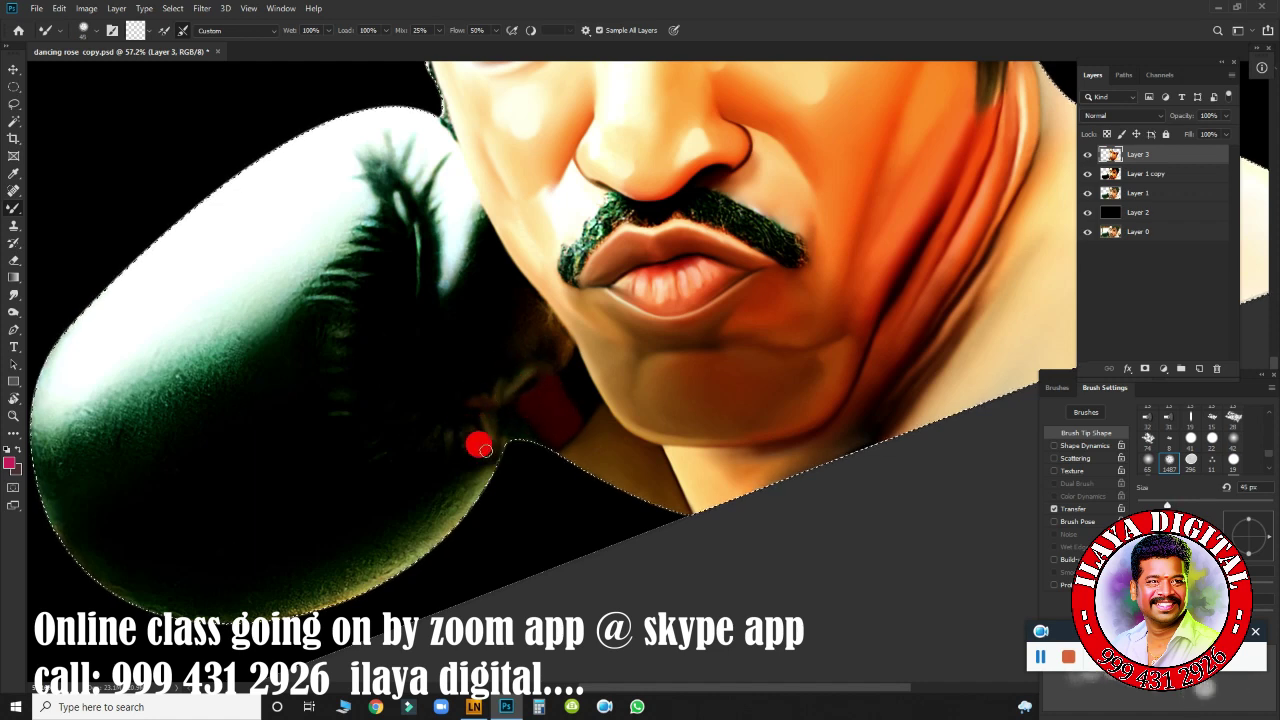
drag(329, 409, 333, 322)
key(bracketright)
key(bracketright)
drag(426, 427, 432, 432)
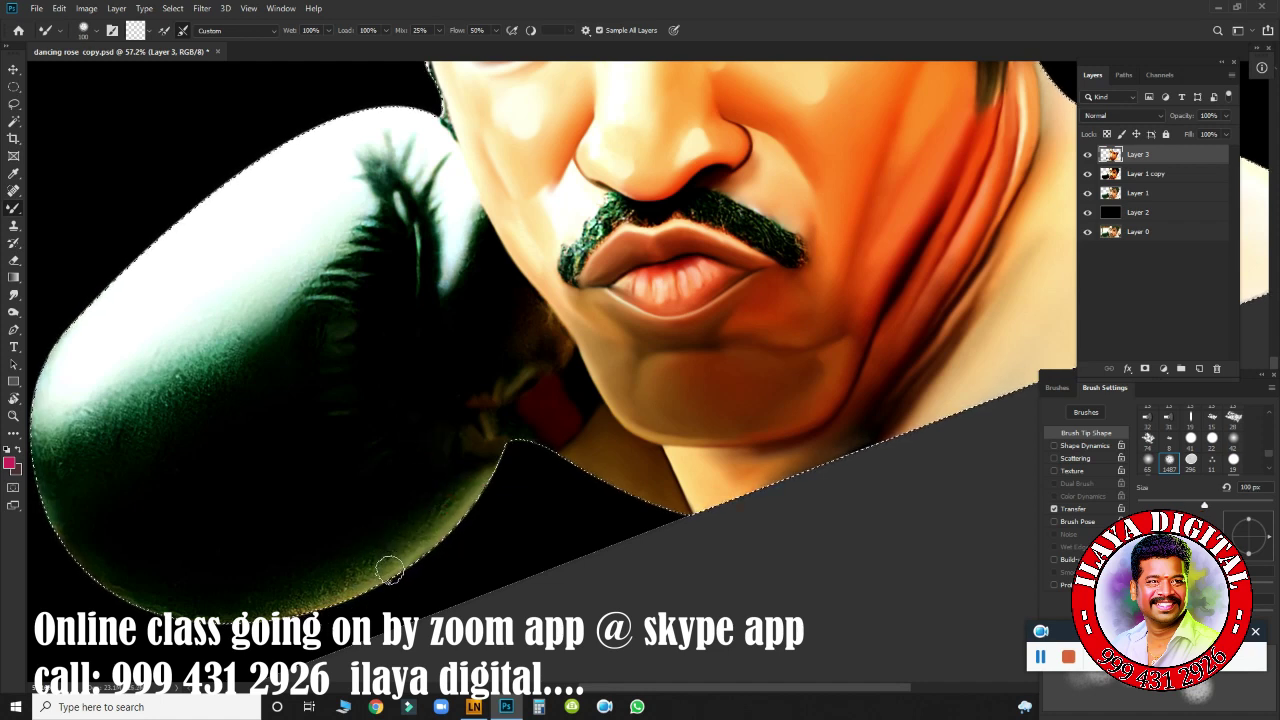
drag(329, 597, 270, 598)
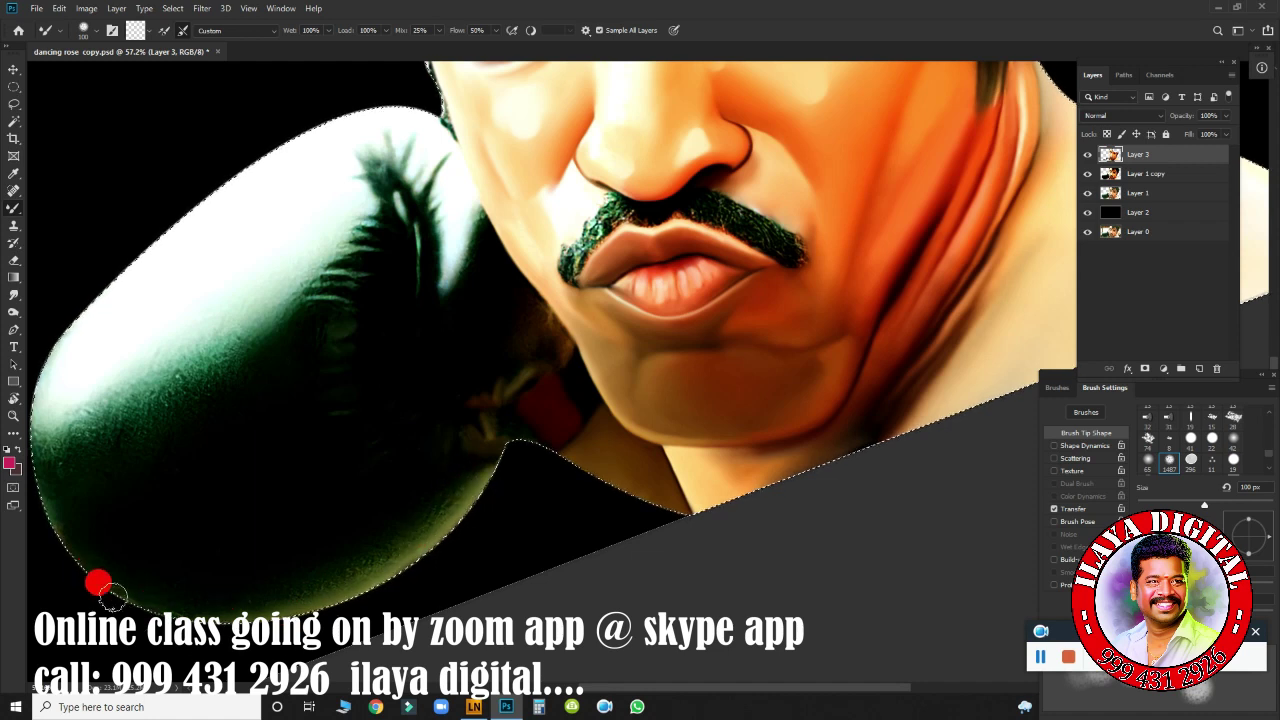
drag(409, 471, 434, 494)
key(bracketright)
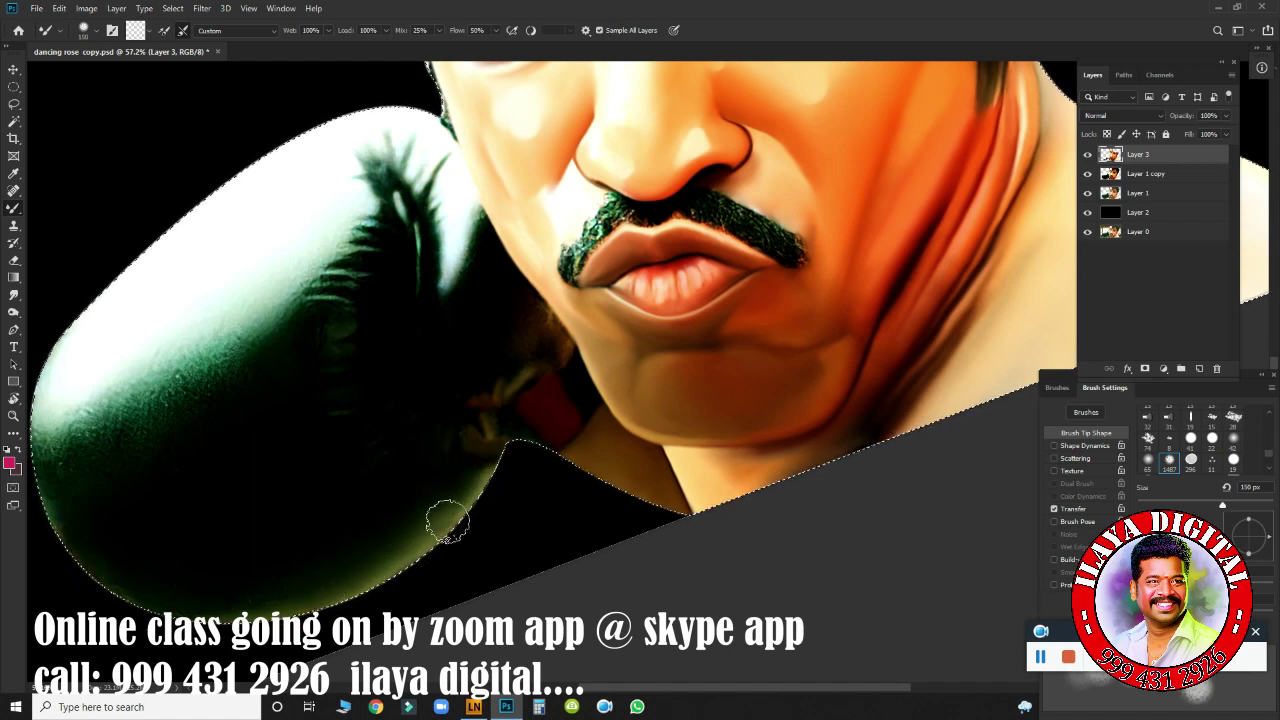
drag(640, 514, 645, 522)
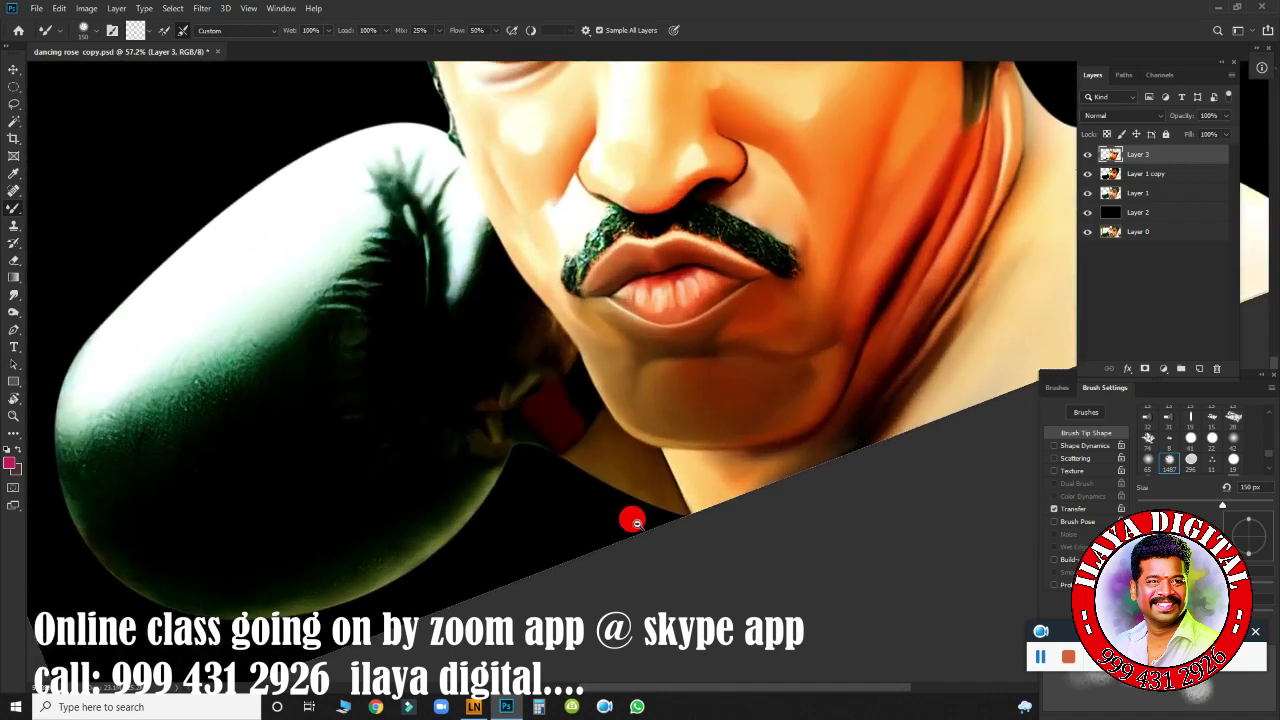
scroll(645, 522, down, 3)
scroll(490, 395, up, 5)
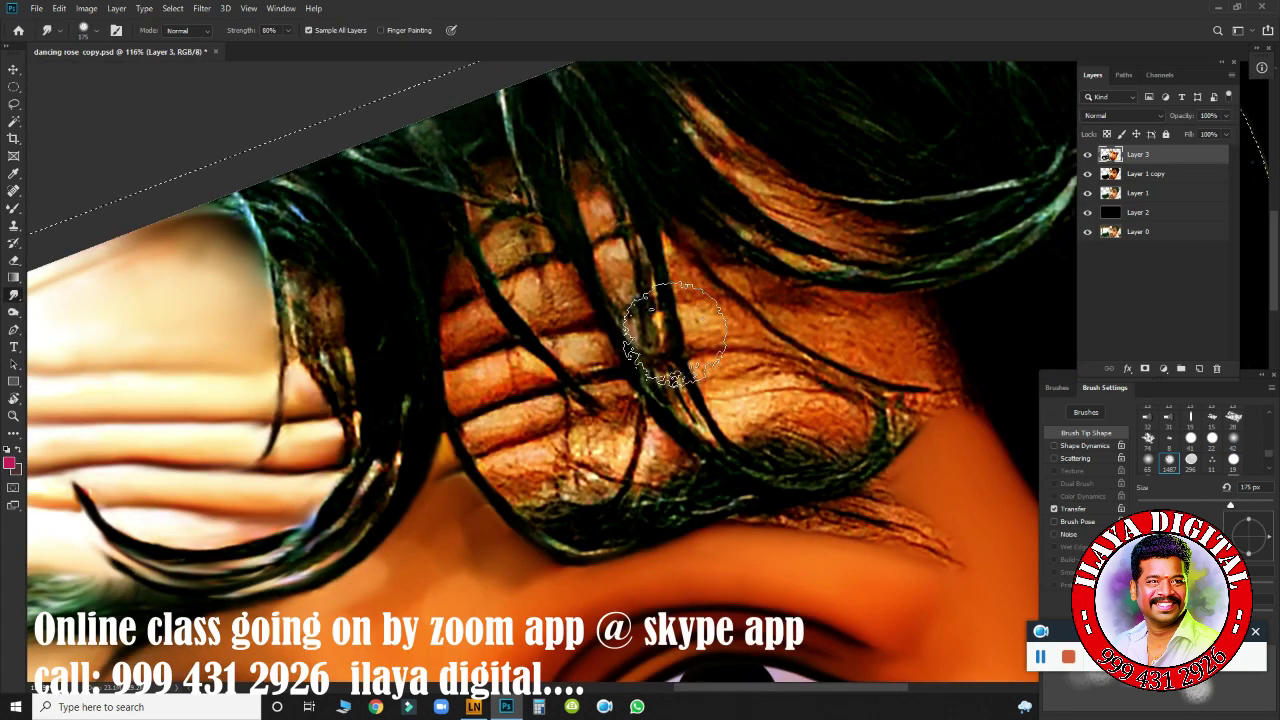
Smear a smooth skin streak across the hand under the hair strands at 50–70 px.
mouse_move(497, 393)
mouse_down()
mouse_move(560, 350)
mouse_move(715, 318)
mouse_up()
key(bracketleft)
key(bracketleft)
key(bracketleft)
key(bracketright)
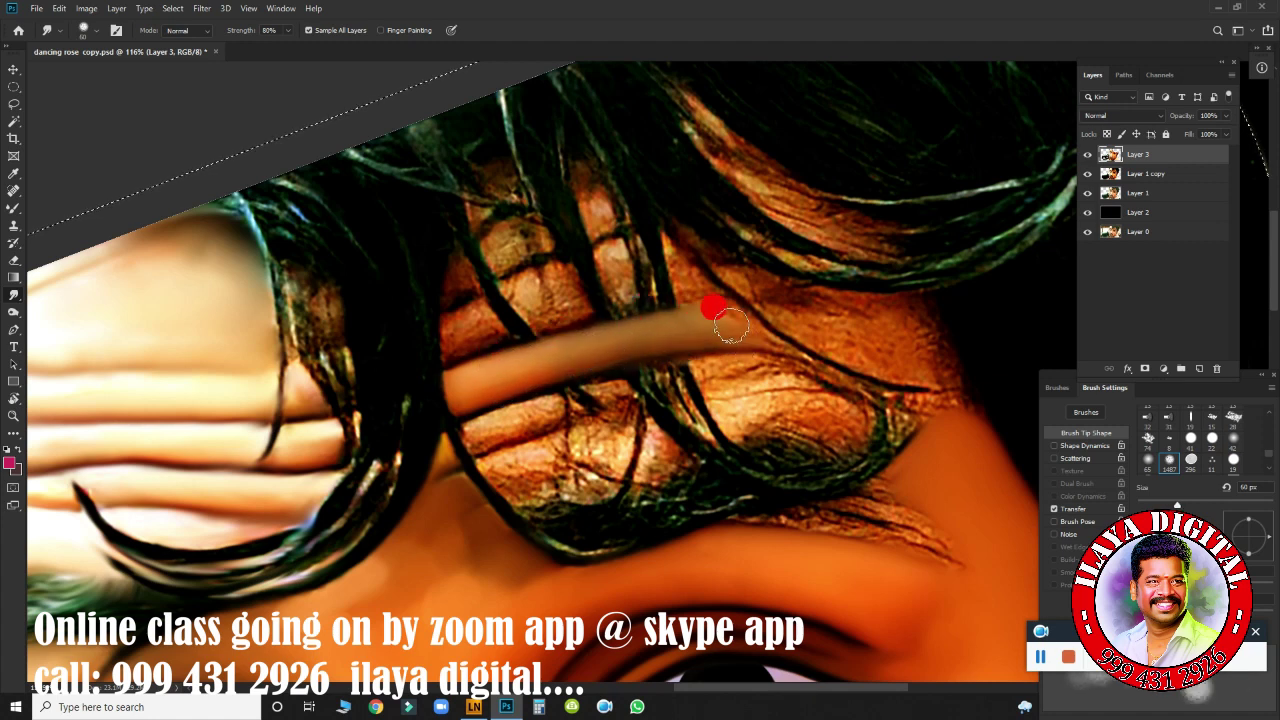
key(bracketright)
drag(608, 345, 565, 355)
mouse_move(727, 316)
mouse_down()
mouse_move(707, 333)
mouse_move(741, 314)
mouse_move(836, 342)
mouse_move(725, 318)
mouse_up()
key(bracketleft)
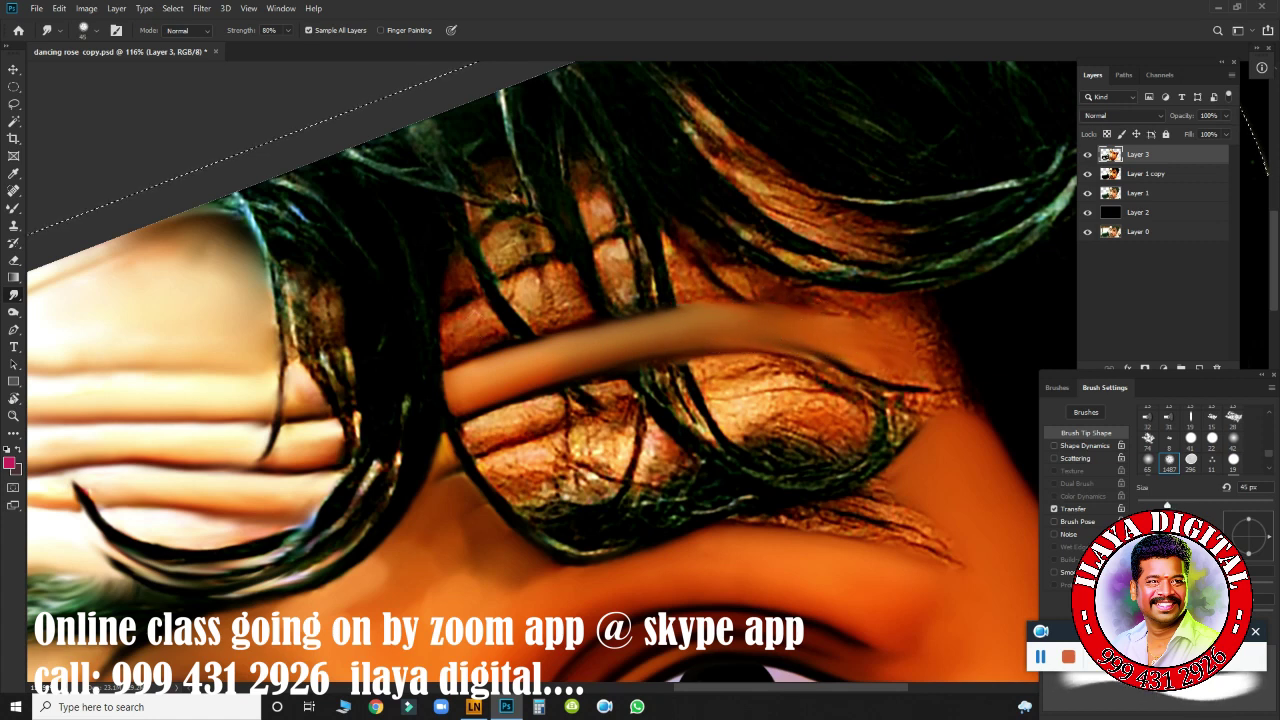
mouse_move(895, 317)
mouse_down()
mouse_move(762, 283)
mouse_move(890, 299)
mouse_move(753, 272)
mouse_up()
key(bracketright)
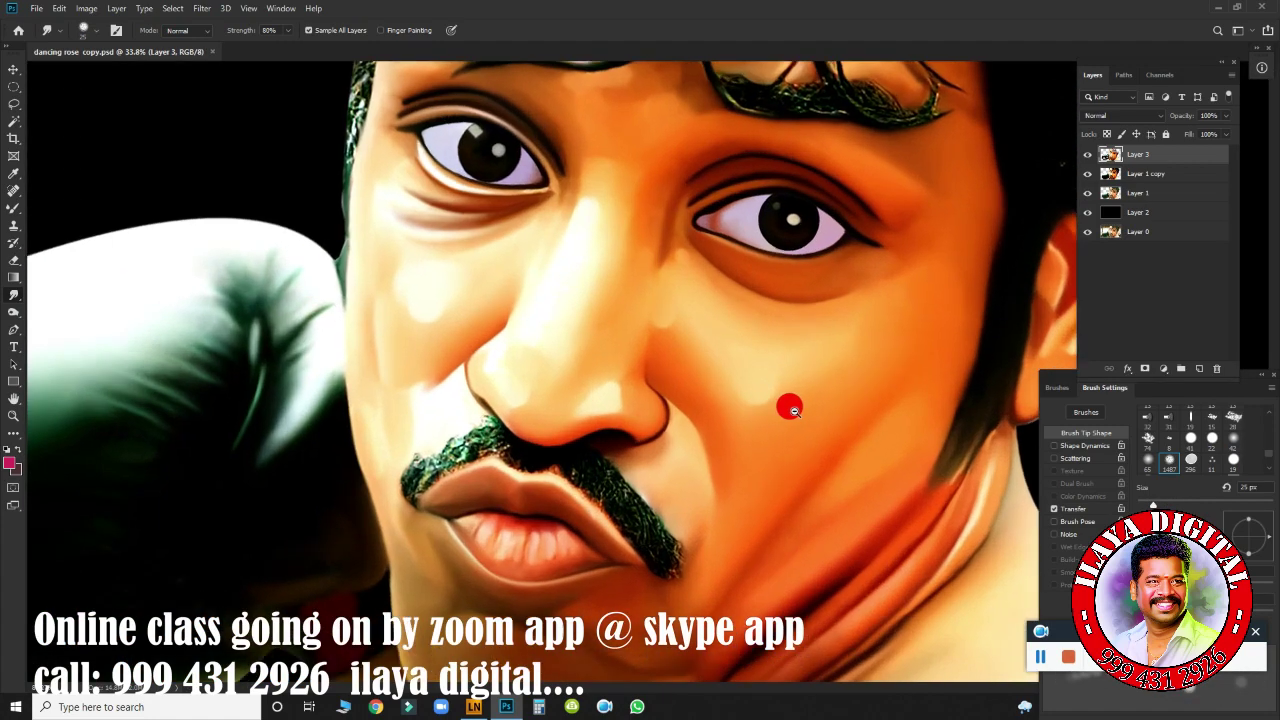
drag(790, 410, 737, 430)
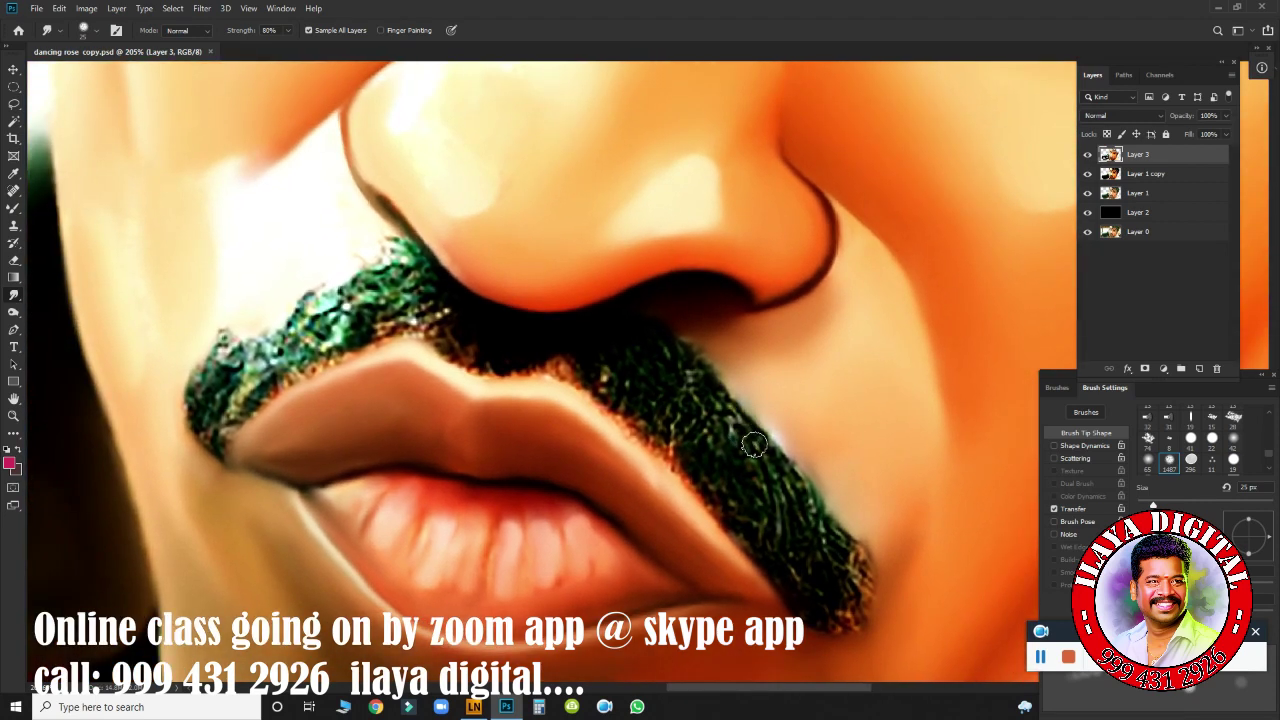
Make the brush size follow Pen Pressure in the brush settings.
click(1085, 445)
click(1207, 438)
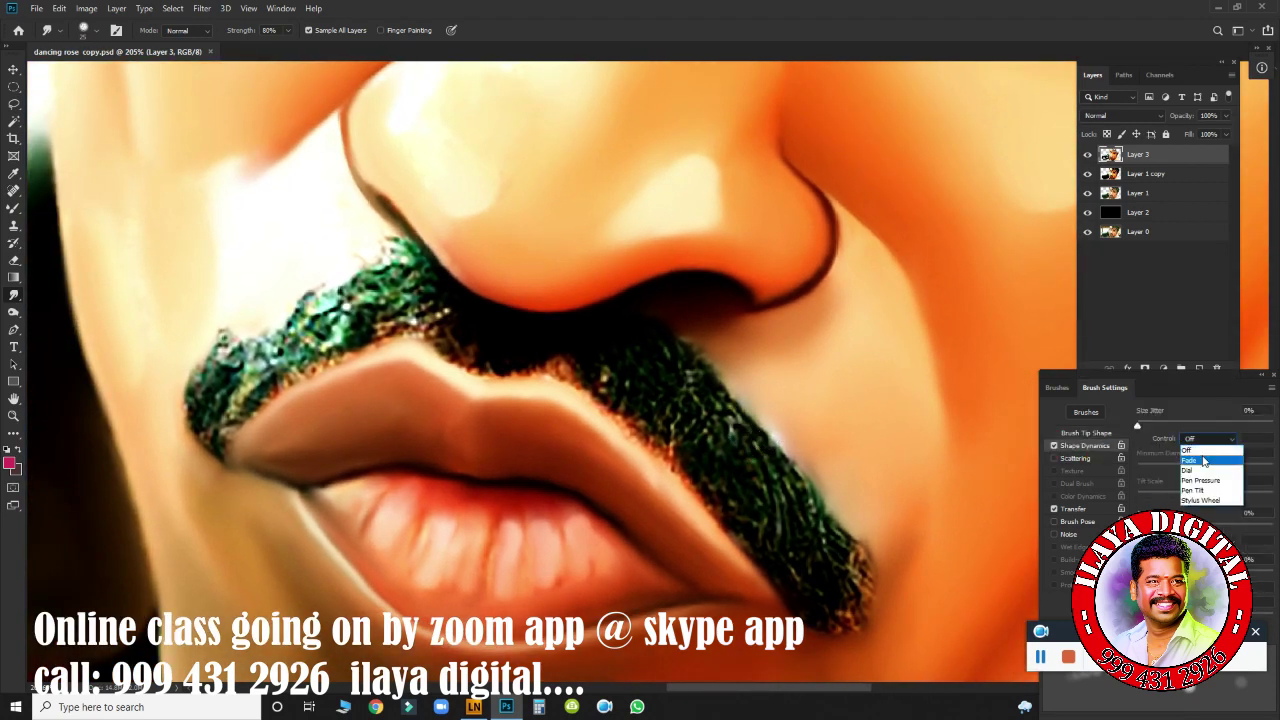
click(1205, 462)
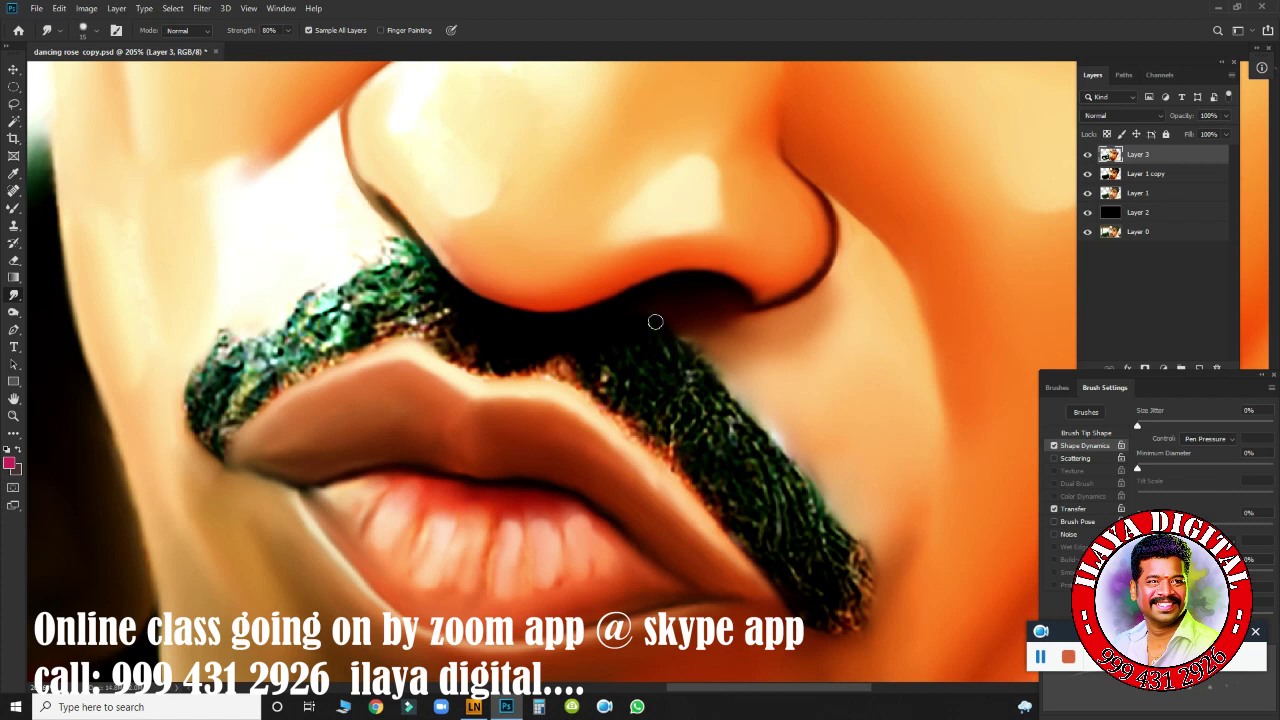
Undo the trial smudge strokes on the mustache and create a new empty layer.
mouse_move(669, 321)
mouse_down()
mouse_move(714, 434)
mouse_move(749, 454)
mouse_up()
click(1086, 433)
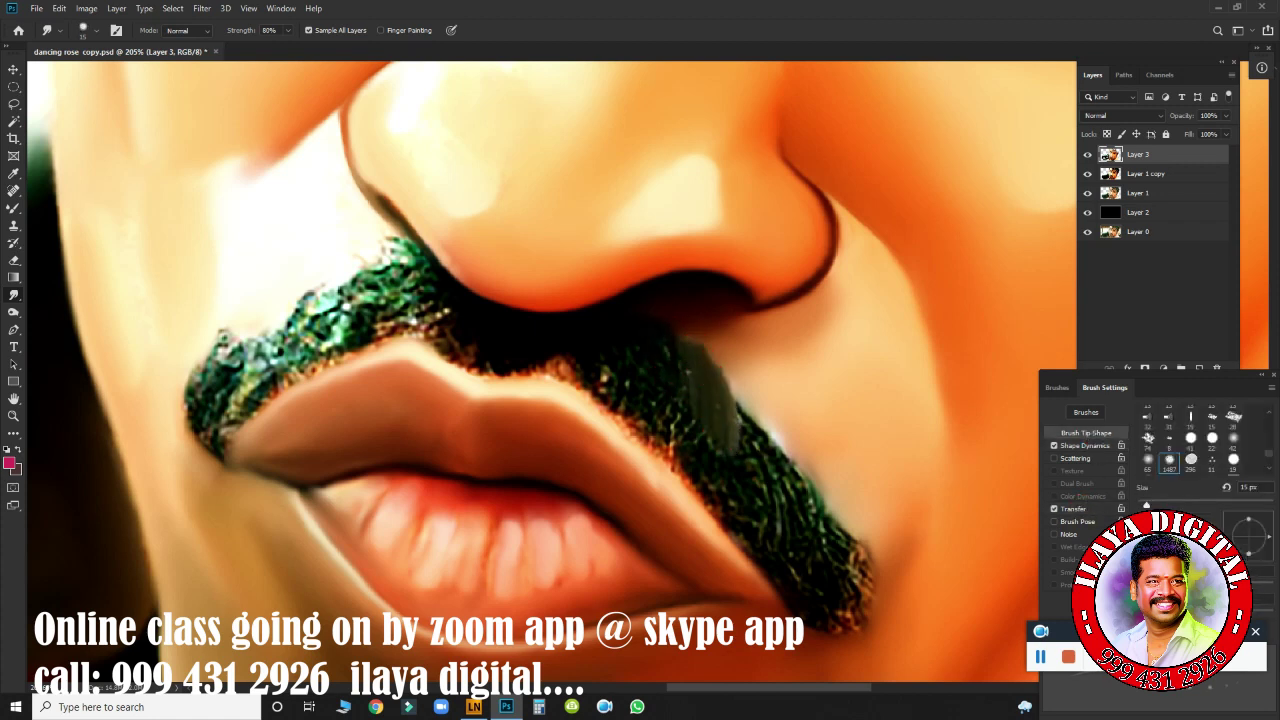
drag(746, 462, 764, 508)
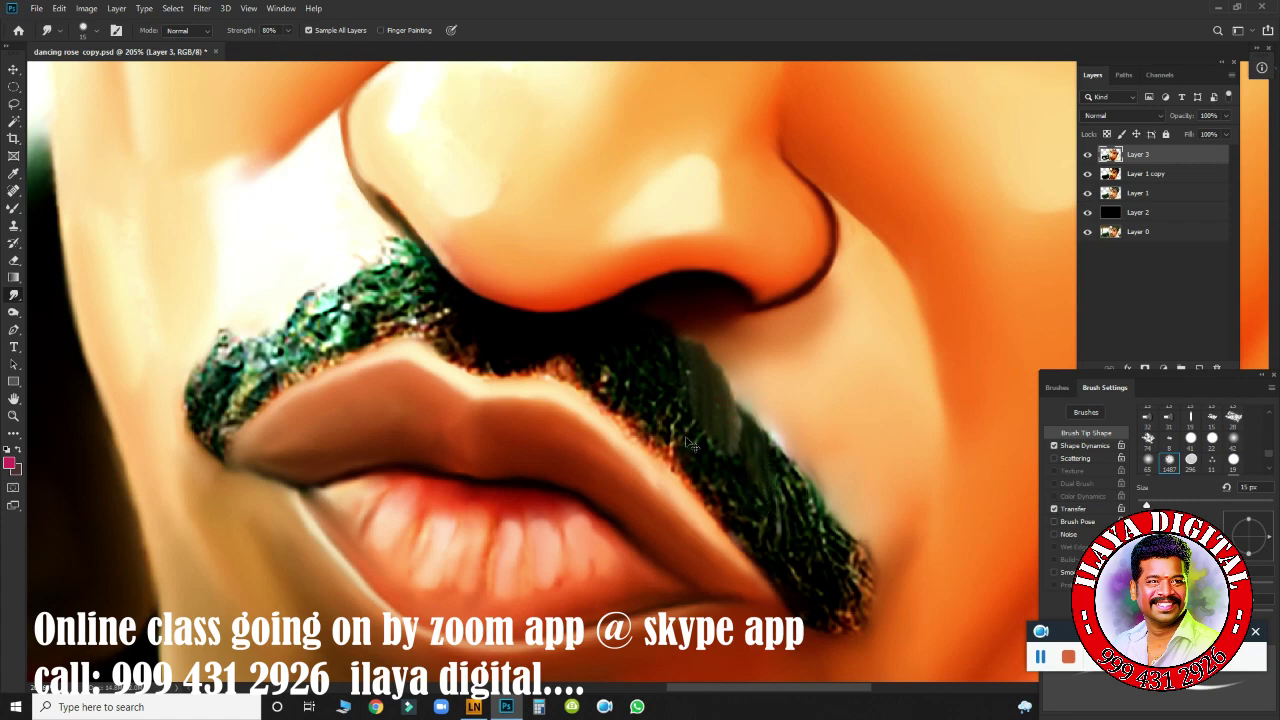
key(ctrl+z)
key(ctrl+z)
key(ctrl+shift+n)
Confirm Layer 4 and streak the mustache's right and middle edges into hair strands.
key(Return)
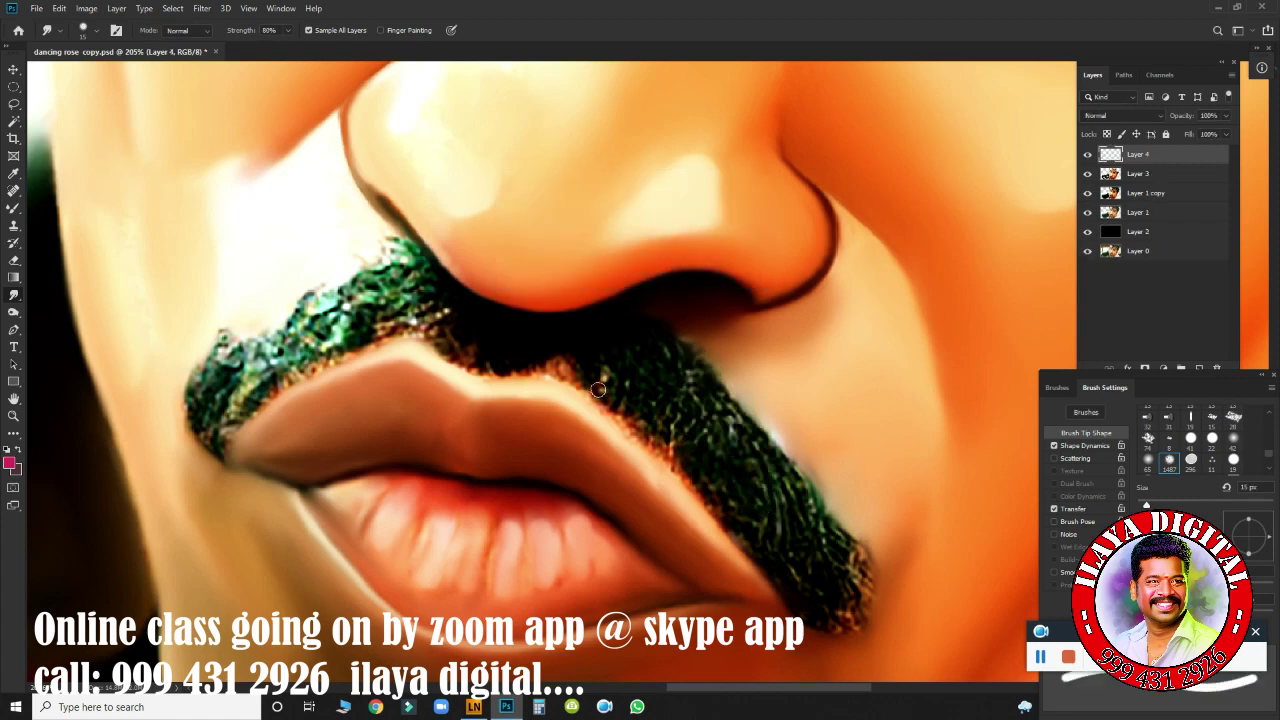
mouse_move(766, 414)
mouse_down()
mouse_move(737, 290)
mouse_move(702, 232)
mouse_up()
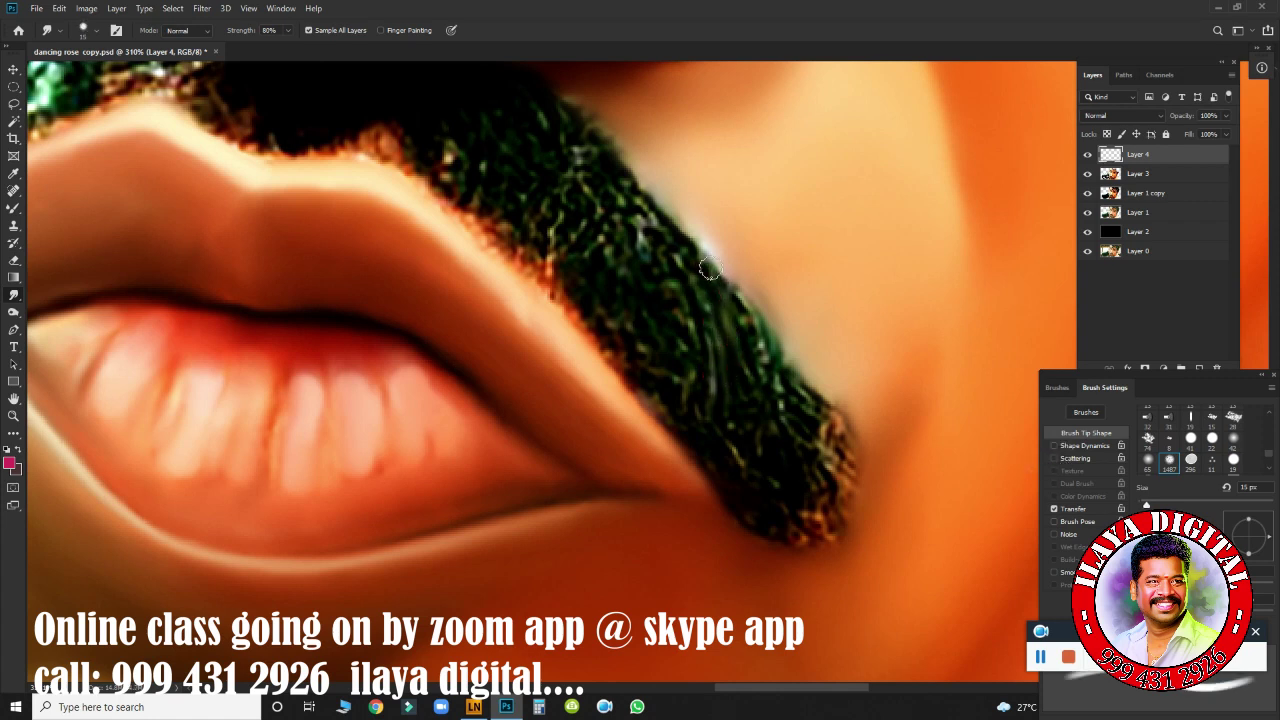
mouse_move(708, 268)
mouse_down()
mouse_move(778, 448)
mouse_move(720, 371)
mouse_move(749, 400)
mouse_move(723, 457)
mouse_move(789, 538)
mouse_move(811, 526)
mouse_move(808, 400)
mouse_move(806, 414)
mouse_move(780, 349)
mouse_move(817, 423)
mouse_move(806, 515)
mouse_up()
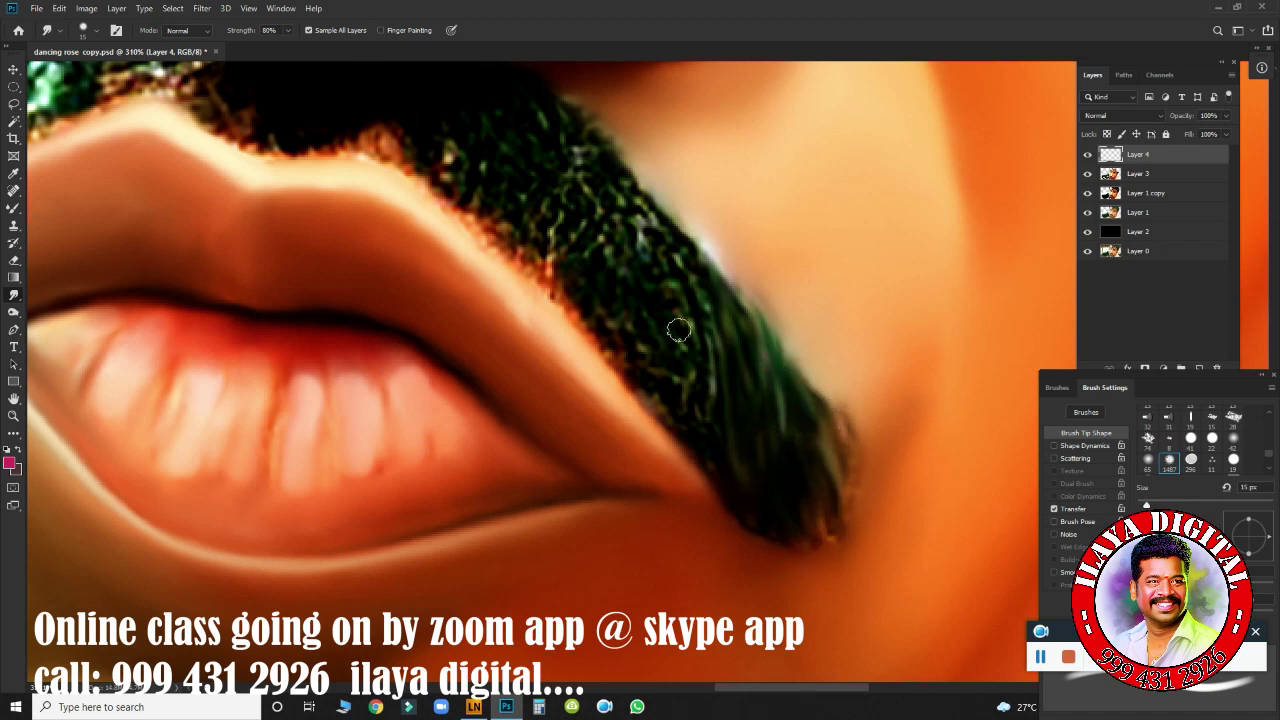
mouse_move(678, 330)
mouse_down()
mouse_move(598, 292)
mouse_move(632, 229)
mouse_move(648, 372)
mouse_move(675, 305)
mouse_move(700, 429)
mouse_move(651, 357)
mouse_move(654, 392)
mouse_up()
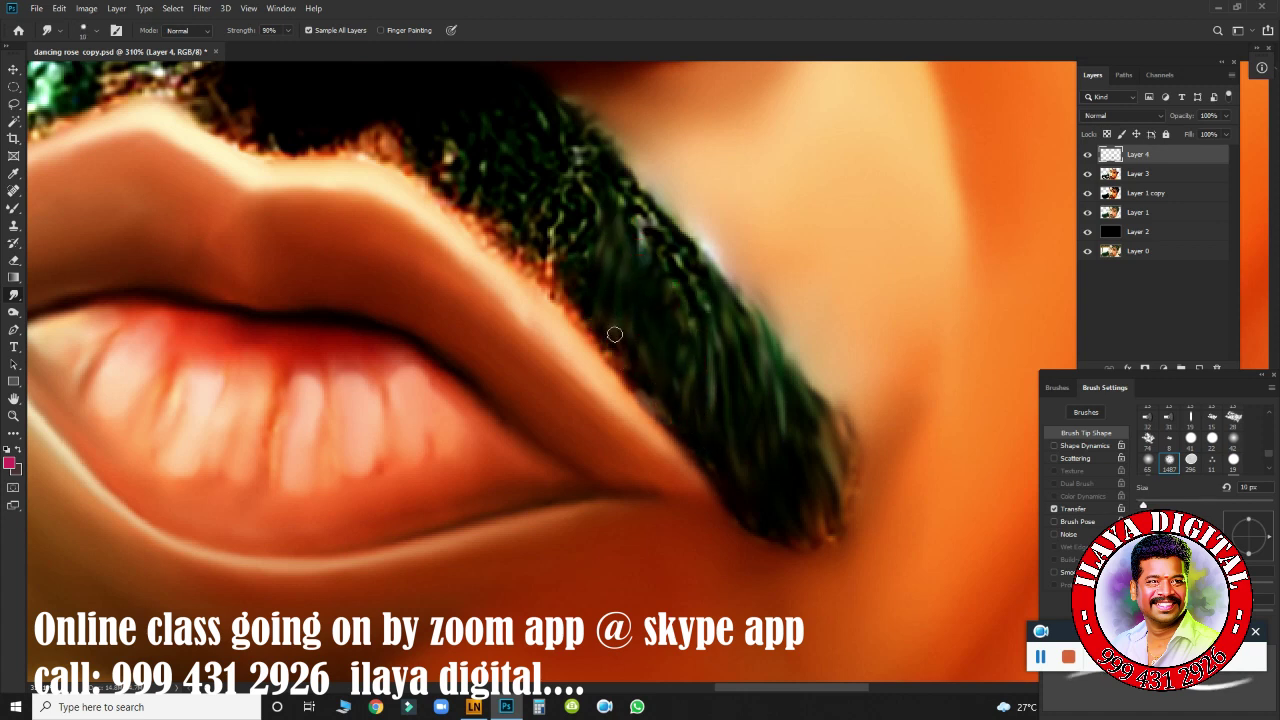
mouse_move(557, 208)
mouse_down()
mouse_move(549, 277)
mouse_move(571, 271)
mouse_move(599, 330)
mouse_move(626, 348)
mouse_up()
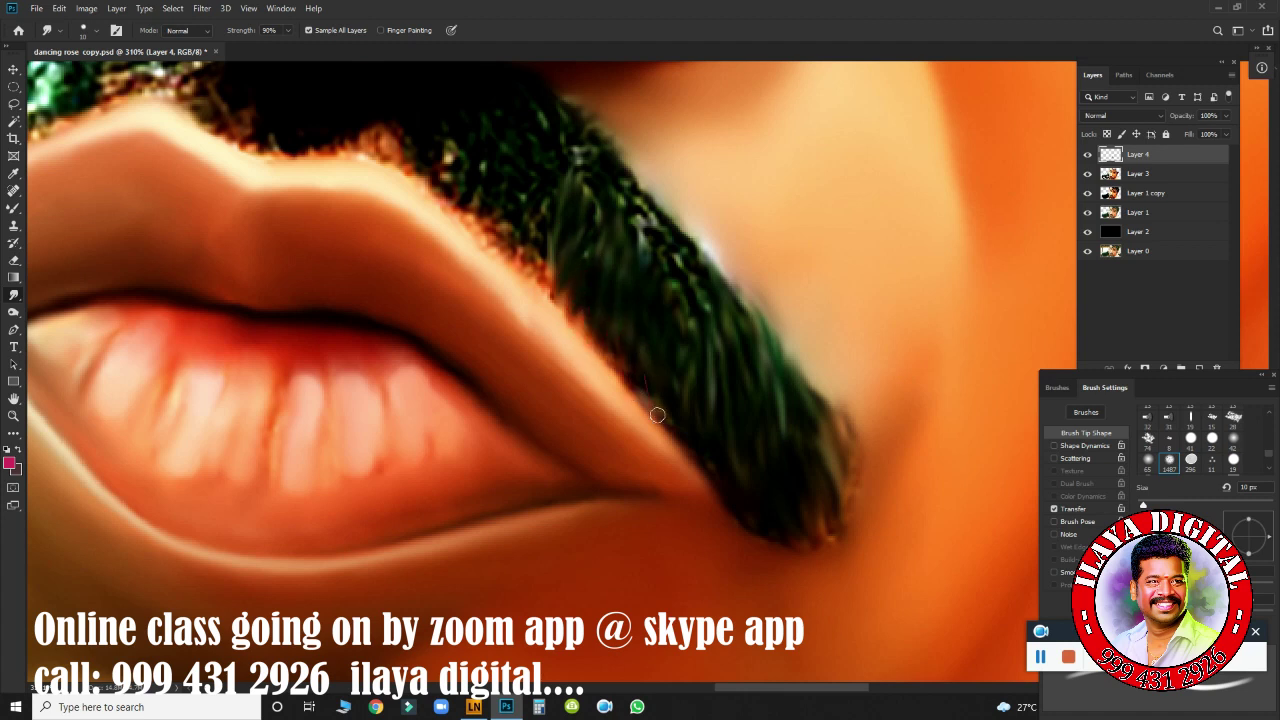
Pull more fine strands down the mustache's upper-right edge and tip.
drag(801, 465, 822, 403)
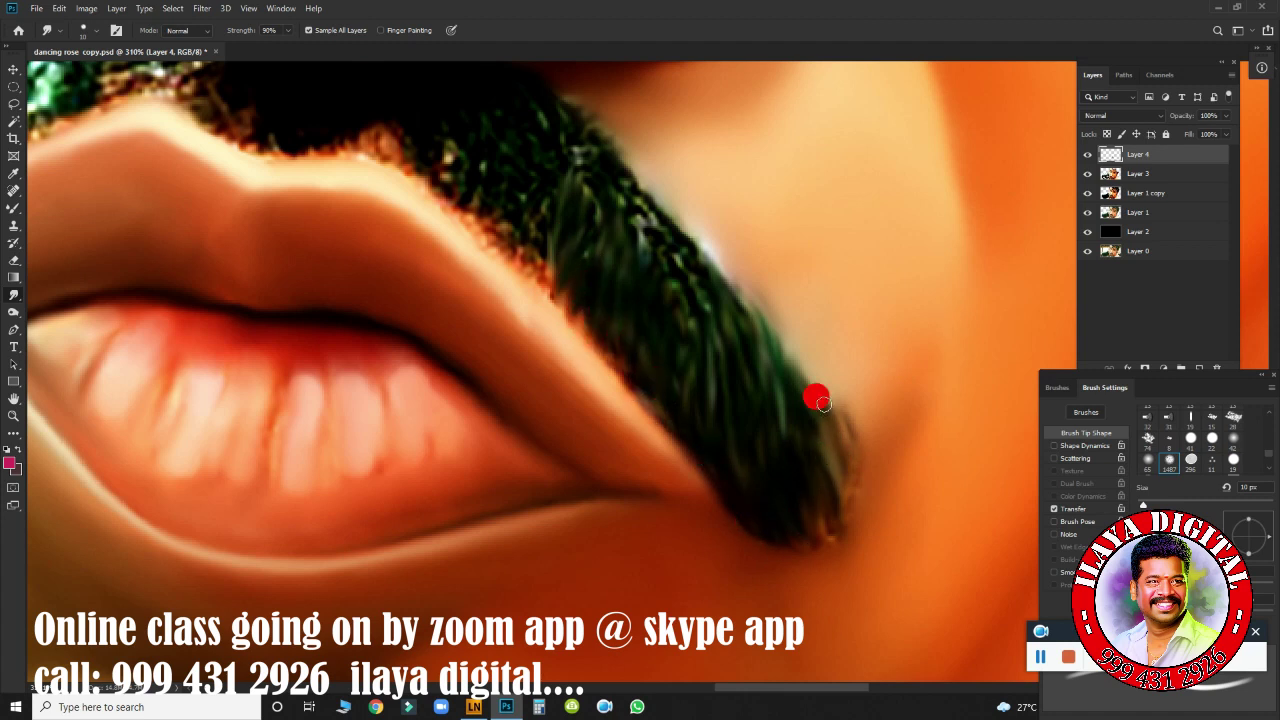
mouse_move(608, 178)
mouse_down()
mouse_move(609, 157)
mouse_move(643, 274)
mouse_move(626, 177)
mouse_move(666, 345)
mouse_move(693, 246)
mouse_up()
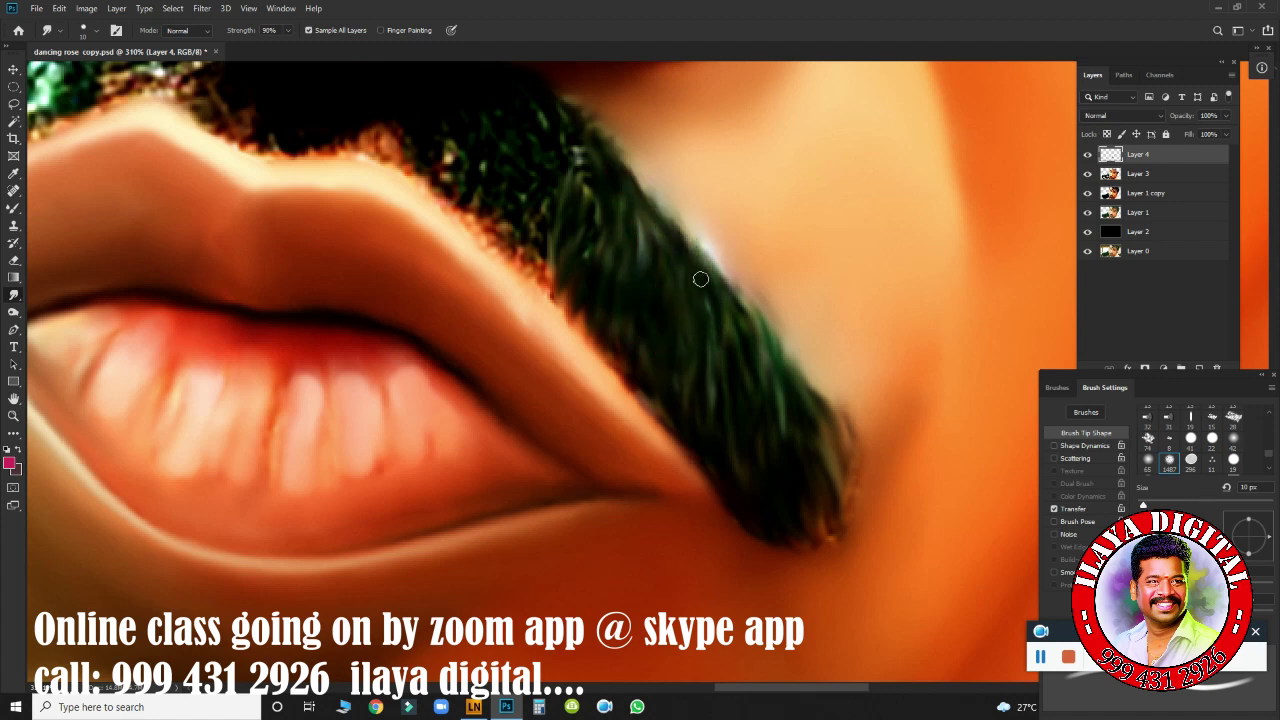
mouse_move(692, 262)
mouse_down()
mouse_move(720, 283)
mouse_move(762, 415)
mouse_up()
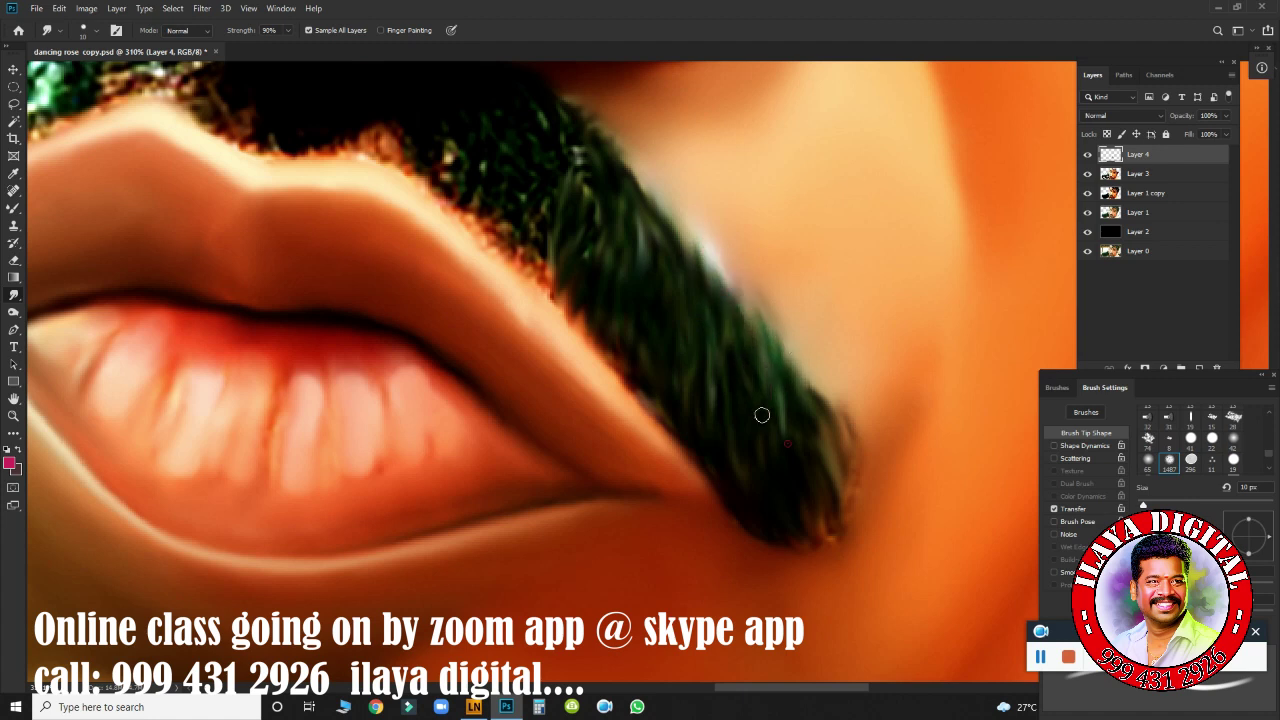
mouse_move(634, 164)
mouse_down()
mouse_move(666, 297)
mouse_move(783, 351)
mouse_move(811, 392)
mouse_up()
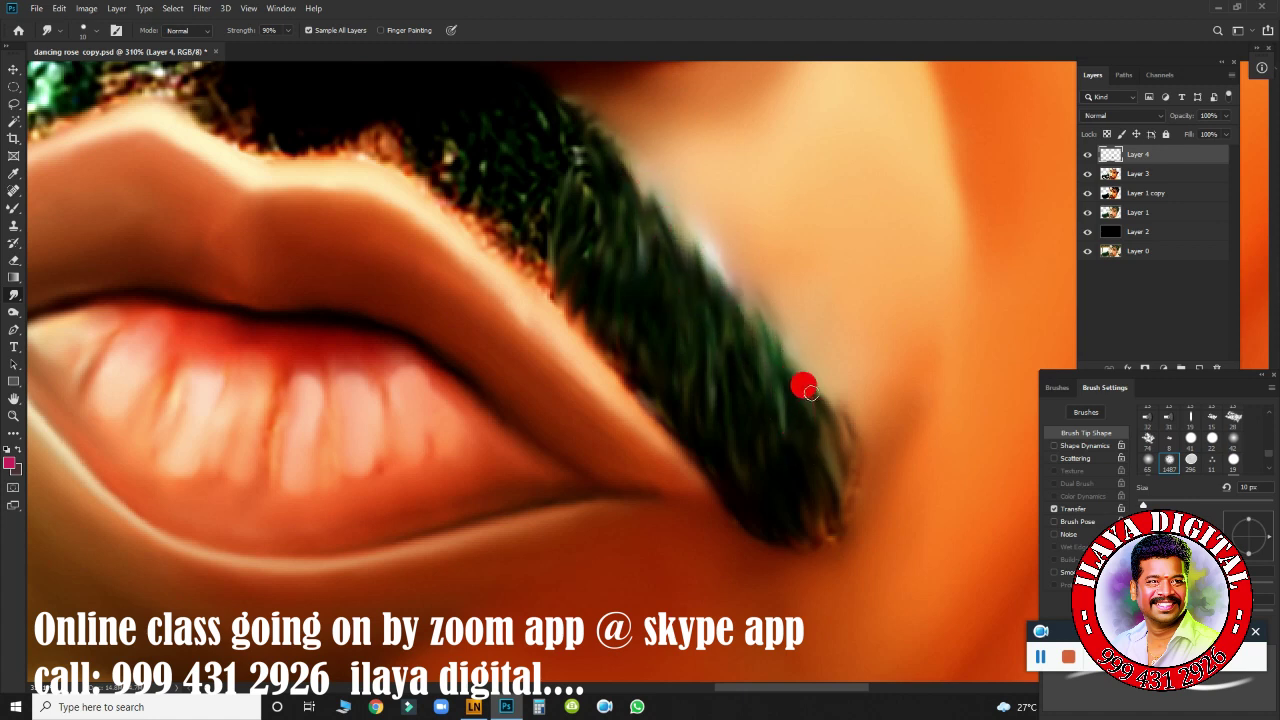
drag(817, 446, 797, 551)
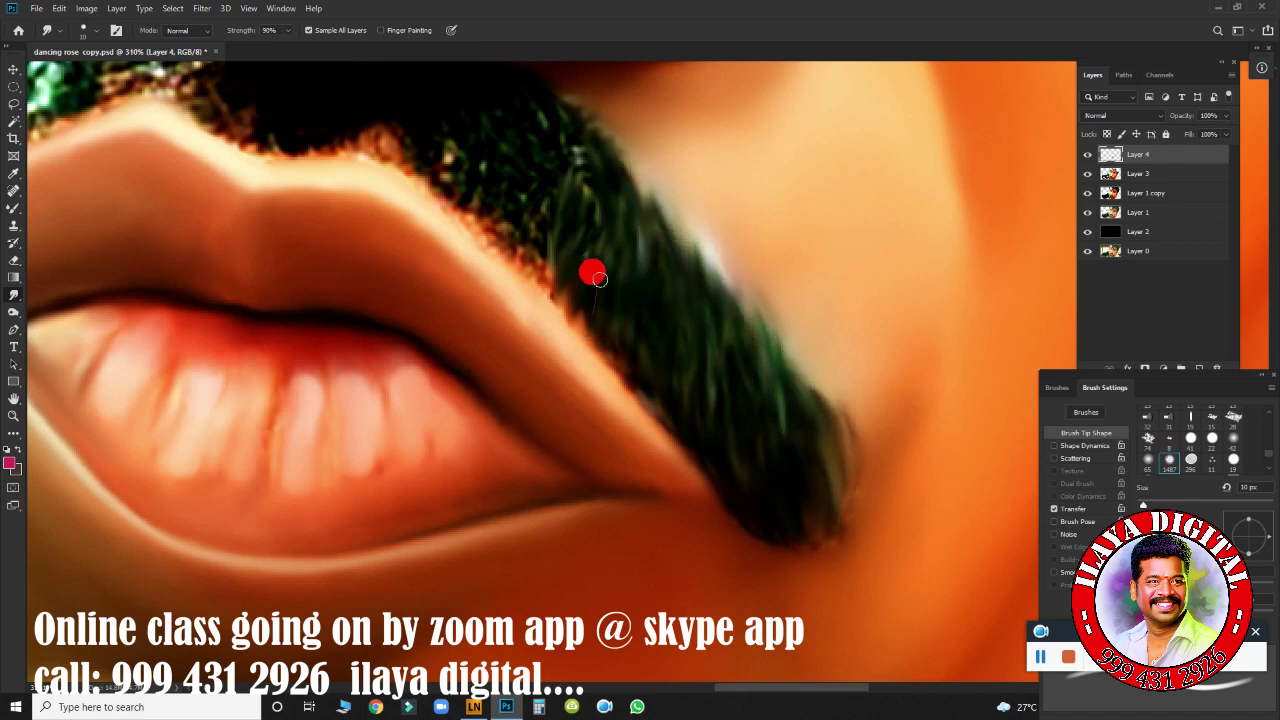
mouse_move(598, 279)
mouse_down()
mouse_move(634, 406)
mouse_move(683, 463)
mouse_up()
scroll(606, 560, up, 3)
Drag the mustache's dark middle hairs down over the upper-lip edge as thin strands.
mouse_move(606, 560)
mouse_down()
mouse_move(509, 342)
mouse_move(589, 411)
mouse_move(557, 377)
mouse_move(576, 456)
mouse_up()
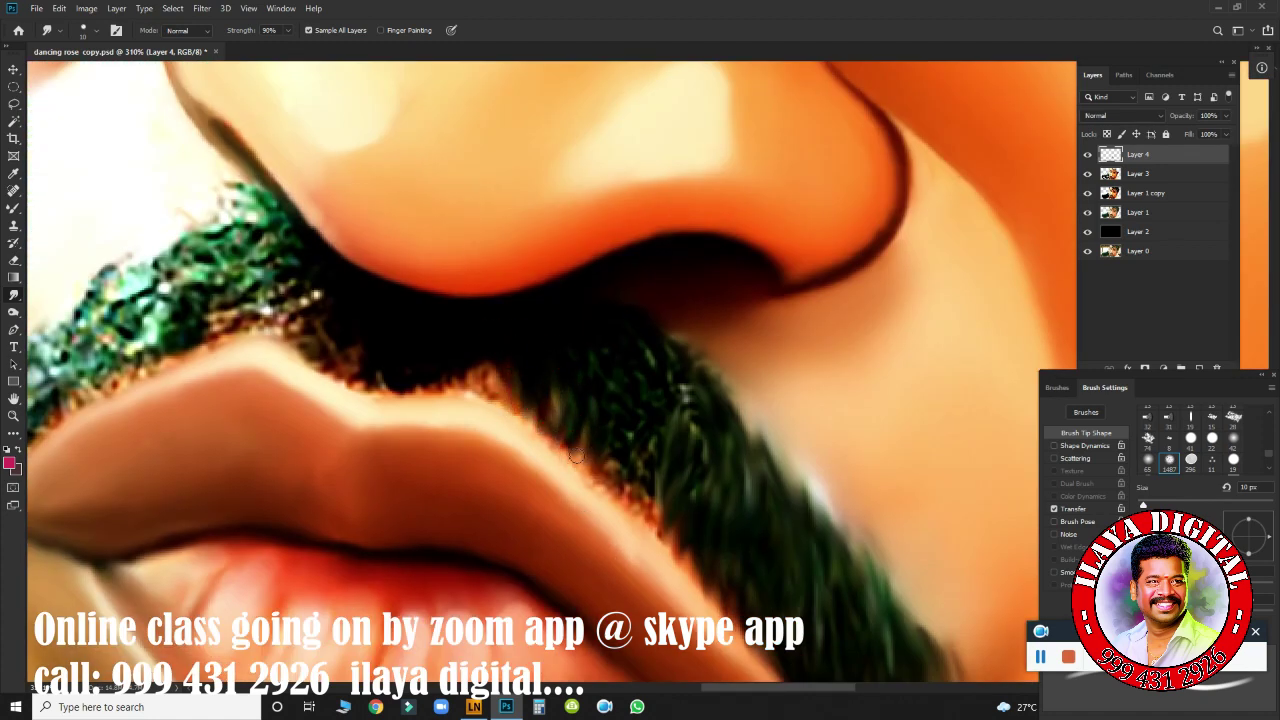
drag(612, 416, 628, 501)
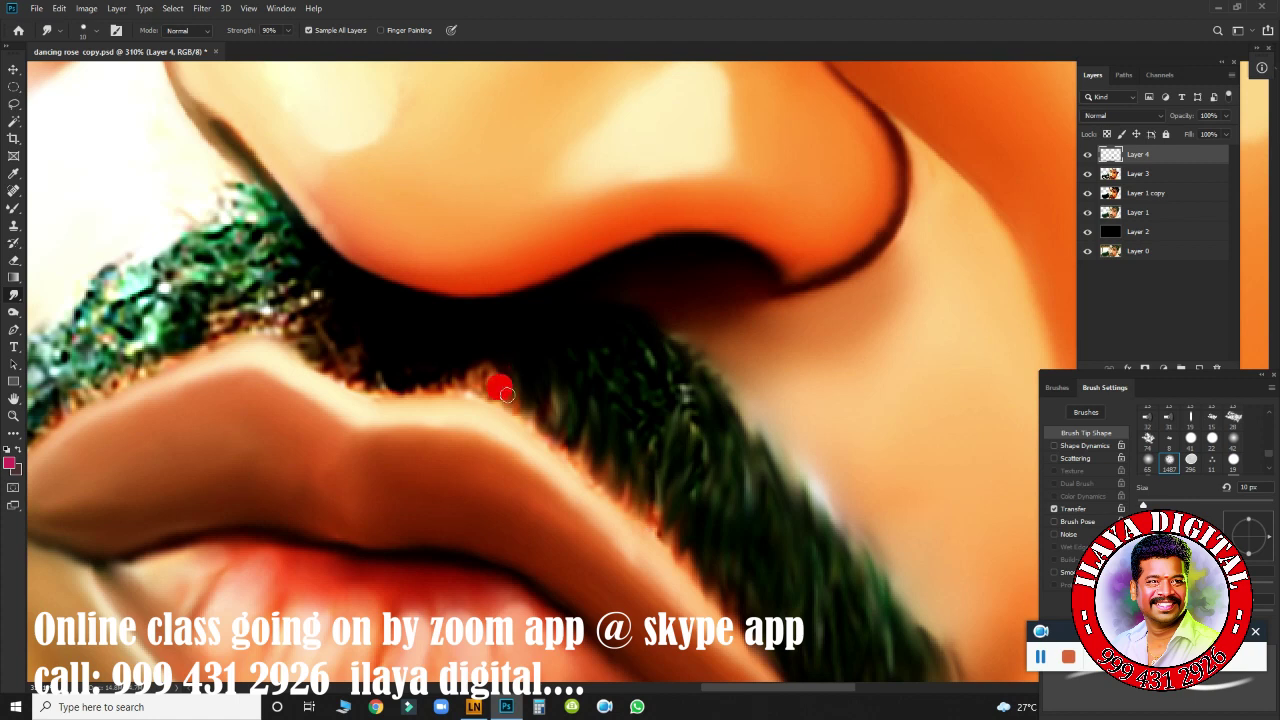
mouse_move(506, 394)
mouse_down()
mouse_move(449, 334)
mouse_move(484, 395)
mouse_up()
mouse_move(417, 341)
mouse_down()
mouse_move(360, 343)
mouse_move(409, 386)
mouse_move(504, 344)
mouse_move(478, 392)
mouse_up()
mouse_move(549, 349)
mouse_down()
mouse_move(580, 351)
mouse_move(600, 294)
mouse_move(655, 401)
mouse_move(623, 377)
mouse_move(666, 391)
mouse_move(663, 409)
mouse_move(693, 418)
mouse_move(714, 448)
mouse_move(698, 361)
mouse_move(786, 497)
mouse_up()
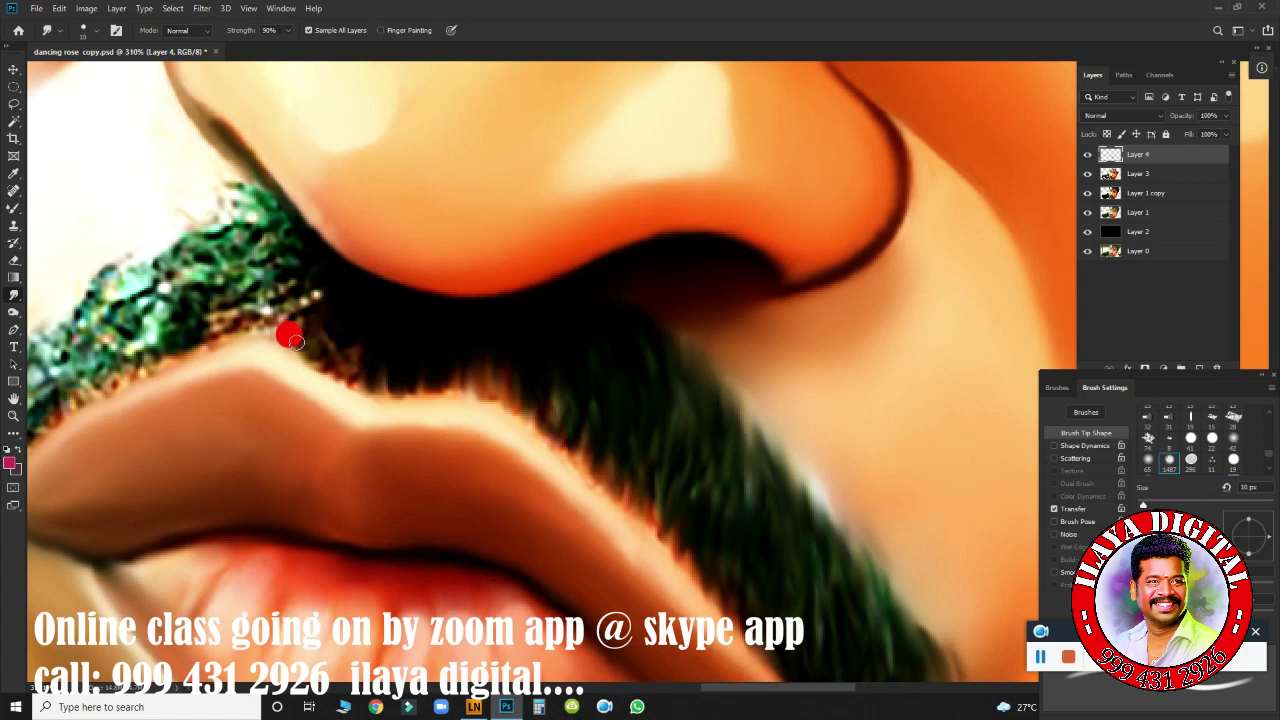
mouse_move(295, 341)
mouse_down()
mouse_move(346, 314)
mouse_move(359, 381)
mouse_move(806, 446)
mouse_move(497, 357)
mouse_move(651, 286)
mouse_move(636, 323)
mouse_move(672, 327)
mouse_move(606, 297)
mouse_up()
drag(530, 368, 595, 303)
mouse_move(520, 332)
mouse_down()
mouse_move(531, 300)
mouse_move(486, 349)
mouse_move(472, 402)
mouse_move(534, 334)
mouse_move(540, 368)
mouse_move(580, 317)
mouse_up()
Smudge the mustache's dark lip-edge hair and upper green hair into up-right strands.
drag(591, 361, 648, 333)
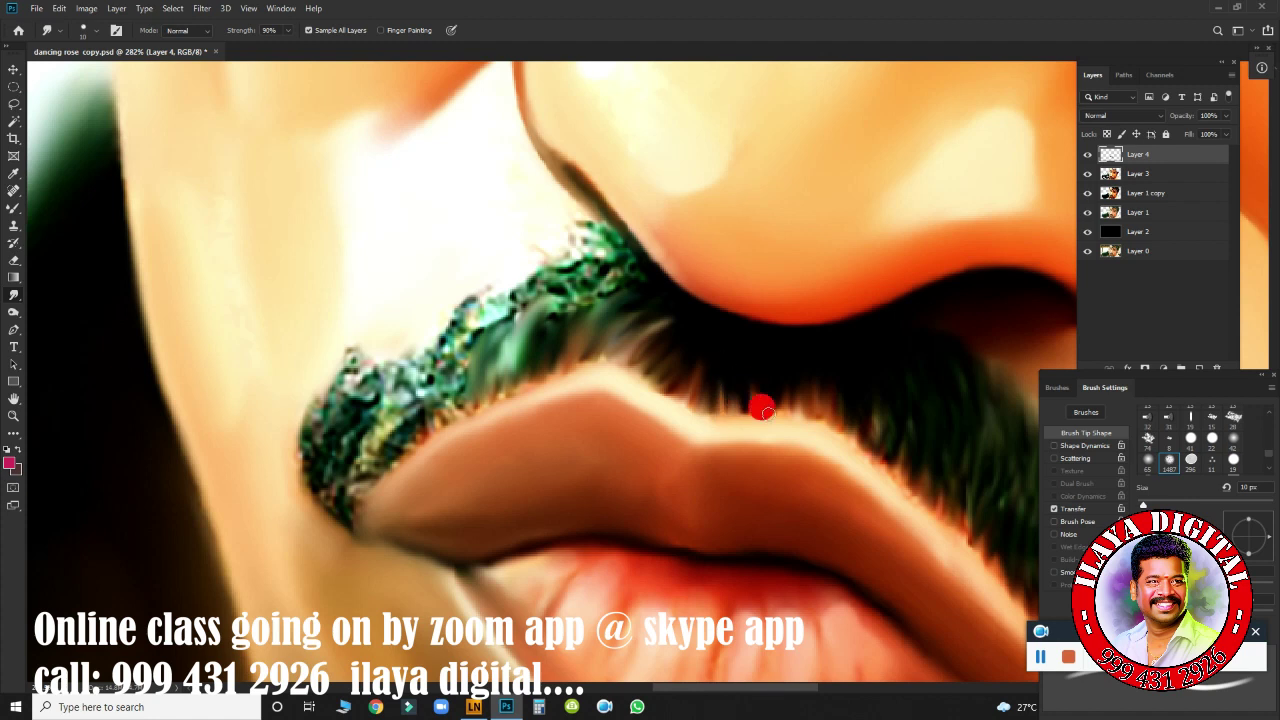
drag(762, 408, 672, 385)
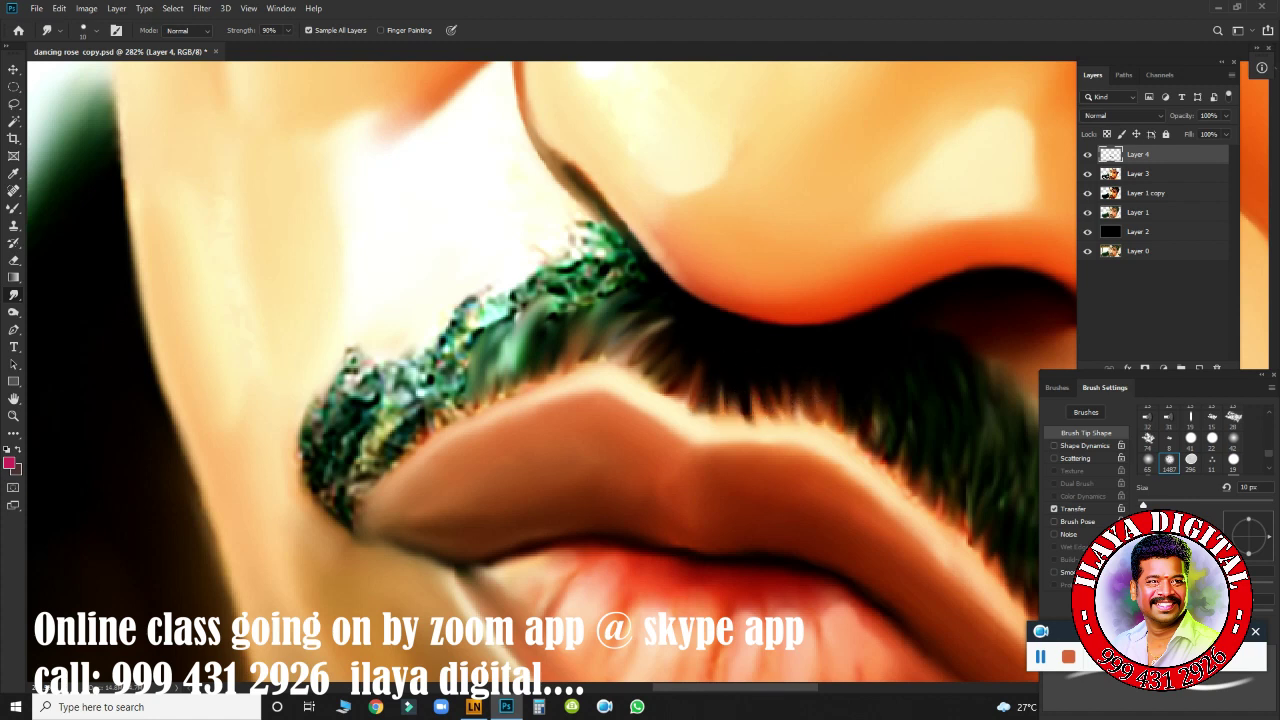
mouse_move(499, 307)
mouse_down()
mouse_move(523, 280)
mouse_move(580, 263)
mouse_move(578, 348)
mouse_move(554, 294)
mouse_up()
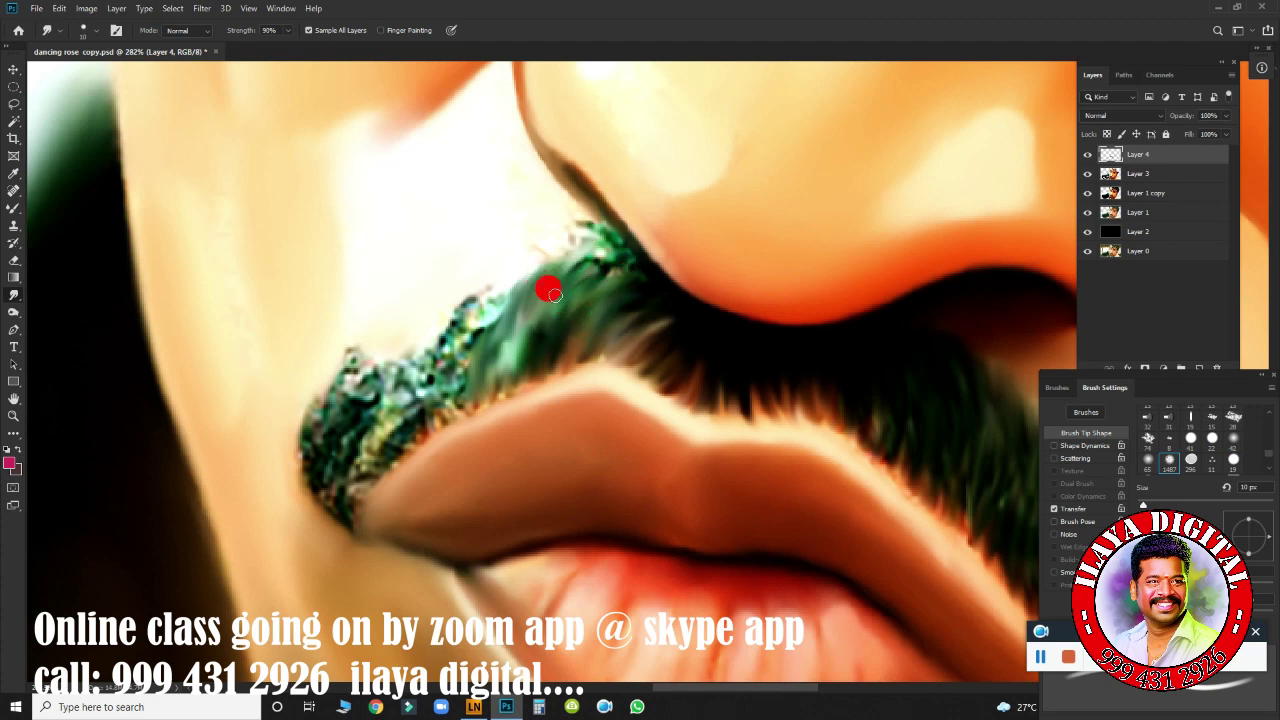
drag(604, 261, 631, 266)
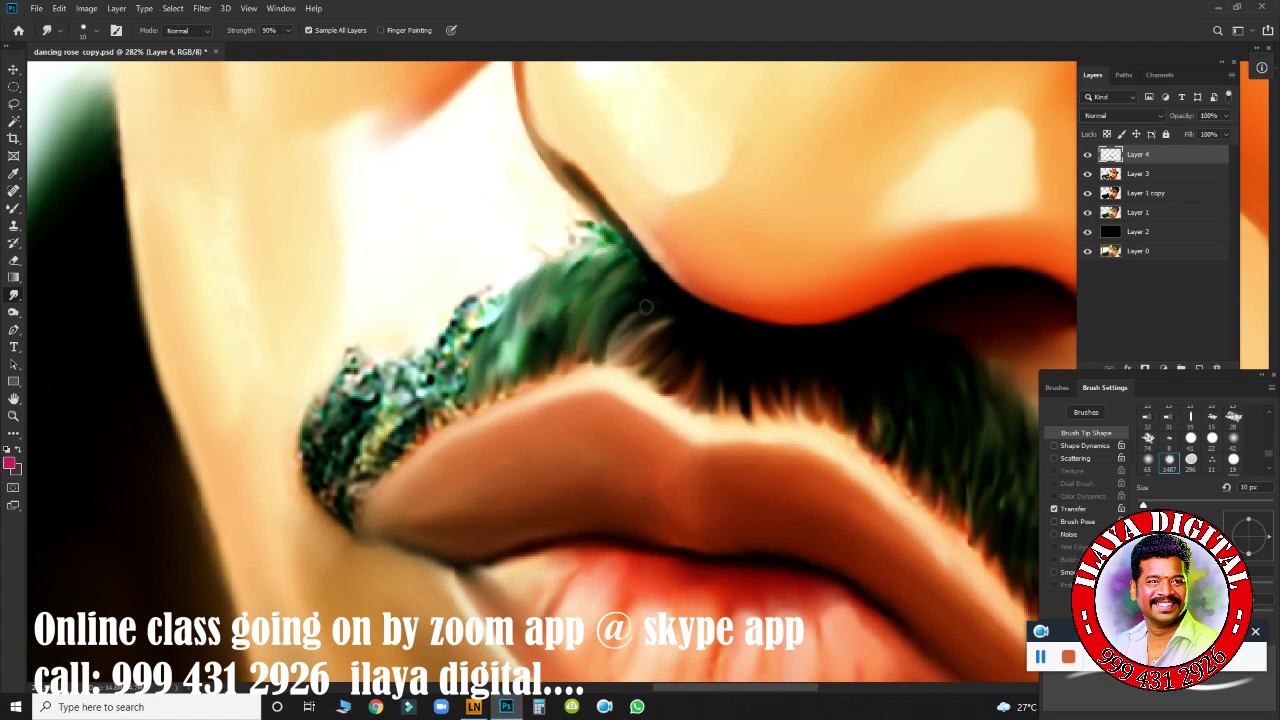
mouse_move(590, 217)
mouse_down()
mouse_move(561, 250)
mouse_move(597, 226)
mouse_move(562, 231)
mouse_up()
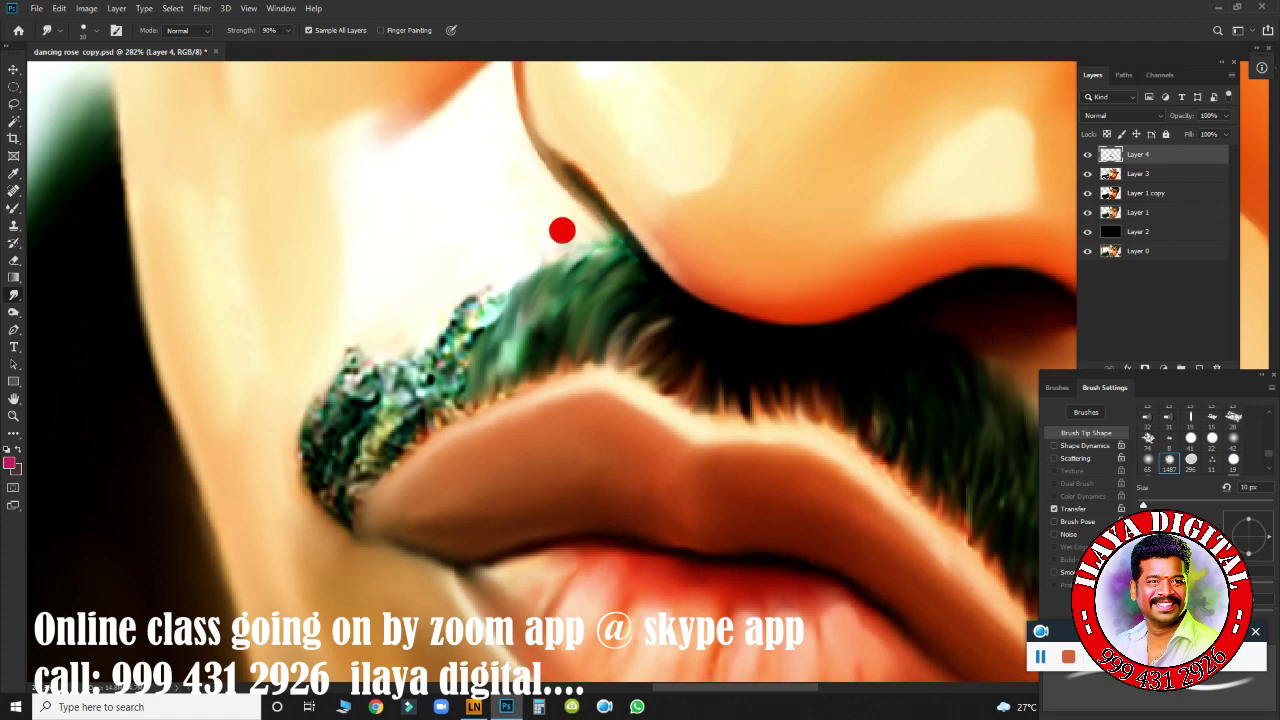
mouse_move(539, 279)
mouse_down()
mouse_move(608, 240)
mouse_move(566, 317)
mouse_up()
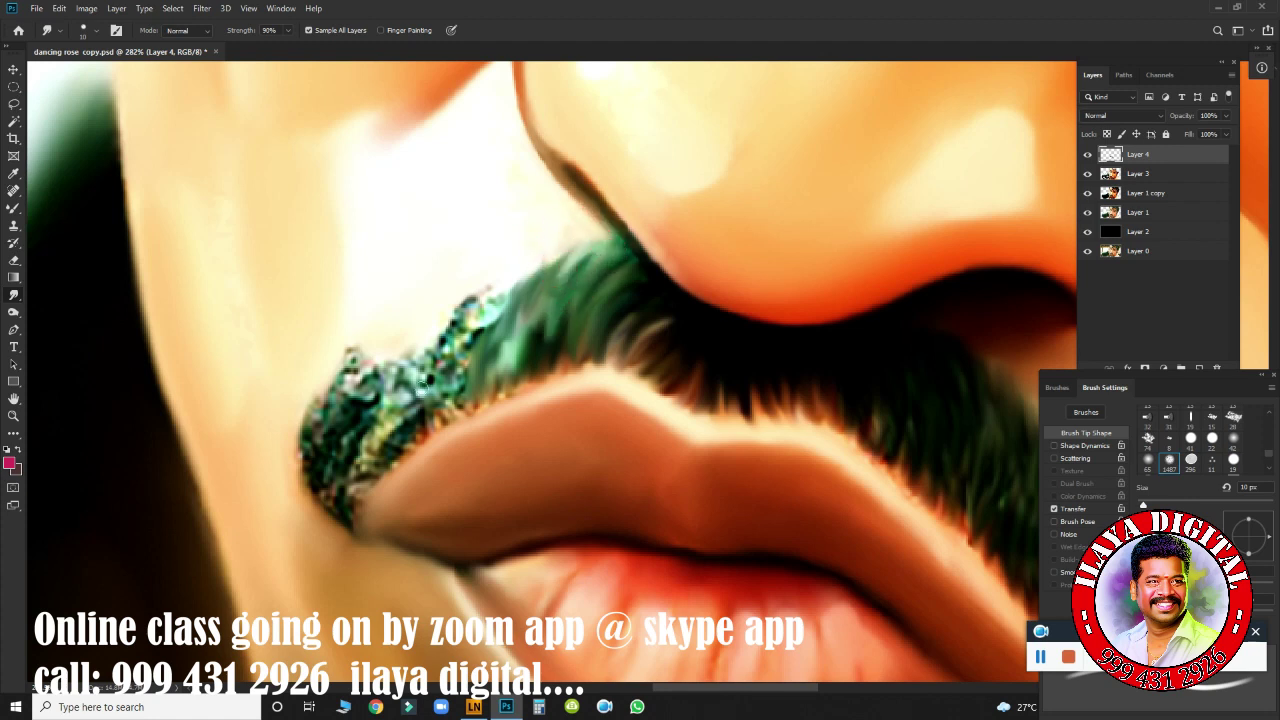
Smooth the glittery green left end of the mustache into flowing upward hair streaks.
mouse_move(430, 380)
mouse_down()
mouse_move(466, 320)
mouse_move(480, 330)
mouse_up()
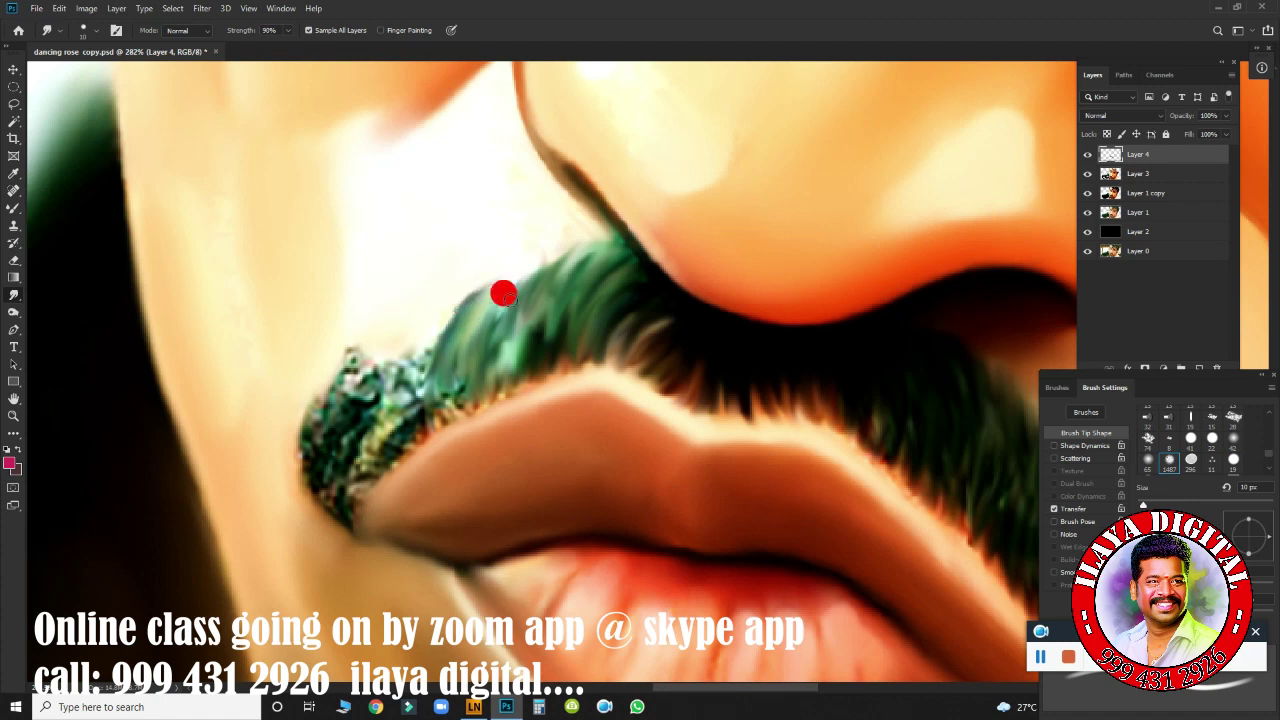
mouse_move(302, 435)
mouse_down()
mouse_move(314, 471)
mouse_move(346, 446)
mouse_move(363, 460)
mouse_move(392, 455)
mouse_move(428, 371)
mouse_move(472, 359)
mouse_up()
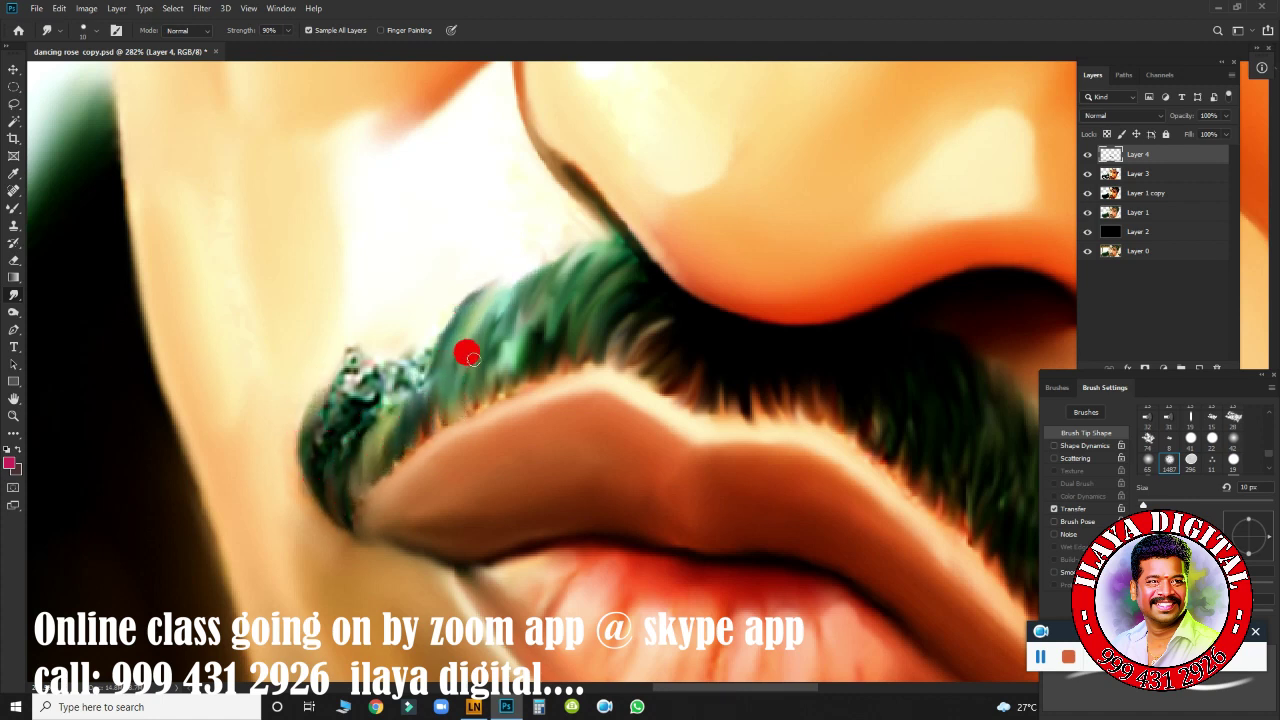
mouse_move(314, 427)
mouse_down()
mouse_move(357, 360)
mouse_move(401, 342)
mouse_move(406, 366)
mouse_move(438, 335)
mouse_up()
mouse_move(312, 398)
mouse_down()
mouse_move(297, 443)
mouse_move(308, 455)
mouse_move(343, 369)
mouse_move(358, 413)
mouse_move(408, 412)
mouse_up()
drag(435, 359, 400, 368)
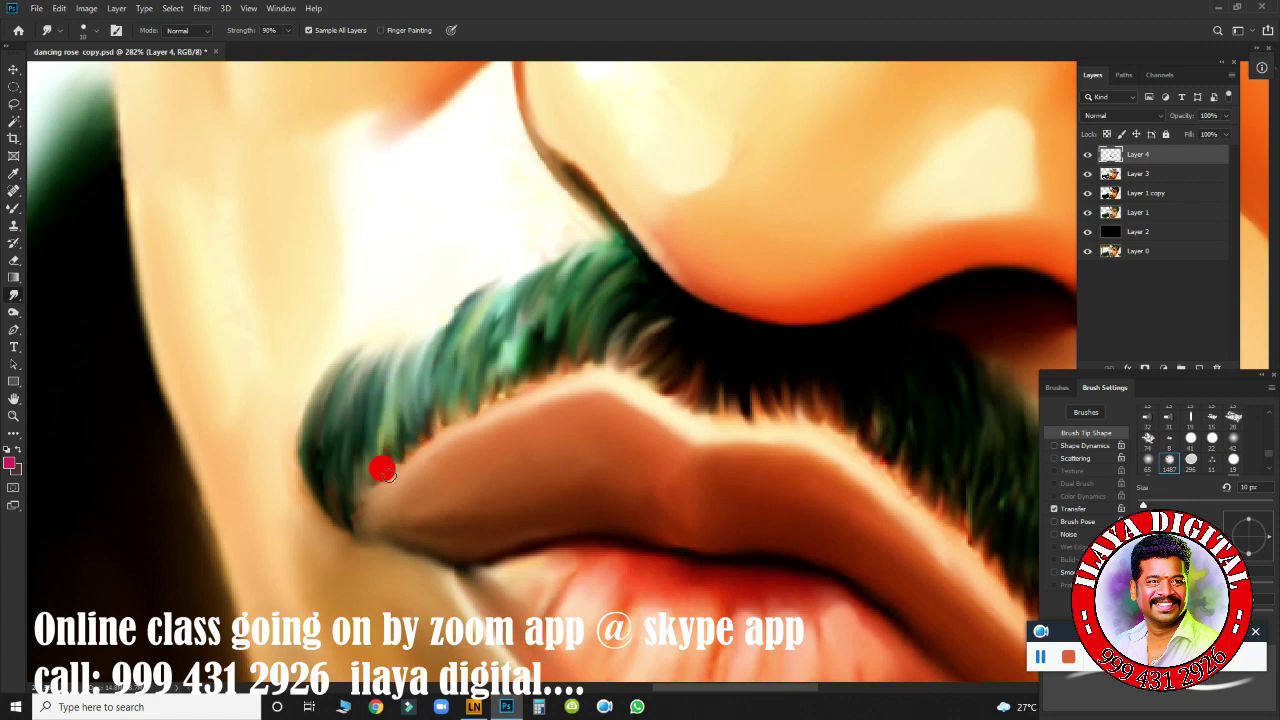
drag(383, 470, 364, 450)
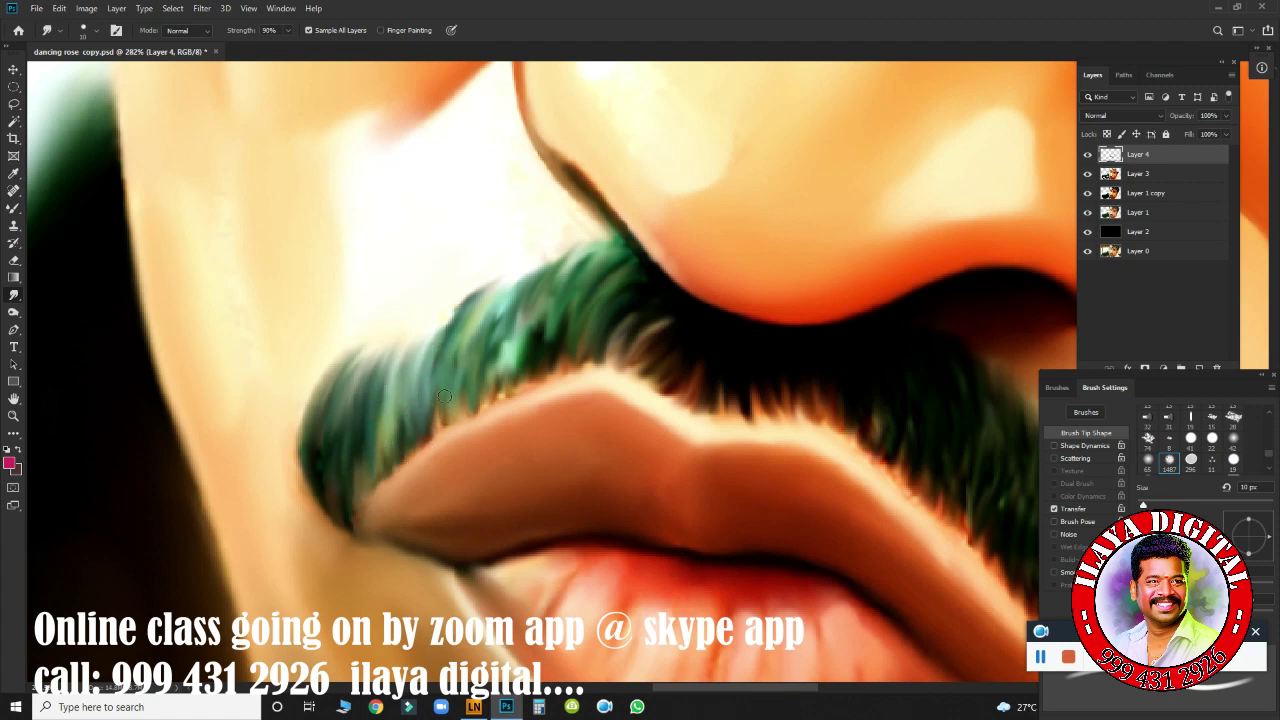
drag(486, 331, 483, 300)
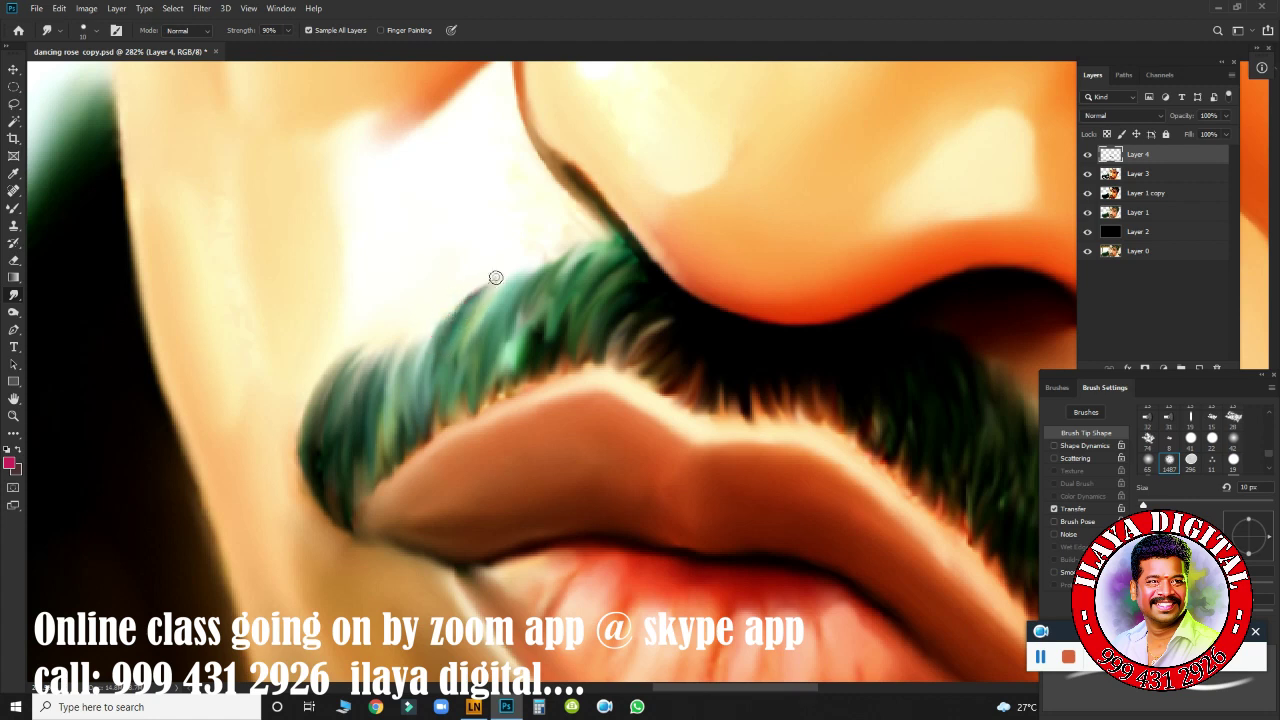
click(418, 366)
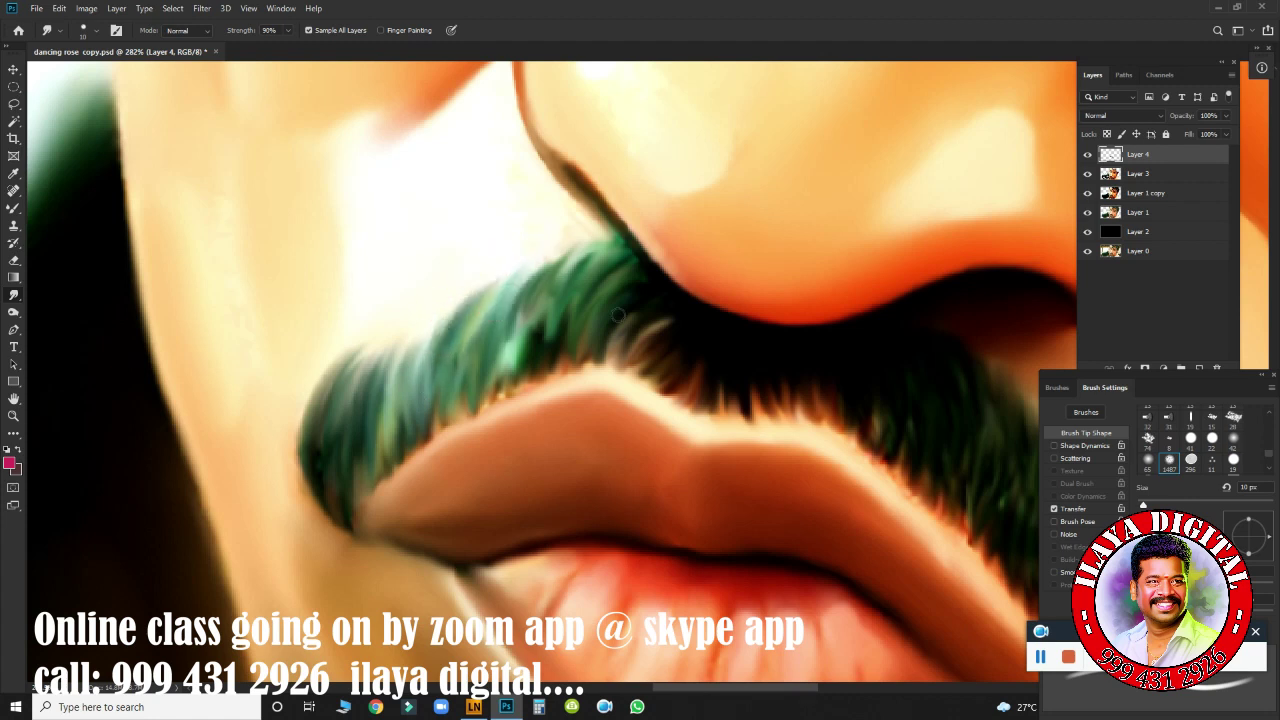
drag(512, 392, 520, 320)
mouse_move(552, 365)
mouse_down()
mouse_move(568, 297)
mouse_move(608, 277)
mouse_move(628, 355)
mouse_up()
Fit the face on screen, merge Layer 3 into Layer 4, and toggle Layer 1 copy's visibility.
key(ctrl+0)
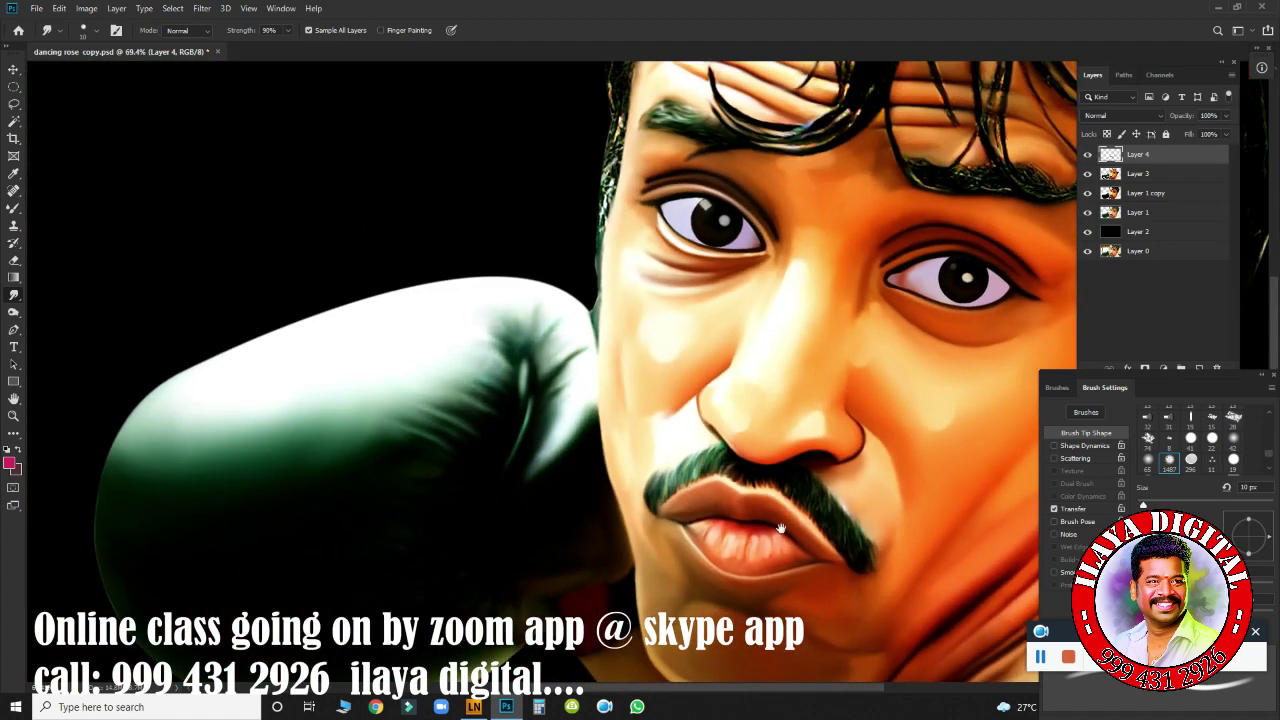
scroll(727, 287, down, 2)
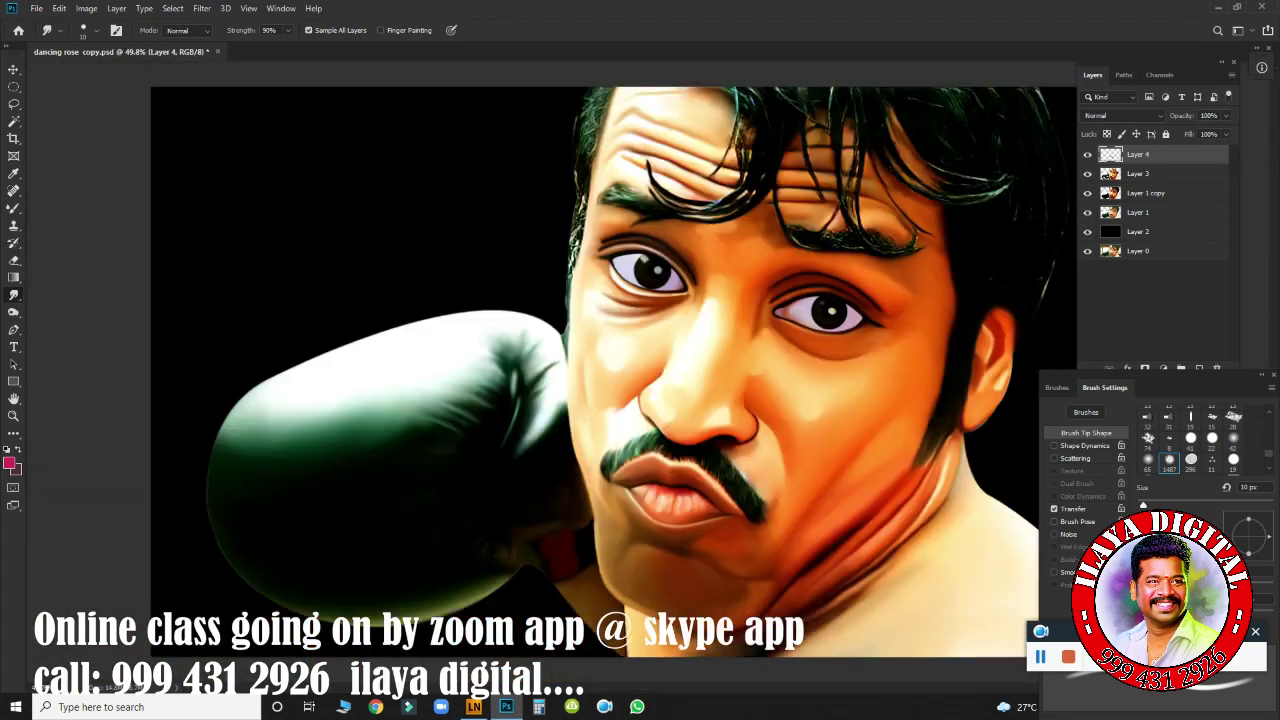
key(ctrl+e)
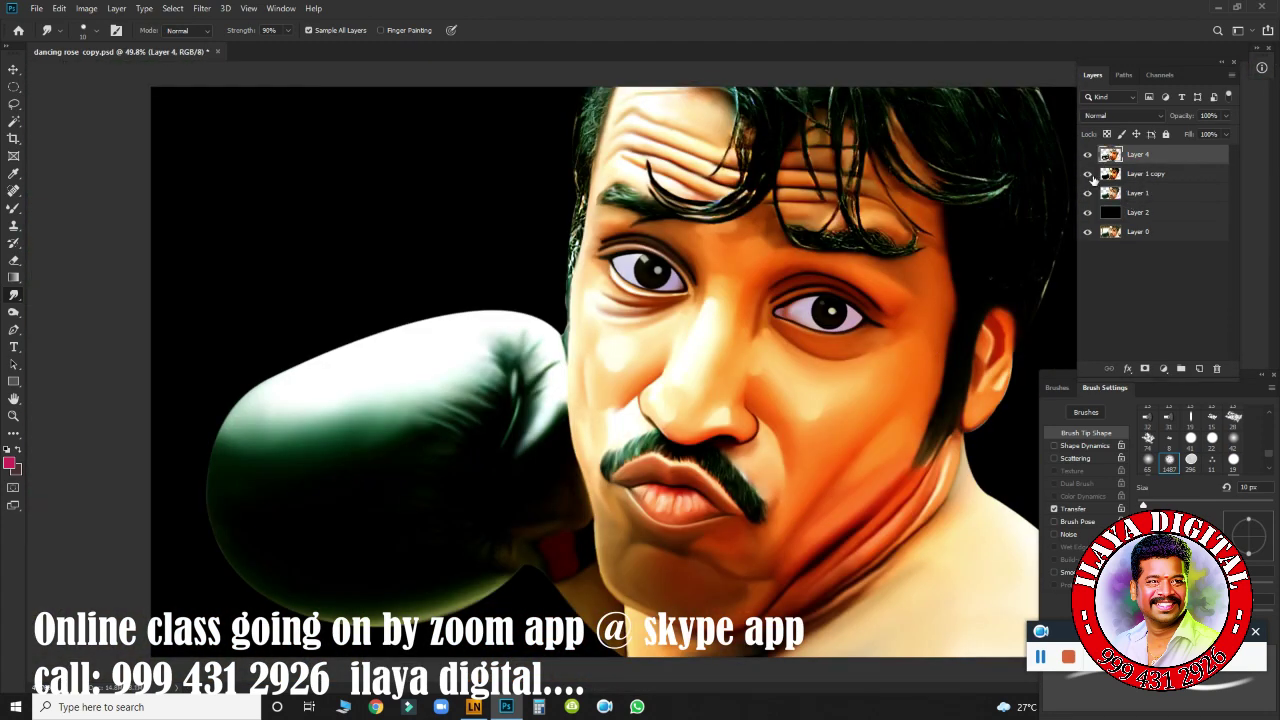
click(1087, 154)
click(1087, 154)
click(1087, 154)
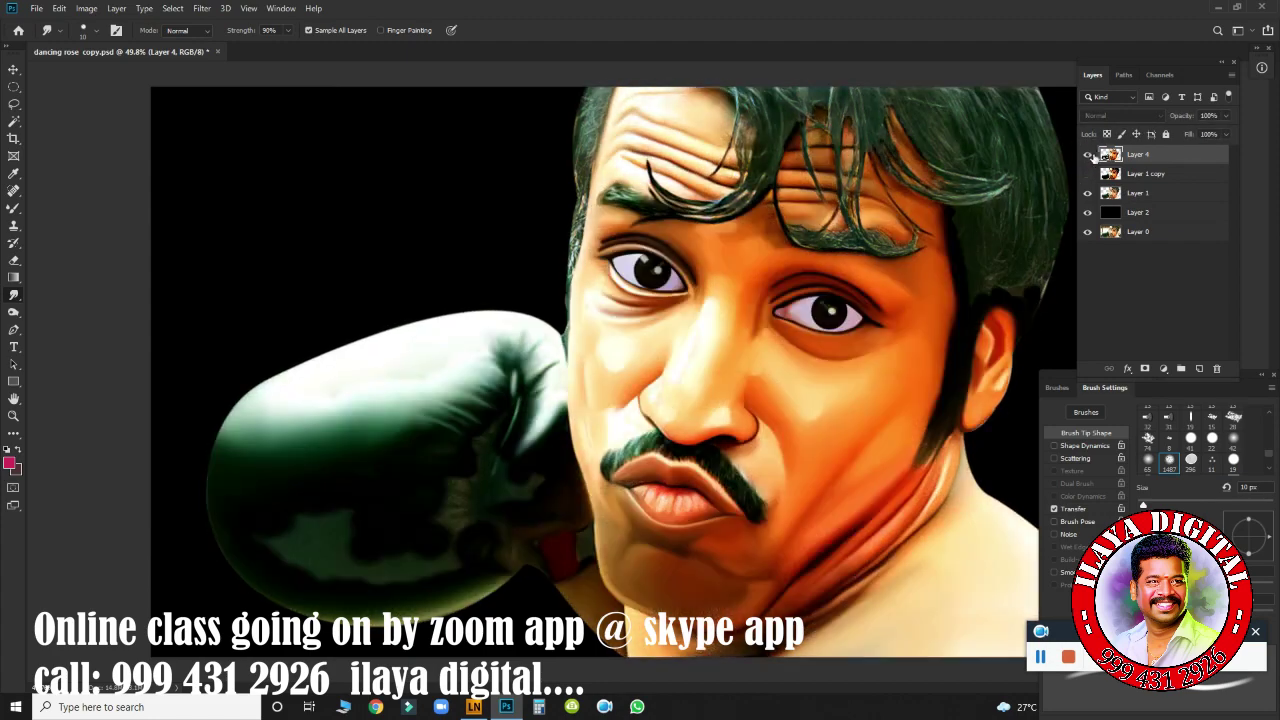